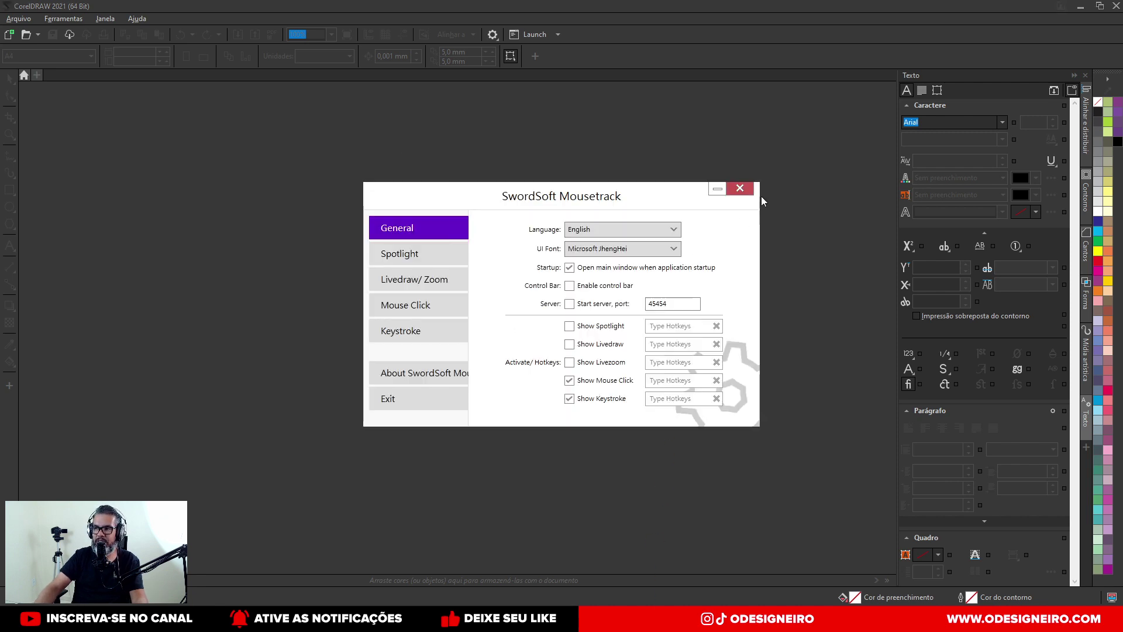
Step: Close the Mousetrack settings window and start a new document named "banner acai 120x80cm"
{"action": "left_click", "coordinate": [741, 188]}
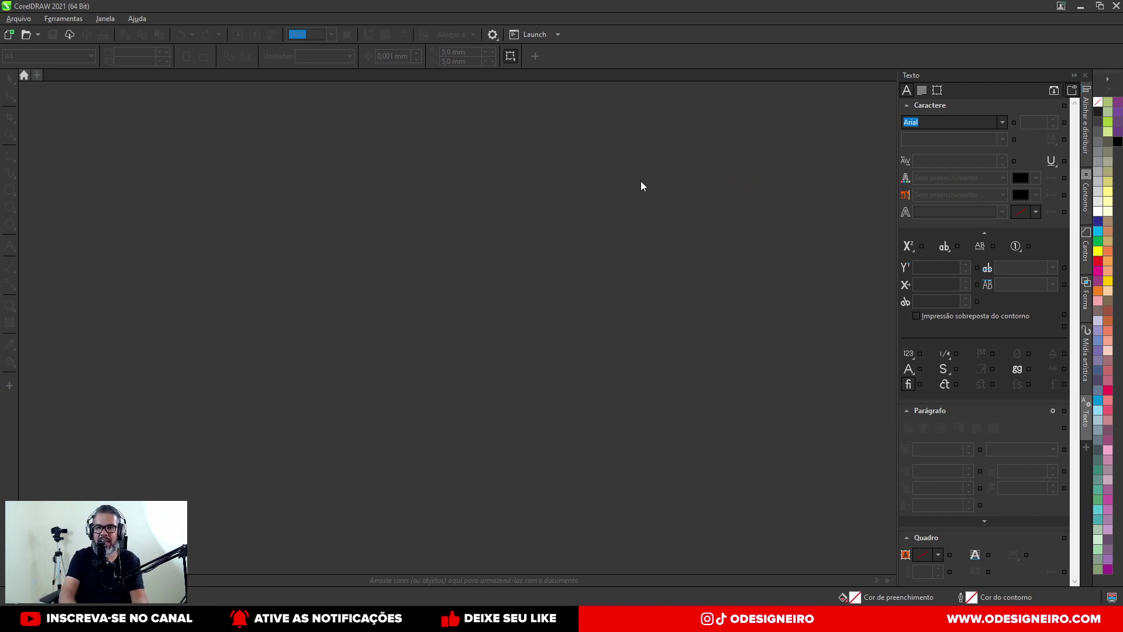
{"action": "key", "text": "ctrl+n"}
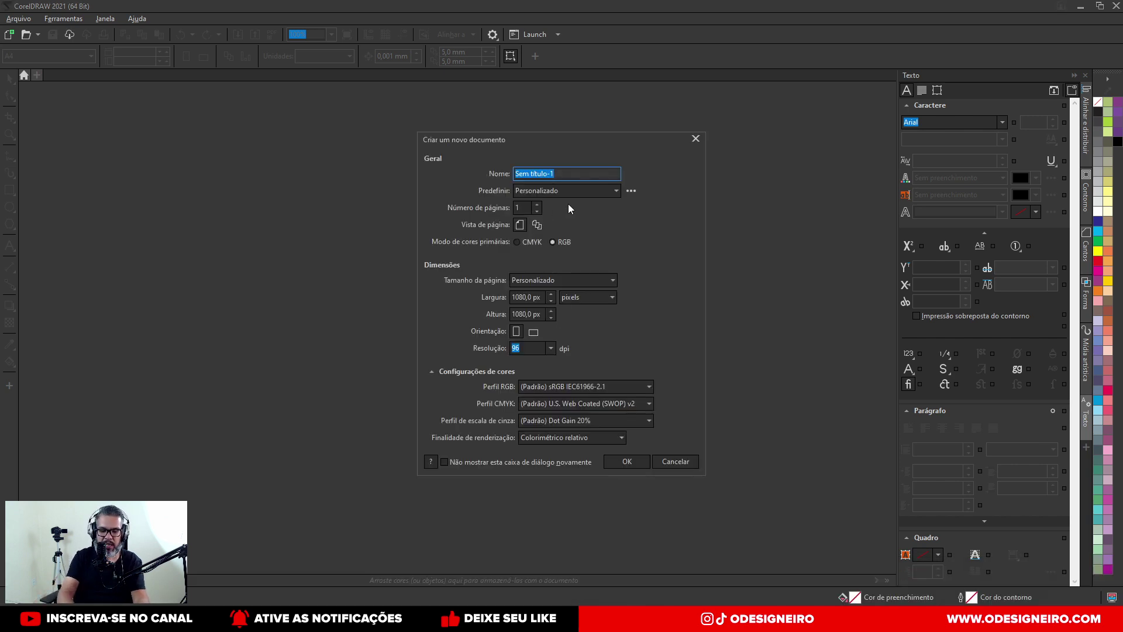
{"action": "type", "text": "banner acai"}
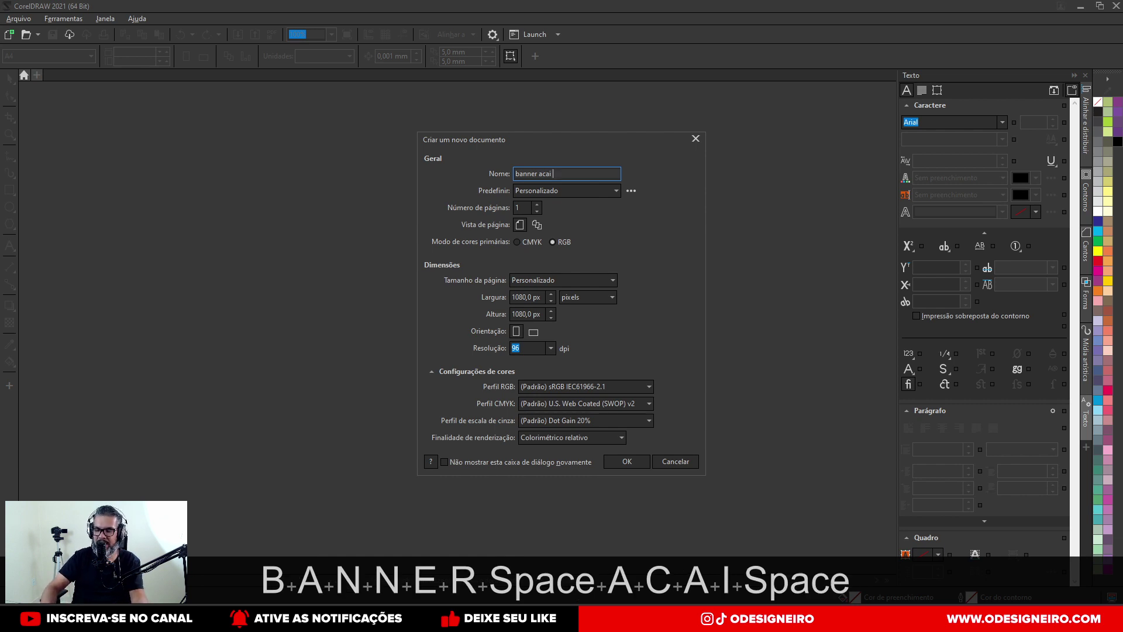
{"action": "type", "text": " 120x"}
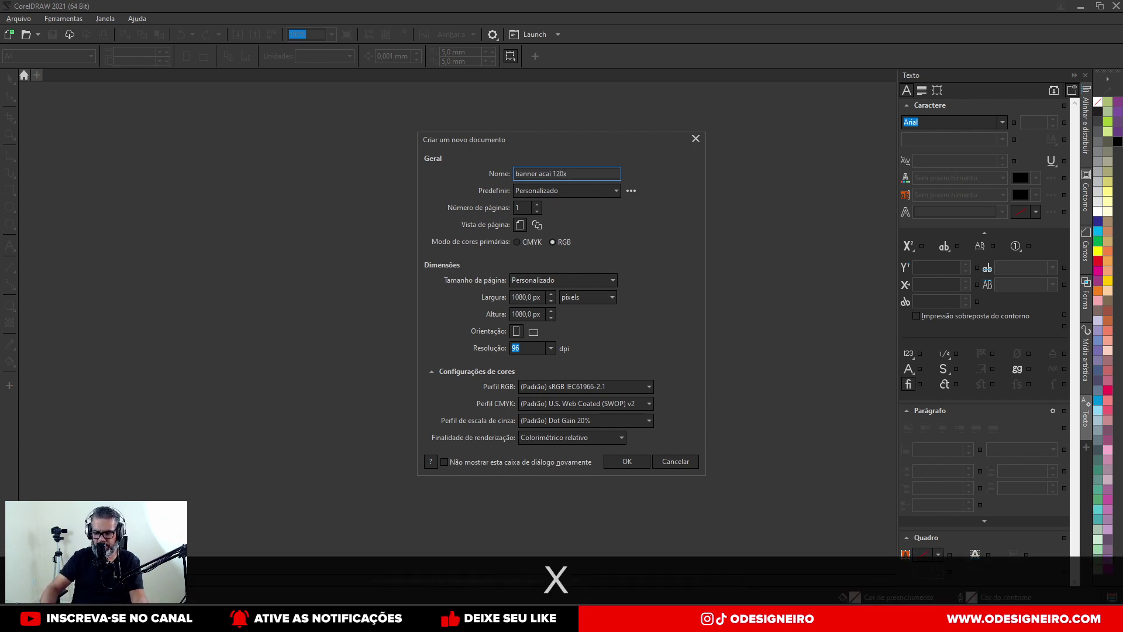
{"action": "type", "text": "80cm"}
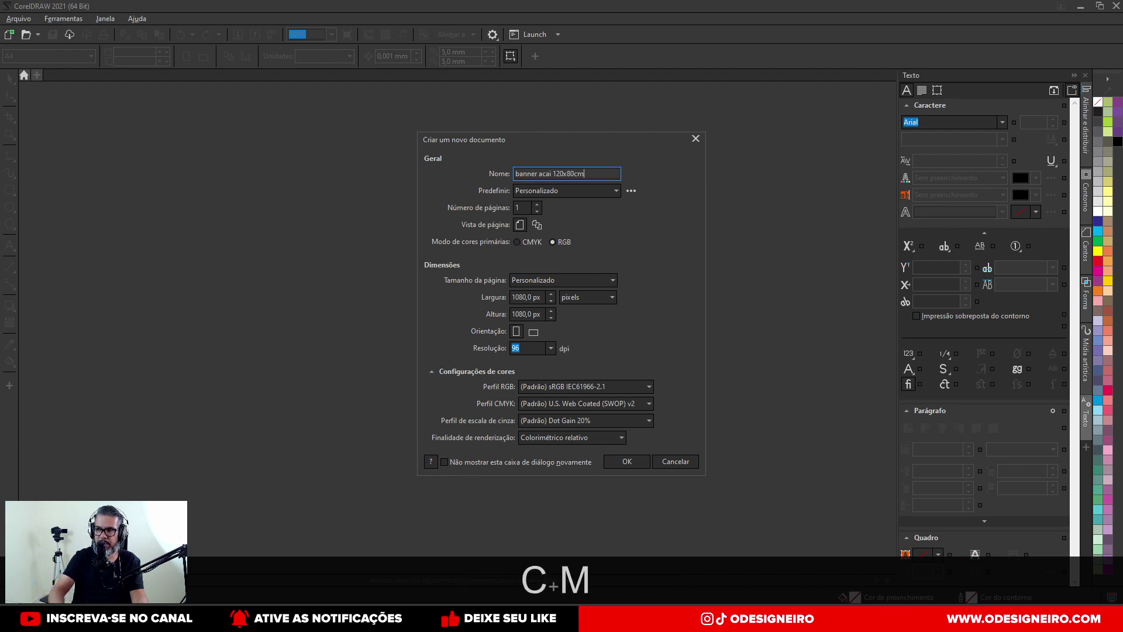
Step: Apply the Padrão do CorelDRAW preset to the new document
{"action": "left_click", "coordinate": [555, 282]}
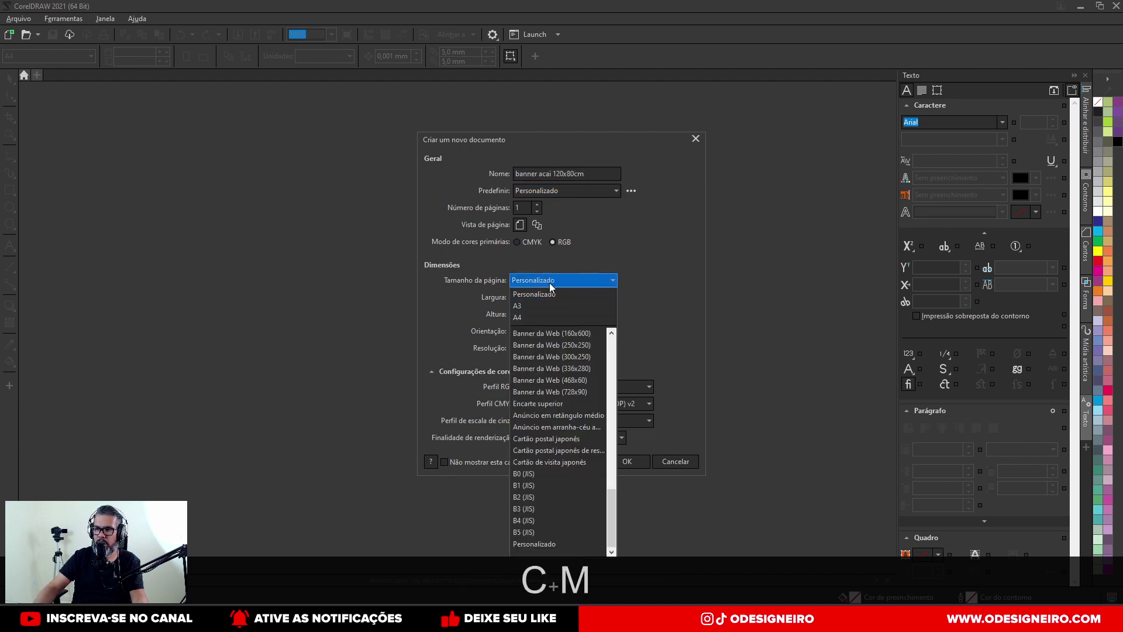
{"action": "left_click", "coordinate": [550, 283]}
{"action": "left_click", "coordinate": [553, 193]}
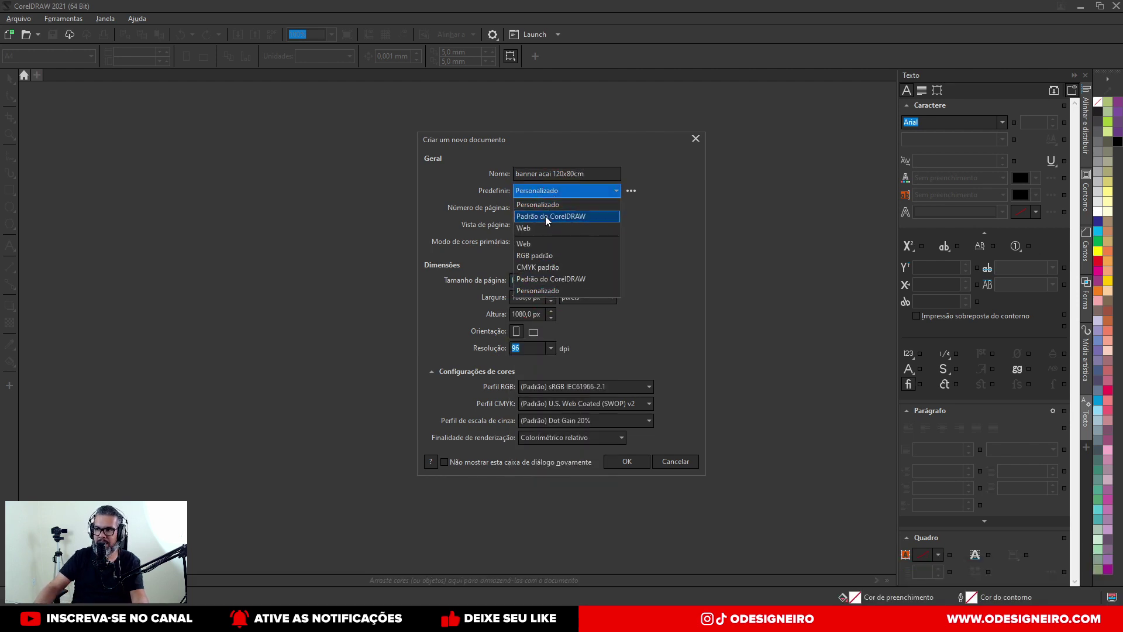
{"action": "left_click", "coordinate": [543, 217]}
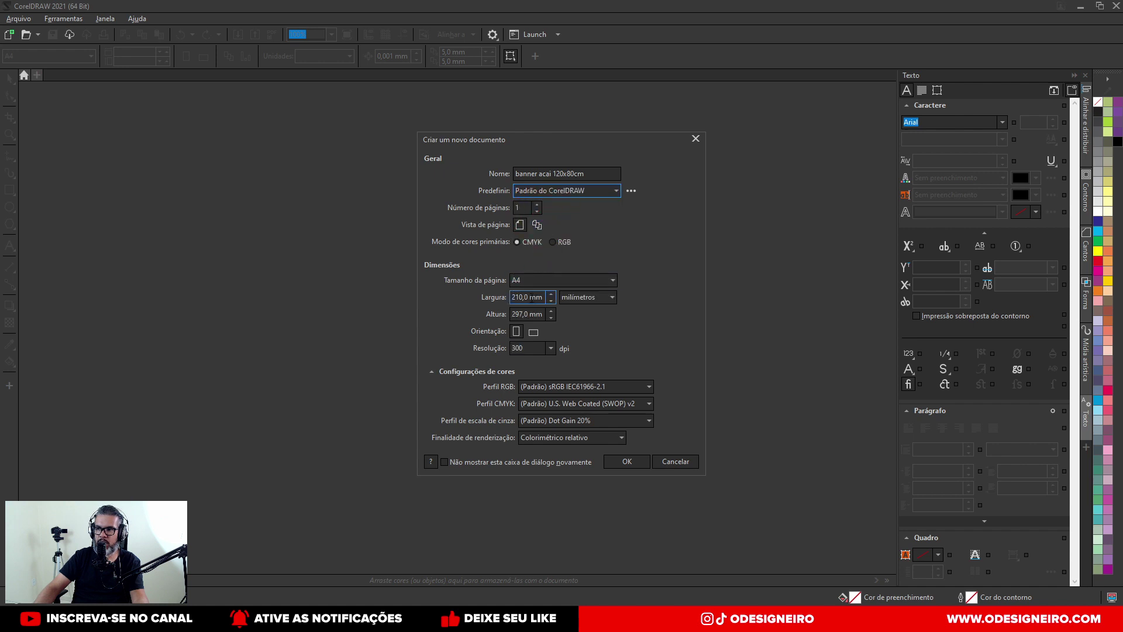
Step: Set the page units to centimetres with a width of 80 and a height of 120, and create the document
{"action": "left_click", "coordinate": [581, 297]}
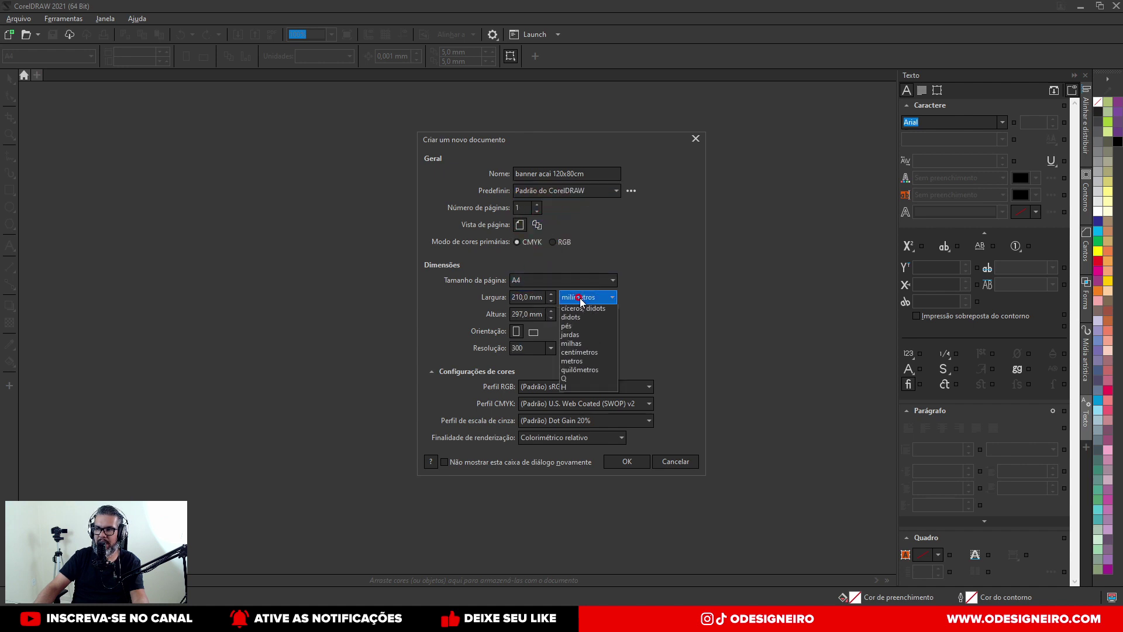
{"action": "left_click", "coordinate": [584, 397]}
{"action": "left_click", "coordinate": [528, 298]}
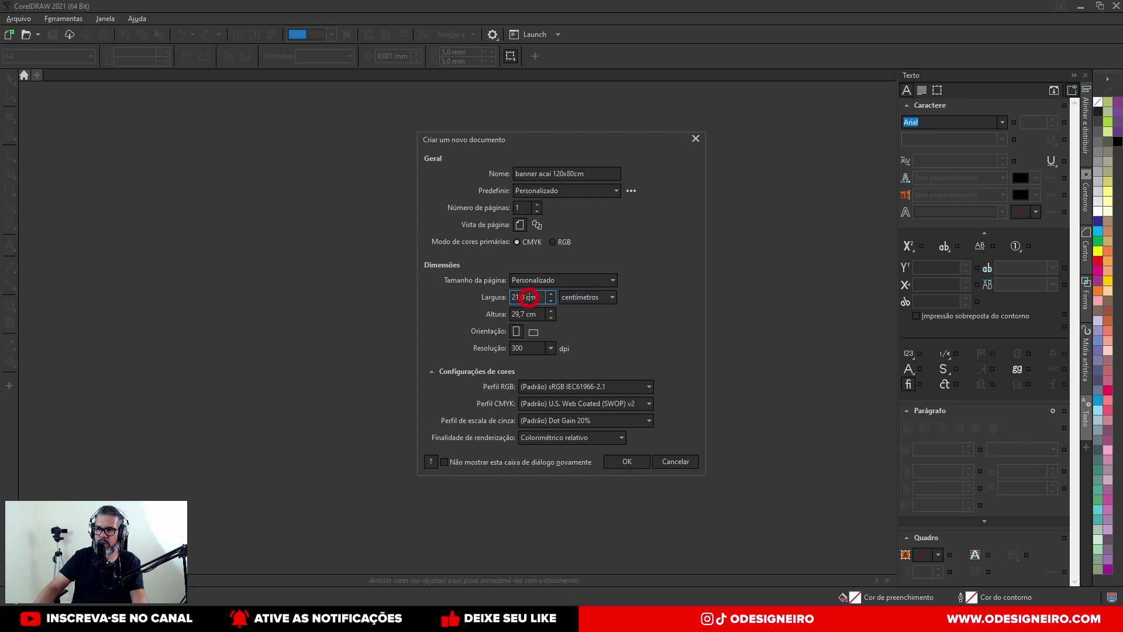
{"action": "left_click_drag", "start_coordinate": [538, 299], "coordinate": [454, 290]}
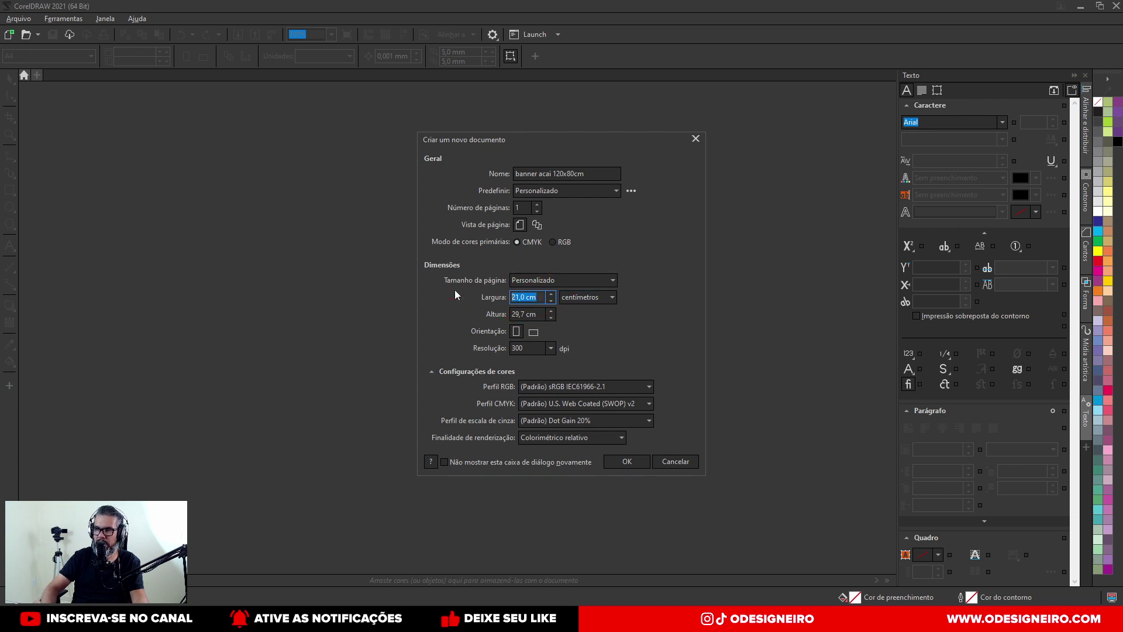
{"action": "type", "text": "80"}
{"action": "key", "text": "Tab"}
{"action": "key", "text": "Tab"}
{"action": "type", "text": "120"}
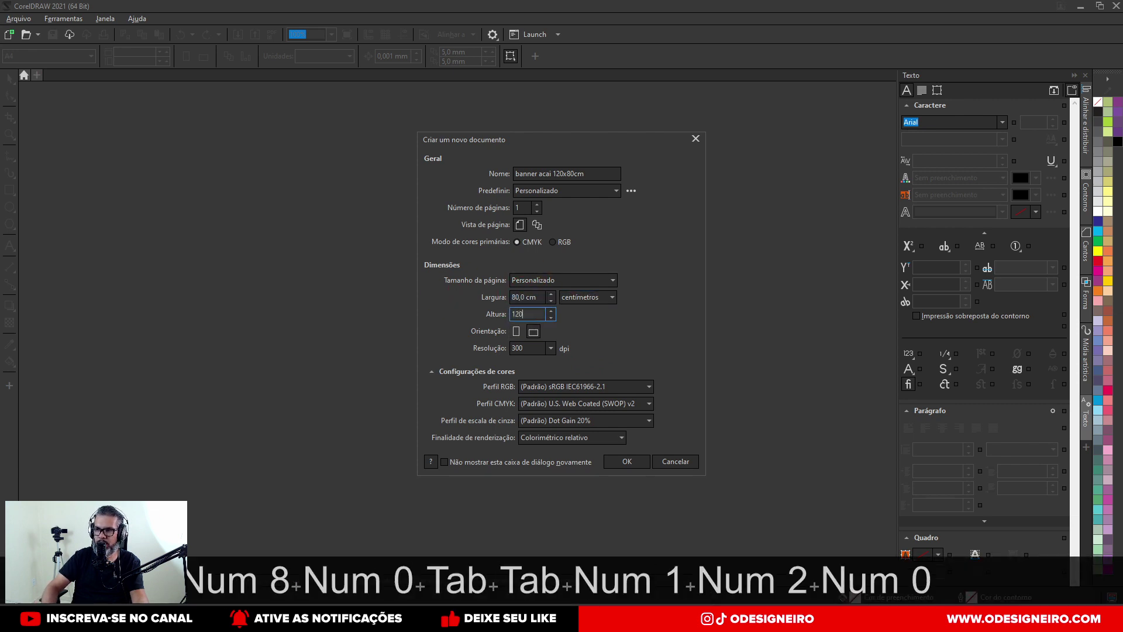
{"action": "key", "text": "Tab"}
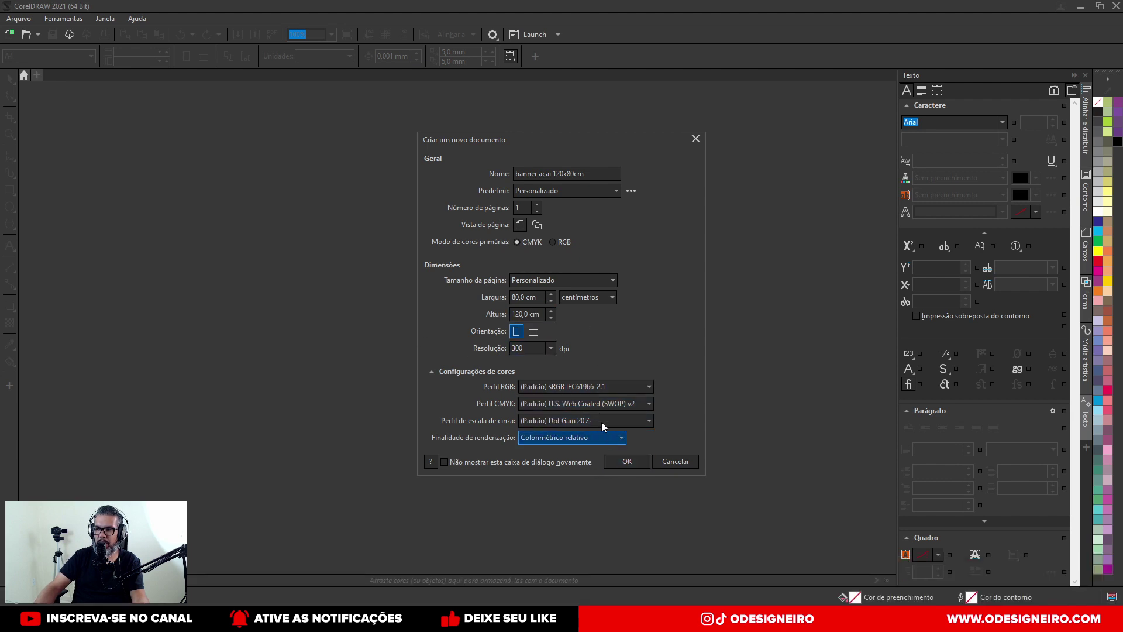
{"action": "left_click", "coordinate": [588, 404]}
{"action": "left_click", "coordinate": [588, 405]}
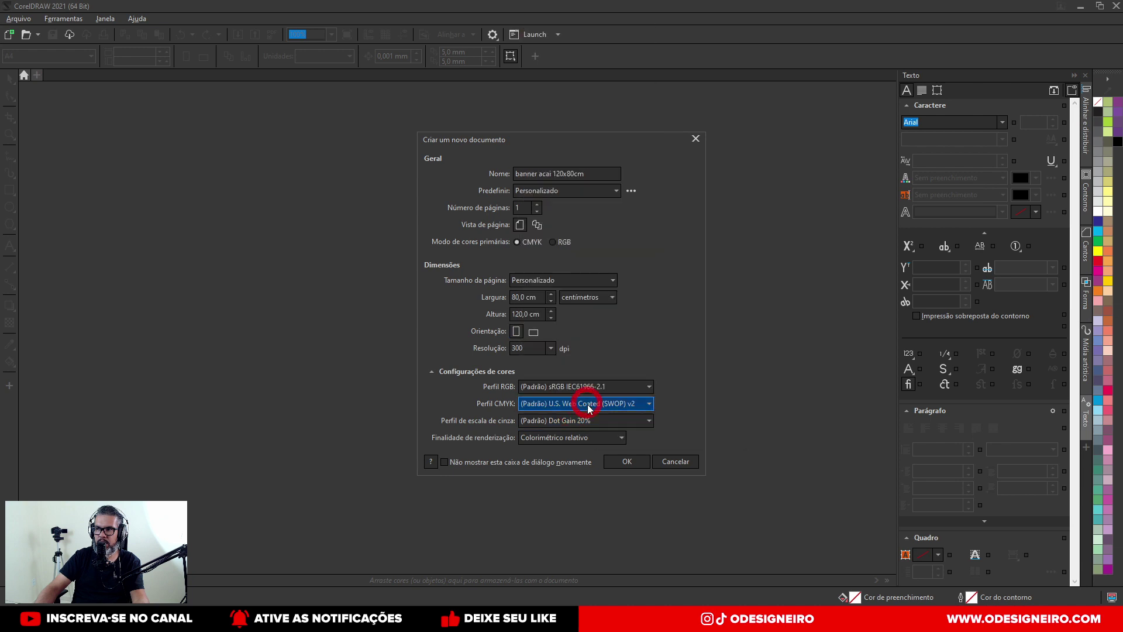
{"action": "left_click", "coordinate": [627, 461]}
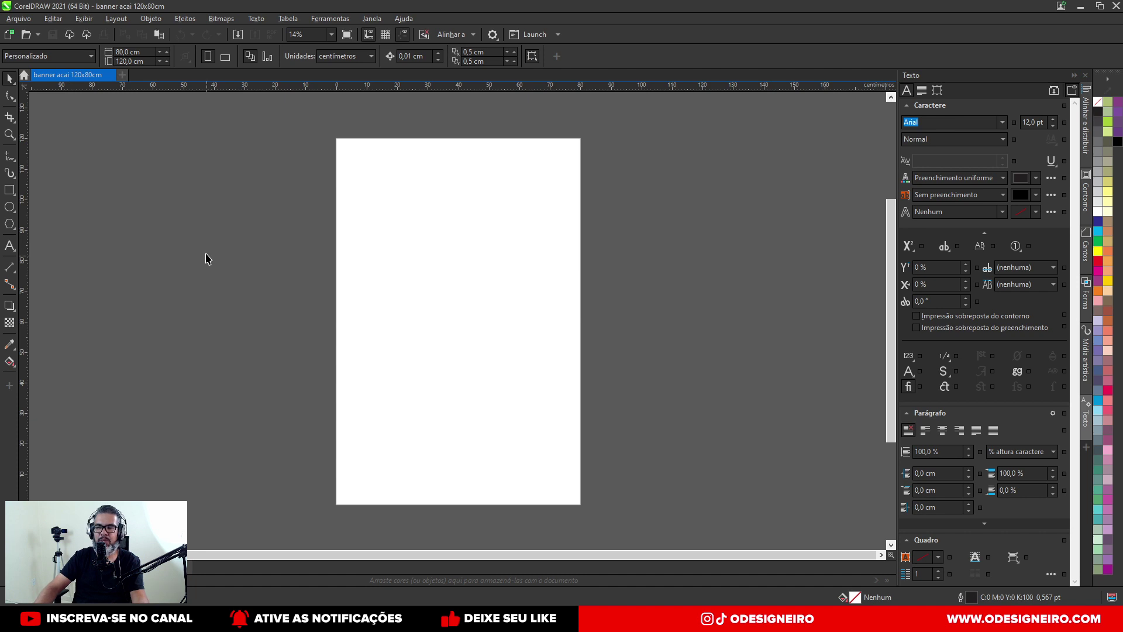
Step: Add a rectangle that covers the whole 80 × 120 cm page
{"action": "double_click", "coordinate": [10, 190]}
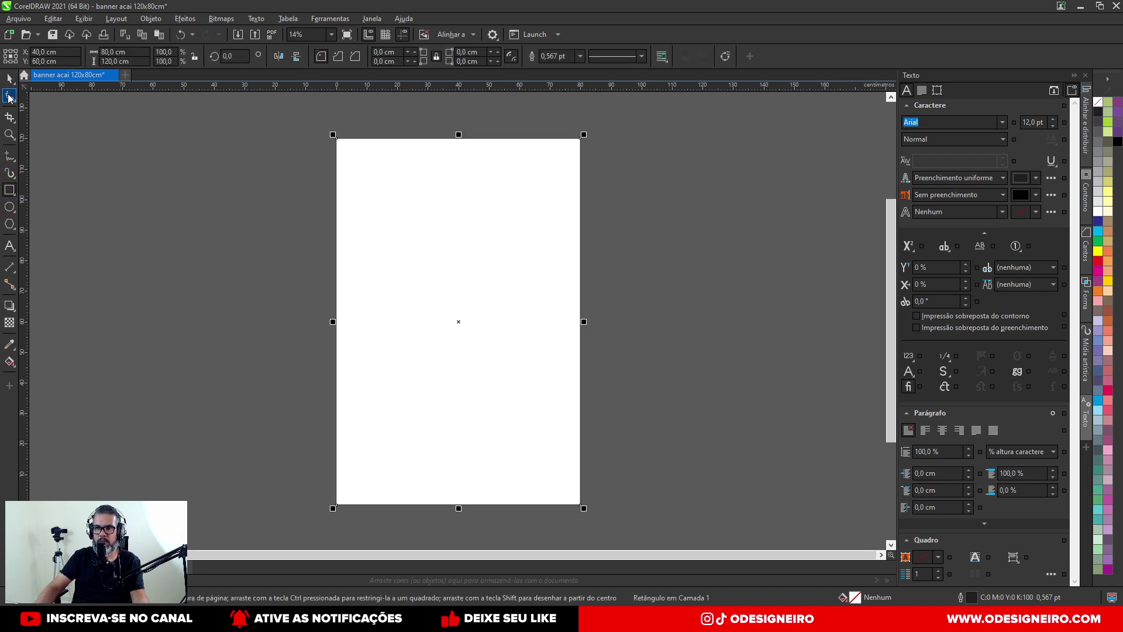
{"action": "left_click", "coordinate": [9, 79]}
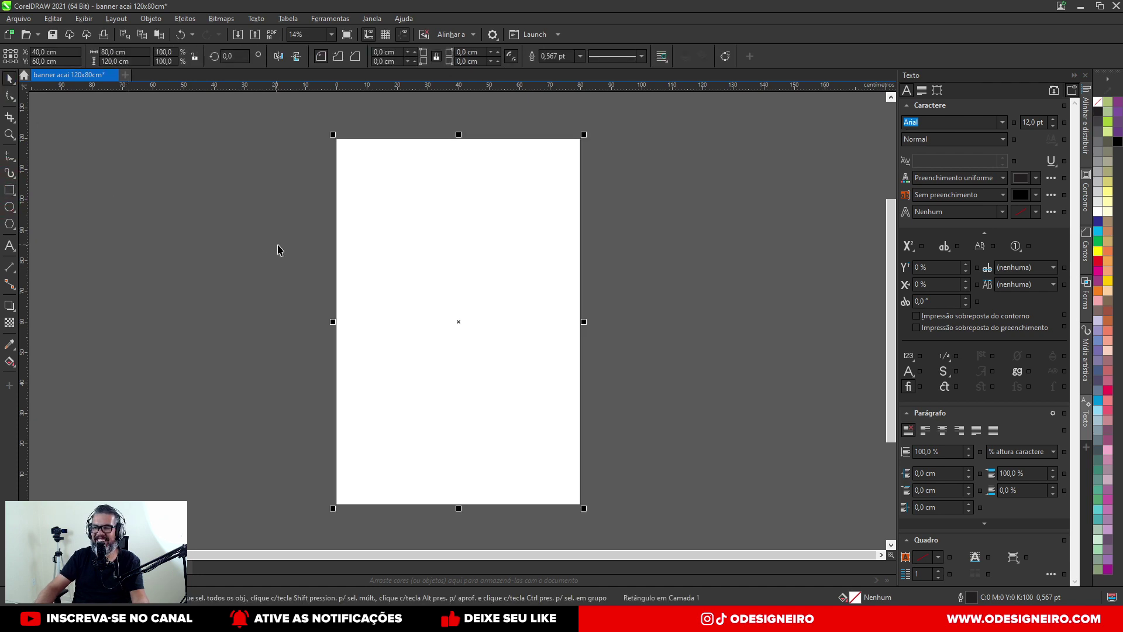
{"action": "key", "text": "F4"}
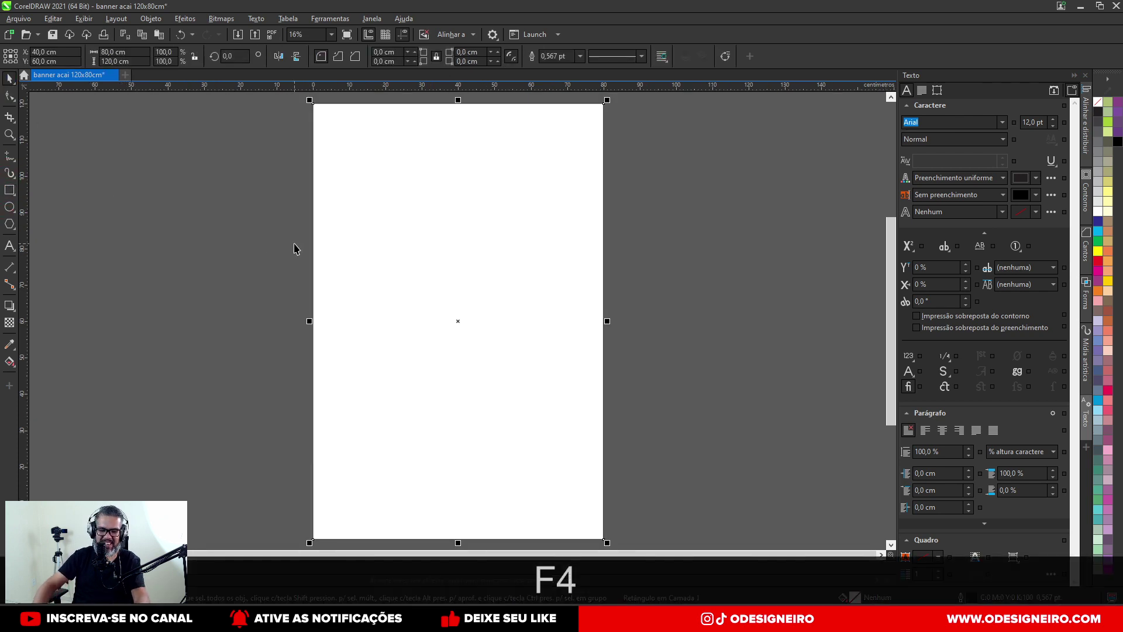
{"action": "key", "text": "shift+F4"}
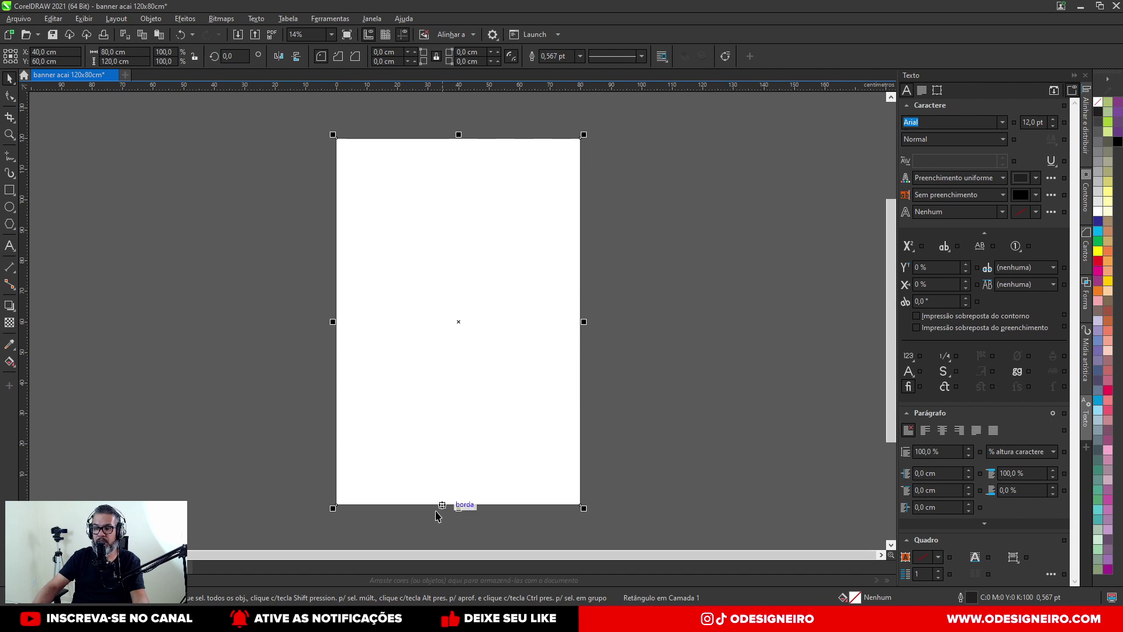
Step: Switch to Photoshop, bring up the açaí cup photo and collapse the Caractere panel
{"action": "key", "text": "alt+Tab"}
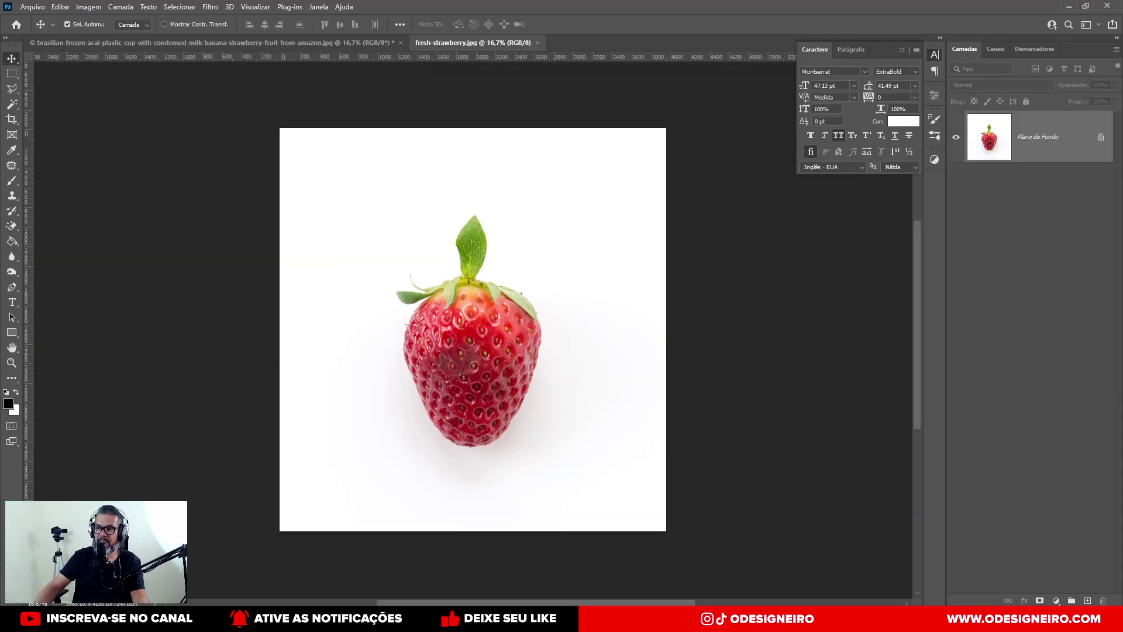
{"action": "left_click", "coordinate": [329, 43]}
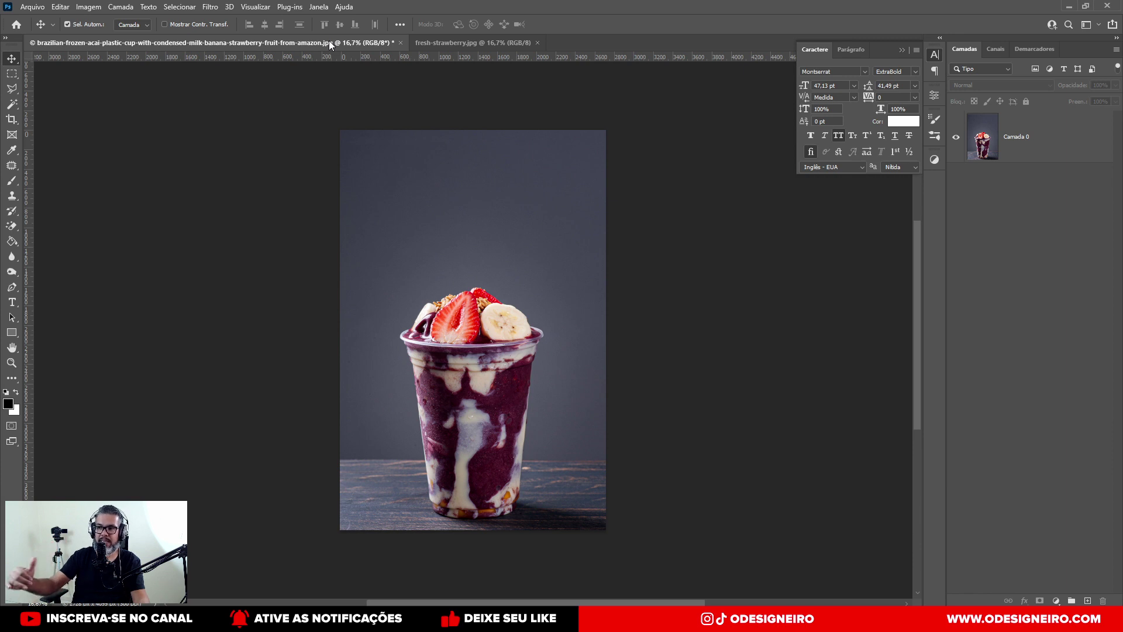
{"action": "left_click", "coordinate": [902, 48]}
Step: Start a Pen tool path just below the cup's rim and trace down the ribbed upper part of its left edge
{"action": "scroll", "coordinate": [497, 403], "scroll_direction": "up", "scroll_amount": 1}
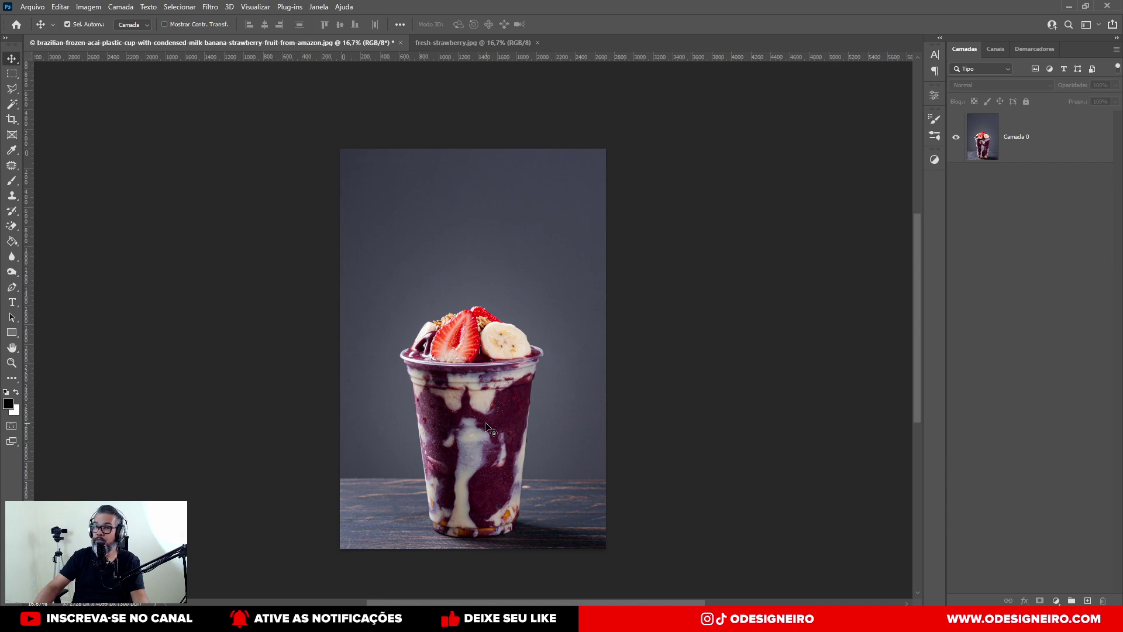
{"action": "scroll", "coordinate": [491, 427], "scroll_direction": "down", "scroll_amount": 2}
{"action": "key", "text": "ctrl+alt"}
{"action": "scroll", "coordinate": [526, 417], "scroll_direction": "up", "scroll_amount": 6}
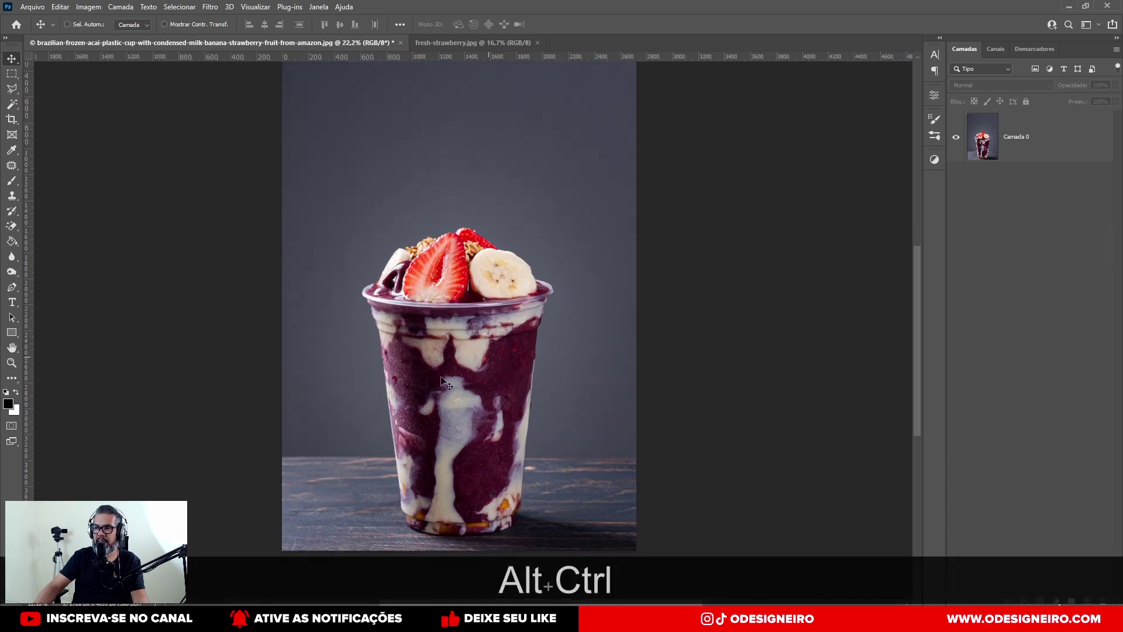
{"action": "scroll", "coordinate": [355, 268], "scroll_direction": "up", "scroll_amount": 6}
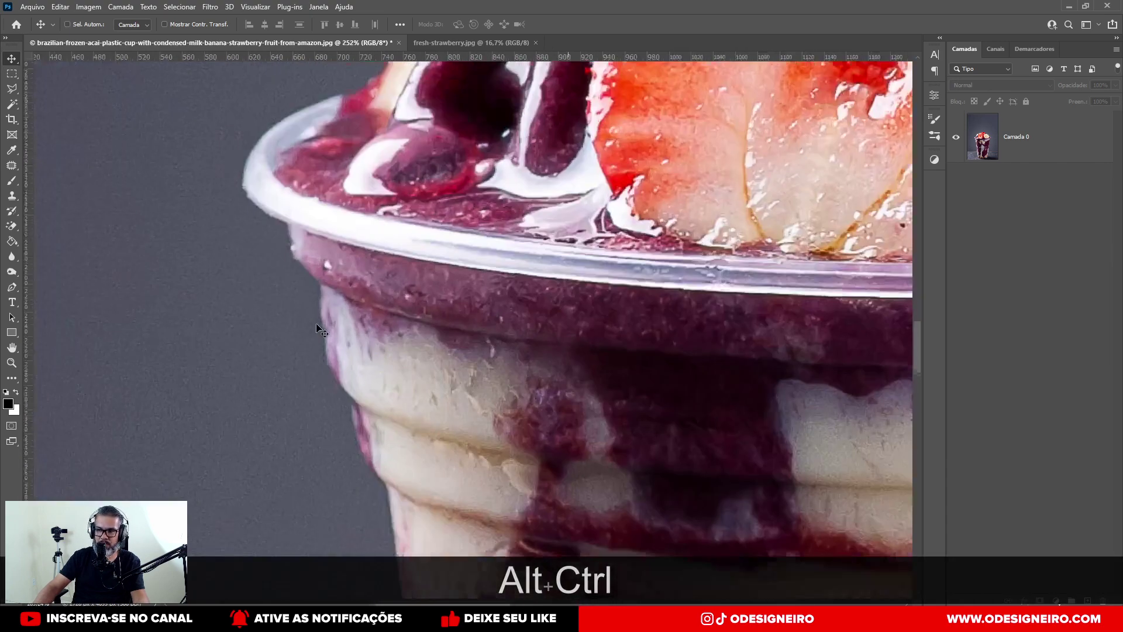
{"action": "key", "text": "ctrl+alt+p"}
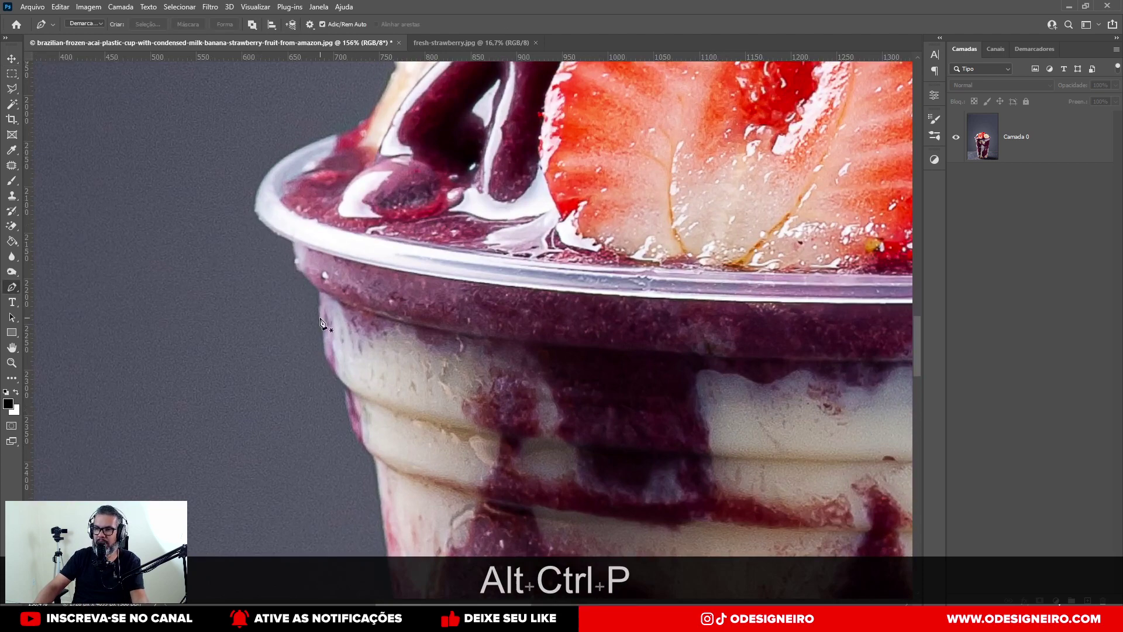
{"action": "left_click", "coordinate": [322, 292]}
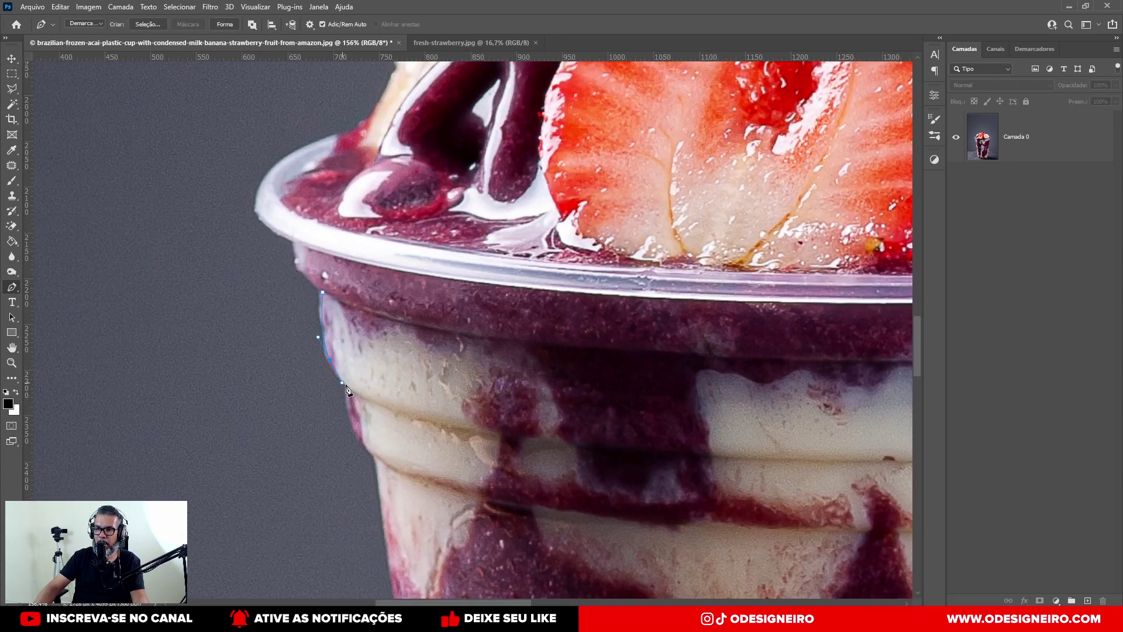
{"action": "left_click", "coordinate": [346, 384]}
{"action": "left_click_drag", "start_coordinate": [338, 419], "coordinate": [272, 343]}
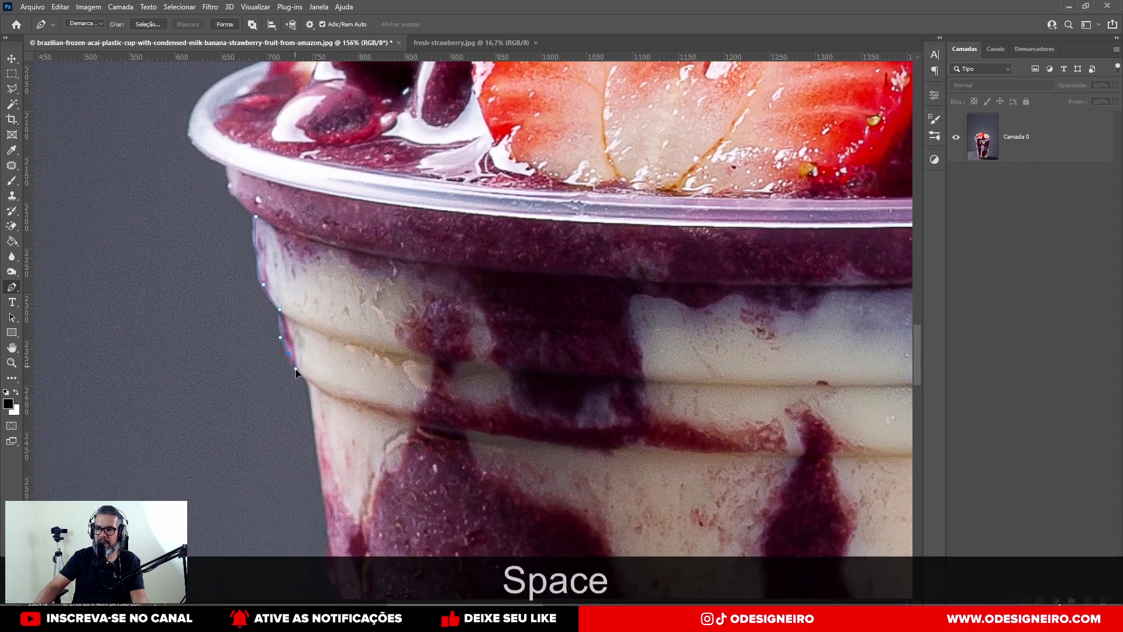
{"action": "left_click", "coordinate": [296, 371]}
Step: Extend the path down the cup's straight left side and around the ridge at its lower left corner
{"action": "left_click_drag", "start_coordinate": [325, 474], "coordinate": [246, 158]}
{"action": "left_click_drag", "start_coordinate": [226, 275], "coordinate": [209, 203]}
{"action": "left_click", "coordinate": [249, 347]}
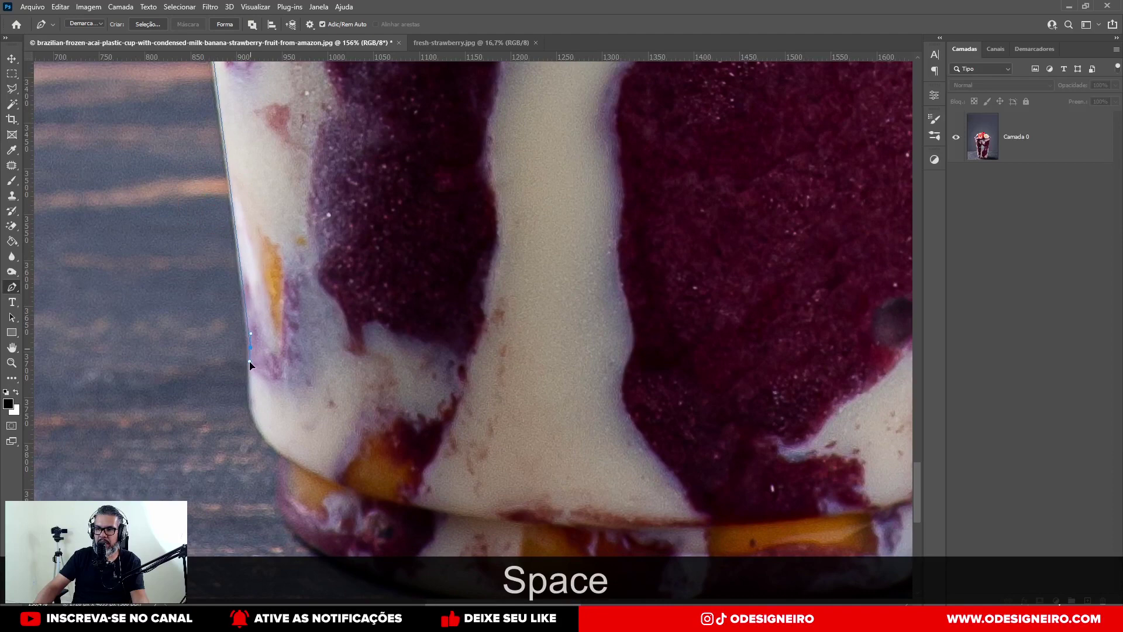
{"action": "left_click", "coordinate": [249, 367]}
{"action": "mouse_move", "coordinate": [257, 426]}
{"action": "left_mouse_down"}
{"action": "mouse_move", "coordinate": [266, 443]}
{"action": "mouse_move", "coordinate": [243, 383]}
{"action": "mouse_move", "coordinate": [257, 442]}
{"action": "left_mouse_up"}
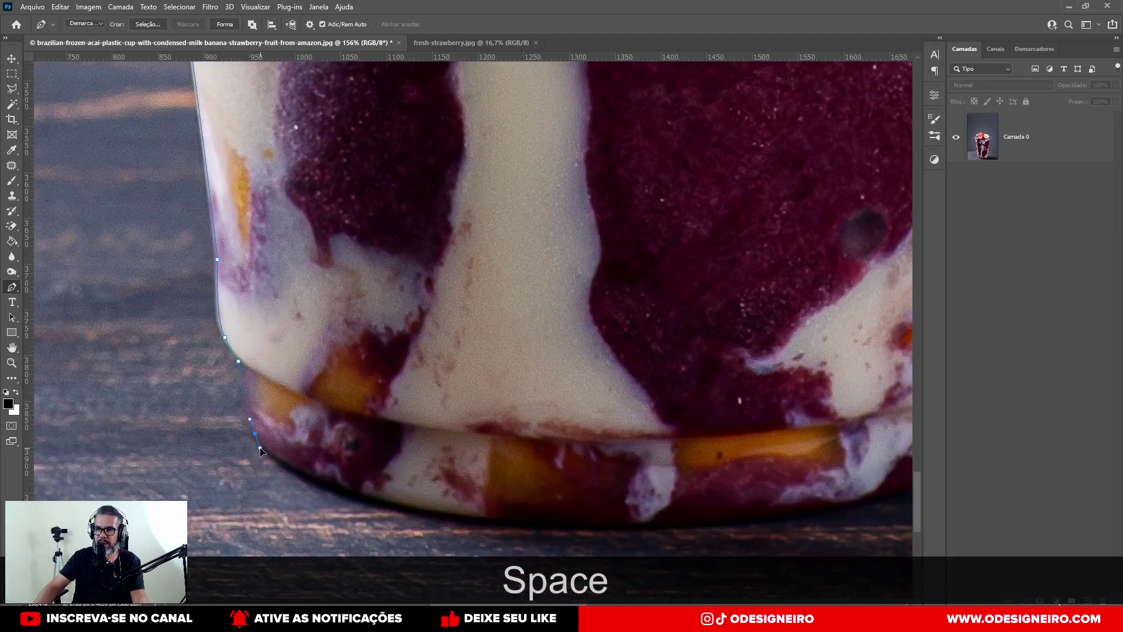
Step: Trace the cup's curved base with smooth anchor points from the lower left corner to the lower right corner
{"action": "left_click_drag", "start_coordinate": [332, 490], "coordinate": [208, 442]}
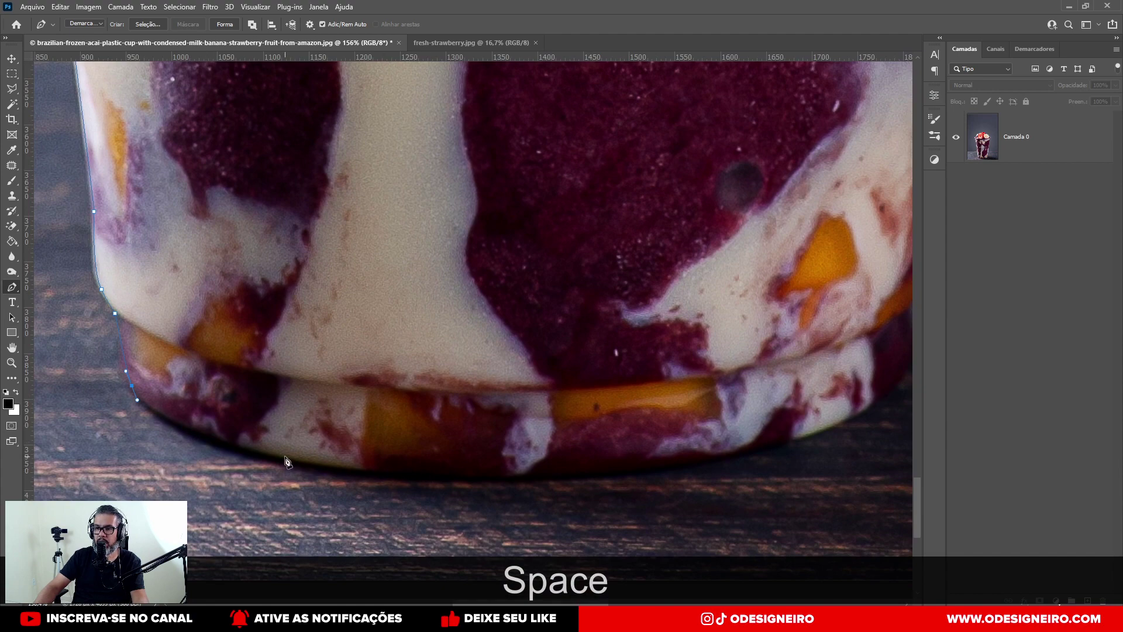
{"action": "left_click_drag", "start_coordinate": [284, 455], "coordinate": [384, 473]}
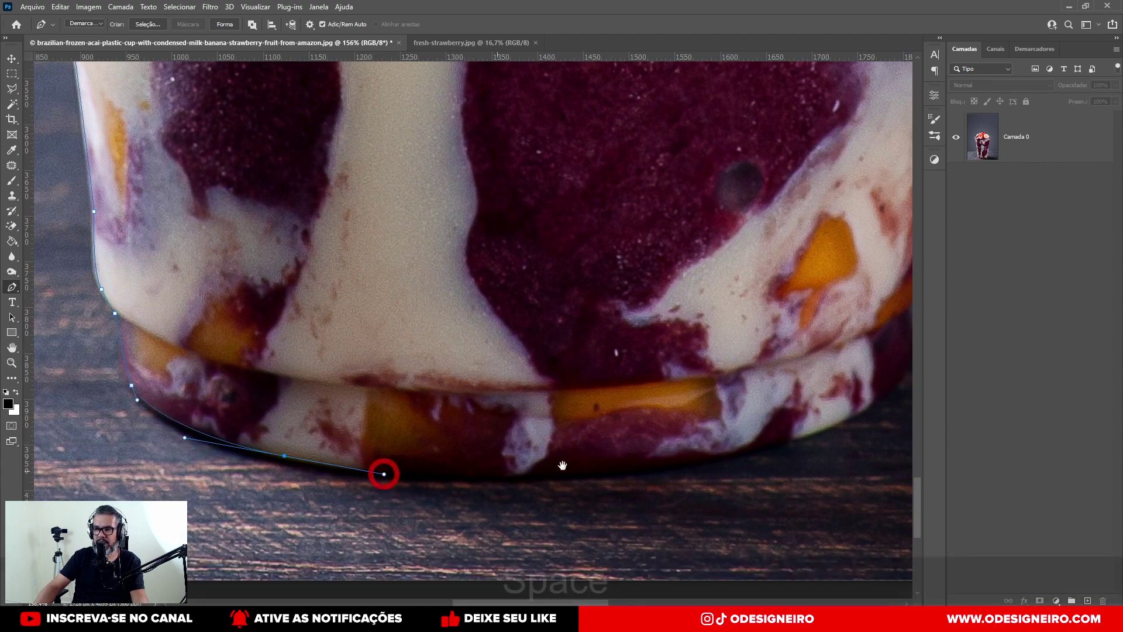
{"action": "left_click_drag", "start_coordinate": [562, 465], "coordinate": [270, 511]}
{"action": "left_click_drag", "start_coordinate": [402, 504], "coordinate": [523, 474]}
{"action": "left_click_drag", "start_coordinate": [581, 415], "coordinate": [581, 400]}
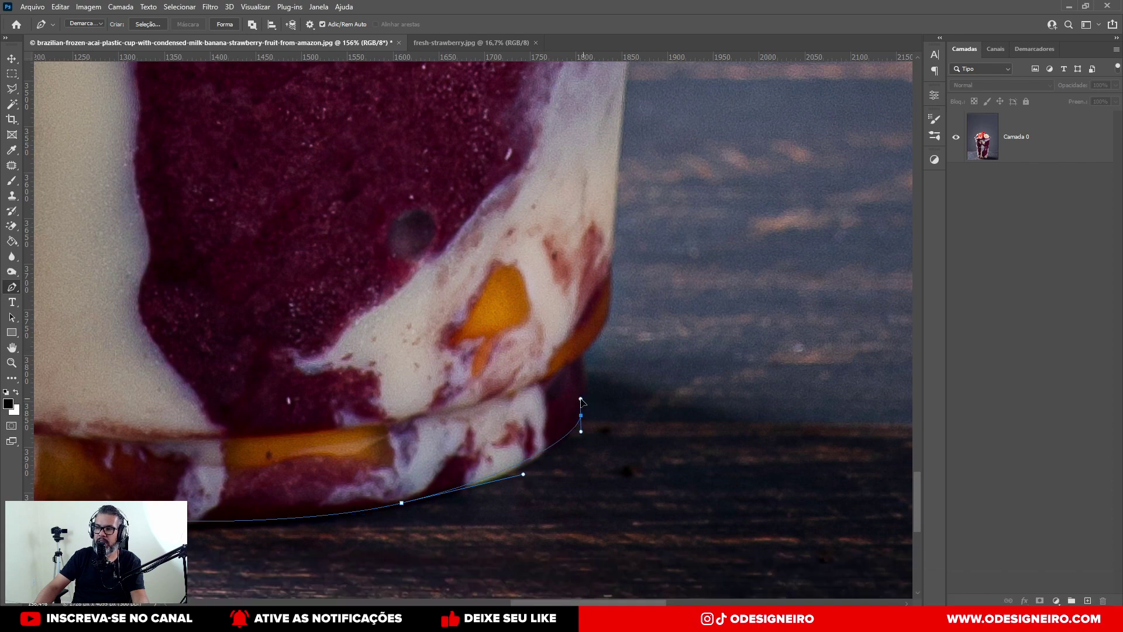
Step: Extend the path around the ridge at the cup's lower right corner and up its straight right side to the ribs
{"action": "left_click", "coordinate": [580, 358]}
{"action": "left_click_drag", "start_coordinate": [611, 307], "coordinate": [563, 377]}
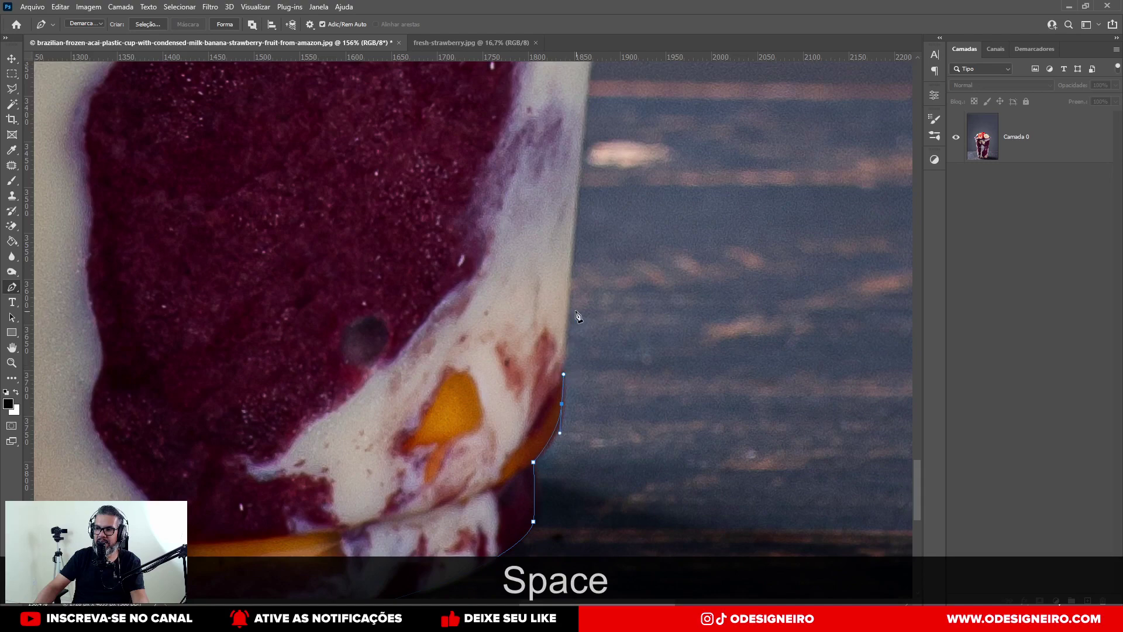
{"action": "key", "text": "ctrl+z"}
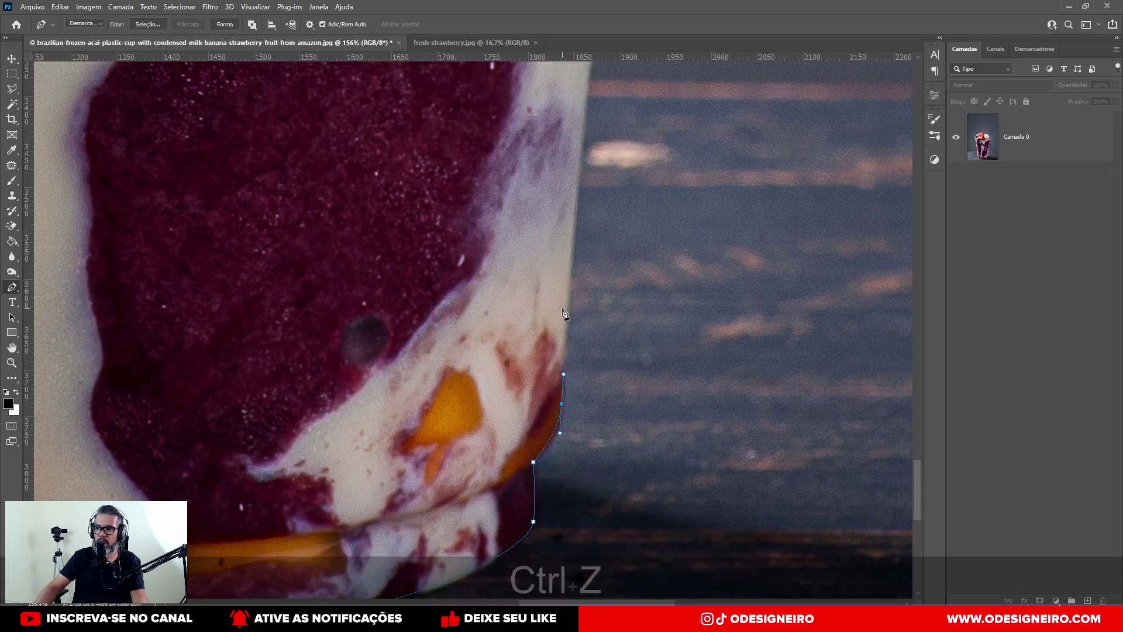
{"action": "left_click_drag", "start_coordinate": [570, 176], "coordinate": [535, 527]}
{"action": "left_click_drag", "start_coordinate": [544, 167], "coordinate": [496, 527]}
{"action": "left_click_drag", "start_coordinate": [535, 196], "coordinate": [493, 556]}
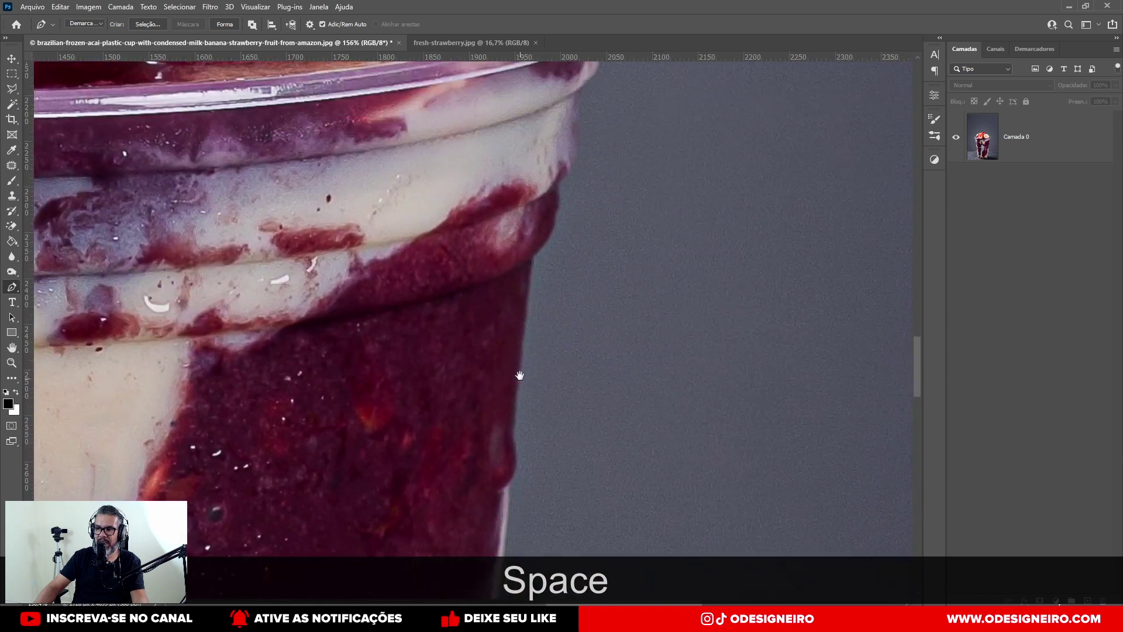
{"action": "left_click", "coordinate": [534, 265]}
Step: Trace the ribbed upper part of the cup's right edge with curved anchor points up to just below the rim
{"action": "scroll", "coordinate": [556, 234], "scroll_direction": "up", "scroll_amount": 3}
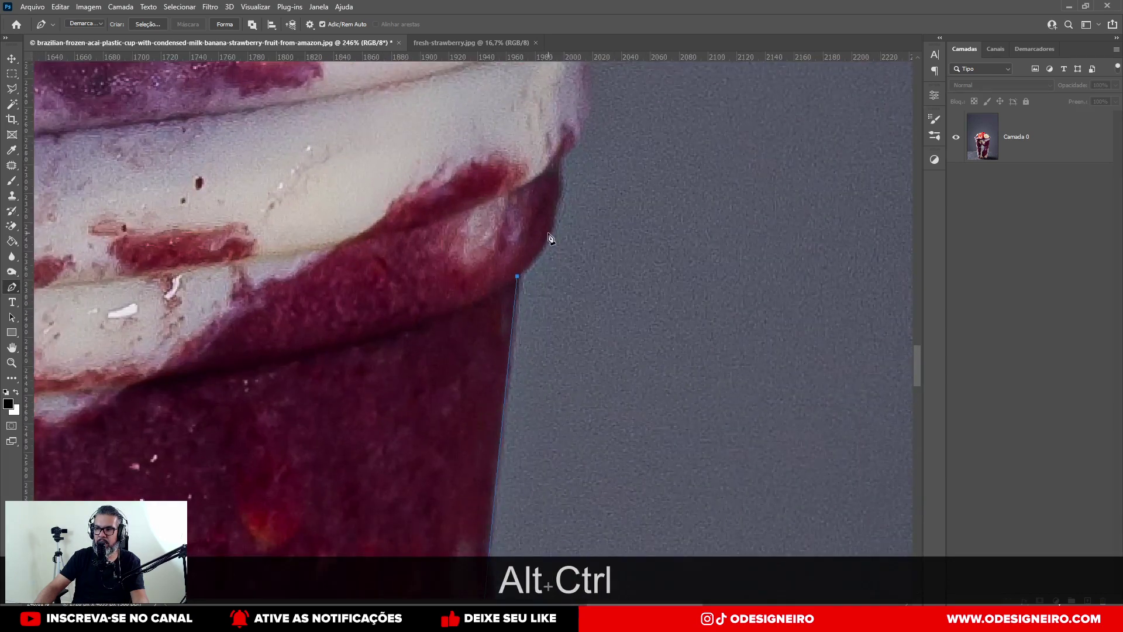
{"action": "left_click_drag", "start_coordinate": [548, 233], "coordinate": [556, 213]}
{"action": "key", "text": "space"}
{"action": "left_click_drag", "start_coordinate": [586, 116], "coordinate": [517, 349]}
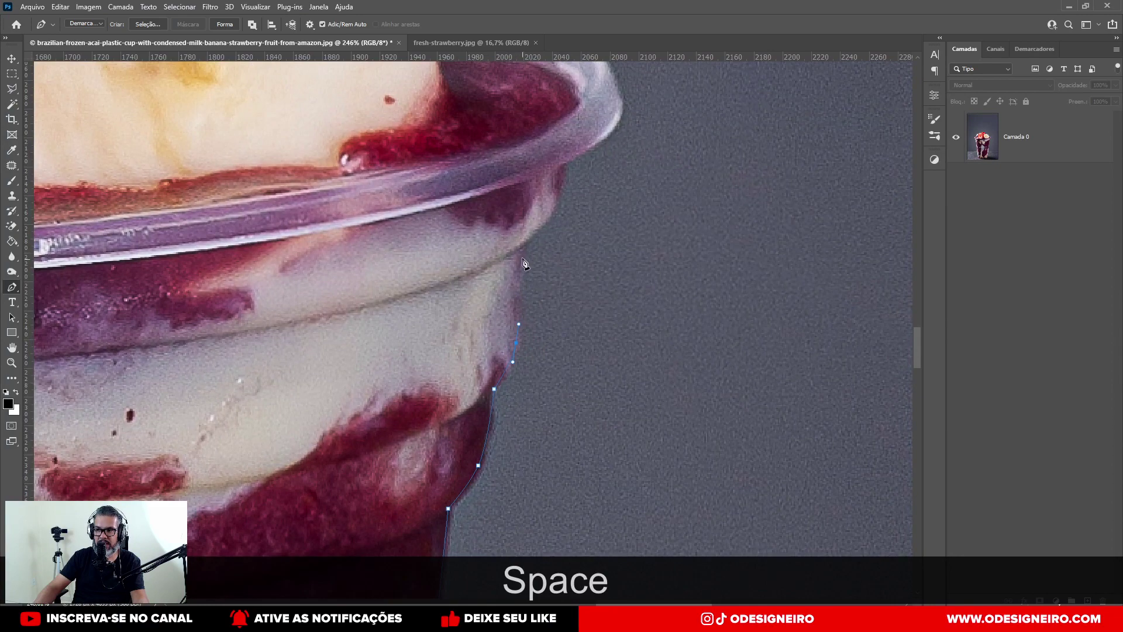
{"action": "left_click_drag", "start_coordinate": [524, 249], "coordinate": [526, 332]}
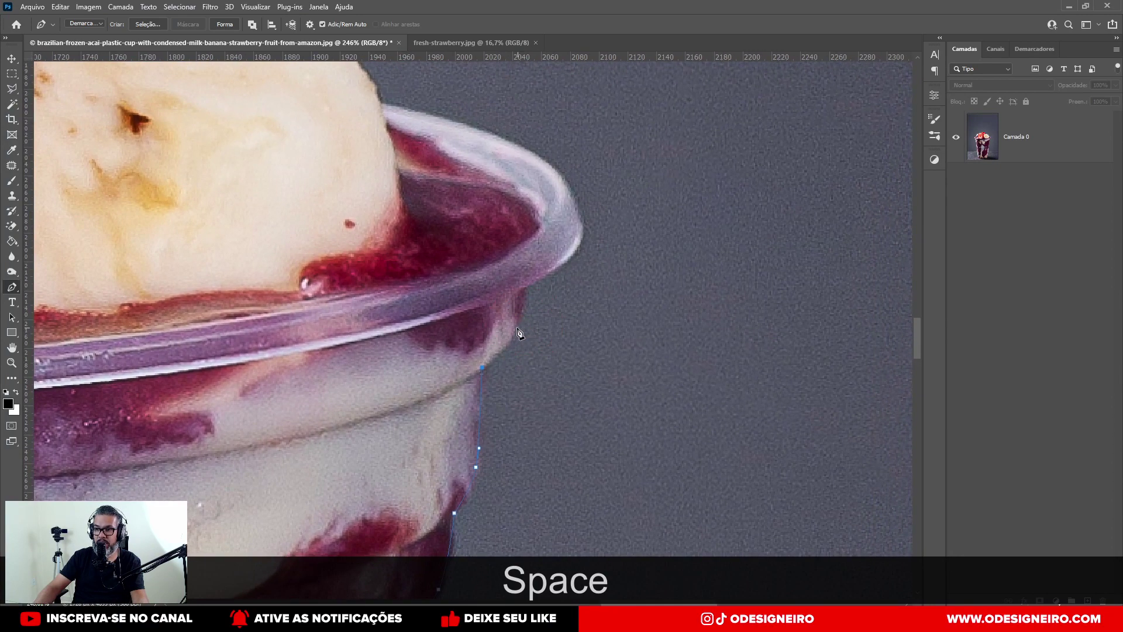
{"action": "left_click", "coordinate": [523, 288]}
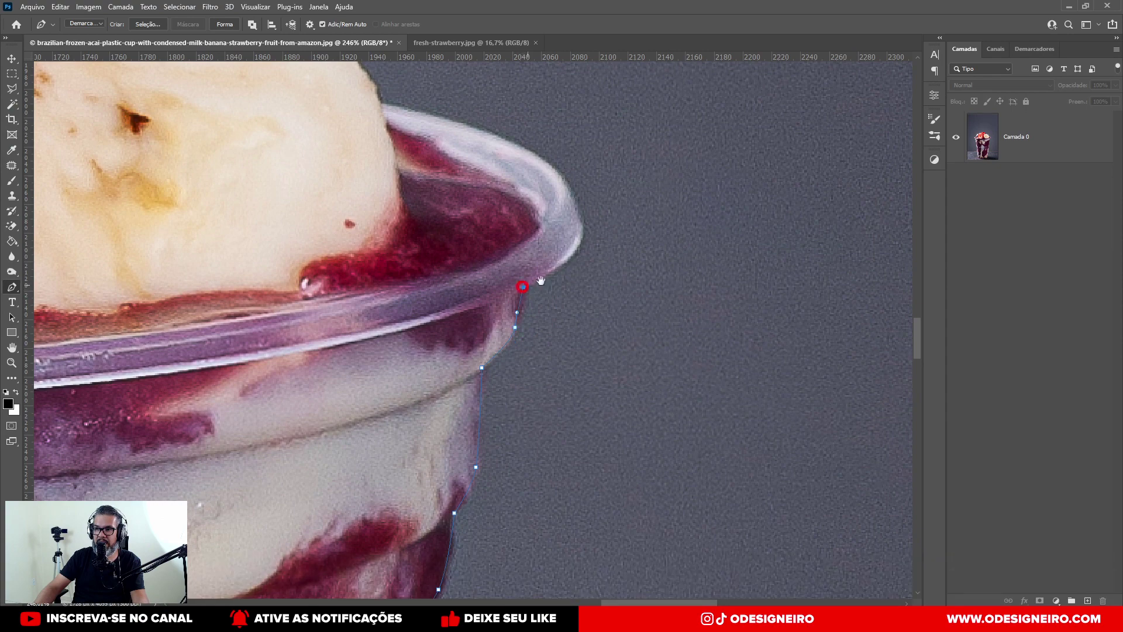
Step: Curve the path around the right end of the clear rim and back along its upper edge to the banana slice
{"action": "key", "text": "space"}
{"action": "left_click_drag", "start_coordinate": [567, 263], "coordinate": [529, 348]}
{"action": "key", "text": "ctrl+alt+space"}
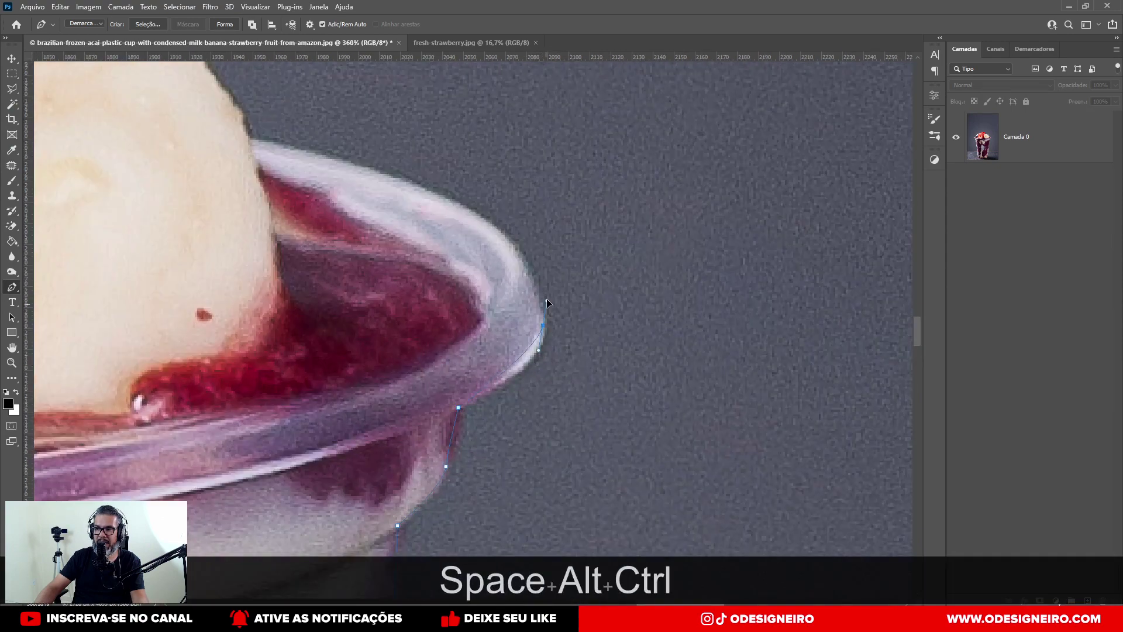
{"action": "left_click_drag", "start_coordinate": [546, 300], "coordinate": [541, 290]}
{"action": "left_click_drag", "start_coordinate": [485, 222], "coordinate": [594, 296]}
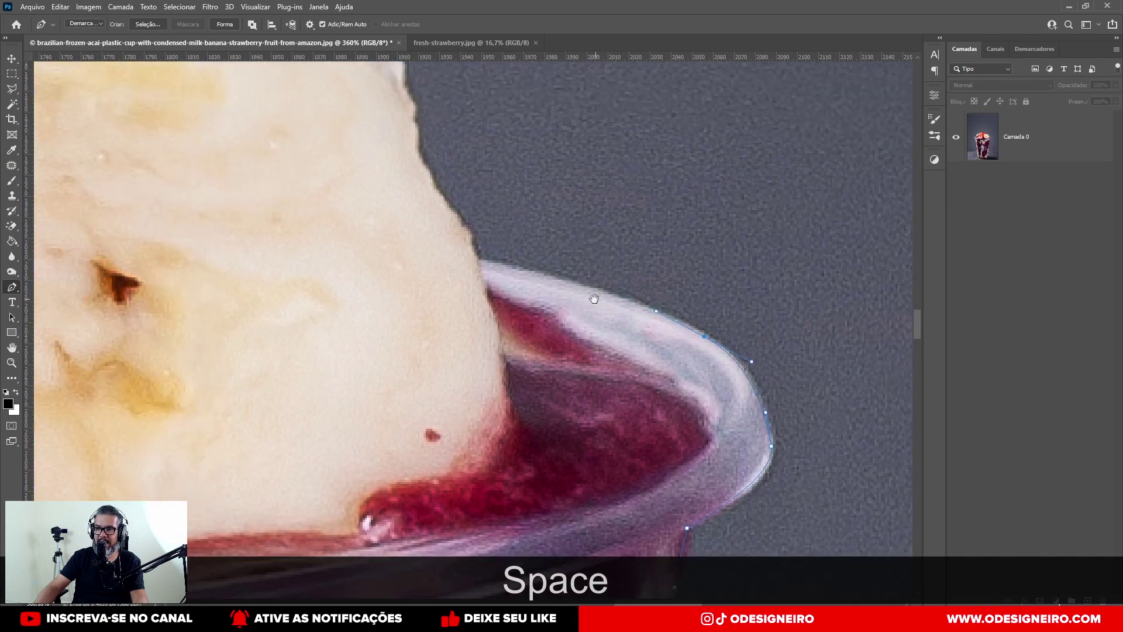
{"action": "left_click_drag", "start_coordinate": [541, 273], "coordinate": [567, 377]}
{"action": "left_click", "coordinate": [497, 265]}
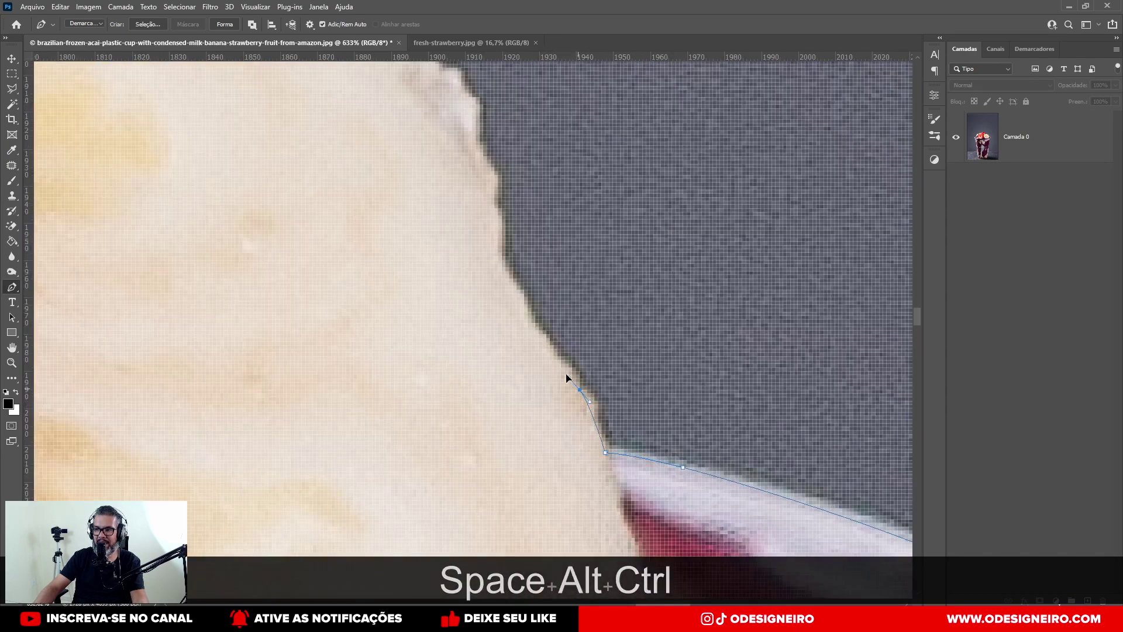
Step: Trace the uneven right edge of the banana slice upward from the rim, undoing misplaced anchor points
{"action": "left_click_drag", "start_coordinate": [524, 307], "coordinate": [453, 236]}
{"action": "key", "text": "ctrl+z"}
{"action": "key", "text": "ctrl+z"}
{"action": "left_click_drag", "start_coordinate": [396, 196], "coordinate": [652, 337]}
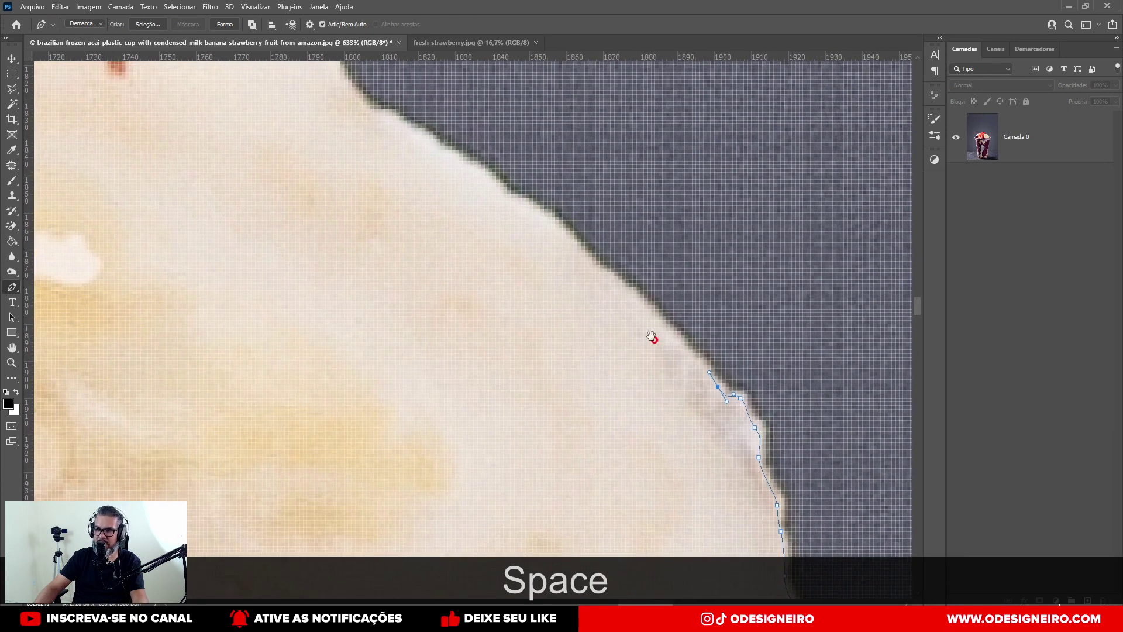
{"action": "left_click_drag", "start_coordinate": [629, 293], "coordinate": [613, 281]}
{"action": "left_click_drag", "start_coordinate": [581, 253], "coordinate": [572, 243]}
{"action": "left_click", "coordinate": [537, 212]}
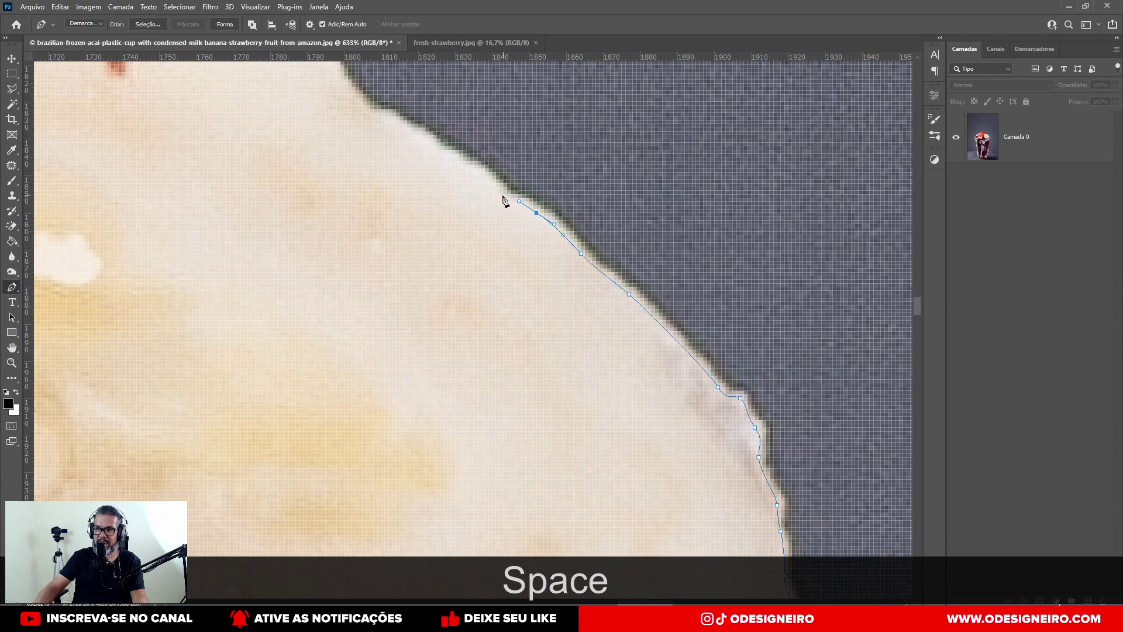
Step: Continue the path along the upper edge of the right banana slice to the tip of the cut strawberry
{"action": "left_click_drag", "start_coordinate": [504, 194], "coordinate": [783, 423]}
{"action": "left_click", "coordinate": [772, 400]}
{"action": "left_click_drag", "start_coordinate": [738, 373], "coordinate": [684, 350]}
{"action": "left_click_drag", "start_coordinate": [654, 306], "coordinate": [638, 295]}
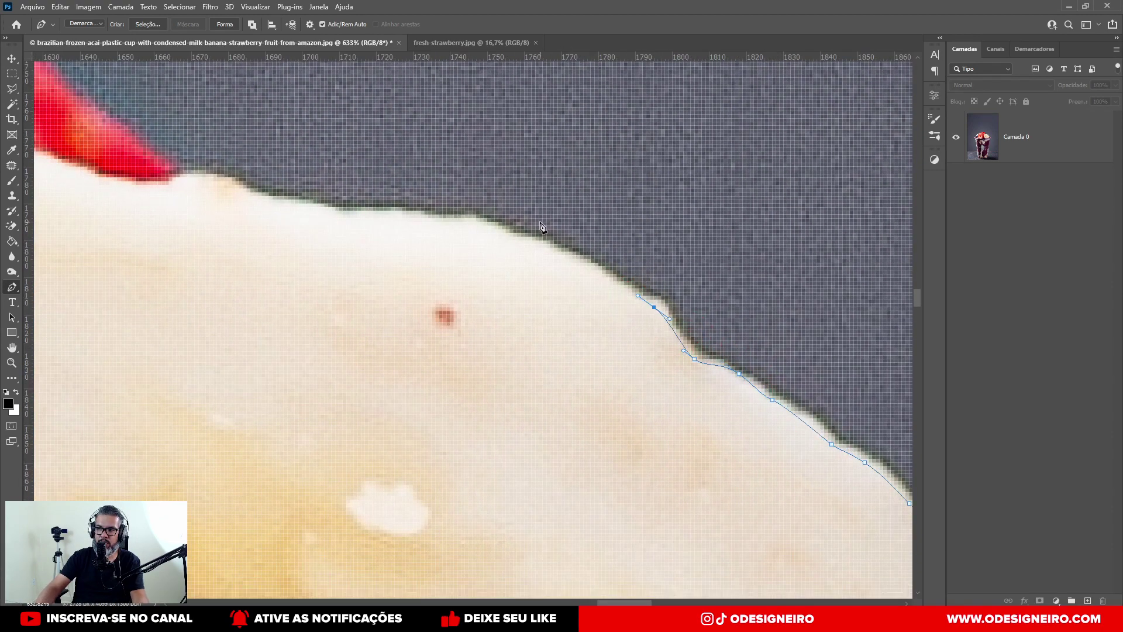
{"action": "left_click_drag", "start_coordinate": [557, 251], "coordinate": [484, 225]}
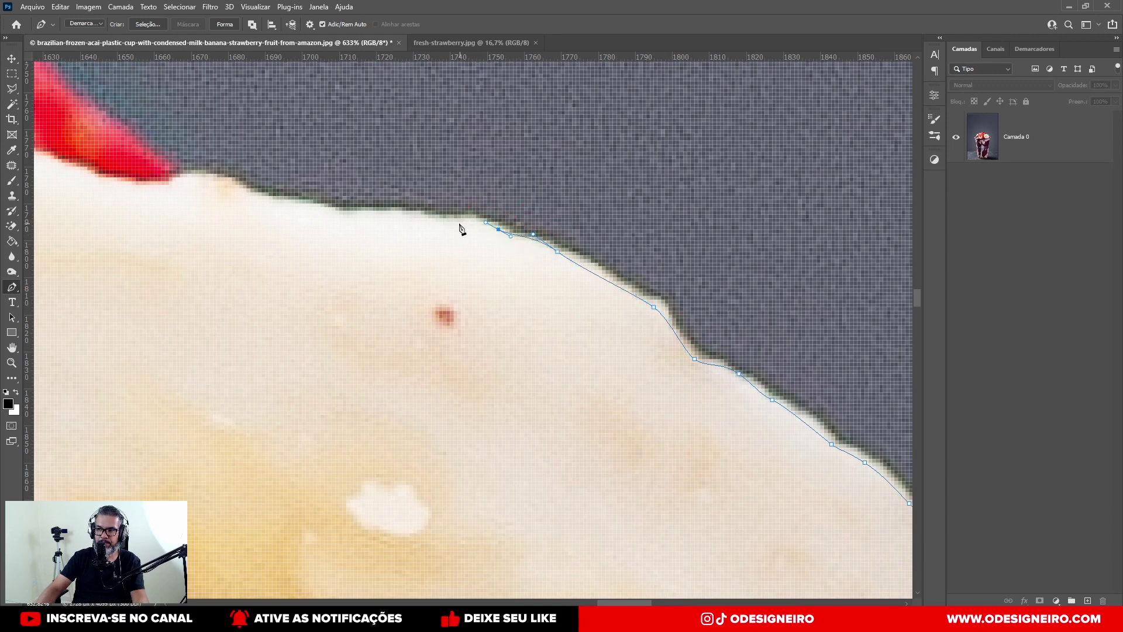
{"action": "left_click", "coordinate": [458, 222]}
{"action": "left_click_drag", "start_coordinate": [361, 214], "coordinate": [200, 176]}
{"action": "left_click", "coordinate": [177, 177]}
Step: Trace the sloping right edge of the cut strawberry up to its first protruding seed
{"action": "left_click_drag", "start_coordinate": [218, 132], "coordinate": [783, 354]}
{"action": "left_click_drag", "start_coordinate": [619, 315], "coordinate": [592, 296]}
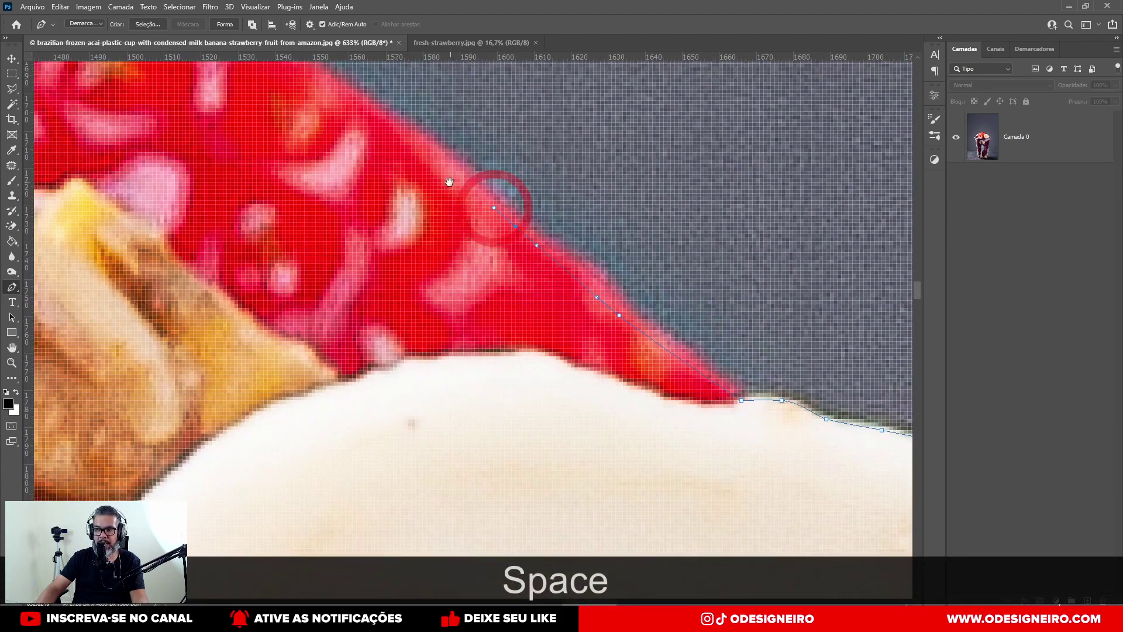
{"action": "left_click_drag", "start_coordinate": [494, 201], "coordinate": [797, 370]}
{"action": "left_click_drag", "start_coordinate": [692, 287], "coordinate": [636, 256]}
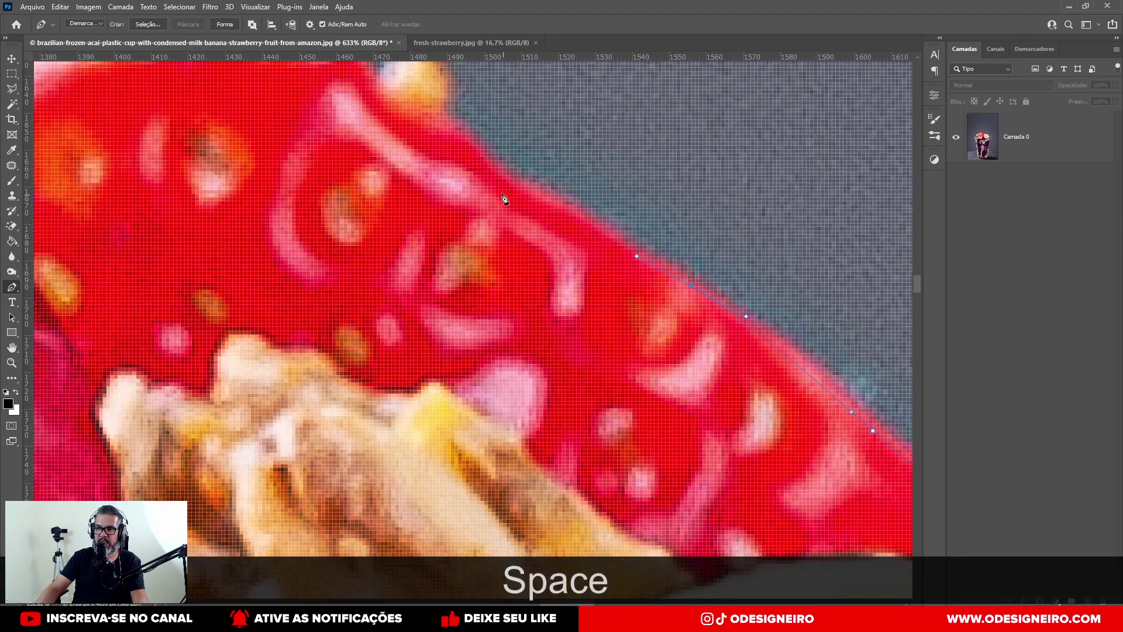
{"action": "left_click_drag", "start_coordinate": [451, 138], "coordinate": [530, 289]}
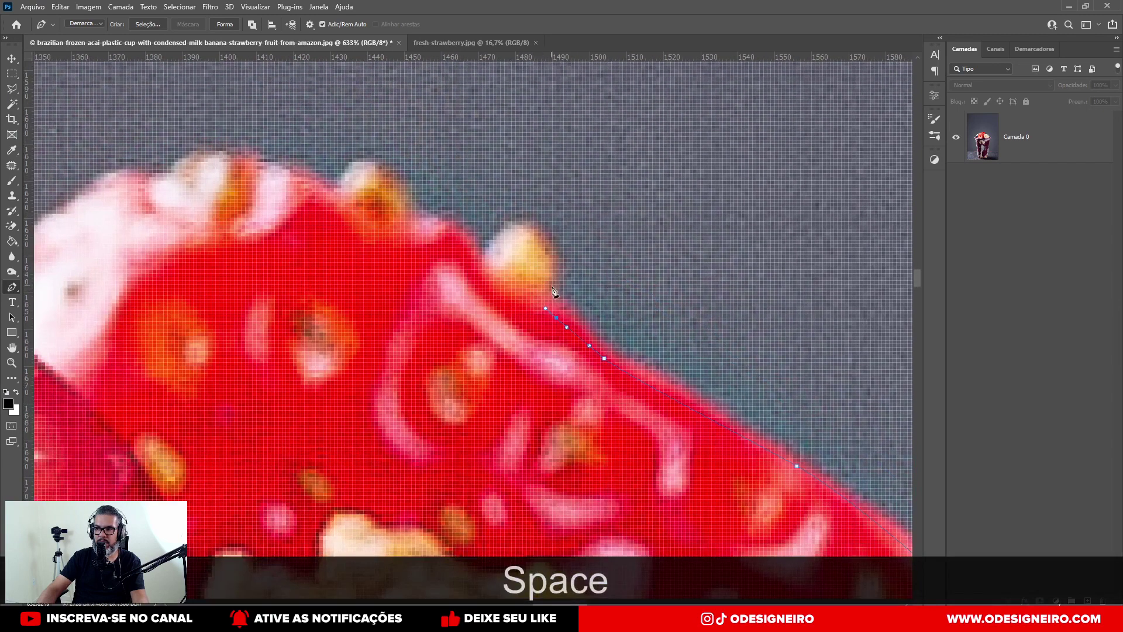
Step: Outline the protruding seeds and rounded top of the cut strawberry down to where it meets the neighbouring strawberry
{"action": "left_click_drag", "start_coordinate": [529, 236], "coordinate": [739, 371]}
{"action": "left_click_drag", "start_coordinate": [683, 347], "coordinate": [669, 334]}
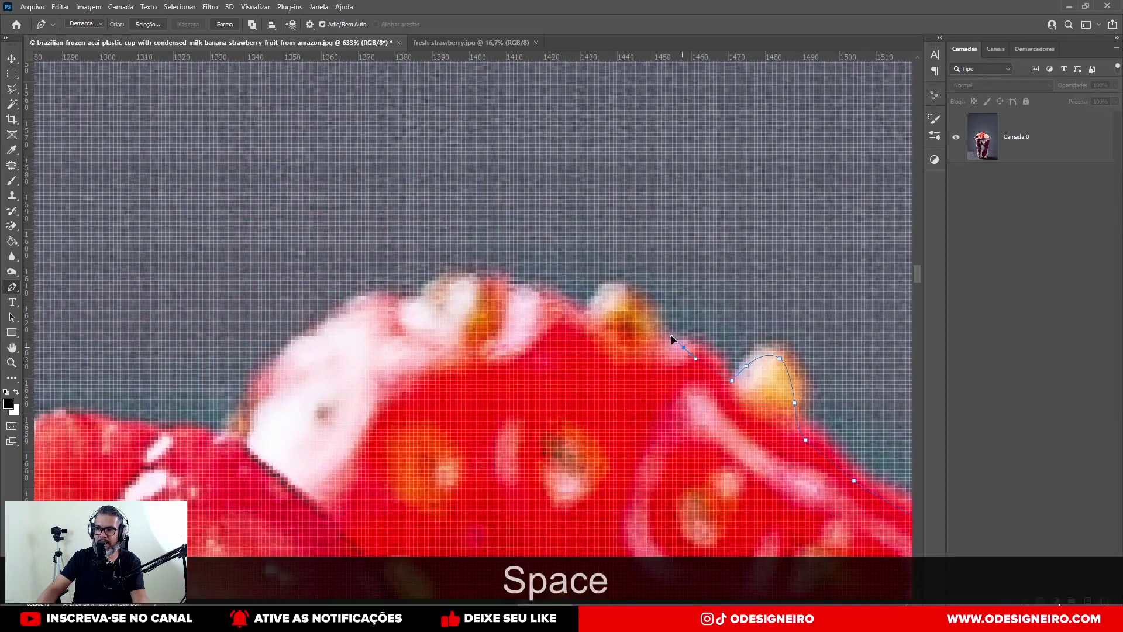
{"action": "left_click_drag", "start_coordinate": [607, 292], "coordinate": [591, 303]}
{"action": "left_click", "coordinate": [577, 321]}
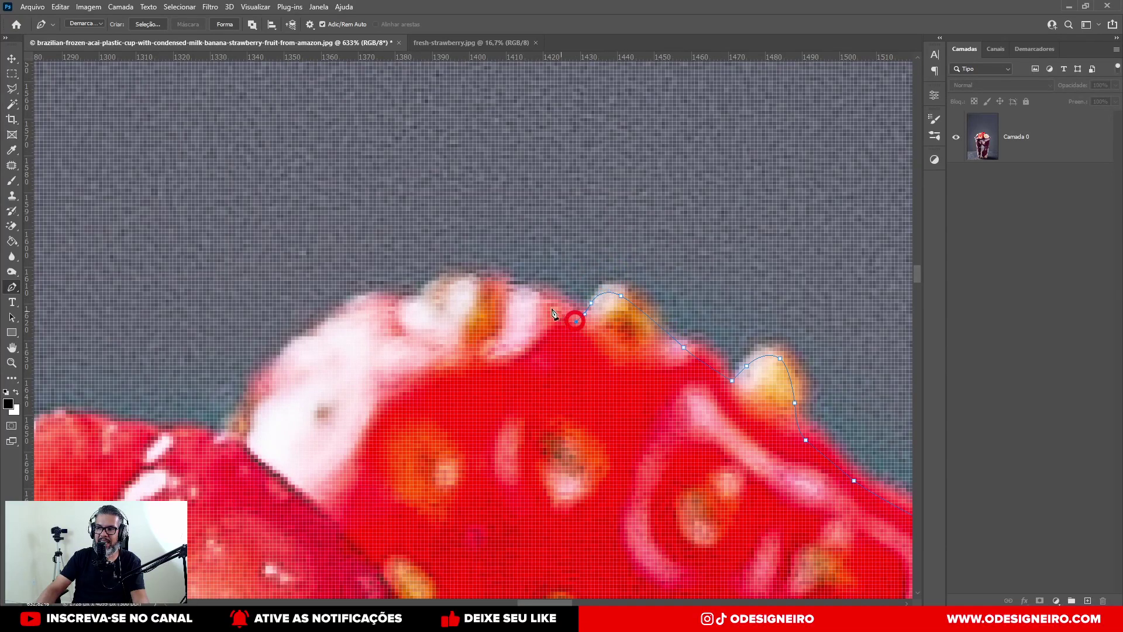
{"action": "left_click_drag", "start_coordinate": [492, 288], "coordinate": [284, 353]}
{"action": "left_click_drag", "start_coordinate": [258, 381], "coordinate": [244, 394]}
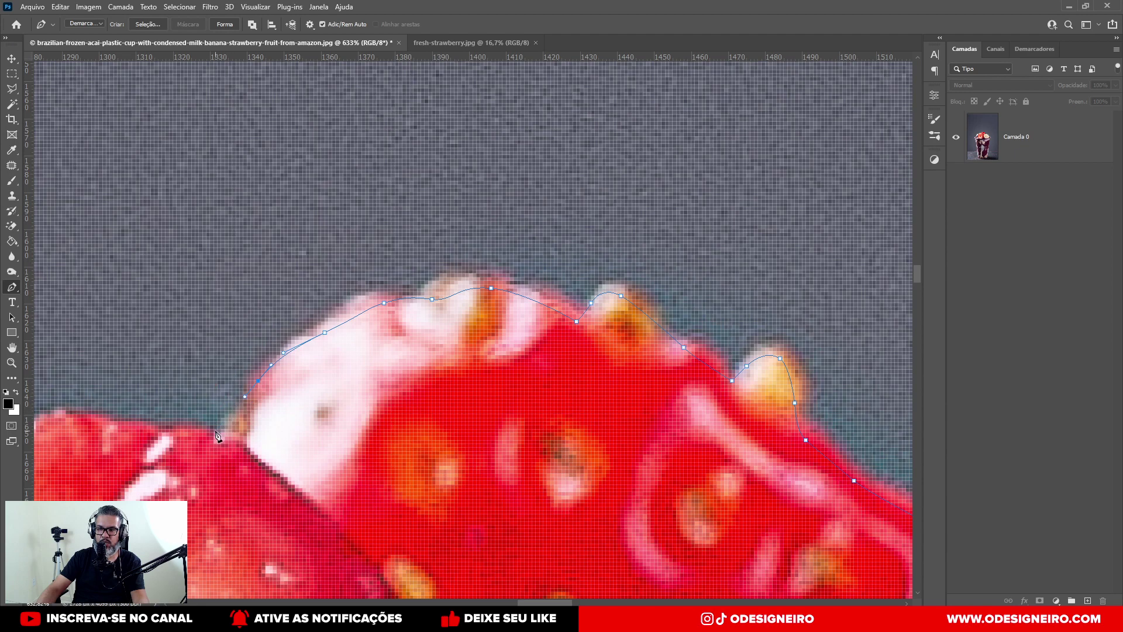
{"action": "left_click_drag", "start_coordinate": [214, 433], "coordinate": [213, 436]}
Step: Trace the top of the second strawberry, around its small yellow seed and down its left slope to the nut pieces
{"action": "left_click_drag", "start_coordinate": [216, 434], "coordinate": [554, 336]}
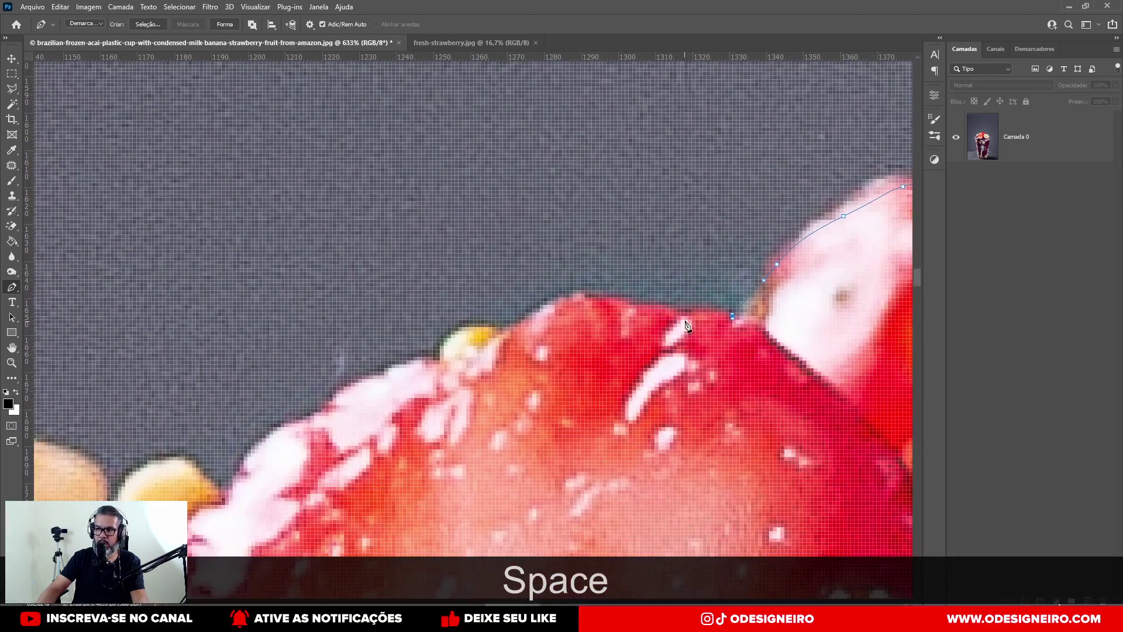
{"action": "left_click_drag", "start_coordinate": [636, 308], "coordinate": [567, 299]}
{"action": "left_click_drag", "start_coordinate": [502, 330], "coordinate": [328, 405]}
{"action": "left_click", "coordinate": [432, 365]}
{"action": "left_click", "coordinate": [321, 412]}
{"action": "left_click", "coordinate": [273, 442]}
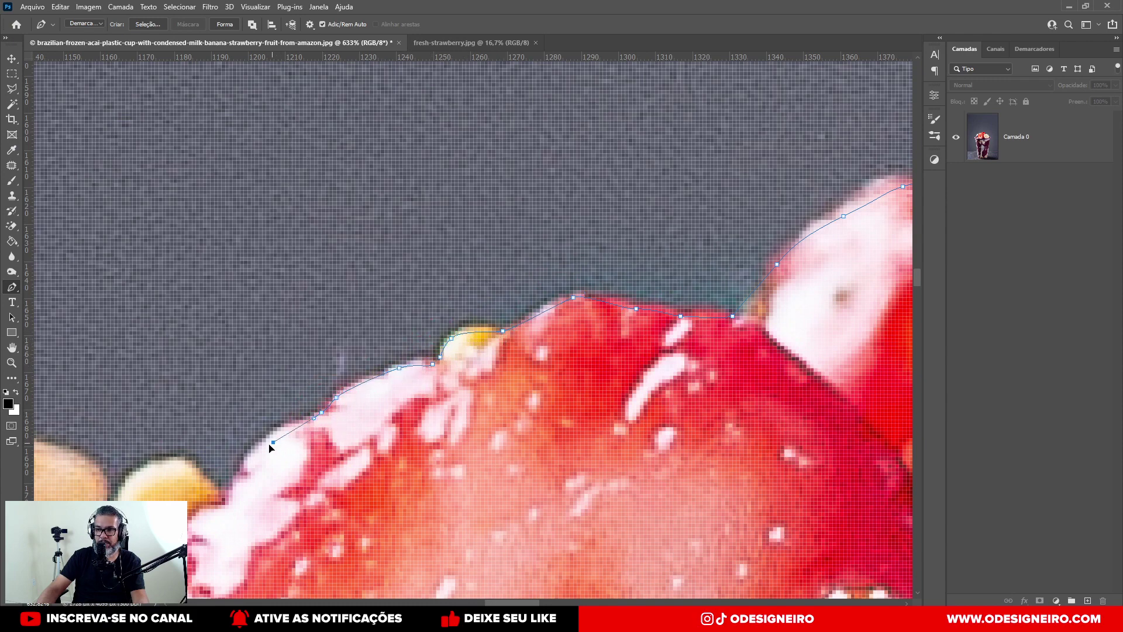
{"action": "left_click", "coordinate": [244, 457]}
{"action": "left_click", "coordinate": [231, 490]}
Step: Outline the small round nut piece beside the strawberry and the larger pointed one next to it
{"action": "left_click_drag", "start_coordinate": [227, 507], "coordinate": [596, 416]}
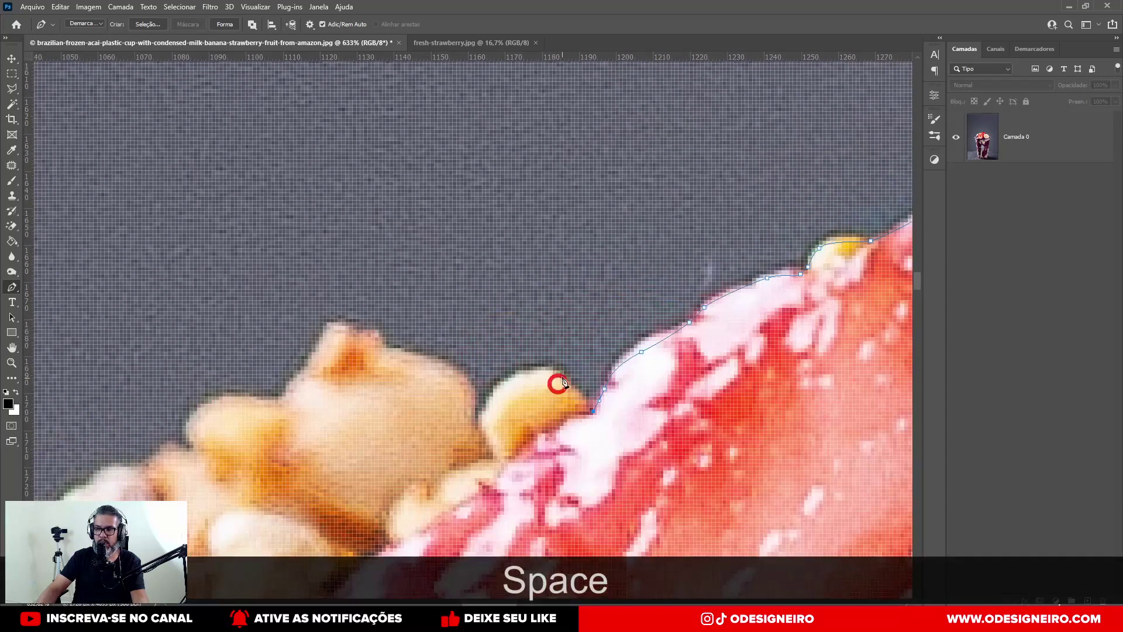
{"action": "left_click_drag", "start_coordinate": [549, 374], "coordinate": [436, 371]}
{"action": "left_click", "coordinate": [479, 429]}
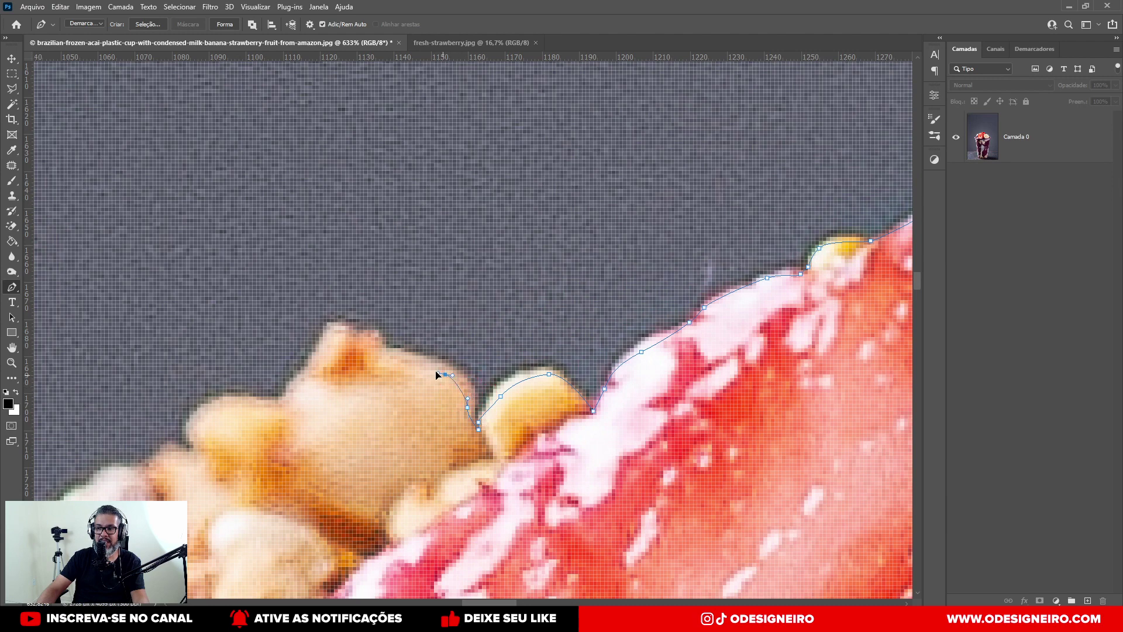
{"action": "left_click", "coordinate": [385, 355]}
{"action": "left_click_drag", "start_coordinate": [353, 333], "coordinate": [338, 332]}
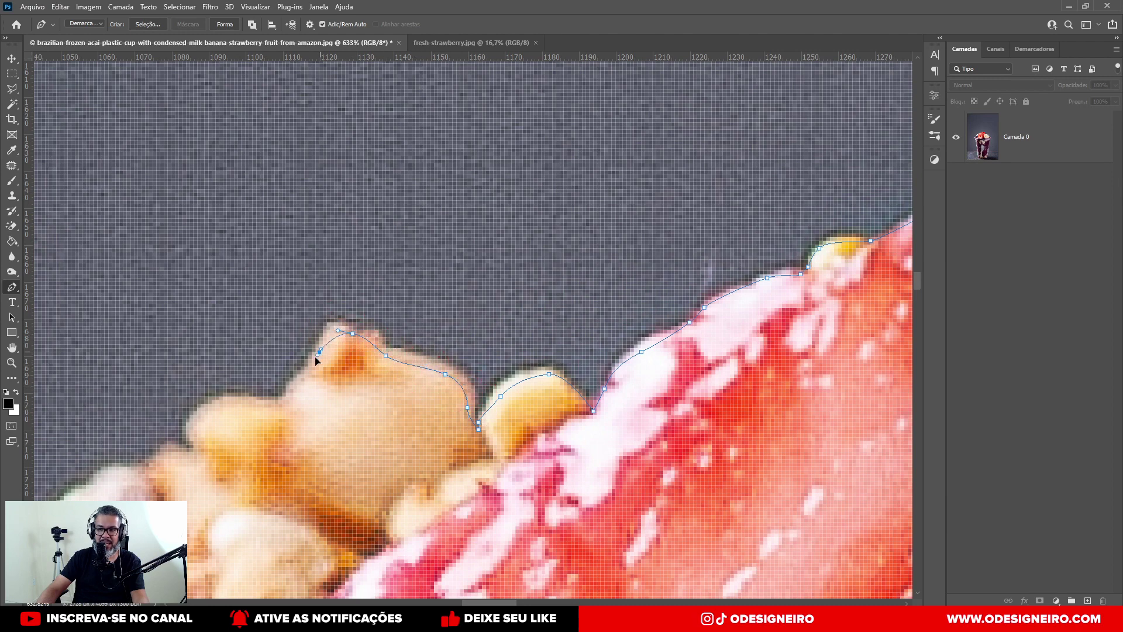
{"action": "left_click", "coordinate": [290, 387]}
{"action": "left_click", "coordinate": [272, 407]}
Step: Continue the path over the lower rounded nut pieces and onto the upper edge of the hollow piece
{"action": "left_click_drag", "start_coordinate": [270, 408], "coordinate": [583, 292]}
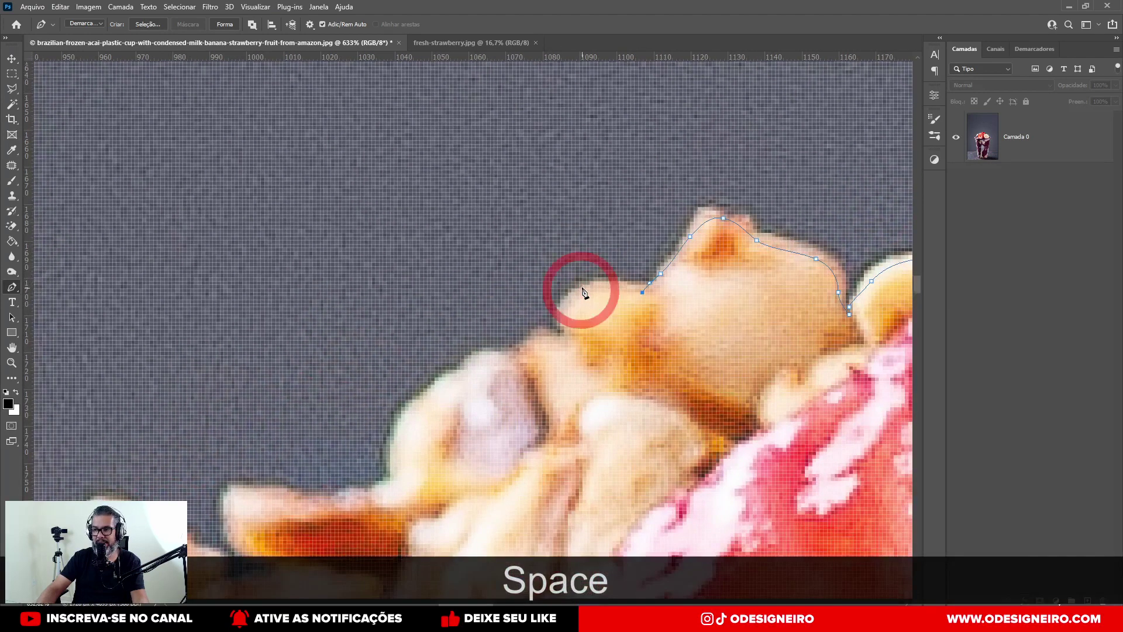
{"action": "left_click", "coordinate": [587, 295]}
{"action": "left_click", "coordinate": [564, 317]}
{"action": "left_click", "coordinate": [561, 340]}
{"action": "left_click", "coordinate": [535, 340]}
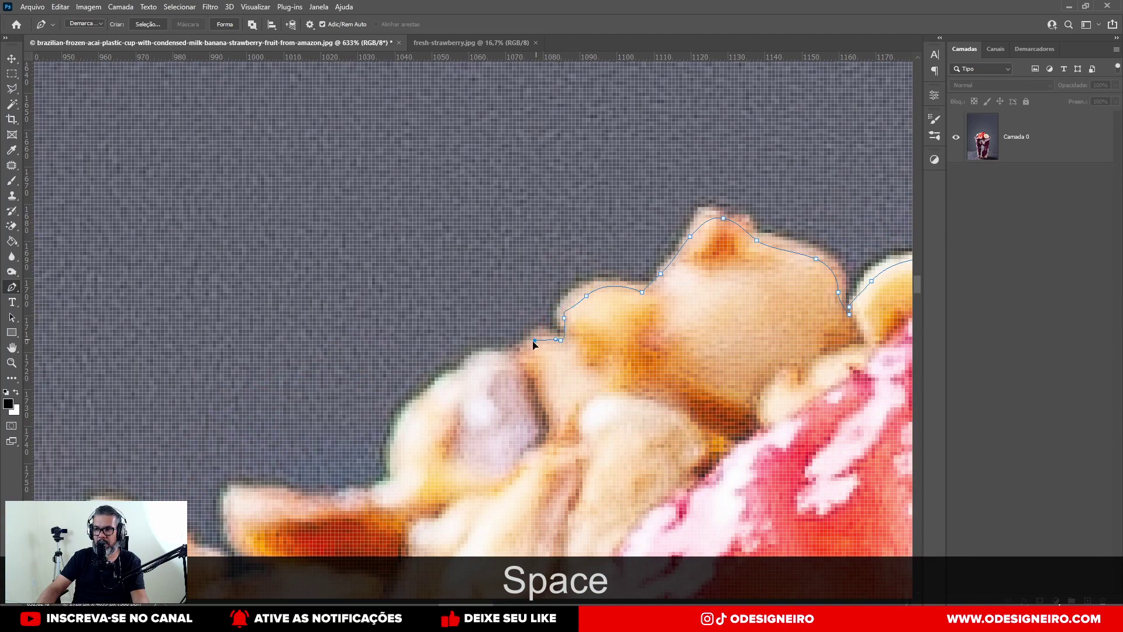
{"action": "left_click_drag", "start_coordinate": [516, 358], "coordinate": [508, 363]}
{"action": "left_click_drag", "start_coordinate": [420, 407], "coordinate": [646, 397]}
{"action": "key", "text": "space"}
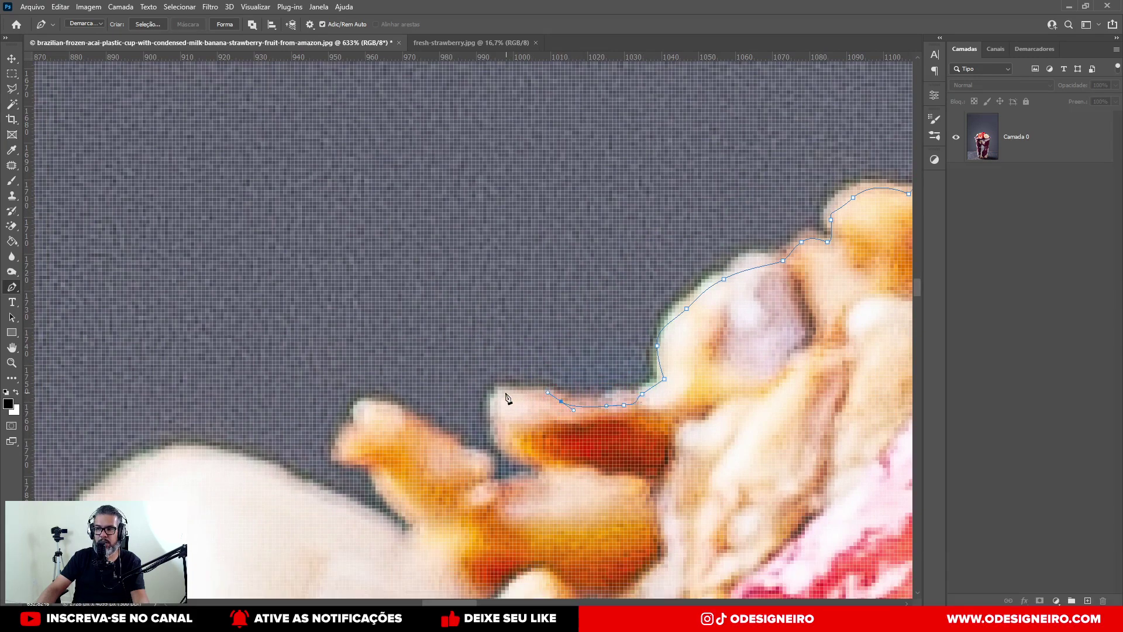
Step: Trace around the hollow piece's end and the protruding nut stub down to the left banana slice
{"action": "left_click", "coordinate": [516, 458]}
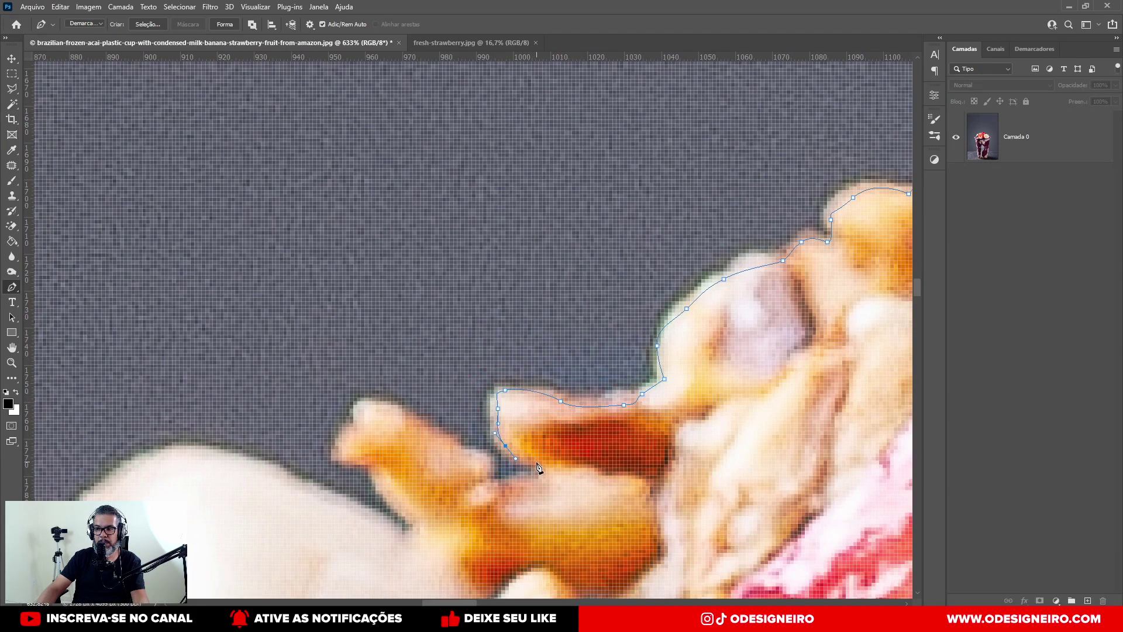
{"action": "left_click_drag", "start_coordinate": [539, 479], "coordinate": [522, 479]}
{"action": "left_click_drag", "start_coordinate": [455, 454], "coordinate": [449, 446]}
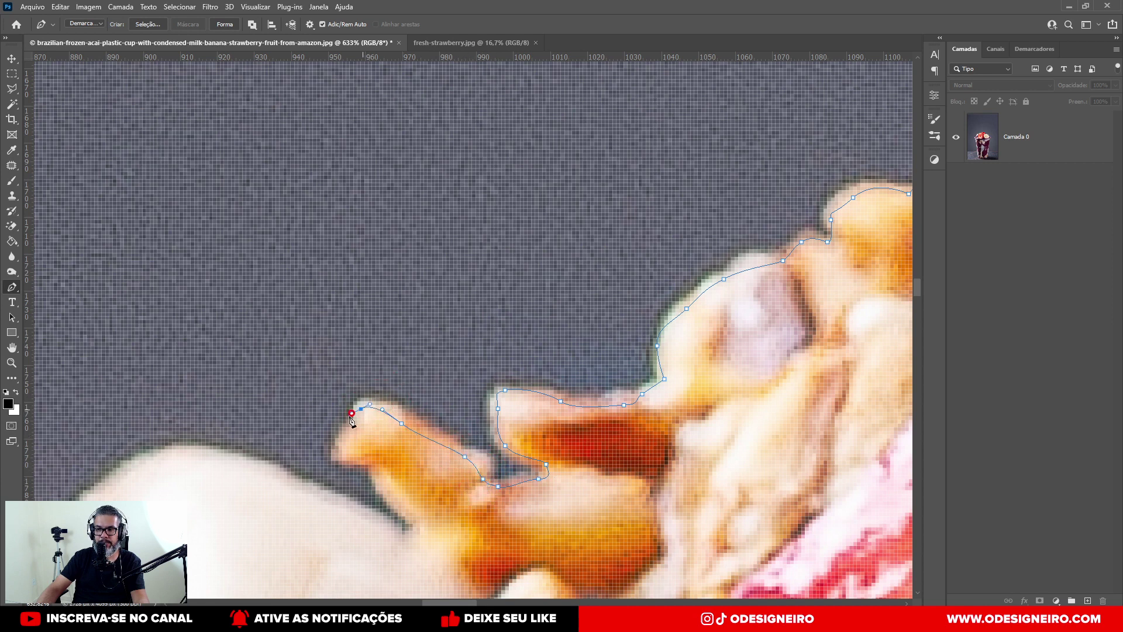
{"action": "left_click", "coordinate": [337, 442]}
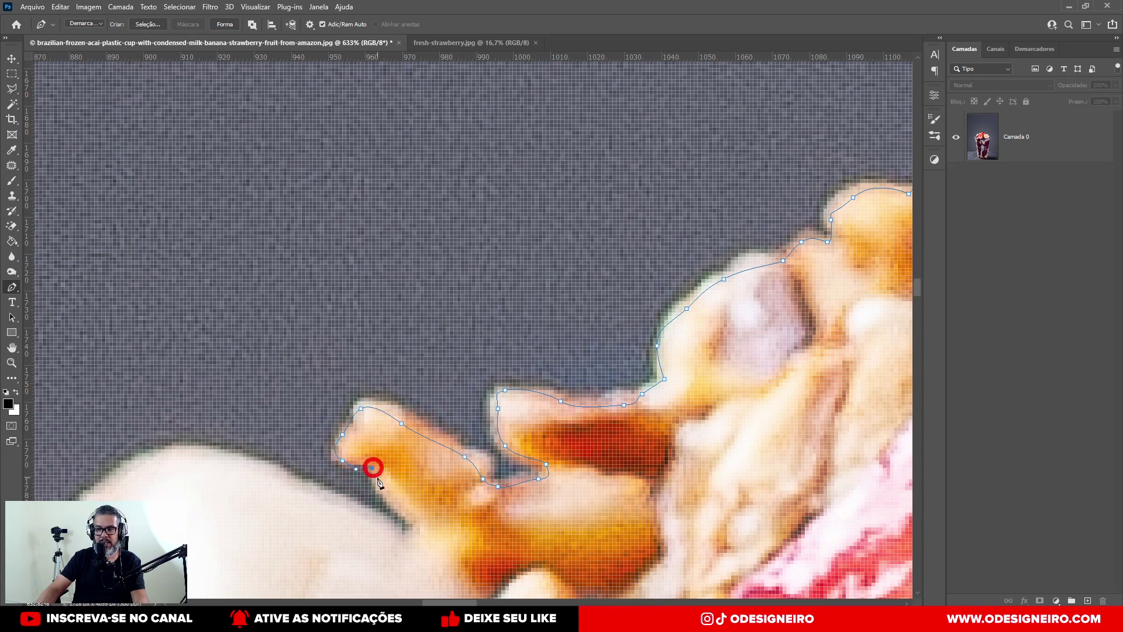
{"action": "key", "text": "space"}
{"action": "left_click_drag", "start_coordinate": [411, 539], "coordinate": [451, 454]}
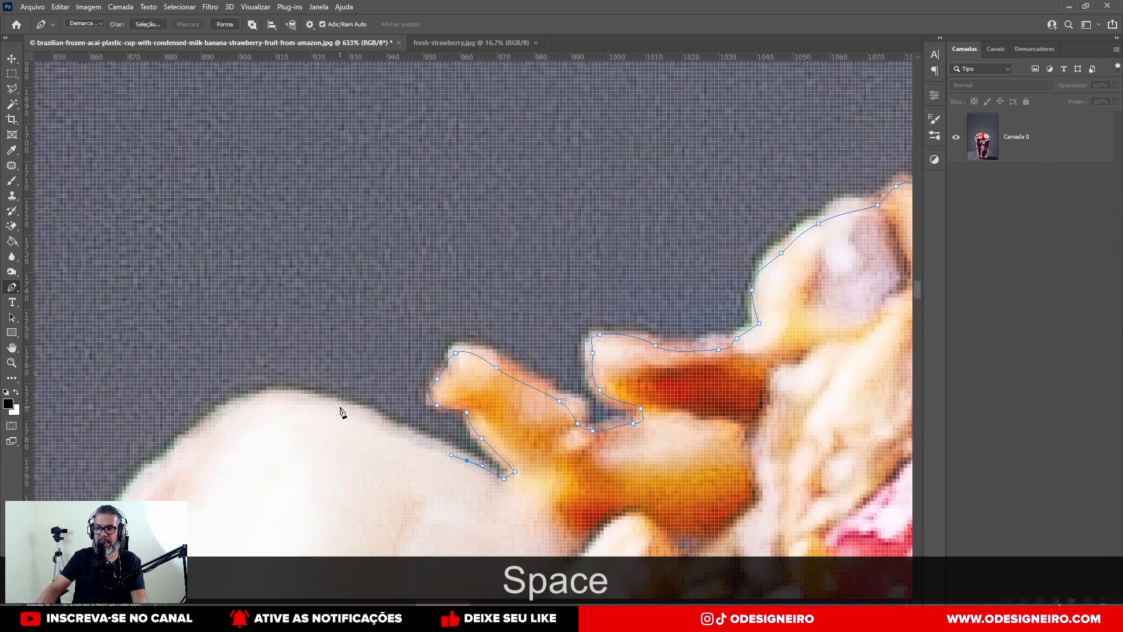
Step: Curve the path over the top of the left banana slice and start down its straight left edge
{"action": "left_click_drag", "start_coordinate": [252, 401], "coordinate": [647, 192]}
{"action": "key", "text": "space"}
{"action": "left_click", "coordinate": [575, 263]}
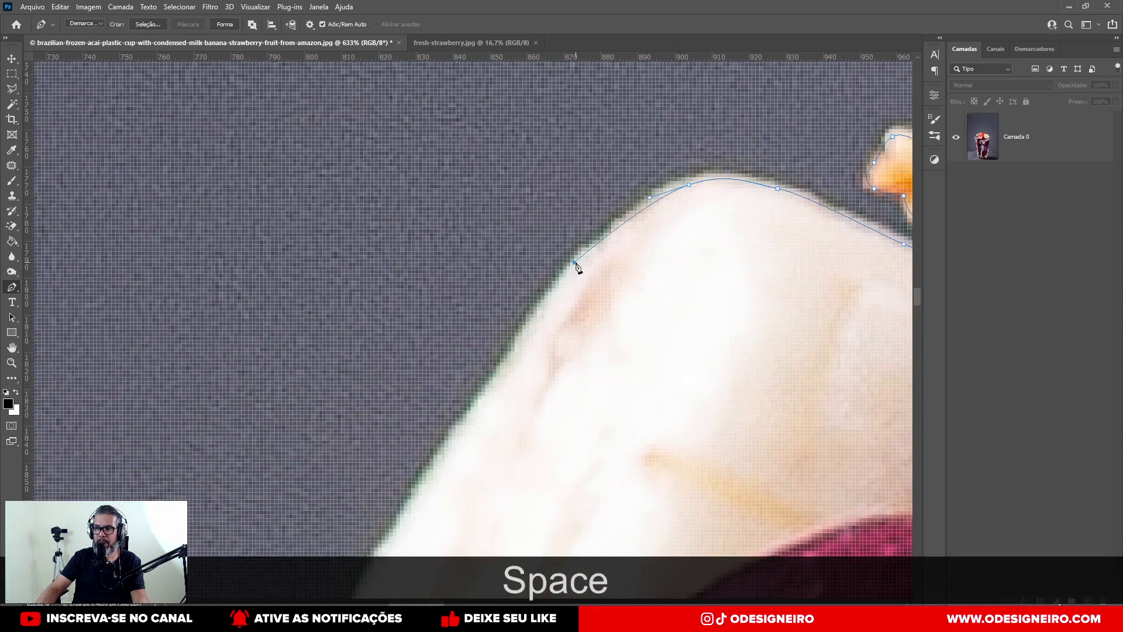
{"action": "left_click_drag", "start_coordinate": [515, 387], "coordinate": [560, 161]}
{"action": "left_click_drag", "start_coordinate": [471, 265], "coordinate": [432, 306]}
{"action": "key", "text": "space"}
{"action": "left_click_drag", "start_coordinate": [414, 361], "coordinate": [516, 125]}
Step: Continue the Pen path down the left banana slice's outer edge, following its small bumps
{"action": "left_click", "coordinate": [444, 235]}
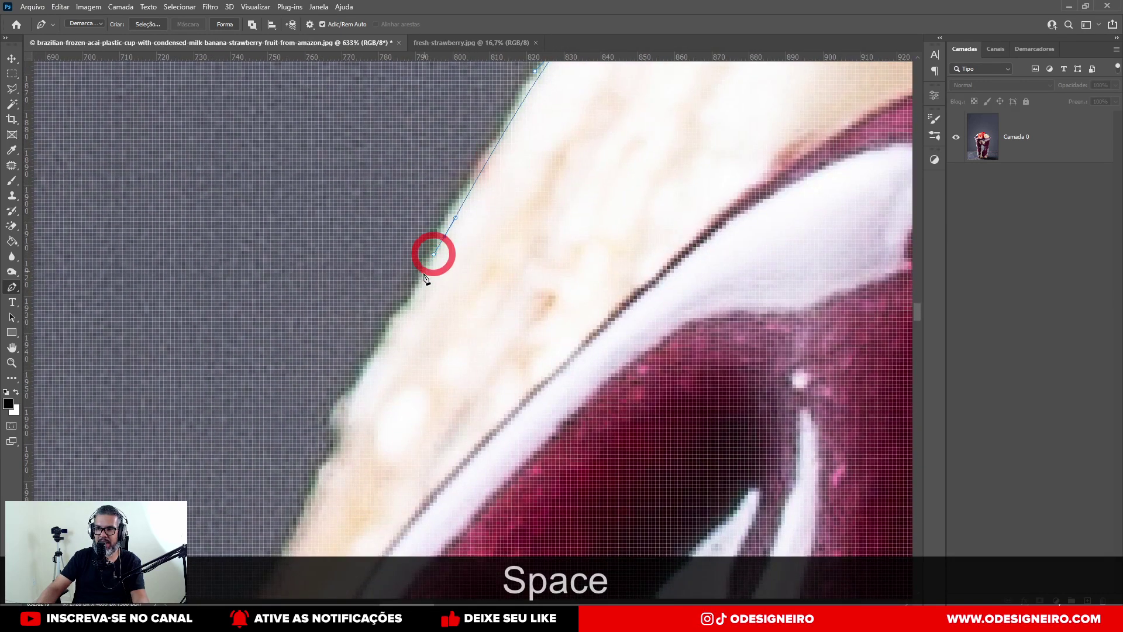
{"action": "left_click", "coordinate": [408, 306]}
{"action": "left_click", "coordinate": [385, 325]}
{"action": "left_click", "coordinate": [365, 370]}
{"action": "left_click", "coordinate": [346, 399]}
{"action": "left_click_drag", "start_coordinate": [344, 425], "coordinate": [487, 208]}
Step: Carry the path over the red syrup at the banana's base toward the cup's rim
{"action": "key", "text": "space"}
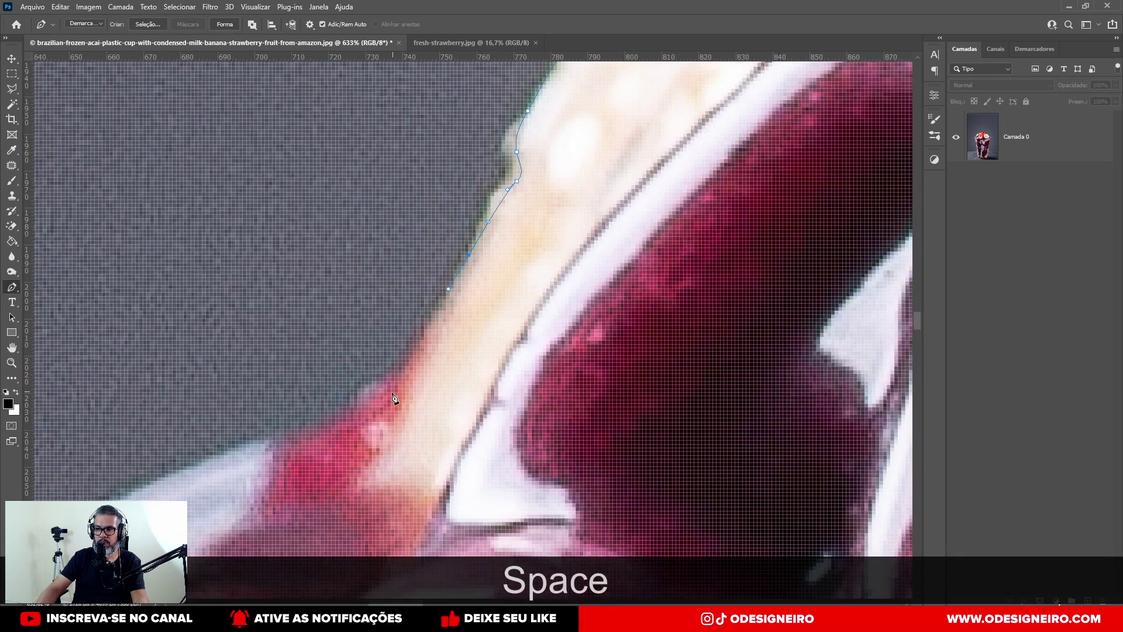
{"action": "left_click_drag", "start_coordinate": [334, 420], "coordinate": [328, 422]}
{"action": "key", "text": "space"}
{"action": "left_click_drag", "start_coordinate": [237, 470], "coordinate": [644, 150]}
{"action": "key", "text": "ctrl+alt+space"}
{"action": "left_click_drag", "start_coordinate": [386, 310], "coordinate": [358, 310]}
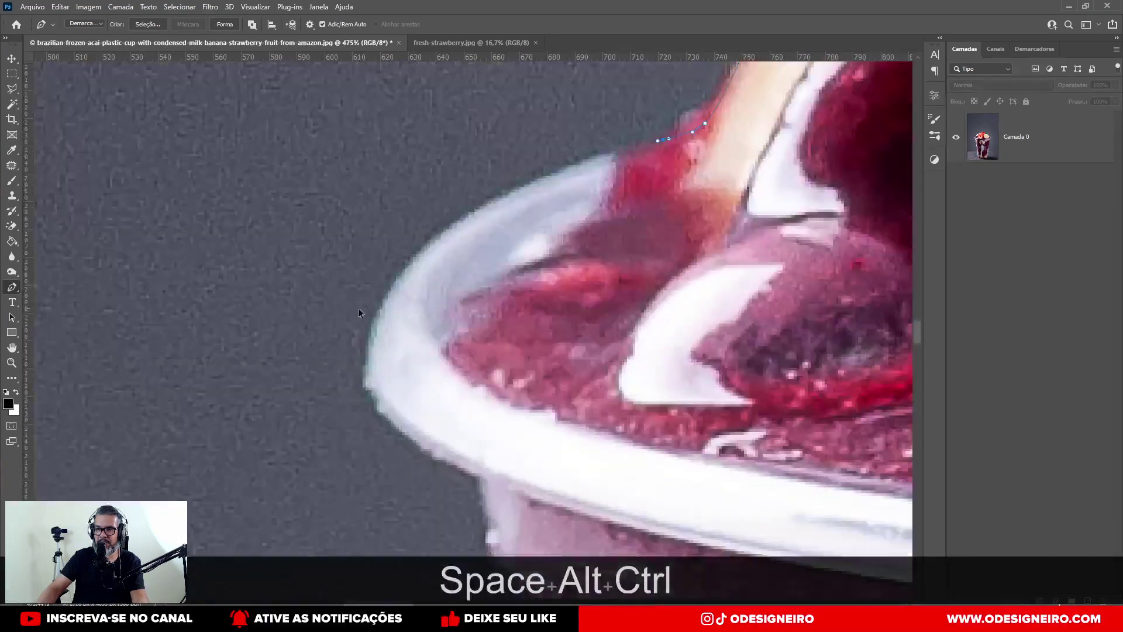
Step: Curve the path around the rim's left end and underneath it, closing the outline at its start on the cup's side
{"action": "key", "text": "space"}
{"action": "left_click_drag", "start_coordinate": [380, 366], "coordinate": [347, 488]}
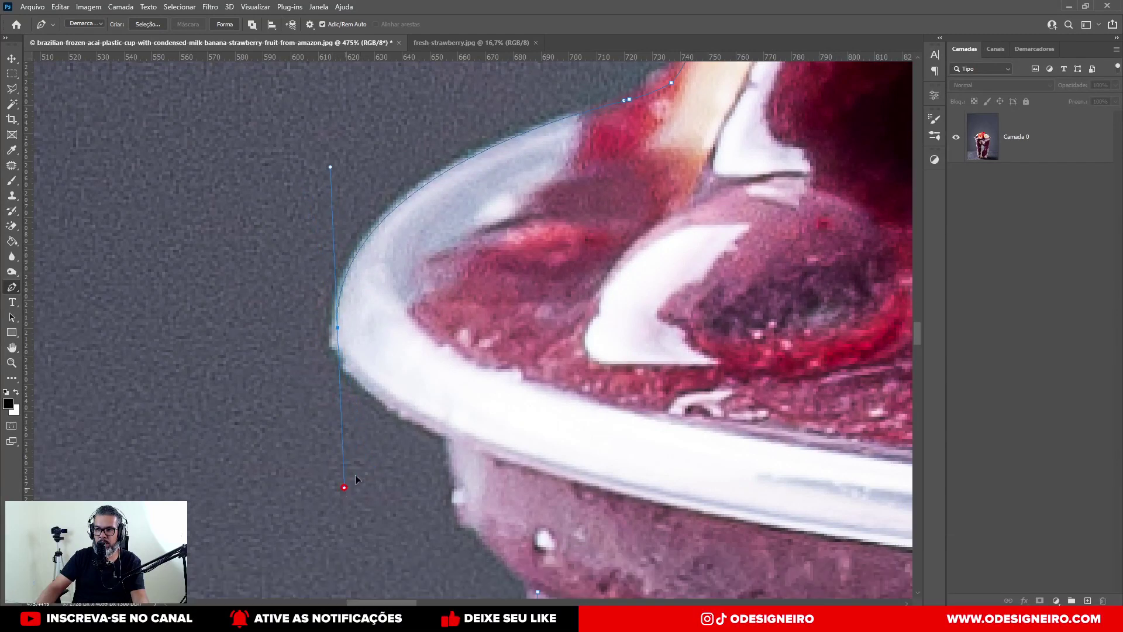
{"action": "key", "text": "alt"}
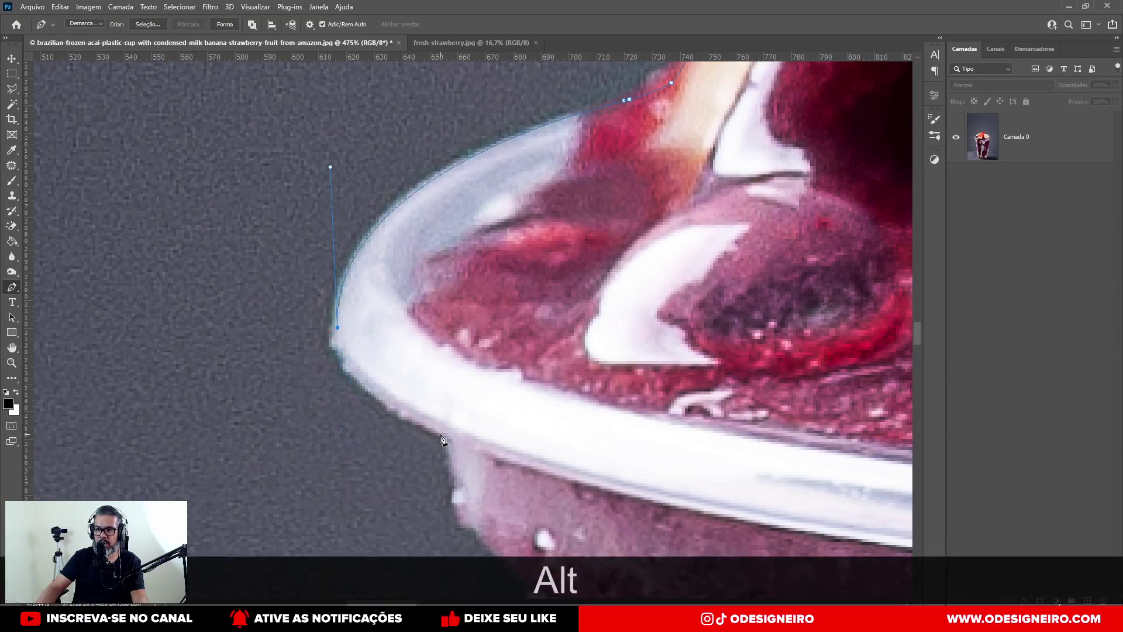
{"action": "left_click_drag", "start_coordinate": [469, 450], "coordinate": [538, 476]}
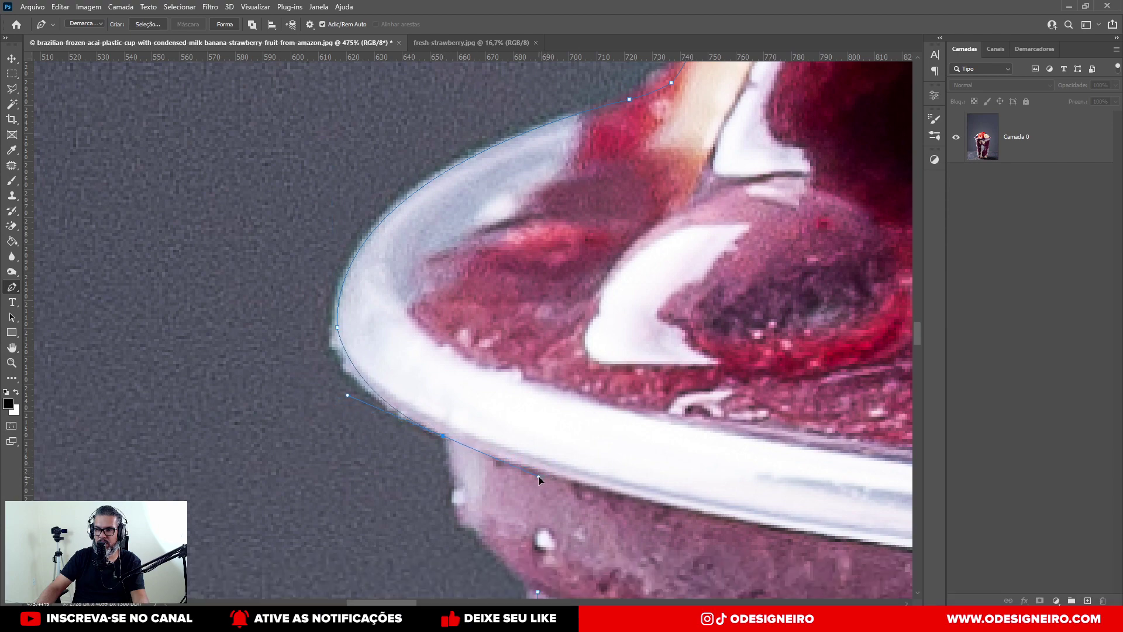
{"action": "left_click", "coordinate": [444, 436], "text": "alt"}
{"action": "left_click_drag", "start_coordinate": [458, 457], "coordinate": [249, 222]}
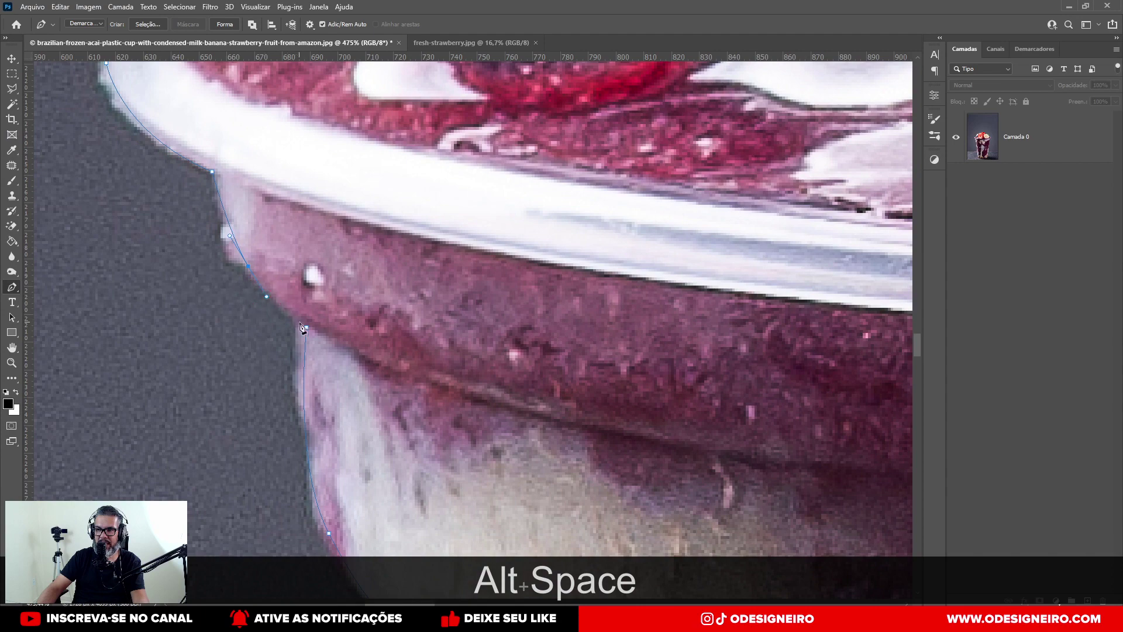
Step: Convert the closed cup path to a selection and apply it as a layer mask on Camada 0
{"action": "scroll", "coordinate": [302, 328], "scroll_direction": "down", "scroll_amount": 10}
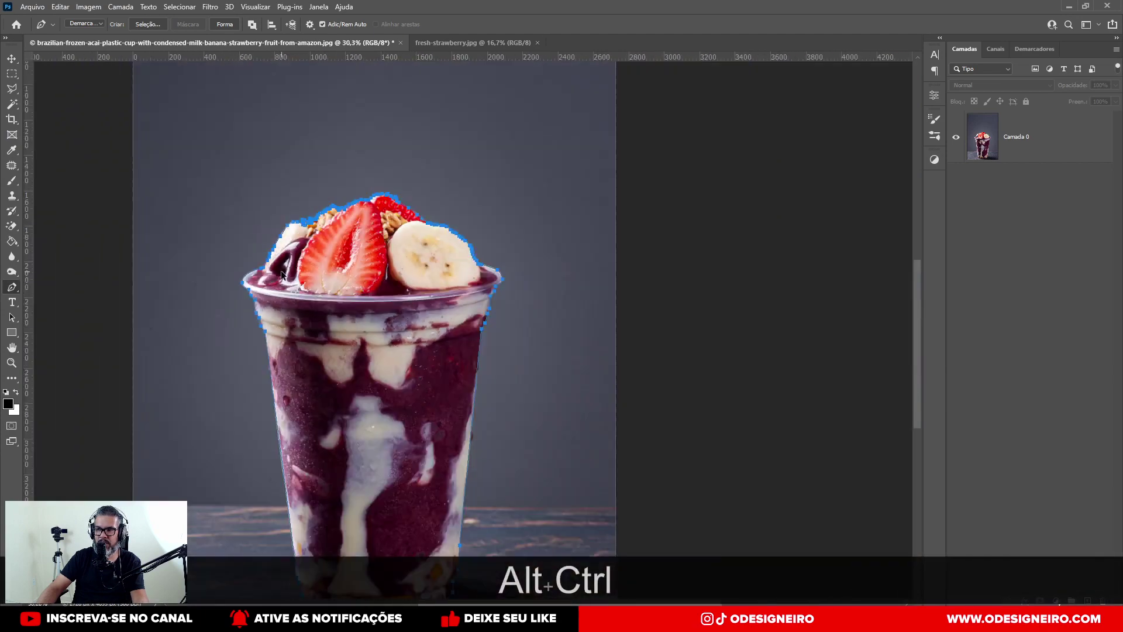
{"action": "scroll", "coordinate": [281, 273], "scroll_direction": "down", "scroll_amount": 2}
{"action": "key", "text": "ctrl+Return"}
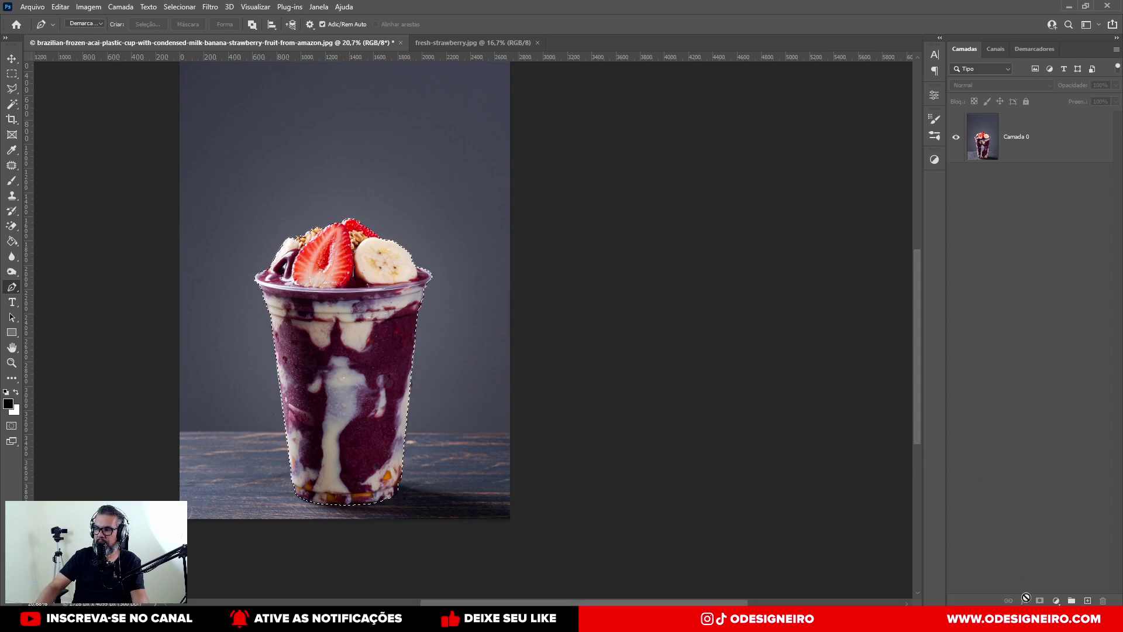
{"action": "left_click", "coordinate": [1041, 140]}
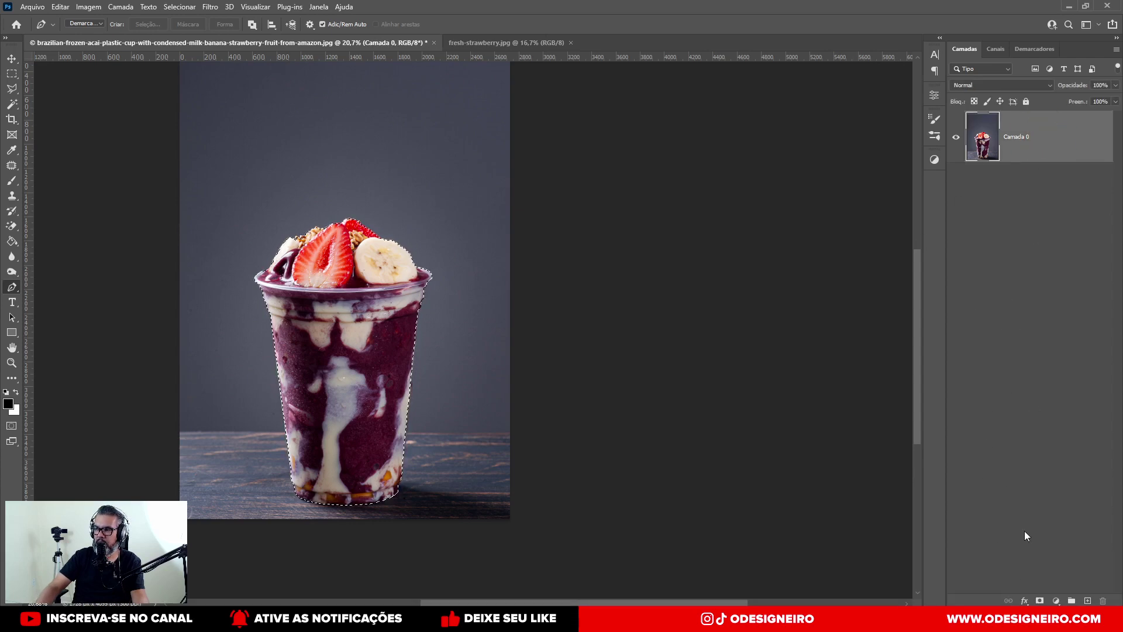
{"action": "left_click", "coordinate": [1039, 601]}
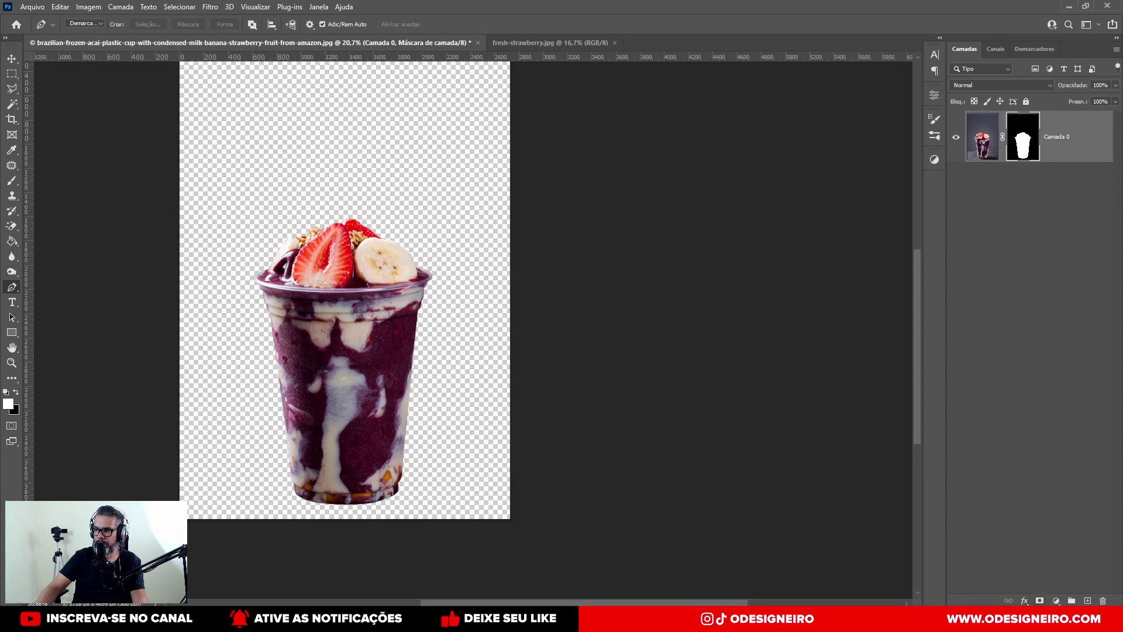
Step: Try trimming the canvas based on transparent pixels, and undo the trim
{"action": "scroll", "coordinate": [343, 411], "scroll_direction": "down", "scroll_amount": 3}
{"action": "scroll", "coordinate": [230, 415], "scroll_direction": "up", "scroll_amount": 2}
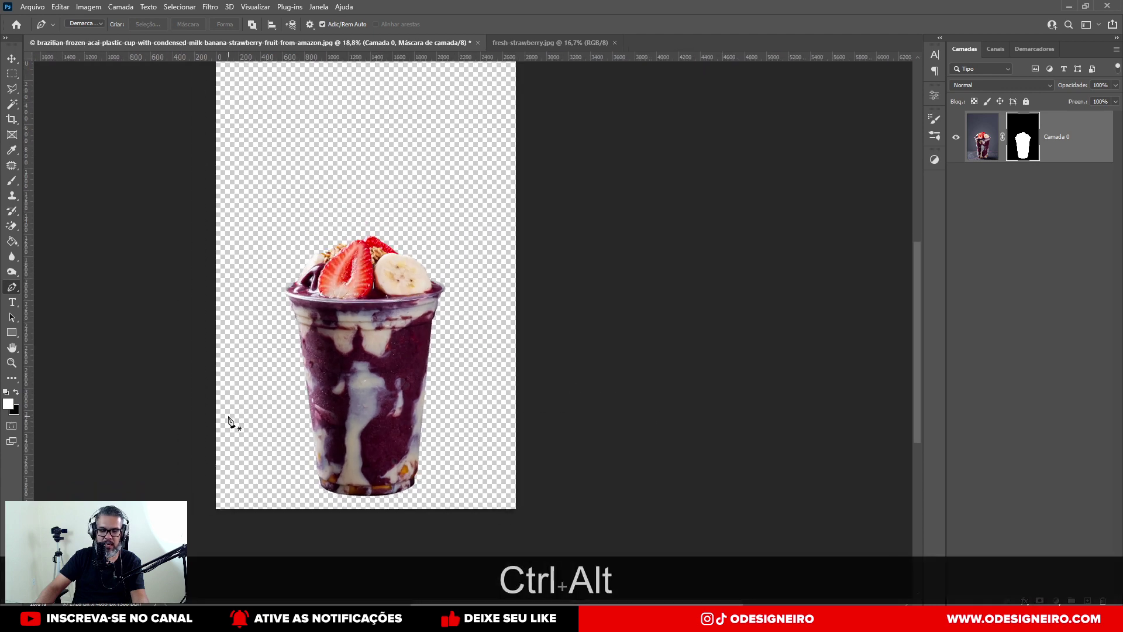
{"action": "key", "text": "ctrl+shift+q"}
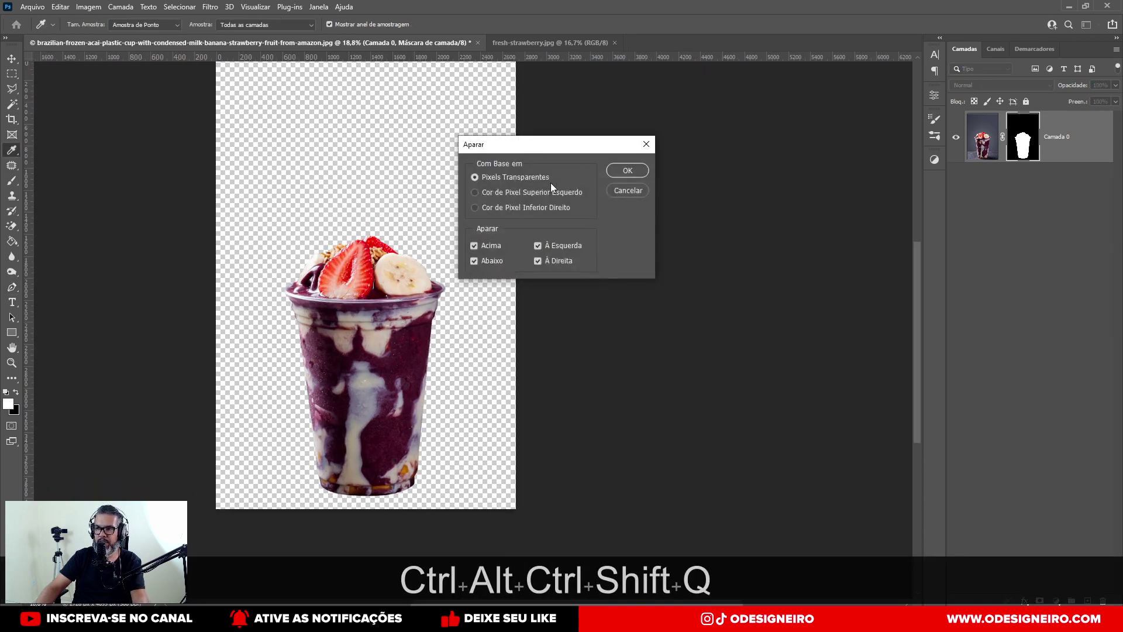
{"action": "left_click", "coordinate": [616, 169]}
{"action": "key", "text": "p"}
{"action": "key", "text": "ctrl+z"}
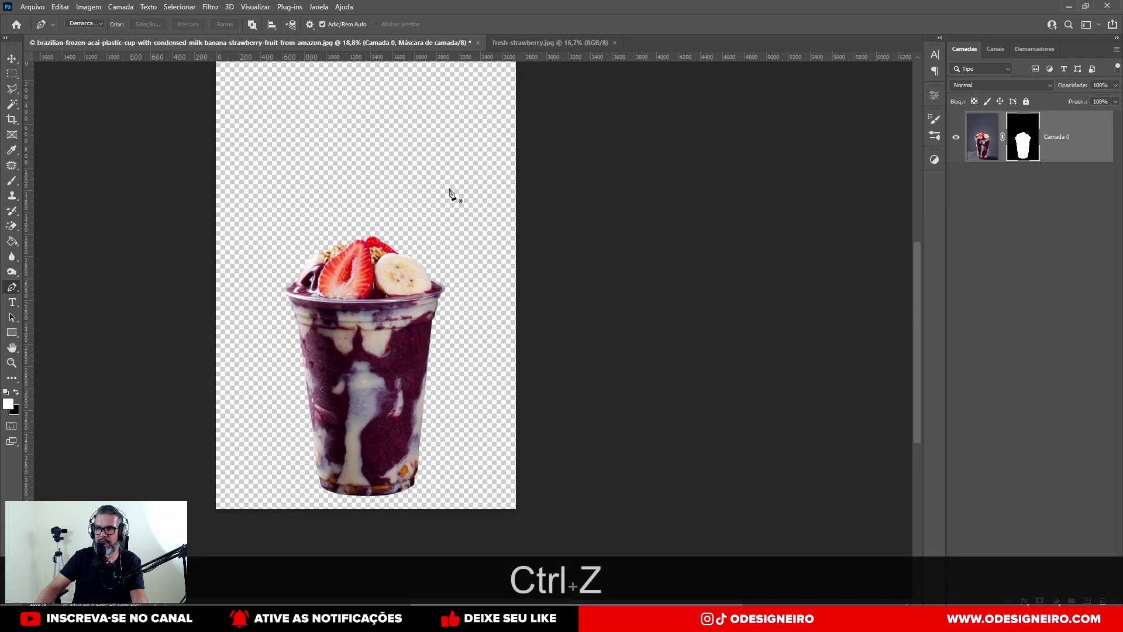
Step: Trim the canvas on all four sides based on transparent pixels and bring the cutout cup into the centre of the view
{"action": "left_click", "coordinate": [102, 7]}
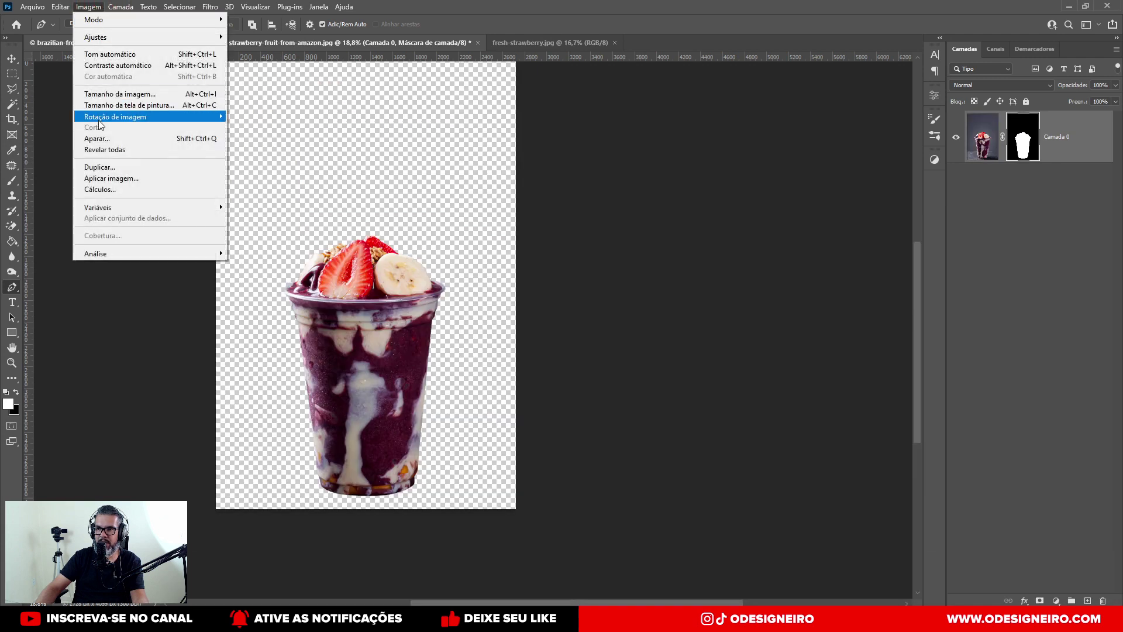
{"action": "left_click", "coordinate": [117, 138]}
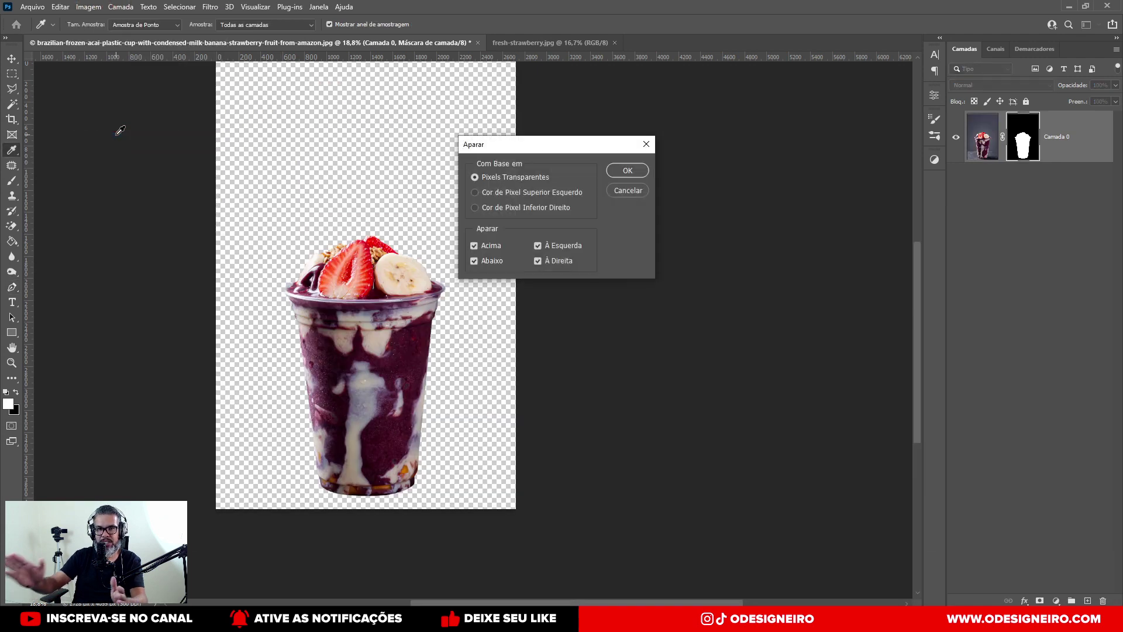
{"action": "left_click", "coordinate": [617, 169]}
{"action": "key", "text": "p"}
{"action": "left_click", "coordinate": [12, 59]}
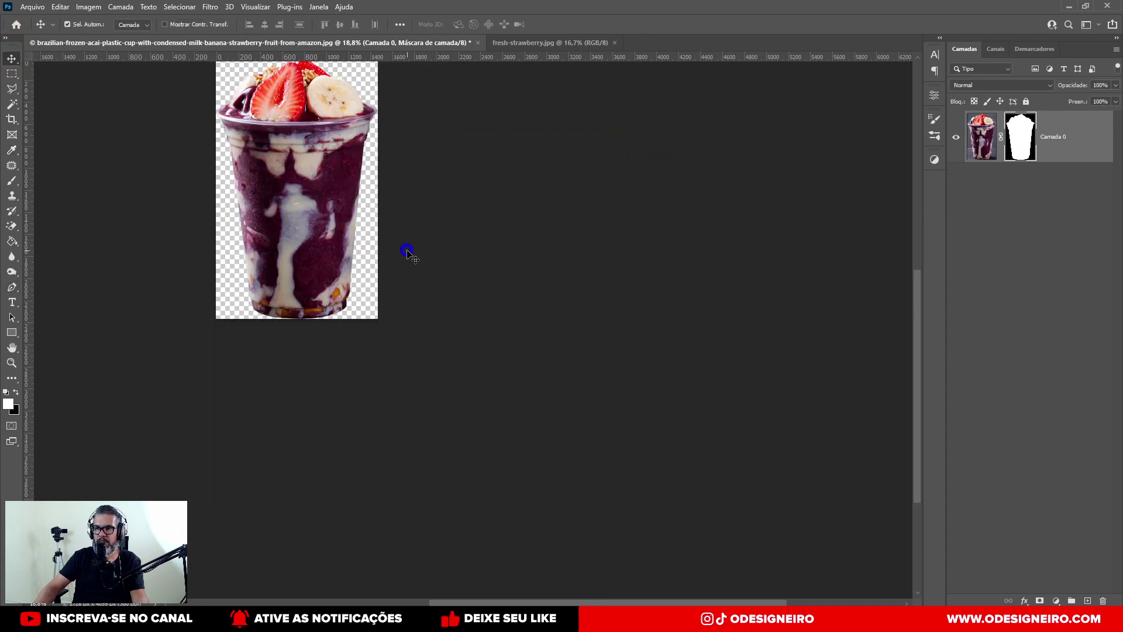
{"action": "left_click_drag", "start_coordinate": [408, 252], "coordinate": [494, 296]}
Step: Set up a PNG-24 web export of the cup with Bicúbica Mais Nítida quality and an embedded colour profile
{"action": "key", "text": "ctrl+shift+alt+s"}
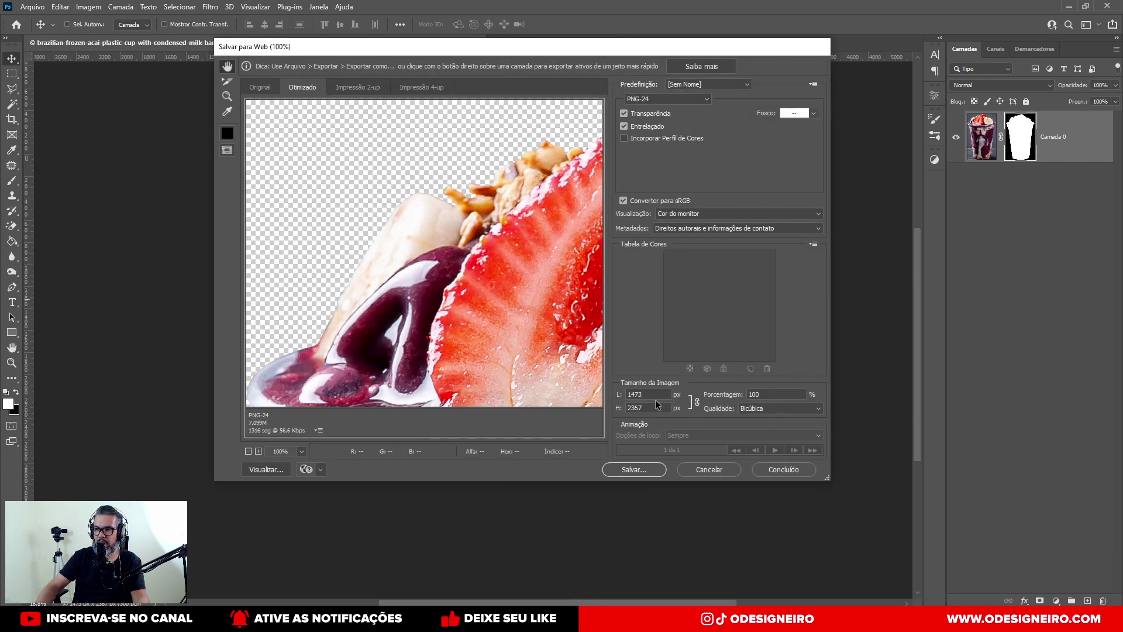
{"action": "left_click", "coordinate": [741, 409]}
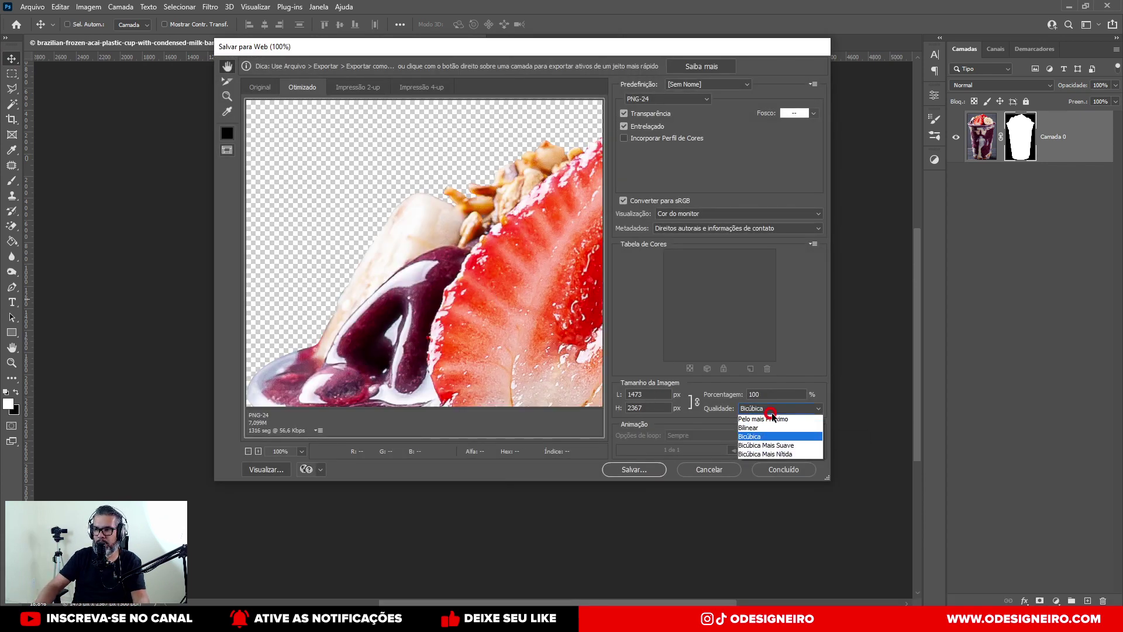
{"action": "left_click", "coordinate": [779, 458]}
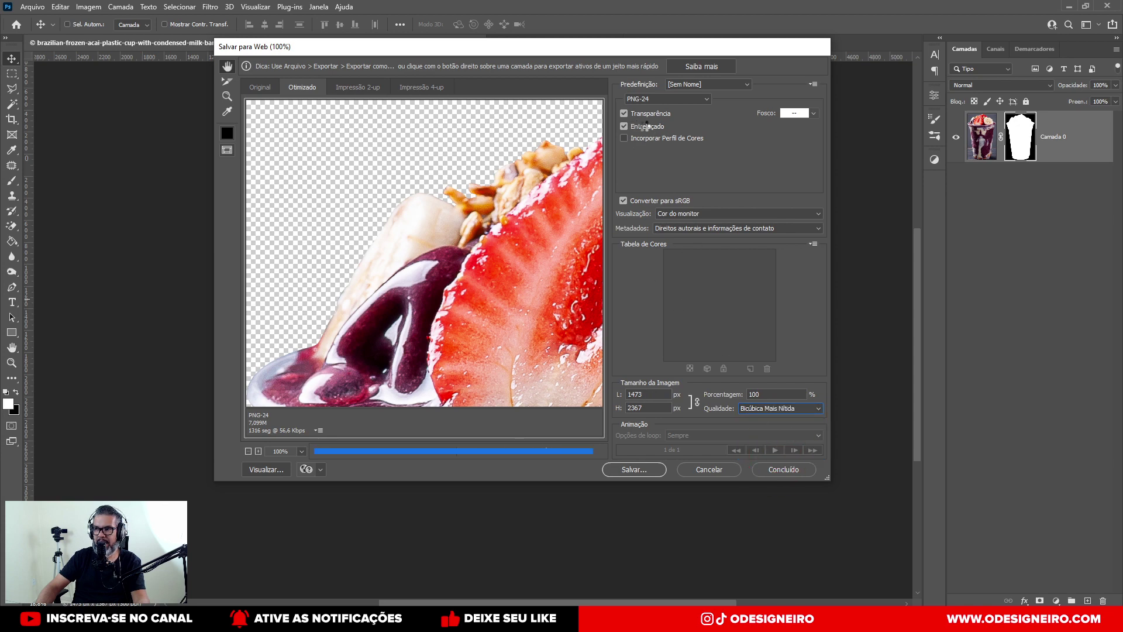
{"action": "left_click", "coordinate": [666, 138]}
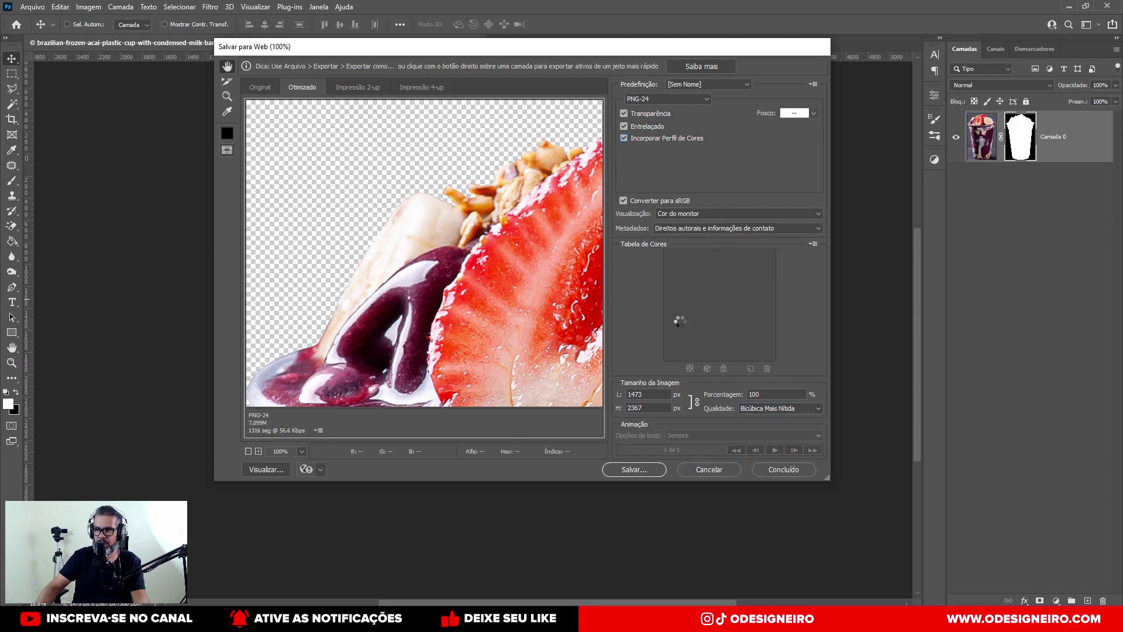
Step: Save the exported cup as "acai png" in the desktop's TUTORIAL ACAI folder
{"action": "left_click", "coordinate": [633, 470]}
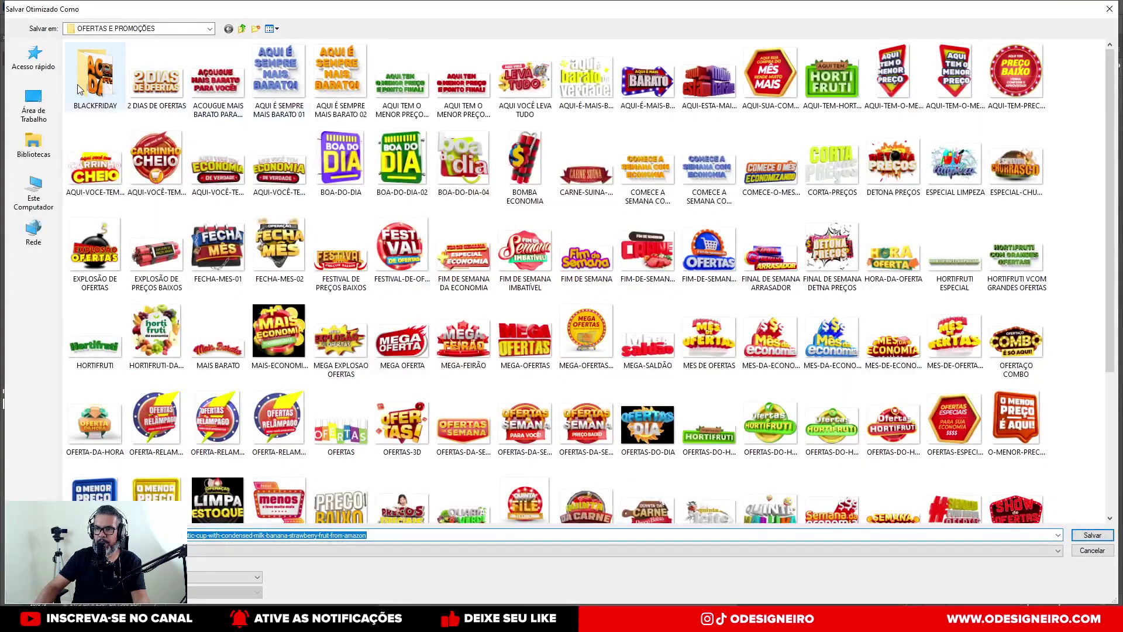
{"action": "left_click", "coordinate": [34, 105]}
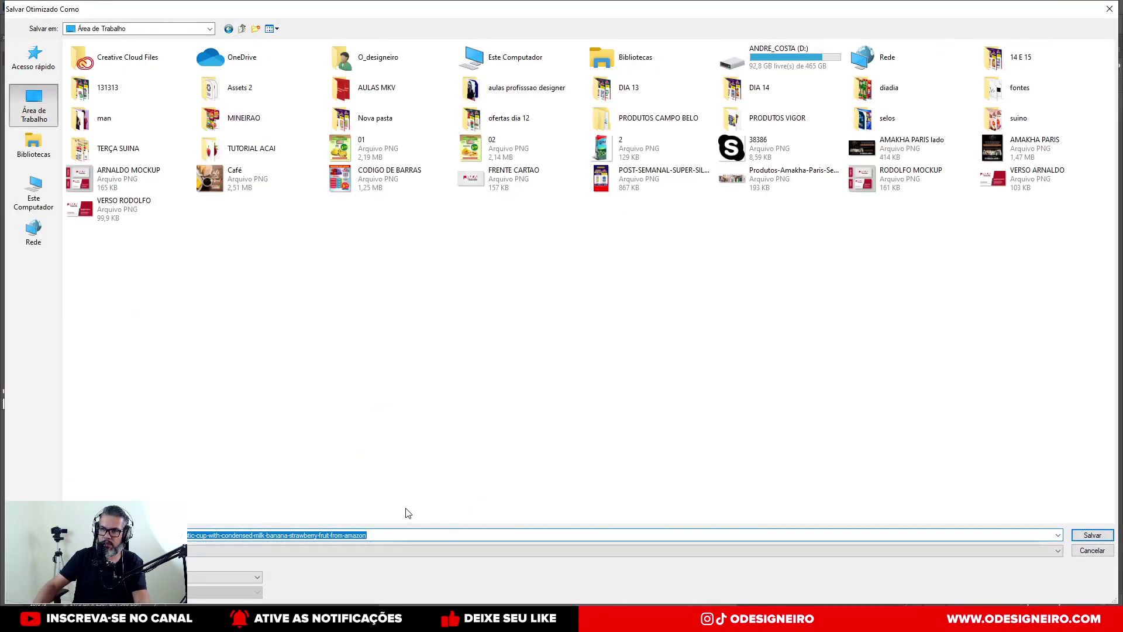
{"action": "double_click", "coordinate": [249, 149]}
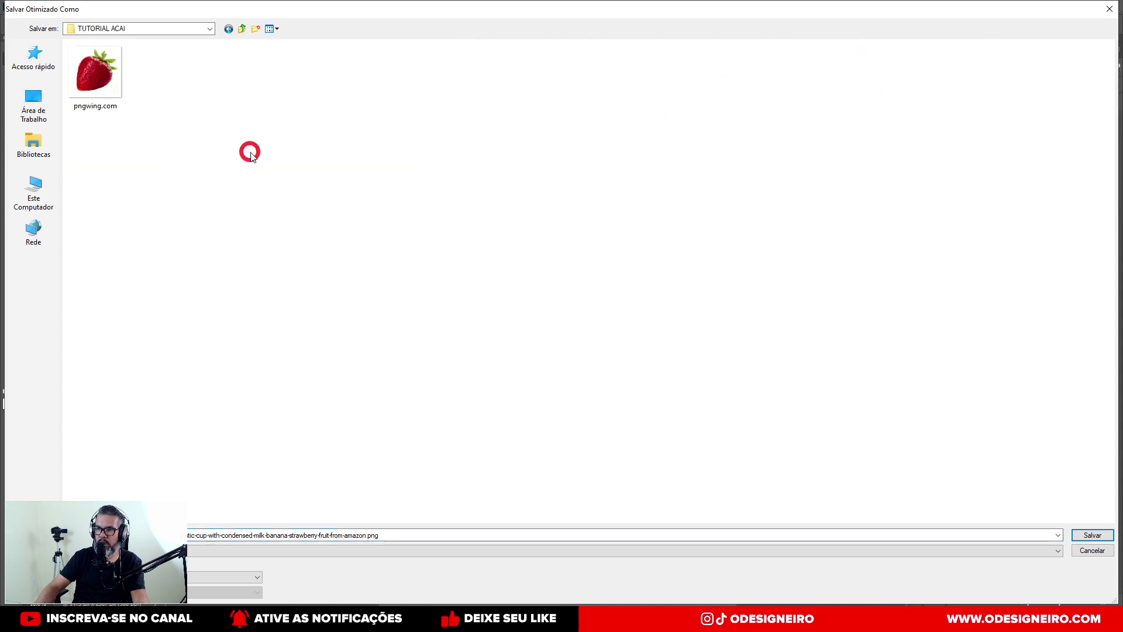
{"action": "double_click", "coordinate": [214, 534]}
{"action": "type", "text": "acai p"}
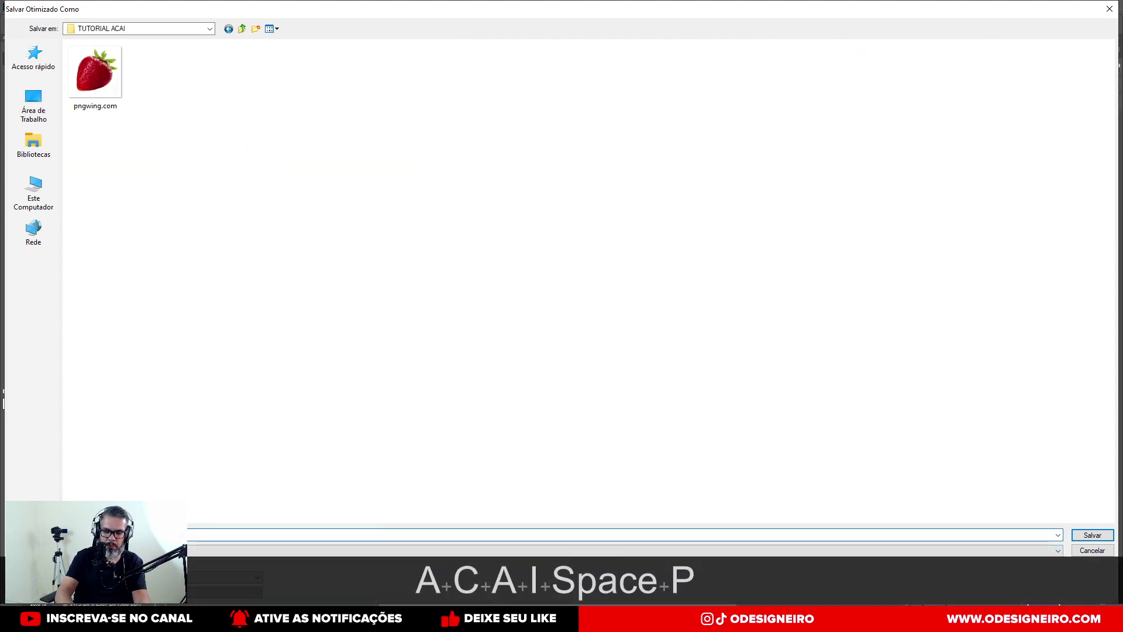
{"action": "type", "text": "ng"}
{"action": "key", "text": "Return"}
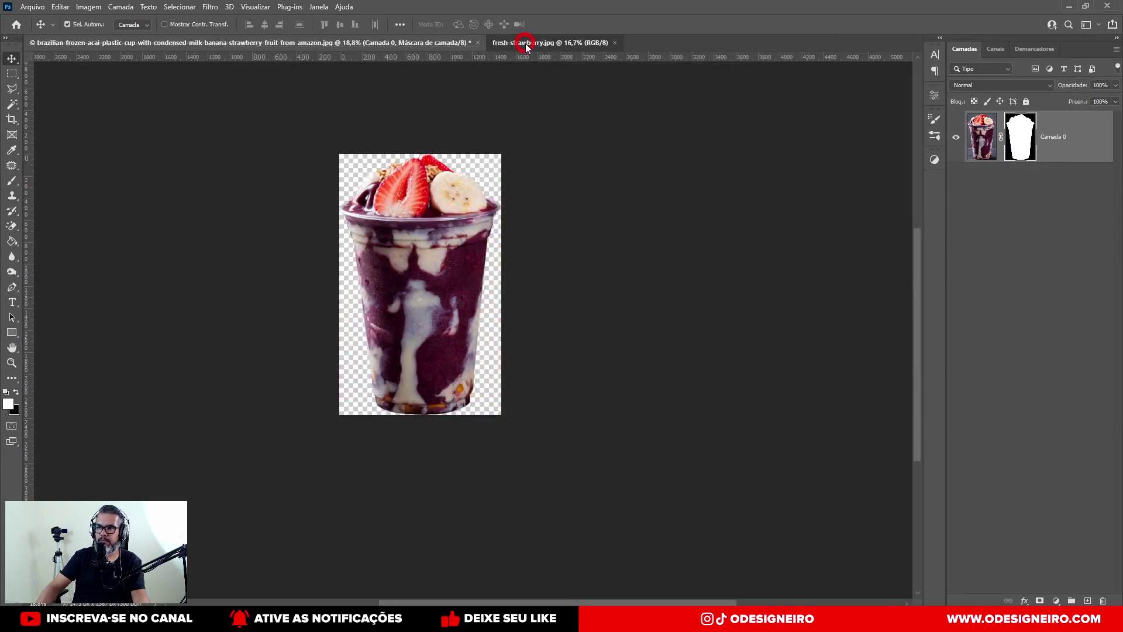
Step: Switch to fresh-strawberry.jpg and start a Pen path at the upright leaf's base, going up its lower left edge
{"action": "left_click", "coordinate": [524, 42]}
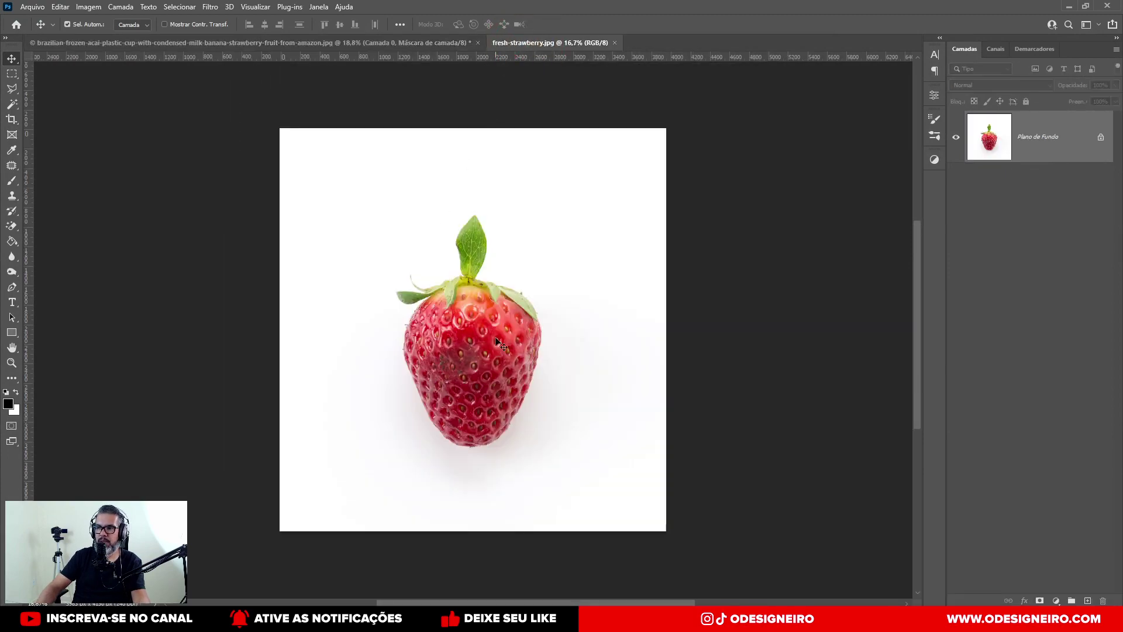
{"action": "scroll", "coordinate": [496, 341], "scroll_direction": "up", "scroll_amount": 5}
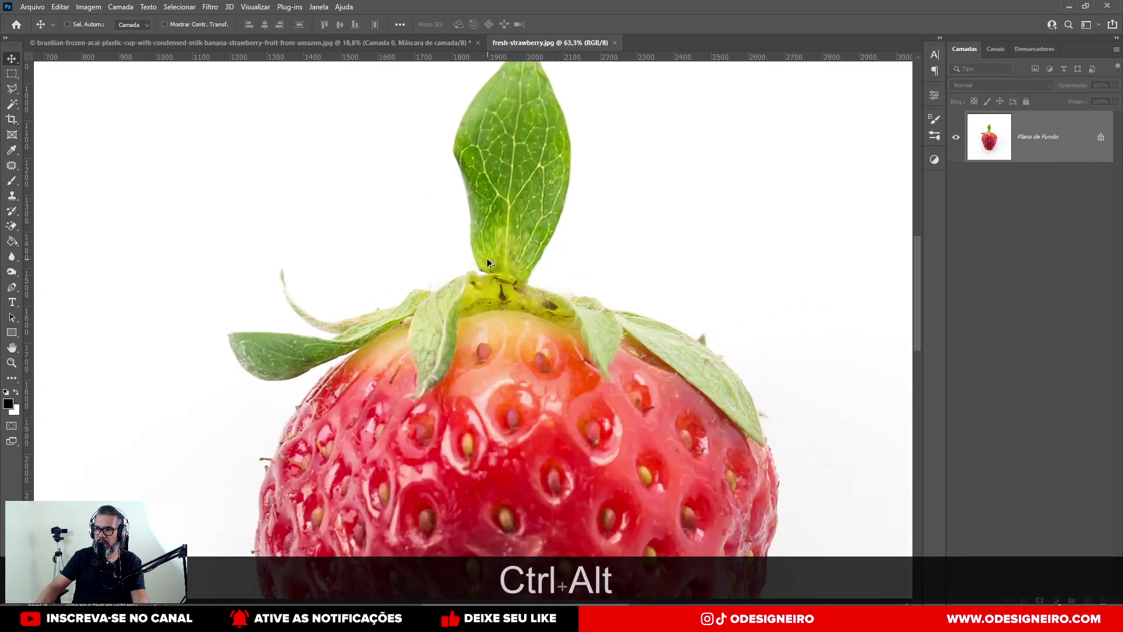
{"action": "scroll", "coordinate": [486, 260], "scroll_direction": "up", "scroll_amount": 3}
{"action": "key", "text": "ctrl+alt+p"}
{"action": "scroll", "coordinate": [481, 280], "scroll_direction": "up", "scroll_amount": 1}
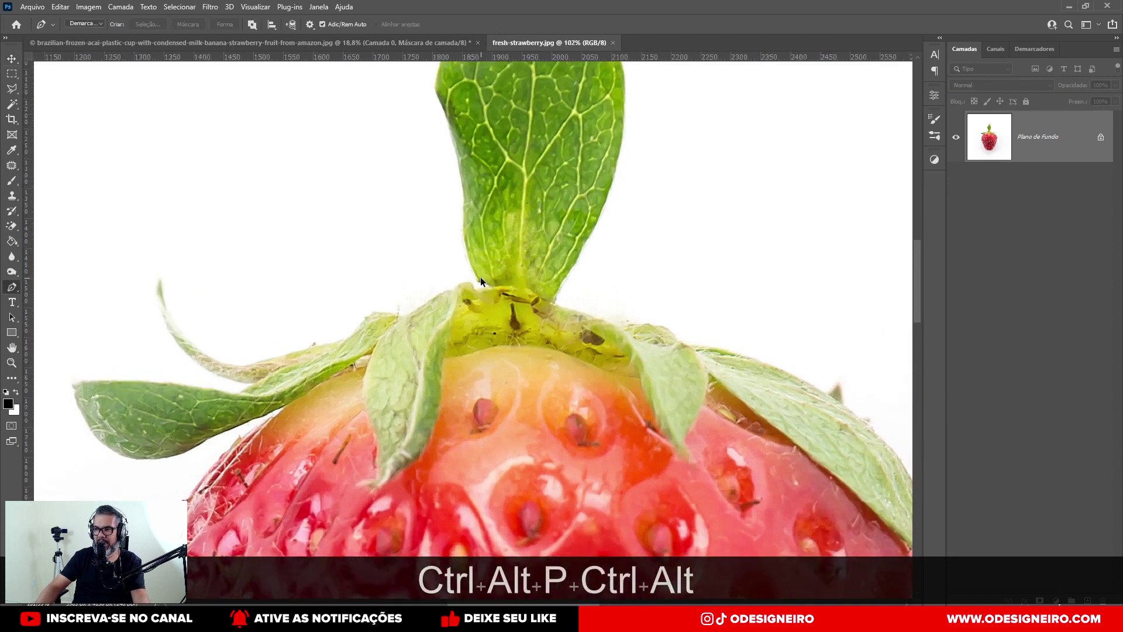
{"action": "scroll", "coordinate": [481, 282], "scroll_direction": "up", "scroll_amount": 1}
{"action": "left_click", "coordinate": [496, 283]}
{"action": "left_click_drag", "start_coordinate": [466, 273], "coordinate": [460, 266]}
{"action": "left_click_drag", "start_coordinate": [454, 228], "coordinate": [426, 354]}
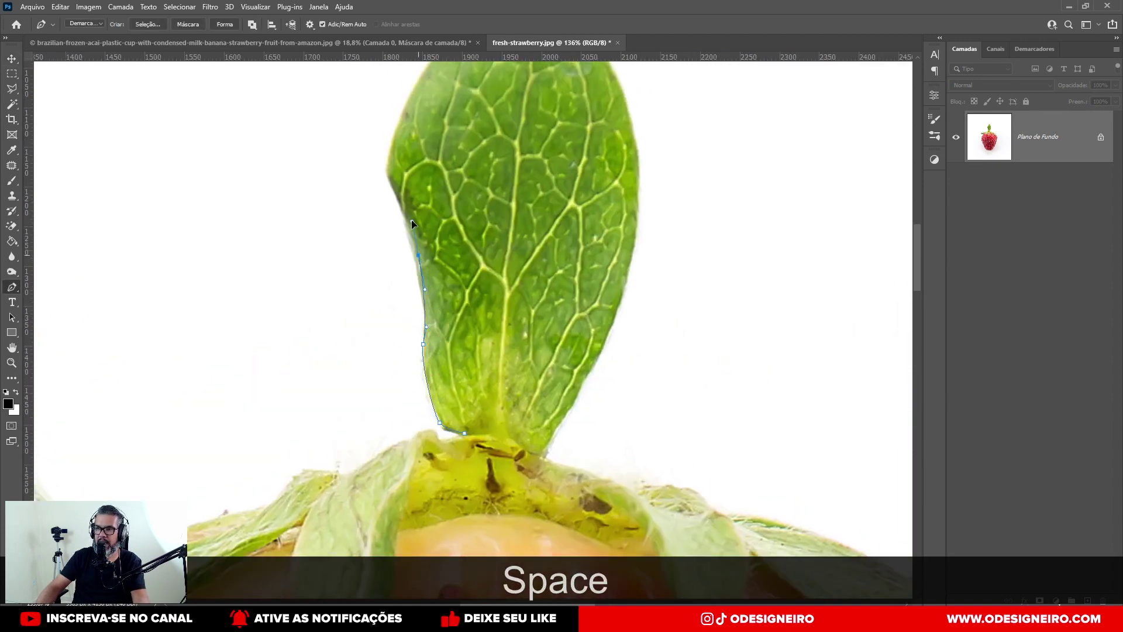
Step: Trace the upright leaf's left edge around its side corner and up to the pointed tip
{"action": "left_click_drag", "start_coordinate": [411, 221], "coordinate": [411, 215]}
{"action": "left_click_drag", "start_coordinate": [387, 164], "coordinate": [388, 155]}
{"action": "left_click_drag", "start_coordinate": [417, 108], "coordinate": [362, 377]}
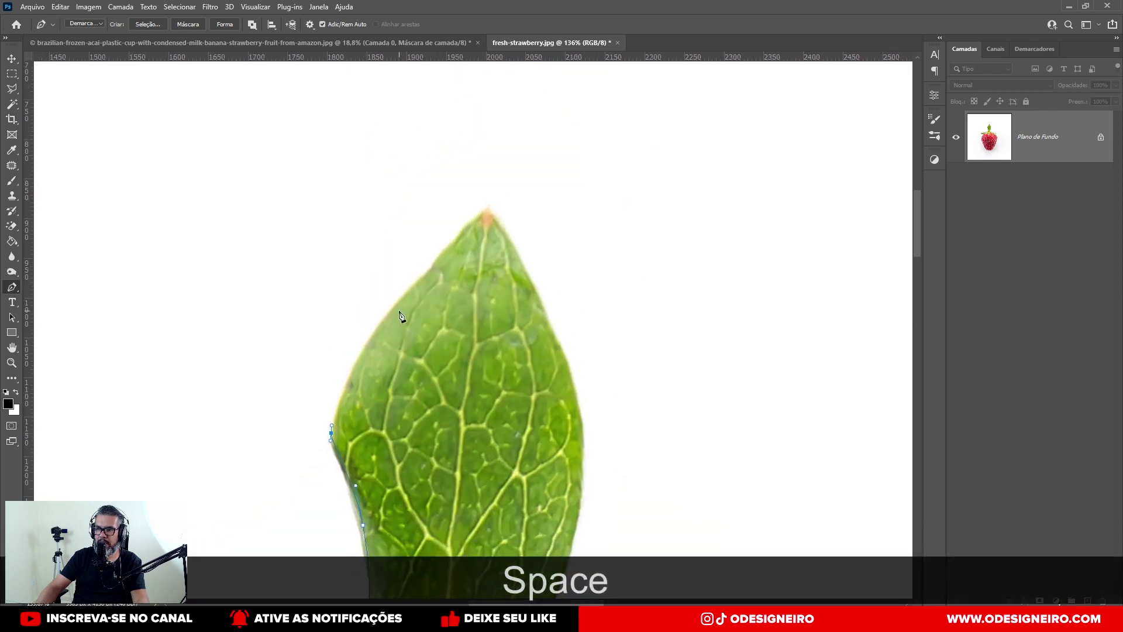
{"action": "left_click_drag", "start_coordinate": [418, 281], "coordinate": [461, 240]}
{"action": "left_click", "coordinate": [486, 209]}
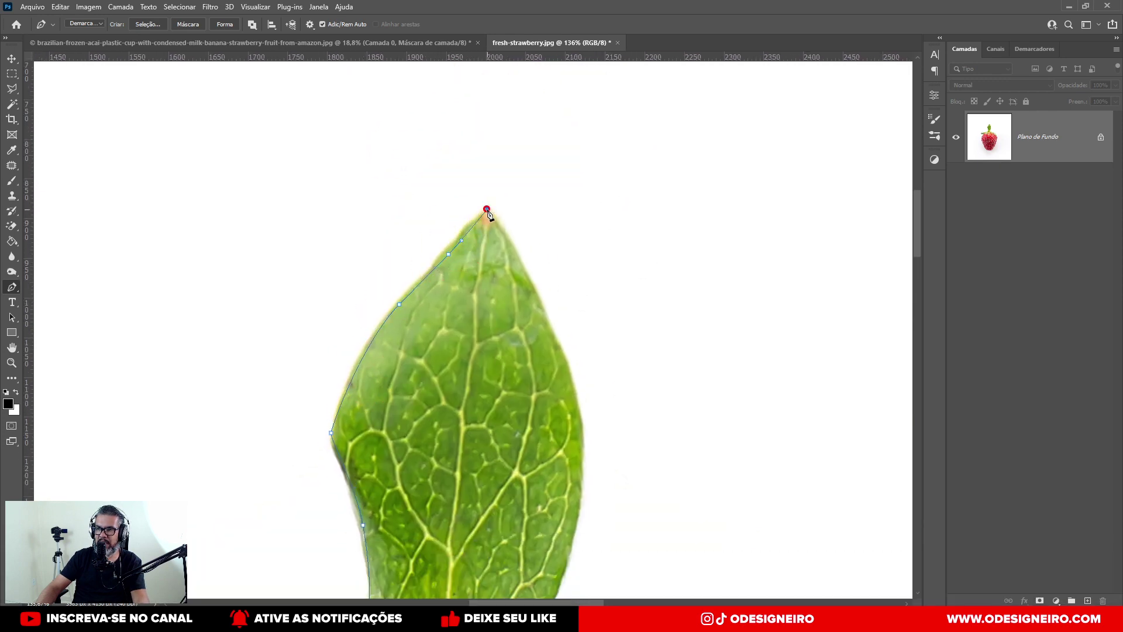
Step: Trace the path from the leaf's tip down its right edge toward the base
{"action": "left_click", "coordinate": [518, 263]}
{"action": "left_click", "coordinate": [529, 281]}
{"action": "left_click", "coordinate": [553, 339]}
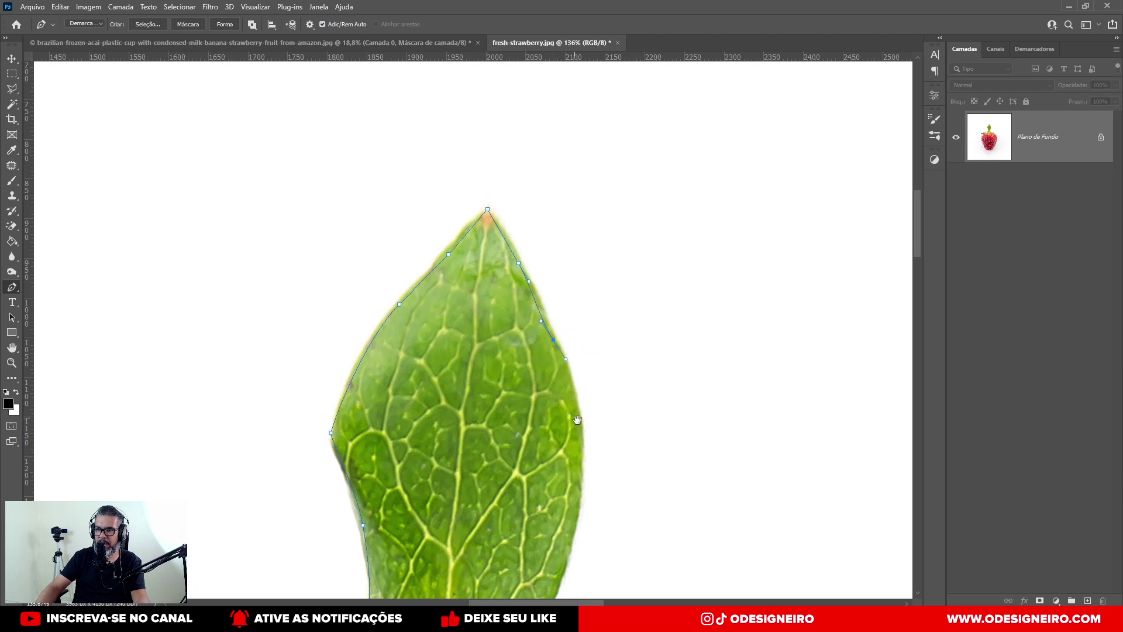
{"action": "left_click_drag", "start_coordinate": [578, 419], "coordinate": [516, 233]}
{"action": "left_click_drag", "start_coordinate": [508, 314], "coordinate": [508, 317]}
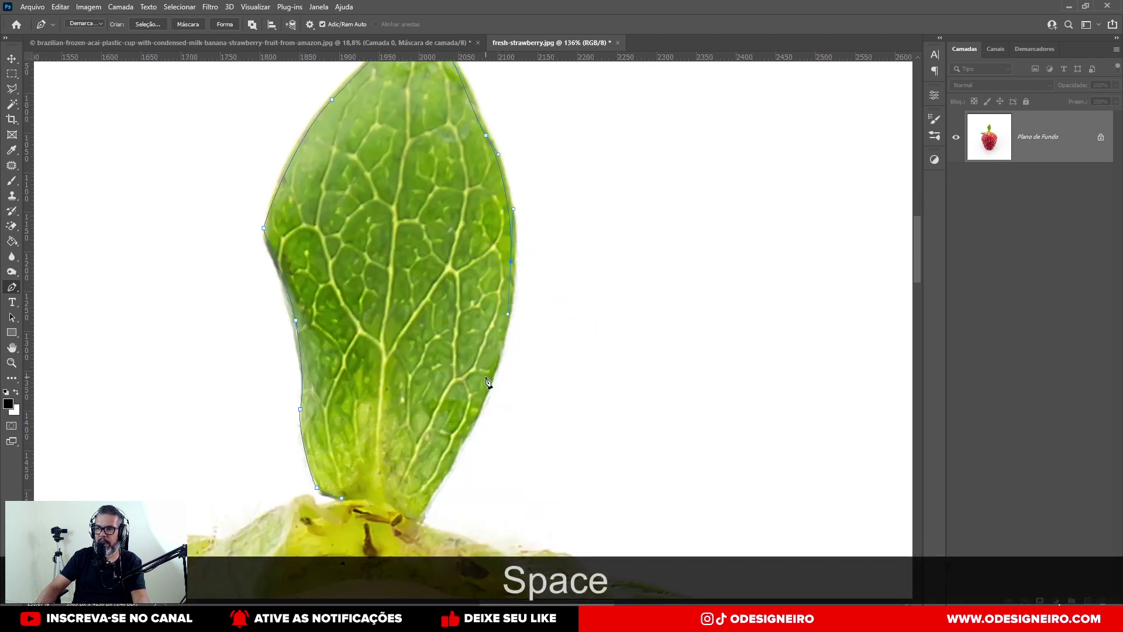
{"action": "left_click_drag", "start_coordinate": [464, 415], "coordinate": [462, 422]}
{"action": "left_click_drag", "start_coordinate": [436, 482], "coordinate": [428, 494]}
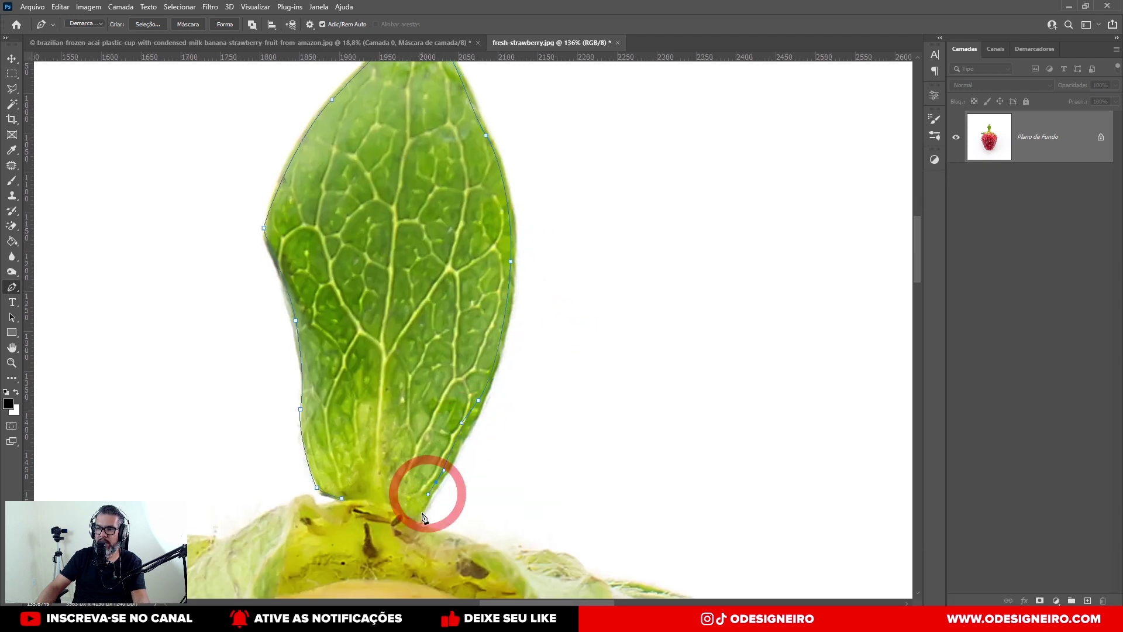
Step: Continue the path from the upright leaf's lower right base along the crown to the start of the large right sepal
{"action": "left_click", "coordinate": [420, 524]}
{"action": "left_click_drag", "start_coordinate": [489, 540], "coordinate": [396, 424]}
{"action": "left_click", "coordinate": [440, 434]}
{"action": "left_click", "coordinate": [461, 446]}
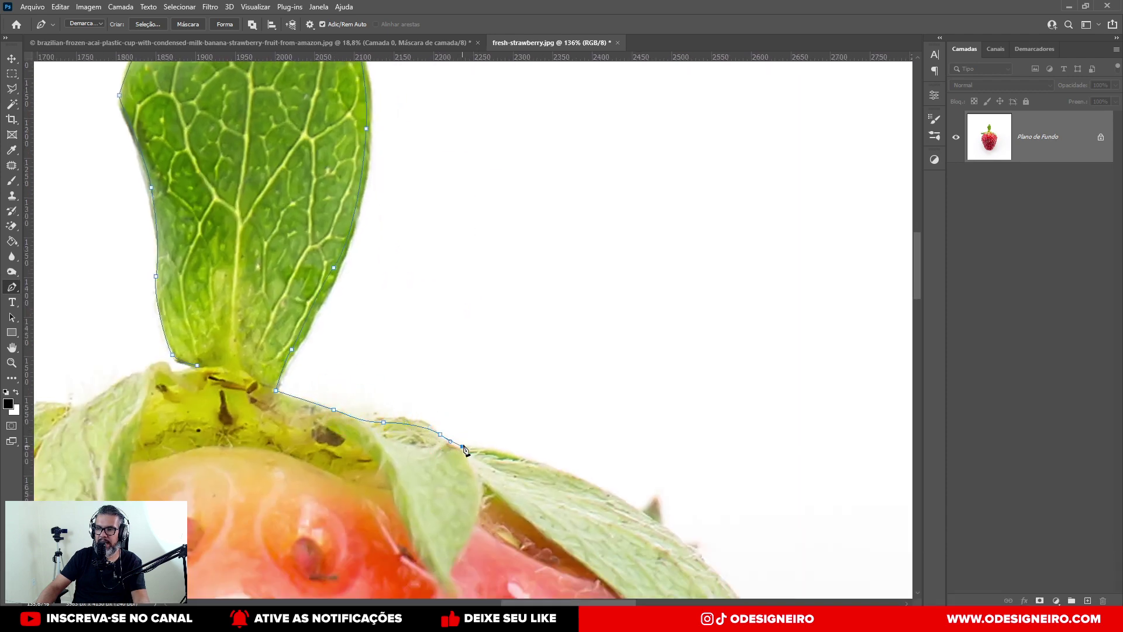
Step: Trace the path along the large right sepal's outer edge down to its tip
{"action": "left_click_drag", "start_coordinate": [461, 446], "coordinate": [231, 377]}
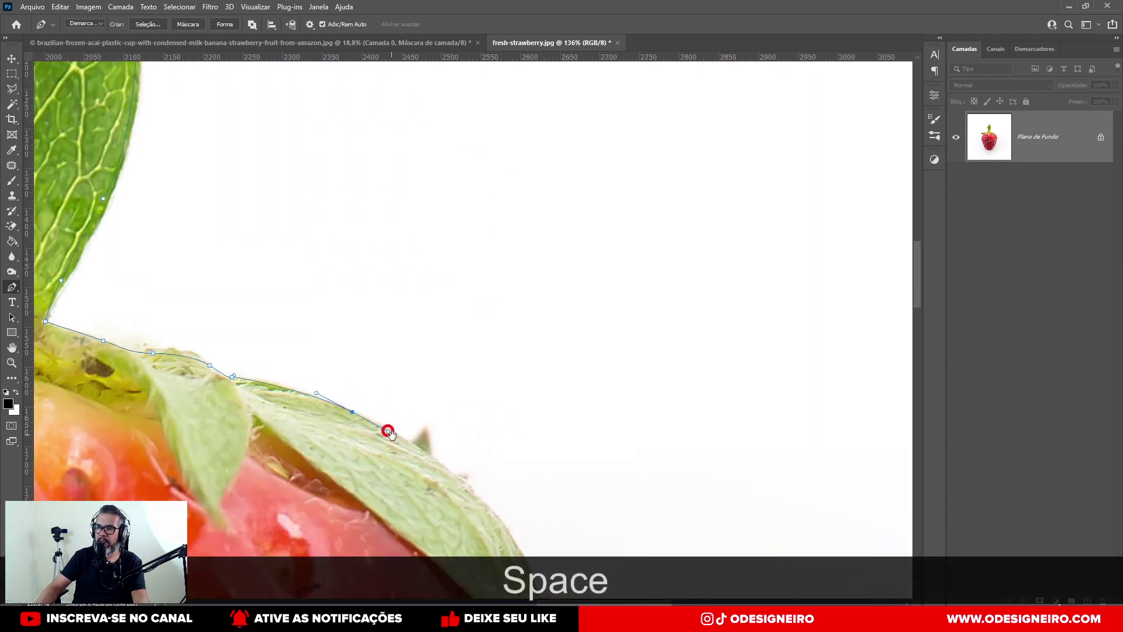
{"action": "left_click_drag", "start_coordinate": [388, 431], "coordinate": [290, 272]}
{"action": "left_click_drag", "start_coordinate": [397, 359], "coordinate": [420, 392]}
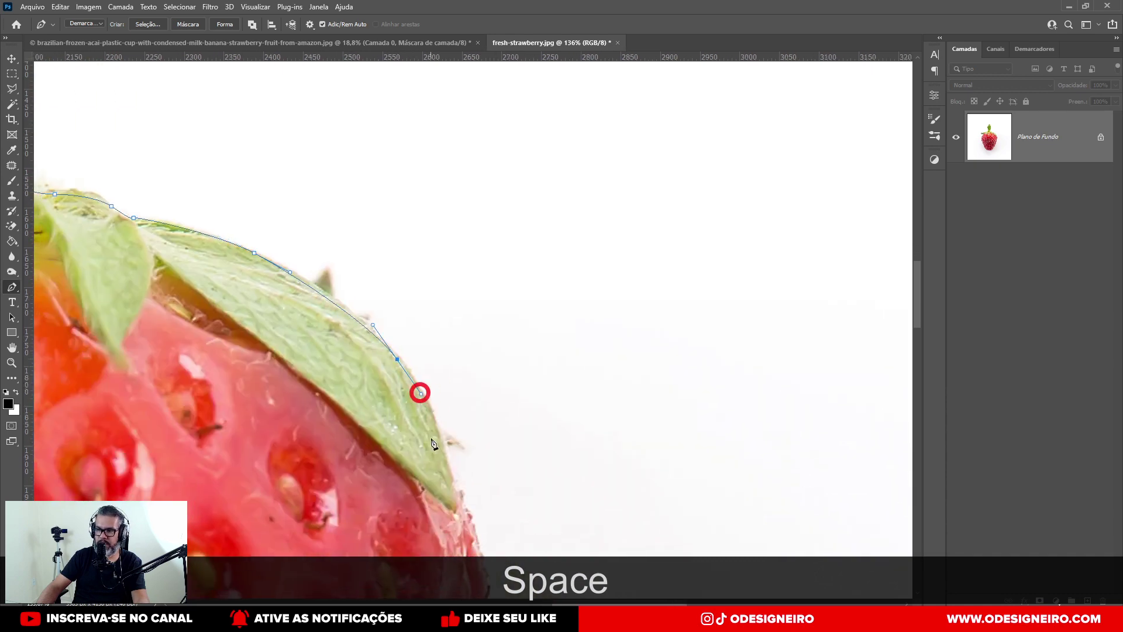
{"action": "left_click", "coordinate": [448, 469]}
{"action": "left_click", "coordinate": [461, 490]}
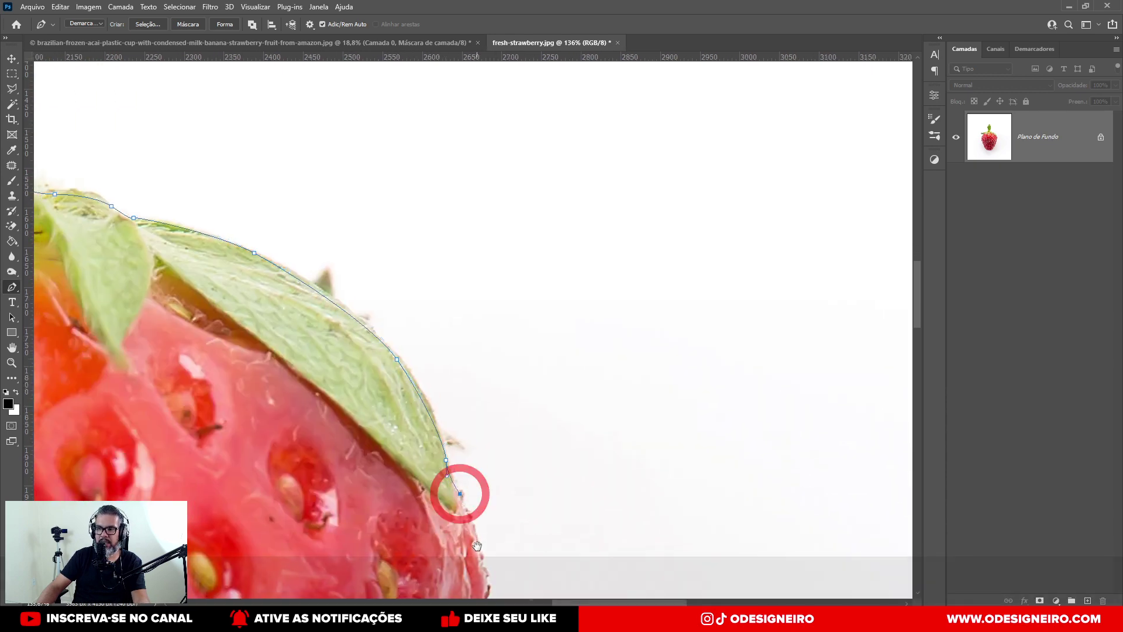
Step: Trace the strawberry's upper right side from the sepal tip down past its widest point
{"action": "left_click_drag", "start_coordinate": [461, 490], "coordinate": [470, 102]}
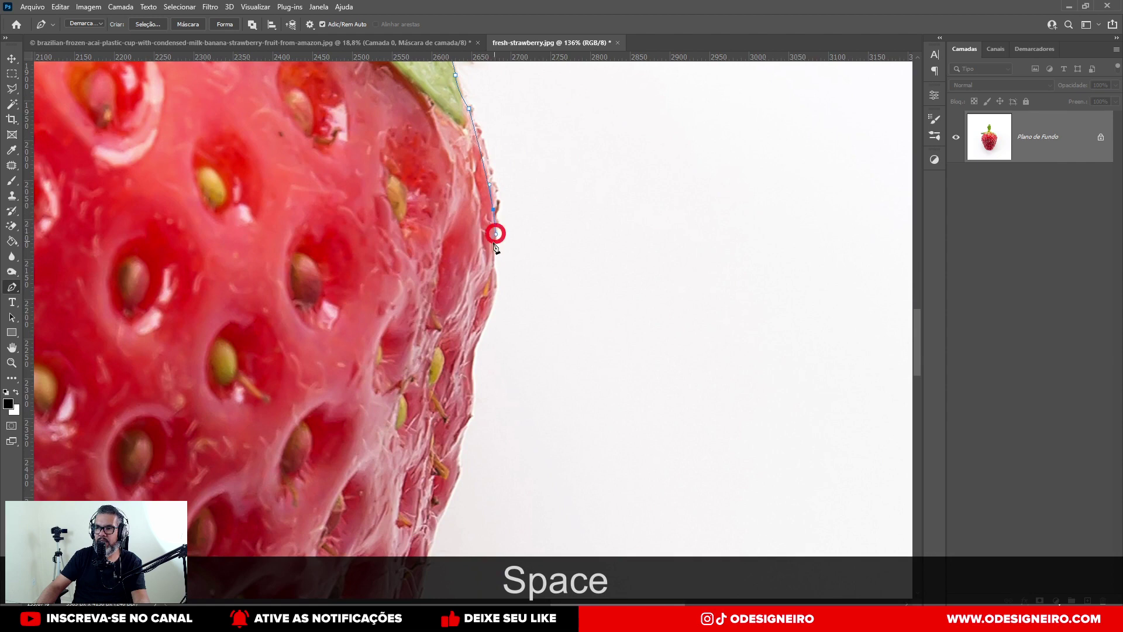
{"action": "left_click_drag", "start_coordinate": [494, 261], "coordinate": [494, 270]}
{"action": "scroll", "coordinate": [495, 304], "scroll_direction": "up", "scroll_amount": 5}
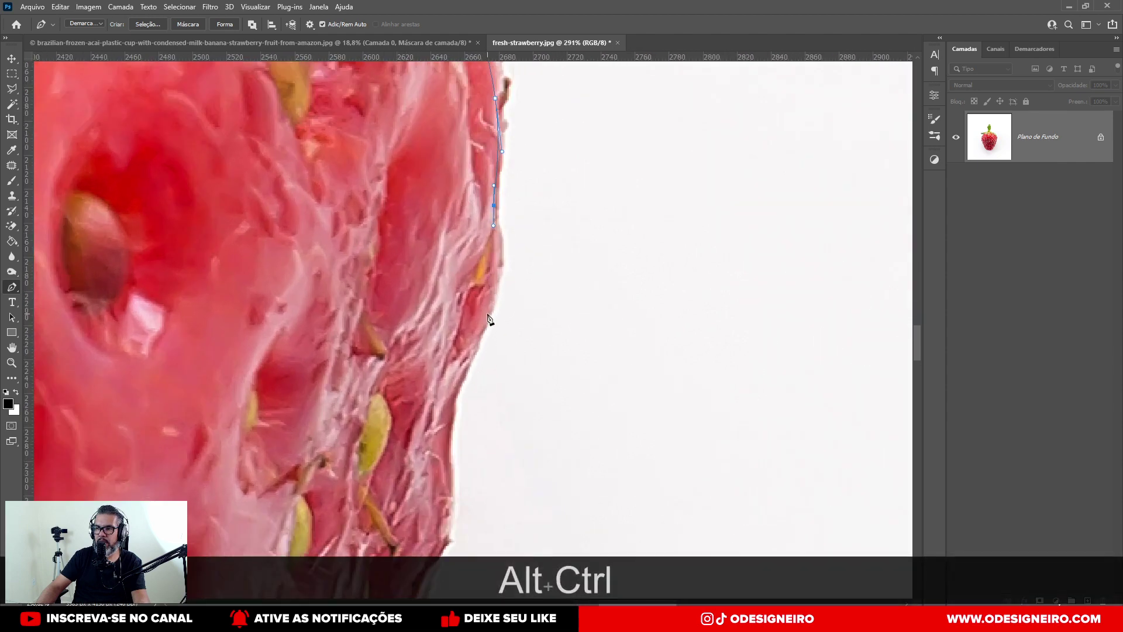
{"action": "left_click_drag", "start_coordinate": [491, 309], "coordinate": [487, 322]}
{"action": "left_click_drag", "start_coordinate": [445, 446], "coordinate": [447, 242]}
{"action": "left_click_drag", "start_coordinate": [419, 311], "coordinate": [409, 356]}
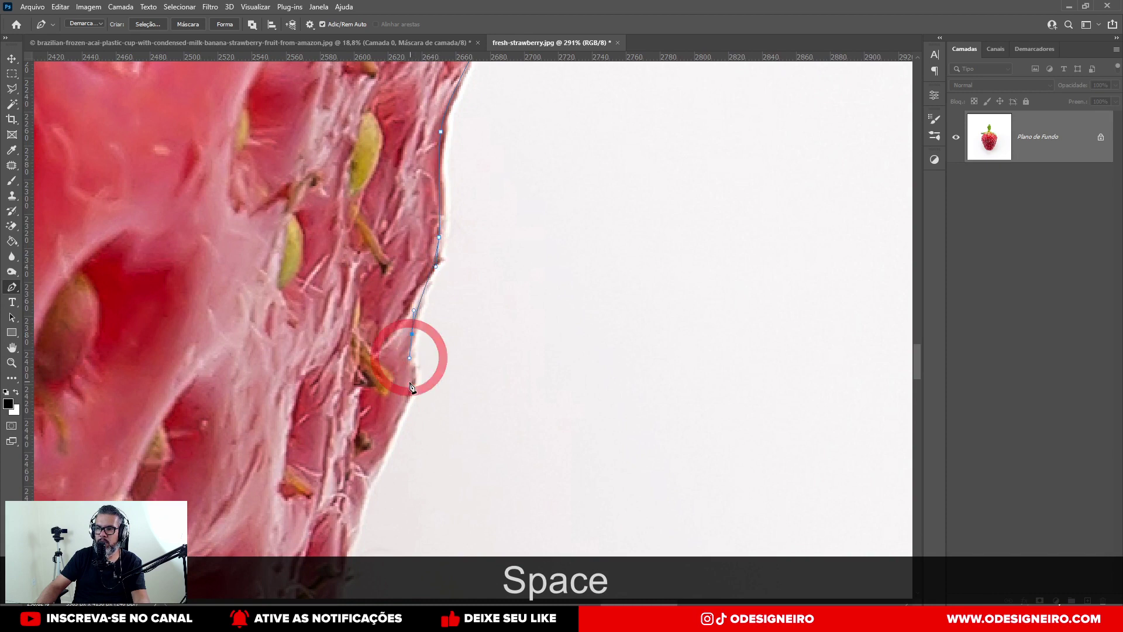
Step: Trace the middle of the strawberry's right side, keeping the path just inside the fruit's edge
{"action": "left_click_drag", "start_coordinate": [400, 396], "coordinate": [393, 411]}
{"action": "left_click_drag", "start_coordinate": [368, 486], "coordinate": [417, 132]}
{"action": "left_click", "coordinate": [405, 170]}
{"action": "left_click", "coordinate": [400, 192]}
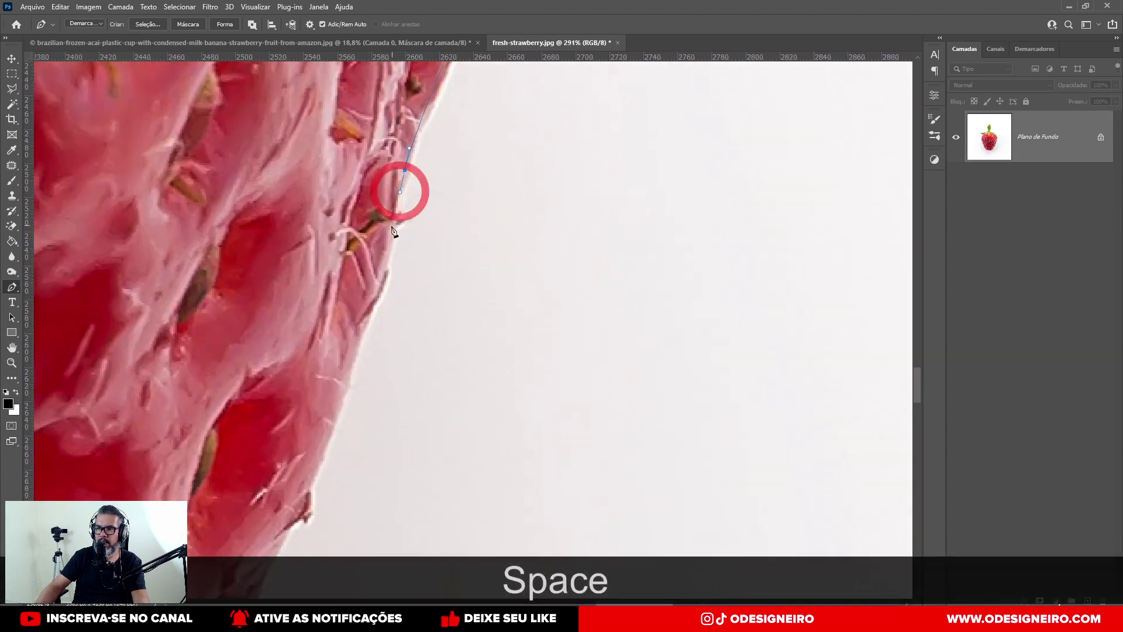
{"action": "left_click_drag", "start_coordinate": [391, 239], "coordinate": [381, 264]}
{"action": "left_click_drag", "start_coordinate": [339, 385], "coordinate": [335, 419]}
Step: Trace the strawberry's lower right side as it narrows toward the bottom
{"action": "left_click_drag", "start_coordinate": [321, 443], "coordinate": [358, 181]}
{"action": "left_click_drag", "start_coordinate": [332, 243], "coordinate": [316, 291]}
{"action": "left_click", "coordinate": [303, 310]}
{"action": "left_click_drag", "start_coordinate": [259, 409], "coordinate": [235, 448]}
{"action": "left_click_drag", "start_coordinate": [219, 514], "coordinate": [342, 185]}
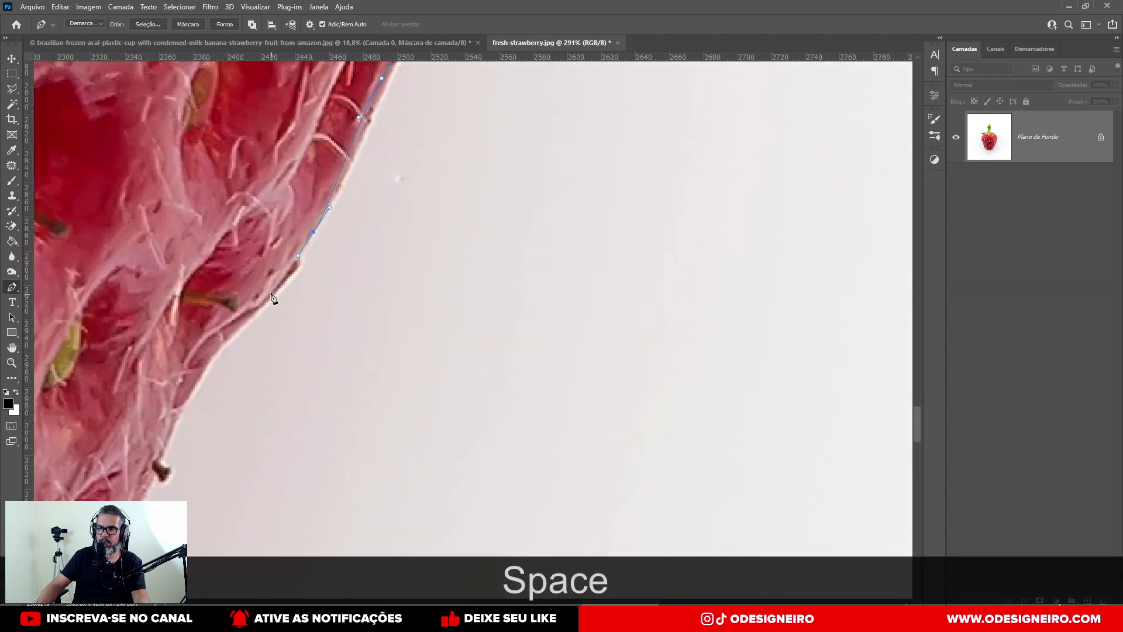
{"action": "left_click", "coordinate": [251, 306]}
Step: Continue the path past the protruding seed on the lower right edge, leaving the seed outside the outline
{"action": "left_click_drag", "start_coordinate": [203, 387], "coordinate": [448, 238]}
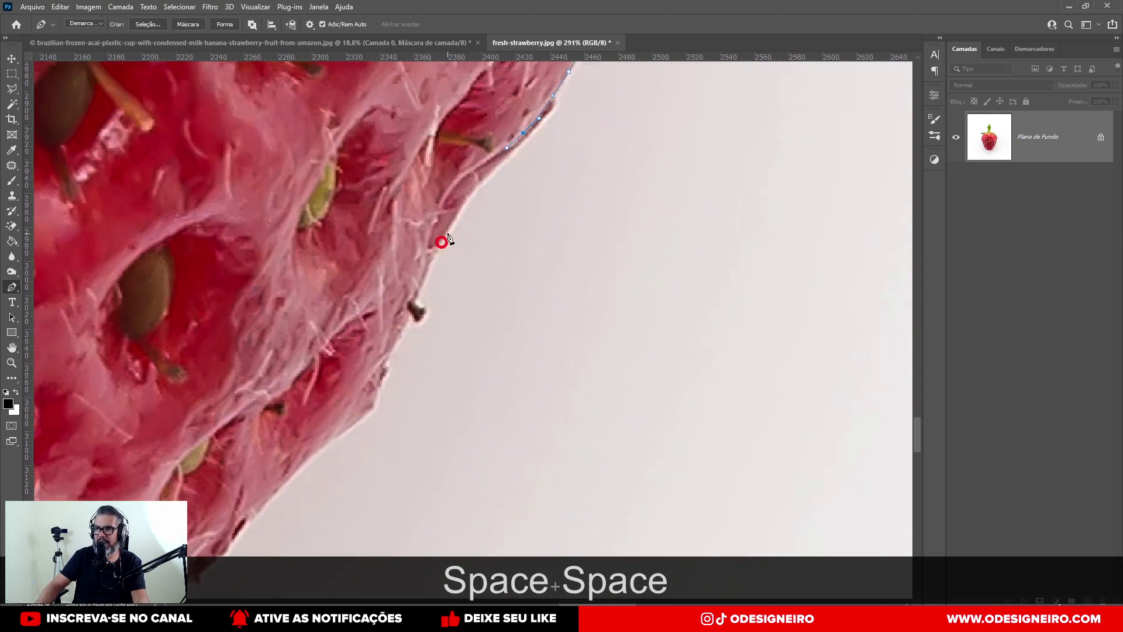
{"action": "left_click", "coordinate": [426, 250]}
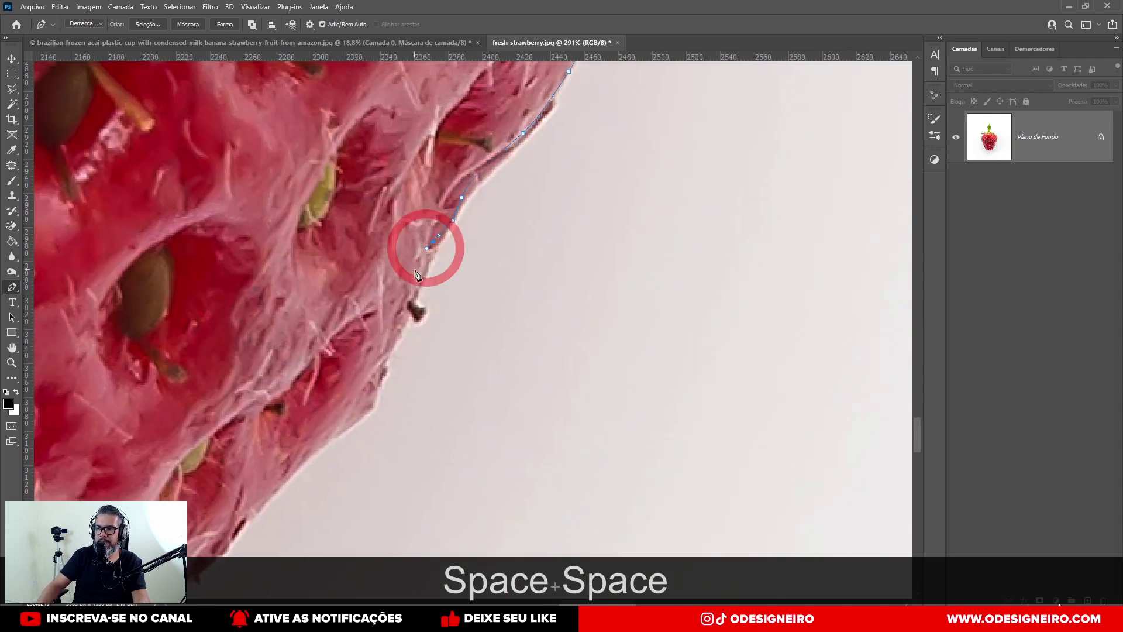
{"action": "left_click", "coordinate": [413, 299]}
{"action": "left_click", "coordinate": [347, 418]}
{"action": "left_click", "coordinate": [328, 437]}
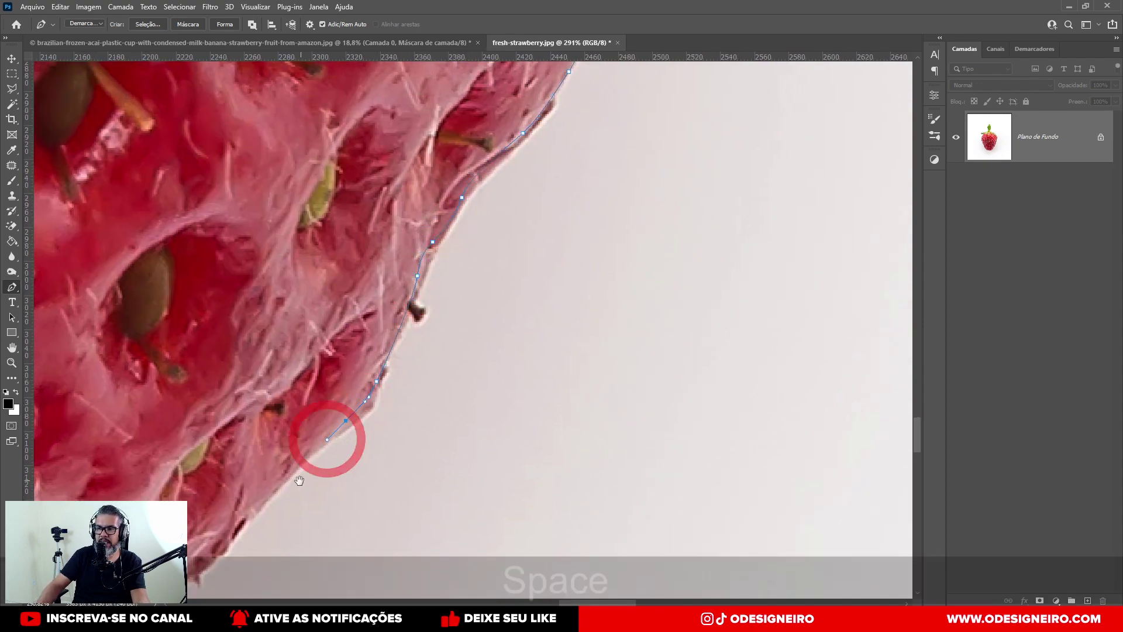
Step: Trace the path around the strawberry's rounded bottom from right to left
{"action": "left_click_drag", "start_coordinate": [301, 478], "coordinate": [623, 210]}
{"action": "left_click", "coordinate": [577, 239]}
{"action": "left_click", "coordinate": [485, 328]}
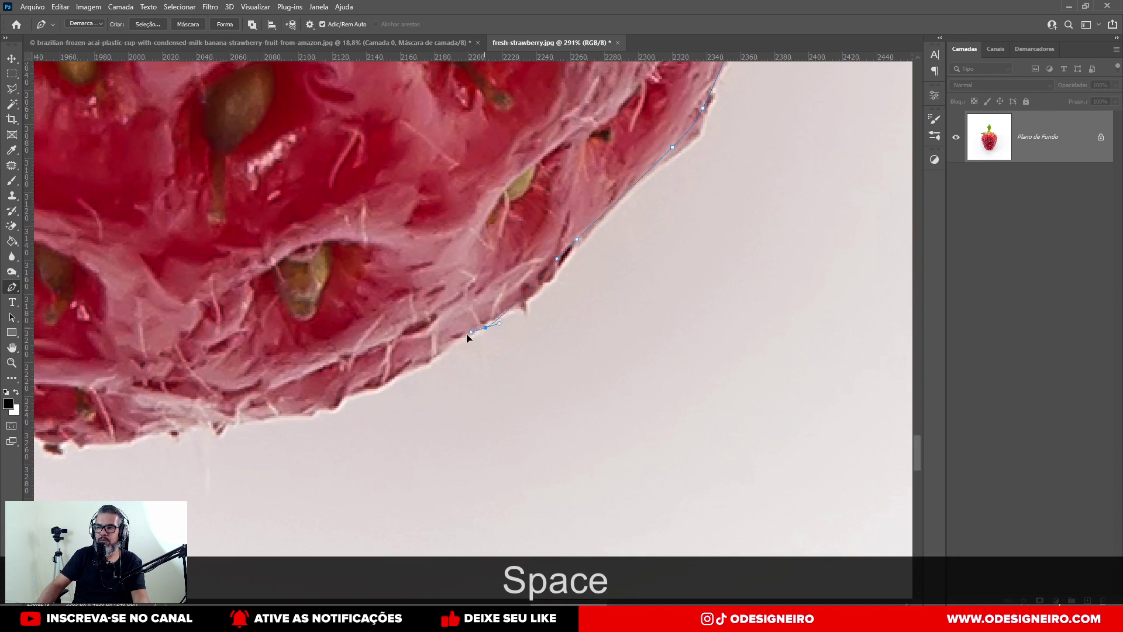
{"action": "left_click", "coordinate": [399, 367]}
{"action": "left_click_drag", "start_coordinate": [223, 427], "coordinate": [651, 338]}
{"action": "left_click_drag", "start_coordinate": [616, 329], "coordinate": [602, 324]}
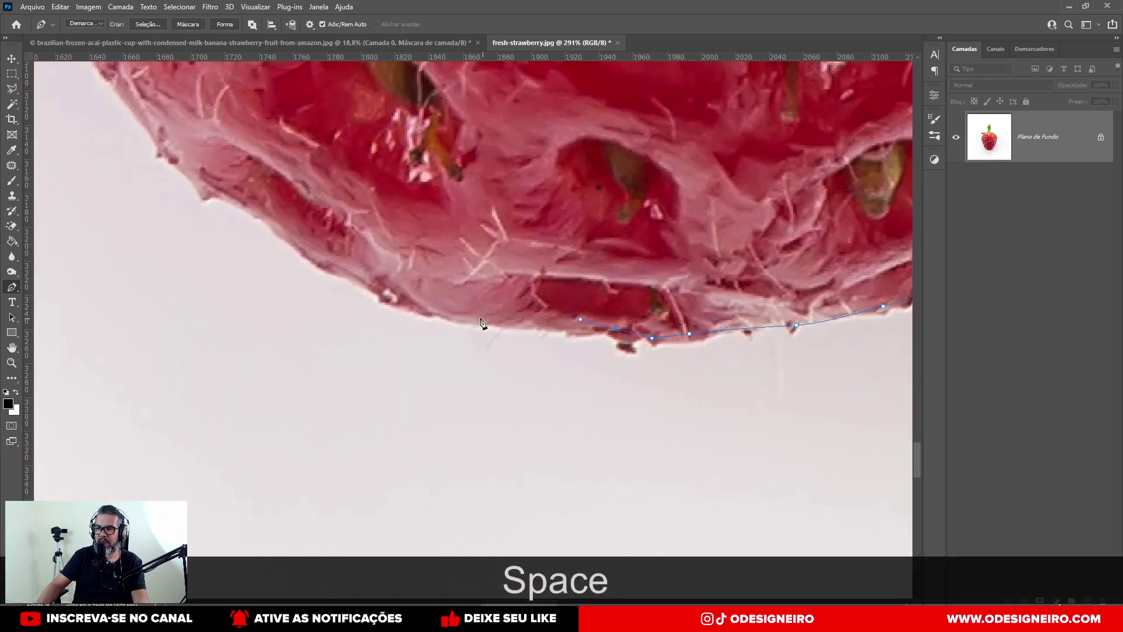
Step: Trace the strawberry's lower left curve upward from the bottom
{"action": "left_click_drag", "start_coordinate": [387, 292], "coordinate": [293, 243]}
{"action": "left_click_drag", "start_coordinate": [231, 196], "coordinate": [462, 345]}
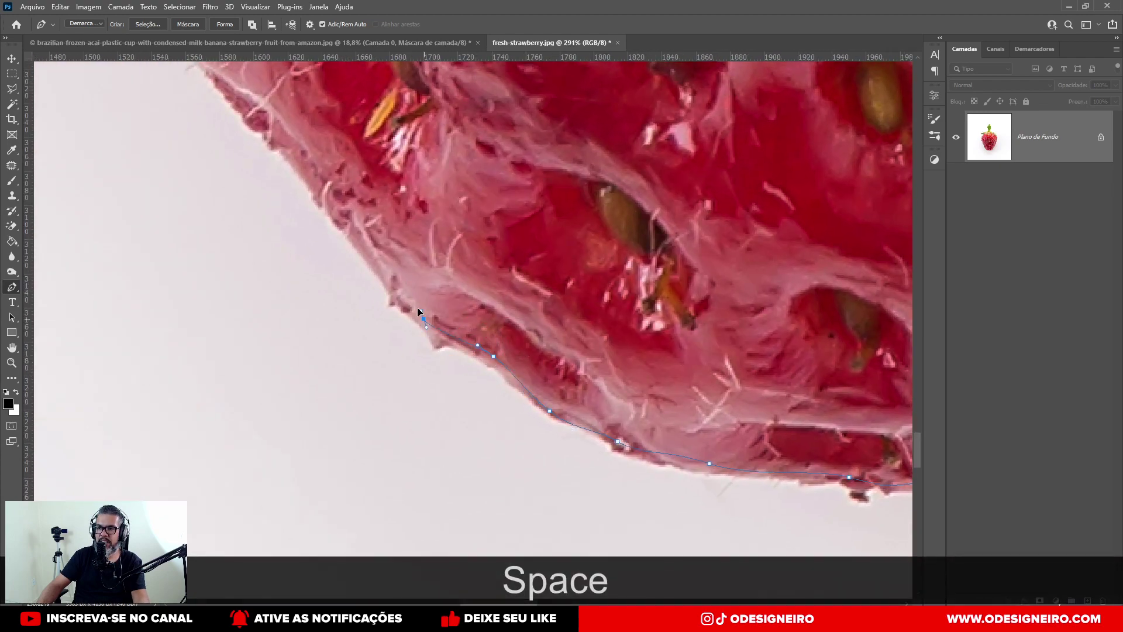
{"action": "left_click_drag", "start_coordinate": [367, 246], "coordinate": [533, 388]}
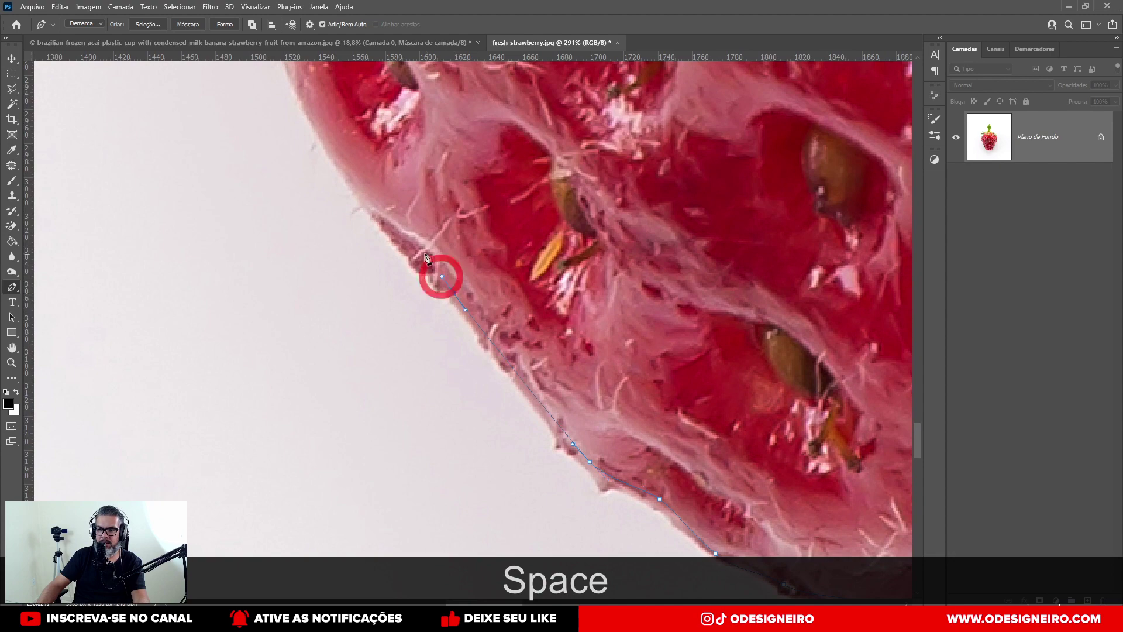
{"action": "left_click", "coordinate": [378, 212]}
{"action": "left_click_drag", "start_coordinate": [340, 133], "coordinate": [429, 408]}
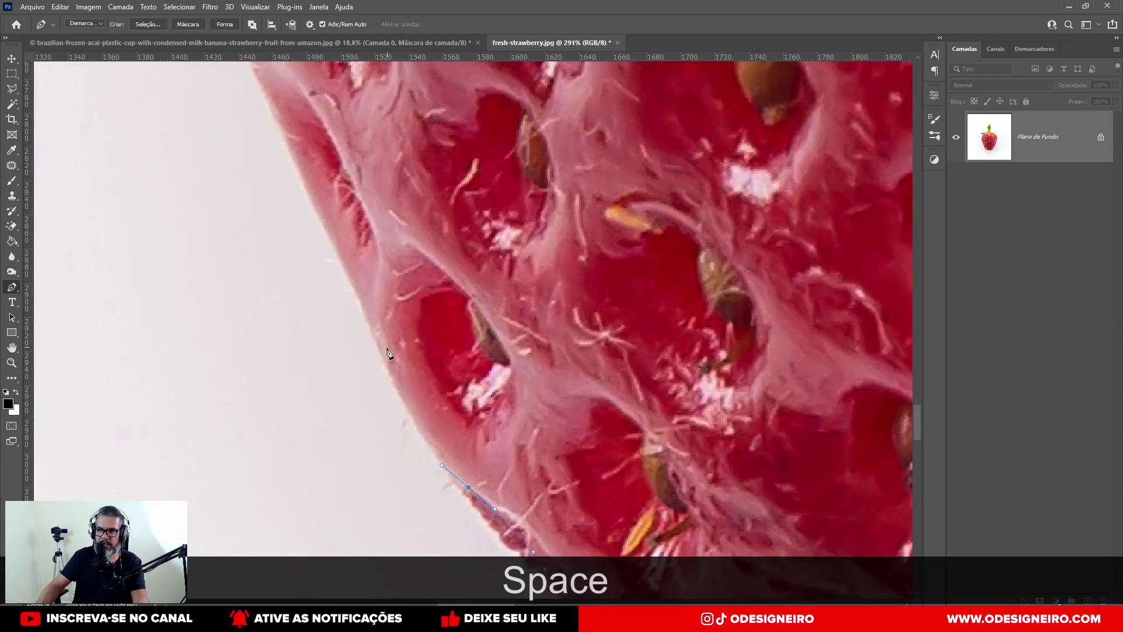
Step: Trace the path up the long straight stretch of the strawberry's left side
{"action": "left_click_drag", "start_coordinate": [368, 207], "coordinate": [472, 379]}
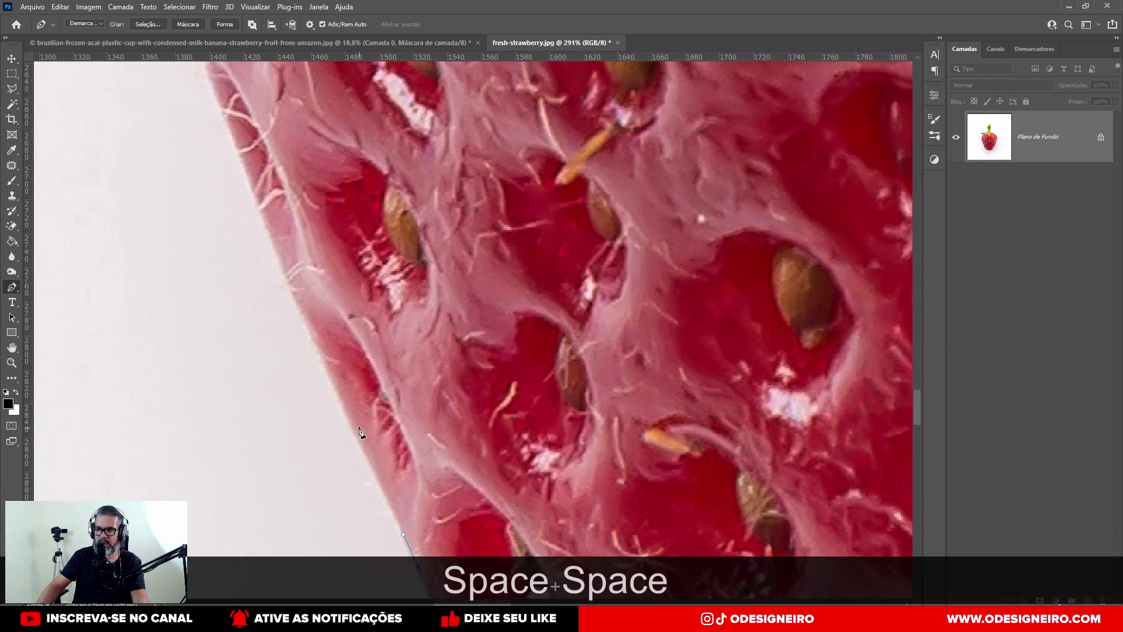
{"action": "left_click", "coordinate": [327, 342]}
{"action": "left_click_drag", "start_coordinate": [254, 202], "coordinate": [346, 415]}
{"action": "left_click_drag", "start_coordinate": [260, 177], "coordinate": [280, 345]}
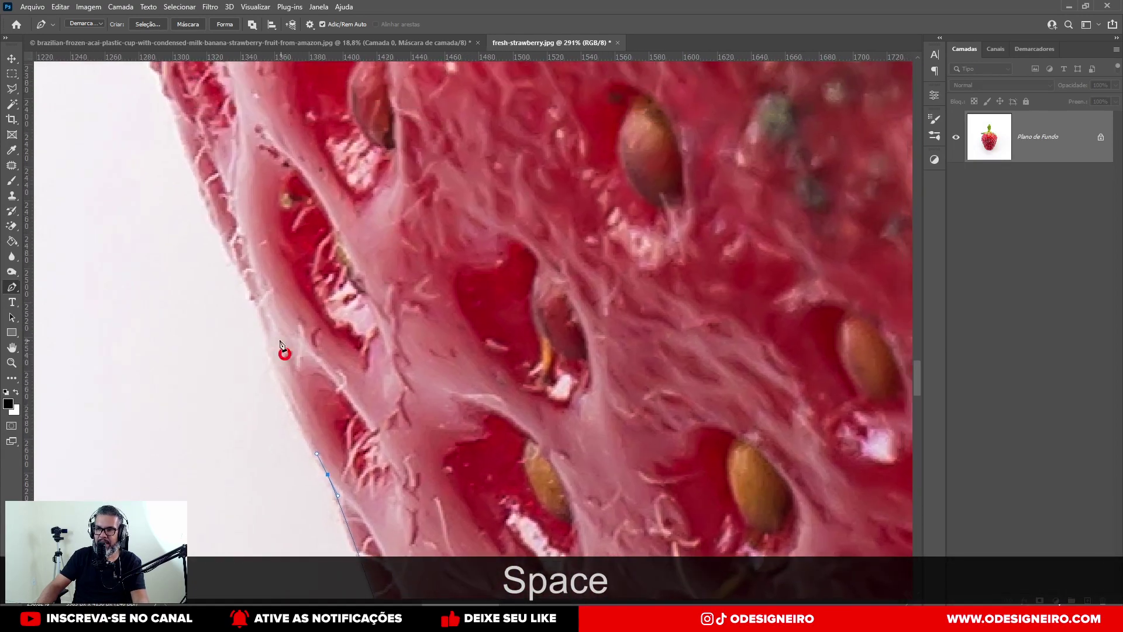
{"action": "left_click_drag", "start_coordinate": [250, 286], "coordinate": [238, 263]}
{"action": "left_click_drag", "start_coordinate": [239, 195], "coordinate": [289, 361]}
Step: Trace the strawberry's upper left bulge, leaving the protruding seed stems outside the path
{"action": "left_click_drag", "start_coordinate": [197, 206], "coordinate": [302, 389]}
{"action": "left_click_drag", "start_coordinate": [266, 312], "coordinate": [252, 283]}
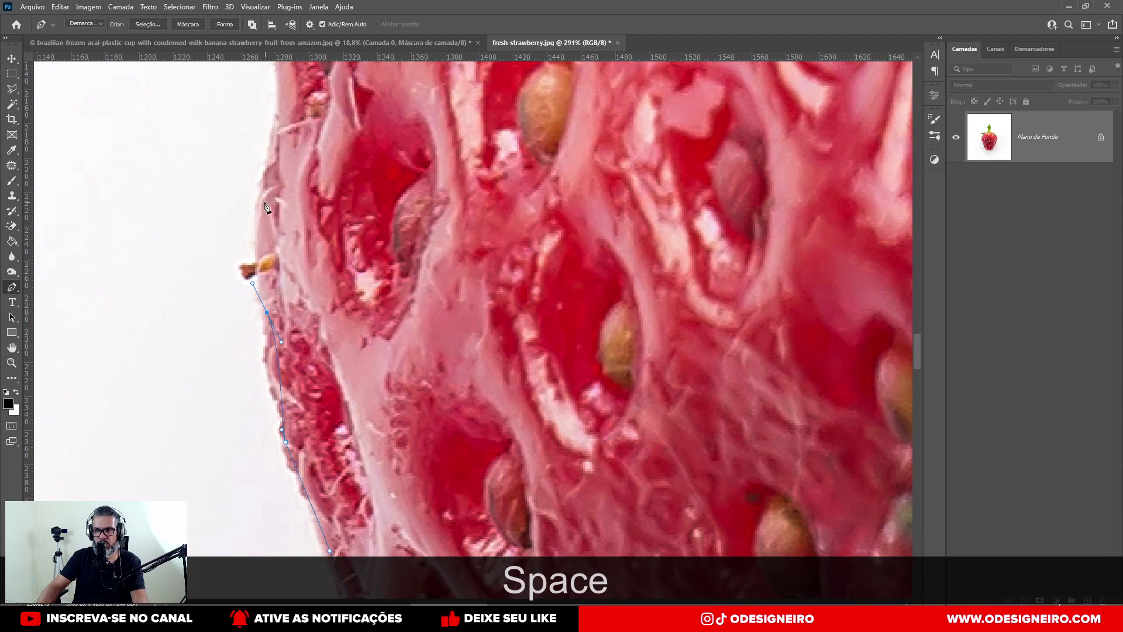
{"action": "left_click_drag", "start_coordinate": [266, 165], "coordinate": [338, 433]}
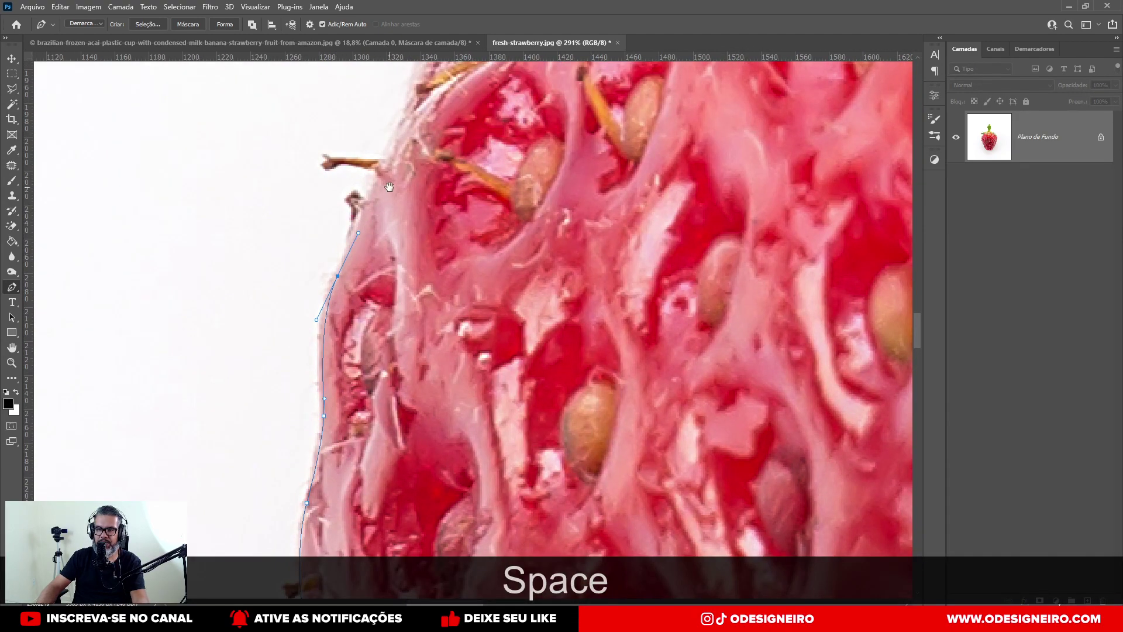
{"action": "left_click_drag", "start_coordinate": [389, 191], "coordinate": [281, 275]}
{"action": "left_click_drag", "start_coordinate": [300, 147], "coordinate": [280, 270]}
Step: Trace the strawberry's left shoulder up to where it meets the underside of the left leaf
{"action": "left_click_drag", "start_coordinate": [310, 218], "coordinate": [326, 191]}
{"action": "left_click_drag", "start_coordinate": [353, 152], "coordinate": [160, 391]}
{"action": "left_click_drag", "start_coordinate": [217, 337], "coordinate": [233, 322]}
{"action": "left_click_drag", "start_coordinate": [292, 273], "coordinate": [303, 263]}
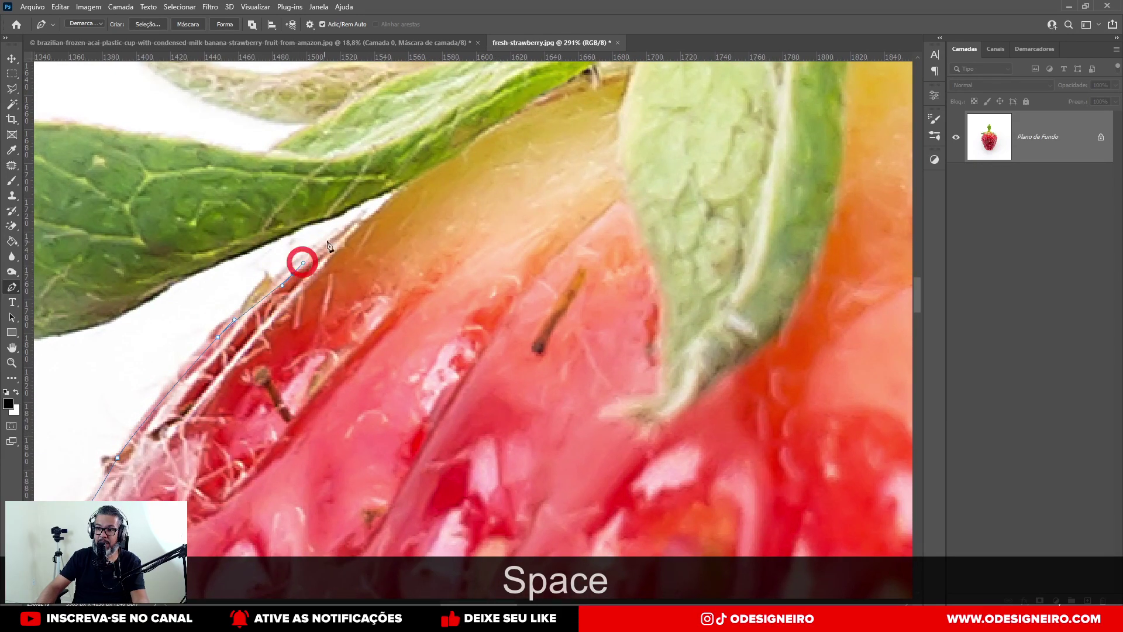
{"action": "left_click_drag", "start_coordinate": [367, 217], "coordinate": [374, 211]}
{"action": "left_click", "coordinate": [407, 182]}
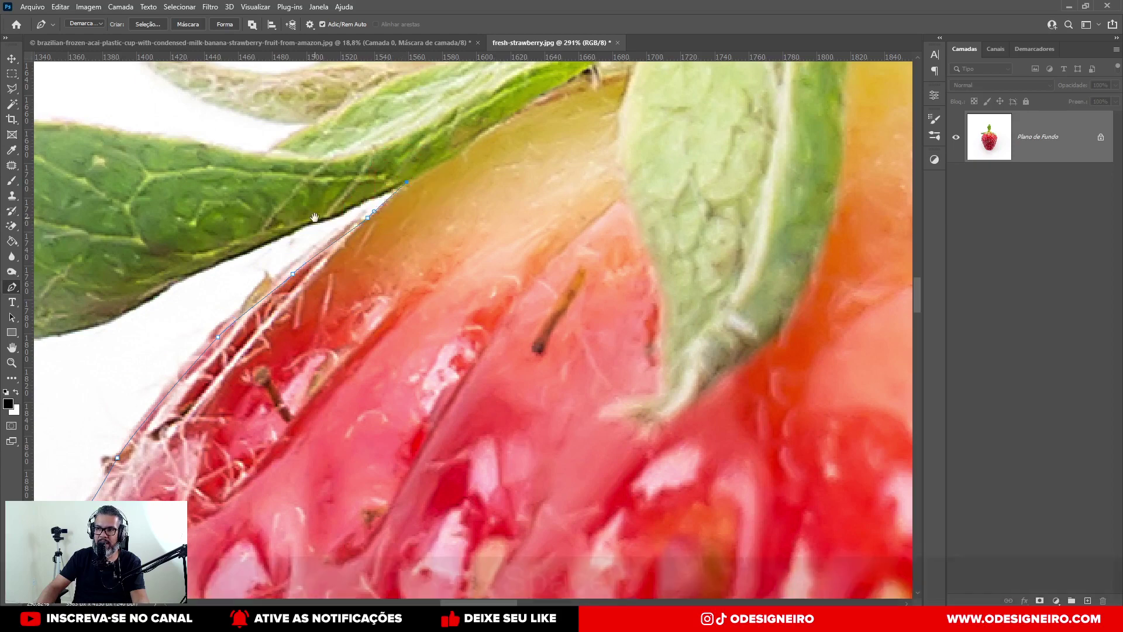
Step: Outline the left leaf along its underside, around its tip and back along its upper edge to the thin curled sepal
{"action": "left_click_drag", "start_coordinate": [292, 234], "coordinate": [517, 195]}
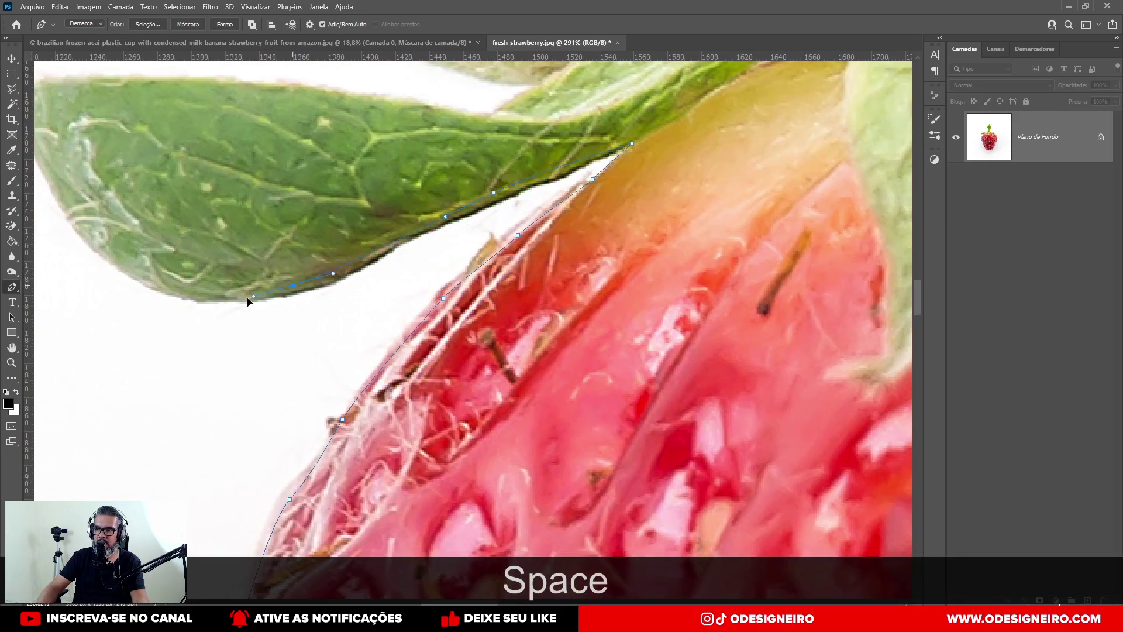
{"action": "left_click_drag", "start_coordinate": [225, 306], "coordinate": [573, 308]}
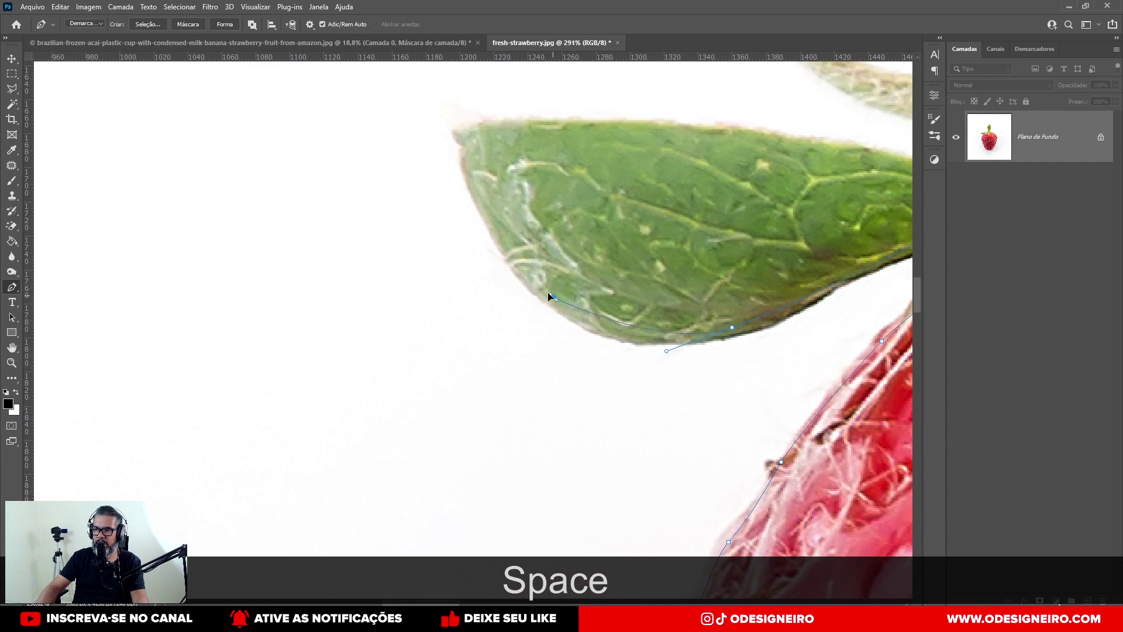
{"action": "left_click", "coordinate": [458, 141]}
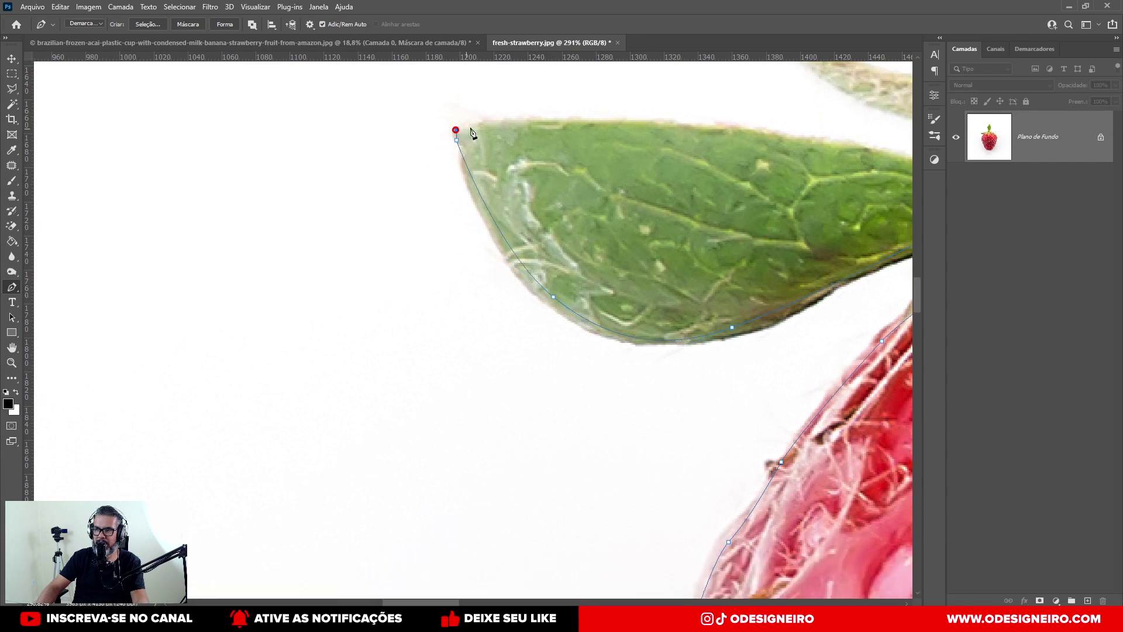
{"action": "left_click_drag", "start_coordinate": [473, 133], "coordinate": [206, 244]}
{"action": "left_click_drag", "start_coordinate": [377, 234], "coordinate": [454, 242]}
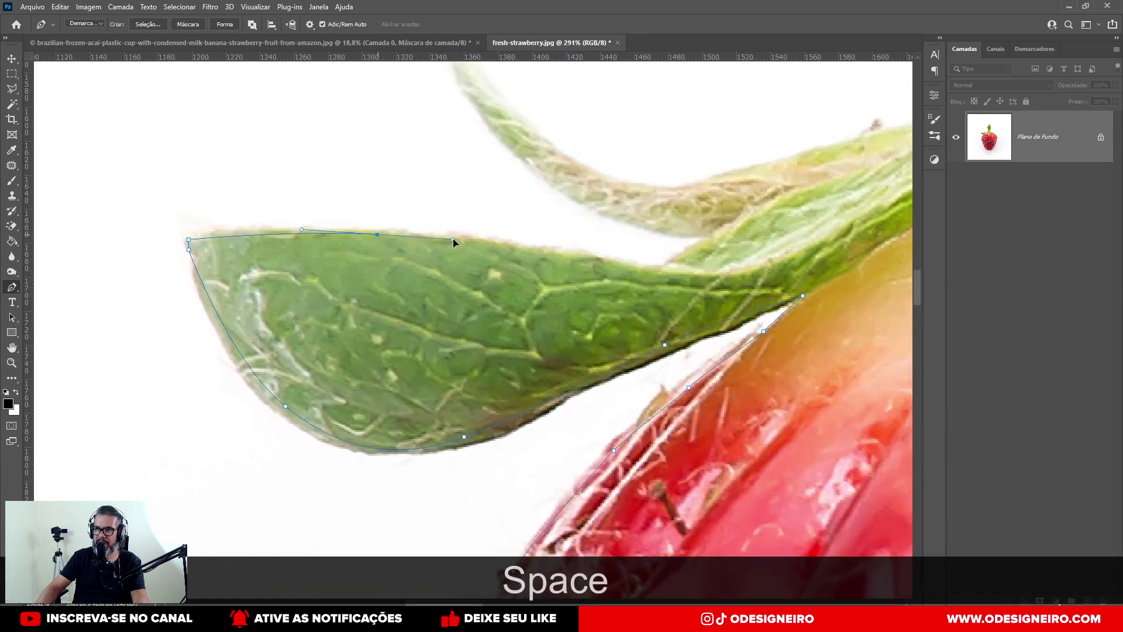
{"action": "left_click", "coordinate": [664, 268]}
Step: Outline the thin curled sepal up its outer edge to the tip and back down its inner edge
{"action": "left_click_drag", "start_coordinate": [663, 268], "coordinate": [478, 434]}
{"action": "left_click", "coordinate": [496, 317]}
{"action": "left_click_drag", "start_coordinate": [406, 414], "coordinate": [471, 483]}
{"action": "left_click_drag", "start_coordinate": [397, 449], "coordinate": [316, 371]}
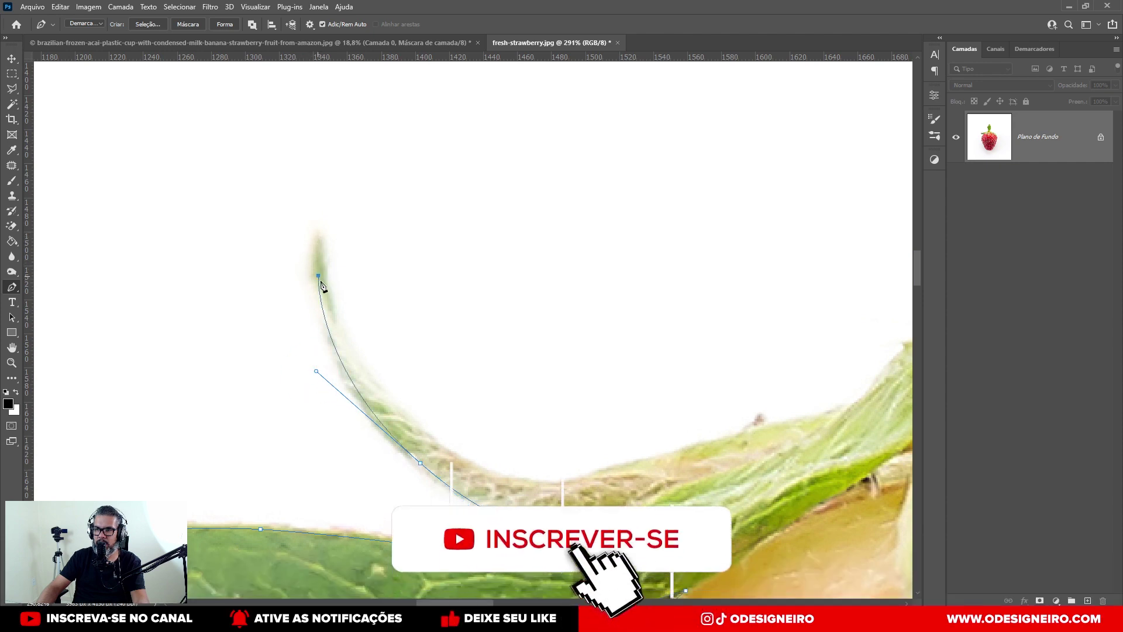
{"action": "left_click", "coordinate": [318, 275]}
{"action": "left_click_drag", "start_coordinate": [395, 402], "coordinate": [456, 459]}
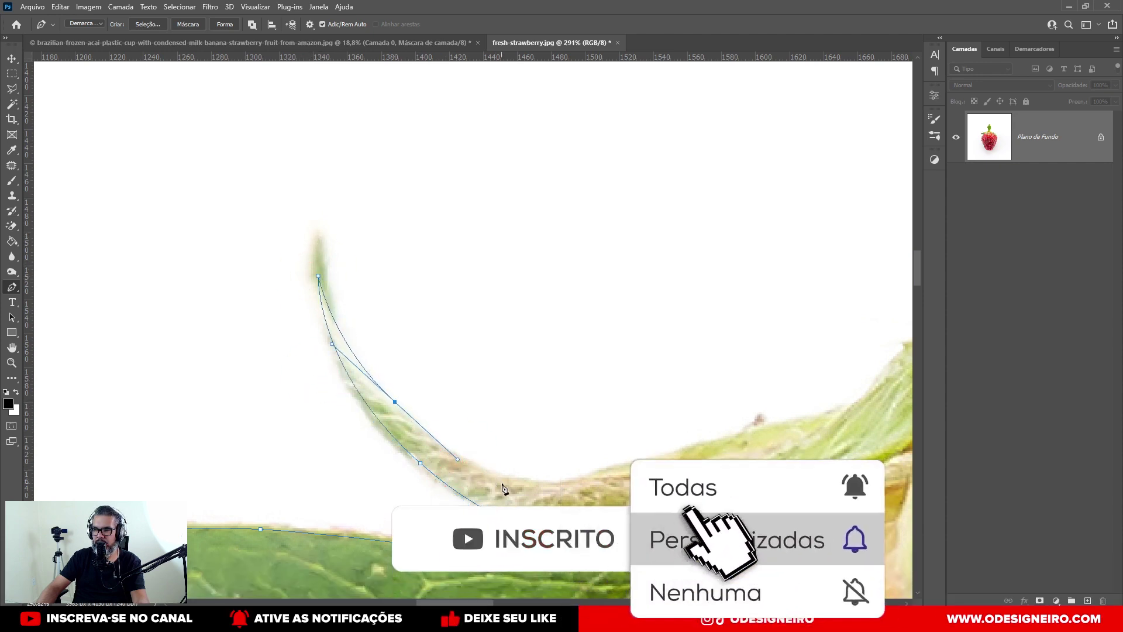
{"action": "left_click_drag", "start_coordinate": [550, 485], "coordinate": [578, 484]}
Step: Trace the path along the upper edge of the crown's left sepals toward the upright leaf
{"action": "left_click_drag", "start_coordinate": [657, 460], "coordinate": [702, 454]}
{"action": "key", "text": "space"}
{"action": "left_click_drag", "start_coordinate": [734, 435], "coordinate": [318, 494]}
{"action": "left_click_drag", "start_coordinate": [413, 470], "coordinate": [550, 388]}
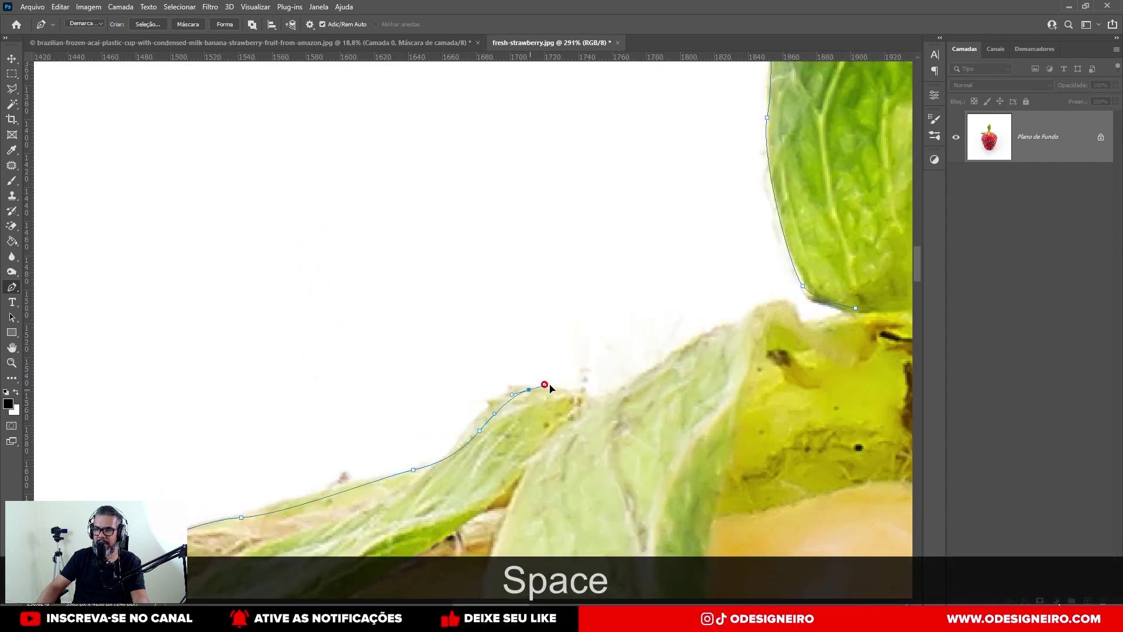
{"action": "left_click", "coordinate": [601, 395]}
{"action": "left_click_drag", "start_coordinate": [667, 363], "coordinate": [677, 355]}
Step: Close the path at its starting point on the upright leaf's base and check the whole strawberry outline
{"action": "key", "text": "space"}
{"action": "left_click_drag", "start_coordinate": [736, 321], "coordinate": [447, 414]}
{"action": "left_click", "coordinate": [379, 398]}
{"action": "left_click", "coordinate": [462, 405]}
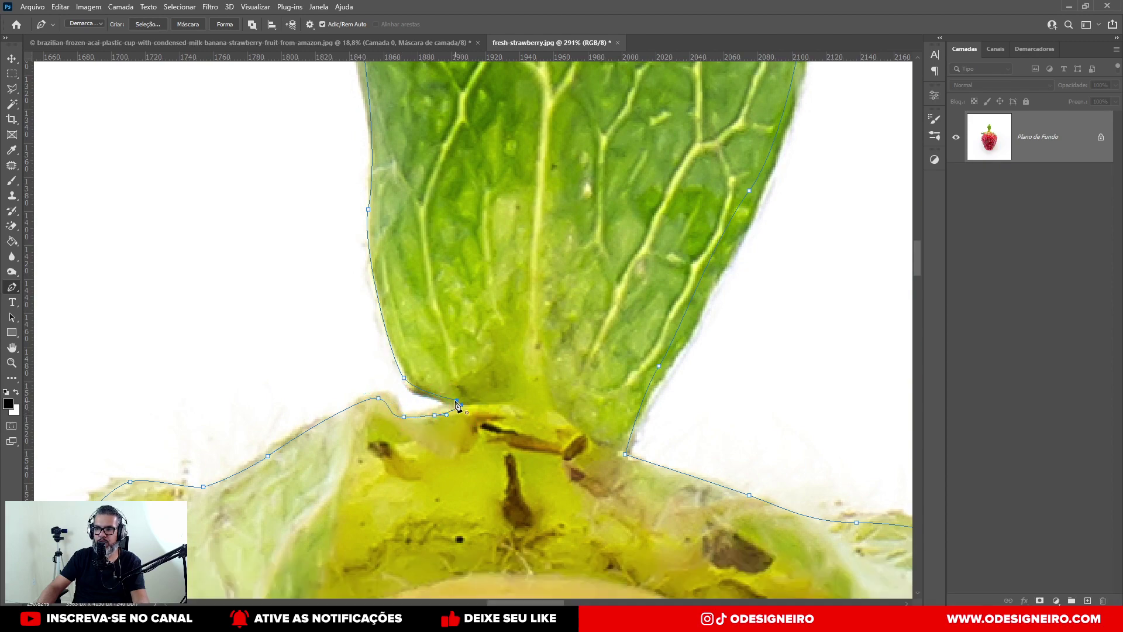
{"action": "scroll", "coordinate": [457, 405], "scroll_direction": "down", "scroll_amount": 5}
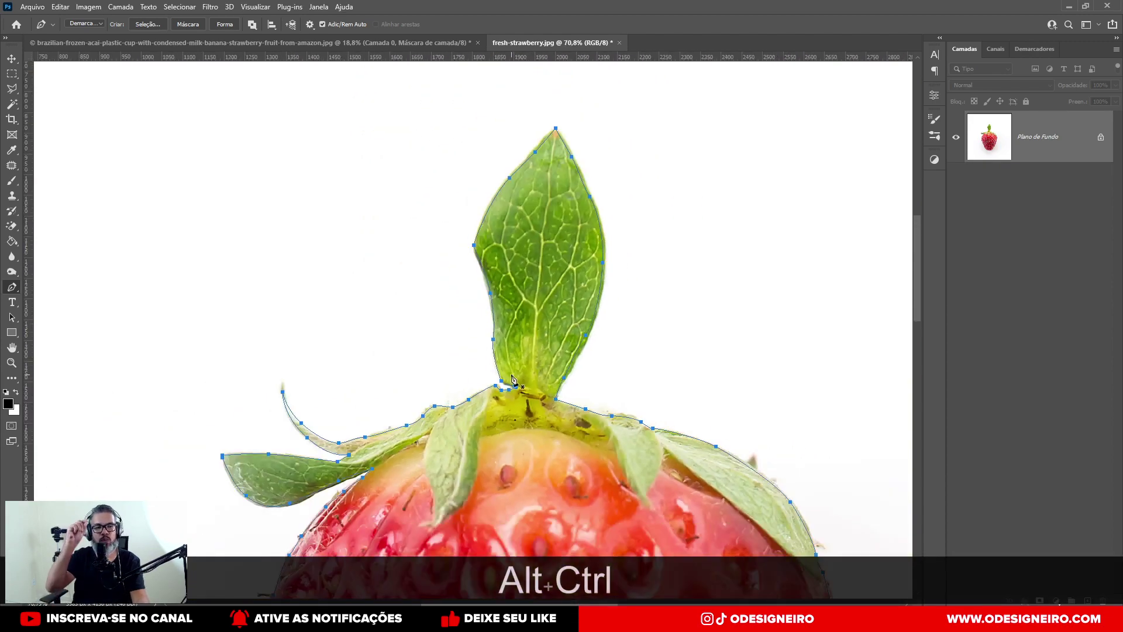
{"action": "scroll", "coordinate": [511, 379], "scroll_direction": "down", "scroll_amount": 5}
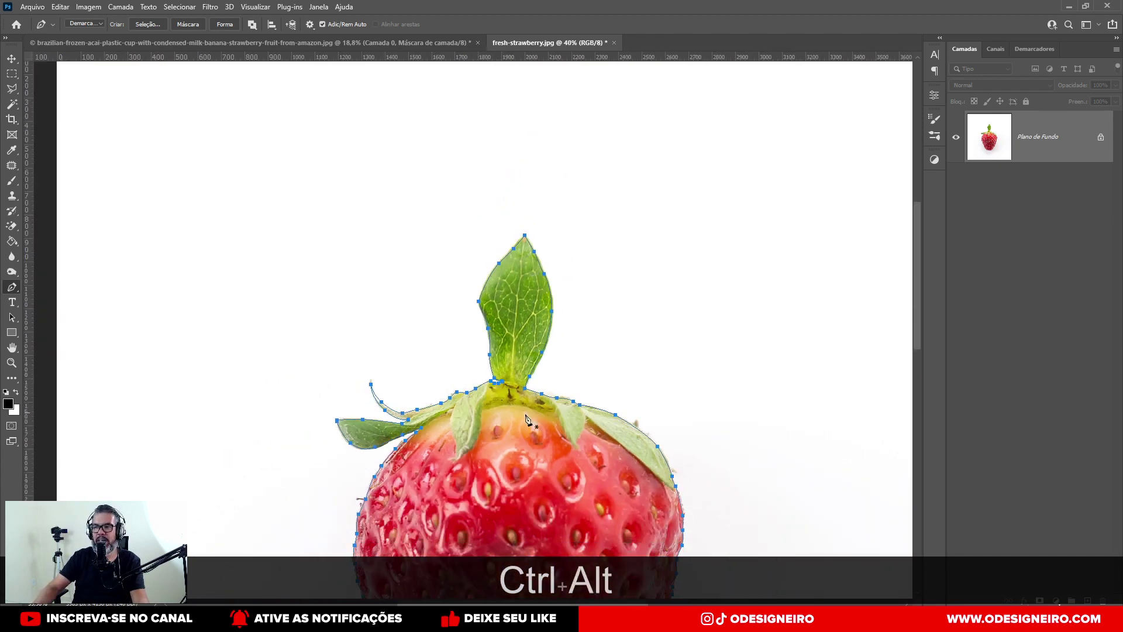
{"action": "scroll", "coordinate": [579, 443], "scroll_direction": "up", "scroll_amount": 3}
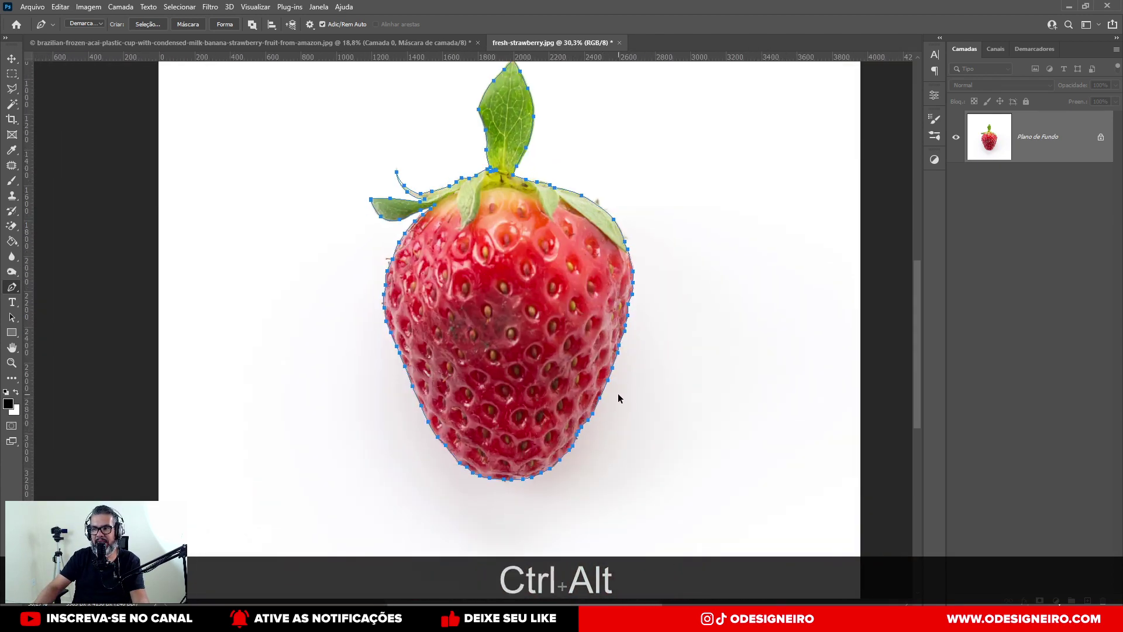
{"action": "scroll", "coordinate": [530, 317], "scroll_direction": "up", "scroll_amount": 1}
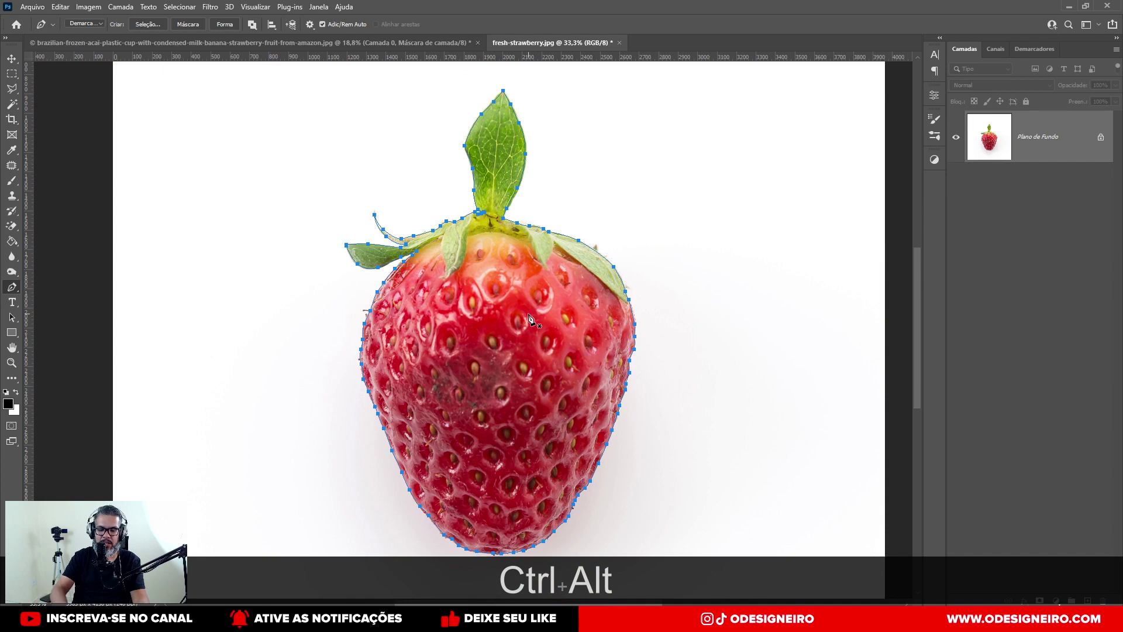
Step: Turn the strawberry path into a selection, unlock the background layer, mask out everything else and trim the transparent pixels
{"action": "key", "text": "ctrl+Return"}
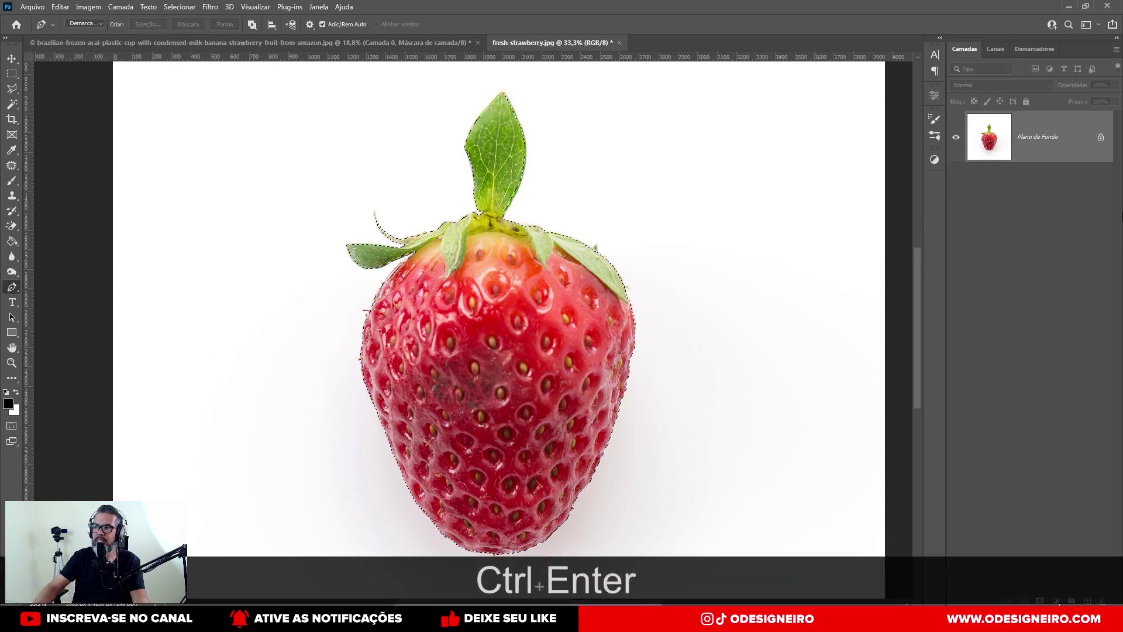
{"action": "left_click", "coordinate": [1100, 137]}
{"action": "double_click", "coordinate": [1105, 117]}
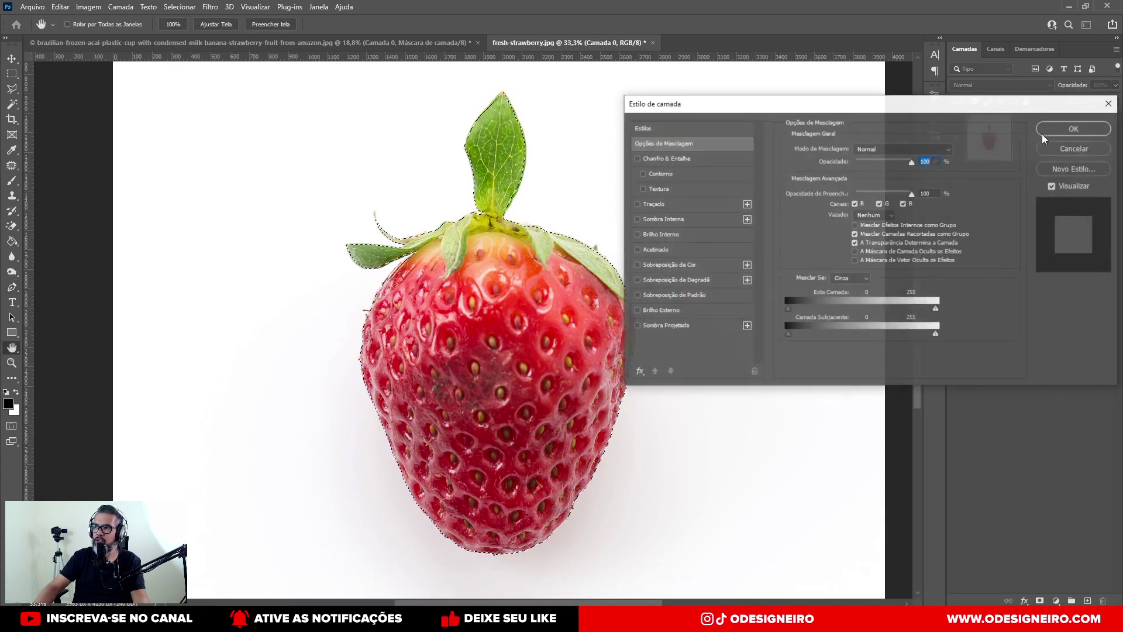
{"action": "left_click", "coordinate": [1079, 150]}
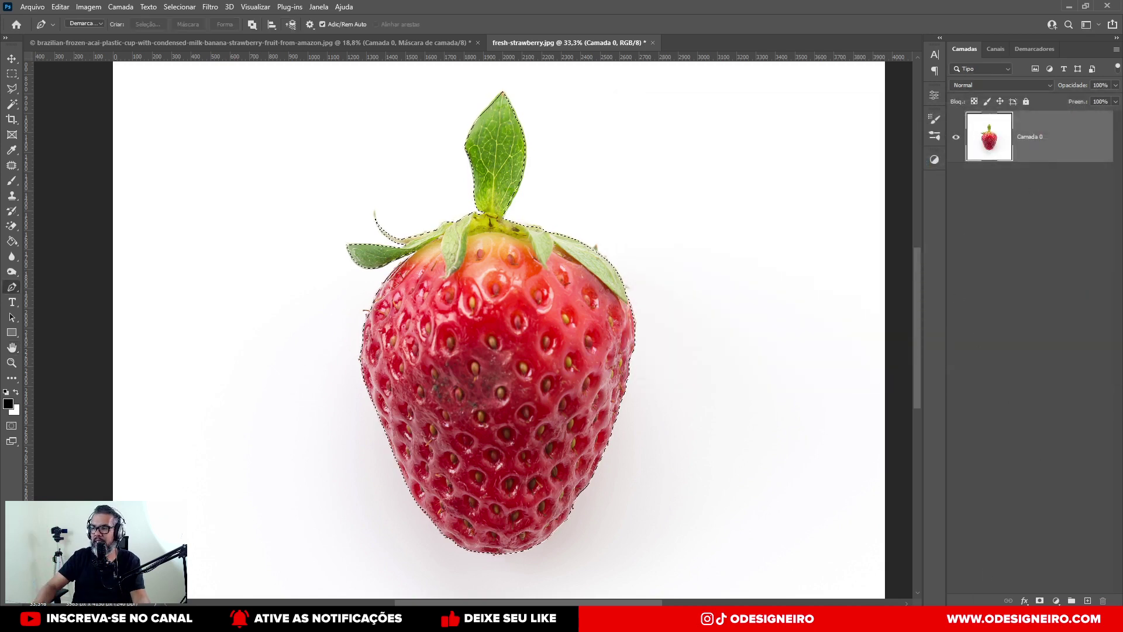
{"action": "left_click", "coordinate": [1040, 601]}
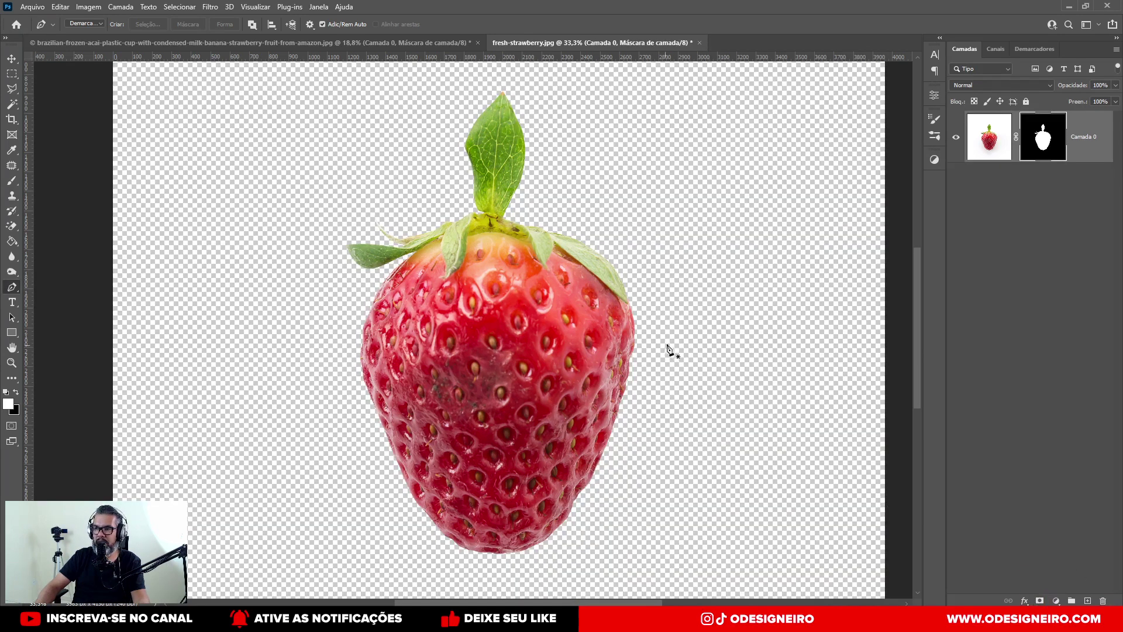
{"action": "key", "text": "ctrl+alt+shift+q"}
{"action": "left_click", "coordinate": [620, 169]}
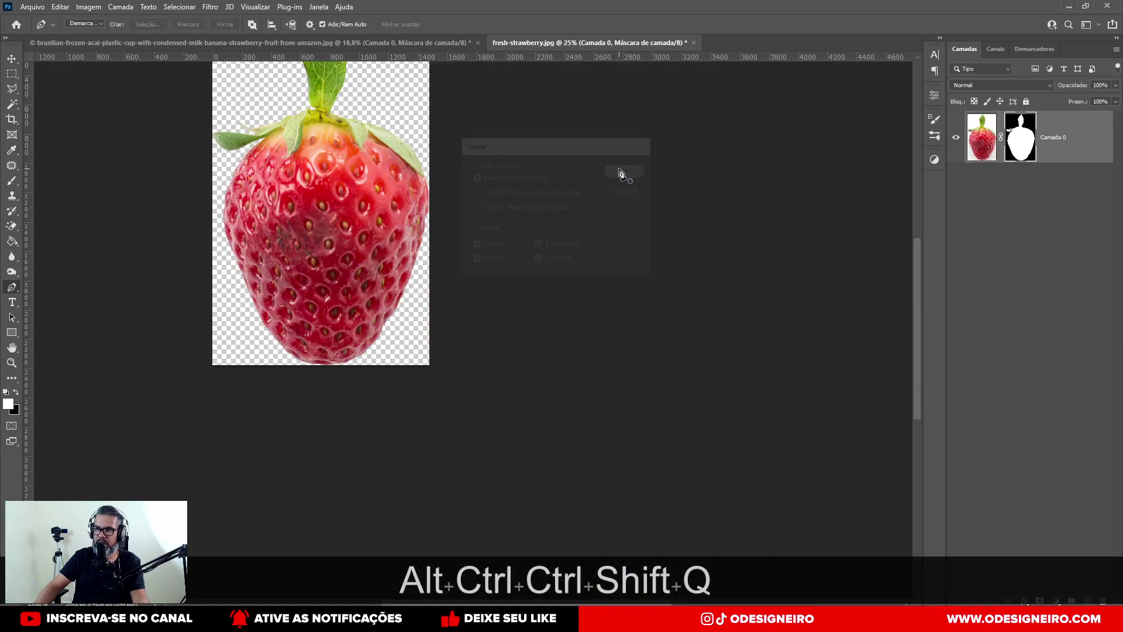
Step: Export the strawberry cutout for web as a transparent PNG-24 named moranguinho in the TUTORIAL ACAI folder
{"action": "key", "text": "ctrl+alt+shift+s"}
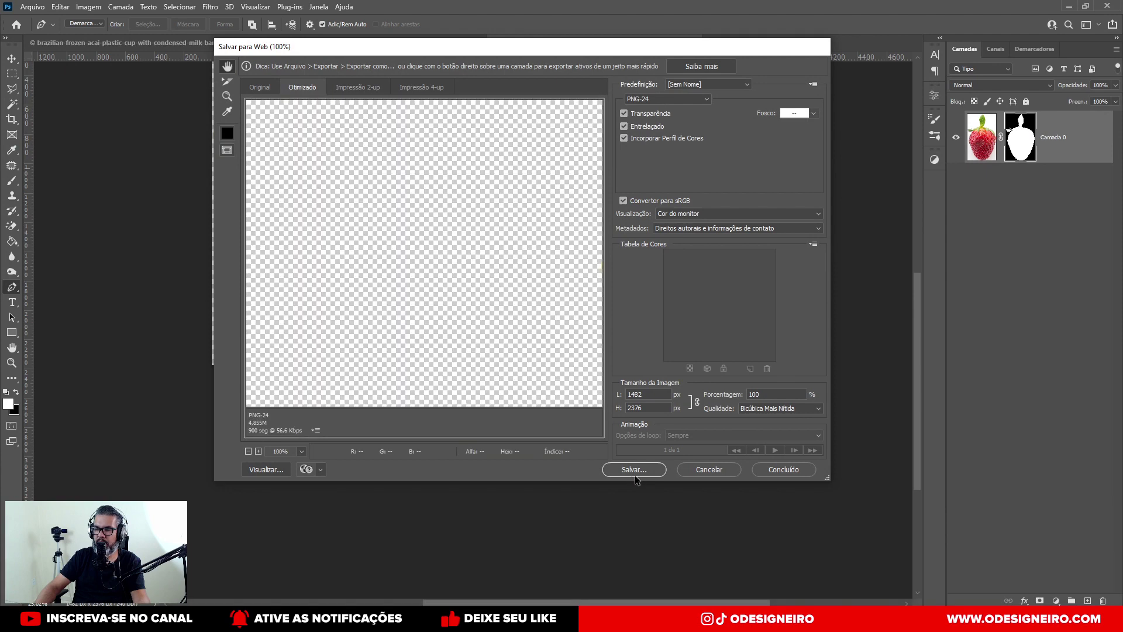
{"action": "left_click", "coordinate": [635, 474]}
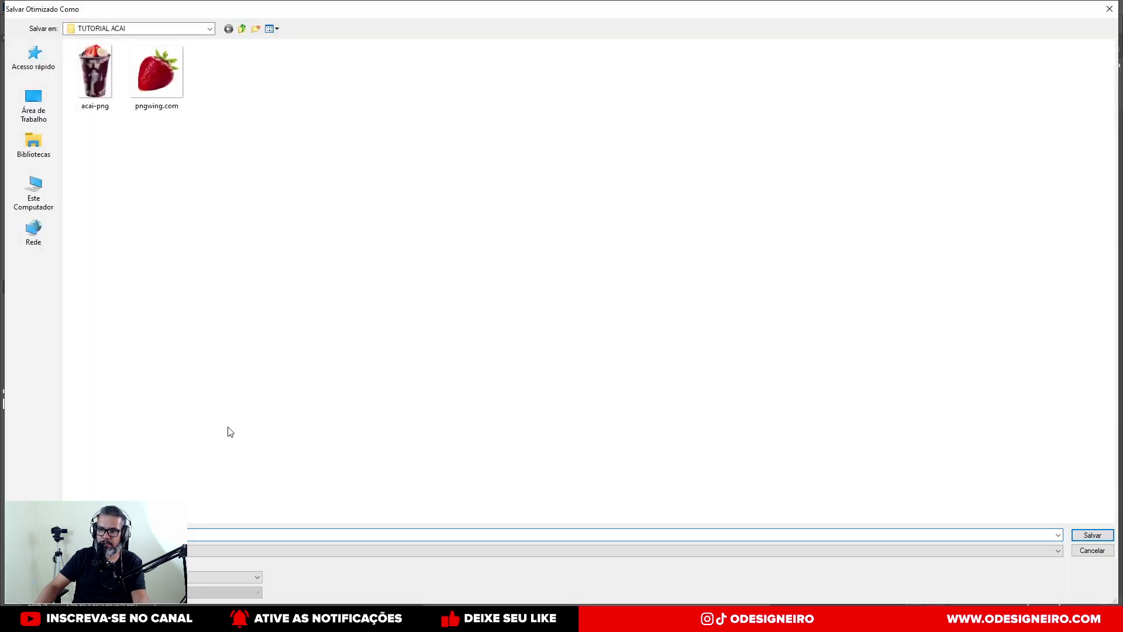
{"action": "type", "text": "moran"}
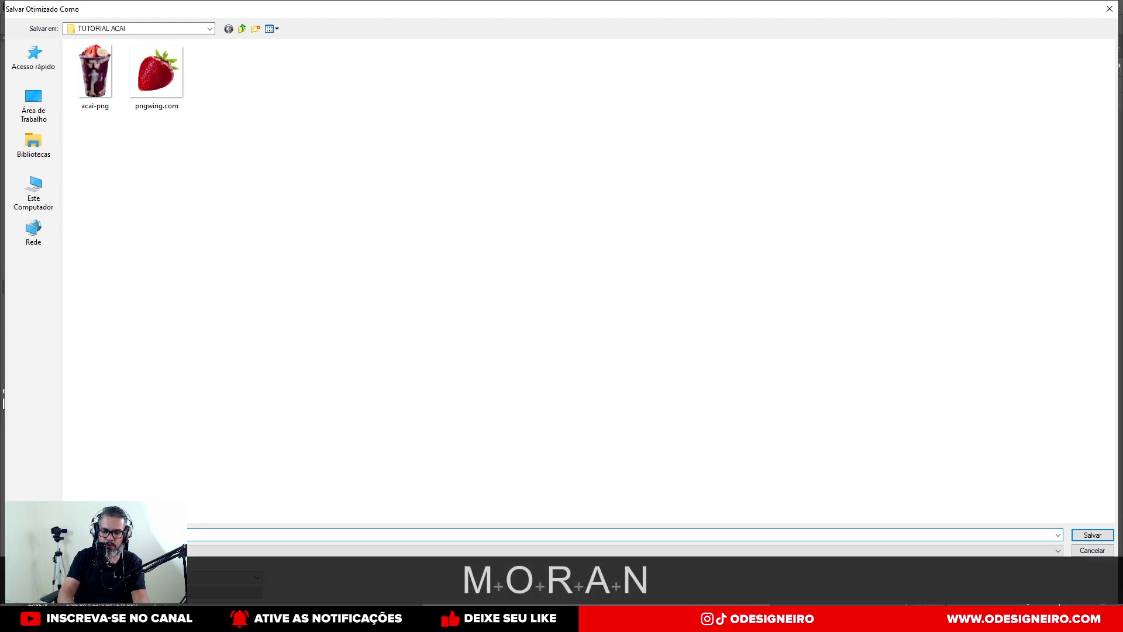
{"action": "type", "text": "u"}
{"action": "key", "text": "BackSpace"}
{"action": "type", "text": "gun"}
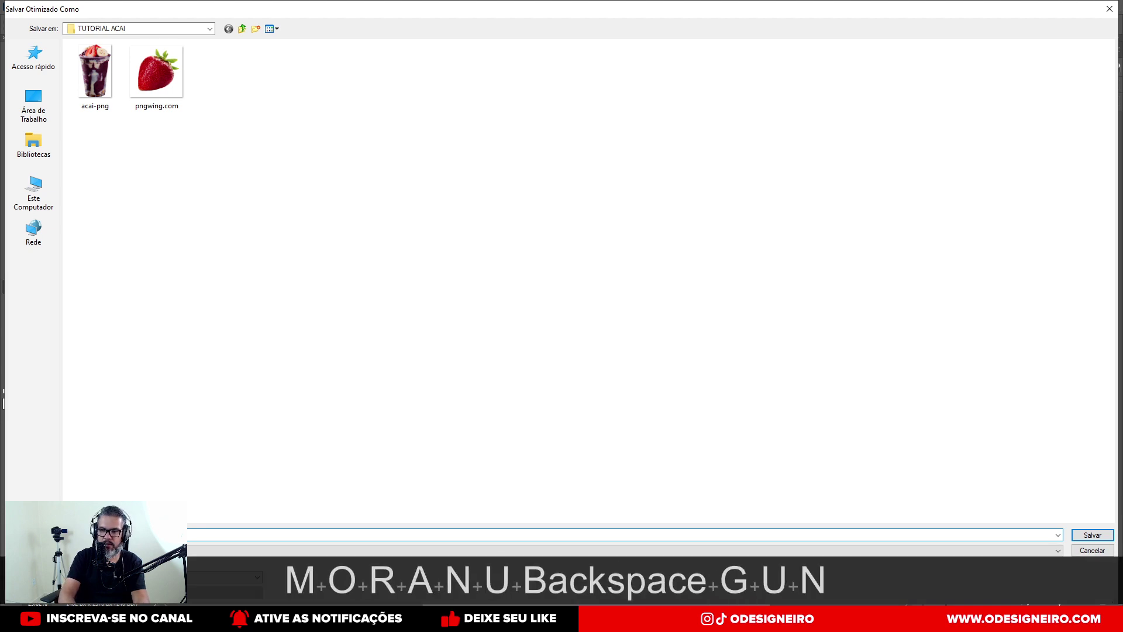
{"action": "key", "text": "BackSpace"}
{"action": "type", "text": "inho"}
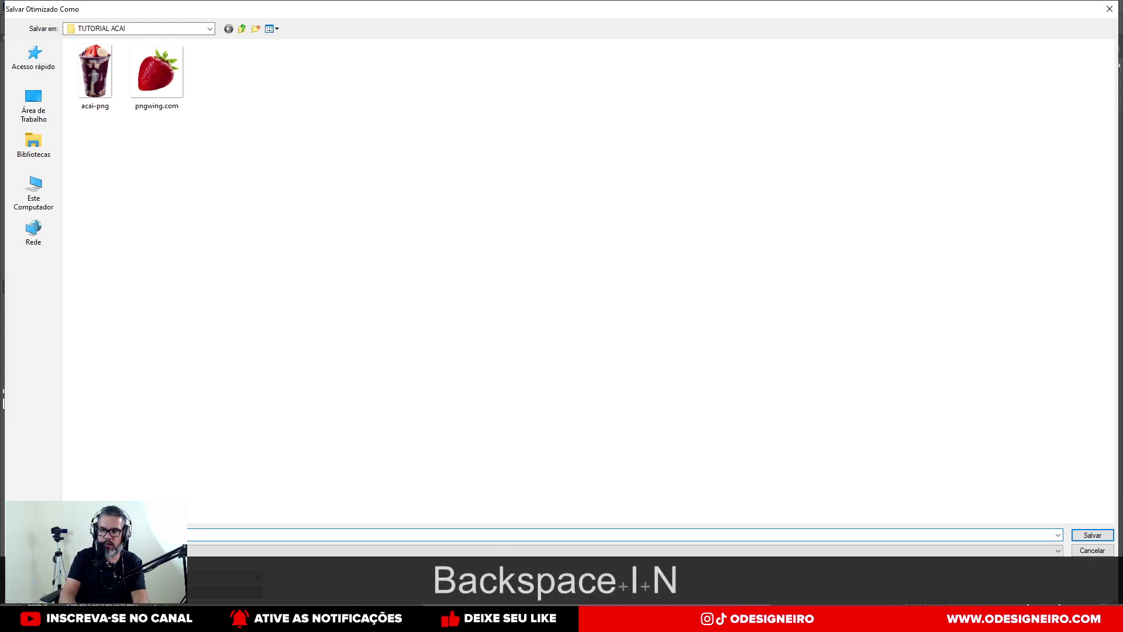
{"action": "key", "text": "Return"}
Step: Switch to CorelDRAW and, after trying several palette colours, fill the banner rectangle with purple C40 M100 Y0 K0
{"action": "key", "text": "alt+Tab"}
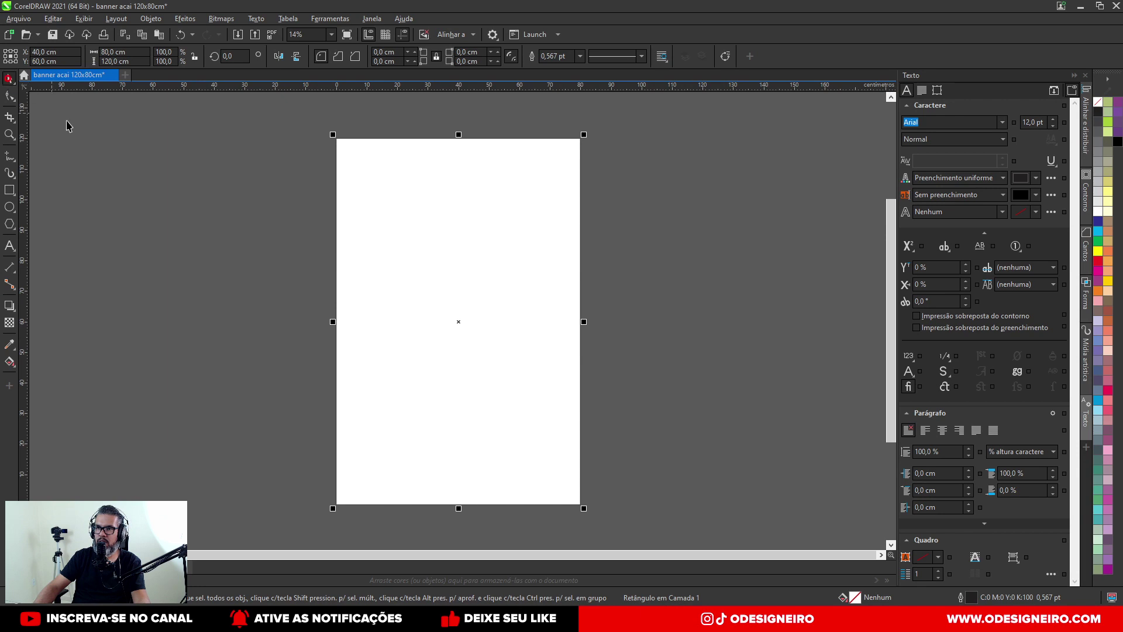
{"action": "key", "text": "Escape"}
{"action": "left_click", "coordinate": [392, 252]}
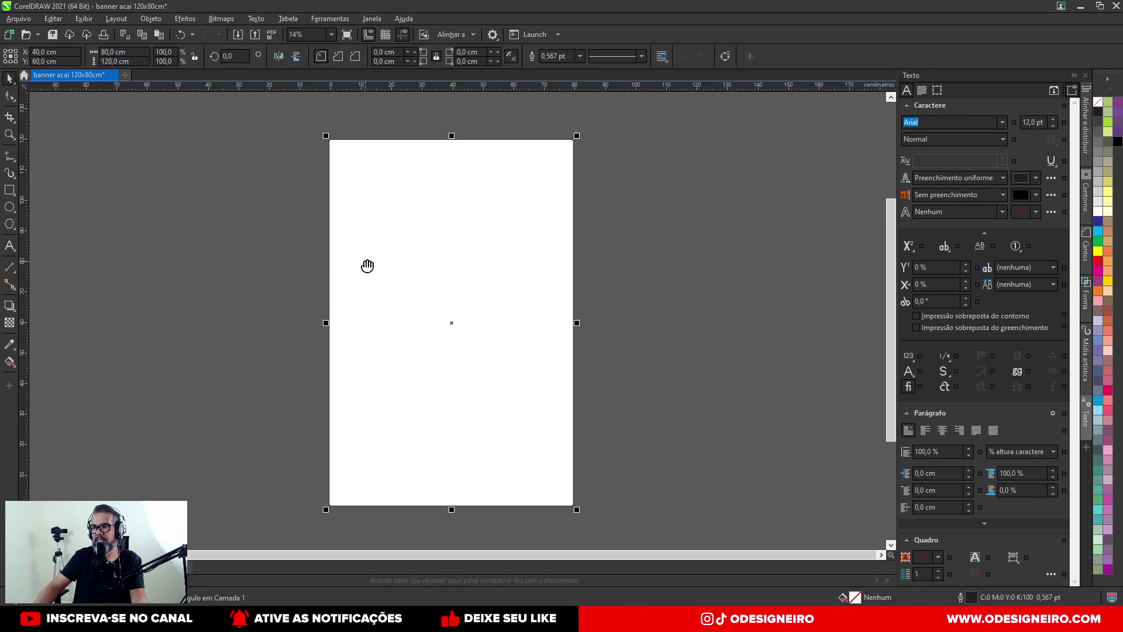
{"action": "left_click", "coordinate": [1100, 373]}
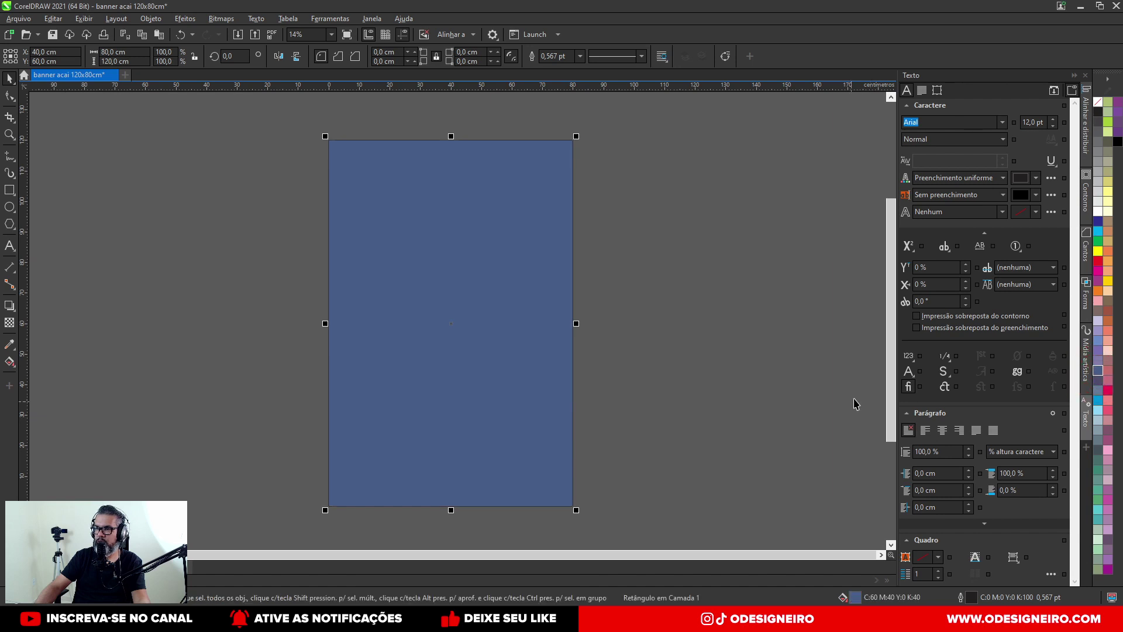
{"action": "left_click", "coordinate": [1097, 380]}
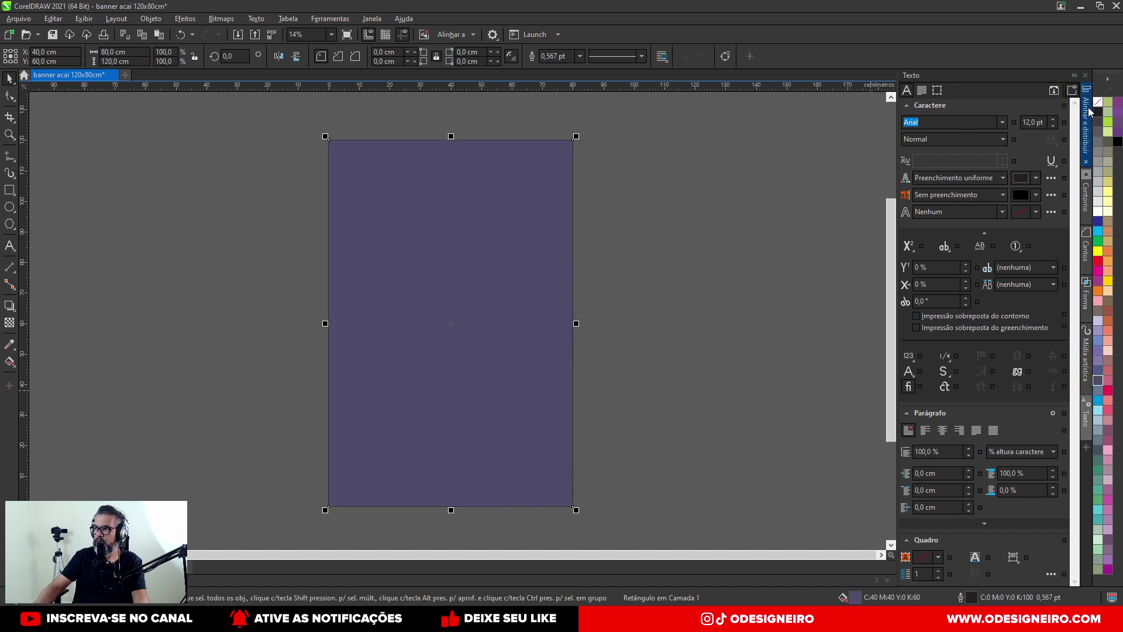
{"action": "left_click", "coordinate": [1107, 570]}
{"action": "left_click", "coordinate": [1106, 562]}
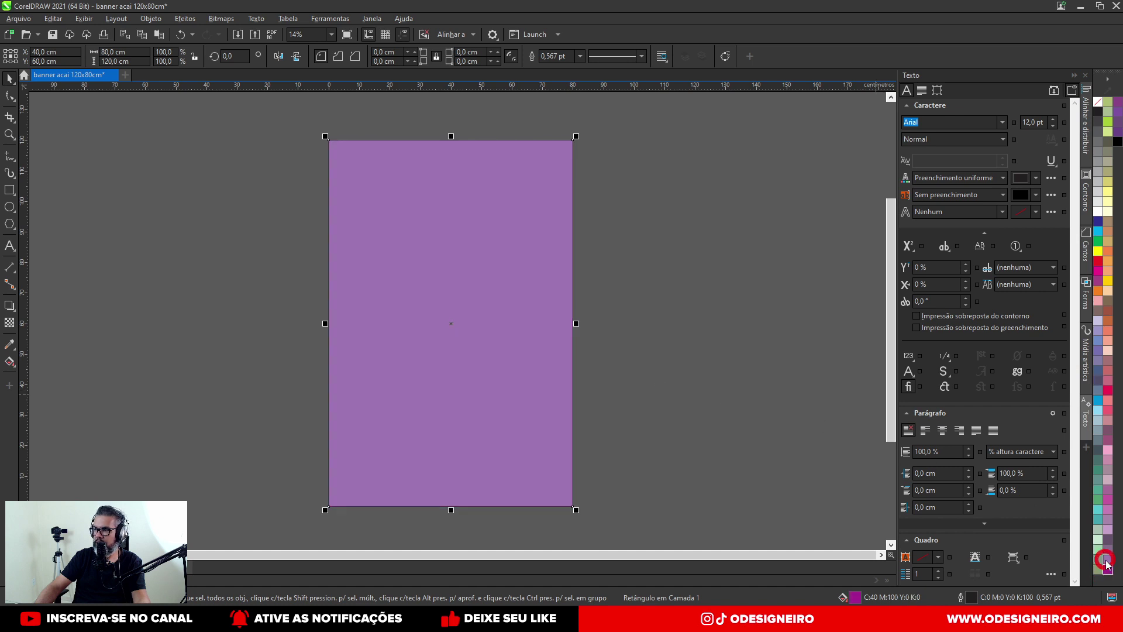
{"action": "left_click", "coordinate": [1107, 570]}
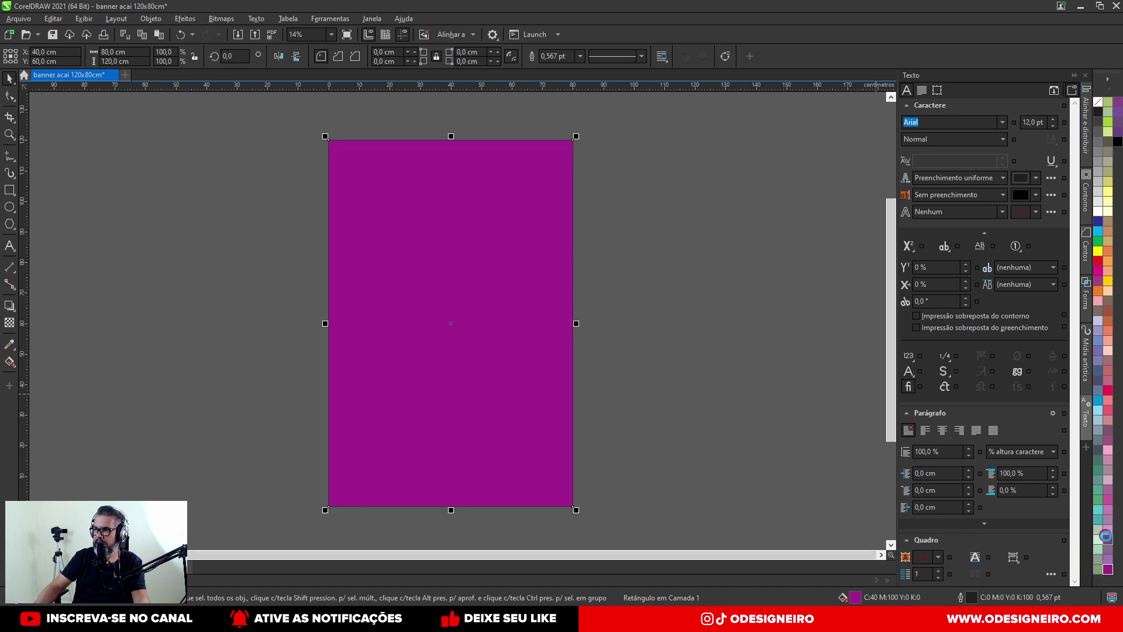
{"action": "left_click", "coordinate": [1108, 540]}
{"action": "left_click", "coordinate": [1109, 570]}
Step: Change the banner rectangle's fill to an elliptical gradient from purple to white
{"action": "double_click", "coordinate": [853, 597]}
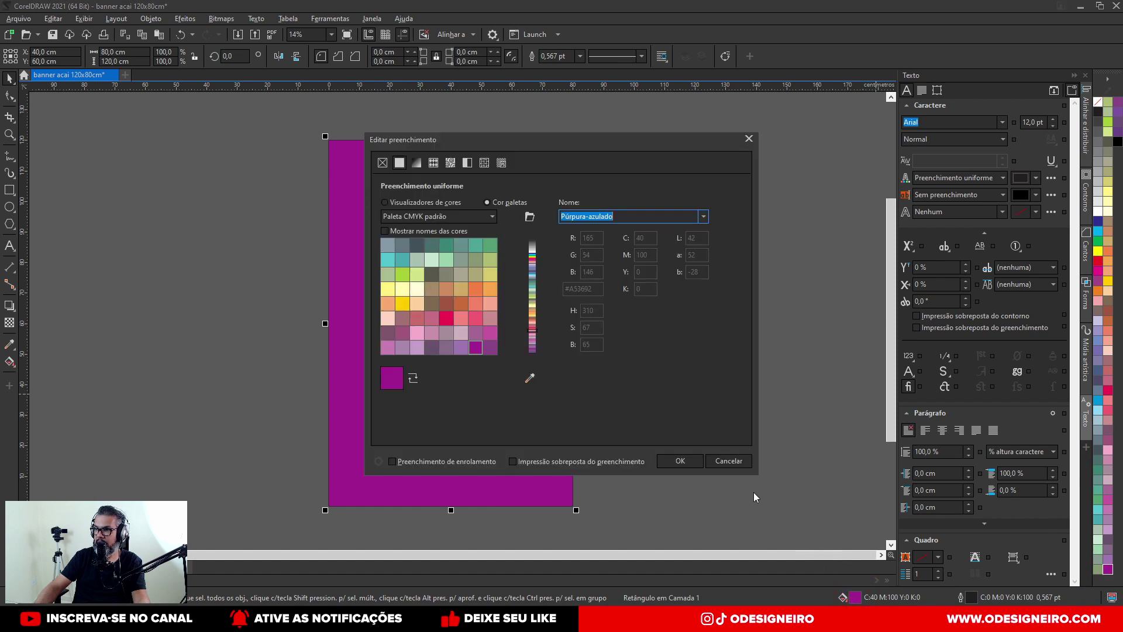
{"action": "left_click", "coordinate": [416, 163]}
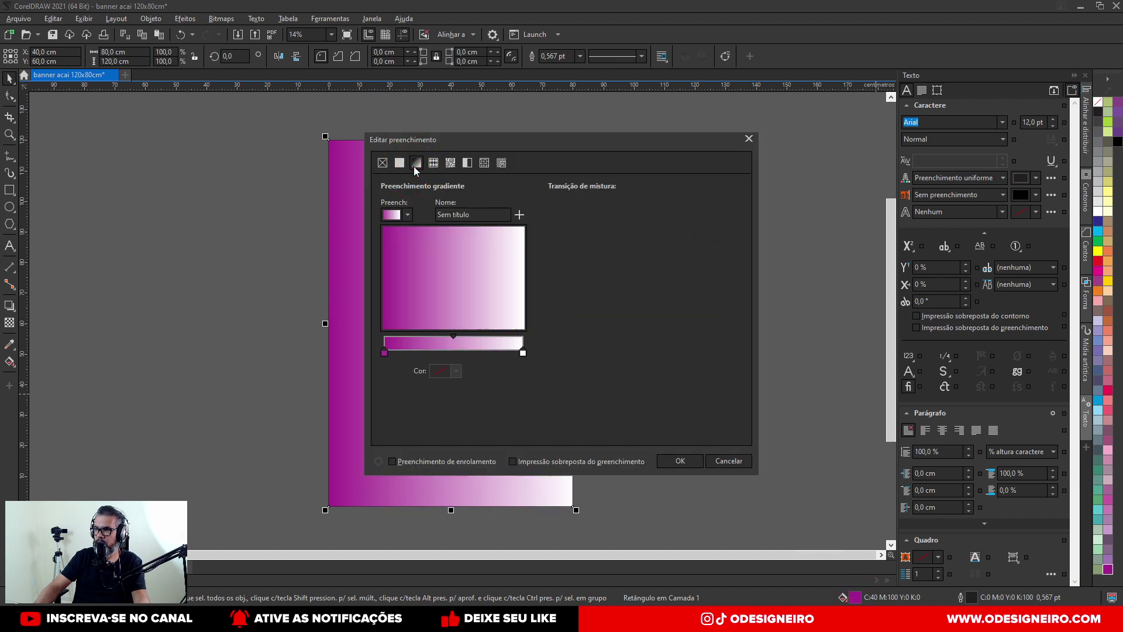
{"action": "left_click_drag", "start_coordinate": [456, 143], "coordinate": [657, 122]}
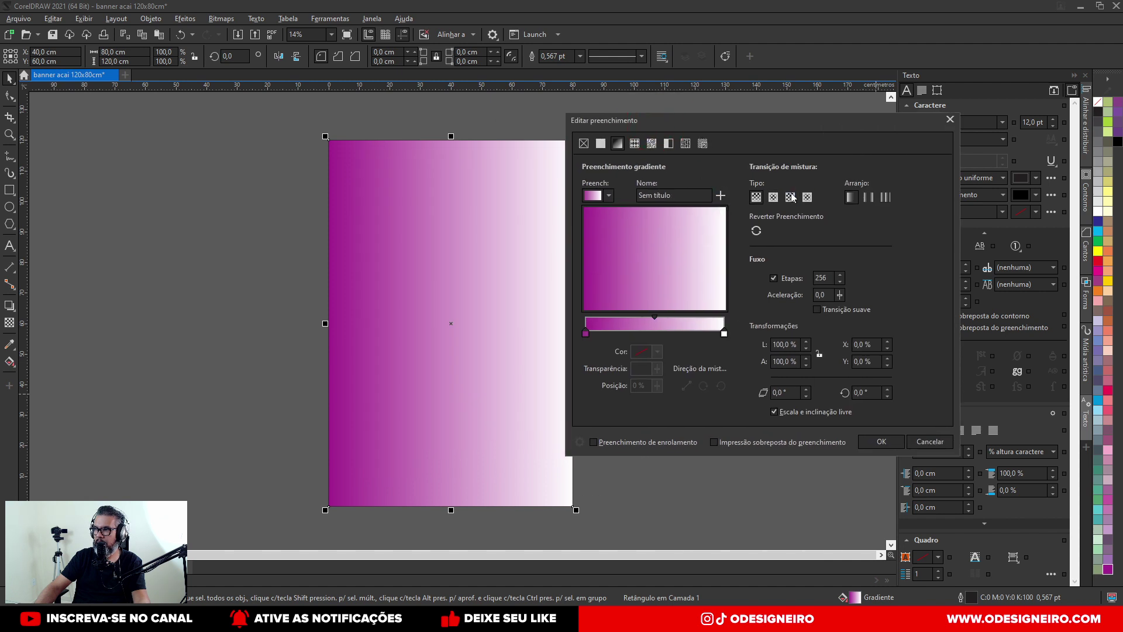
{"action": "left_click_drag", "start_coordinate": [745, 135], "coordinate": [815, 142]}
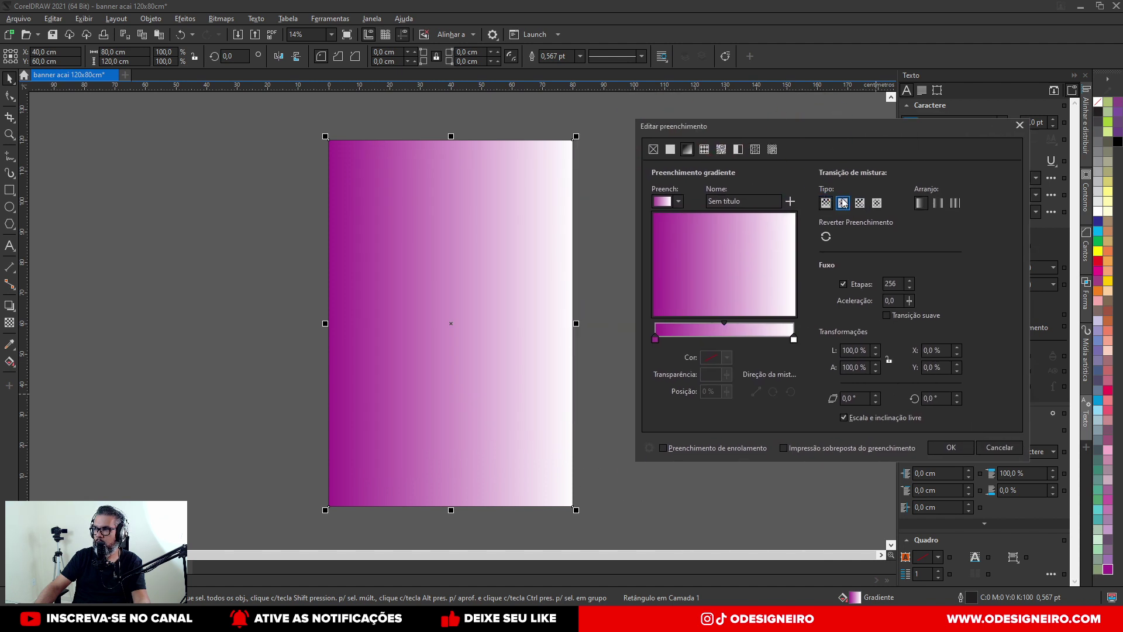
{"action": "left_click", "coordinate": [843, 202]}
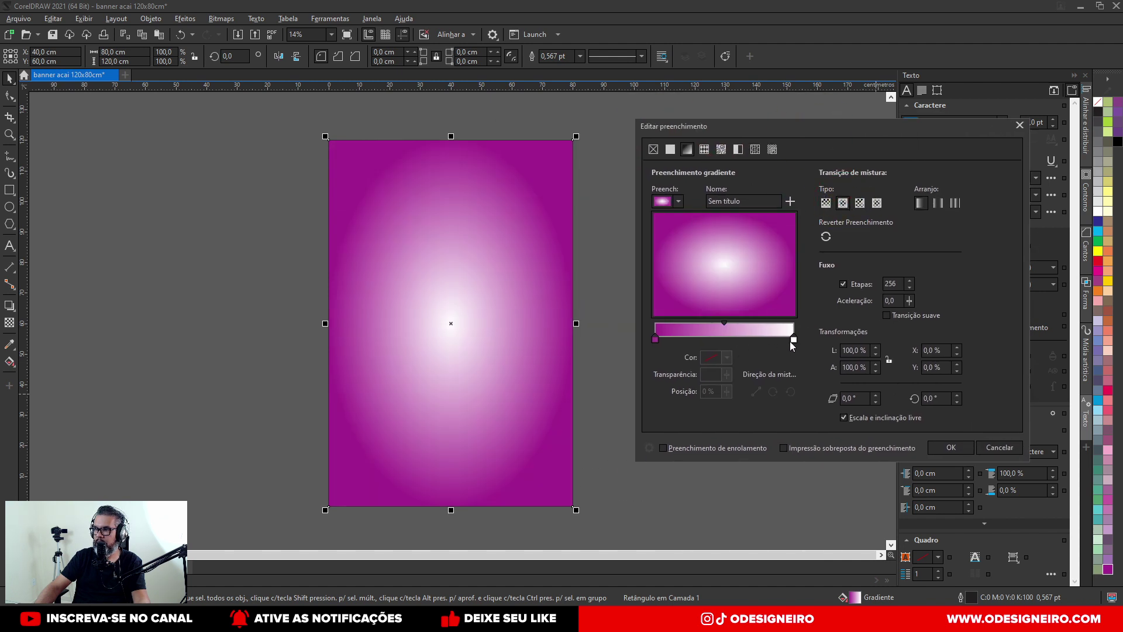
Step: Set the gradient's outer colour to C40 M100 Y0 K56 and move its centre to X 1%, Y 42%
{"action": "left_click", "coordinate": [655, 340]}
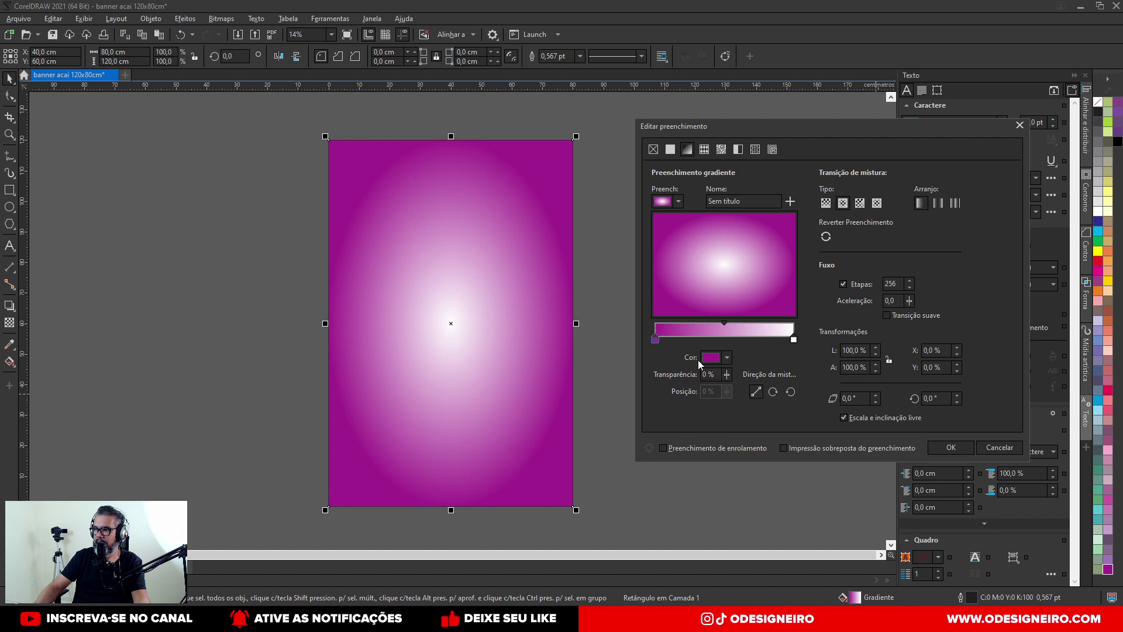
{"action": "left_click", "coordinate": [727, 358]}
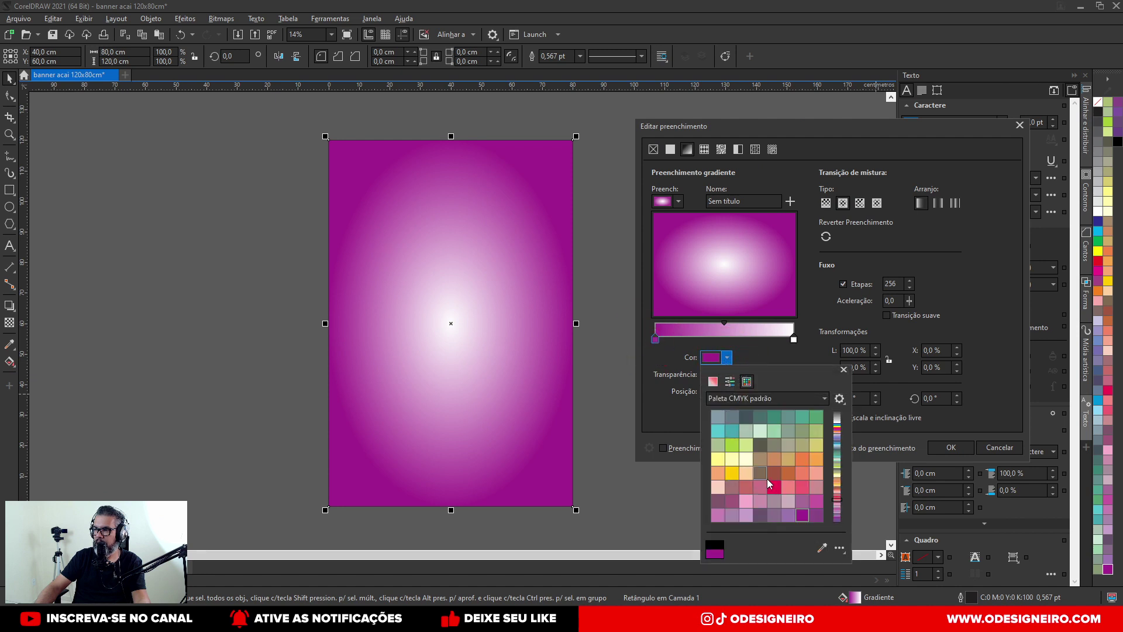
{"action": "left_click", "coordinate": [730, 381]}
{"action": "left_click_drag", "start_coordinate": [753, 466], "coordinate": [777, 466]}
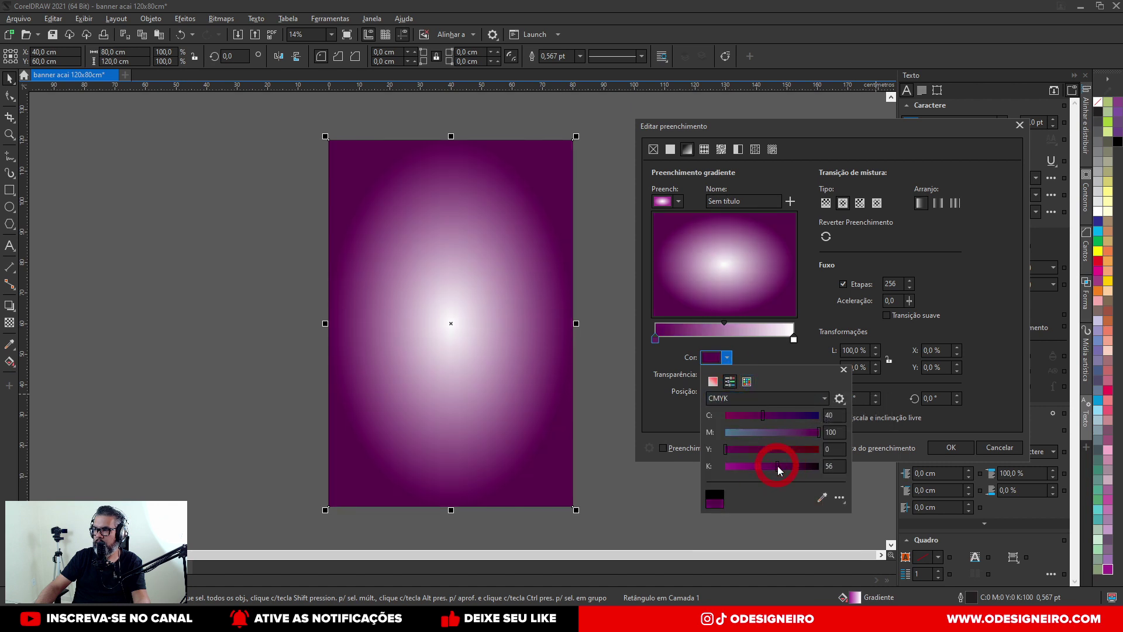
{"action": "left_click", "coordinate": [964, 304]}
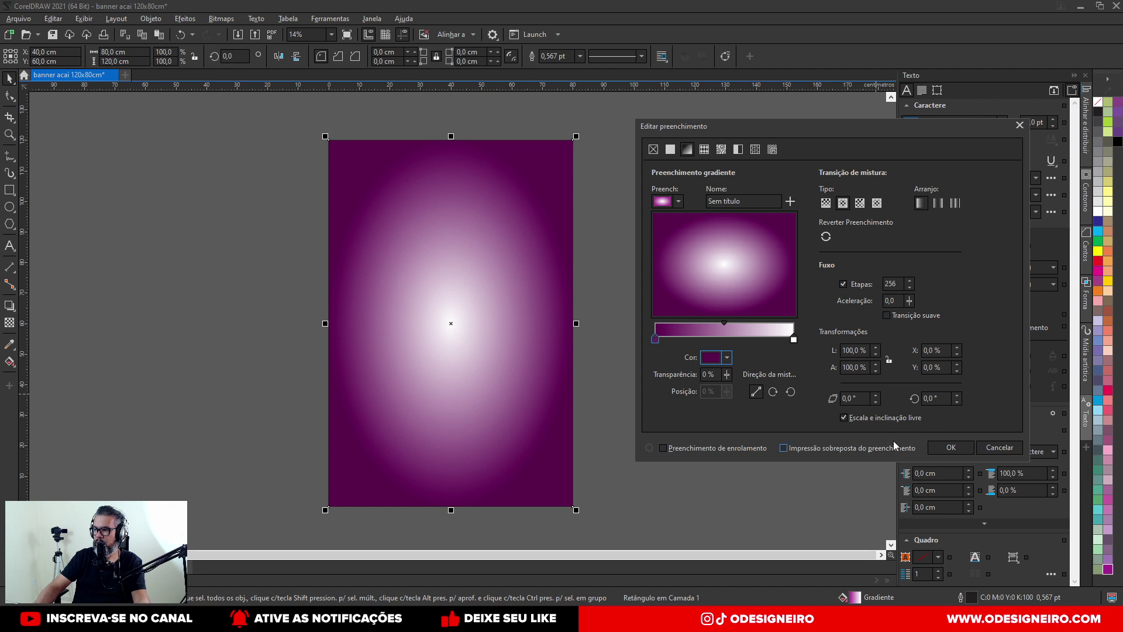
{"action": "left_click_drag", "start_coordinate": [776, 267], "coordinate": [727, 221]}
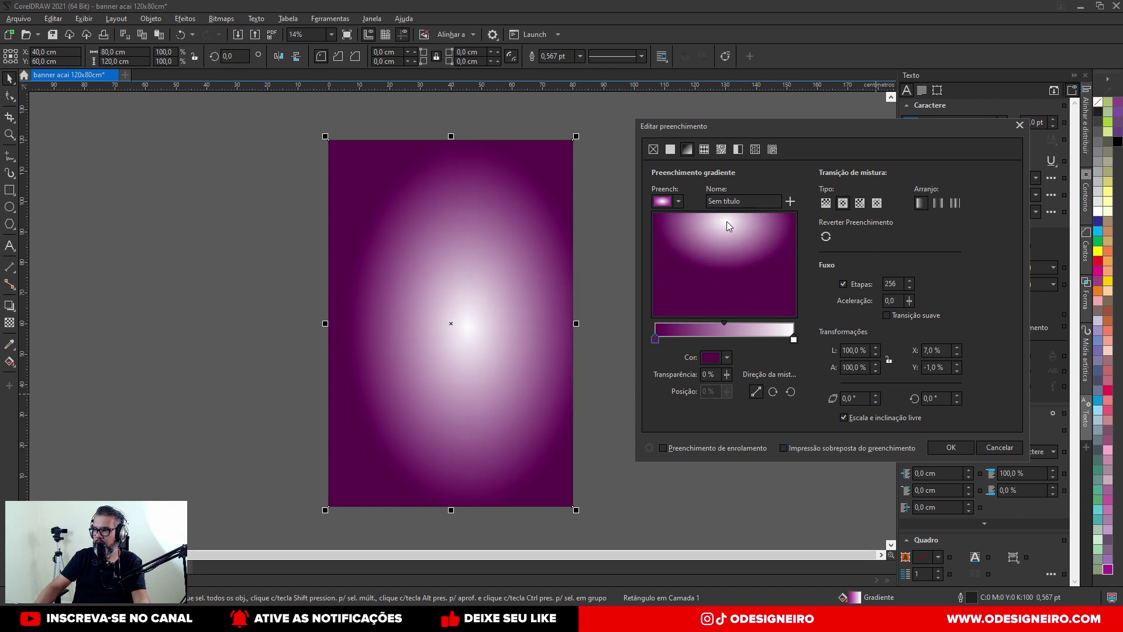
Step: Replace the gradient's white centre with purple sampled from the banner, lightened to C62 M100 Y36 K20
{"action": "left_click", "coordinate": [793, 339]}
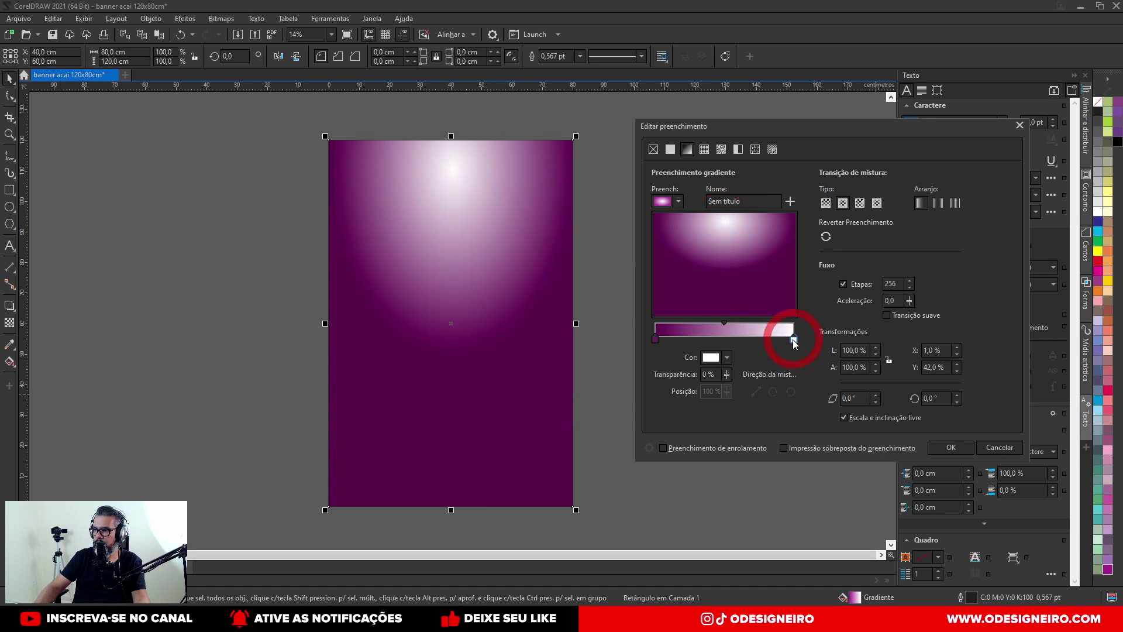
{"action": "left_click", "coordinate": [727, 358]}
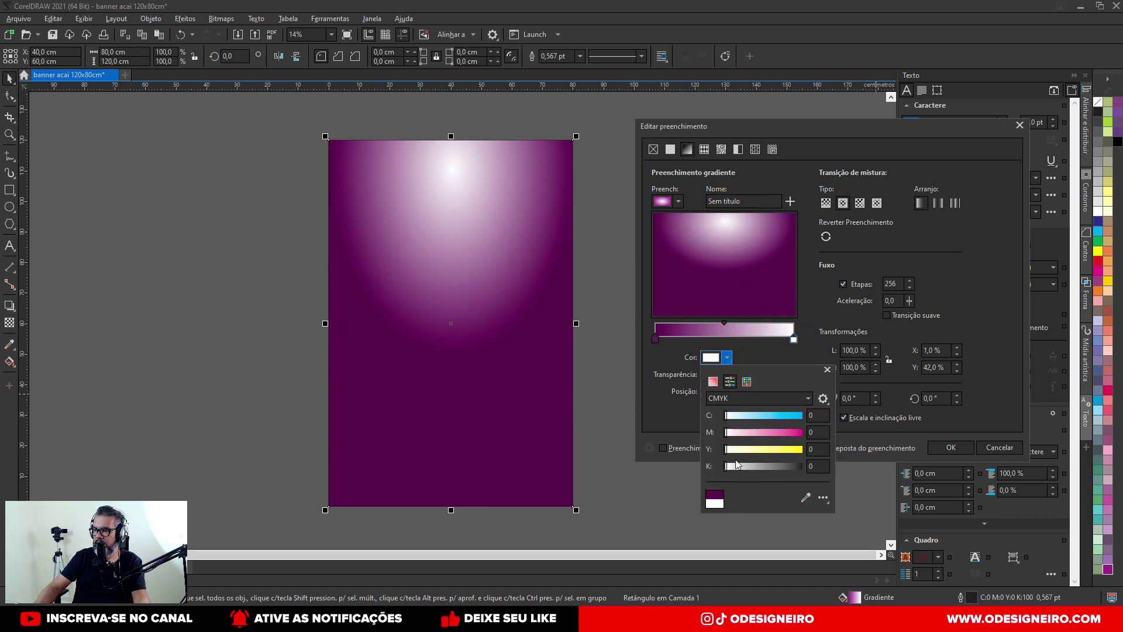
{"action": "left_click", "coordinate": [806, 498]}
{"action": "left_click", "coordinate": [491, 483]}
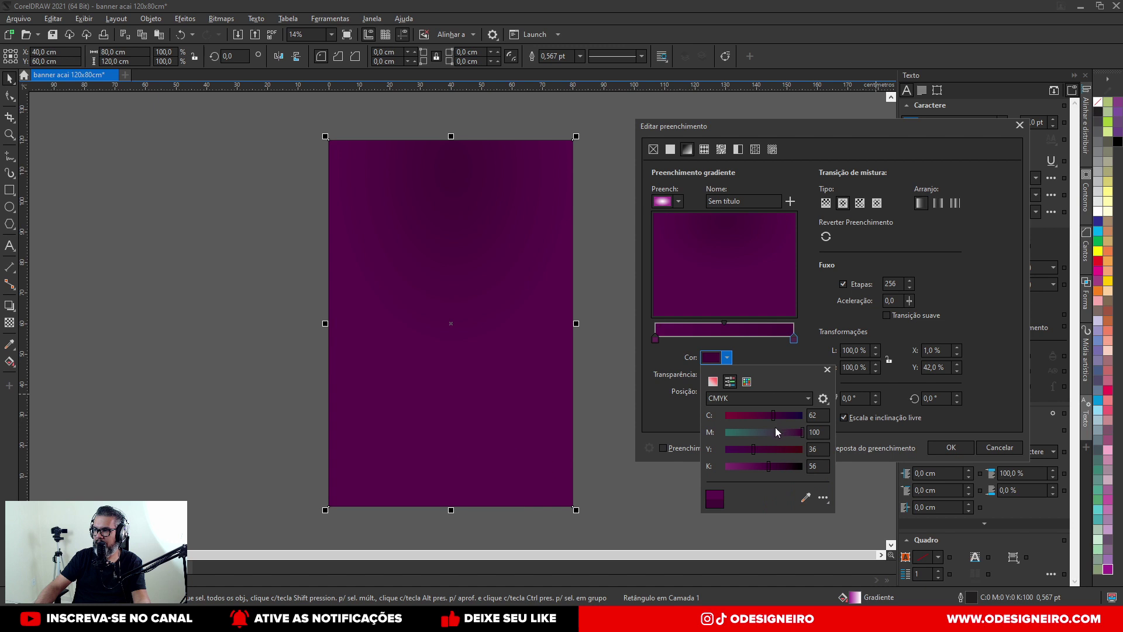
{"action": "left_click_drag", "start_coordinate": [764, 462], "coordinate": [743, 465]}
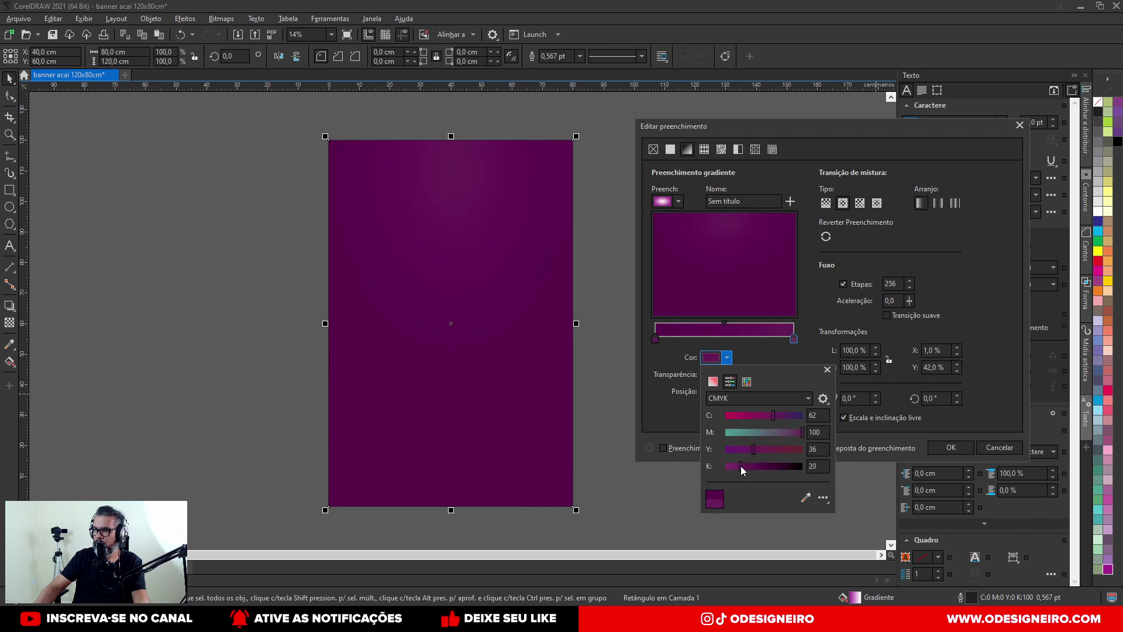
{"action": "left_click", "coordinate": [722, 271]}
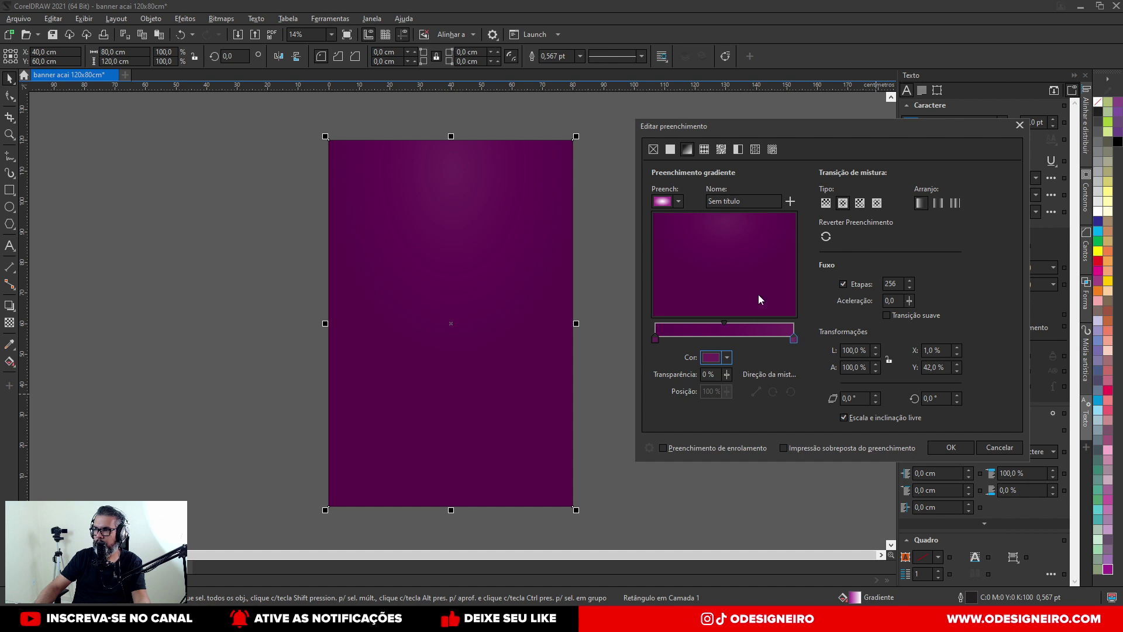
Step: Move the gradient's centre to X -1%, Y 27%, set its steps to 256 and apply the fill
{"action": "left_click", "coordinate": [723, 240]}
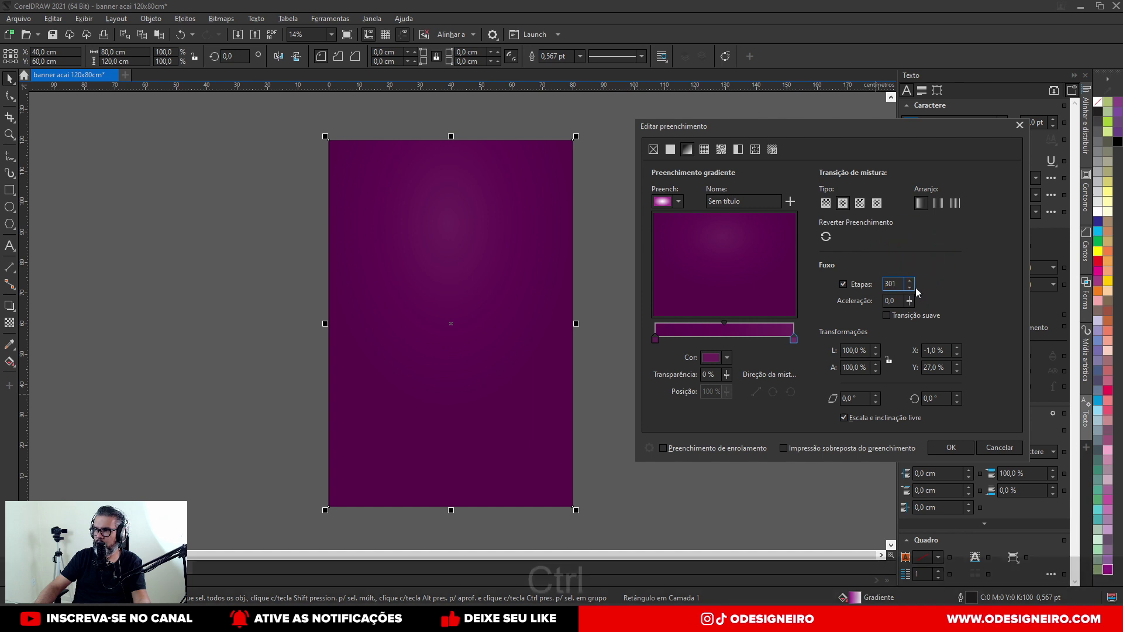
{"action": "key", "text": "ctrl+z"}
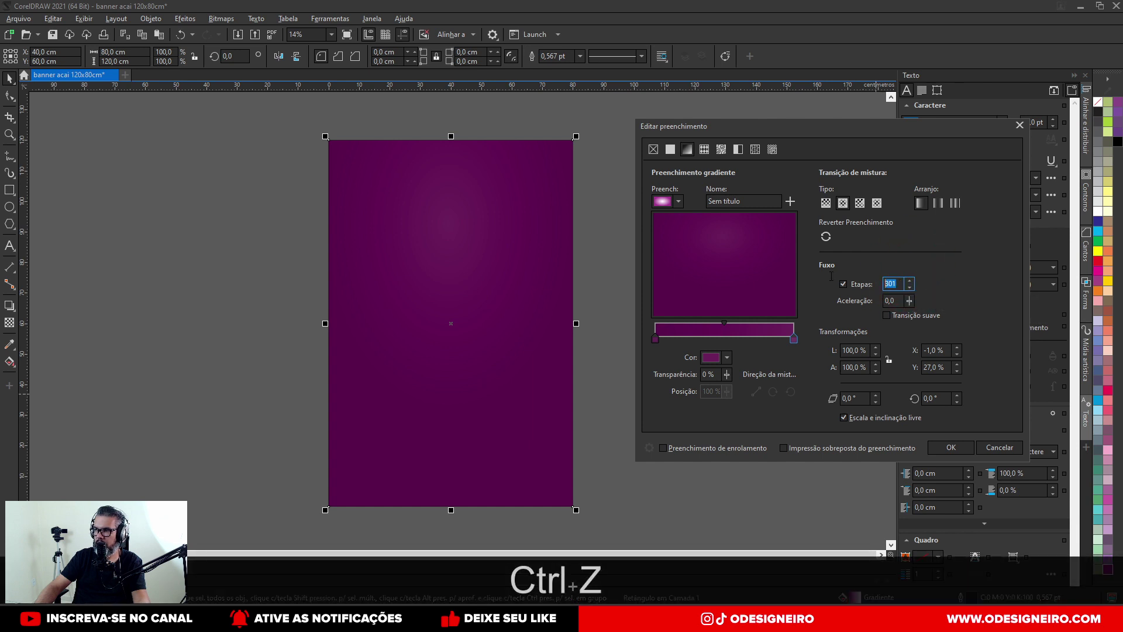
{"action": "type", "text": "256"}
{"action": "key", "text": "Return"}
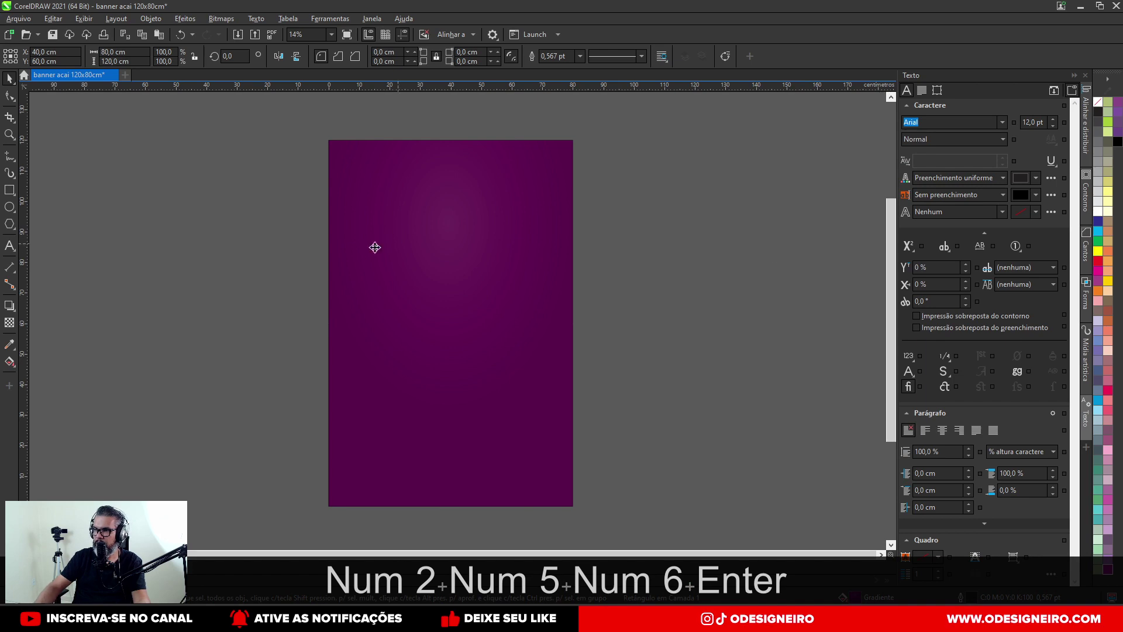
{"action": "key", "text": "F4"}
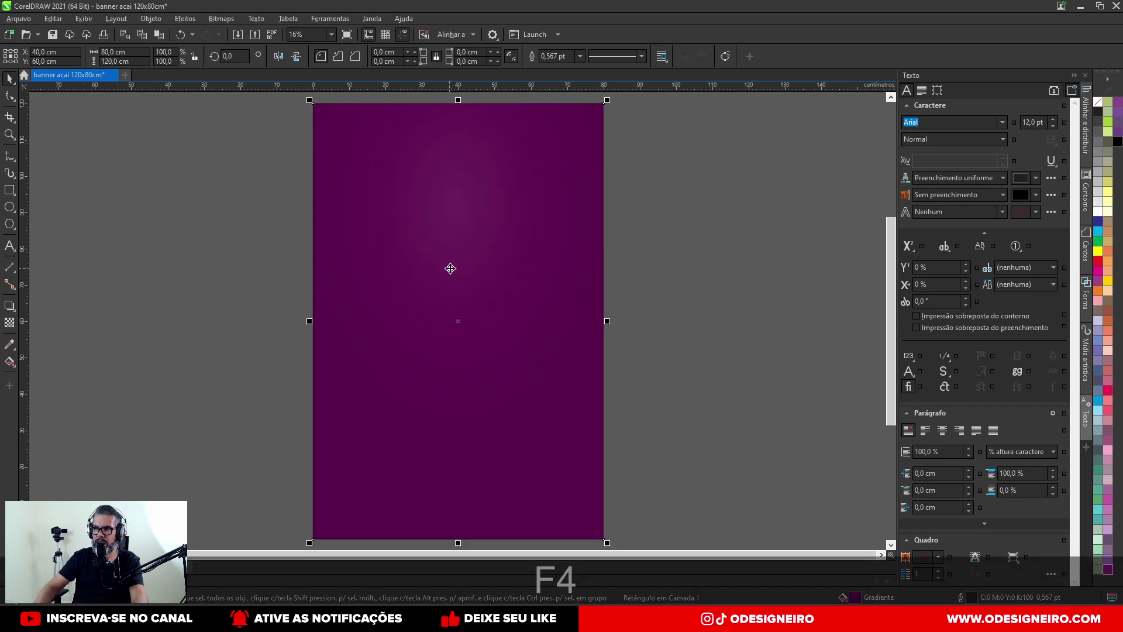
Step: Start an import and open the TUTORIAL ACAI folder on the desktop
{"action": "left_click", "coordinate": [249, 286]}
{"action": "key", "text": "ctrl+i"}
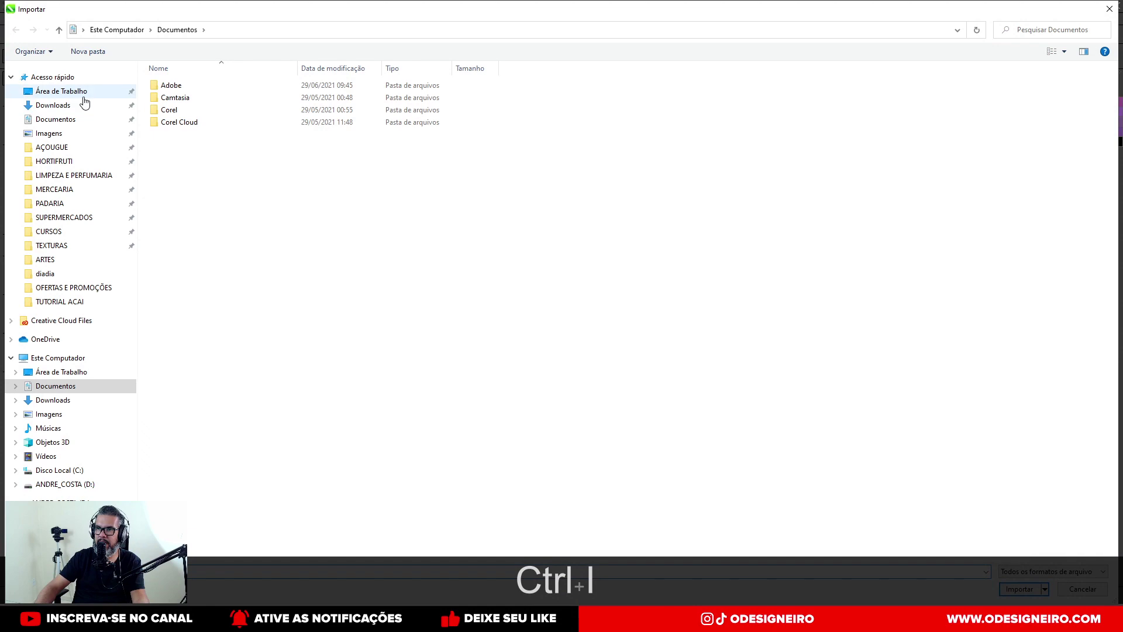
{"action": "left_click", "coordinate": [84, 98]}
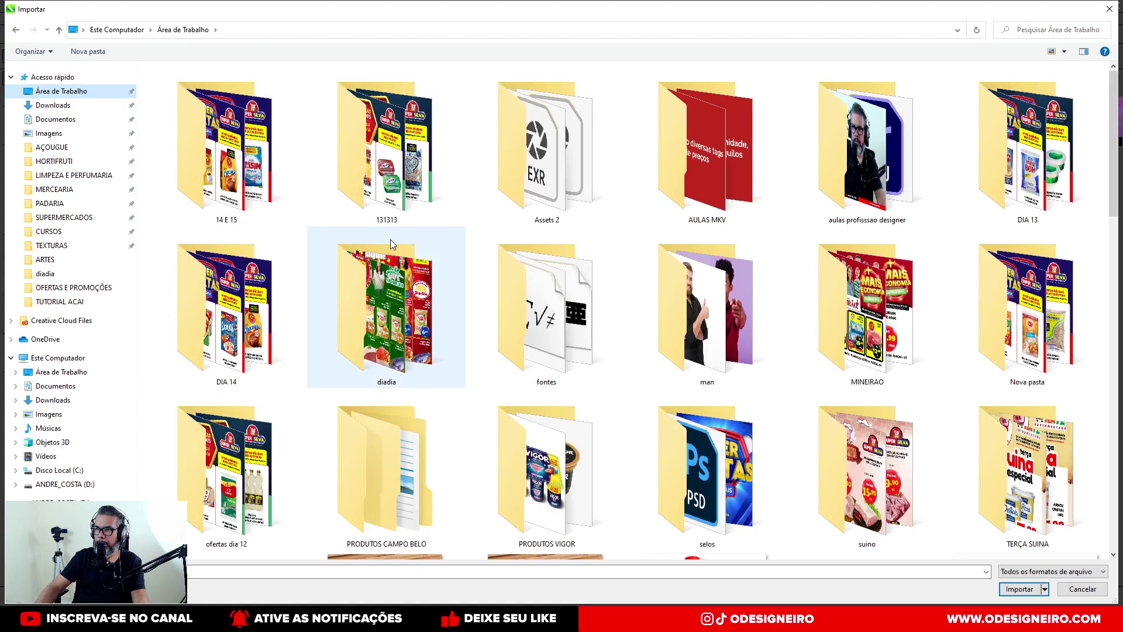
{"action": "scroll", "coordinate": [391, 240], "scroll_direction": "down", "scroll_amount": 5}
{"action": "scroll", "coordinate": [417, 339], "scroll_direction": "up", "scroll_amount": 5}
{"action": "scroll", "coordinate": [416, 339], "scroll_direction": "down", "scroll_amount": 5}
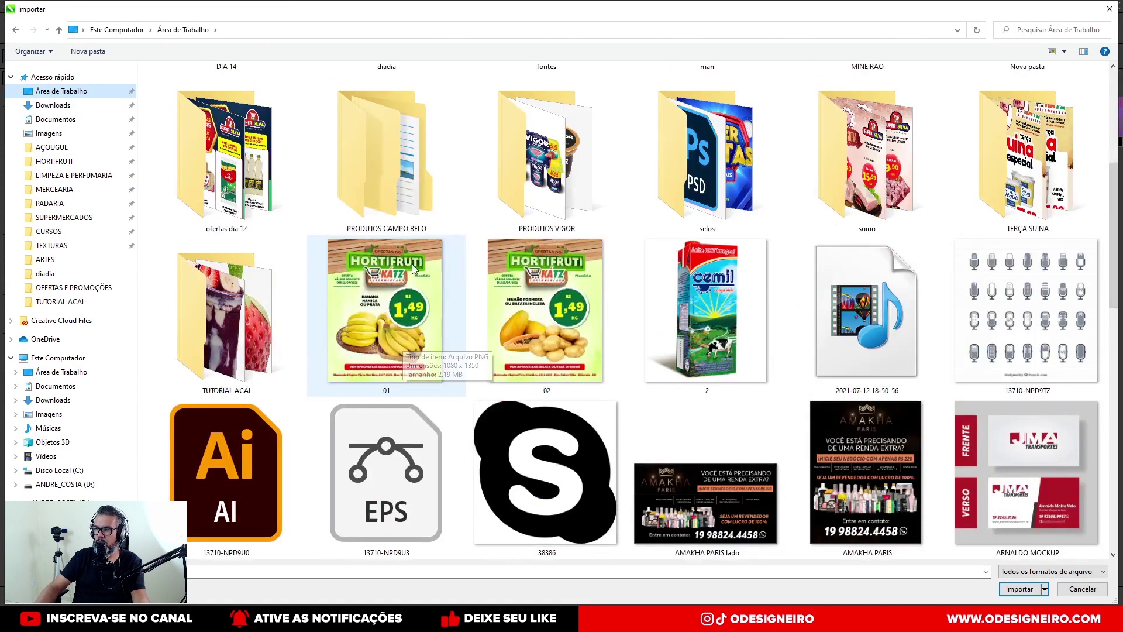
{"action": "double_click", "coordinate": [255, 351]}
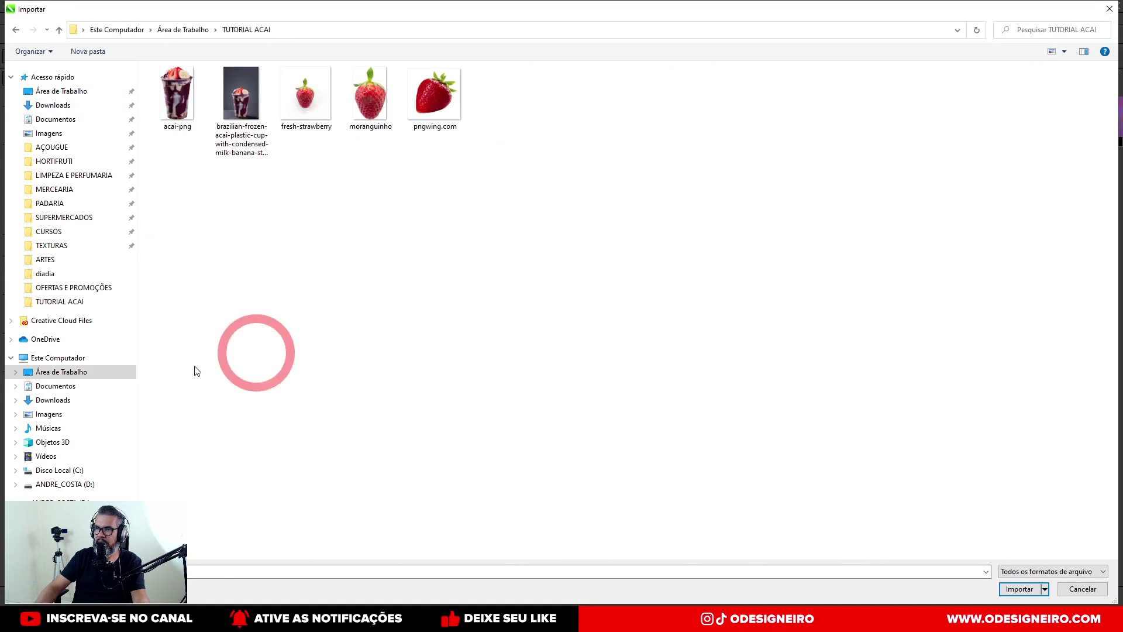
Step: Import the strawberry cutouts moranguinho and pngwing.com and place them side by side on the empty area right of the banner
{"action": "left_click", "coordinate": [182, 93]}
{"action": "left_click", "coordinate": [412, 110], "text": "ctrl"}
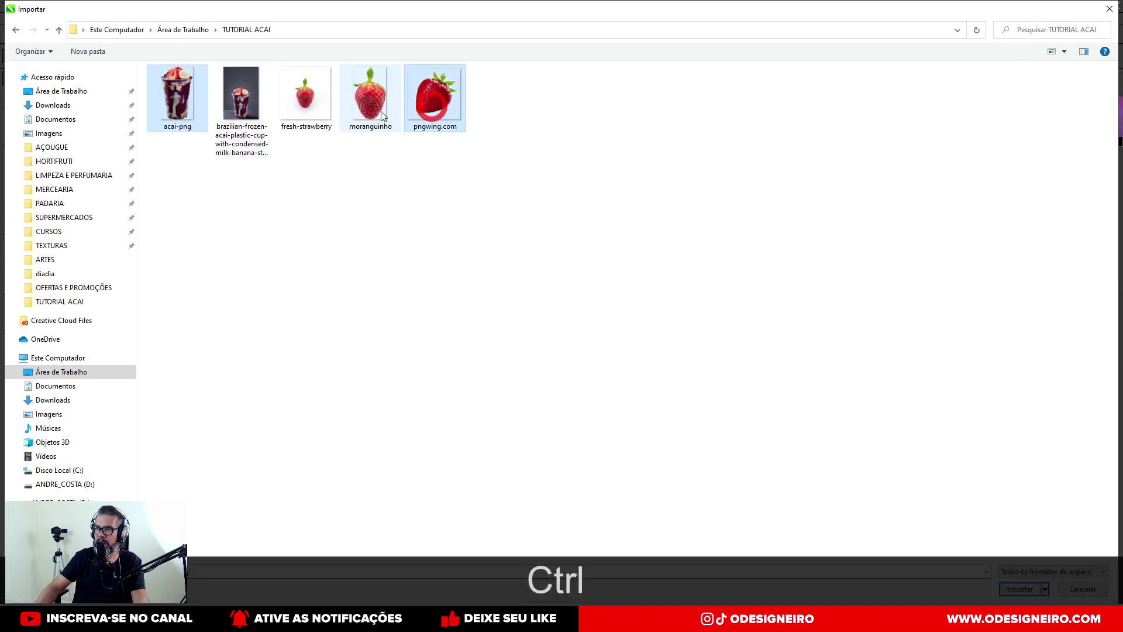
{"action": "left_click", "coordinate": [367, 116]}
{"action": "left_click", "coordinate": [432, 118], "text": "ctrl"}
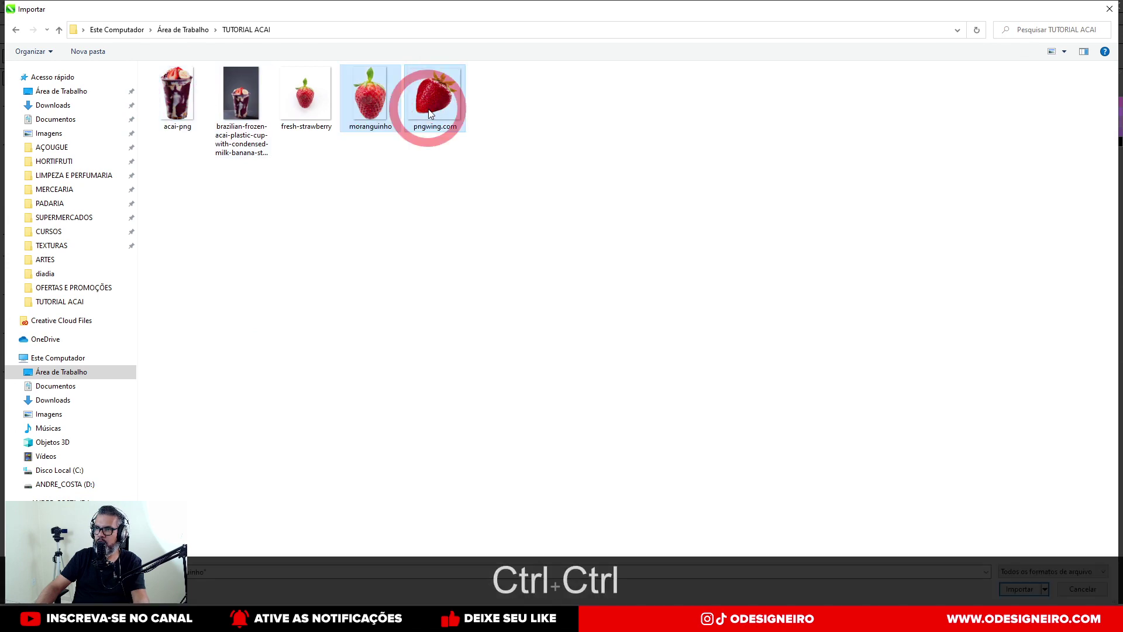
{"action": "key", "text": "Return"}
{"action": "left_click_drag", "start_coordinate": [636, 217], "coordinate": [733, 416]}
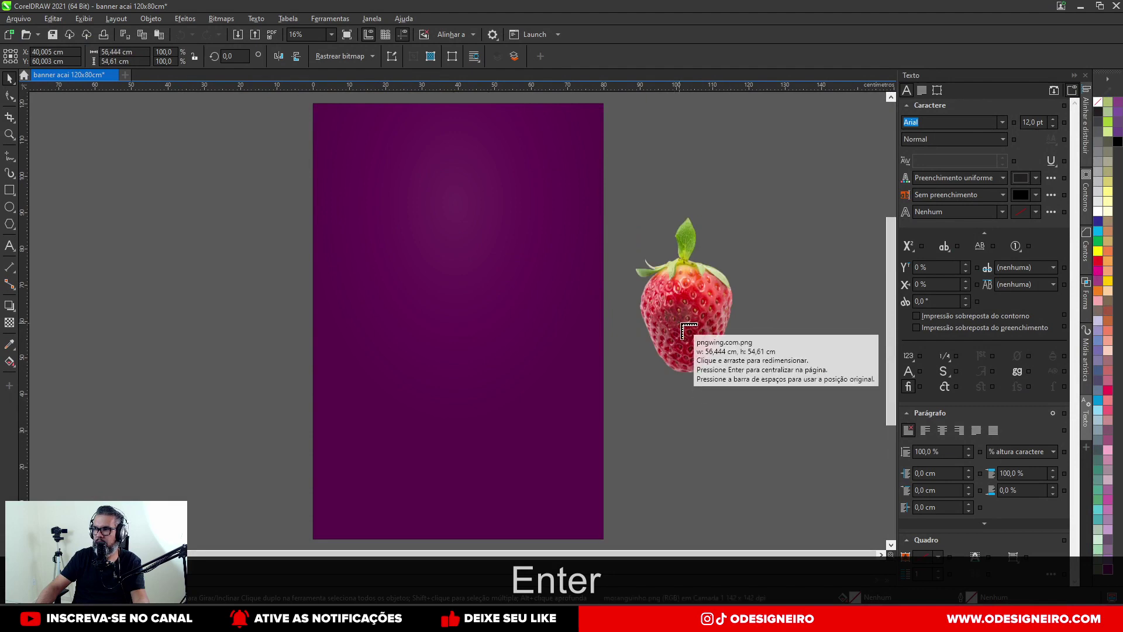
{"action": "left_click_drag", "start_coordinate": [684, 294], "coordinate": [816, 466]}
{"action": "left_click", "coordinate": [834, 365]}
Step: Import the acai-png cup at about 37.8 × 60.7 cm and place it centred on the lower half of the banner
{"action": "key", "text": "ctrl+i"}
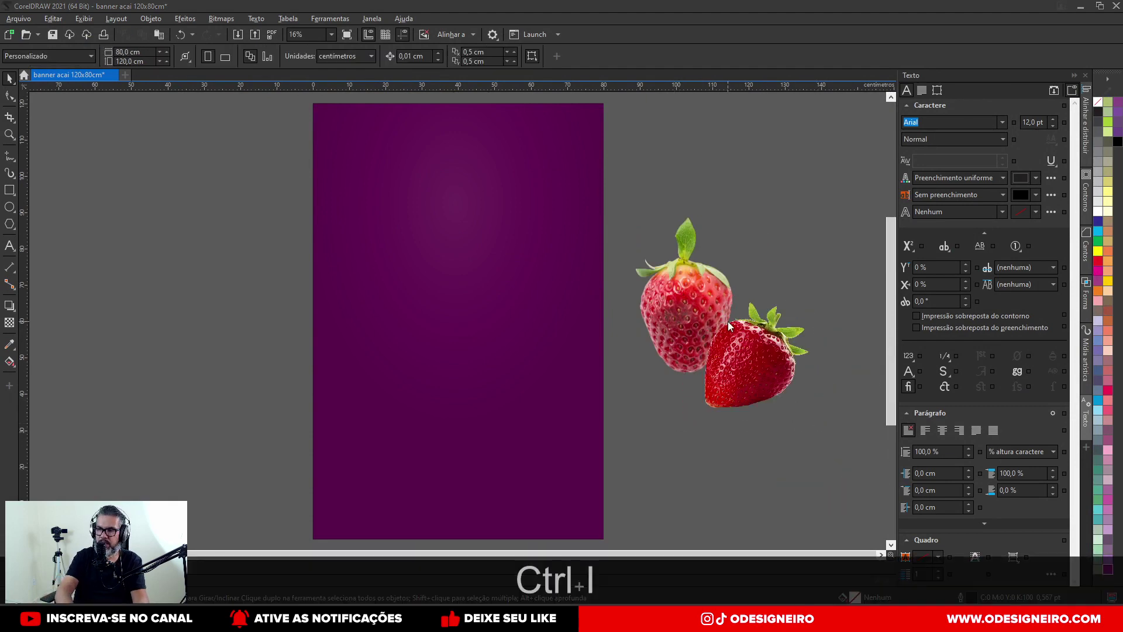
{"action": "double_click", "coordinate": [175, 99]}
{"action": "left_click_drag", "start_coordinate": [220, 229], "coordinate": [365, 457]}
{"action": "scroll", "coordinate": [379, 294], "scroll_direction": "down", "scroll_amount": 1}
{"action": "left_click_drag", "start_coordinate": [300, 273], "coordinate": [453, 324]}
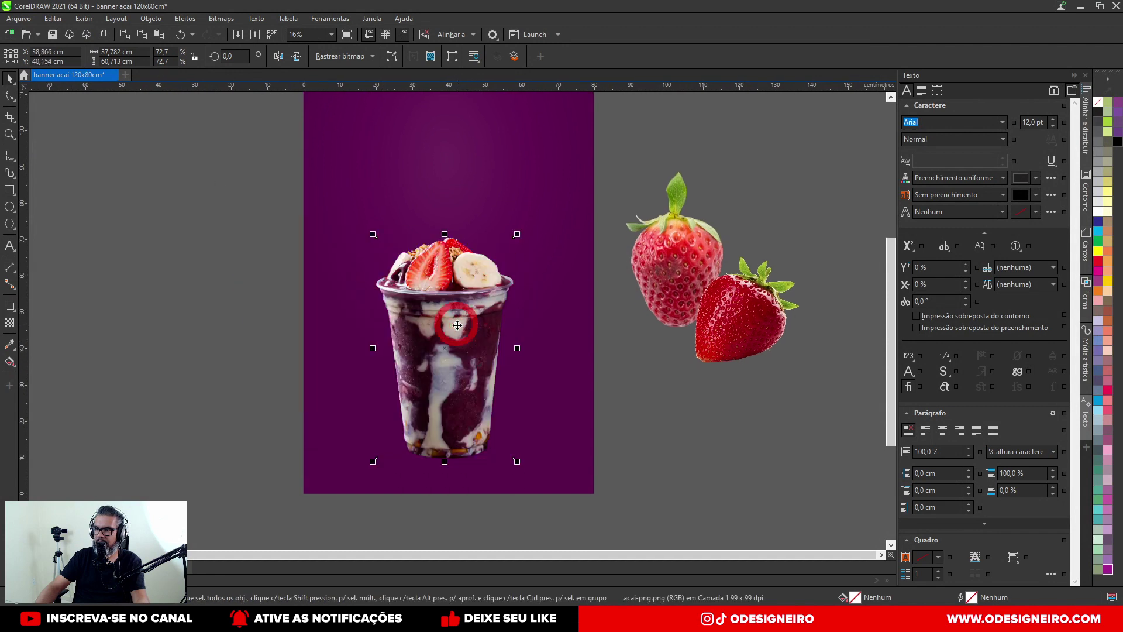
{"action": "left_click_drag", "start_coordinate": [572, 230], "coordinate": [570, 232]}
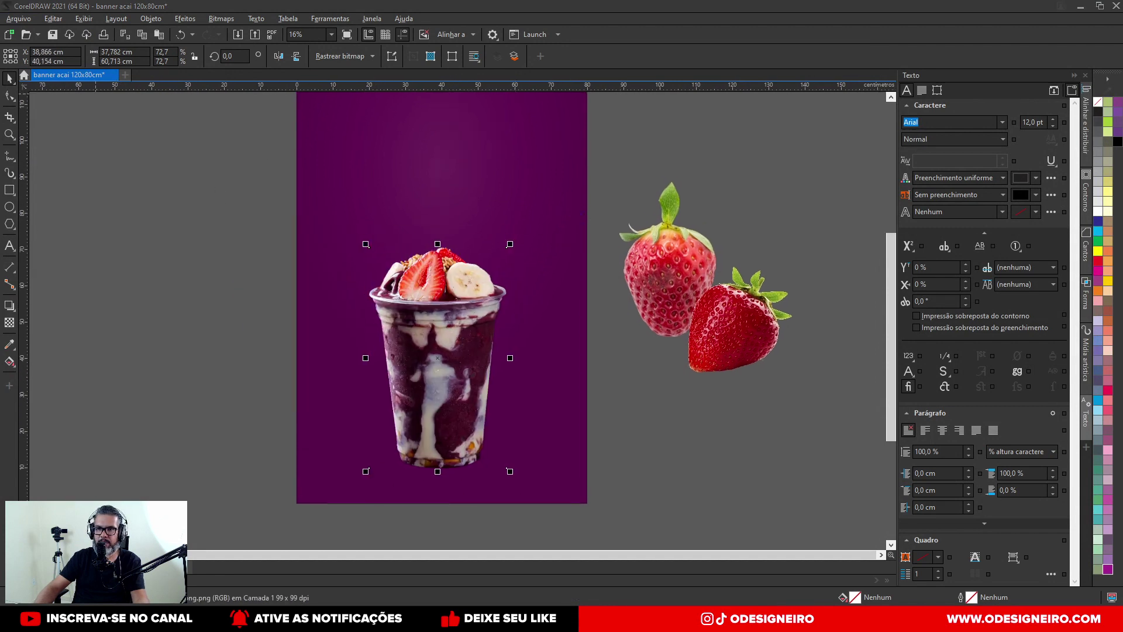
{"action": "left_click_drag", "start_coordinate": [438, 284], "coordinate": [420, 338]}
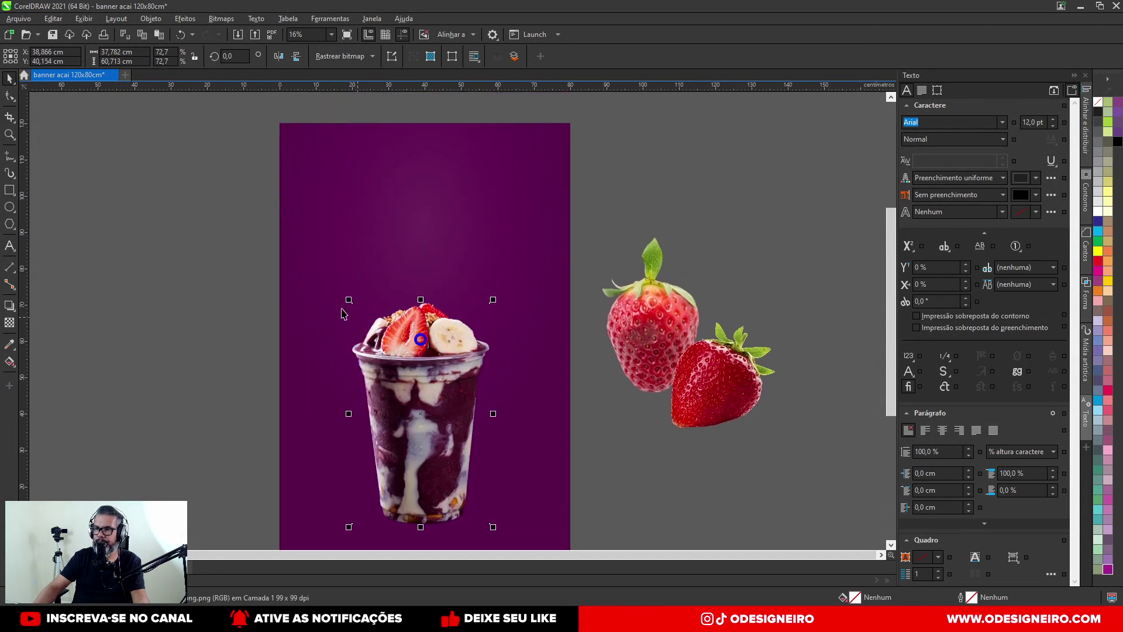
Step: Add the text "açaí" about 43.5 cm wide, centre it above the cup and fill it yellow (C0 M0 Y100 K0)
{"action": "left_click", "coordinate": [10, 246]}
{"action": "left_click", "coordinate": [177, 323]}
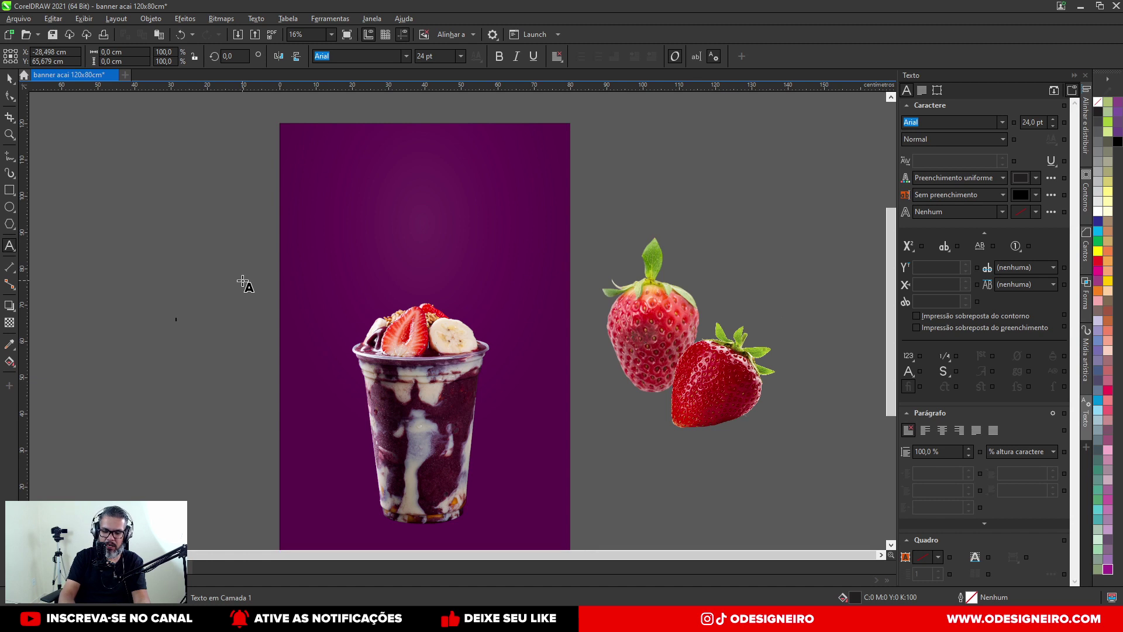
{"action": "type", "text": "açaí"}
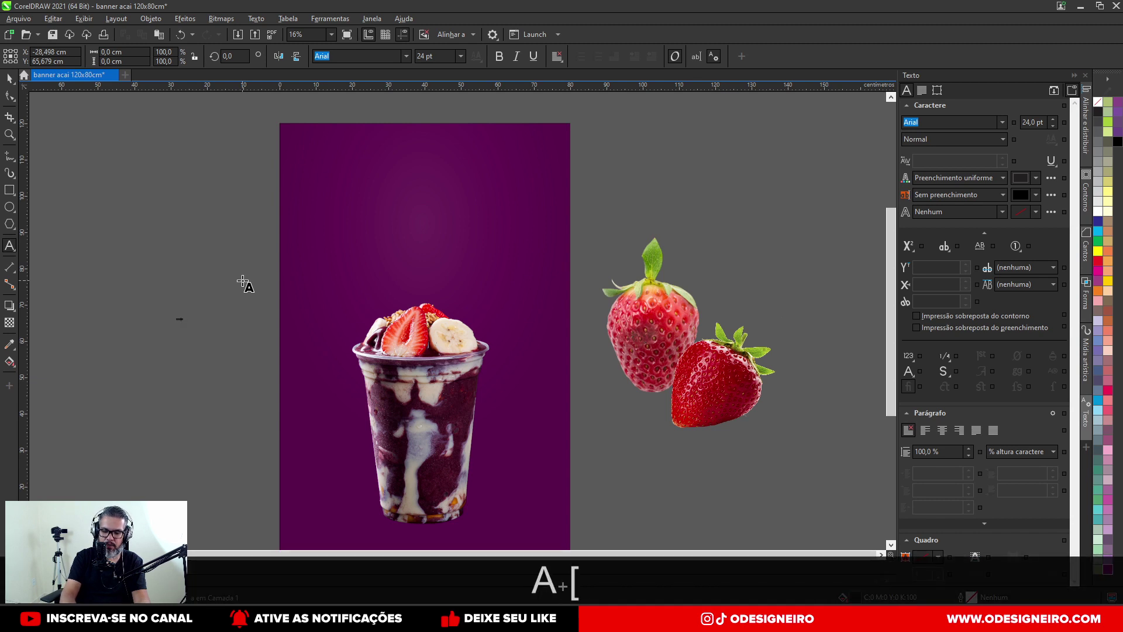
{"action": "left_click", "coordinate": [13, 84]}
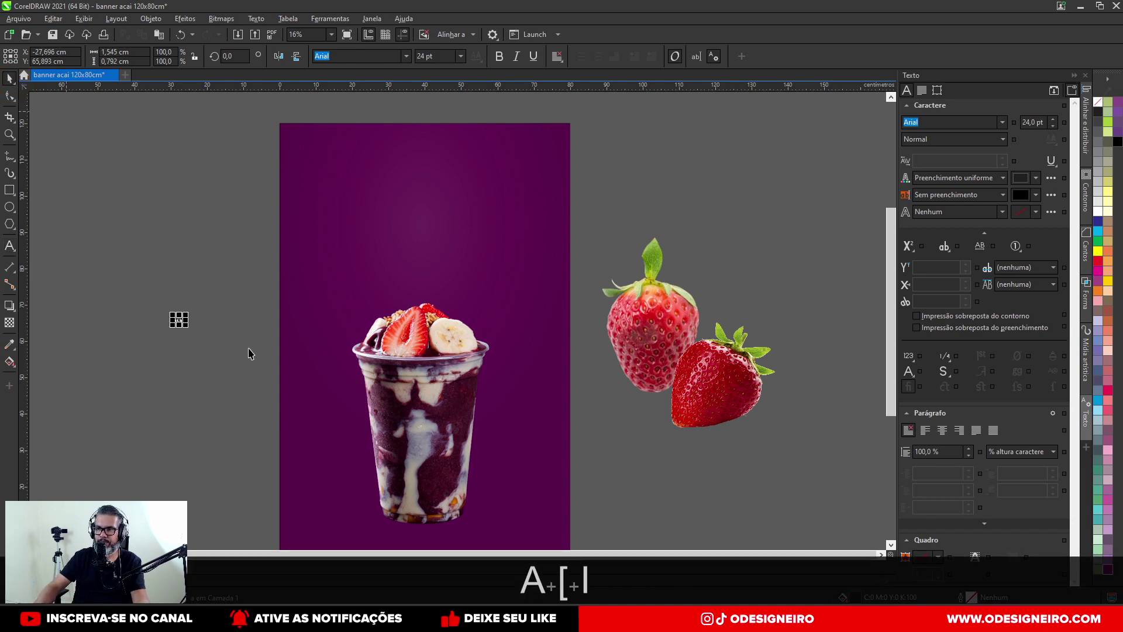
{"action": "left_click_drag", "start_coordinate": [188, 313], "coordinate": [258, 251]}
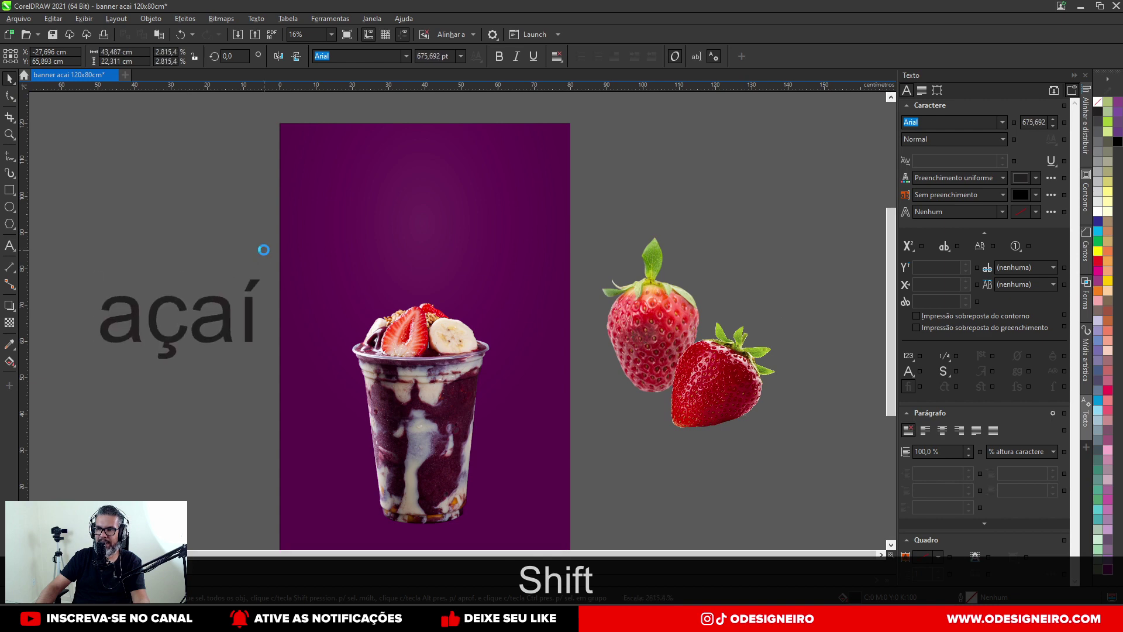
{"action": "left_click_drag", "start_coordinate": [228, 319], "coordinate": [473, 240]}
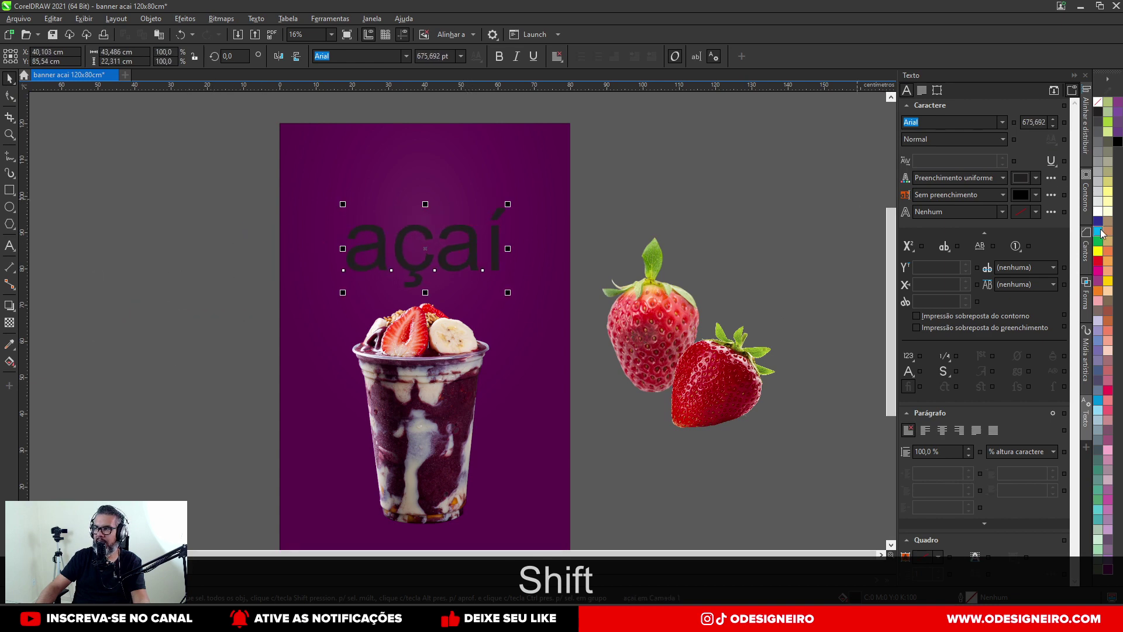
{"action": "left_click", "coordinate": [1098, 252]}
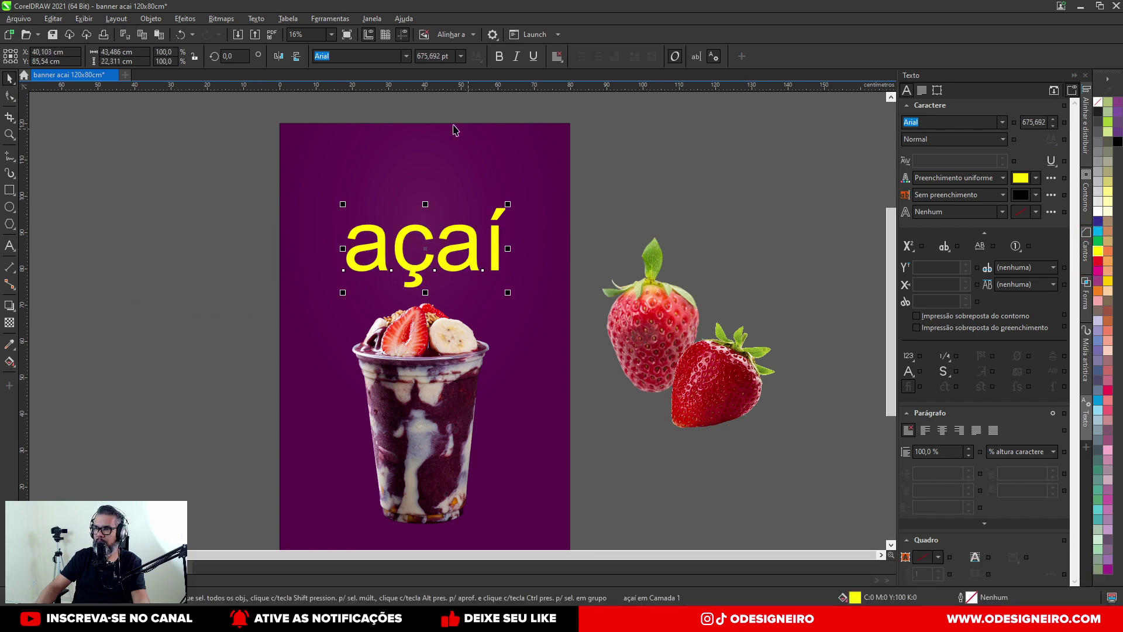
Step: Try the Futura XBlkCnIt BT and GetVoIP Grotesque fonts on the açaí text
{"action": "left_click", "coordinate": [405, 57]}
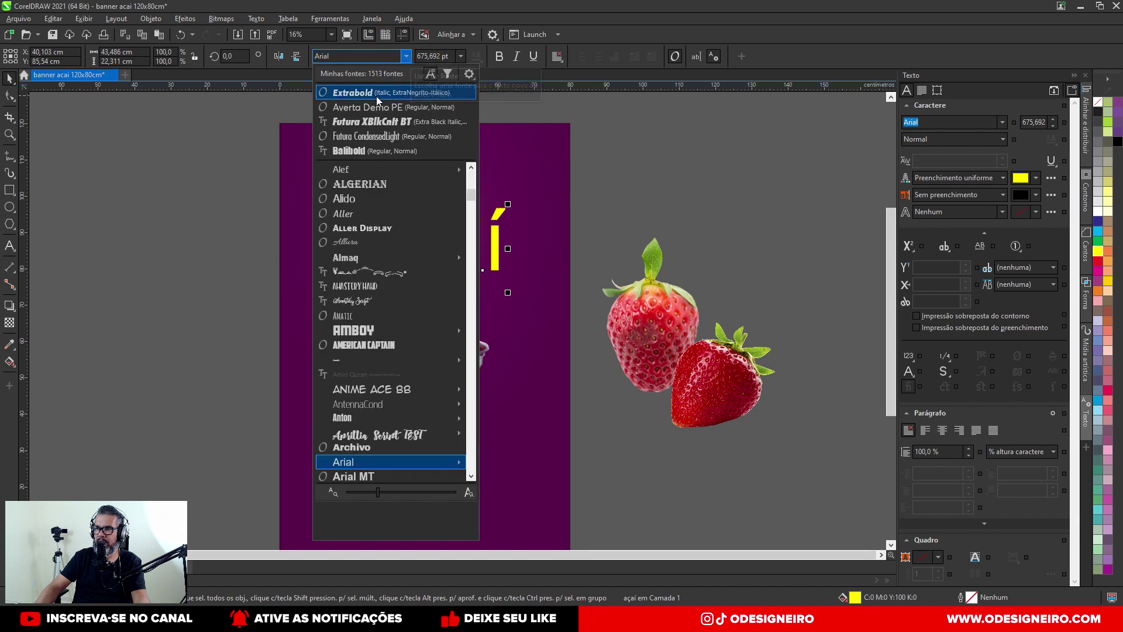
{"action": "left_click", "coordinate": [378, 121]}
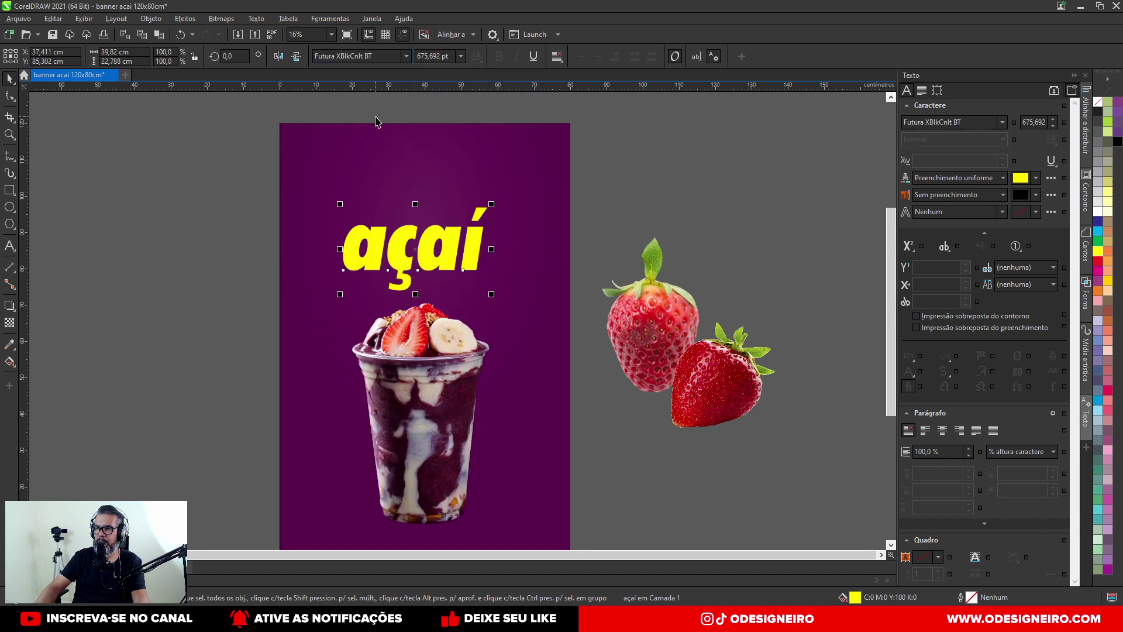
{"action": "left_click", "coordinate": [406, 56]}
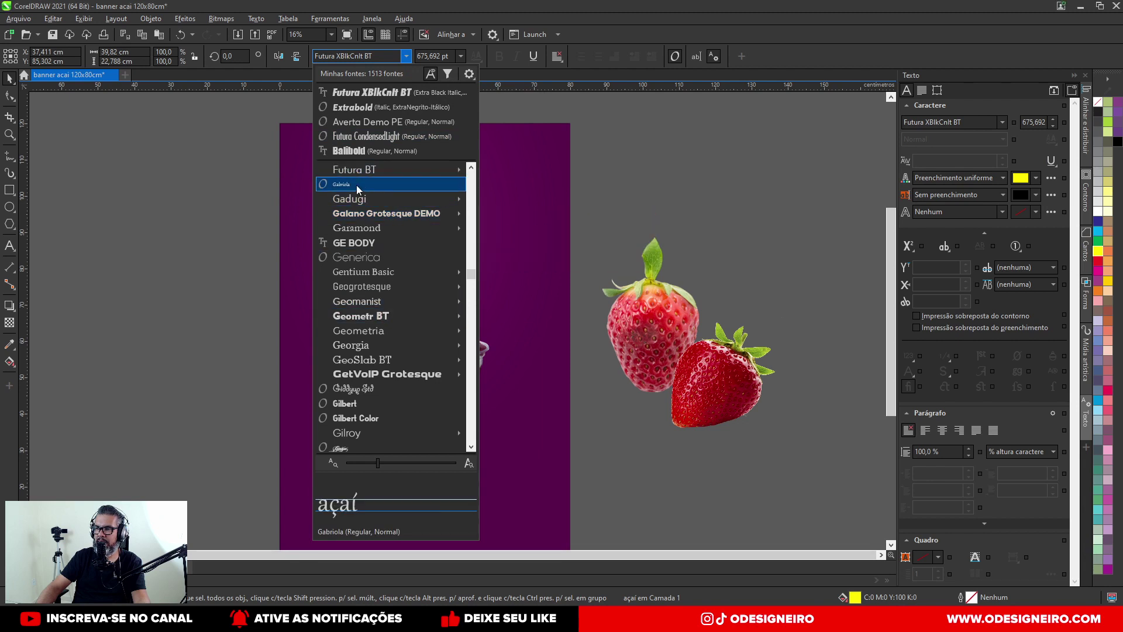
{"action": "left_click", "coordinate": [386, 374]}
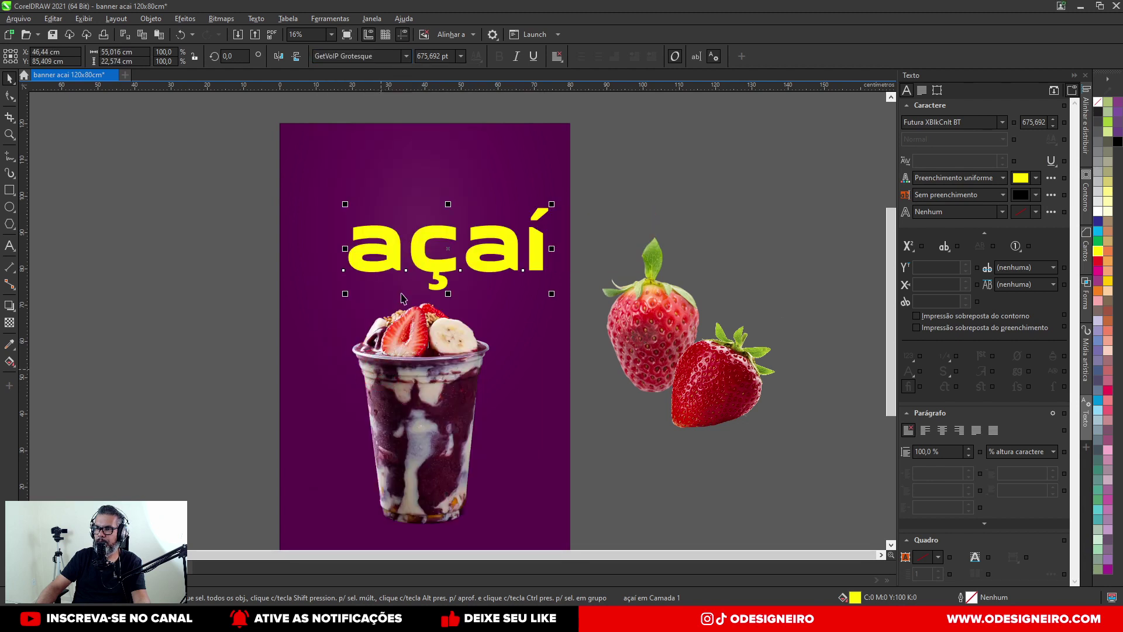
Step: Preview script and display fonts on the açaí text and set it in Mascot MVB
{"action": "left_click_drag", "start_coordinate": [391, 244], "coordinate": [597, 239]}
{"action": "left_click_drag", "start_coordinate": [508, 208], "coordinate": [504, 193]}
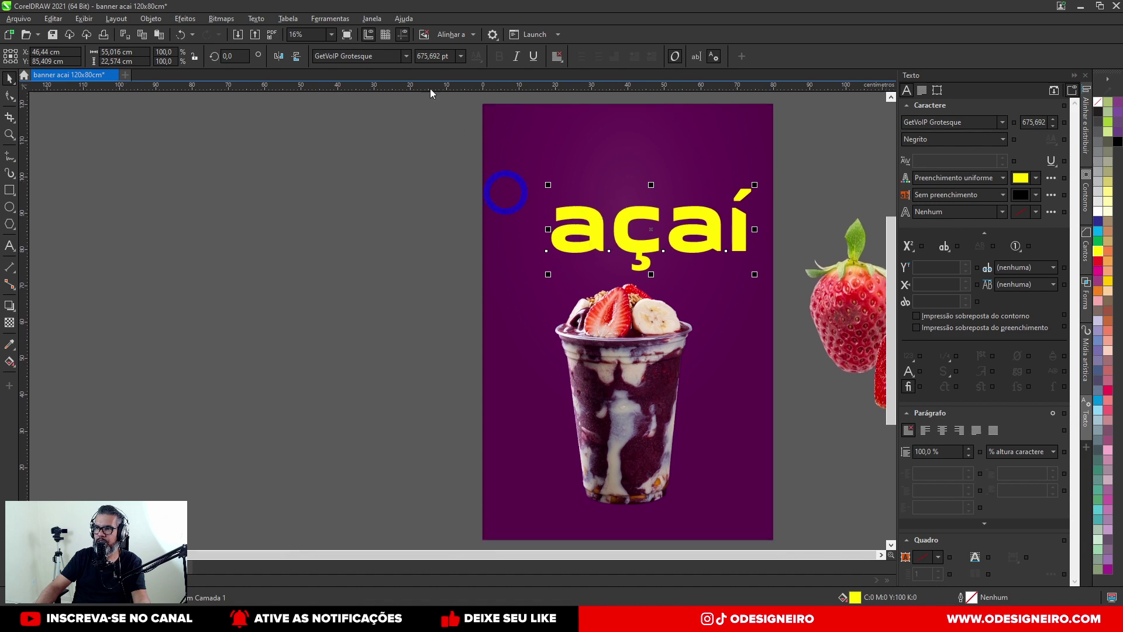
{"action": "left_click", "coordinate": [409, 59]}
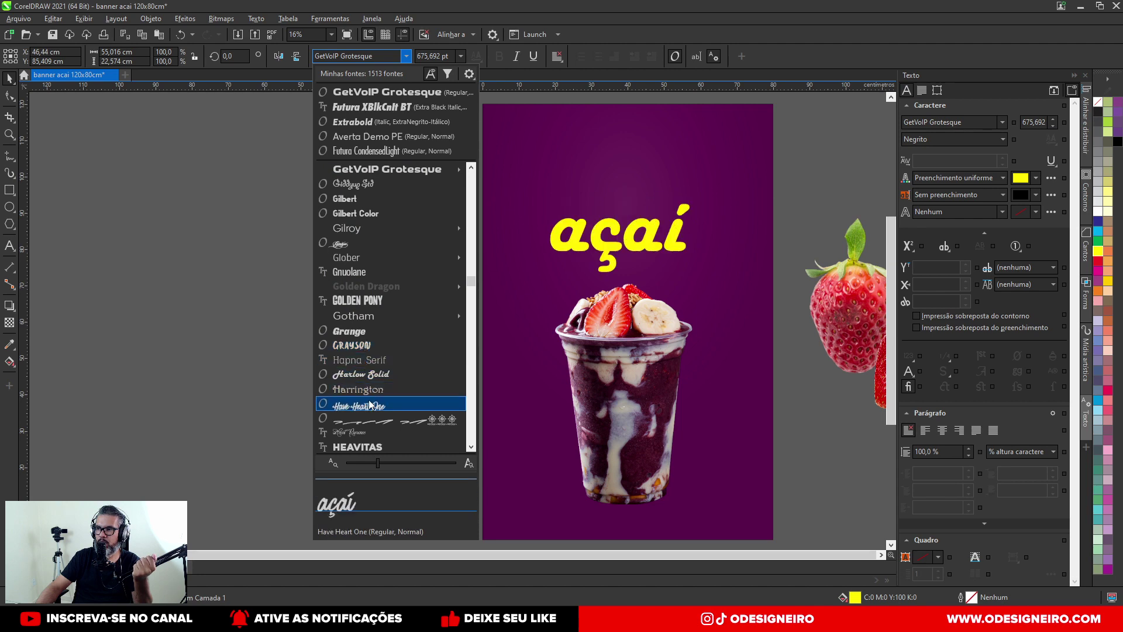
{"action": "scroll", "coordinate": [370, 404], "scroll_direction": "down", "scroll_amount": 4}
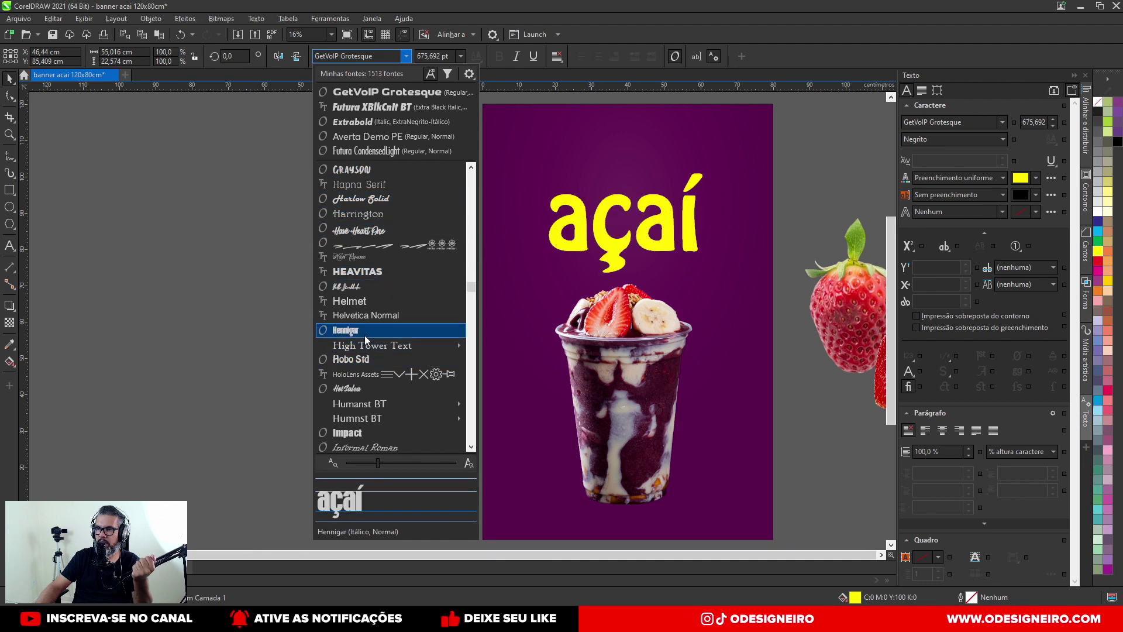
{"action": "scroll", "coordinate": [386, 389], "scroll_direction": "down", "scroll_amount": 4}
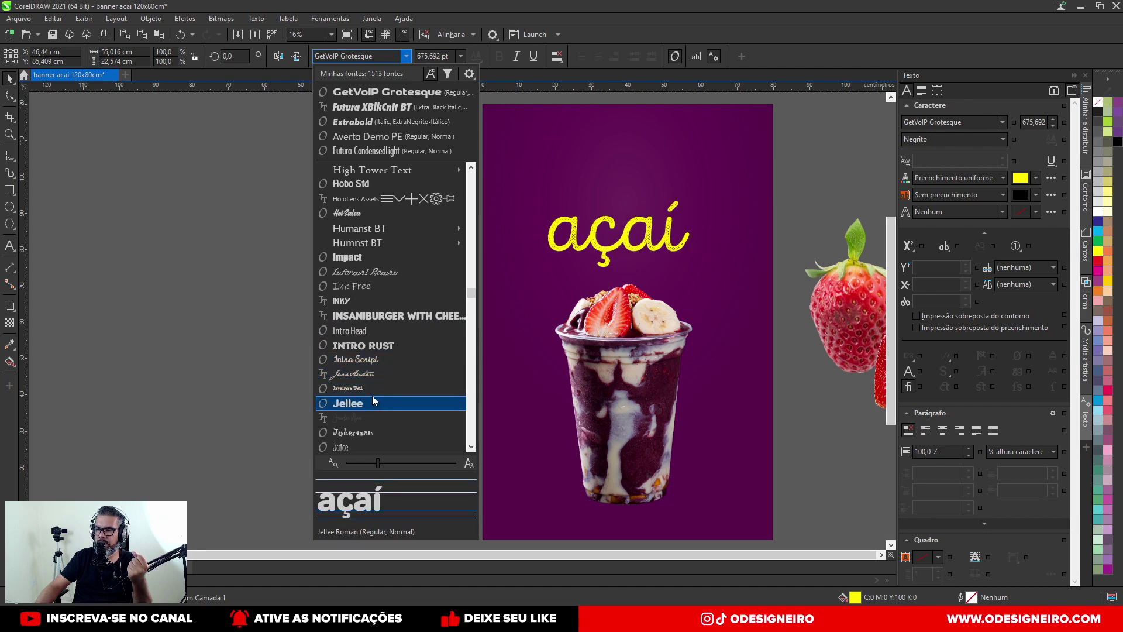
{"action": "scroll", "coordinate": [370, 403], "scroll_direction": "down", "scroll_amount": 4}
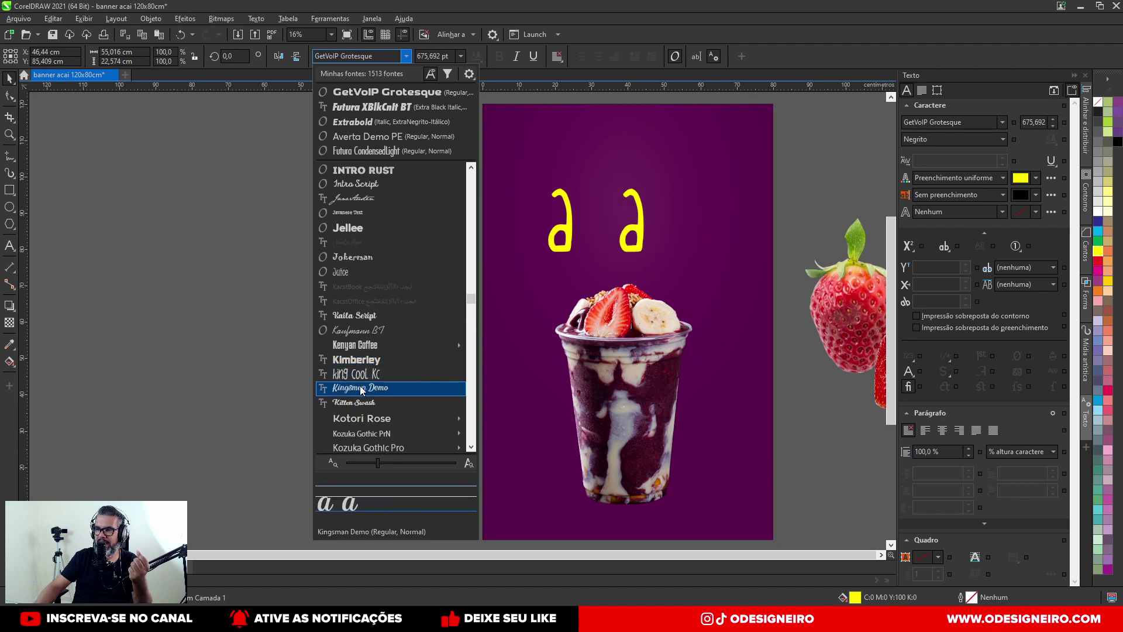
{"action": "scroll", "coordinate": [360, 390], "scroll_direction": "down", "scroll_amount": 4}
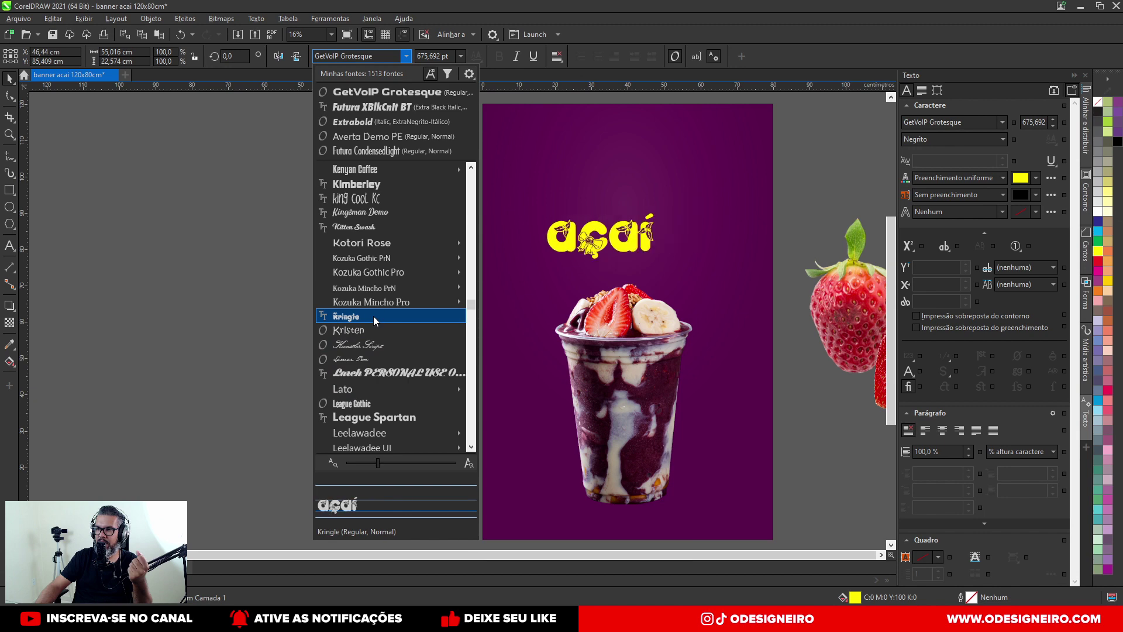
{"action": "scroll", "coordinate": [373, 315], "scroll_direction": "down", "scroll_amount": 4}
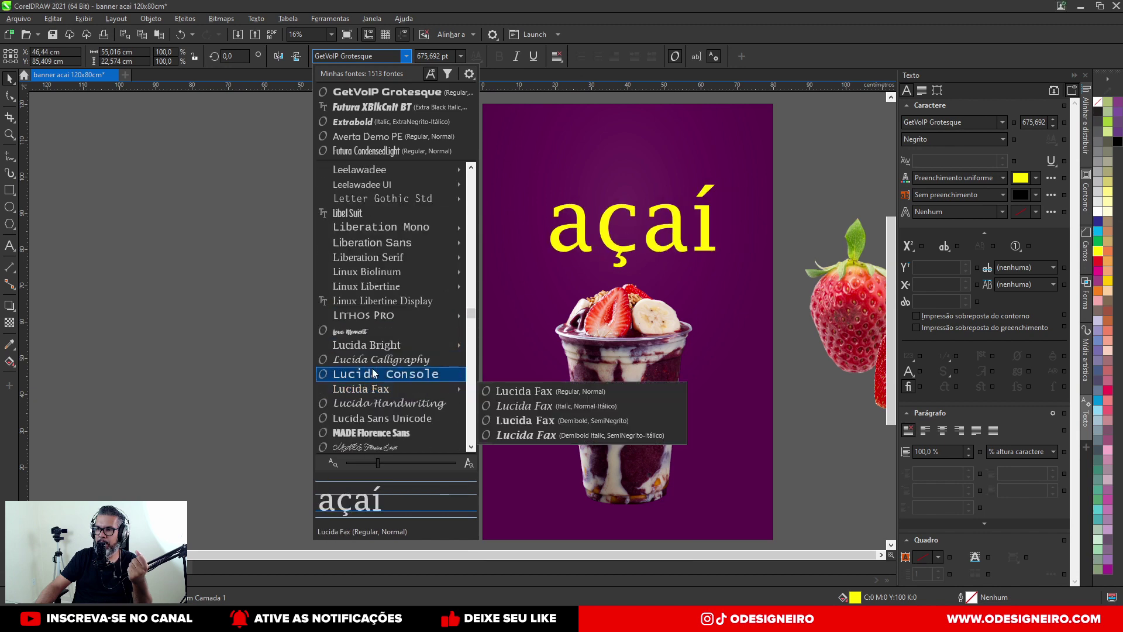
{"action": "scroll", "coordinate": [380, 432], "scroll_direction": "down", "scroll_amount": 1}
{"action": "scroll", "coordinate": [380, 432], "scroll_direction": "down", "scroll_amount": 7}
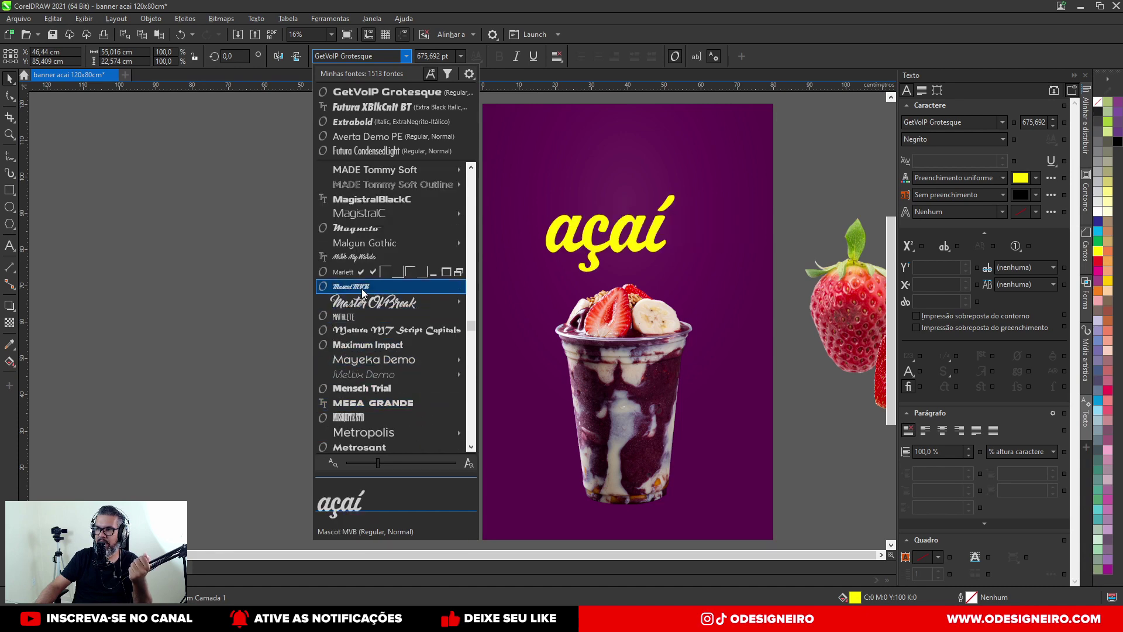
{"action": "left_click", "coordinate": [362, 287]}
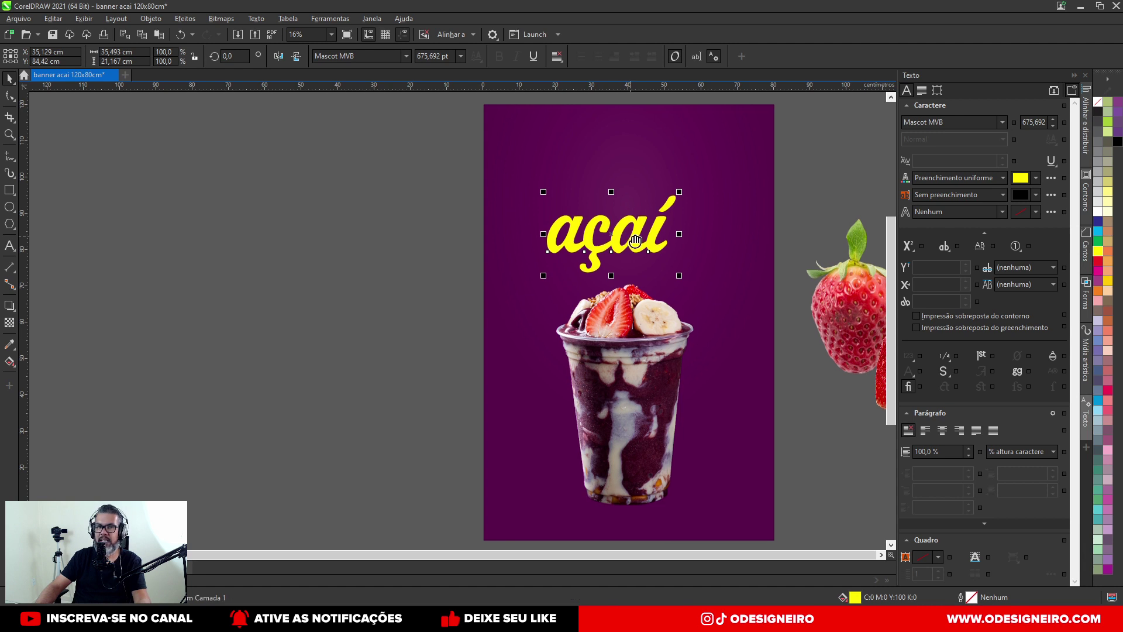
Step: Move the açaí text off the banner and duplicate it into a column of three left of the page, undoing the extra copy
{"action": "left_click_drag", "start_coordinate": [631, 236], "coordinate": [646, 239]}
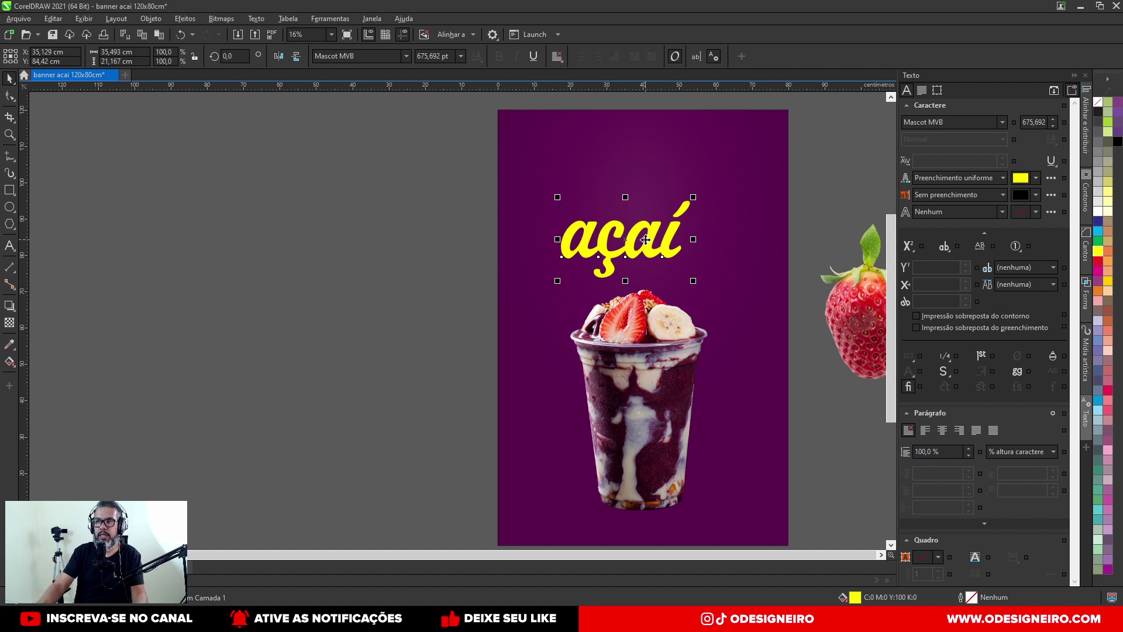
{"action": "left_click_drag", "start_coordinate": [645, 240], "coordinate": [711, 212]}
{"action": "left_click_drag", "start_coordinate": [712, 212], "coordinate": [447, 439]}
{"action": "right_click", "coordinate": [465, 279]}
{"action": "right_click", "coordinate": [461, 362]}
{"action": "right_click", "coordinate": [446, 438]}
{"action": "left_click_drag", "start_coordinate": [419, 383], "coordinate": [550, 364]}
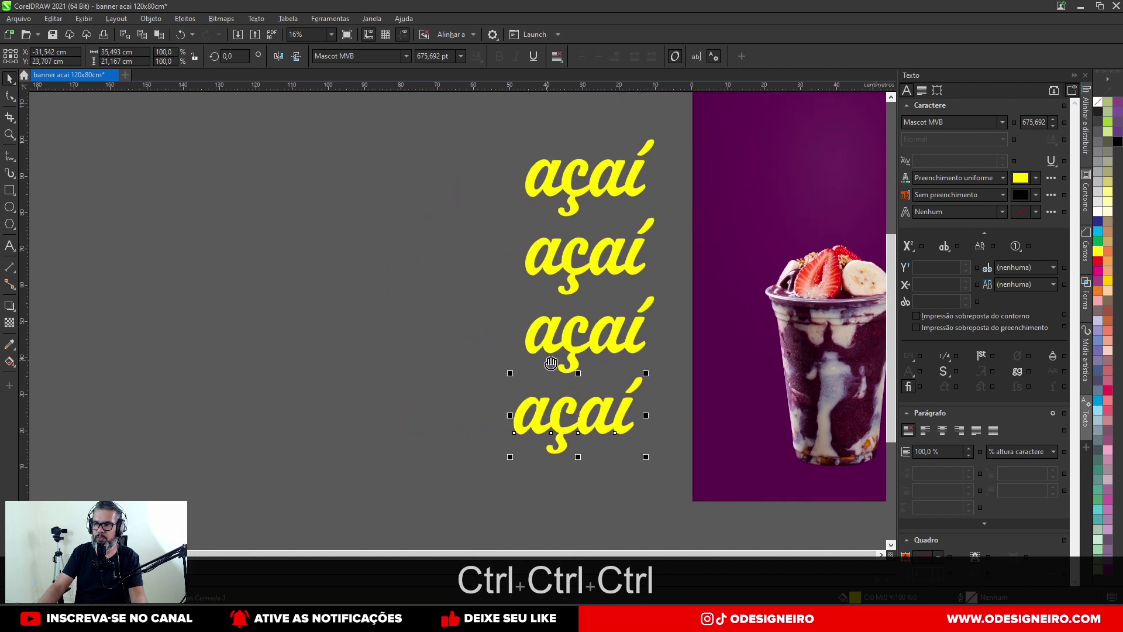
{"action": "key", "text": "ctrl+z"}
{"action": "scroll", "coordinate": [624, 334], "scroll_direction": "right", "scroll_amount": 3}
{"action": "scroll", "coordinate": [401, 334], "scroll_direction": "right", "scroll_amount": 1}
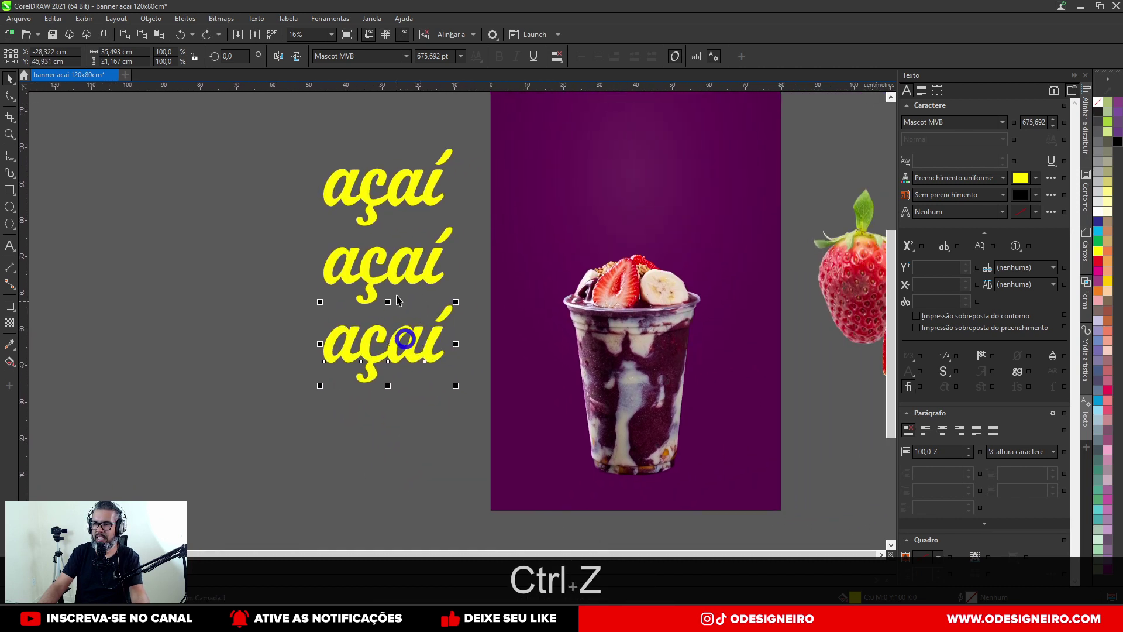
Step: Set the middle açaí copy left of the page in the Milkshake font
{"action": "left_click", "coordinate": [408, 279]}
{"action": "left_click", "coordinate": [1003, 122]}
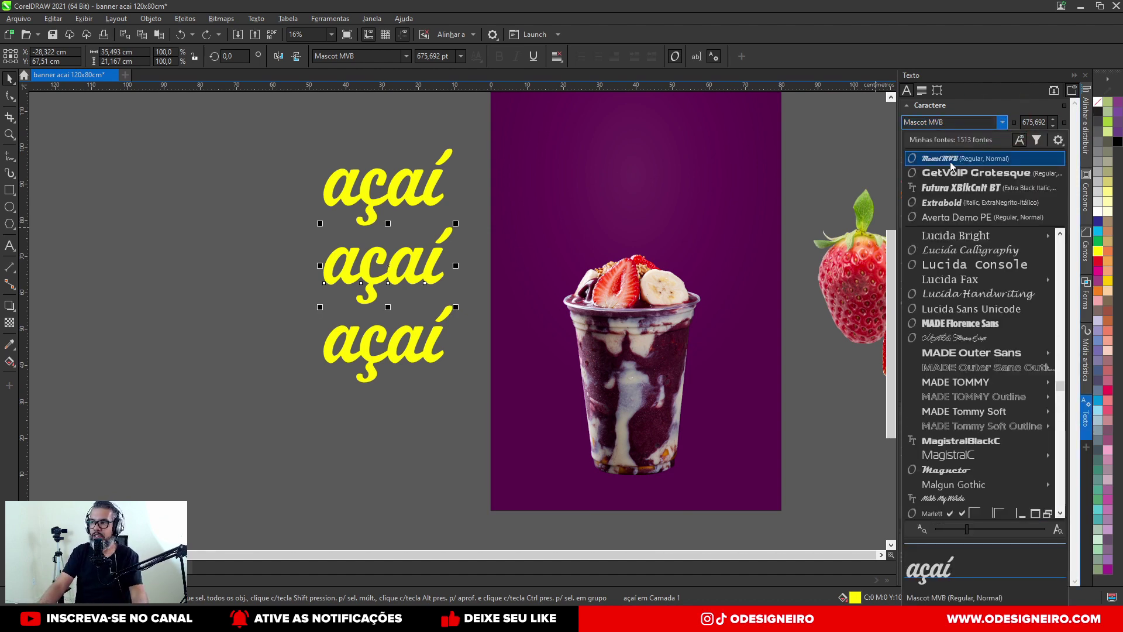
{"action": "scroll", "coordinate": [965, 321], "scroll_direction": "down", "scroll_amount": 5}
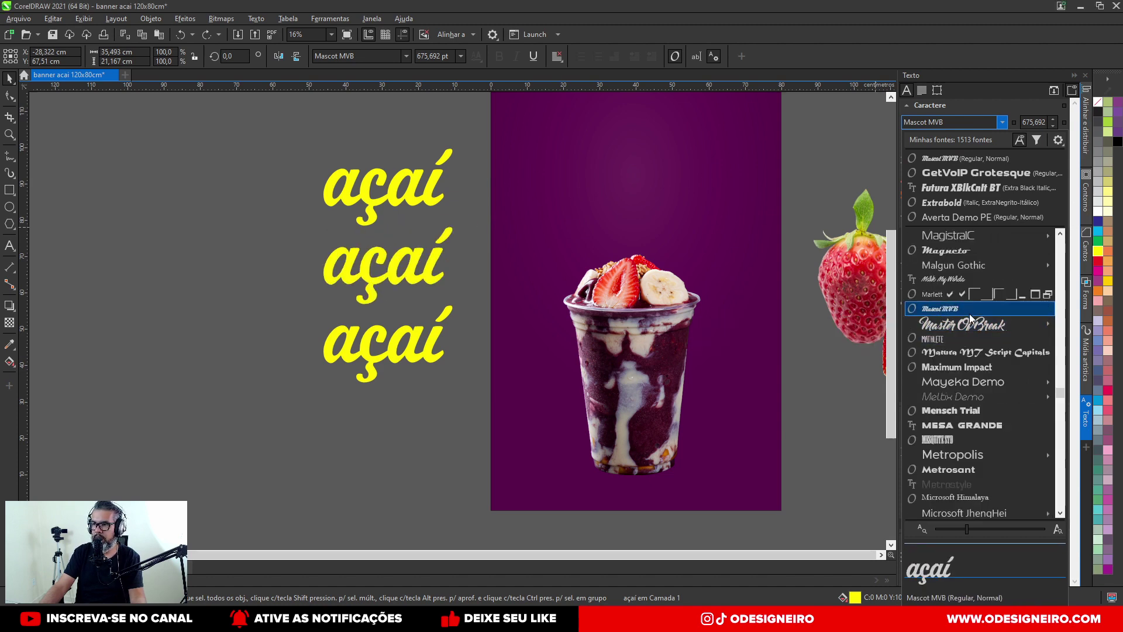
{"action": "scroll", "coordinate": [968, 321], "scroll_direction": "down", "scroll_amount": 5}
{"action": "scroll", "coordinate": [955, 331], "scroll_direction": "down", "scroll_amount": 4}
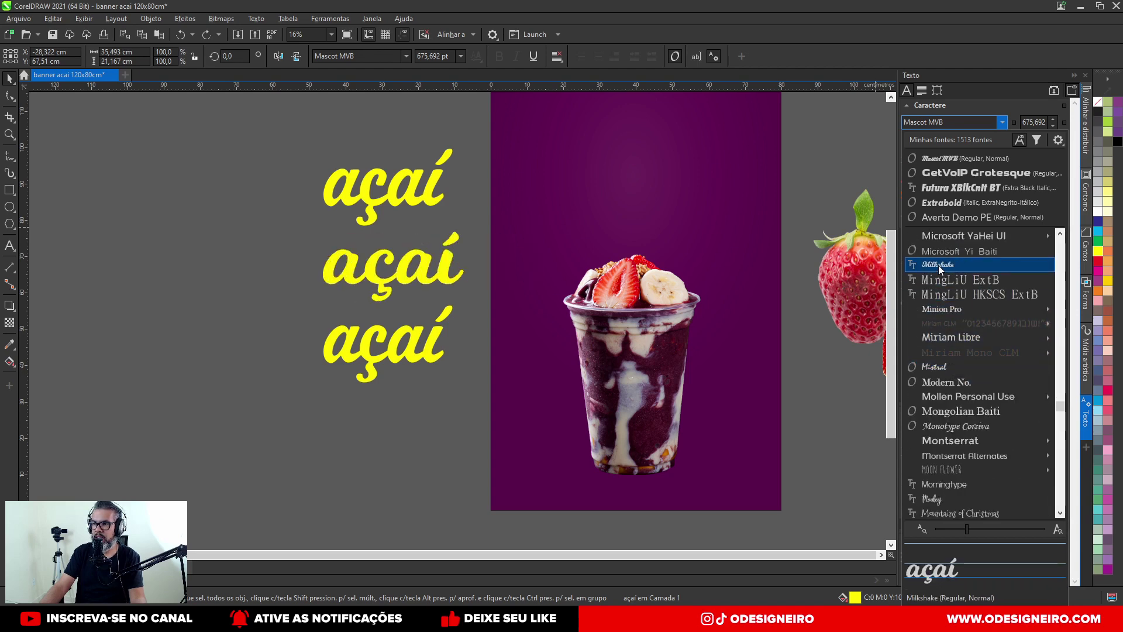
{"action": "left_click", "coordinate": [938, 265]}
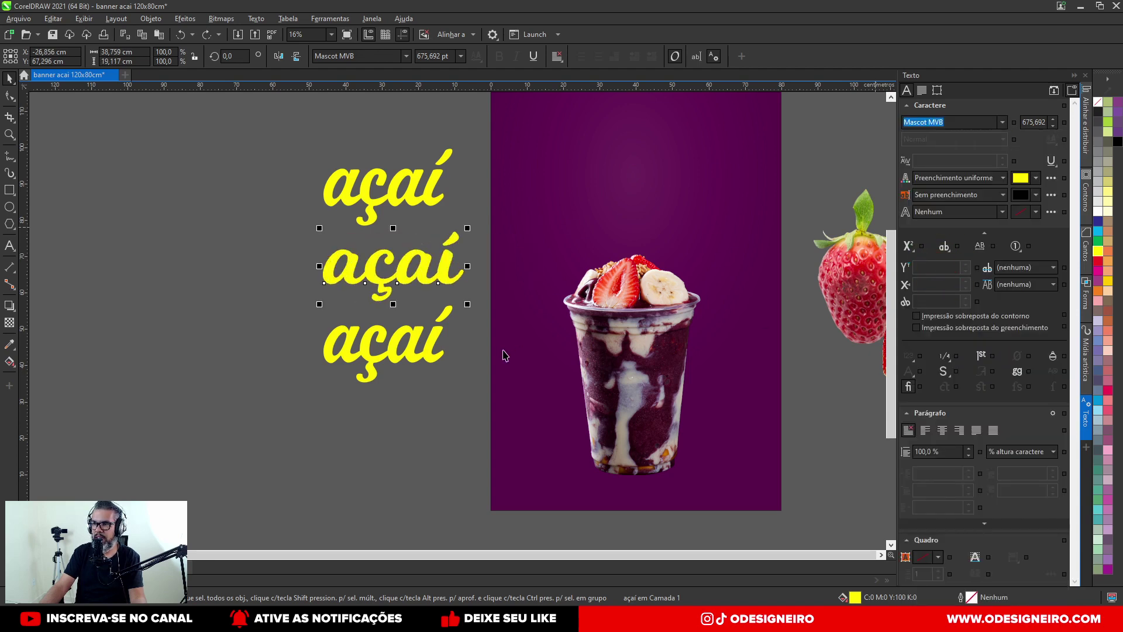
Step: Set the lowest açaí copy left of the page in the Priscillia Script font
{"action": "left_click", "coordinate": [370, 379]}
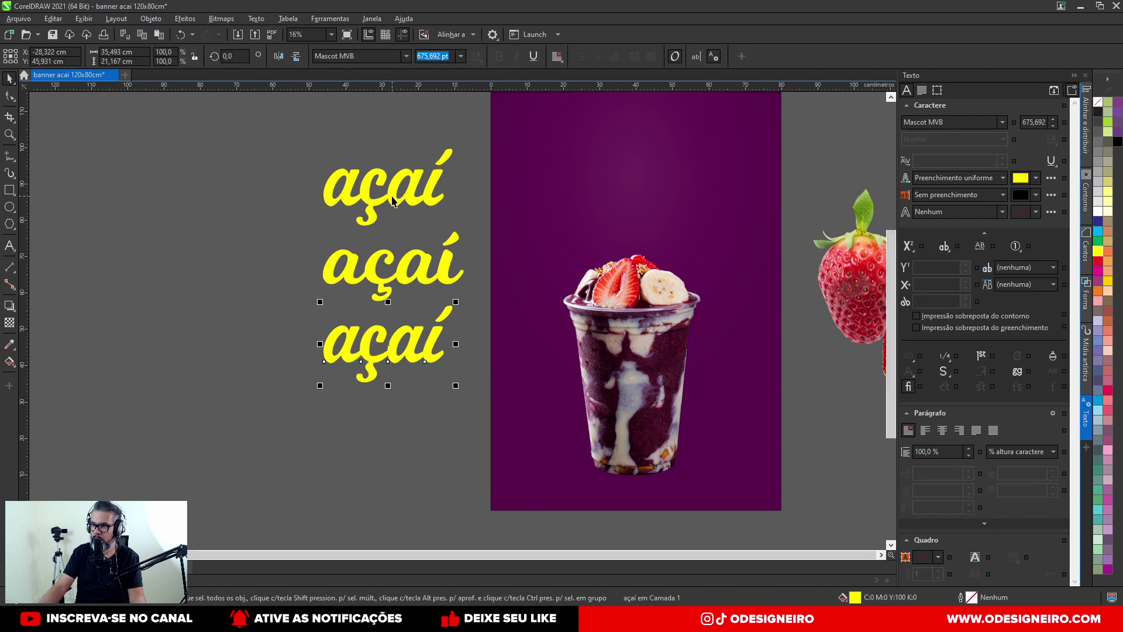
{"action": "left_click", "coordinate": [1001, 123]}
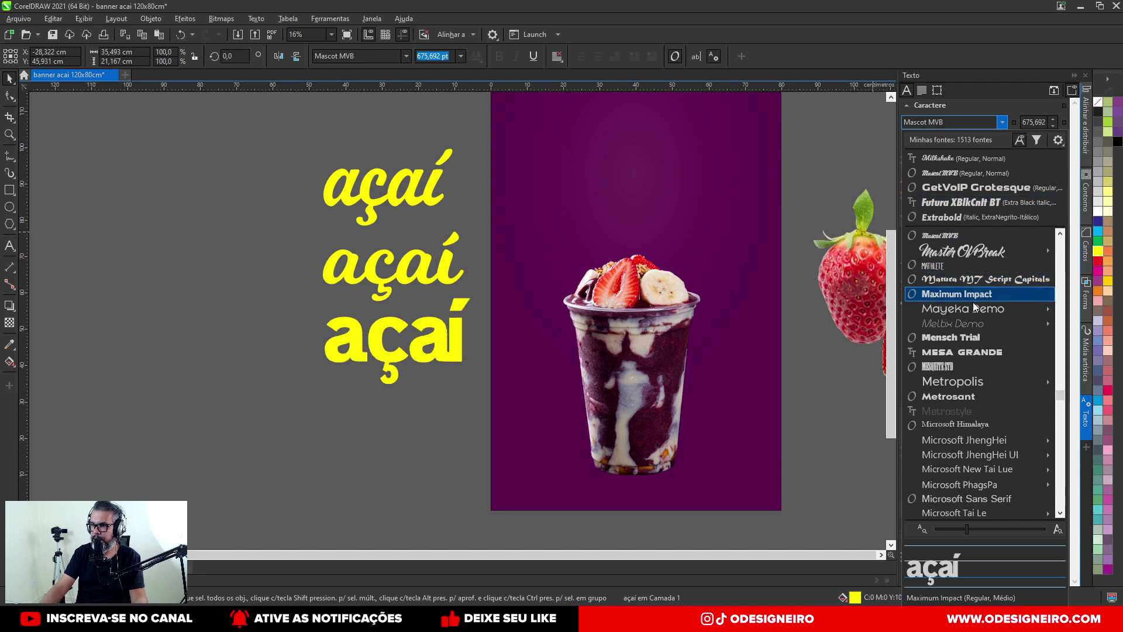
{"action": "scroll", "coordinate": [974, 306], "scroll_direction": "down", "scroll_amount": 15}
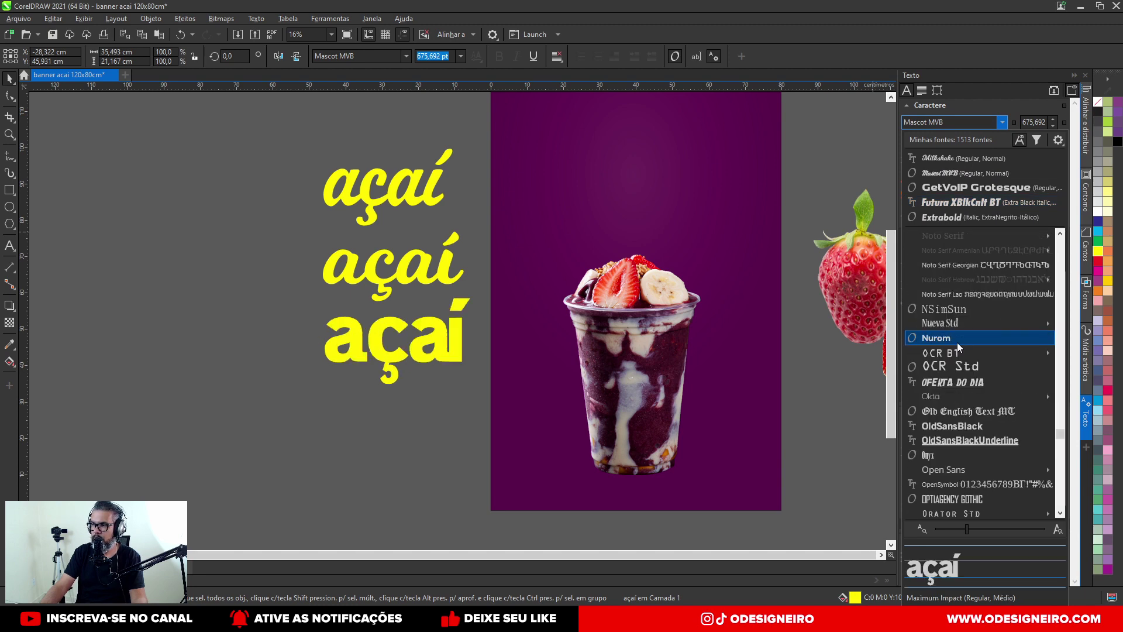
{"action": "scroll", "coordinate": [977, 398], "scroll_direction": "down", "scroll_amount": 5}
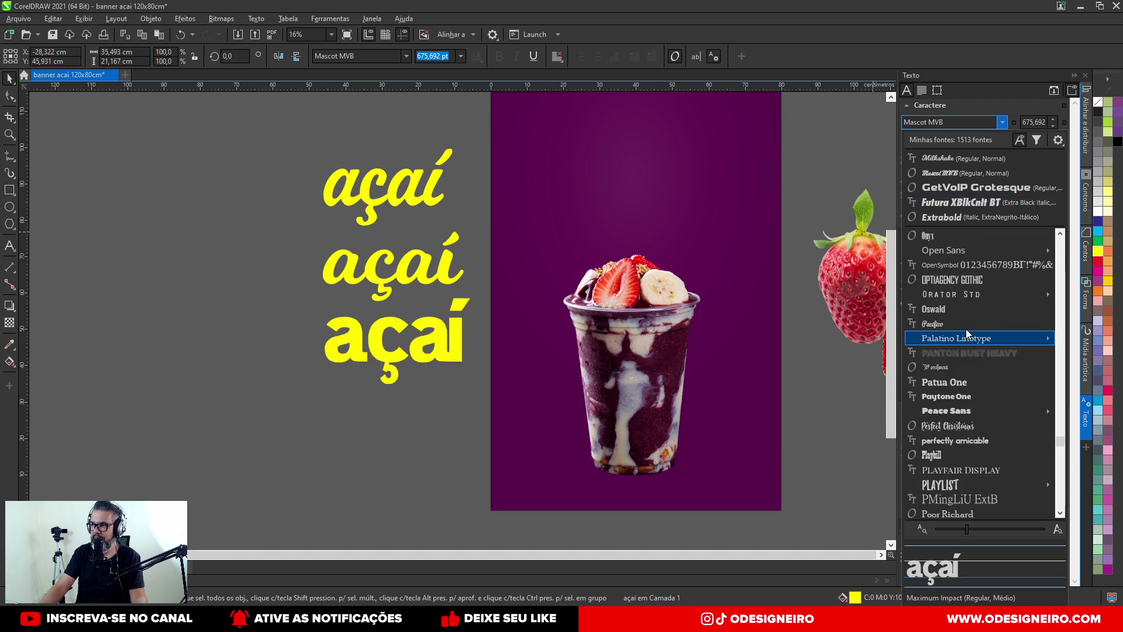
{"action": "scroll", "coordinate": [939, 320], "scroll_direction": "down", "scroll_amount": 7}
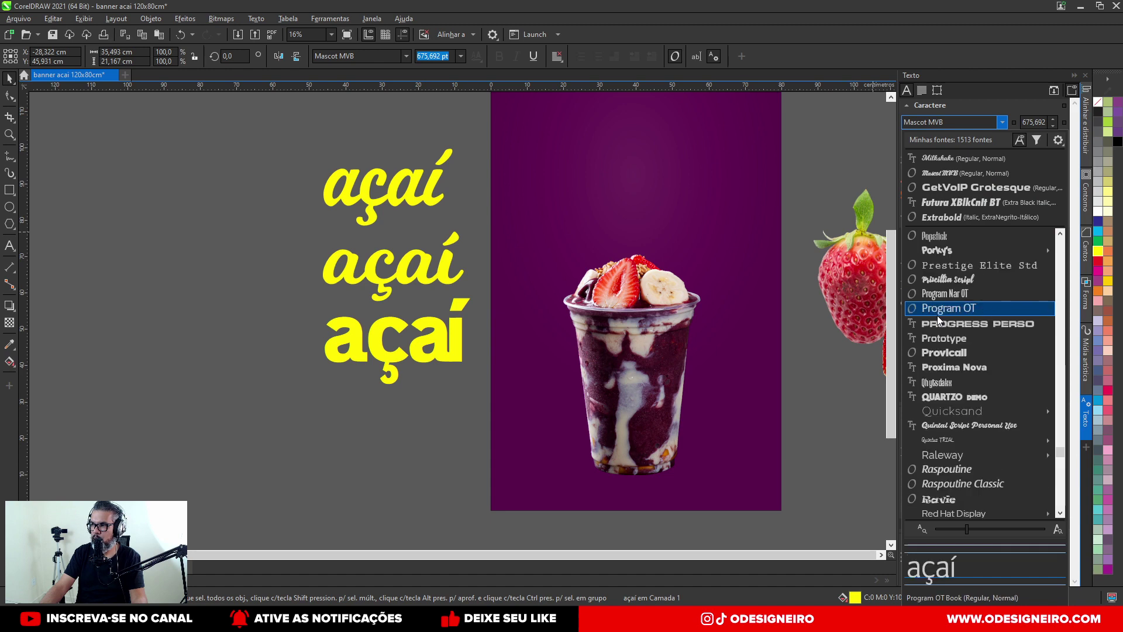
{"action": "left_click", "coordinate": [946, 279]}
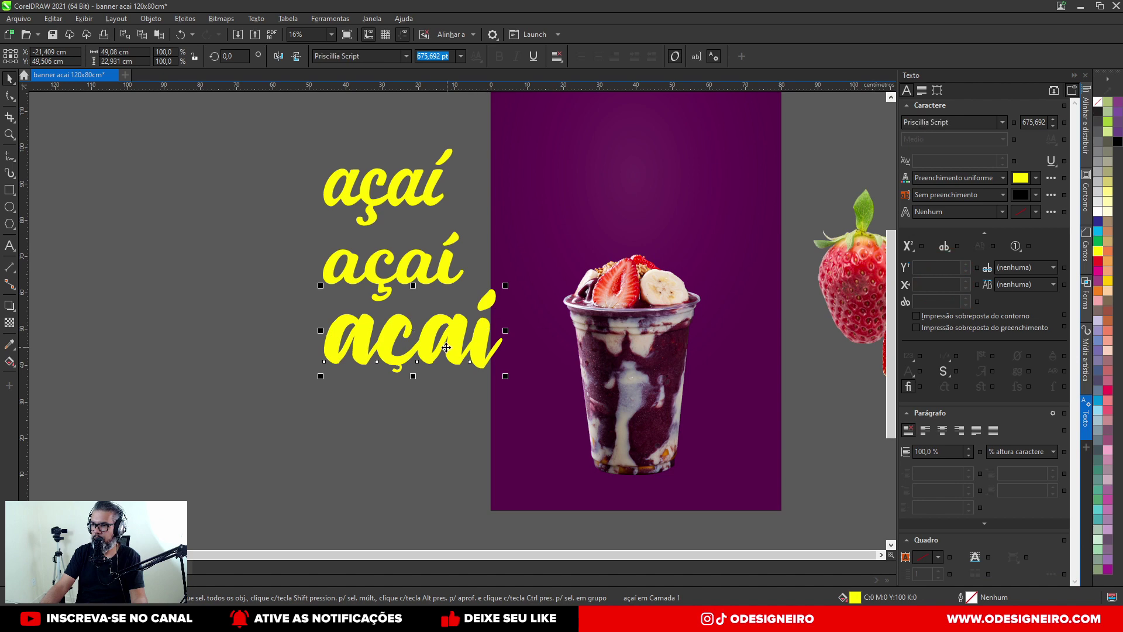
Step: Move the Mascot MVB açaí onto the banner's upper part and the Priscillia Script copy above the Milkshake one
{"action": "left_click_drag", "start_coordinate": [446, 347], "coordinate": [571, 266]}
{"action": "left_click_drag", "start_coordinate": [412, 228], "coordinate": [671, 178]}
{"action": "left_click_drag", "start_coordinate": [592, 266], "coordinate": [362, 241]}
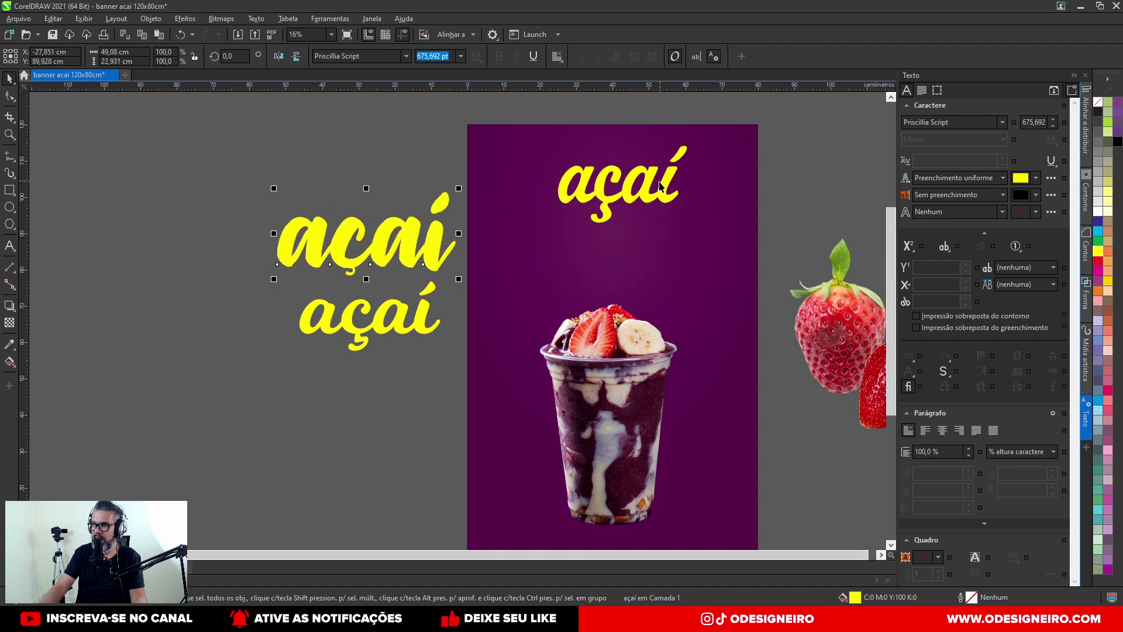
Step: Enlarge the banner's açaí text to about 55 cm wide and place it so its cedilla overlaps the cup's toppings
{"action": "left_click_drag", "start_coordinate": [651, 196], "coordinate": [626, 282]}
{"action": "left_click_drag", "start_coordinate": [665, 229], "coordinate": [702, 200]}
{"action": "left_click_drag", "start_coordinate": [650, 280], "coordinate": [653, 285]}
{"action": "left_click_drag", "start_coordinate": [654, 285], "coordinate": [692, 217]}
{"action": "scroll", "coordinate": [654, 225], "scroll_direction": "up", "scroll_amount": 2}
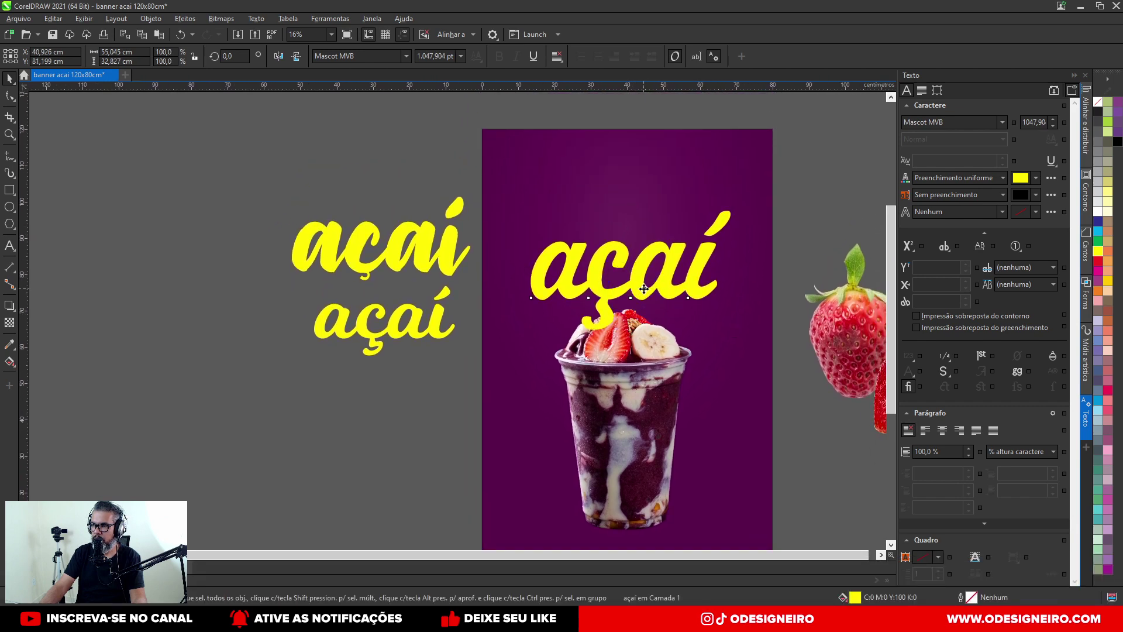
Step: Bring the açaí cup in front of the text and shift it slightly to the right
{"action": "left_click", "coordinate": [640, 374]}
{"action": "key", "text": "shift+Page_Up"}
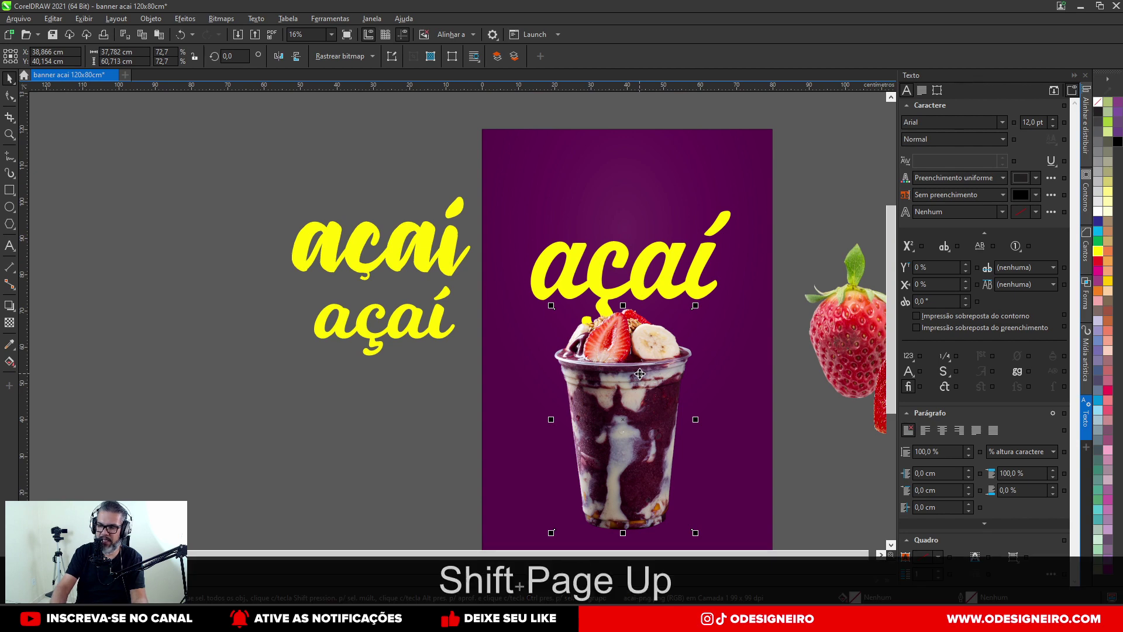
{"action": "left_click_drag", "start_coordinate": [659, 383], "coordinate": [597, 274]}
{"action": "left_click_drag", "start_coordinate": [577, 271], "coordinate": [582, 272]}
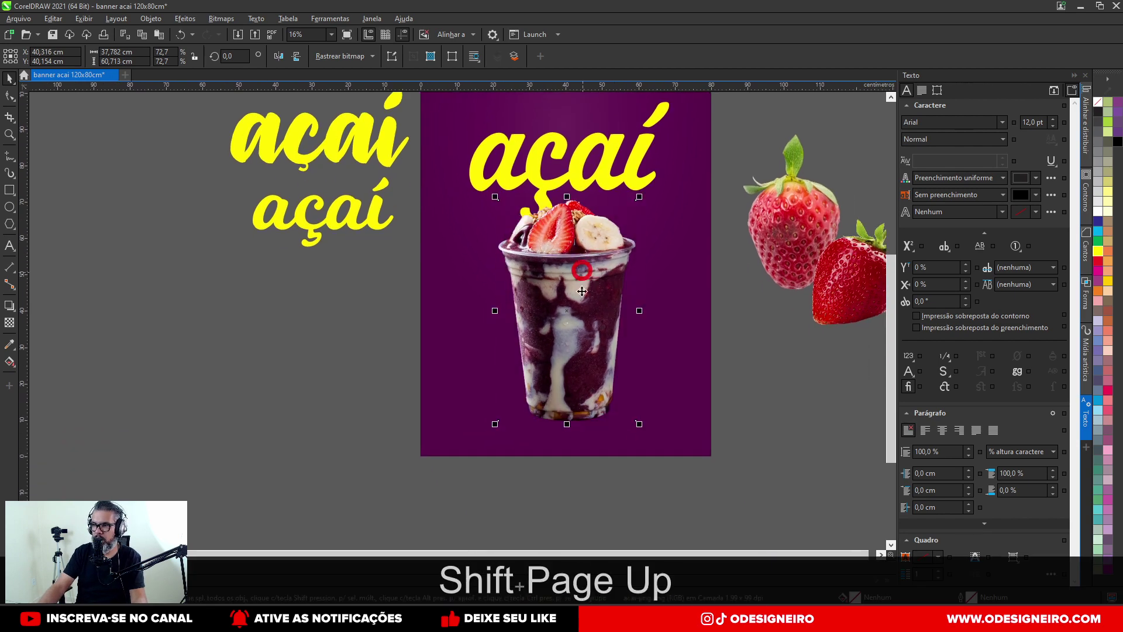
Step: Duplicate the cup, scale the copy to about 33 × 53 cm, and place one such cup on each side of the original
{"action": "left_click_drag", "start_coordinate": [572, 313], "coordinate": [466, 329]}
{"action": "right_click", "coordinate": [465, 329]}
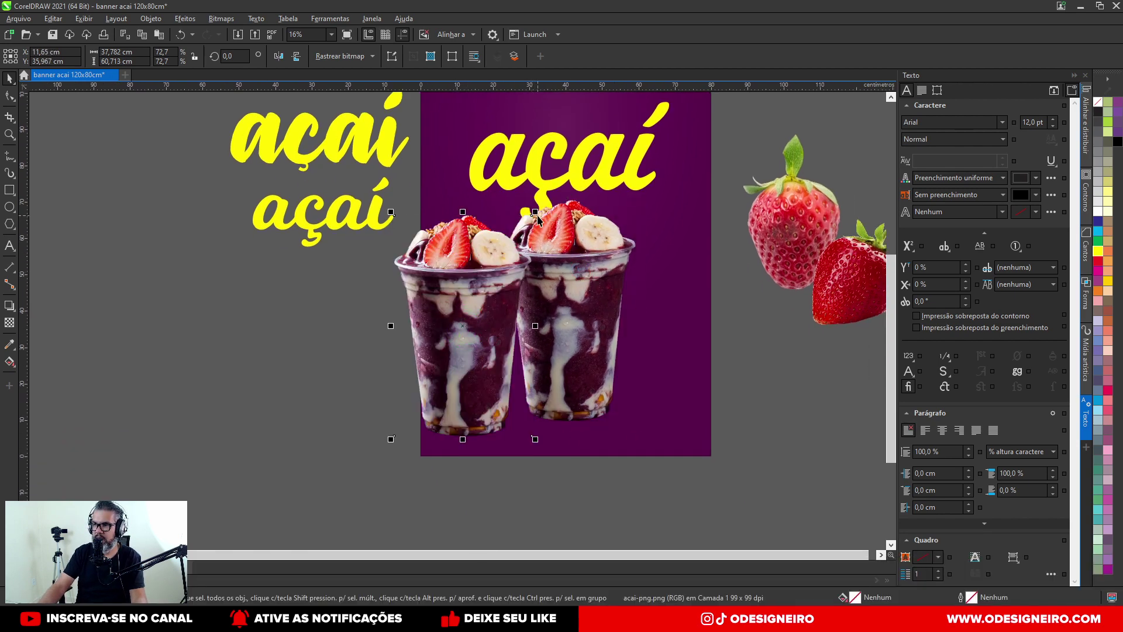
{"action": "left_click_drag", "start_coordinate": [536, 213], "coordinate": [517, 238]}
{"action": "left_click_drag", "start_coordinate": [455, 310], "coordinate": [619, 318]}
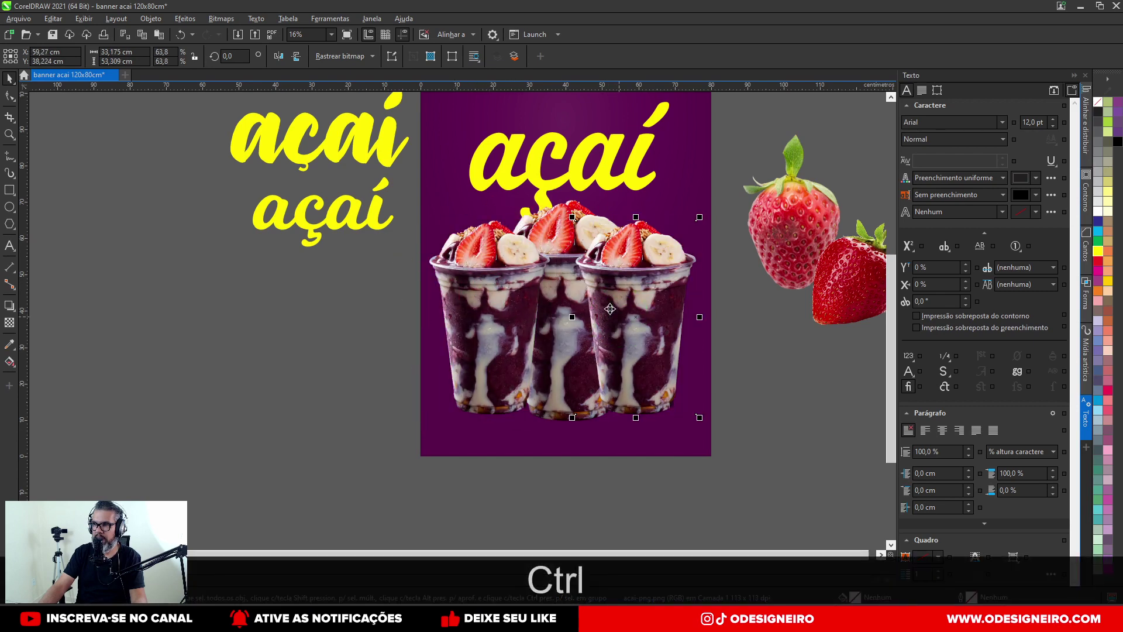
Step: Bring the centre cup to the front, then scale all three cups together to about 64 cm wide and reposition them
{"action": "left_click", "coordinate": [560, 225]}
{"action": "key", "text": "shift+Page_Up"}
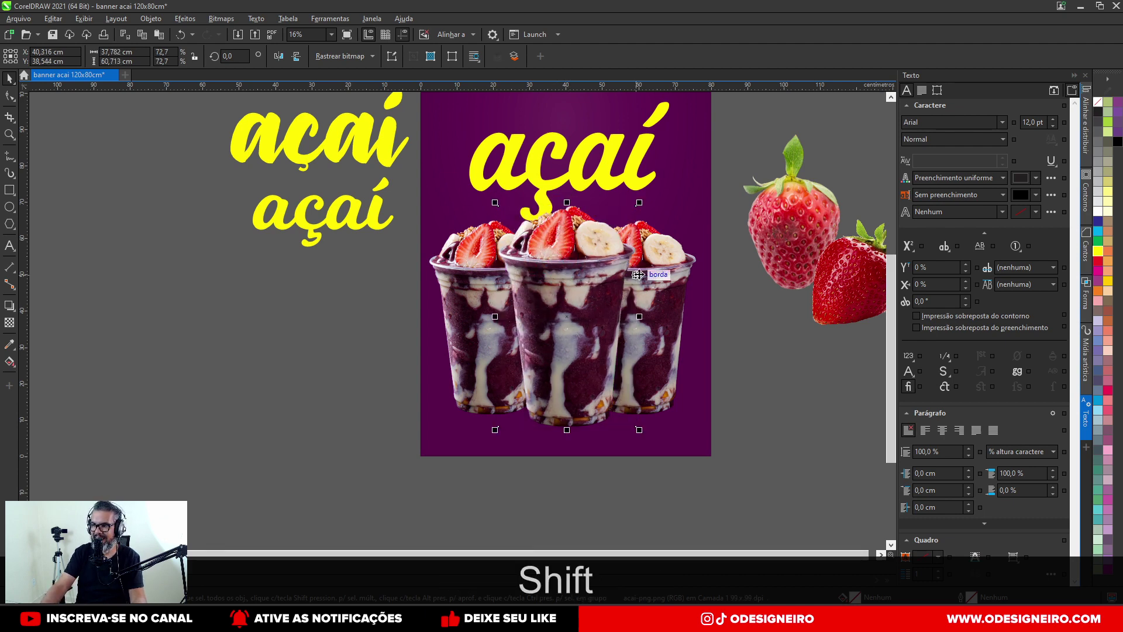
{"action": "left_click", "coordinate": [456, 286], "text": "shift"}
{"action": "left_click", "coordinate": [661, 281], "text": "shift"}
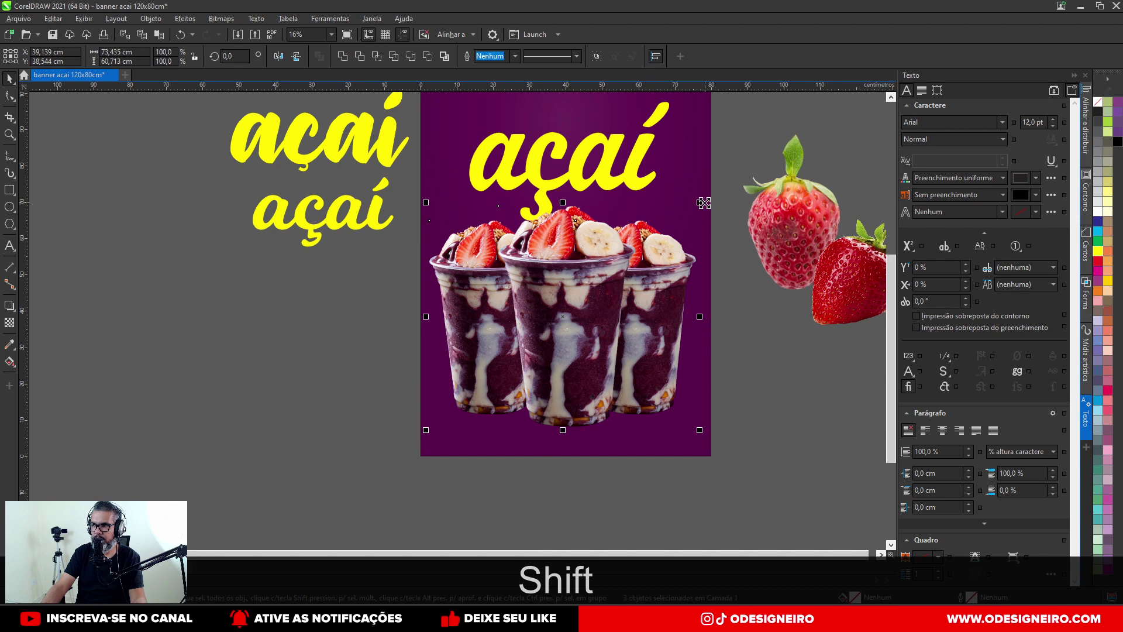
{"action": "left_click_drag", "start_coordinate": [703, 203], "coordinate": [687, 209]}
{"action": "left_click_drag", "start_coordinate": [603, 300], "coordinate": [610, 298]}
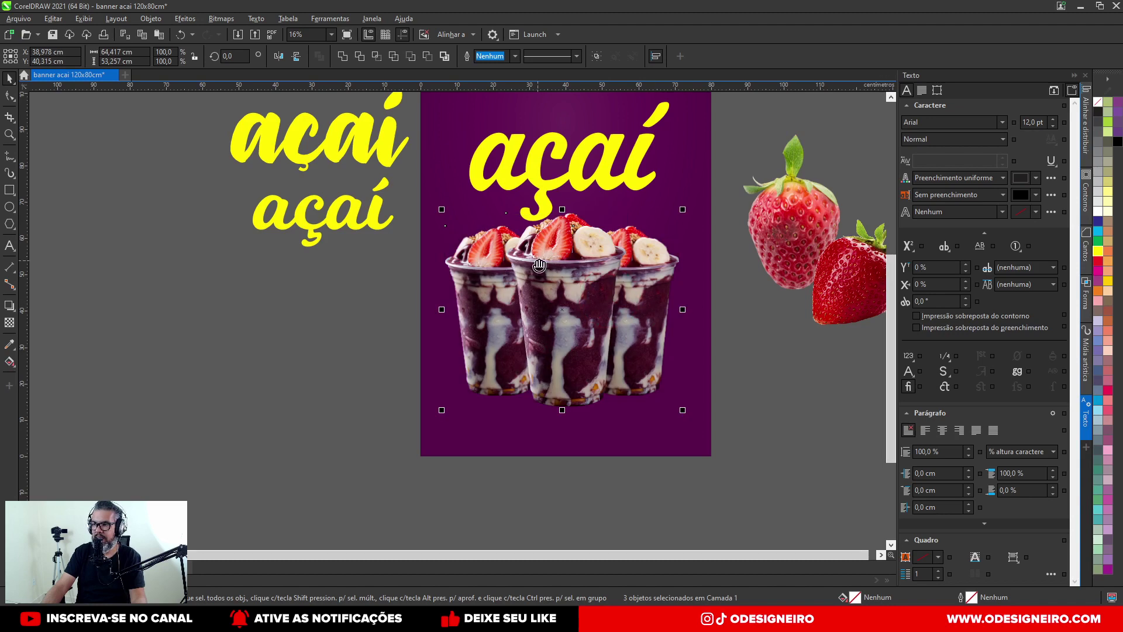
Step: Lower the açaí text on the banner so it sits closer behind the three cups
{"action": "left_click_drag", "start_coordinate": [539, 265], "coordinate": [516, 325]}
{"action": "left_click", "coordinate": [557, 249]}
{"action": "key", "text": "shift"}
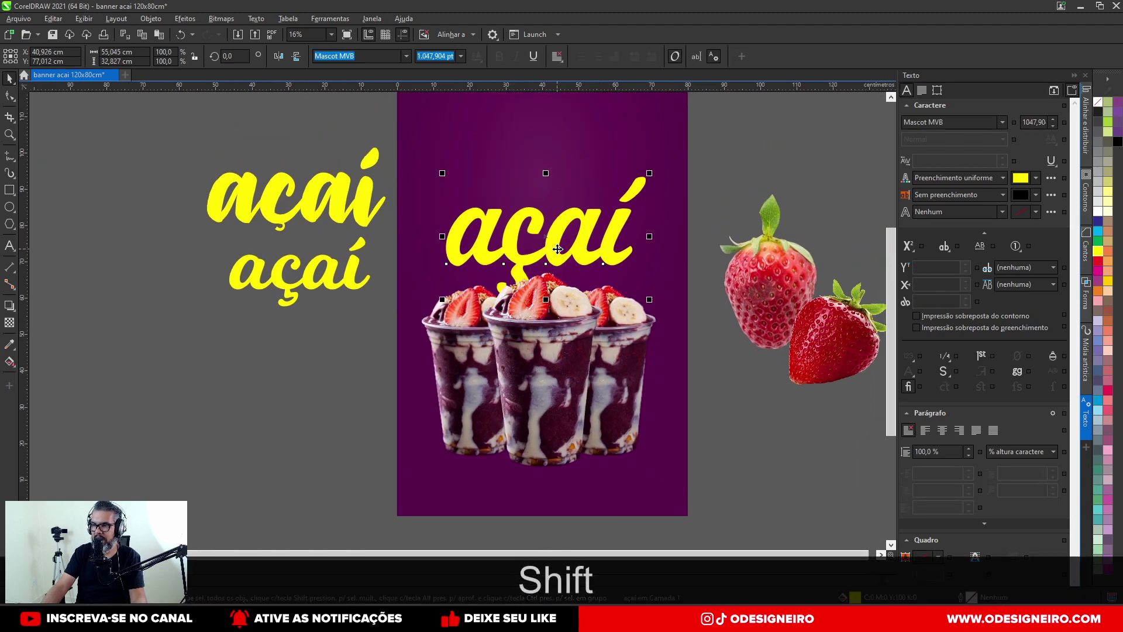
Step: Try slanting the açaí text upward to the right by about 6°, and undo it
{"action": "left_click", "coordinate": [588, 226]}
{"action": "left_click_drag", "start_coordinate": [651, 238], "coordinate": [647, 221]}
{"action": "key", "text": "ctrl+z"}
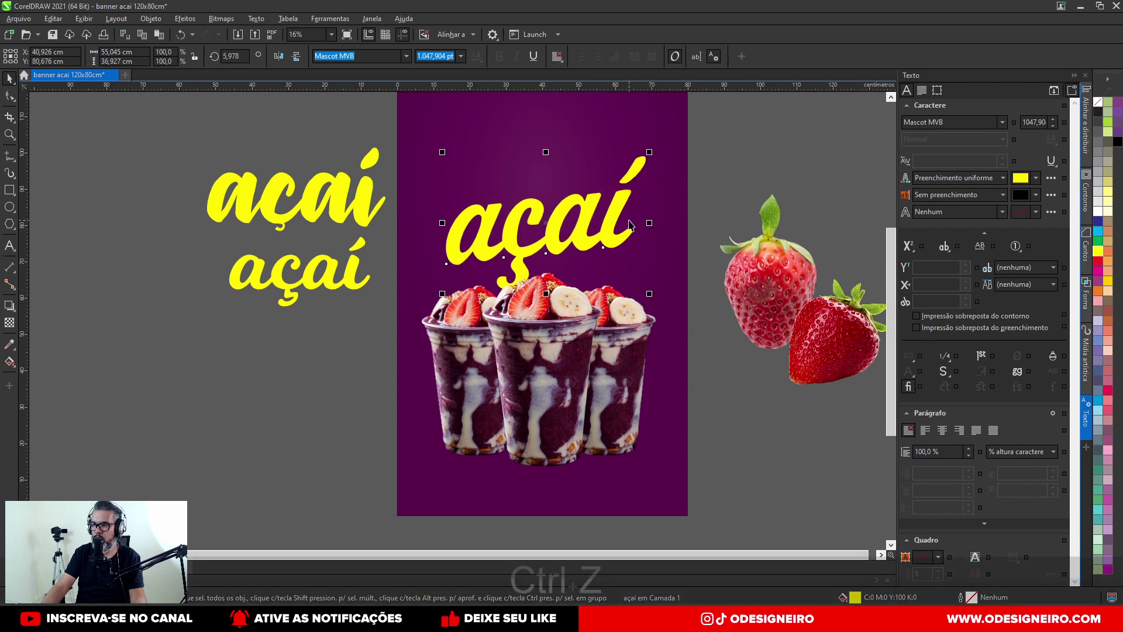
{"action": "left_click", "coordinate": [715, 176]}
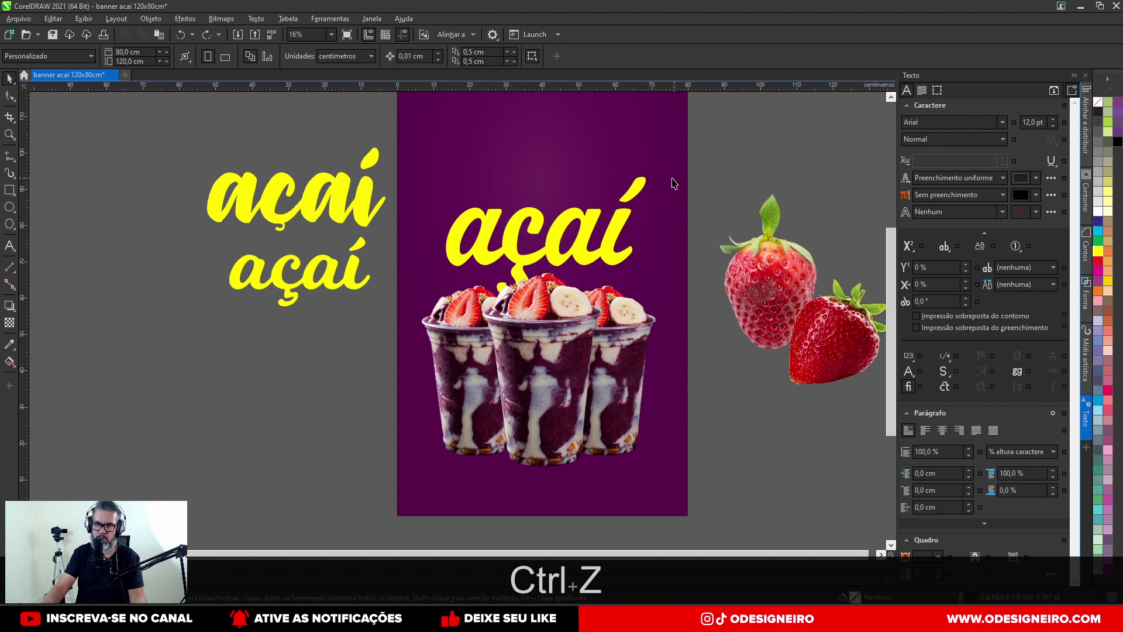
Step: Enlarge the açaí text to about 58 cm wide and reposition it over the cups
{"action": "left_click_drag", "start_coordinate": [656, 184], "coordinate": [640, 189]}
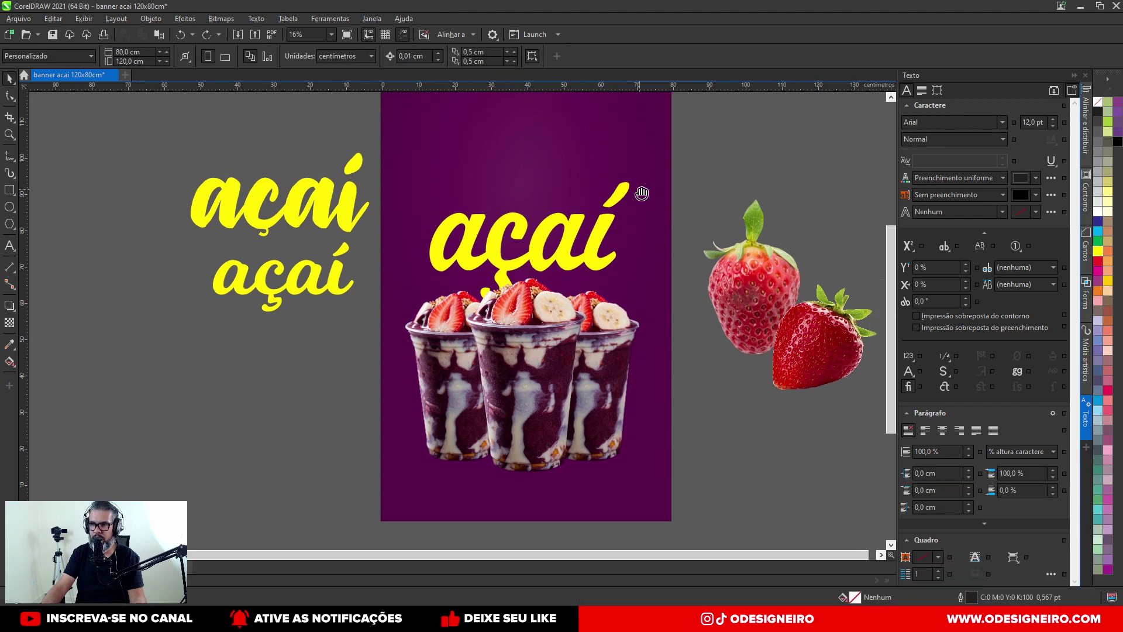
{"action": "left_click", "coordinate": [557, 258]}
{"action": "left_click_drag", "start_coordinate": [626, 187], "coordinate": [632, 183]}
{"action": "left_click_drag", "start_coordinate": [559, 254], "coordinate": [559, 249]}
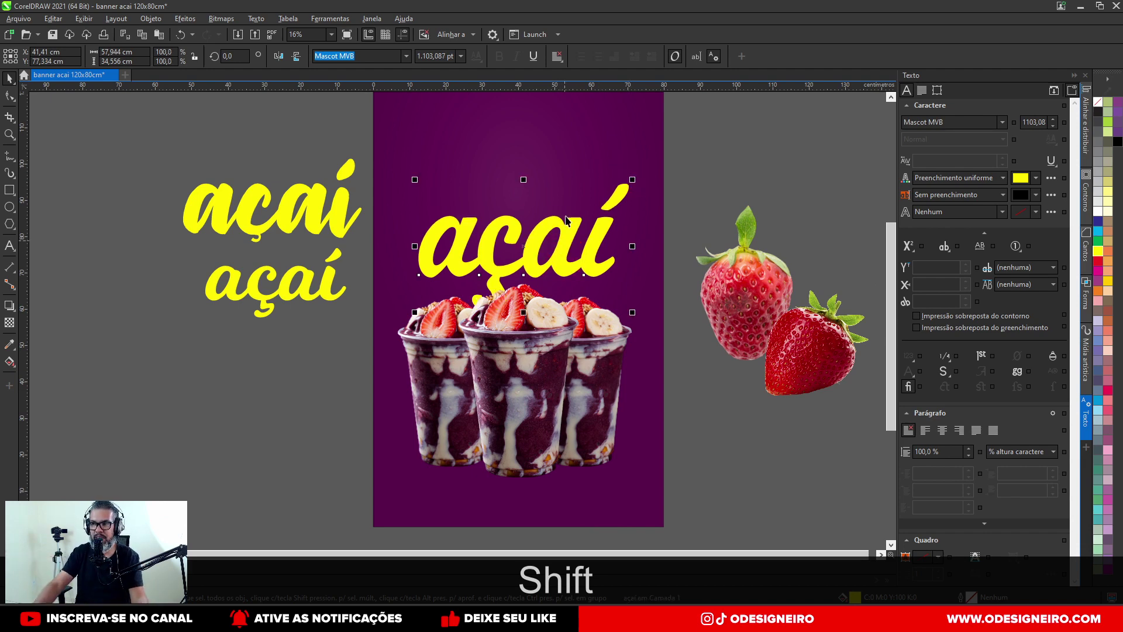
Step: Try enlarging the açaí text further toward the banner's edges, and undo it
{"action": "left_click", "coordinate": [532, 248]}
{"action": "left_click", "coordinate": [532, 248]}
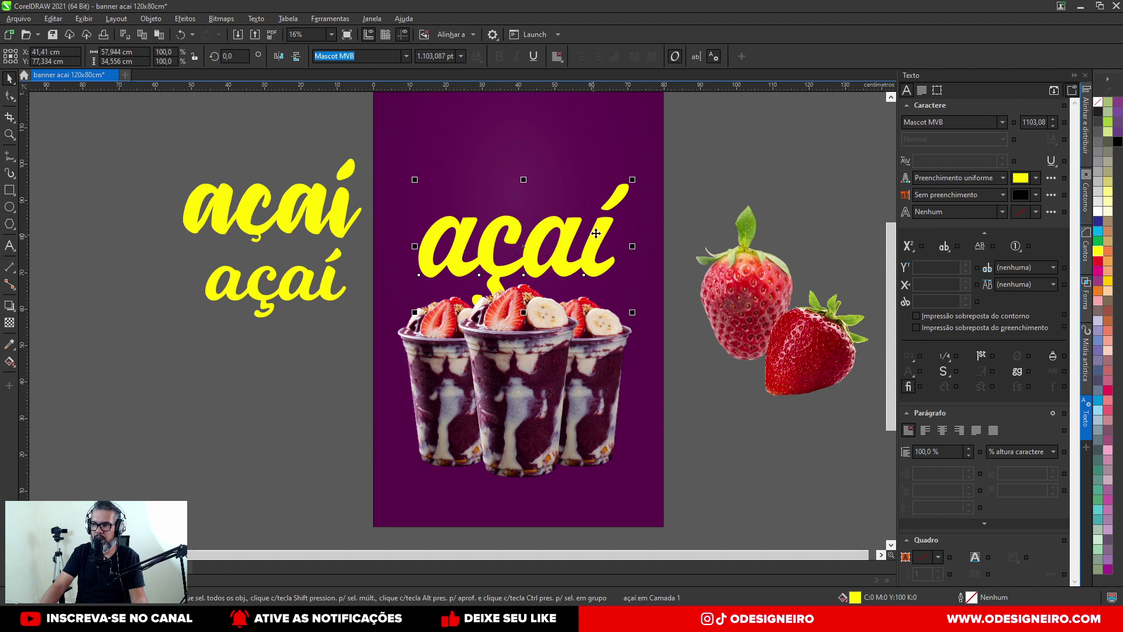
{"action": "left_click_drag", "start_coordinate": [633, 180], "coordinate": [659, 171]}
{"action": "key", "text": "ctrl+z"}
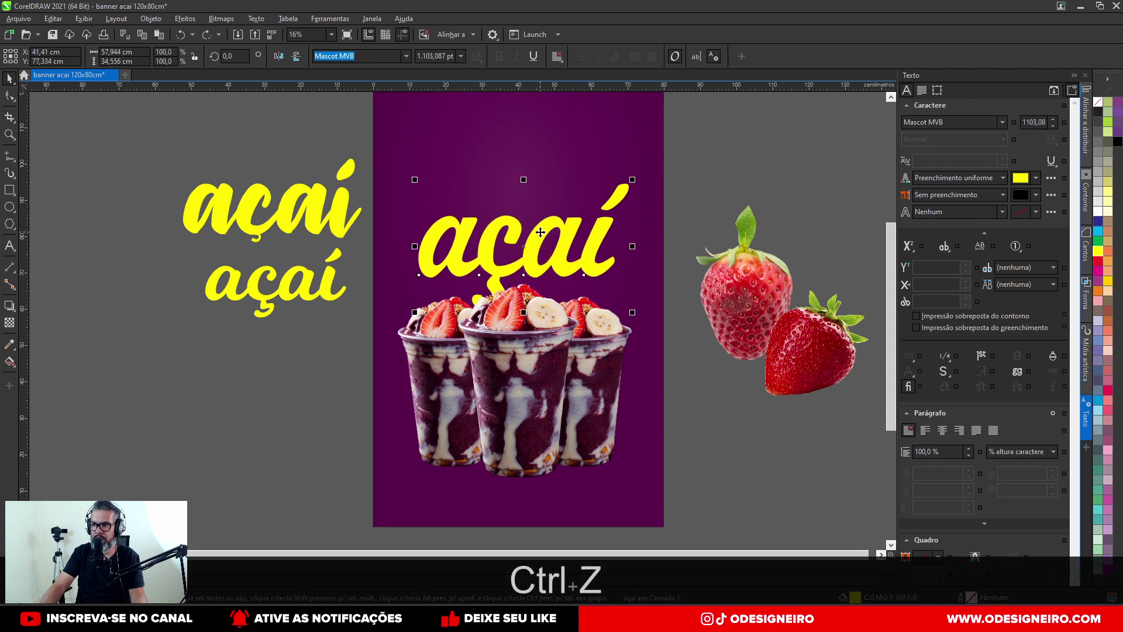
Step: Skew the açaí text vertically so it slants upward to the right by about 7.4°
{"action": "left_click", "coordinate": [541, 233]}
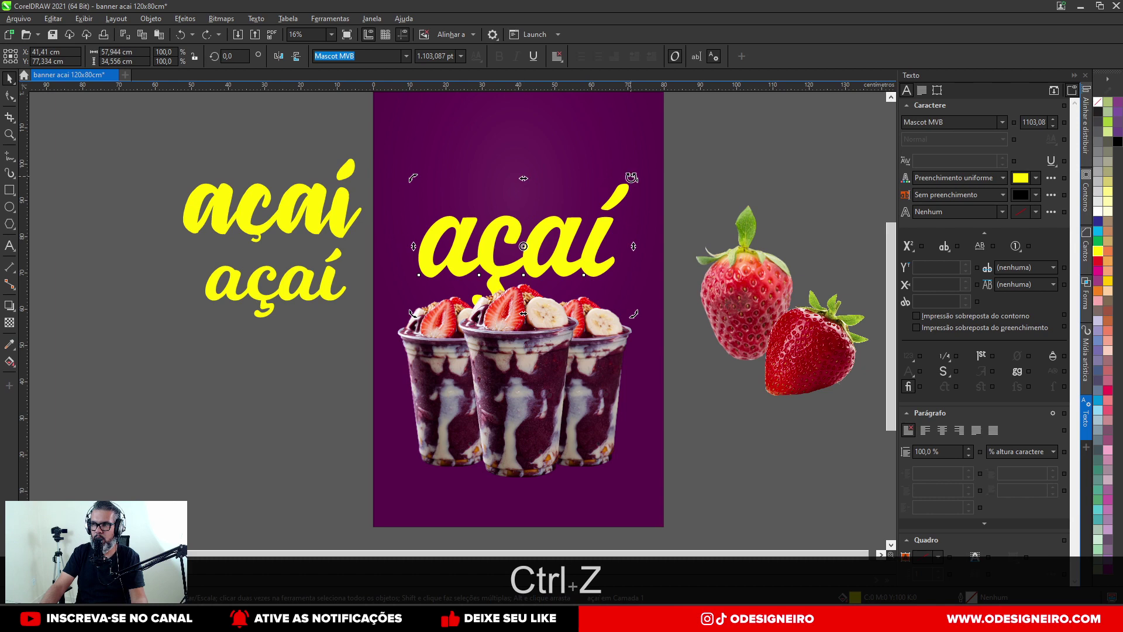
{"action": "left_click_drag", "start_coordinate": [631, 178], "coordinate": [627, 174]}
{"action": "key", "text": "ctrl+z"}
{"action": "left_click_drag", "start_coordinate": [633, 246], "coordinate": [593, 267]}
{"action": "key", "text": "ctrl+z"}
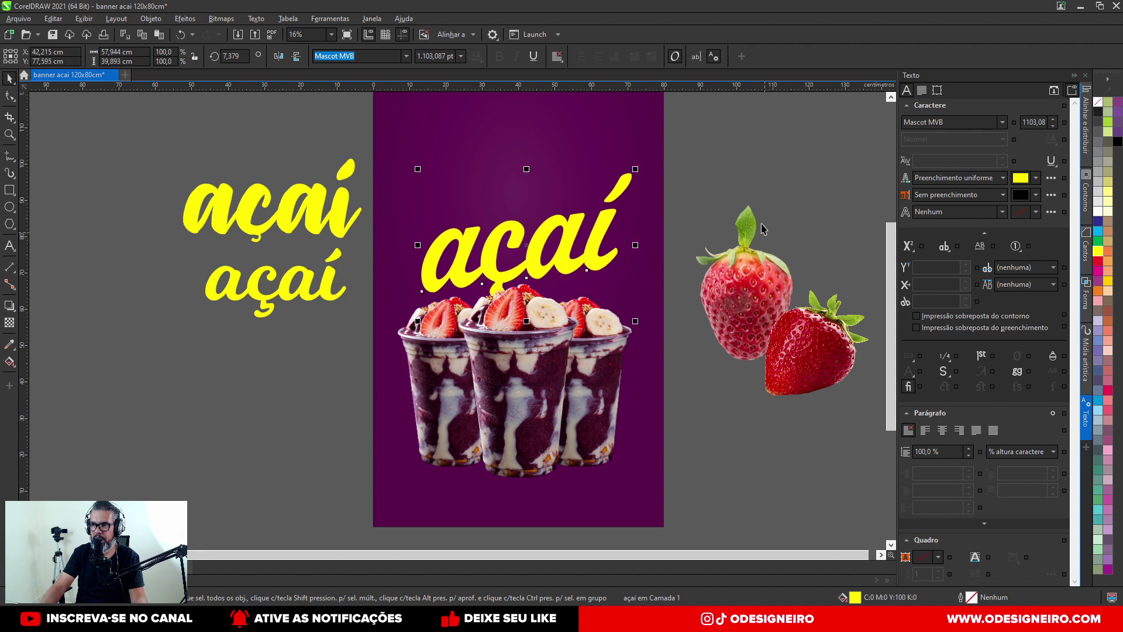
{"action": "left_click", "coordinate": [763, 176]}
Step: Duplicate the slanted açaí text up and to the left on the banner and replace the copy's wording with "hoje"
{"action": "left_click_drag", "start_coordinate": [525, 268], "coordinate": [472, 221]}
{"action": "left_click", "coordinate": [772, 200]}
{"action": "right_click", "coordinate": [472, 220]}
{"action": "double_click", "coordinate": [473, 221]}
{"action": "key", "text": "ctrl+a"}
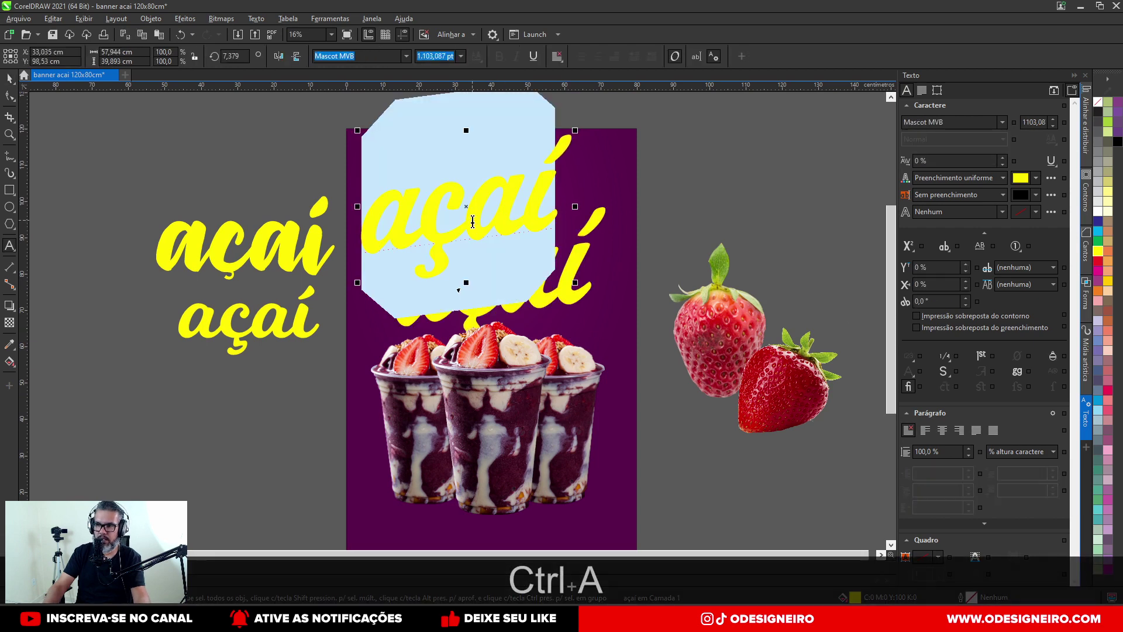
{"action": "type", "text": "ho"}
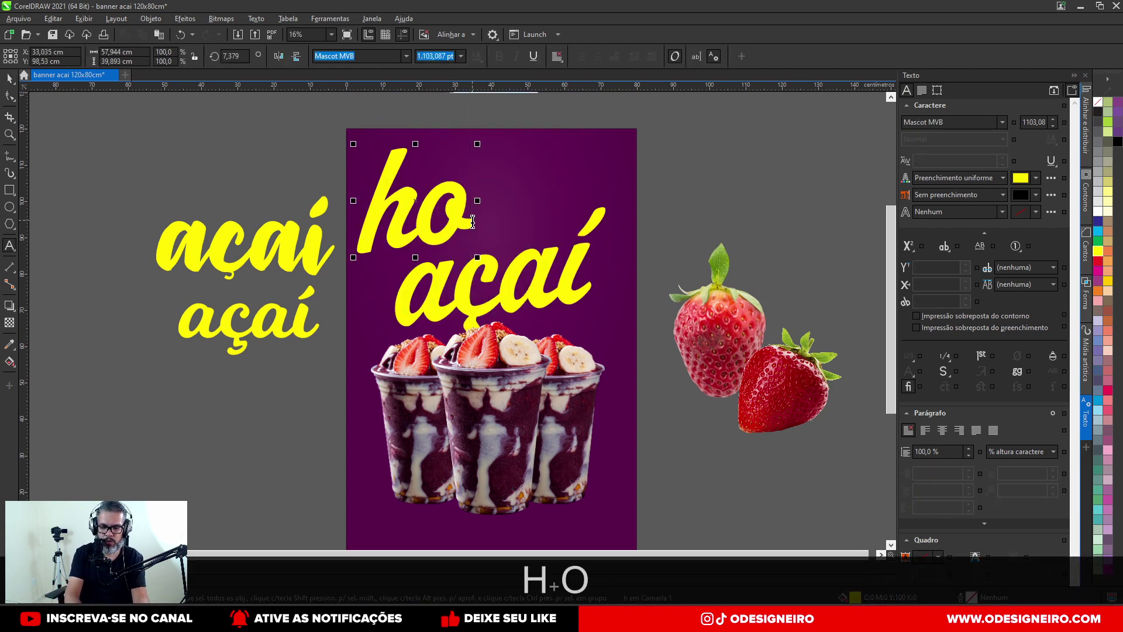
{"action": "type", "text": "je"}
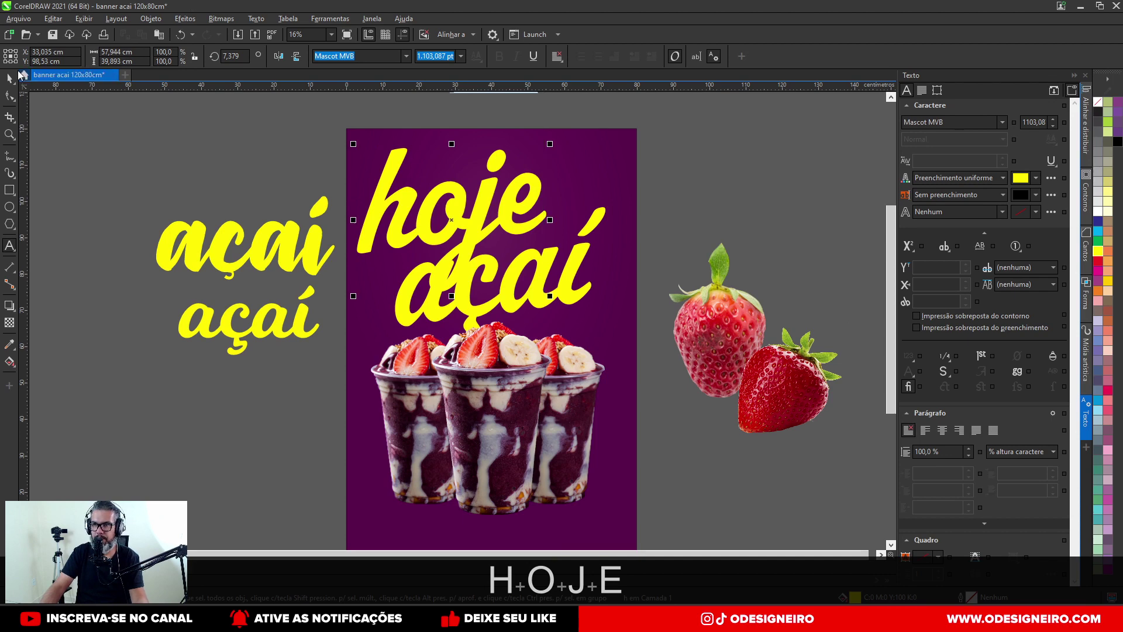
Step: Scale the hoje text to about 22.5 cm wide, place it above açaí, and fill it white (C0 M0 Y0 K0)
{"action": "left_click", "coordinate": [10, 77]}
{"action": "left_click_drag", "start_coordinate": [550, 144], "coordinate": [497, 156]}
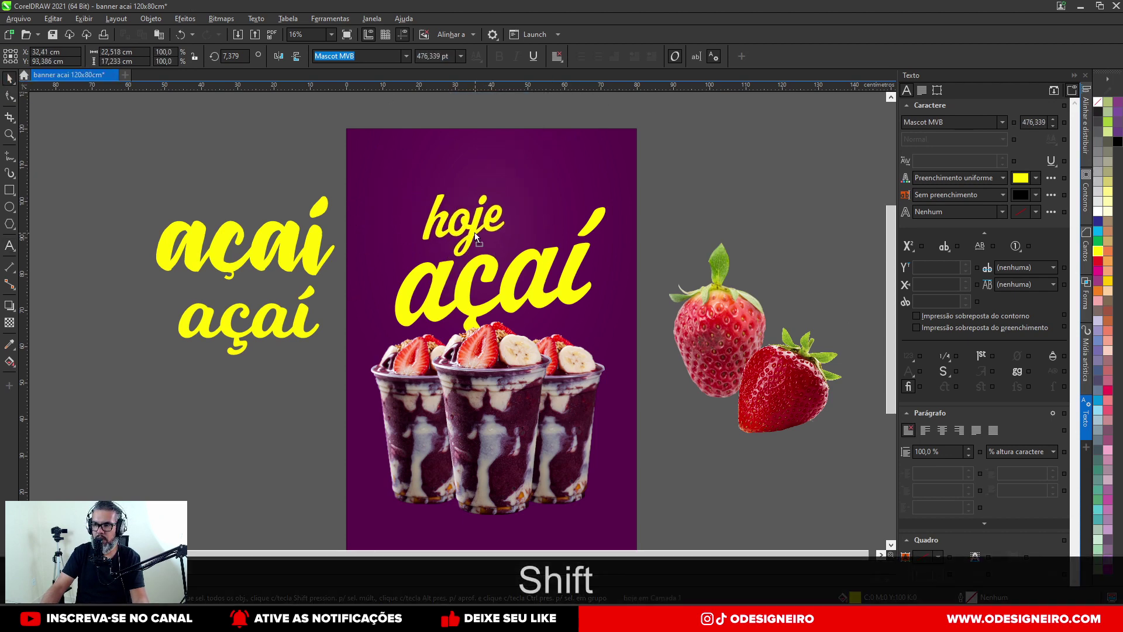
{"action": "left_click", "coordinate": [1098, 206]}
Step: Duplicate the white hoje text up and to its right and replace the copy's wording with "tem"
{"action": "scroll", "coordinate": [485, 232], "scroll_direction": "up", "scroll_amount": 2}
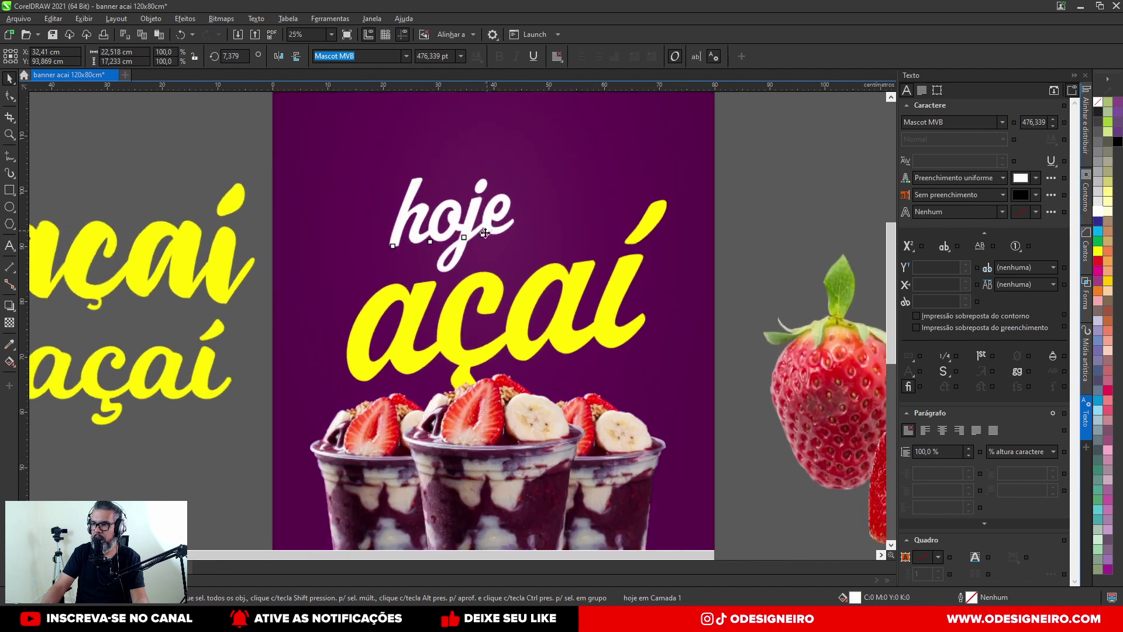
{"action": "left_click_drag", "start_coordinate": [485, 232], "coordinate": [587, 201]}
{"action": "right_click", "coordinate": [587, 200]}
{"action": "double_click", "coordinate": [587, 201]}
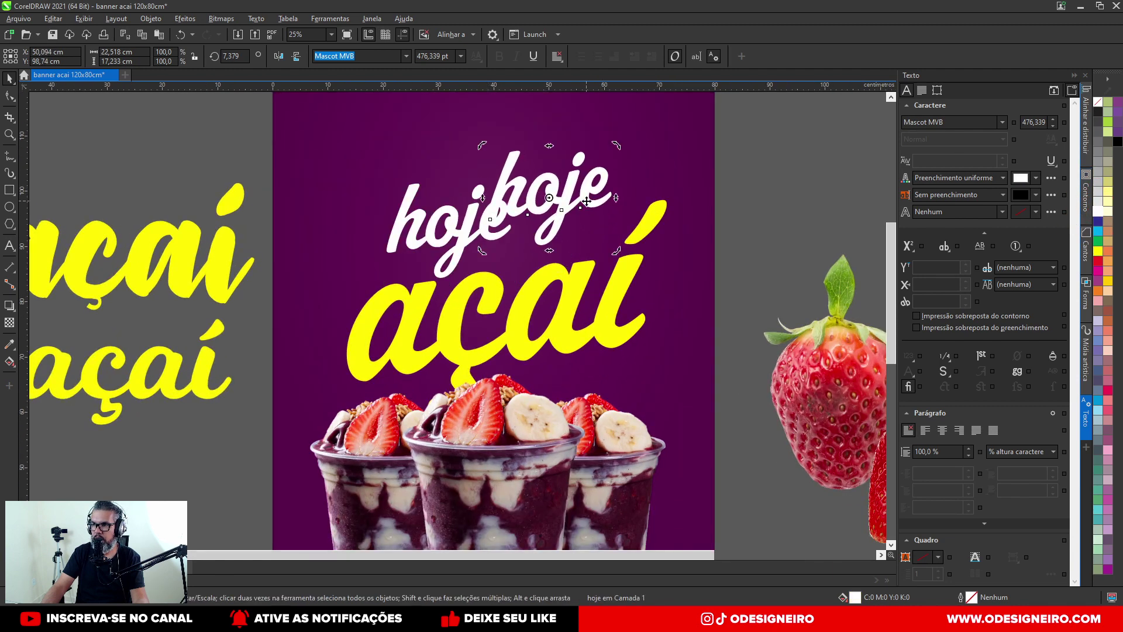
{"action": "key", "text": "ctrl+a"}
{"action": "type", "text": "tem"}
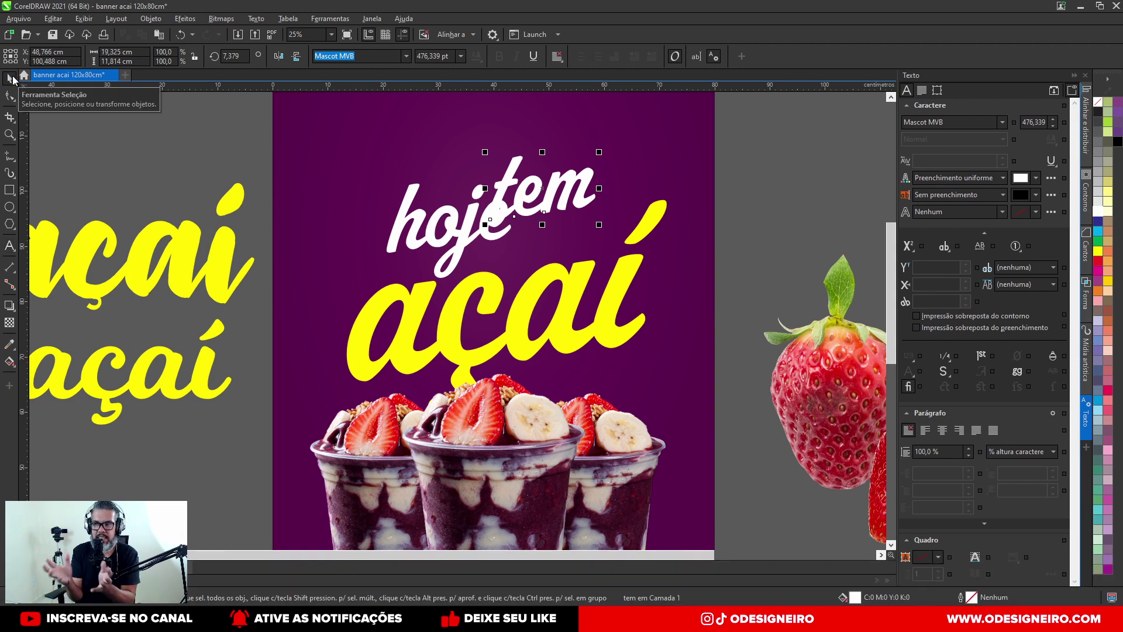
Step: Scale the tem text down to about 11.1 cm wide and place it beside hoje, just above açaí
{"action": "scroll", "coordinate": [625, 166], "scroll_direction": "up", "scroll_amount": 1}
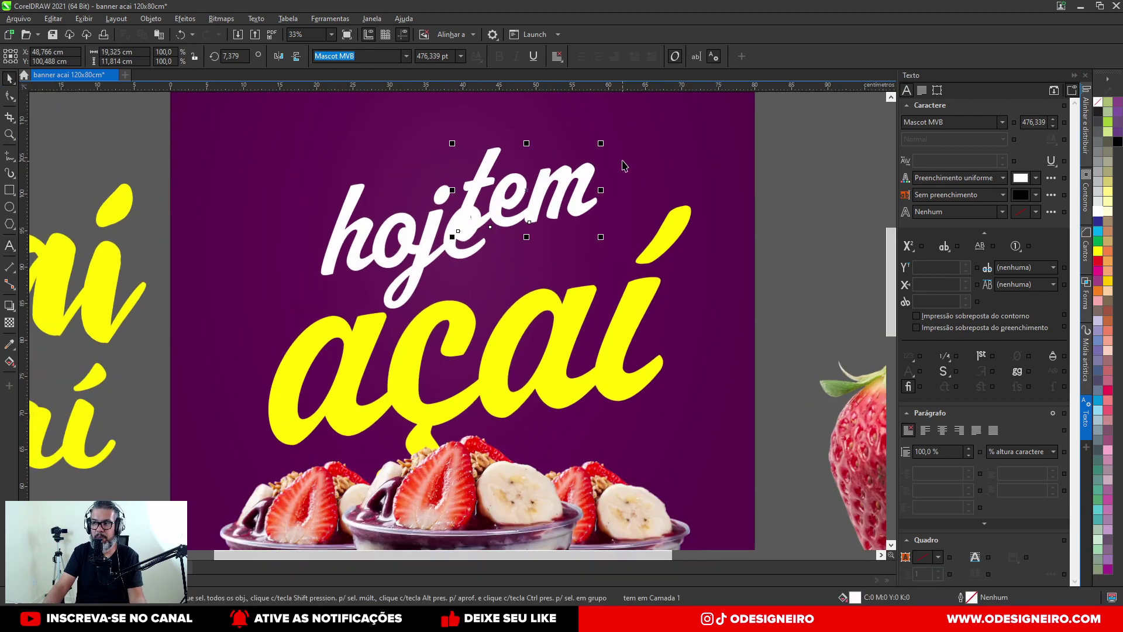
{"action": "left_click_drag", "start_coordinate": [601, 145], "coordinate": [540, 158]}
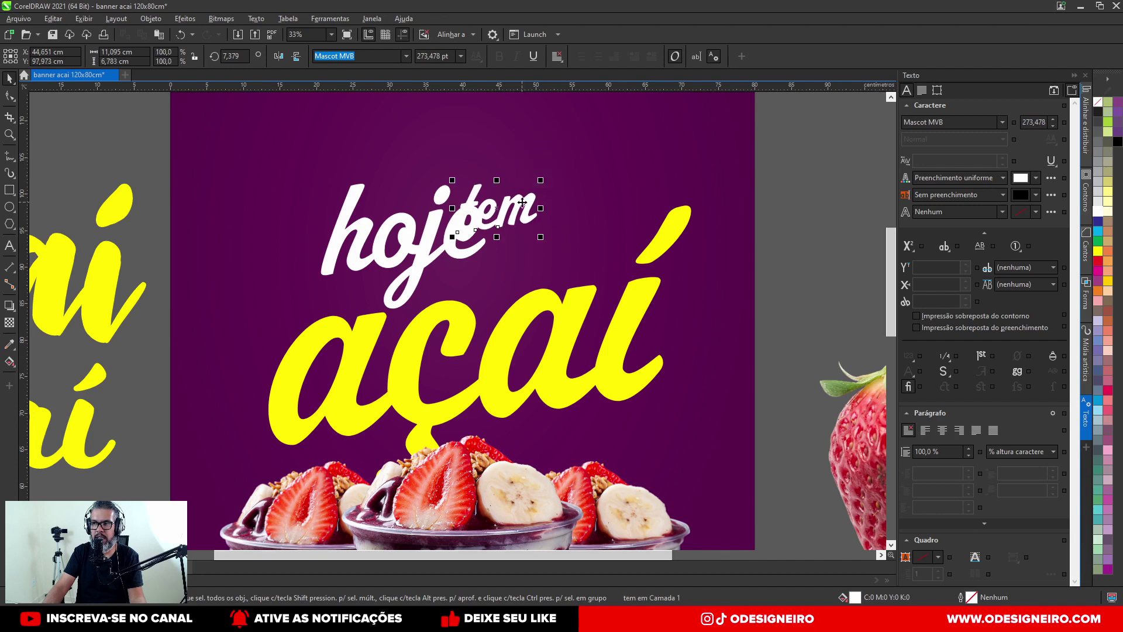
{"action": "left_click_drag", "start_coordinate": [521, 205], "coordinate": [560, 253]}
Step: Scale the hoje and tem texts together to about 35.7 cm wide, keeping them above açaí
{"action": "left_click", "coordinate": [446, 240], "text": "shift"}
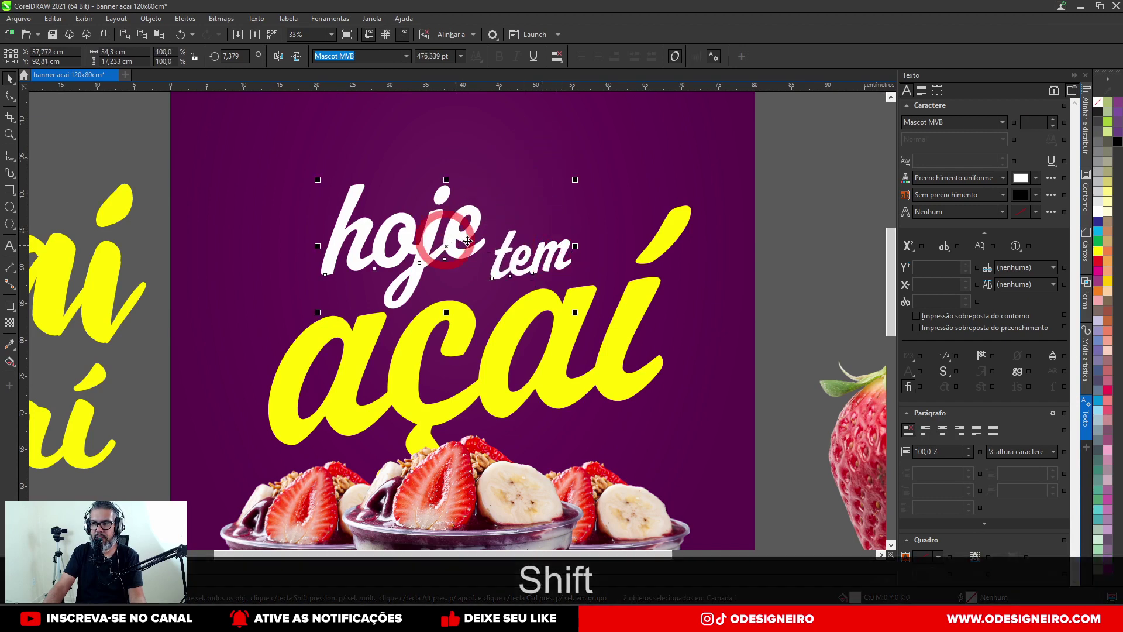
{"action": "left_click_drag", "start_coordinate": [576, 180], "coordinate": [585, 168]}
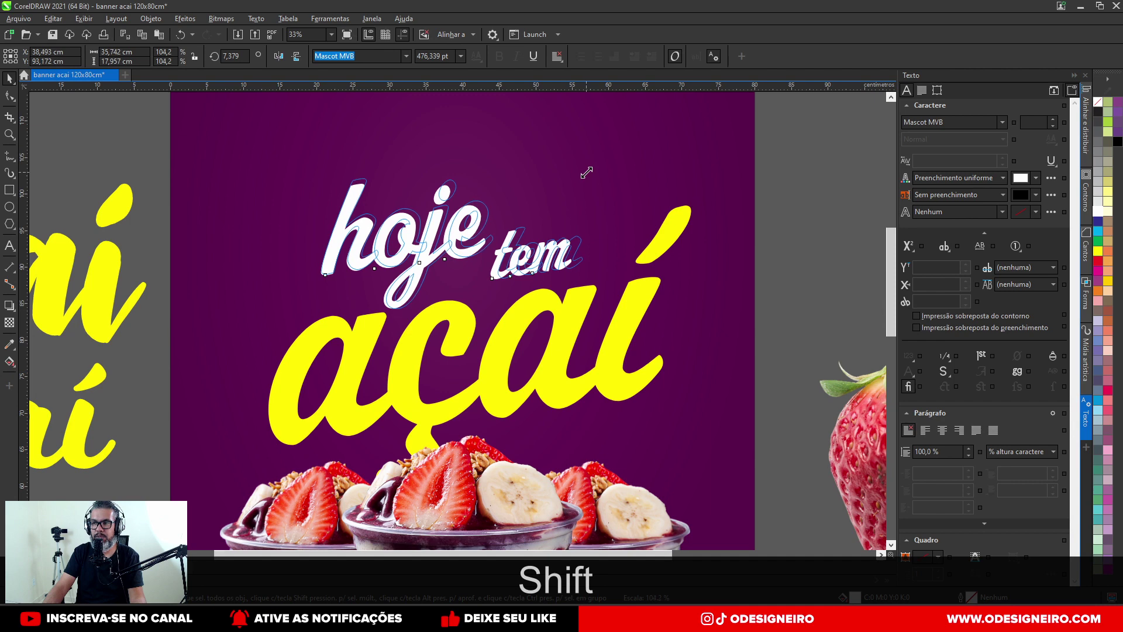
{"action": "left_click", "coordinate": [540, 255]}
{"action": "left_click_drag", "start_coordinate": [539, 254], "coordinate": [495, 159]}
{"action": "scroll", "coordinate": [527, 262], "scroll_direction": "down", "scroll_amount": 2}
{"action": "left_click", "coordinate": [737, 158]}
{"action": "scroll", "coordinate": [466, 209], "scroll_direction": "down", "scroll_amount": 1}
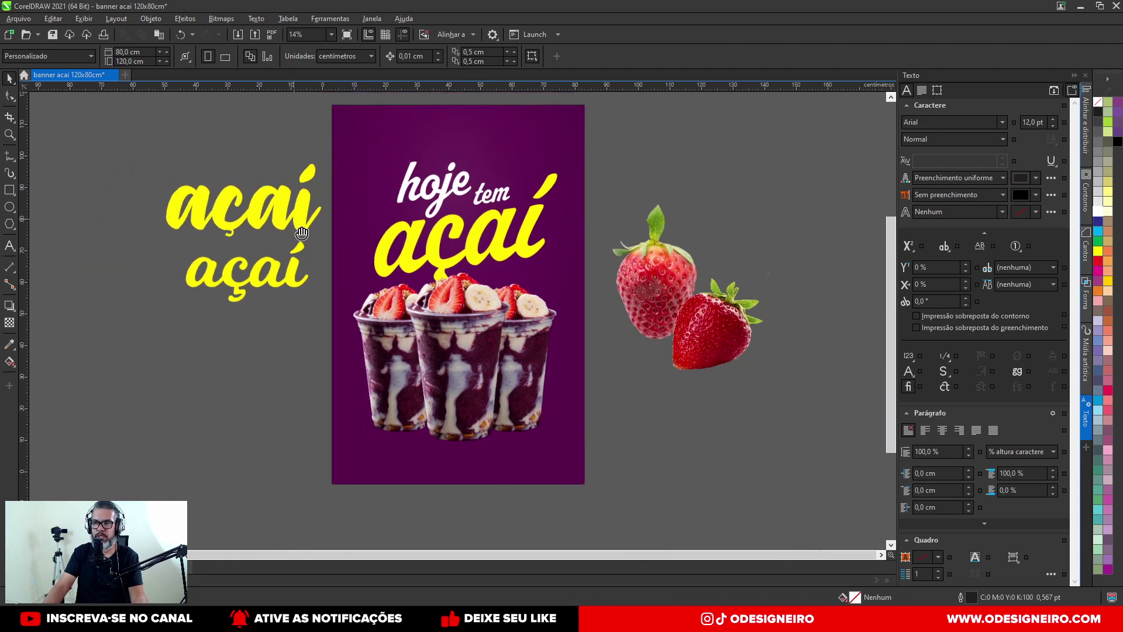
Step: Move the dark red strawberry down and to the left so it sits below the other strawberry, outside the banner
{"action": "left_click", "coordinate": [668, 332]}
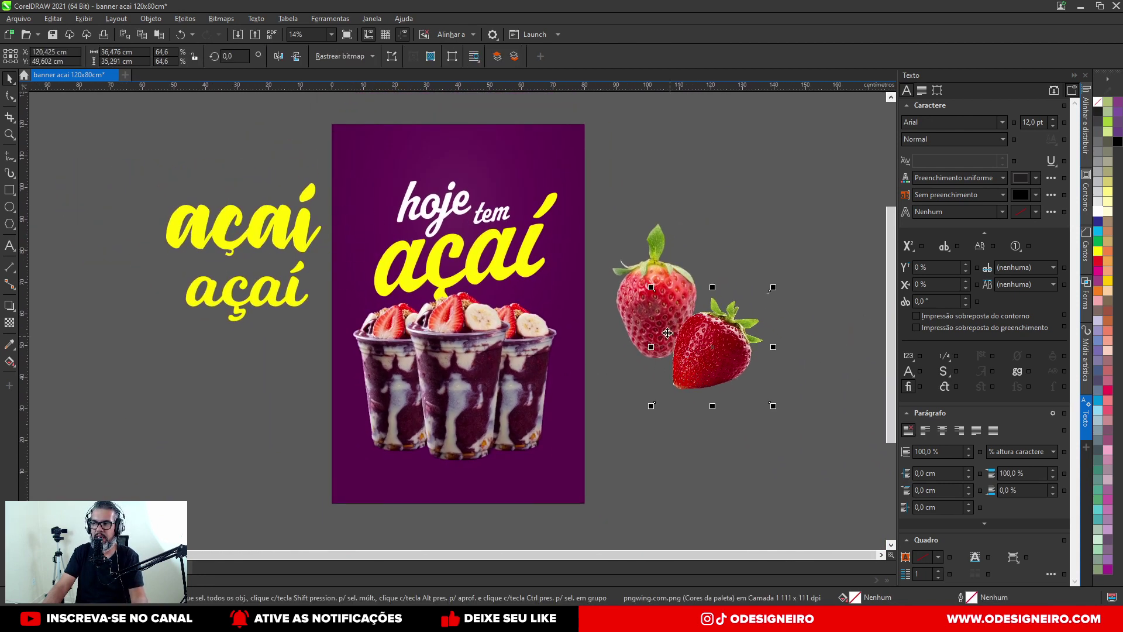
{"action": "scroll", "coordinate": [478, 324], "scroll_direction": "up", "scroll_amount": 1}
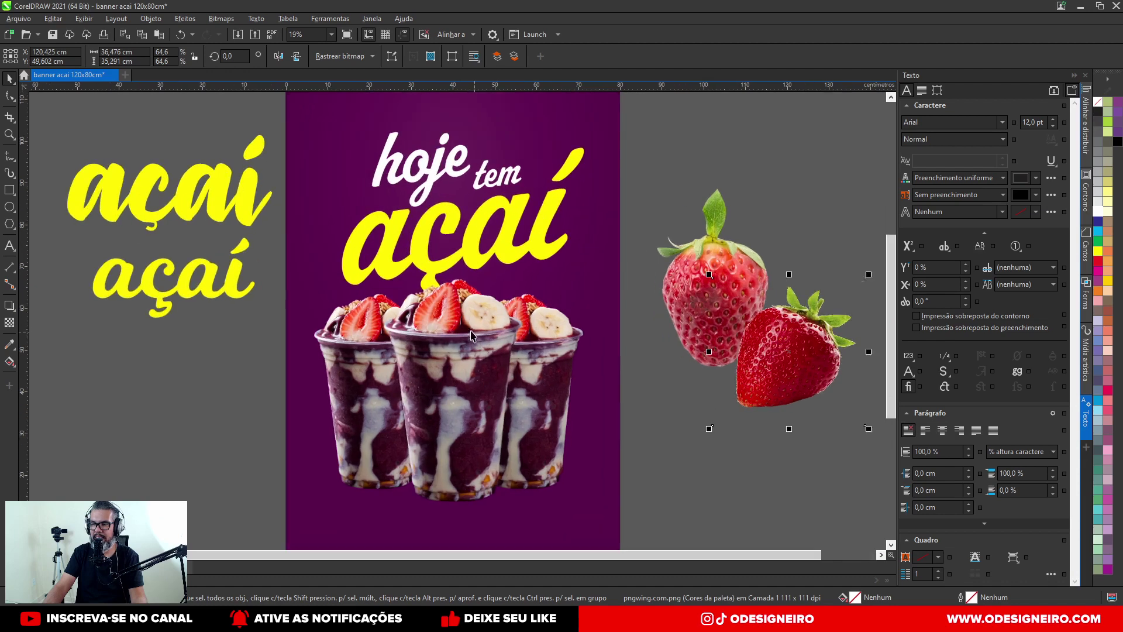
{"action": "scroll", "coordinate": [440, 314], "scroll_direction": "down", "scroll_amount": 1}
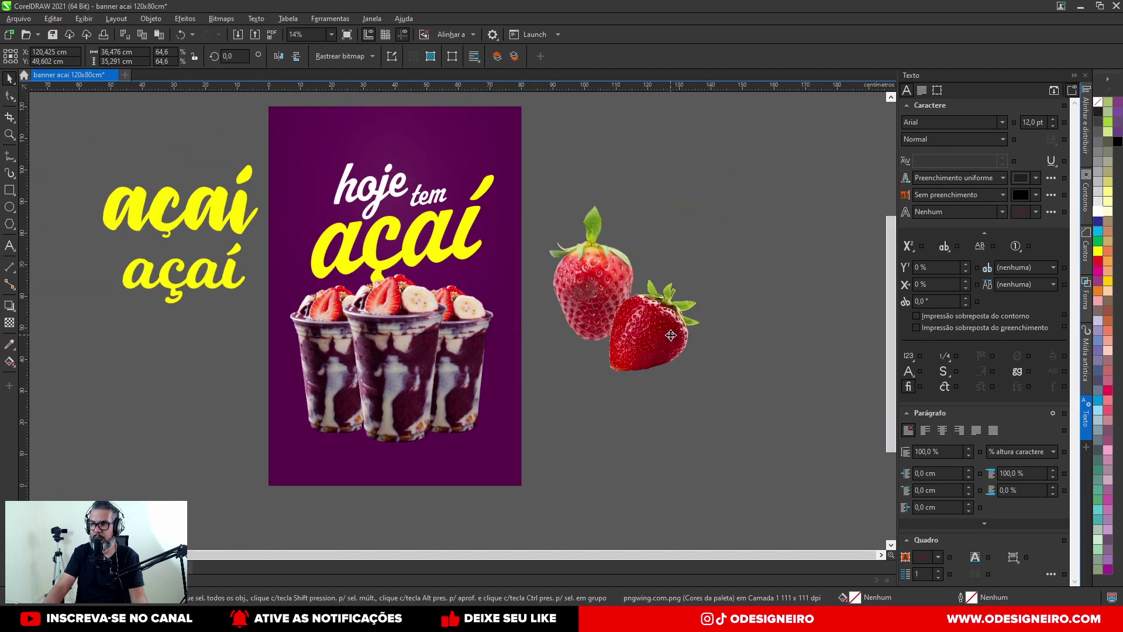
{"action": "left_click_drag", "start_coordinate": [670, 335], "coordinate": [633, 383]}
{"action": "scroll", "coordinate": [654, 398], "scroll_direction": "up", "scroll_amount": 1}
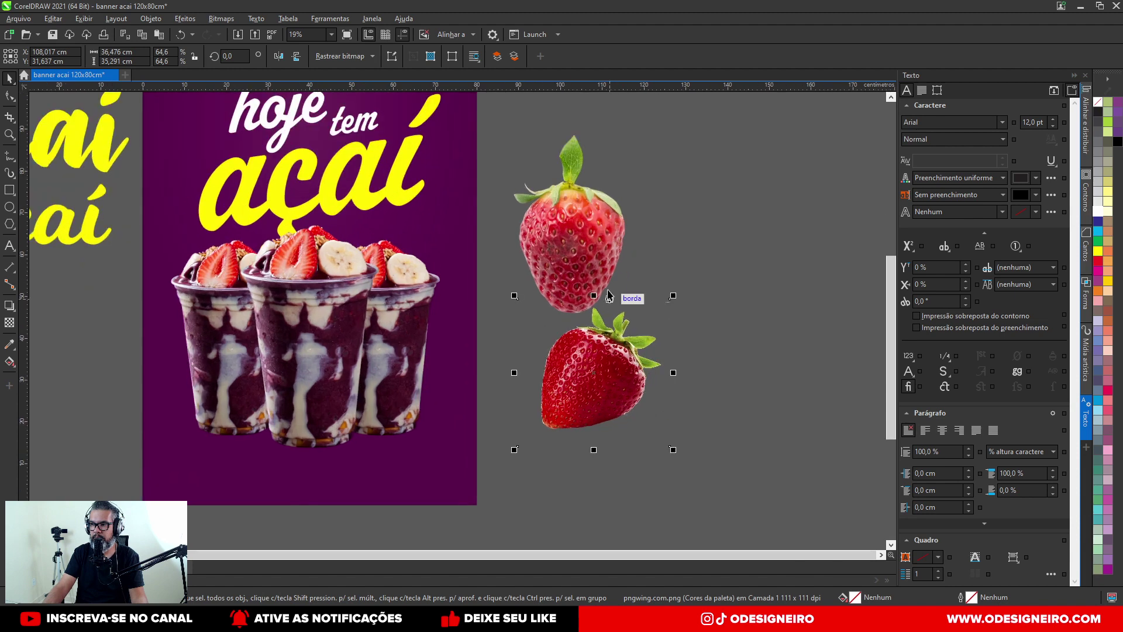
Step: Check the surface of the upper strawberry cutout (moranguinho.png) and delete it
{"action": "left_click", "coordinate": [593, 263]}
{"action": "scroll", "coordinate": [593, 263], "scroll_direction": "up", "scroll_amount": 2}
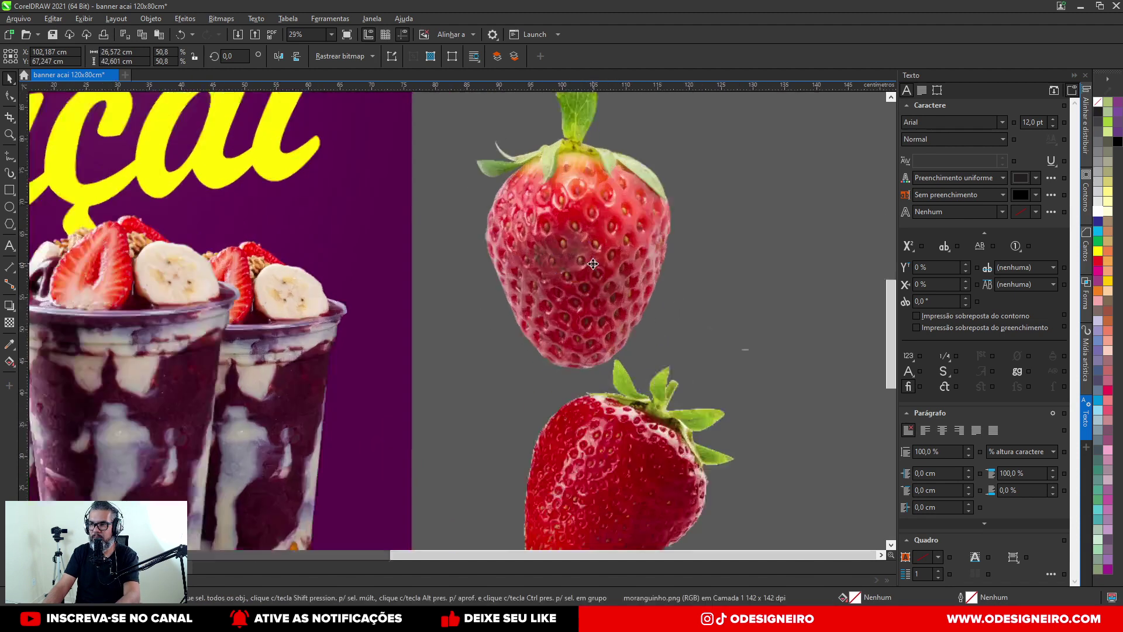
{"action": "scroll", "coordinate": [594, 264], "scroll_direction": "up", "scroll_amount": 1}
{"action": "scroll", "coordinate": [593, 267], "scroll_direction": "up", "scroll_amount": 2}
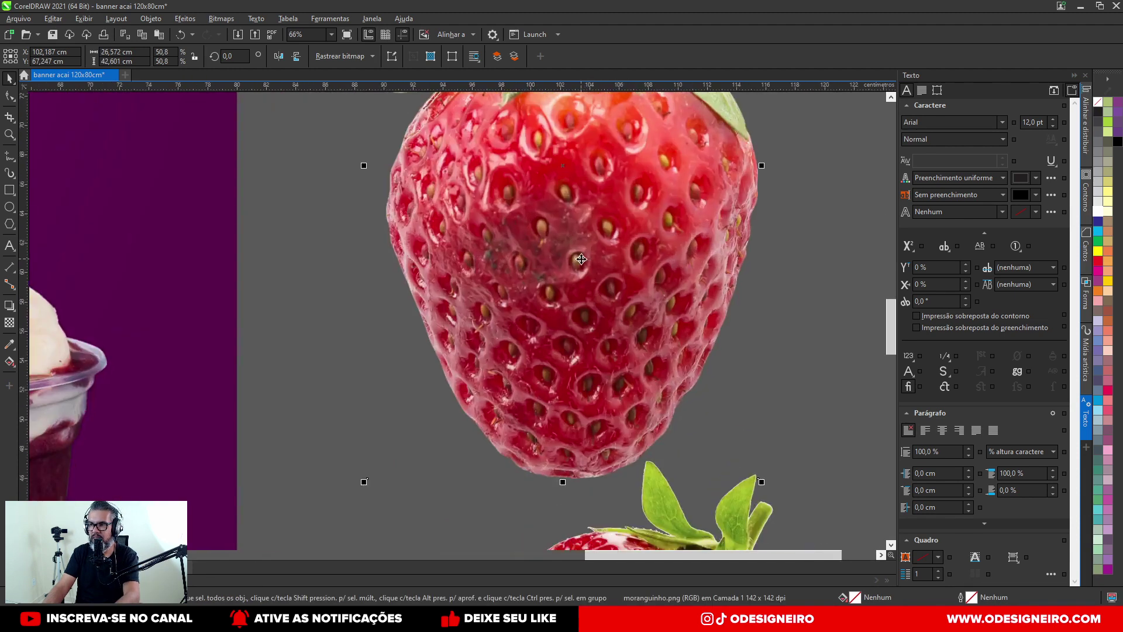
{"action": "scroll", "coordinate": [581, 260], "scroll_direction": "down", "scroll_amount": 5}
{"action": "key", "text": "Delete"}
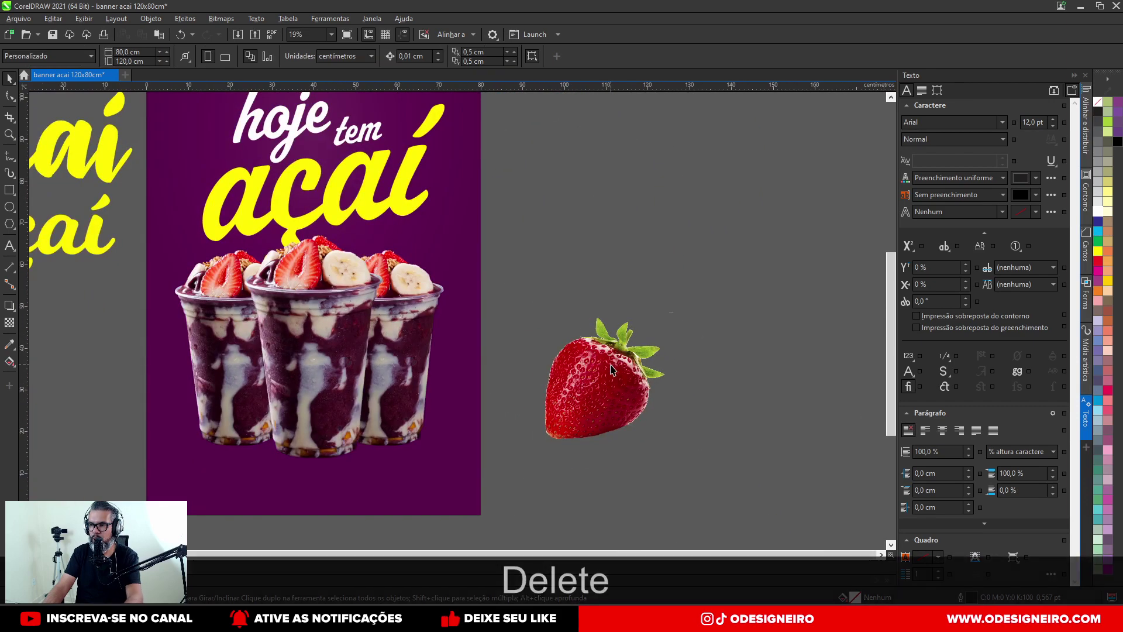
Step: Scale down the remaining strawberry and place it at the upper right of the right-hand açaí cup, undoing the last extra change
{"action": "left_click_drag", "start_coordinate": [678, 308], "coordinate": [619, 365]}
{"action": "left_click_drag", "start_coordinate": [571, 404], "coordinate": [439, 258]}
{"action": "left_click_drag", "start_coordinate": [490, 214], "coordinate": [485, 219]}
{"action": "left_click_drag", "start_coordinate": [441, 250], "coordinate": [295, 351]}
{"action": "key", "text": "ctrl+z"}
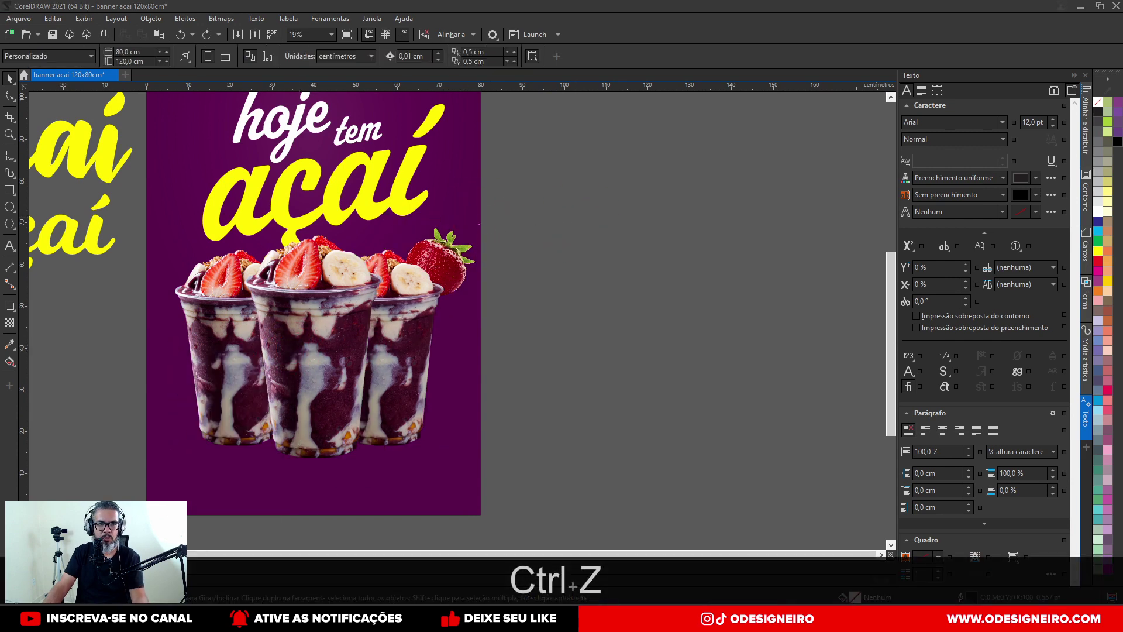
Step: Switch to the web browser and search Google Images for "morango e banana png"
{"action": "type", "text": "morango e banan"}
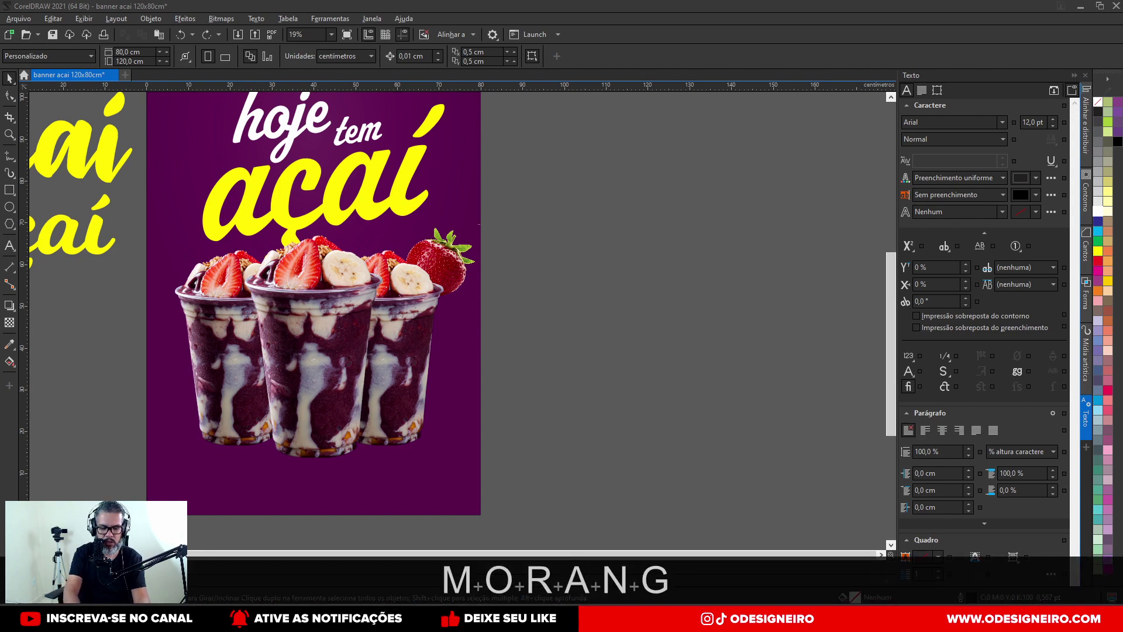
{"action": "type", "text": "a png"}
{"action": "key", "text": "Return"}
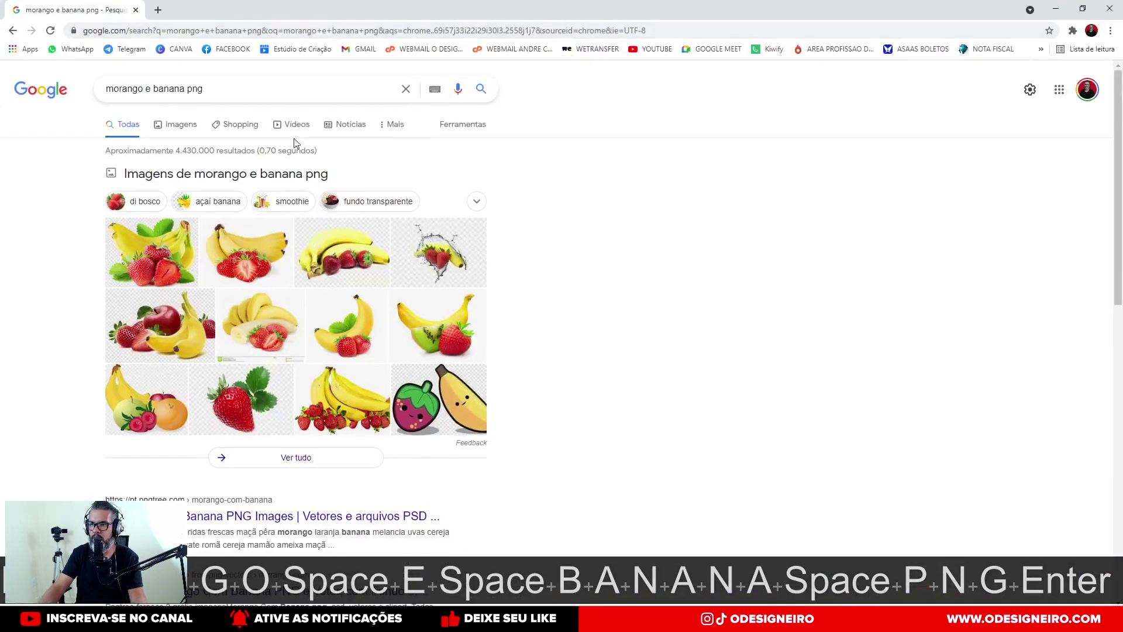
{"action": "left_click", "coordinate": [171, 126]}
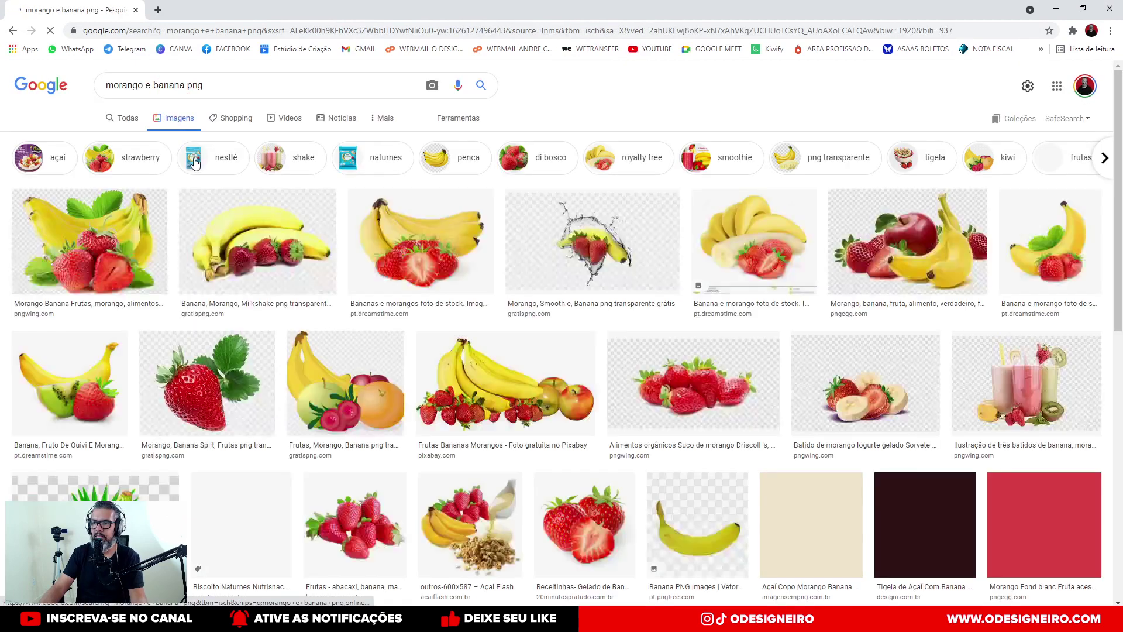
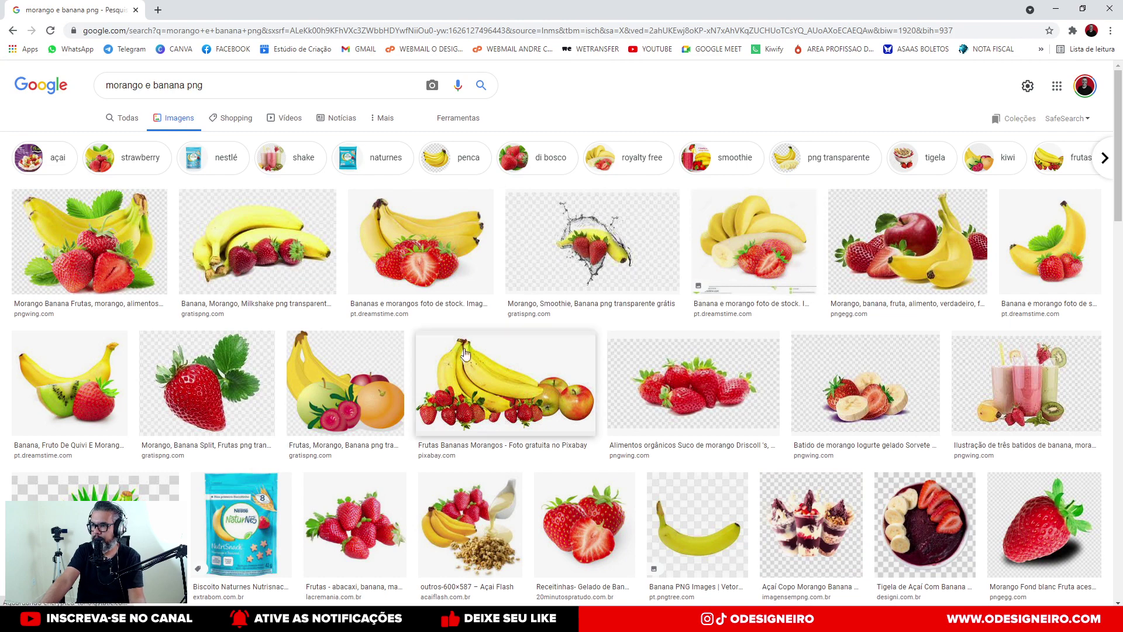
Step: Preview the banana and strawberry image results and open the PNGWing page of the picture with three strawberries and green leaves
{"action": "left_click", "coordinate": [244, 230]}
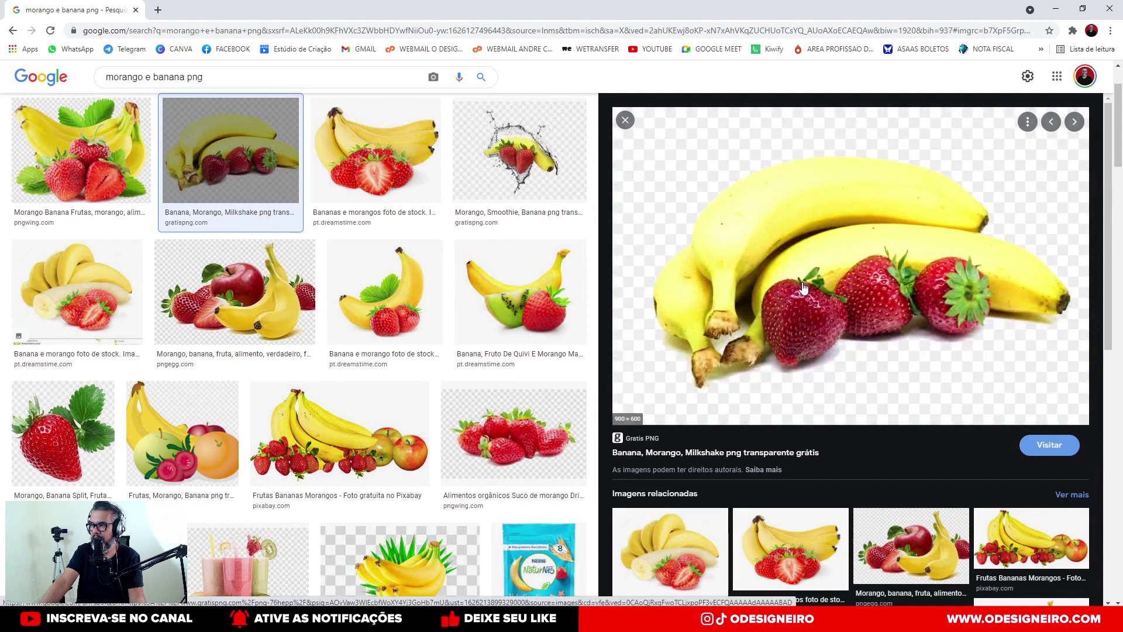
{"action": "left_click", "coordinate": [81, 149]}
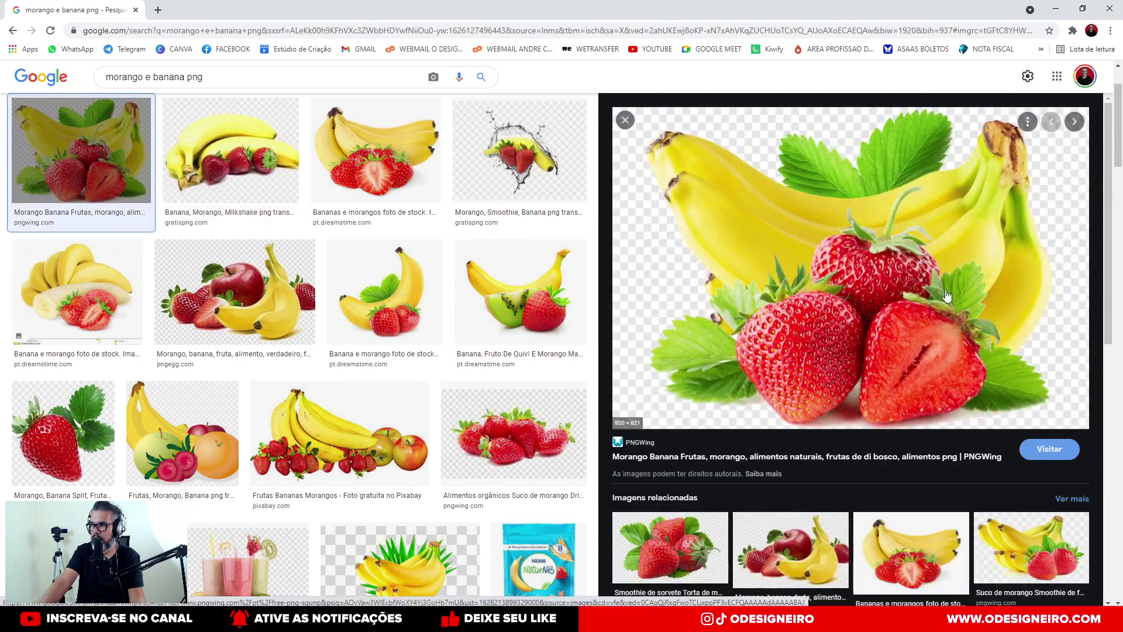
{"action": "left_click", "coordinate": [884, 275]}
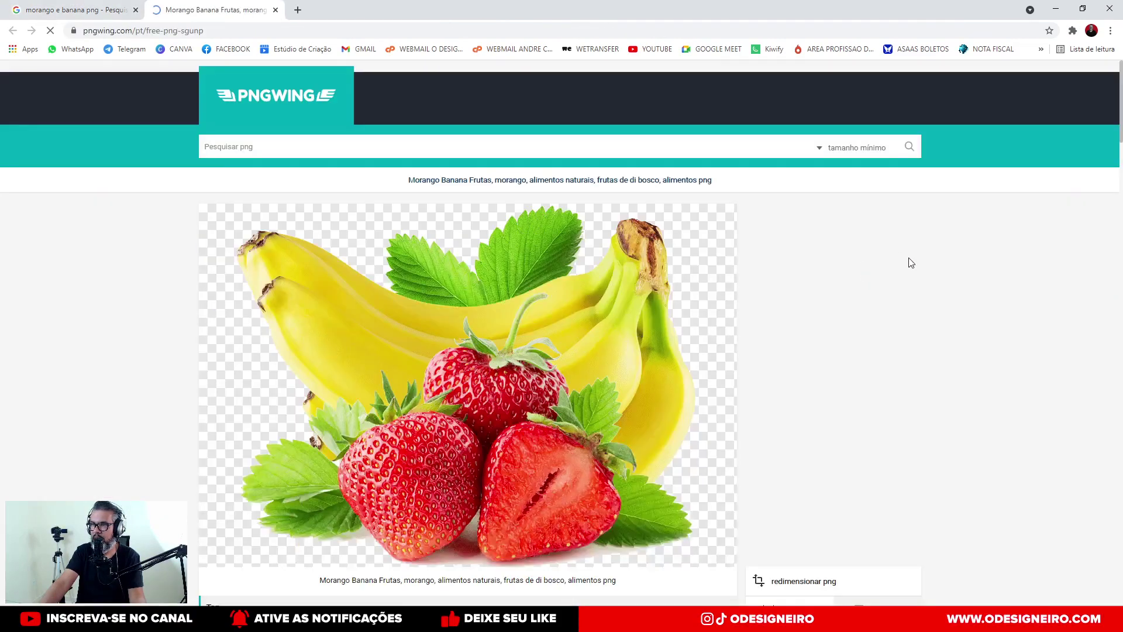
Step: Download the banana and strawberry PNG from PNGWing and save it in the TUTORIAL ACAI folder
{"action": "scroll", "coordinate": [434, 306], "scroll_direction": "down", "scroll_amount": 5}
{"action": "scroll", "coordinate": [434, 307], "scroll_direction": "down", "scroll_amount": 3}
{"action": "left_click", "coordinate": [387, 397]}
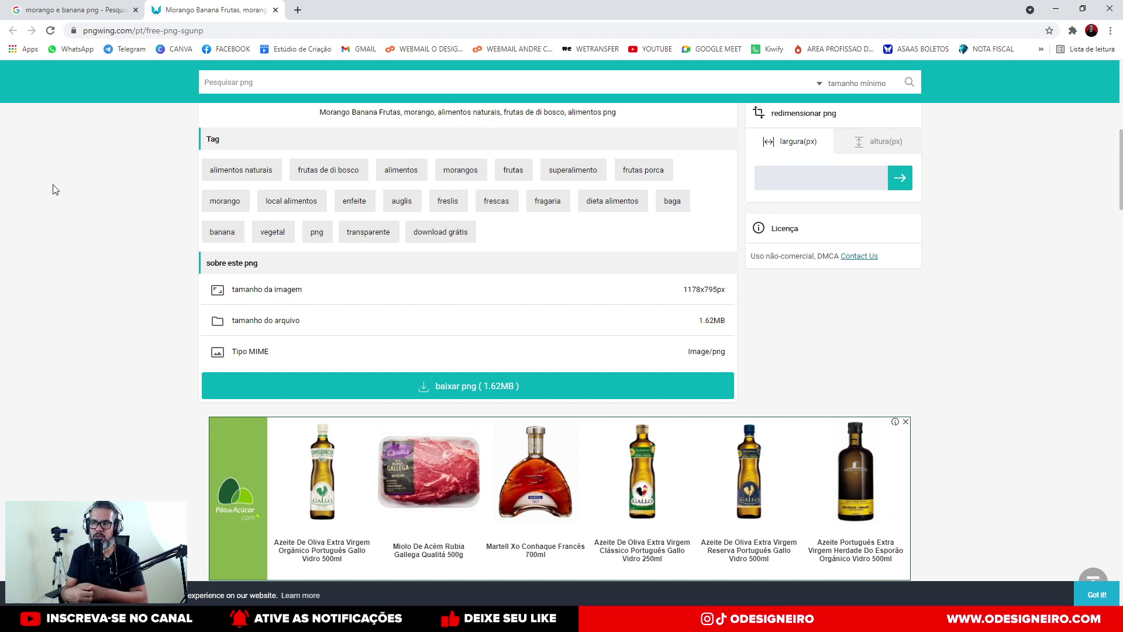
{"action": "left_click", "coordinate": [364, 374]}
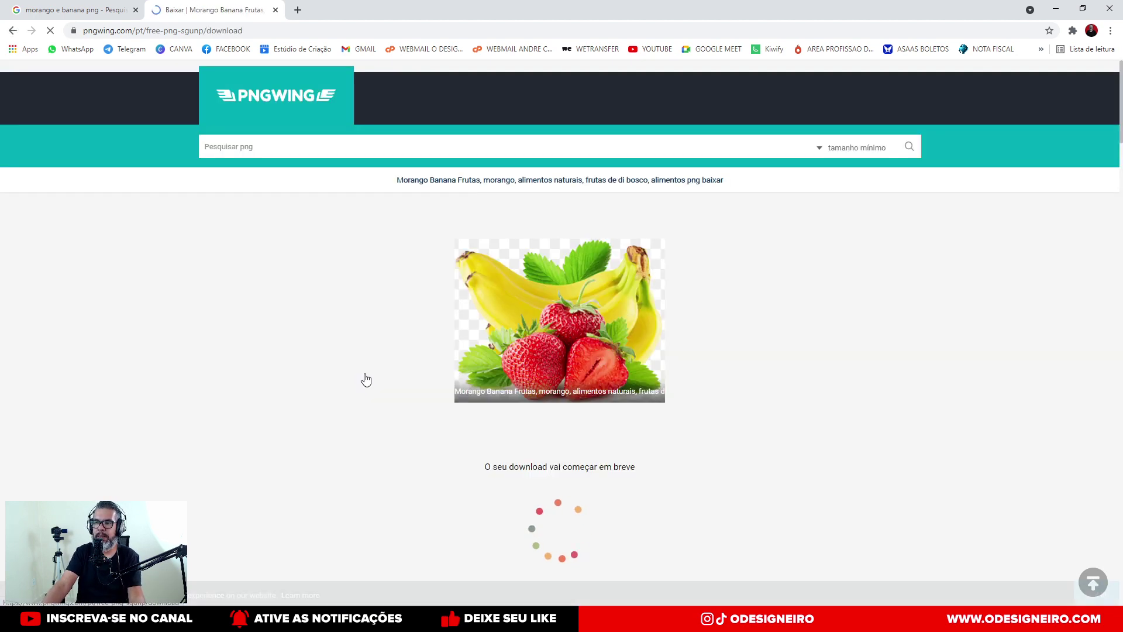
{"action": "scroll", "coordinate": [367, 323], "scroll_direction": "down", "scroll_amount": 3}
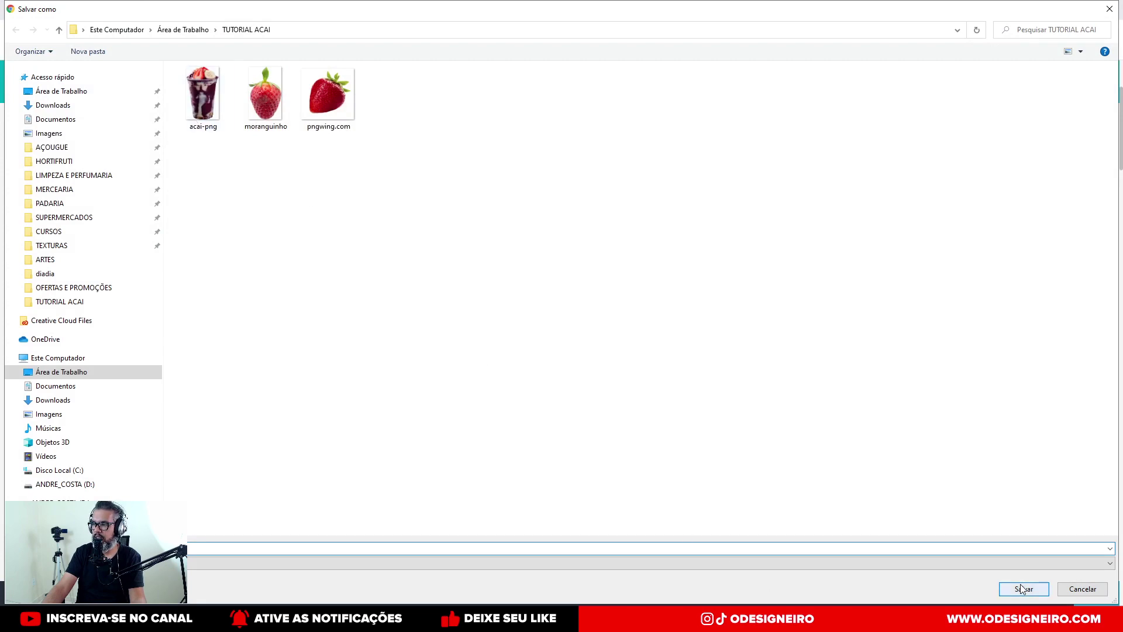
{"action": "left_click", "coordinate": [1020, 589]}
Step: Switch back to CorelDRAW and import pngwing.com (1) to the right of the banner at about 52.8 cm wide
{"action": "key", "text": "alt+Tab"}
{"action": "key", "text": "alt+Tab"}
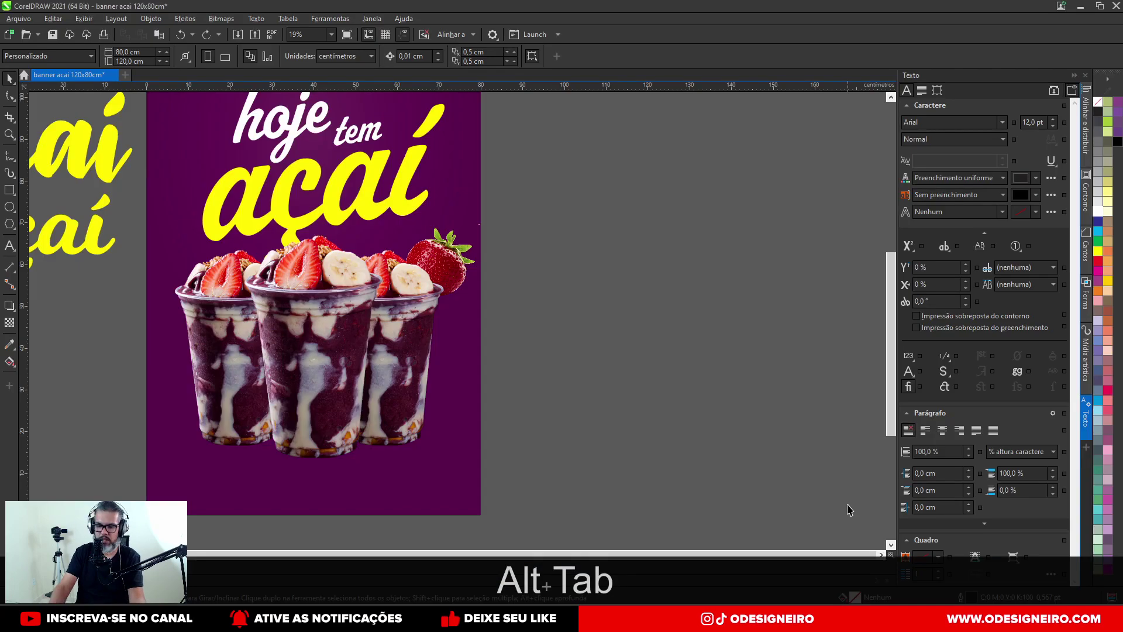
{"action": "key", "text": "ctrl+i"}
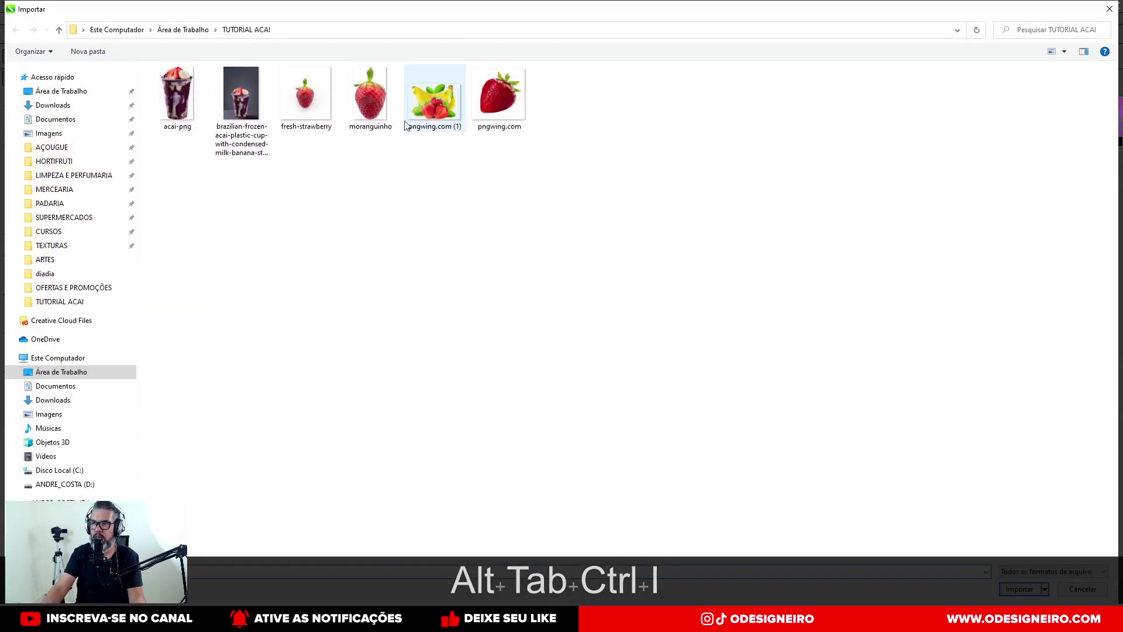
{"action": "double_click", "coordinate": [426, 110]}
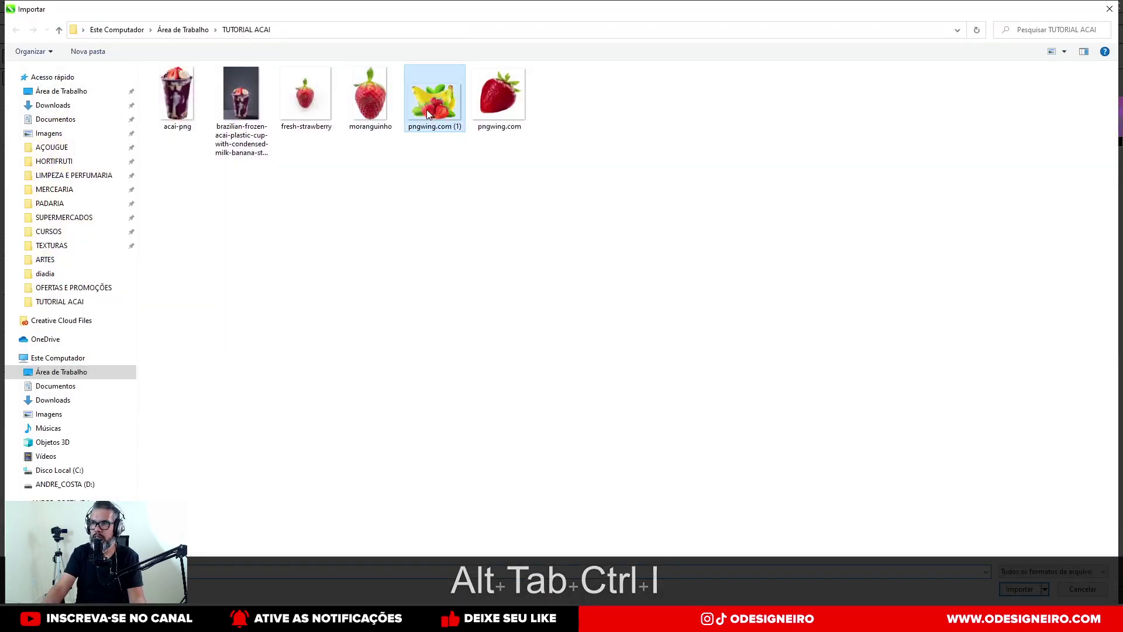
{"action": "left_click_drag", "start_coordinate": [513, 201], "coordinate": [741, 429]}
Step: Examine the cutout edges of the imported fruit picture up close and delete it from the workspace
{"action": "scroll", "coordinate": [642, 365], "scroll_direction": "up", "scroll_amount": 1}
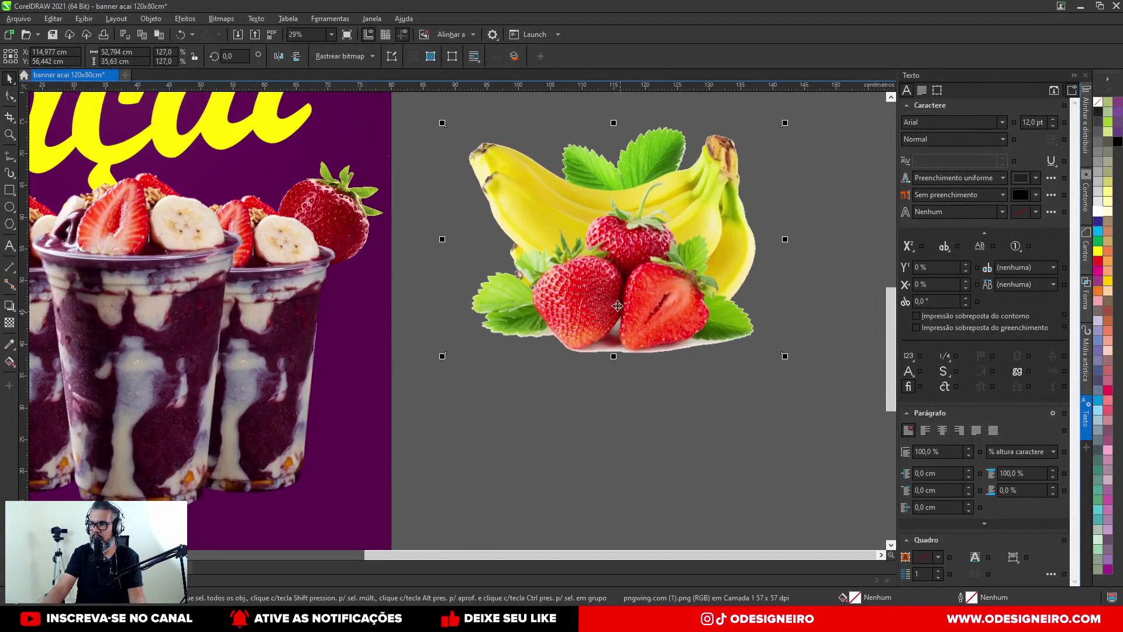
{"action": "scroll", "coordinate": [703, 135], "scroll_direction": "up", "scroll_amount": 3}
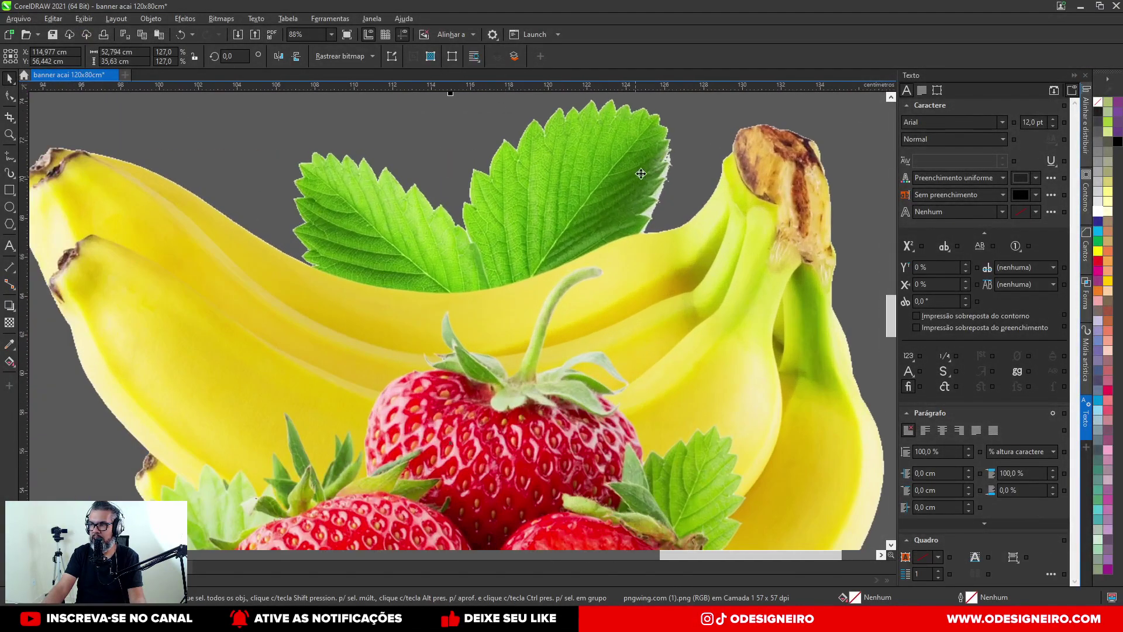
{"action": "scroll", "coordinate": [632, 209], "scroll_direction": "down", "scroll_amount": 2}
{"action": "scroll", "coordinate": [626, 248], "scroll_direction": "up", "scroll_amount": 1}
{"action": "scroll", "coordinate": [541, 250], "scroll_direction": "down", "scroll_amount": 2}
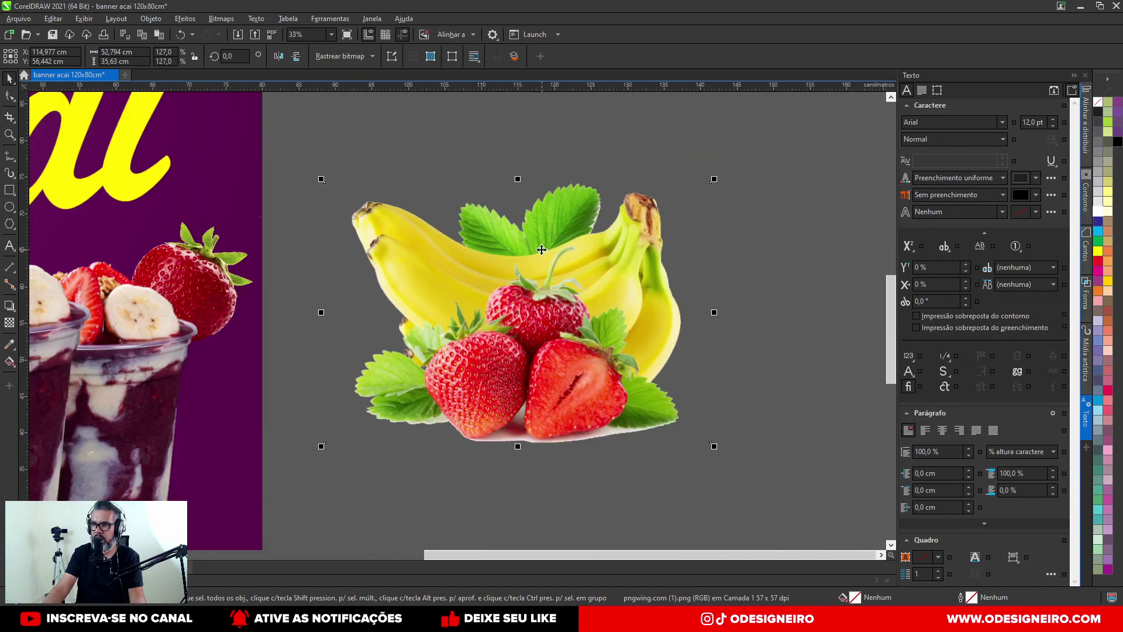
{"action": "key", "text": "Delete"}
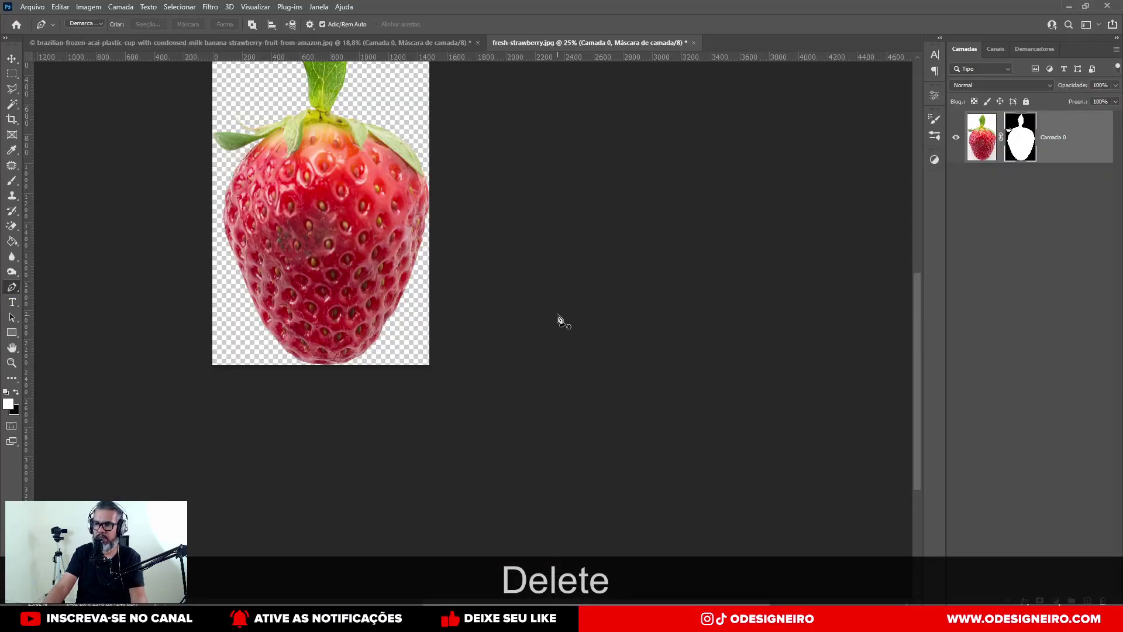
Step: Switch to Photoshop and close the fresh-strawberry.jpg and açaí cup documents without saving
{"action": "key", "text": "ctrl+z"}
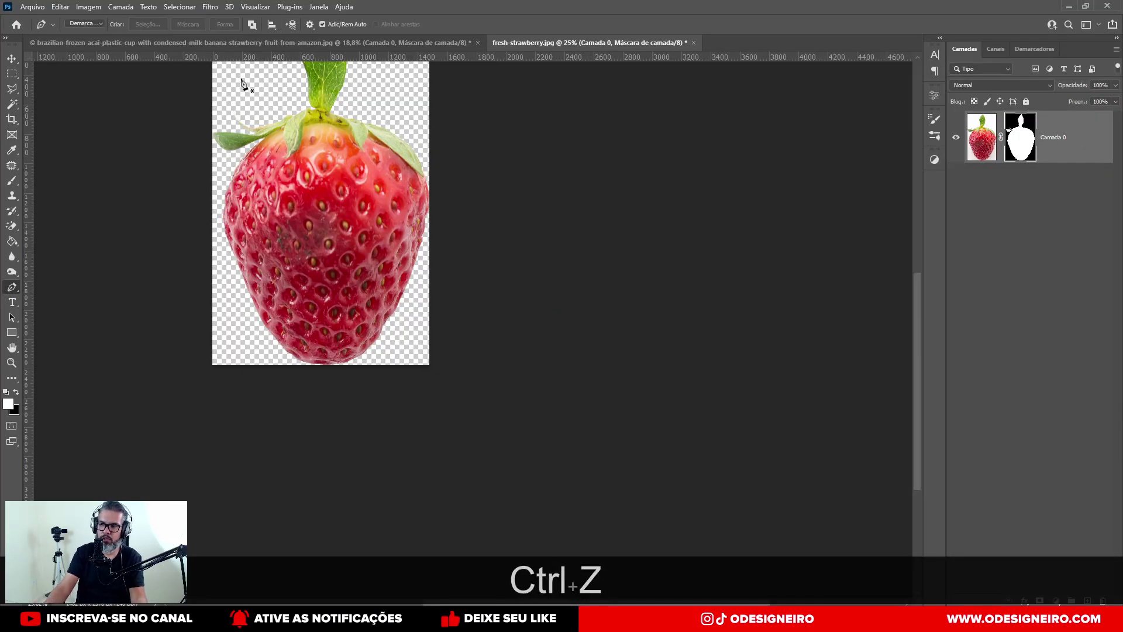
{"action": "left_click", "coordinate": [11, 59]}
{"action": "left_click", "coordinate": [382, 298]}
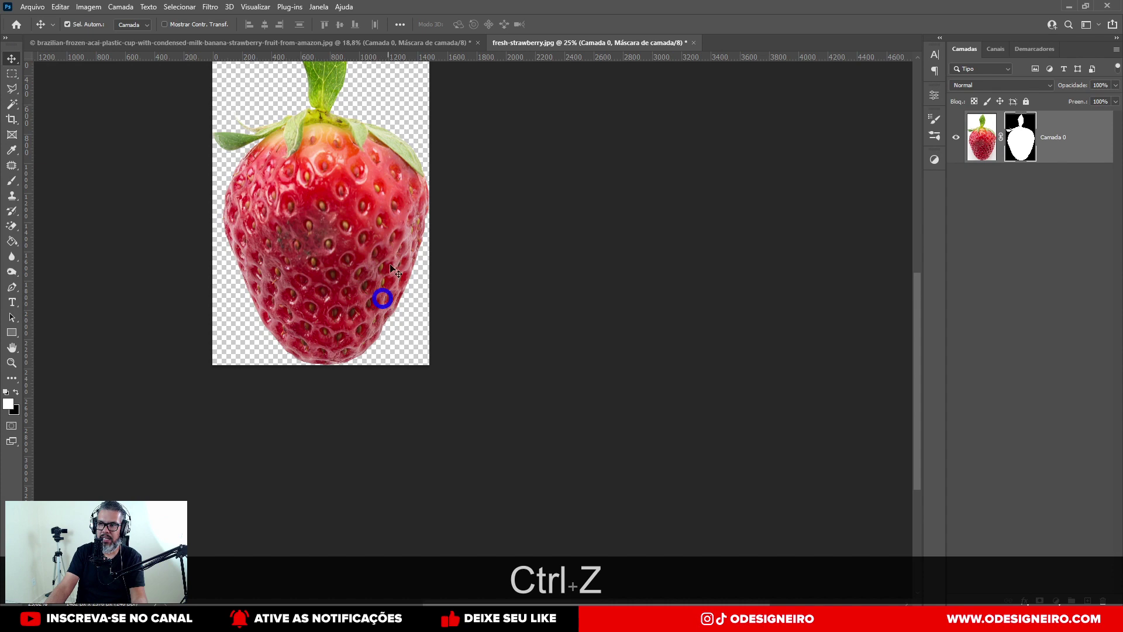
{"action": "left_click", "coordinate": [693, 43]}
{"action": "left_click", "coordinate": [569, 229]}
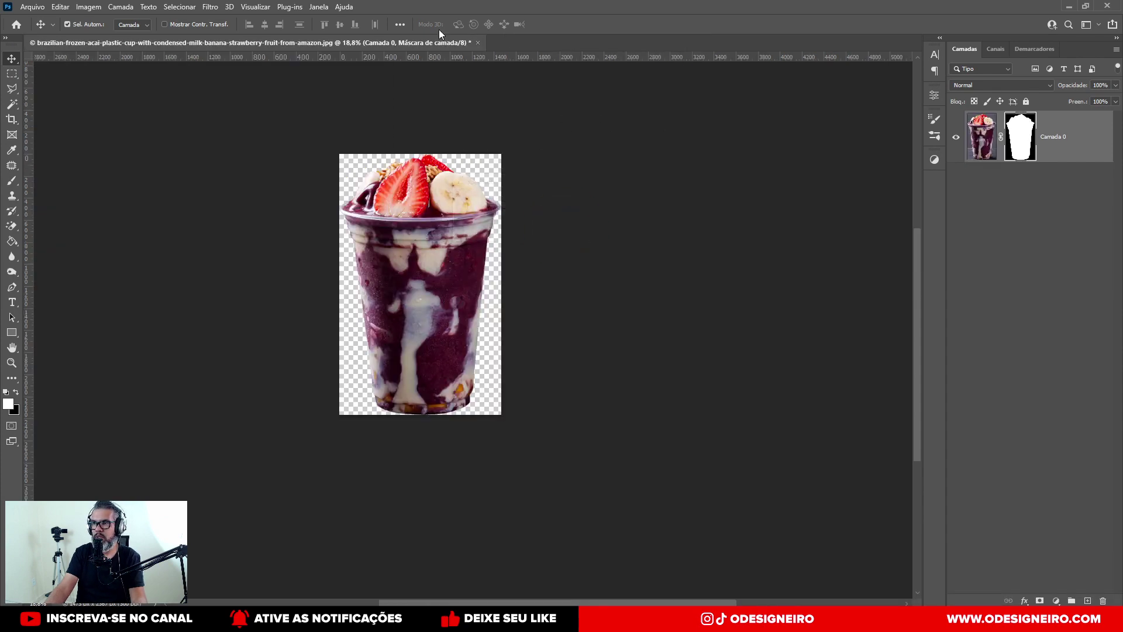
{"action": "left_click", "coordinate": [478, 43]}
{"action": "left_click", "coordinate": [560, 229]}
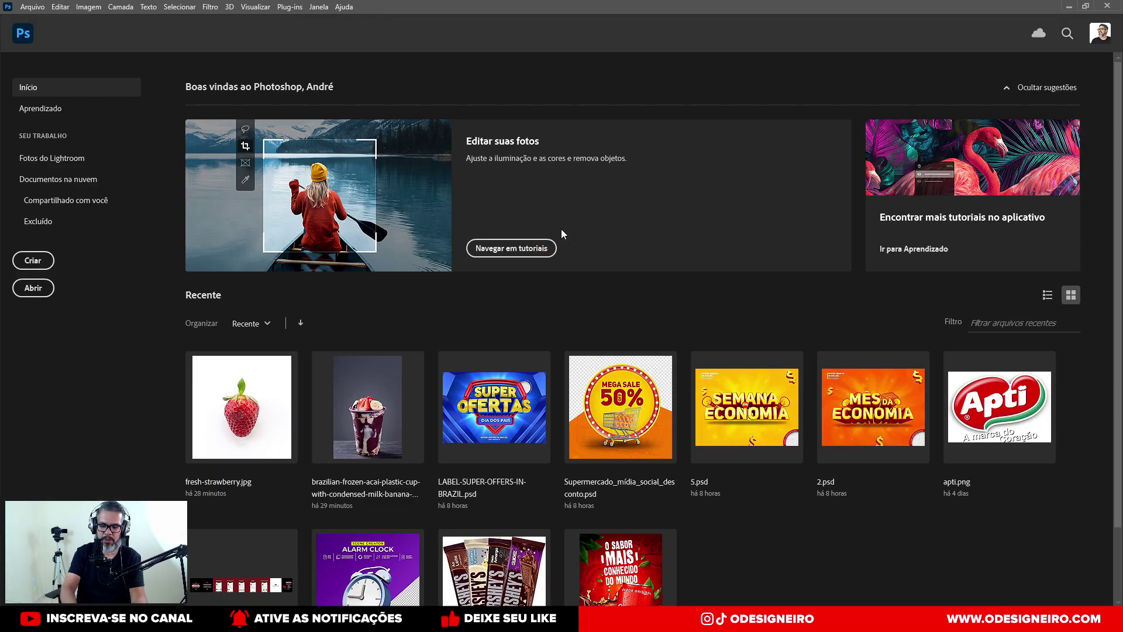
Step: Open the banana and strawberry image pngwing.com (1).png in Photoshop
{"action": "key", "text": "ctrl+o"}
{"action": "double_click", "coordinate": [423, 126]}
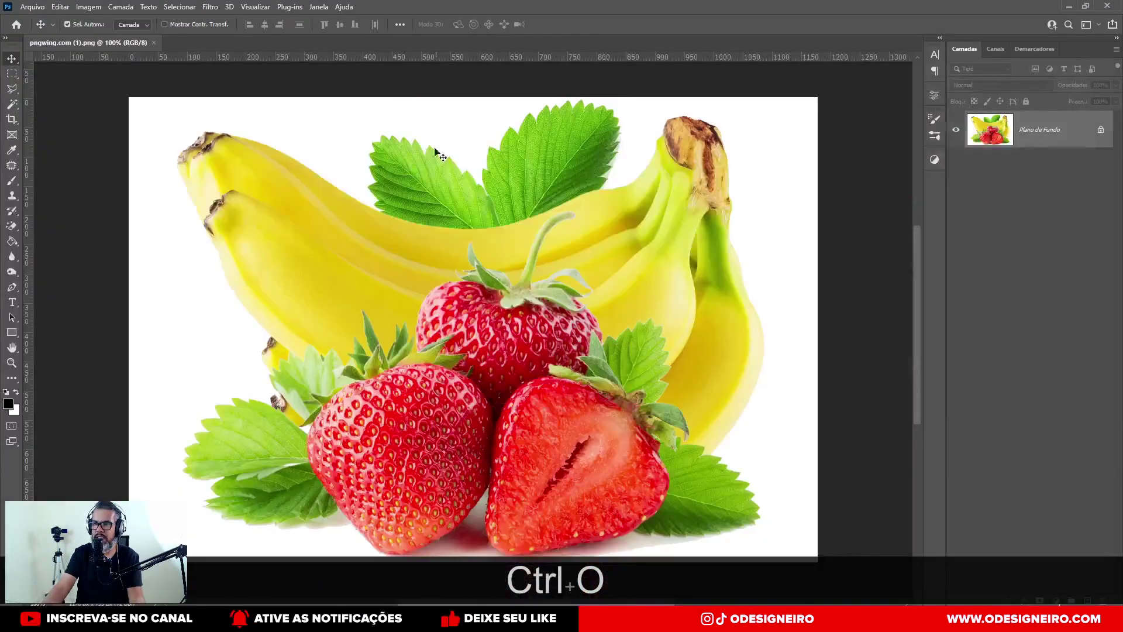
Step: Unlock the background layer of the banana and strawberry picture and dismiss the layer style options without changes
{"action": "key", "text": "ctrl+0"}
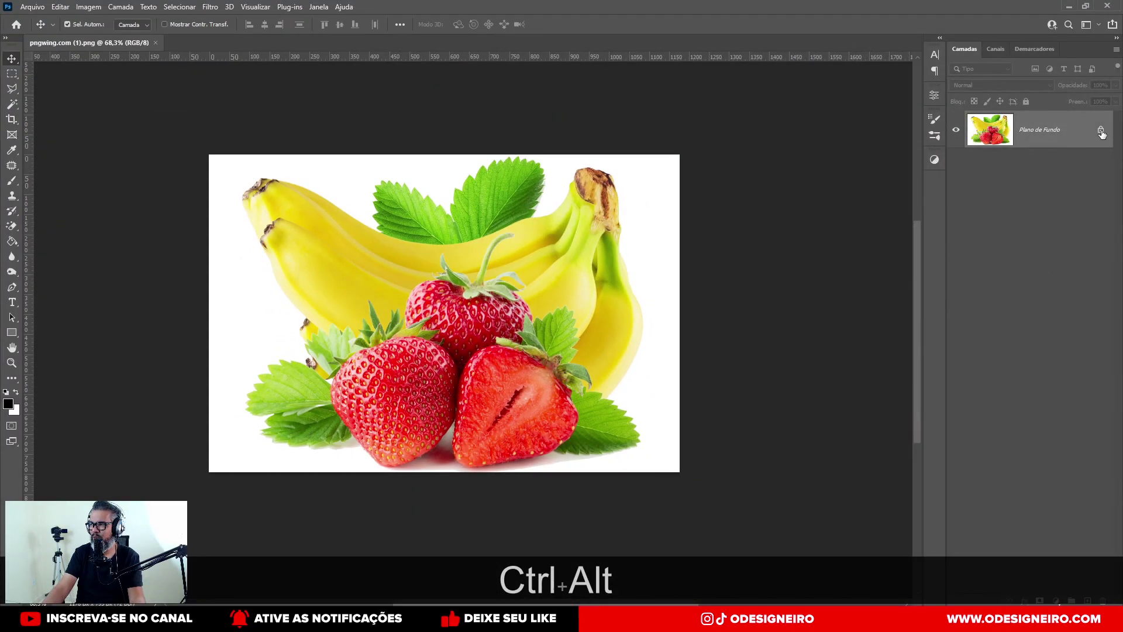
{"action": "left_click", "coordinate": [1102, 133]}
{"action": "double_click", "coordinate": [1056, 140]}
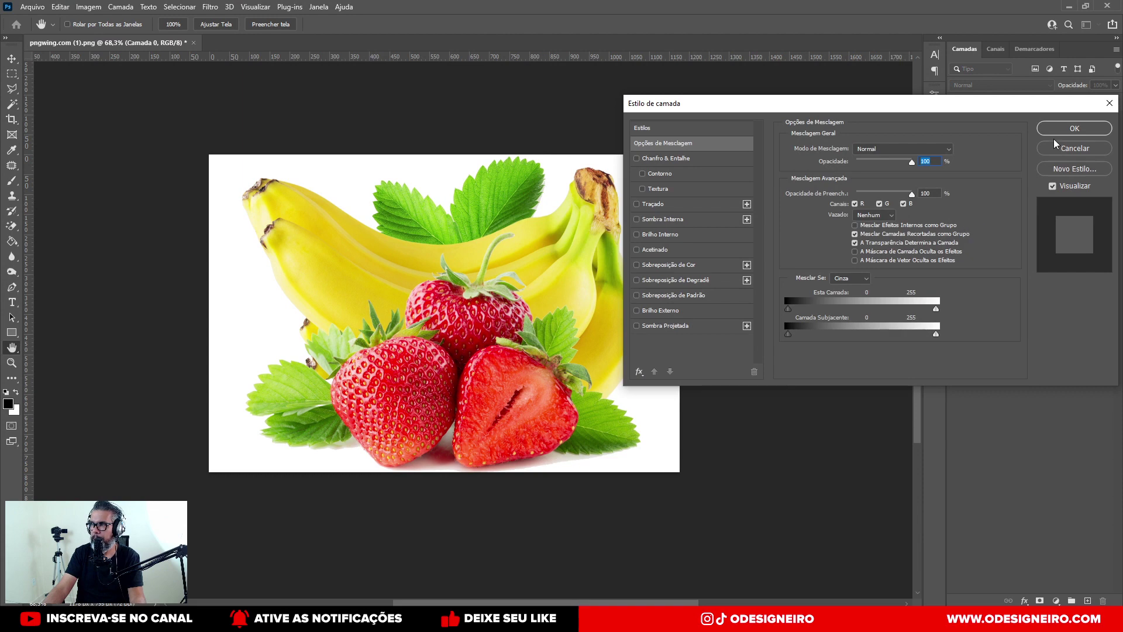
{"action": "left_click", "coordinate": [1056, 146]}
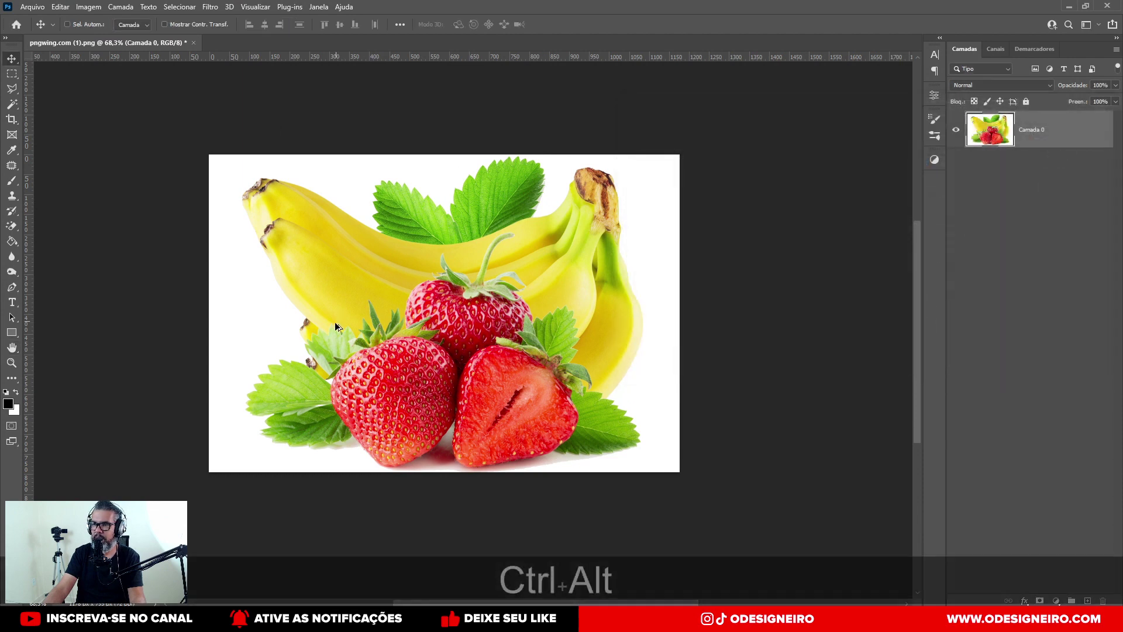
Step: Erase the white background around the fruit with the Magic Eraser at tolerance 32
{"action": "scroll", "coordinate": [310, 357], "scroll_direction": "up", "scroll_amount": 3}
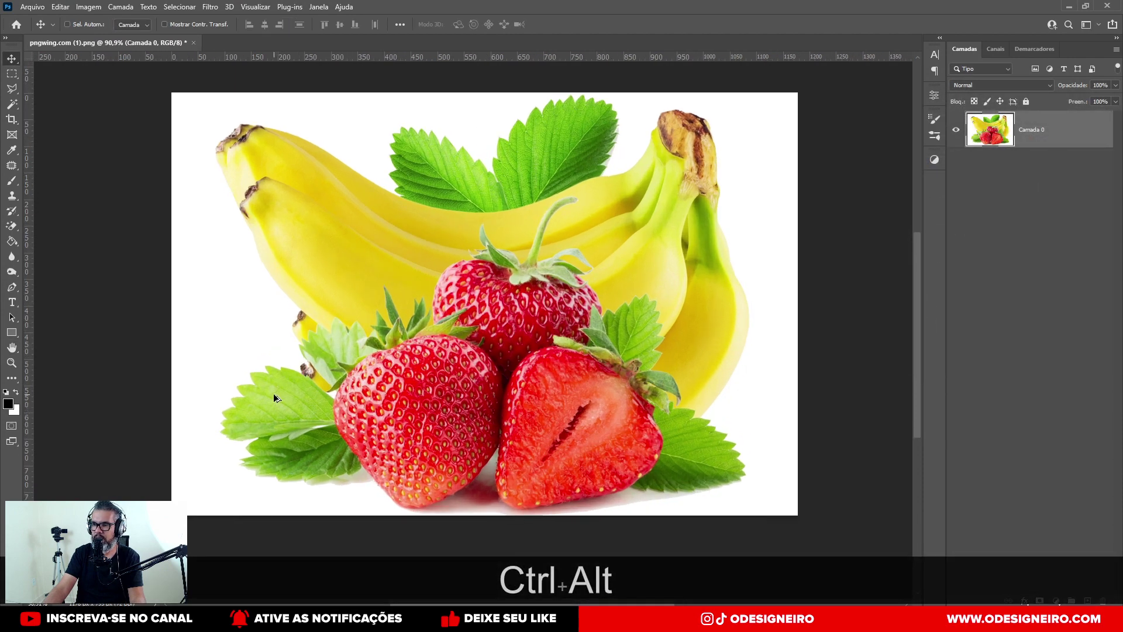
{"action": "scroll", "coordinate": [296, 342], "scroll_direction": "down", "scroll_amount": 2}
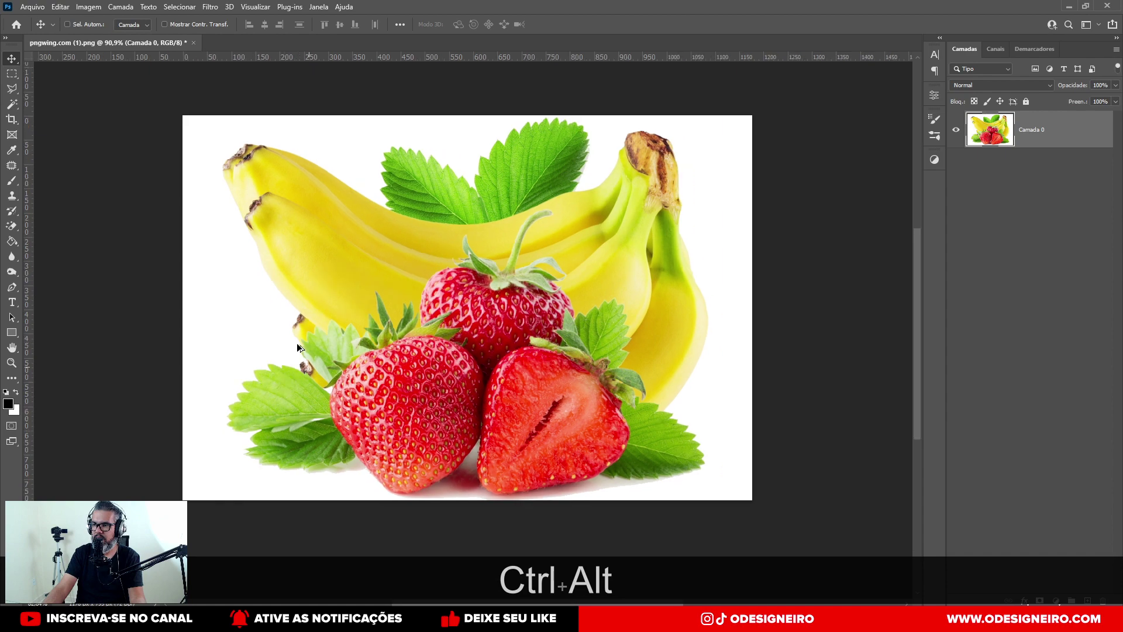
{"action": "scroll", "coordinate": [292, 345], "scroll_direction": "up", "scroll_amount": 3}
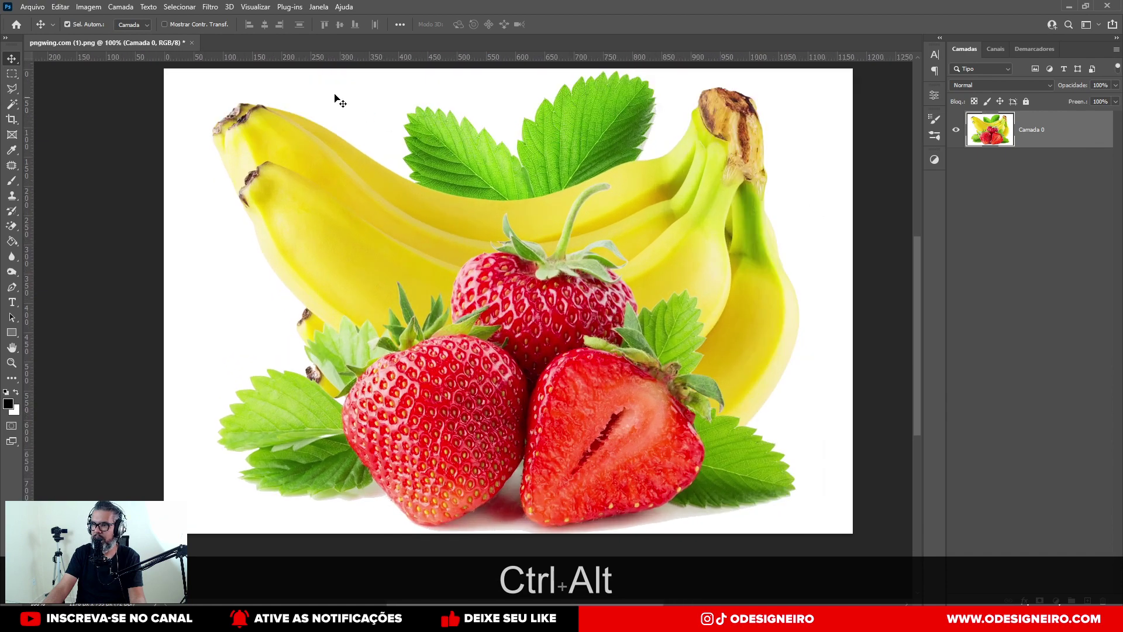
{"action": "scroll", "coordinate": [401, 149], "scroll_direction": "up", "scroll_amount": 5}
{"action": "scroll", "coordinate": [457, 240], "scroll_direction": "down", "scroll_amount": 6}
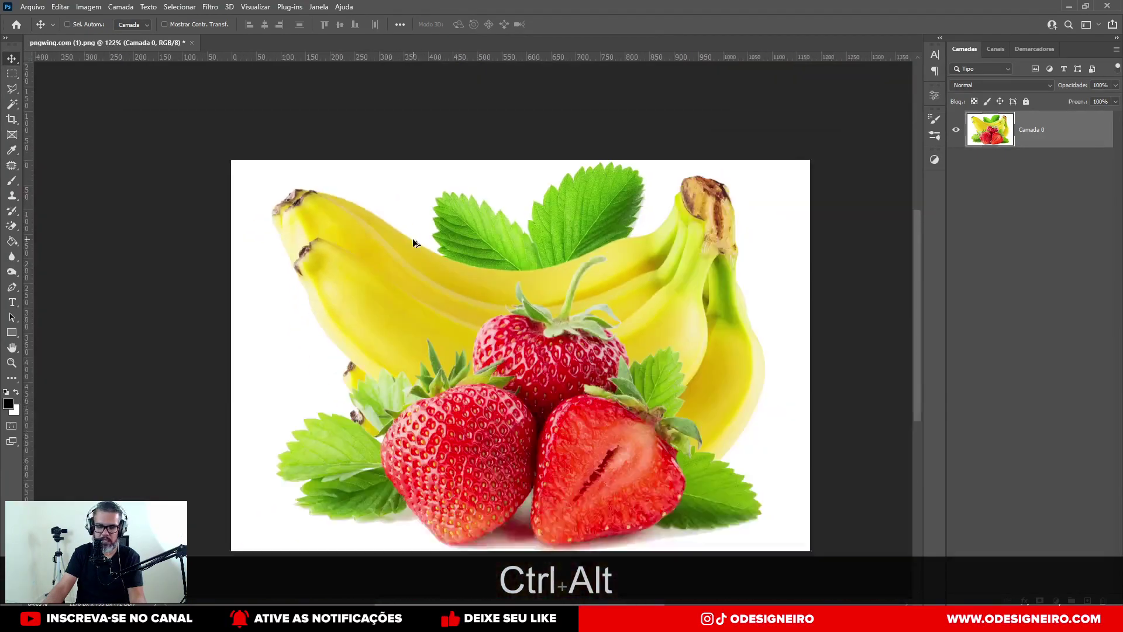
{"action": "scroll", "coordinate": [409, 234], "scroll_direction": "down", "scroll_amount": 3}
{"action": "key", "text": "ctrl+alt+e"}
{"action": "left_click", "coordinate": [396, 185]}
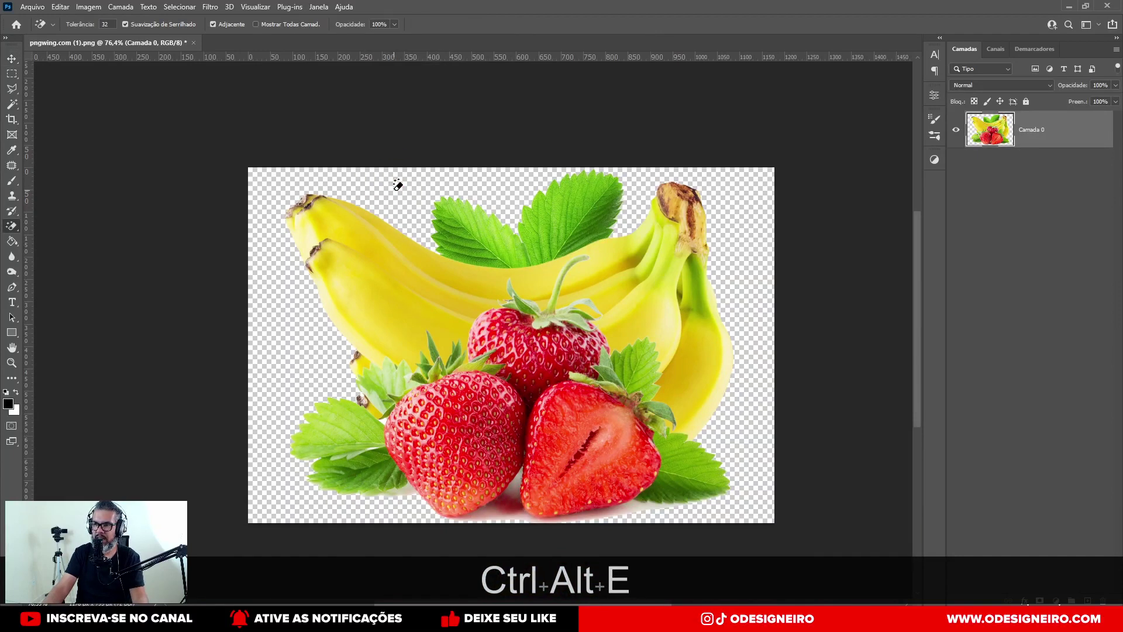
Step: Add a new layer beneath the fruit layer and fill it with black as a contrast background
{"action": "left_click", "coordinate": [1088, 600]}
{"action": "left_click_drag", "start_coordinate": [1036, 154], "coordinate": [1045, 180]}
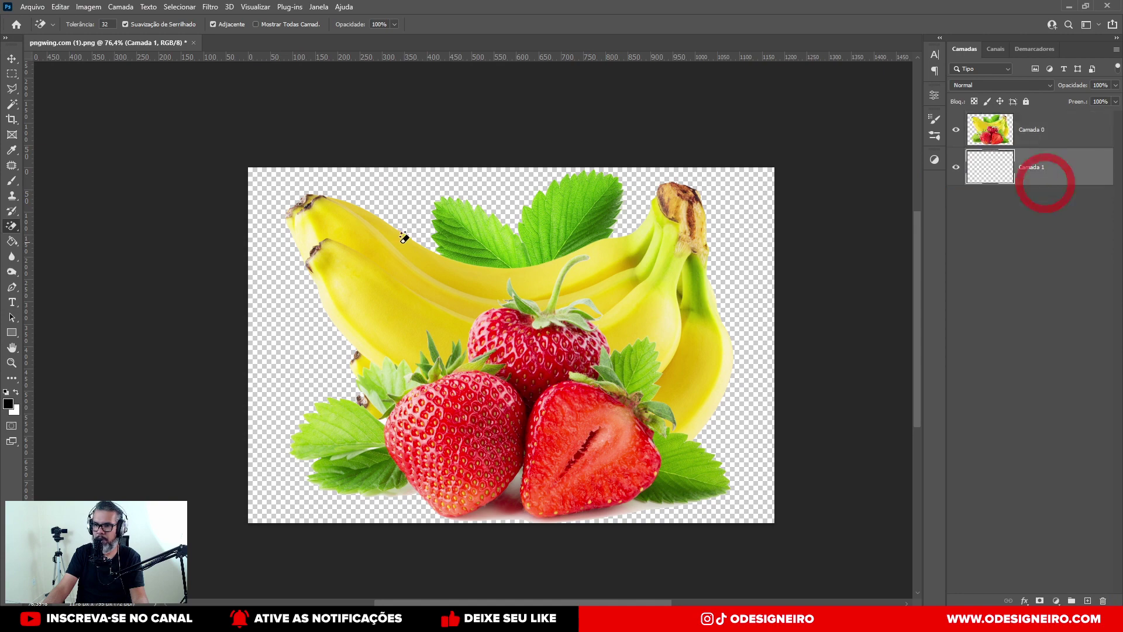
{"action": "key", "text": "g"}
{"action": "left_click", "coordinate": [275, 302]}
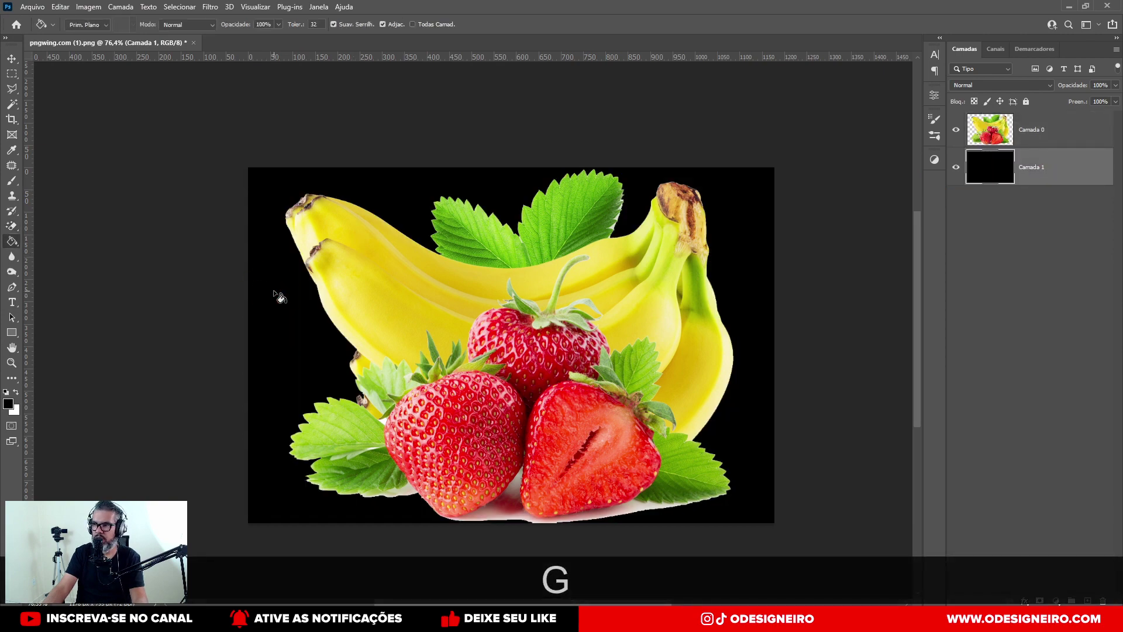
Step: Start a Pen path along the upper teeth on the right edge of the large leaf, beside the banana stem
{"action": "scroll", "coordinate": [632, 183], "scroll_direction": "up", "scroll_amount": 10}
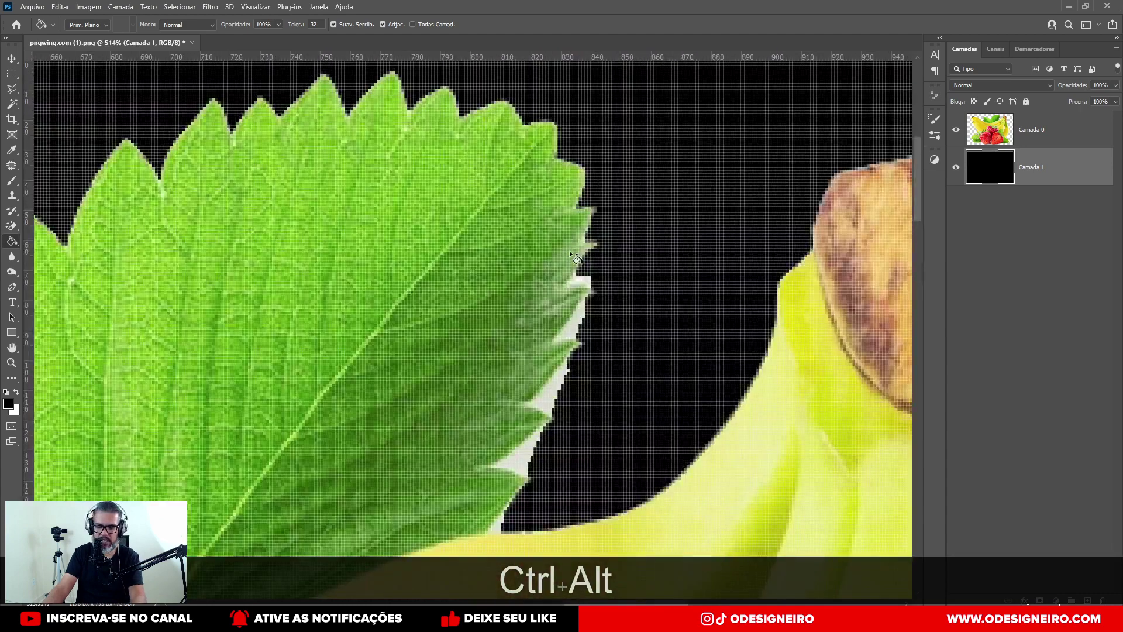
{"action": "key", "text": "p"}
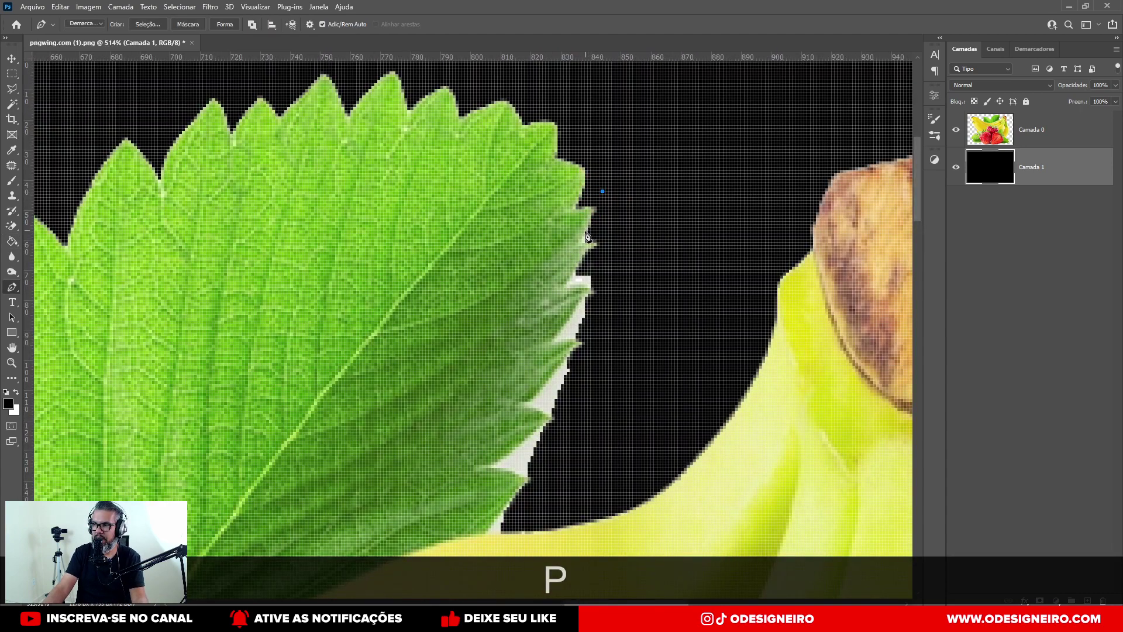
{"action": "left_click_drag", "start_coordinate": [580, 242], "coordinate": [579, 243]}
{"action": "left_click", "coordinate": [579, 247]}
{"action": "scroll", "coordinate": [592, 245], "scroll_direction": "up", "scroll_amount": 3}
{"action": "left_click", "coordinate": [593, 244]}
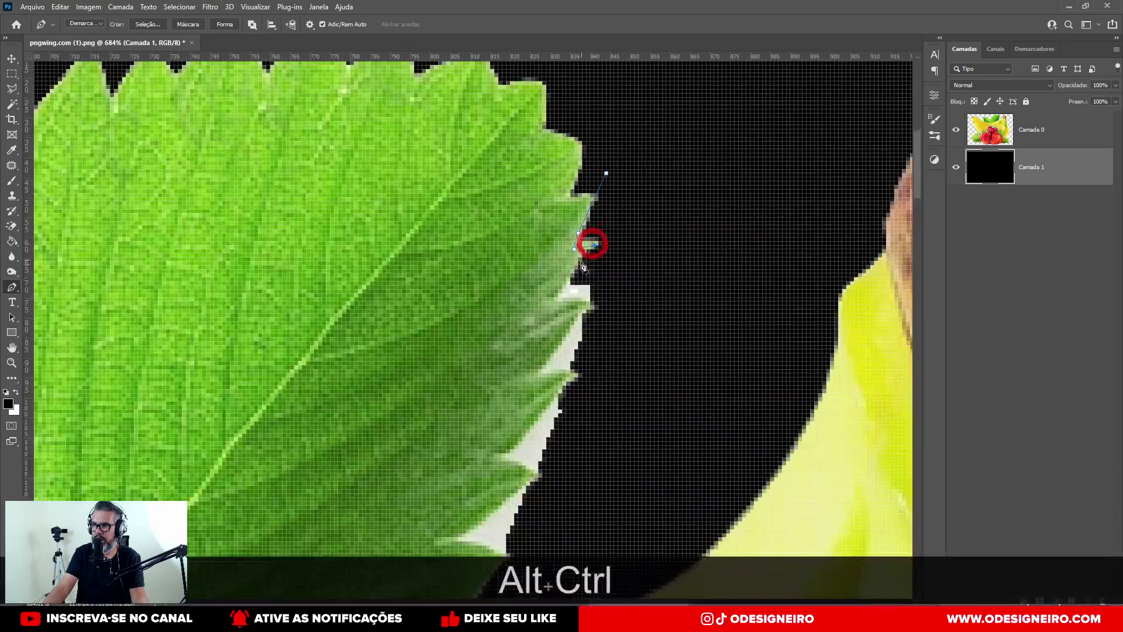
{"action": "left_click", "coordinate": [582, 304]}
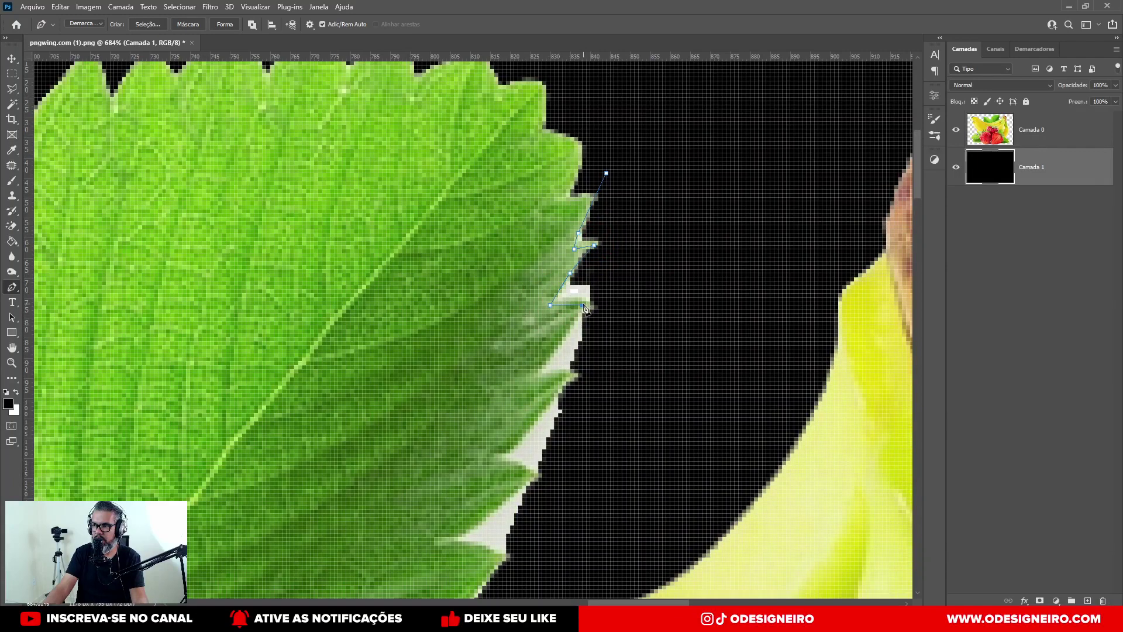
{"action": "left_click_drag", "start_coordinate": [534, 378], "coordinate": [571, 374]}
{"action": "left_click_drag", "start_coordinate": [539, 419], "coordinate": [565, 259]}
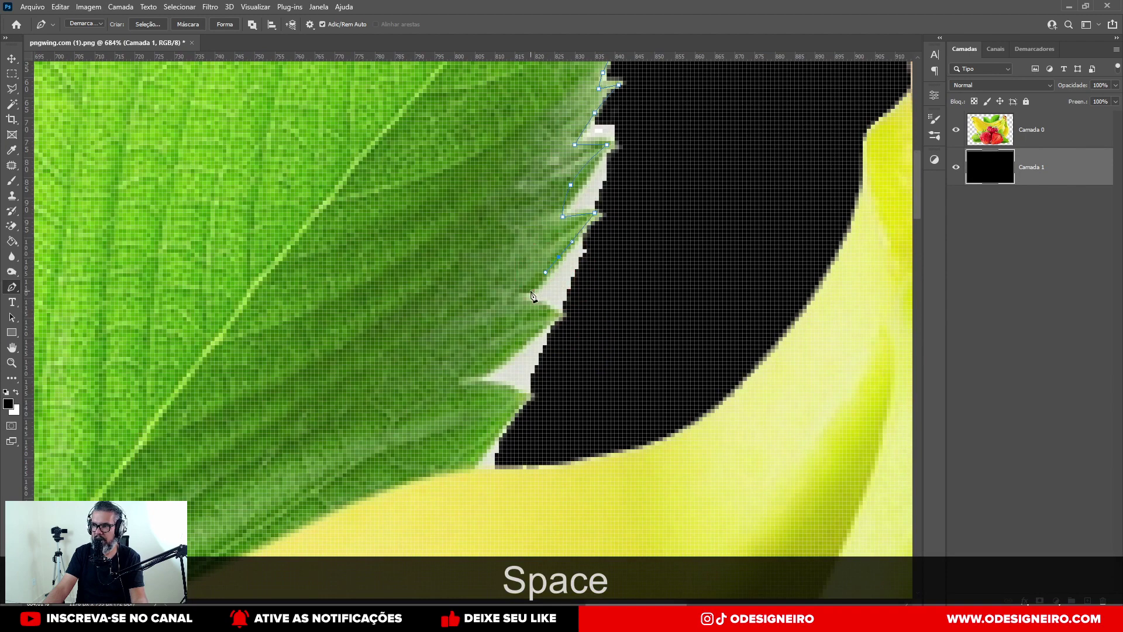
Step: Continue the path around the lower leaf teeth, keeping the white remnants outside the leaf, down to where it meets the banana
{"action": "left_click", "coordinate": [514, 296]}
{"action": "left_click_drag", "start_coordinate": [547, 305], "coordinate": [551, 310]}
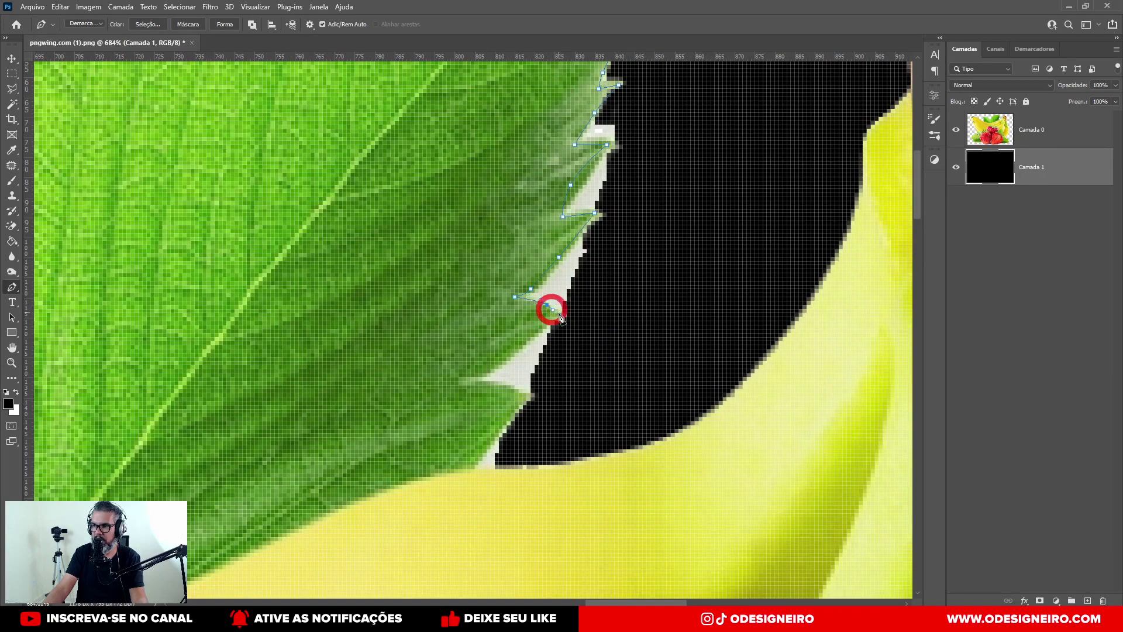
{"action": "left_click", "coordinate": [558, 317]}
{"action": "left_click", "coordinate": [511, 354]}
{"action": "left_click", "coordinate": [493, 366]}
{"action": "left_click", "coordinate": [463, 381]}
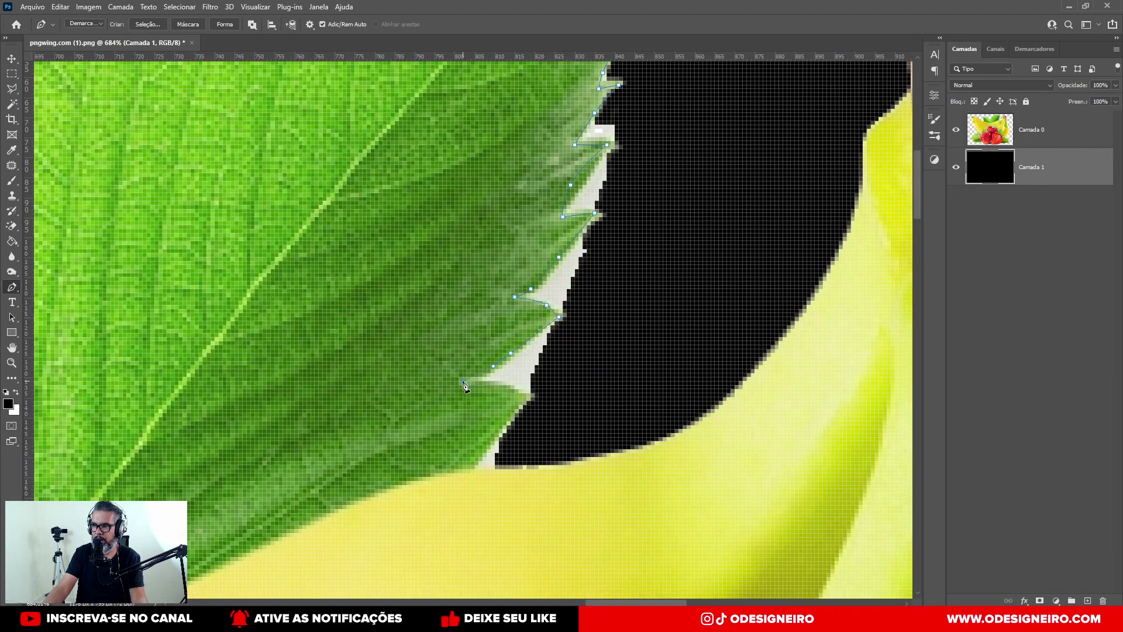
{"action": "left_click", "coordinate": [495, 425]}
{"action": "left_click", "coordinate": [483, 440]}
{"action": "left_click", "coordinate": [475, 469]}
Step: Run the path along the banana's upper edge, close it through the black area at the leaf, and convert it to a selection
{"action": "left_click_drag", "start_coordinate": [591, 462], "coordinate": [642, 451]}
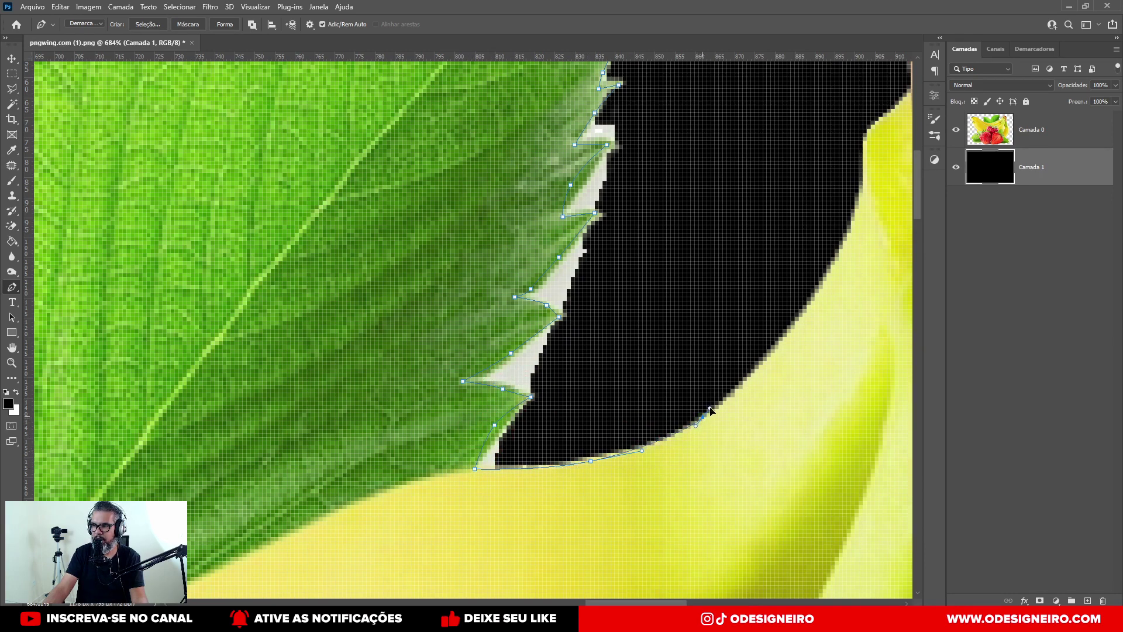
{"action": "left_click_drag", "start_coordinate": [751, 333], "coordinate": [754, 324]}
{"action": "left_click_drag", "start_coordinate": [731, 193], "coordinate": [666, 174]}
{"action": "left_click_drag", "start_coordinate": [667, 175], "coordinate": [560, 395]}
{"action": "left_click", "coordinate": [573, 300]}
{"action": "left_click", "coordinate": [548, 279]}
{"action": "key", "text": "ctrl+Return"}
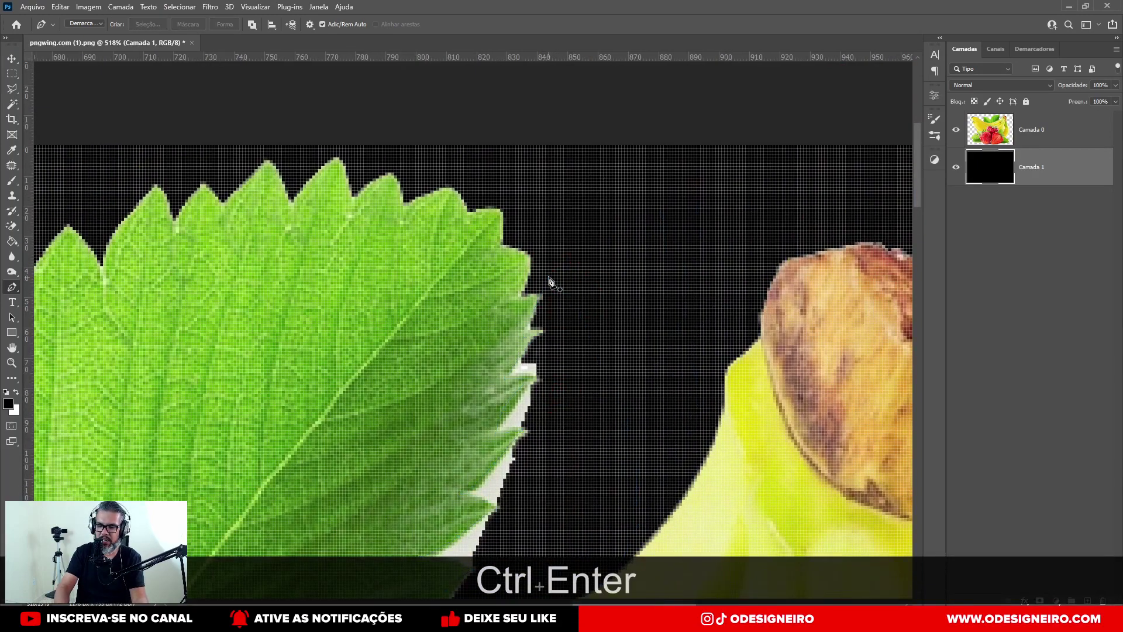
Step: Undo the deletion made on the black layer and delete the selected white fringe beside the leaf from the fruit layer, Camada 0
{"action": "key", "text": "Delete"}
{"action": "key", "text": "ctrl+z"}
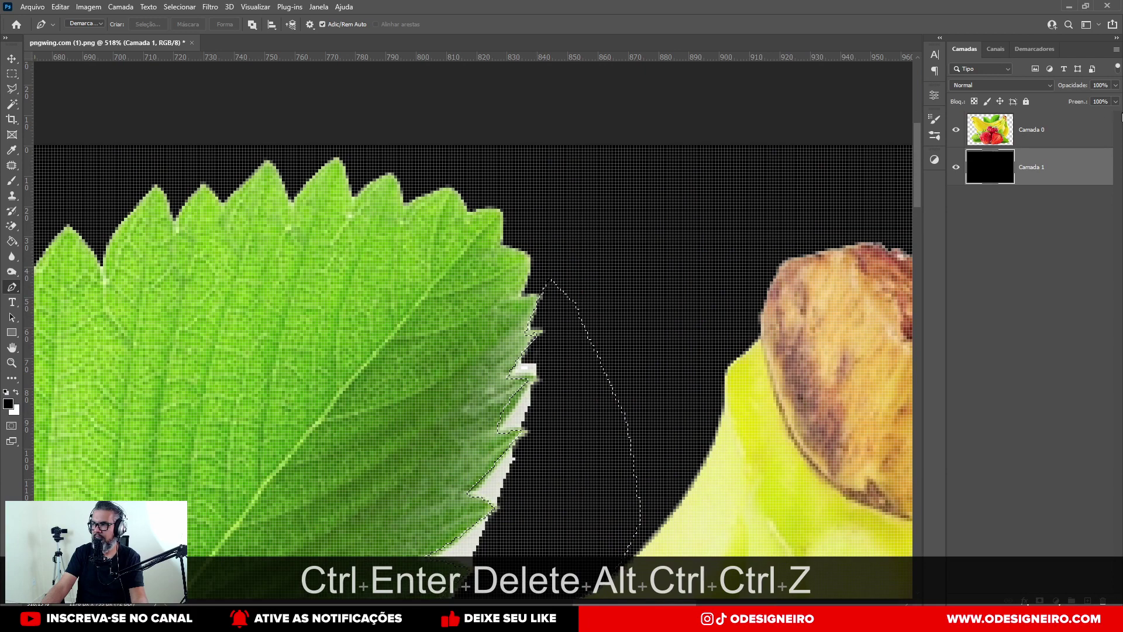
{"action": "left_click", "coordinate": [1071, 134]}
{"action": "key", "text": "Delete"}
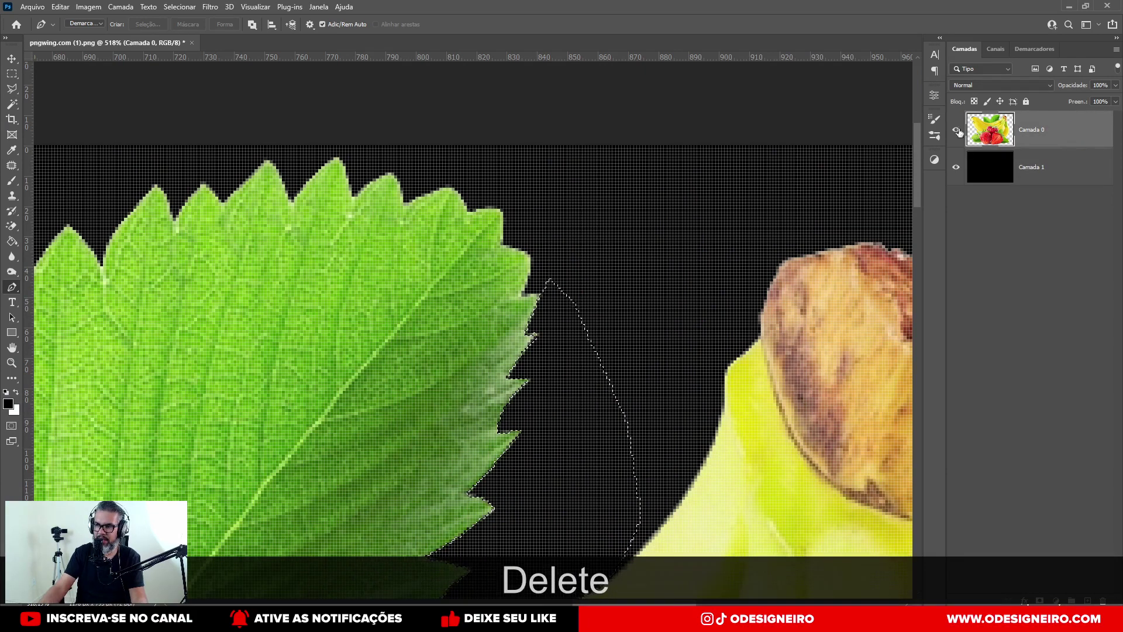
{"action": "left_click", "coordinate": [421, 217], "text": "ctrl+alt"}
{"action": "scroll", "coordinate": [389, 254], "scroll_direction": "down", "scroll_amount": 7}
{"action": "scroll", "coordinate": [523, 356], "scroll_direction": "down", "scroll_amount": 2}
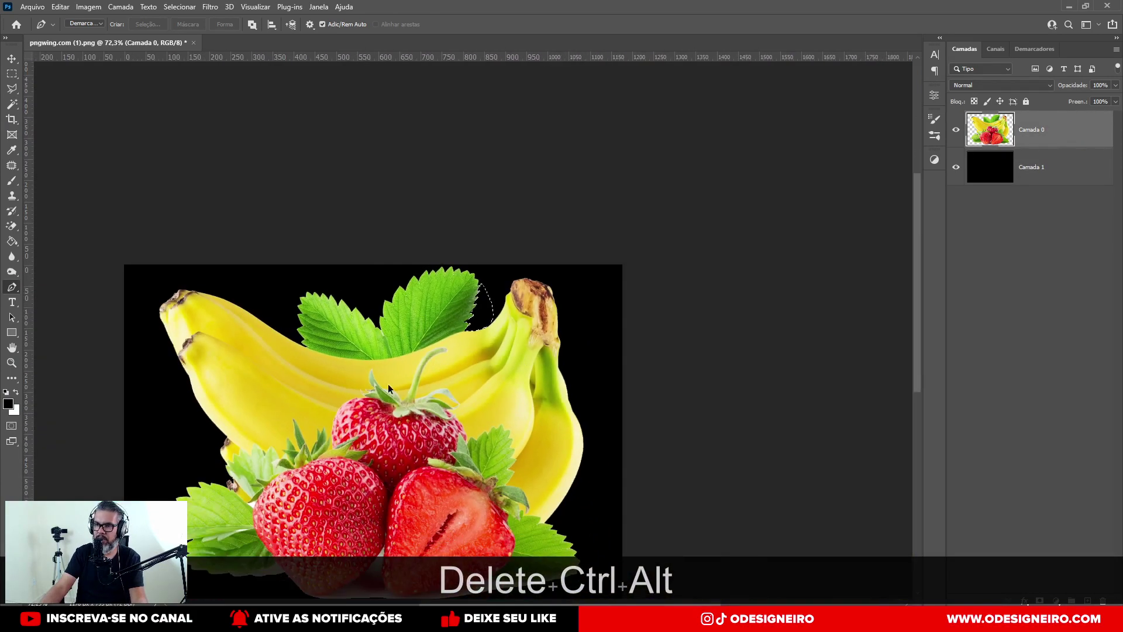
{"action": "scroll", "coordinate": [405, 497], "scroll_direction": "down", "scroll_amount": 2}
Step: Trace a closed Pen path around the small white gap between the banana tip, the lower-left leaf and the left strawberry
{"action": "scroll", "coordinate": [258, 447], "scroll_direction": "up", "scroll_amount": 10}
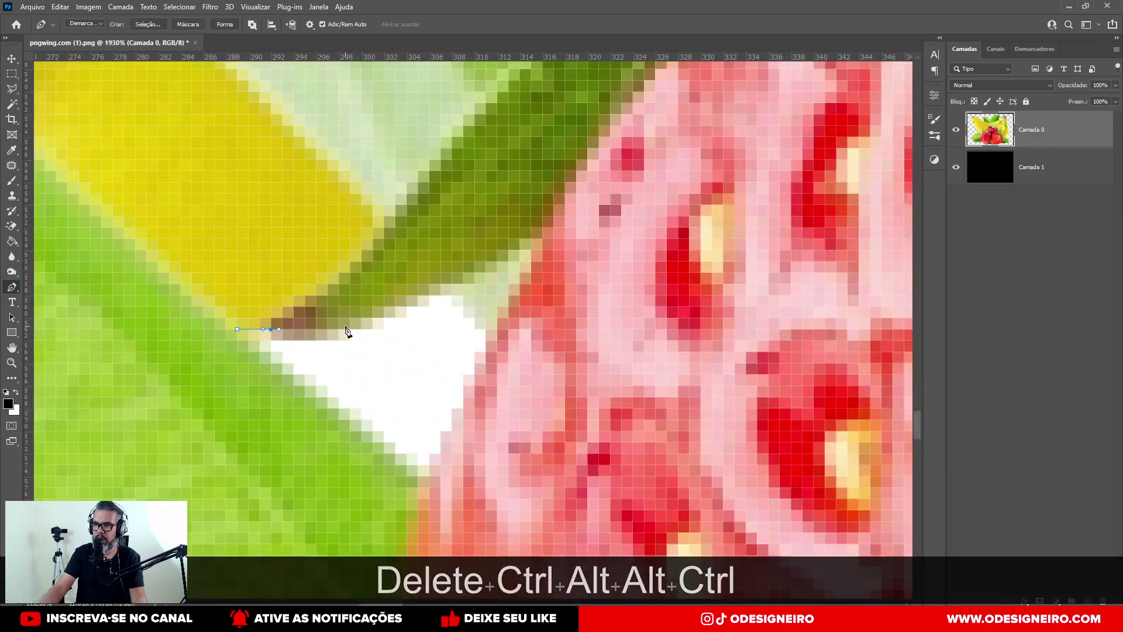
{"action": "left_click_drag", "start_coordinate": [349, 329], "coordinate": [372, 315]}
{"action": "left_click_drag", "start_coordinate": [438, 287], "coordinate": [440, 285]}
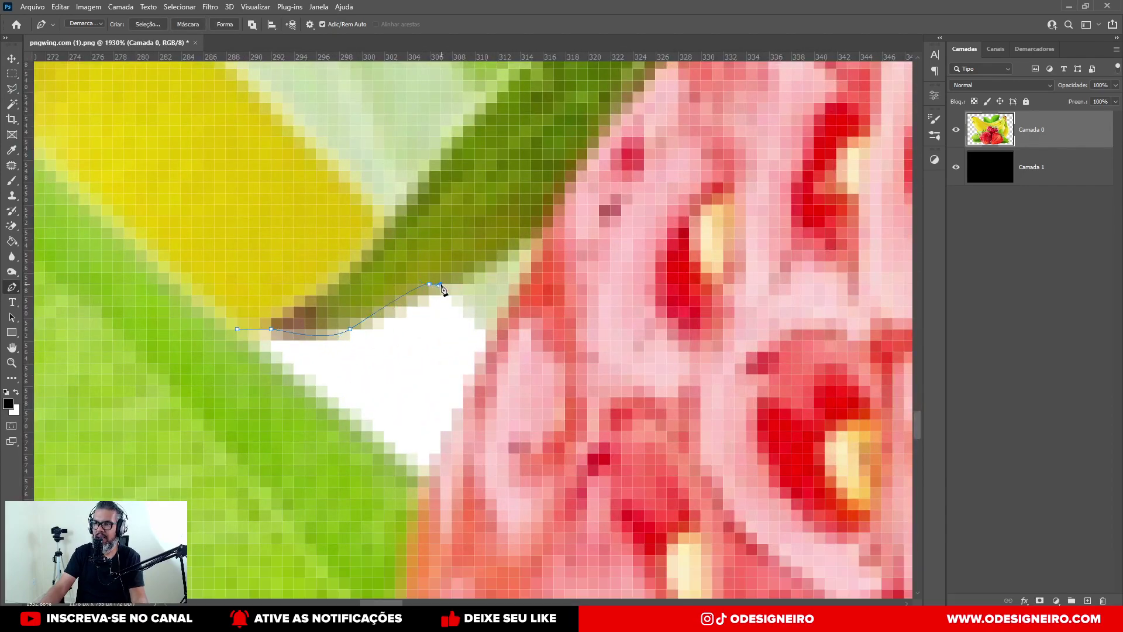
{"action": "left_click", "coordinate": [440, 284]}
{"action": "left_click", "coordinate": [486, 340]}
{"action": "key", "text": "ctrl+z"}
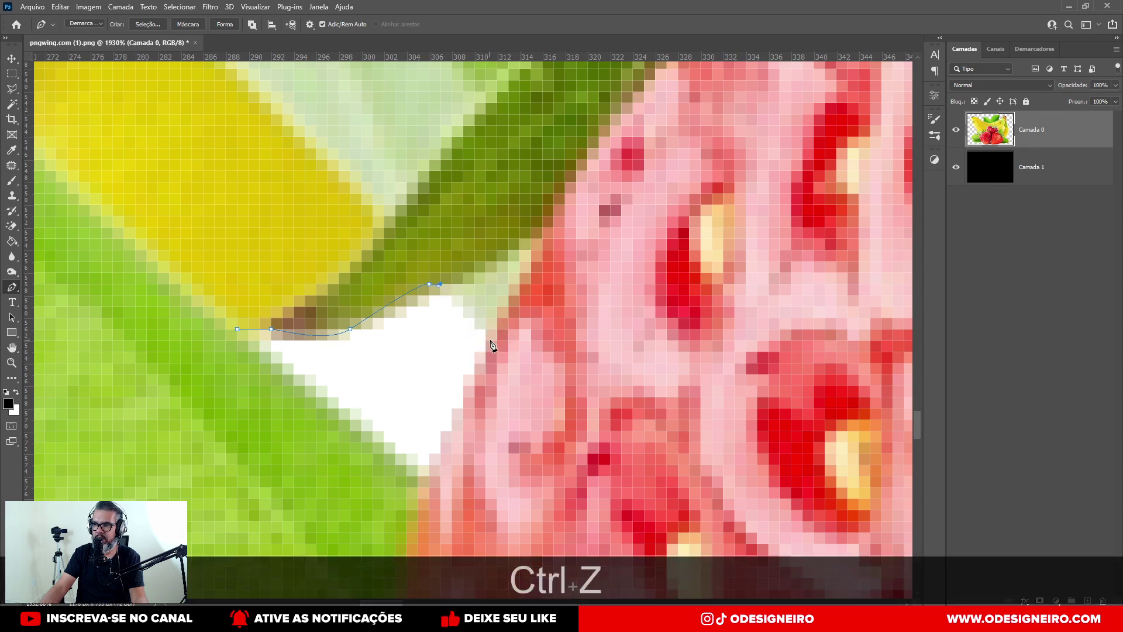
{"action": "left_click", "coordinate": [497, 329]}
{"action": "left_click", "coordinate": [430, 487]}
{"action": "left_click", "coordinate": [259, 351]}
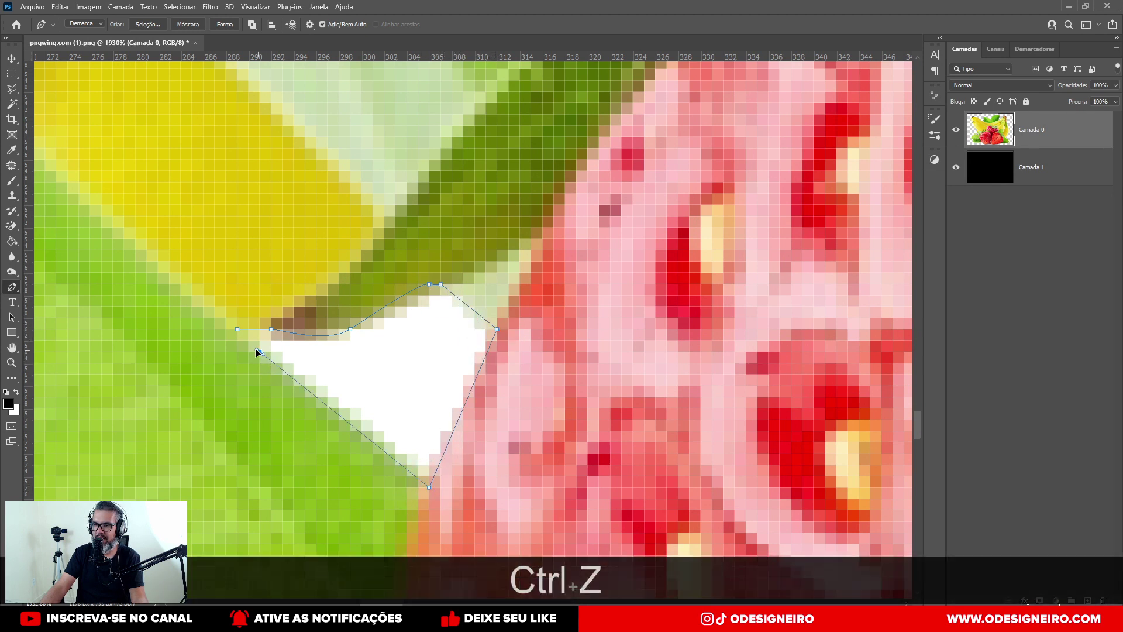
{"action": "left_click", "coordinate": [237, 330]}
Step: Convert the gap's path to a selection, delete the white pixels inside it and deselect
{"action": "scroll", "coordinate": [237, 330], "scroll_direction": "down", "scroll_amount": 2}
{"action": "key", "text": "ctrl+Return"}
{"action": "key", "text": "Delete"}
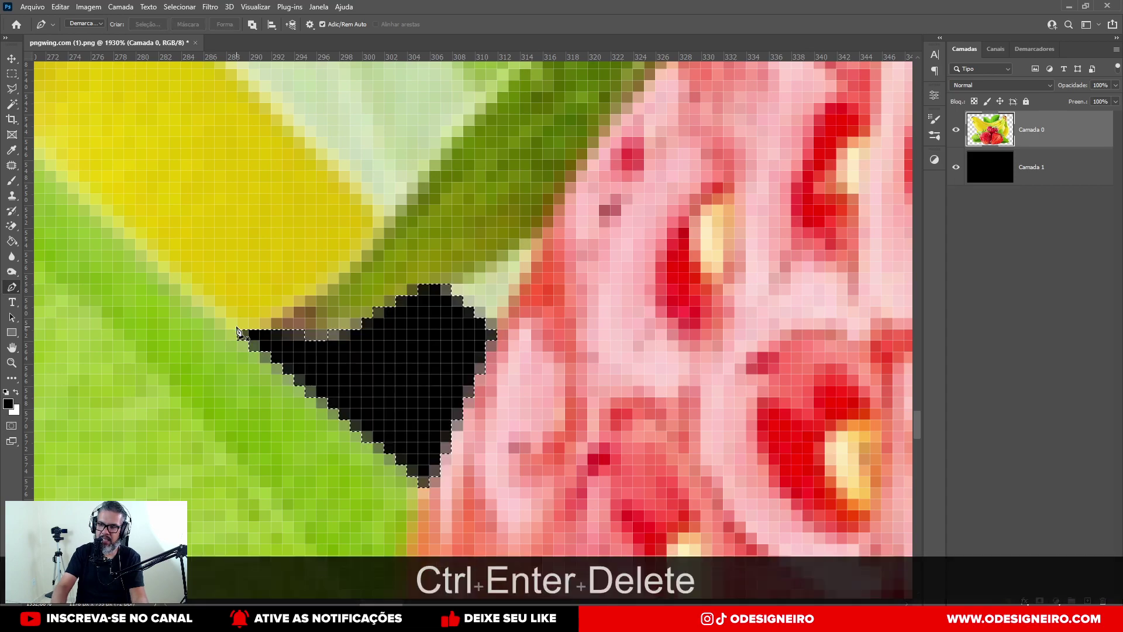
{"action": "scroll", "coordinate": [275, 335], "scroll_direction": "down", "scroll_amount": 2}
{"action": "key", "text": "ctrl+d"}
Step: Start a Pen path at the left tip of the lowest leaf and trace its pale lower edge to the second tooth
{"action": "scroll", "coordinate": [274, 334], "scroll_direction": "down", "scroll_amount": 3}
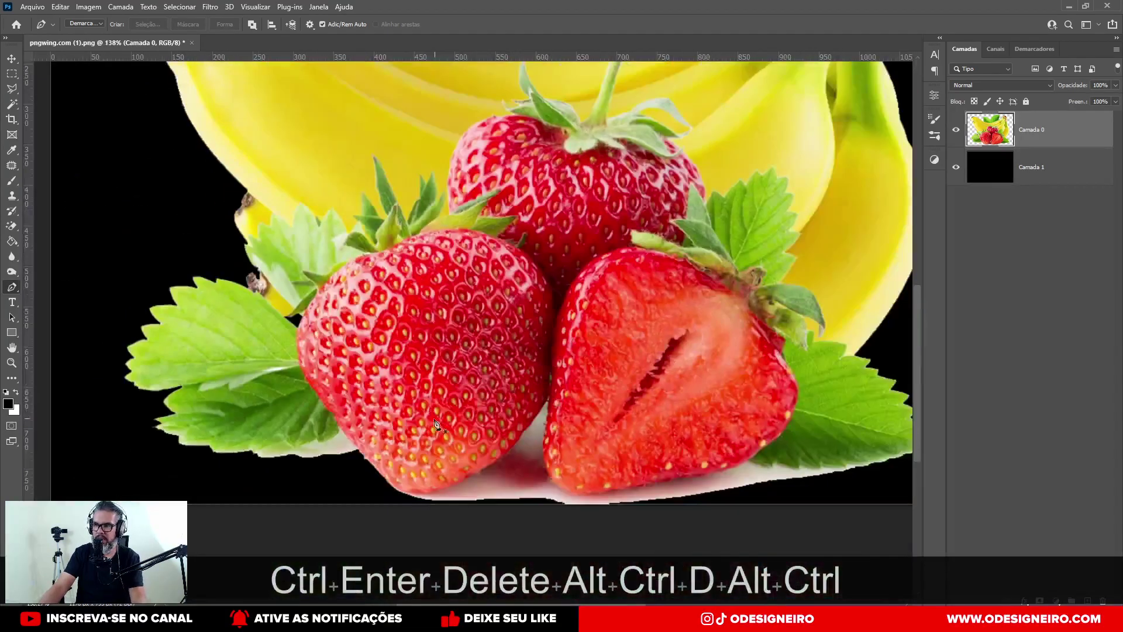
{"action": "scroll", "coordinate": [164, 345], "scroll_direction": "up", "scroll_amount": 3}
{"action": "scroll", "coordinate": [126, 332], "scroll_direction": "up", "scroll_amount": 3}
{"action": "left_click_drag", "start_coordinate": [120, 304], "coordinate": [258, 293]}
{"action": "left_click", "coordinate": [213, 295]}
{"action": "left_click", "coordinate": [179, 309]}
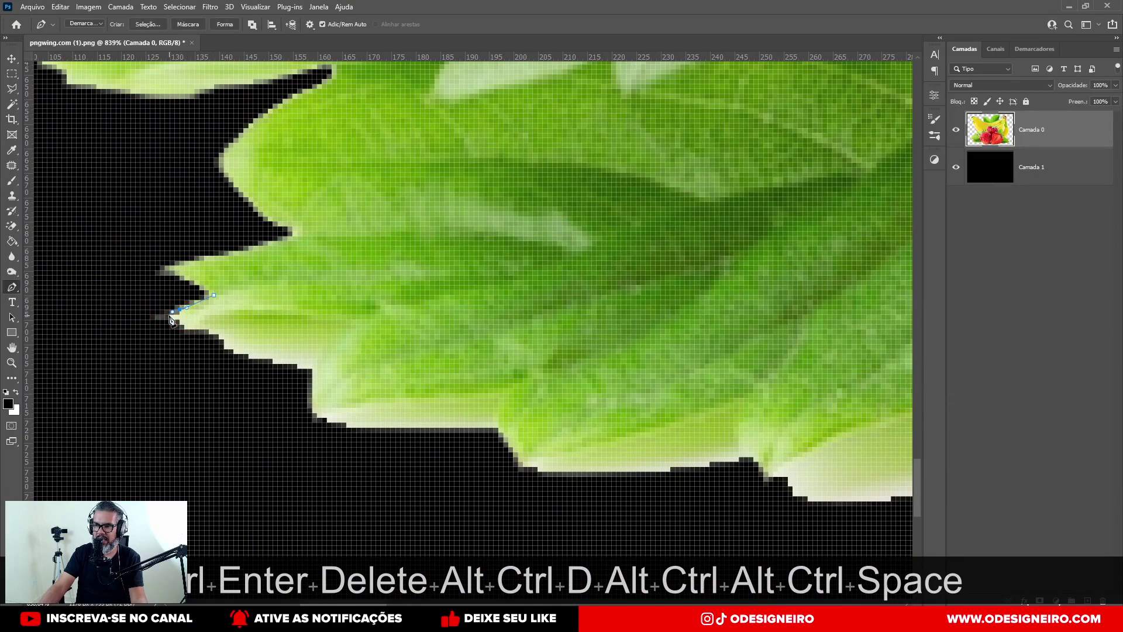
{"action": "left_click", "coordinate": [210, 329]}
{"action": "left_click_drag", "start_coordinate": [249, 344], "coordinate": [267, 354]}
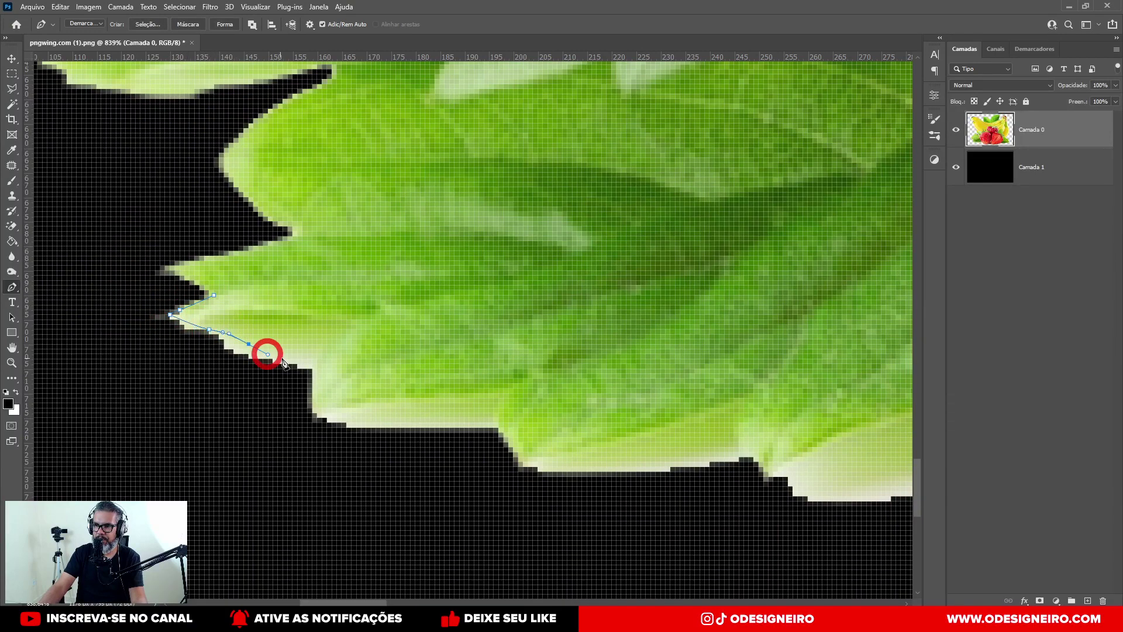
{"action": "left_click", "coordinate": [322, 363]}
{"action": "left_click", "coordinate": [312, 403]}
Step: Continue the Pen path along the lower-left leaf's pale bottom edge, from the second tooth to the notch before its last section
{"action": "left_click_drag", "start_coordinate": [371, 412], "coordinate": [418, 417]}
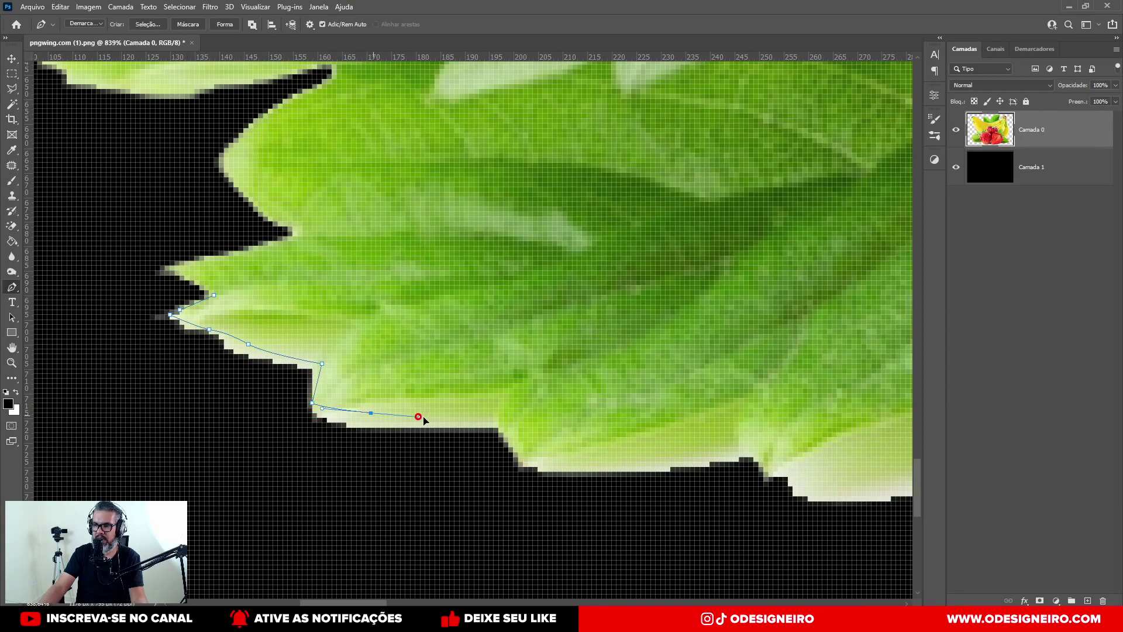
{"action": "left_click", "coordinate": [508, 417]}
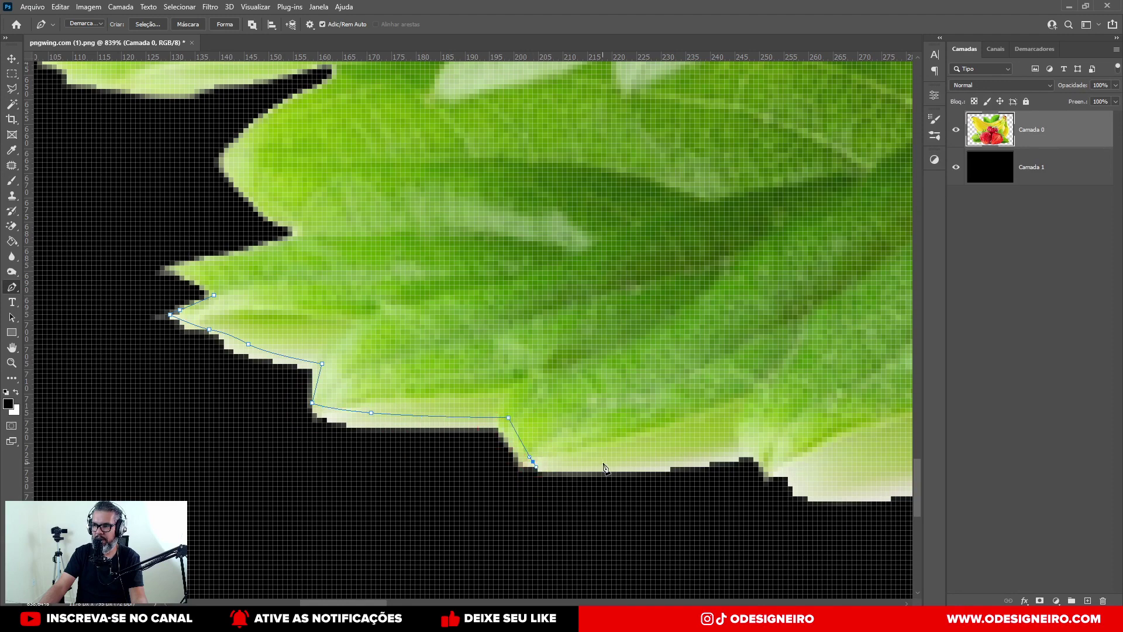
{"action": "left_click_drag", "start_coordinate": [744, 442], "coordinate": [748, 437]}
{"action": "key", "text": "space"}
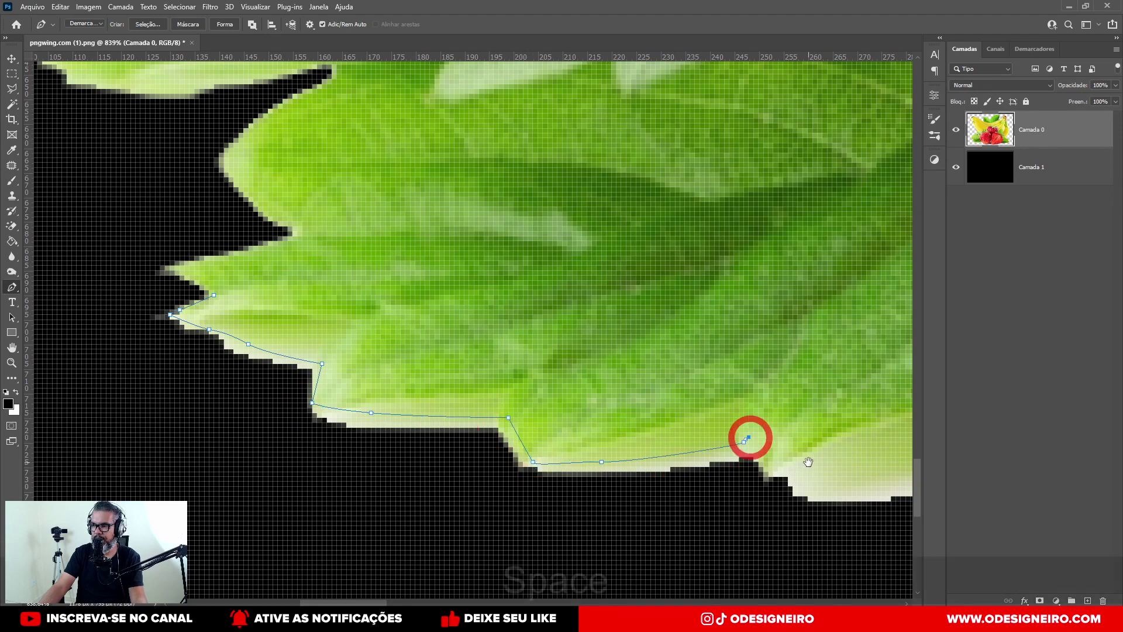
{"action": "left_click_drag", "start_coordinate": [808, 465], "coordinate": [360, 419]}
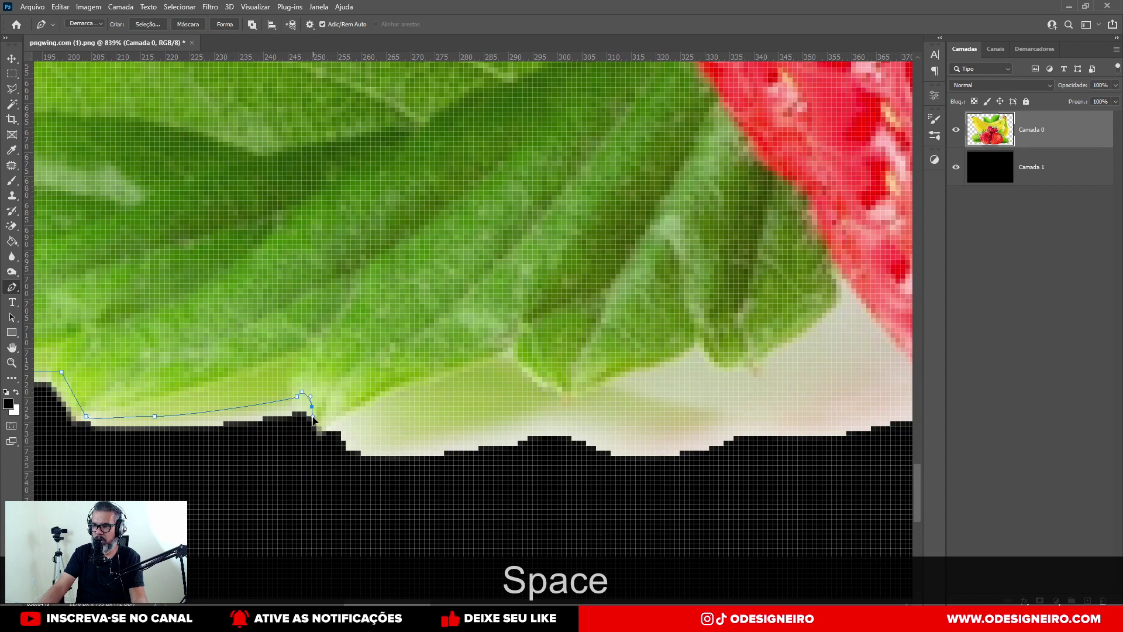
Step: Trace the rest of the lower-left leaf's bottom edge with the Pen tool, following its teeth up to the left strawberry
{"action": "left_click", "coordinate": [321, 436]}
{"action": "left_click", "coordinate": [513, 342]}
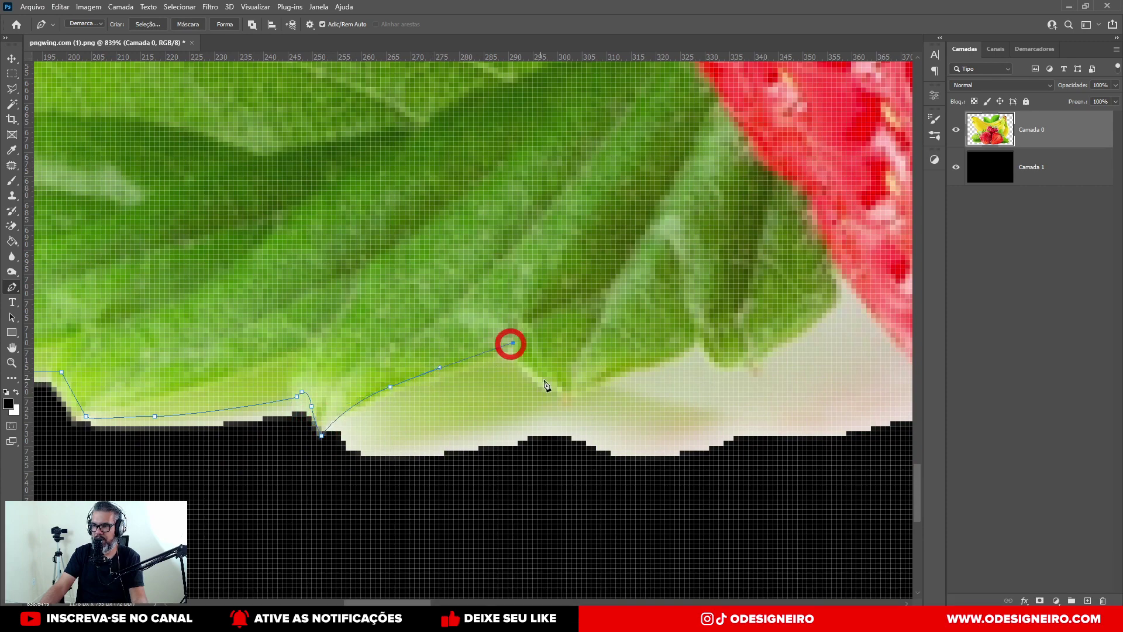
{"action": "left_click_drag", "start_coordinate": [561, 387], "coordinate": [571, 302]}
{"action": "key", "text": "ctrl+z"}
{"action": "left_click", "coordinate": [699, 333]}
{"action": "left_click", "coordinate": [493, 414]}
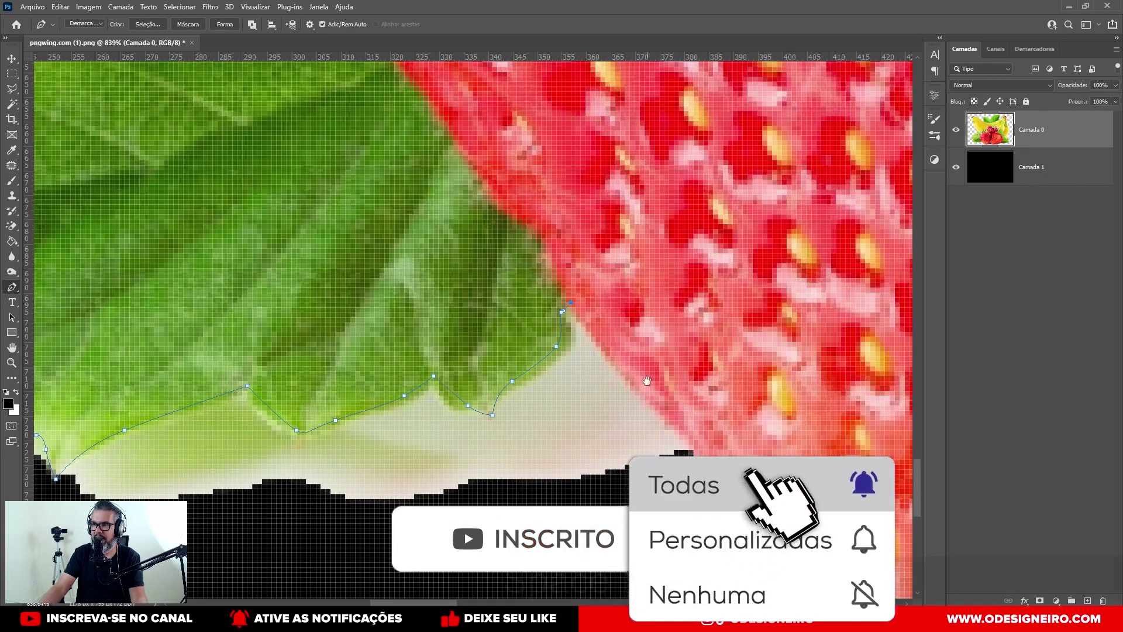
Step: Extend the path down the left strawberry's outer side and around its rounded tip, leaving the white shadow outside the fruit
{"action": "left_click_drag", "start_coordinate": [645, 381], "coordinate": [374, 368]}
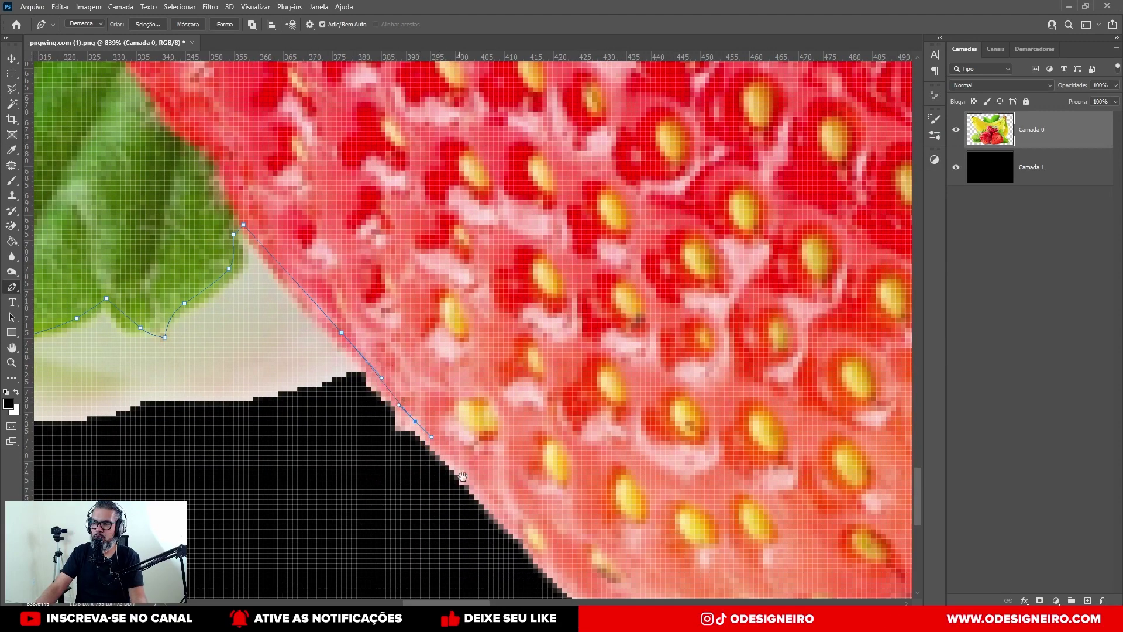
{"action": "left_click_drag", "start_coordinate": [462, 477], "coordinate": [345, 261]}
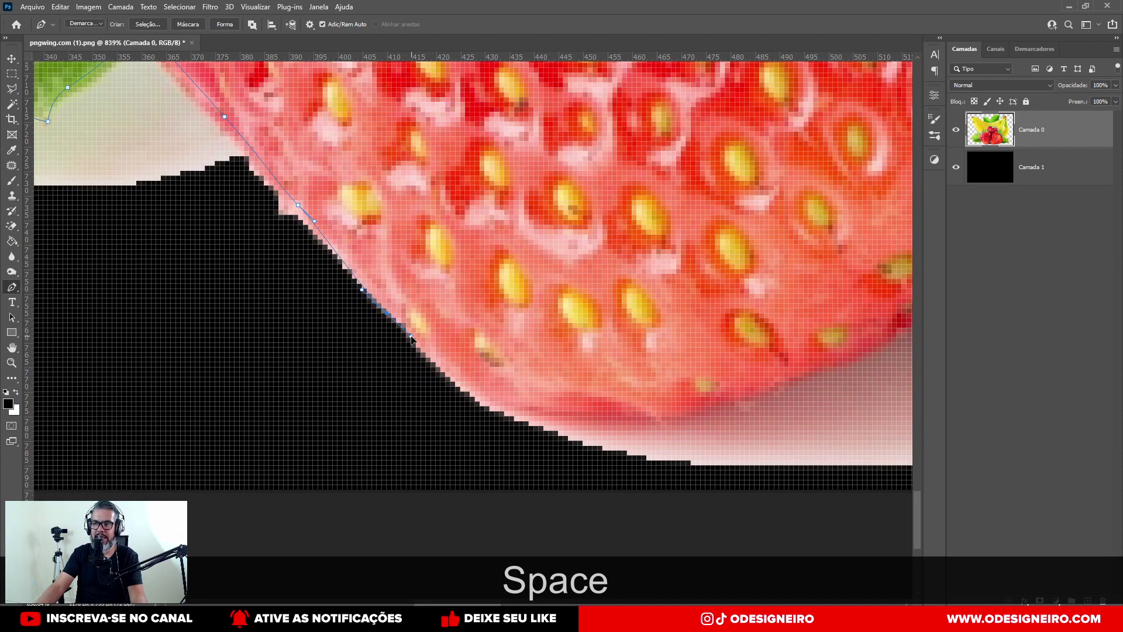
{"action": "left_click_drag", "start_coordinate": [505, 401], "coordinate": [530, 411]}
{"action": "left_click_drag", "start_coordinate": [647, 416], "coordinate": [683, 422]}
{"action": "left_click_drag", "start_coordinate": [725, 409], "coordinate": [426, 393]}
Step: Trace the left strawberry's inner edge upward from its tip into the white gap between the two strawberries
{"action": "left_click_drag", "start_coordinate": [517, 326], "coordinate": [404, 380]}
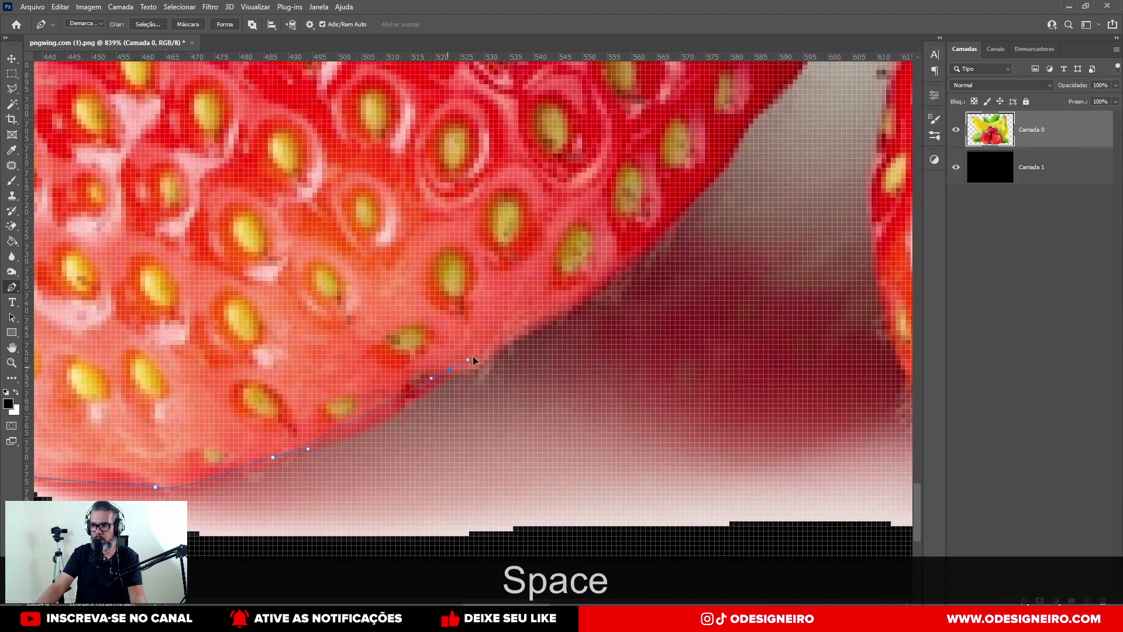
{"action": "left_click_drag", "start_coordinate": [570, 277], "coordinate": [555, 351]}
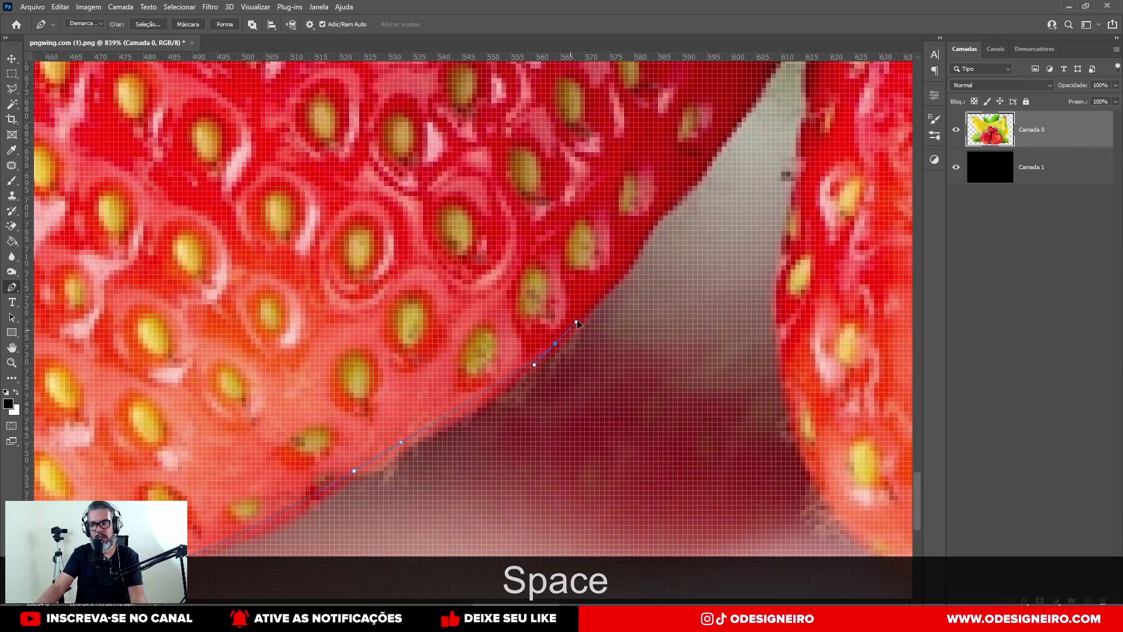
{"action": "mouse_move", "coordinate": [624, 261]}
{"action": "left_mouse_down"}
{"action": "mouse_move", "coordinate": [654, 227]}
{"action": "mouse_move", "coordinate": [636, 244]}
{"action": "left_mouse_up"}
{"action": "left_click_drag", "start_coordinate": [658, 211], "coordinate": [408, 423]}
{"action": "left_click_drag", "start_coordinate": [438, 381], "coordinate": [454, 369]}
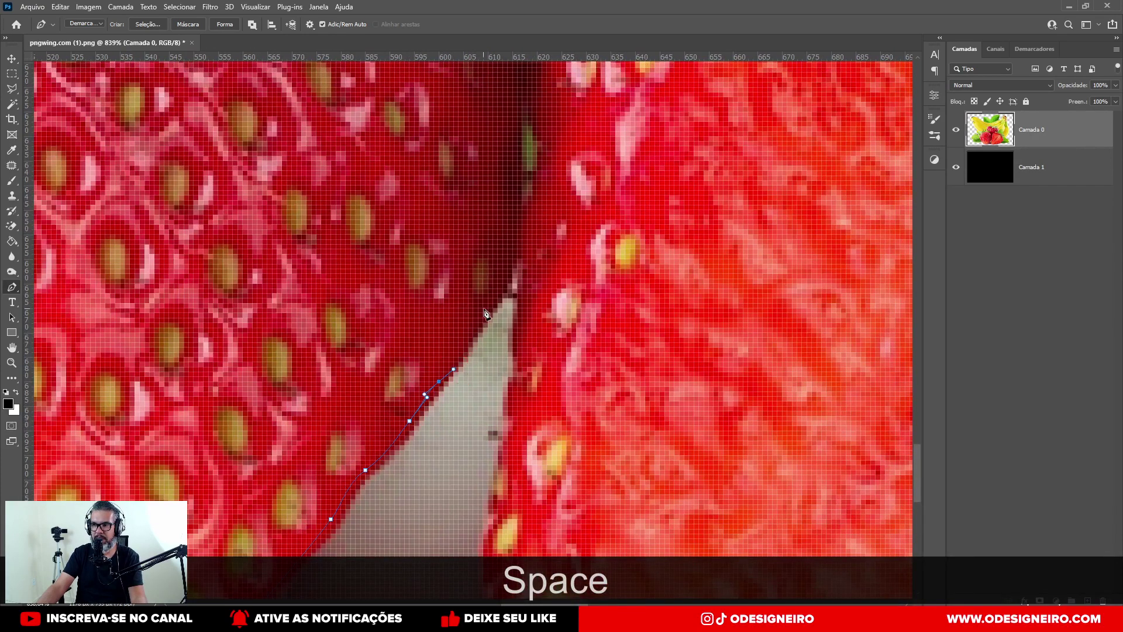
Step: Carry the path around the gap's peak and down the halved strawberry's inner edge to its lower curve
{"action": "left_click_drag", "start_coordinate": [488, 308], "coordinate": [523, 338]}
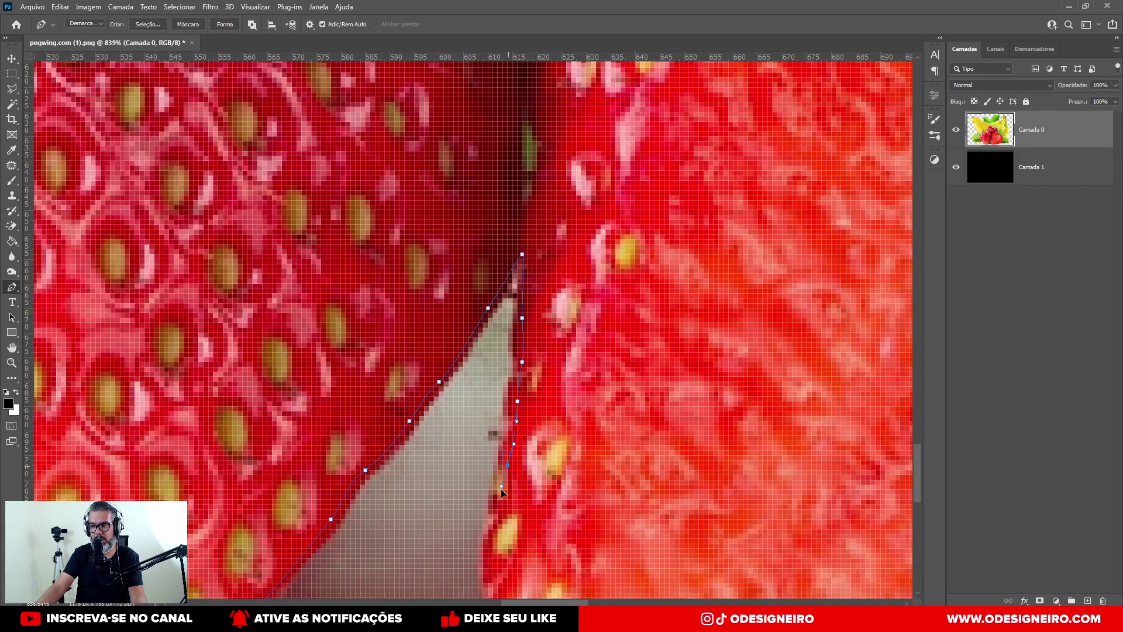
{"action": "key", "text": "space"}
{"action": "left_click_drag", "start_coordinate": [501, 489], "coordinate": [329, 229]}
{"action": "left_click_drag", "start_coordinate": [402, 381], "coordinate": [412, 389]}
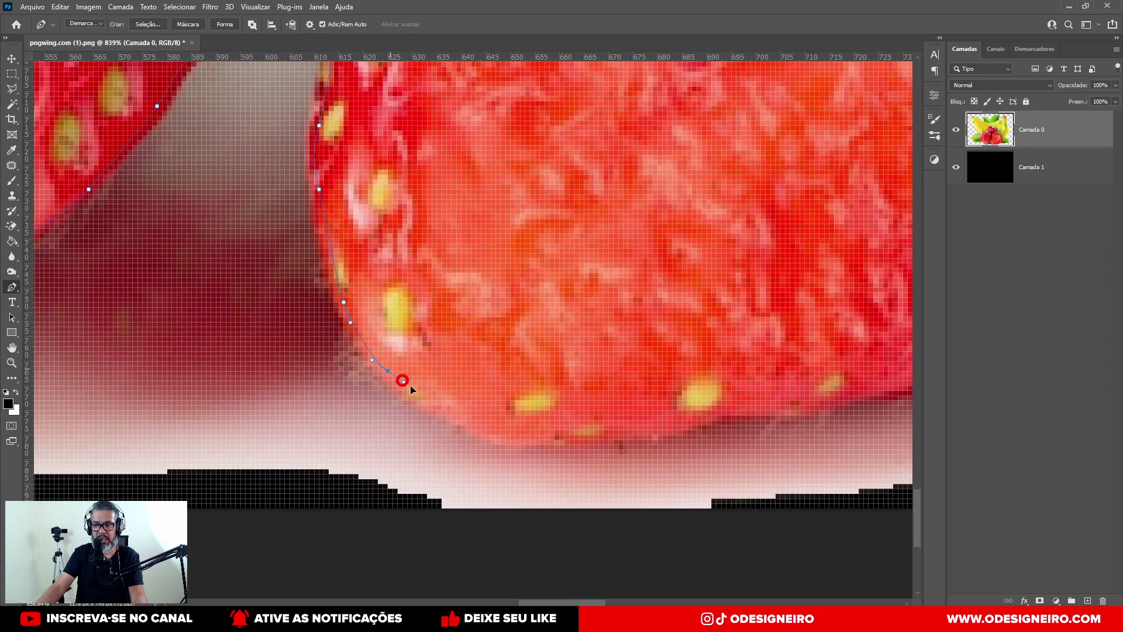
Step: Trace the halved strawberry's bottom edge above the pink shadow, up to where it meets the lower-right leaf
{"action": "key", "text": "space"}
{"action": "left_click_drag", "start_coordinate": [576, 427], "coordinate": [392, 457]}
{"action": "left_click_drag", "start_coordinate": [555, 425], "coordinate": [195, 408]}
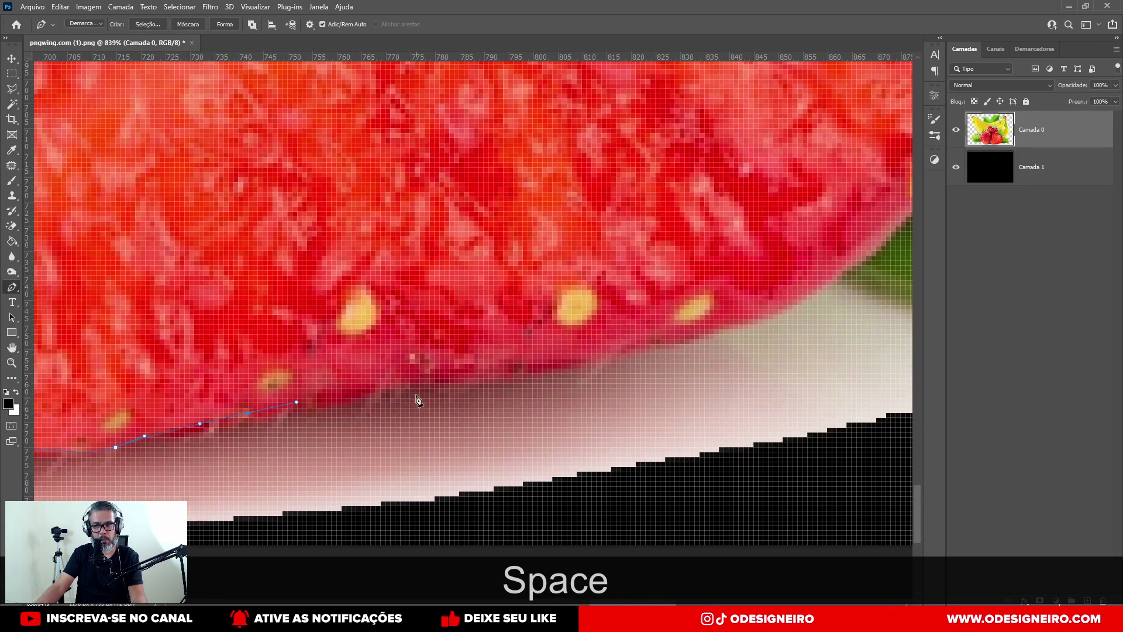
{"action": "left_click_drag", "start_coordinate": [538, 358], "coordinate": [562, 355]}
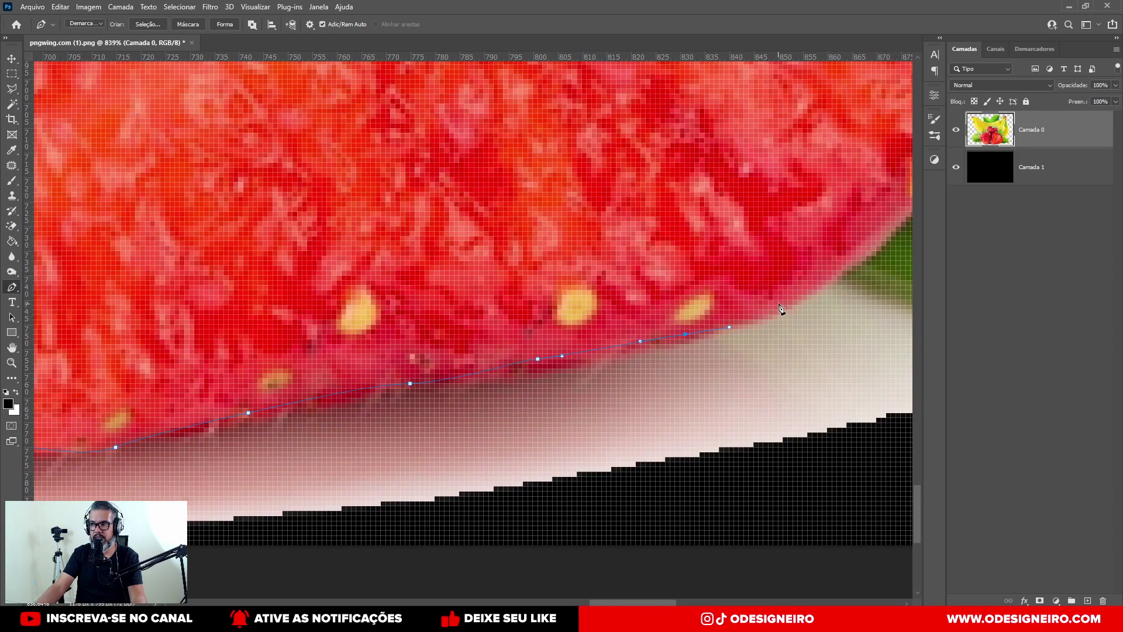
{"action": "left_click_drag", "start_coordinate": [781, 309], "coordinate": [496, 424]}
{"action": "left_click", "coordinate": [543, 395]}
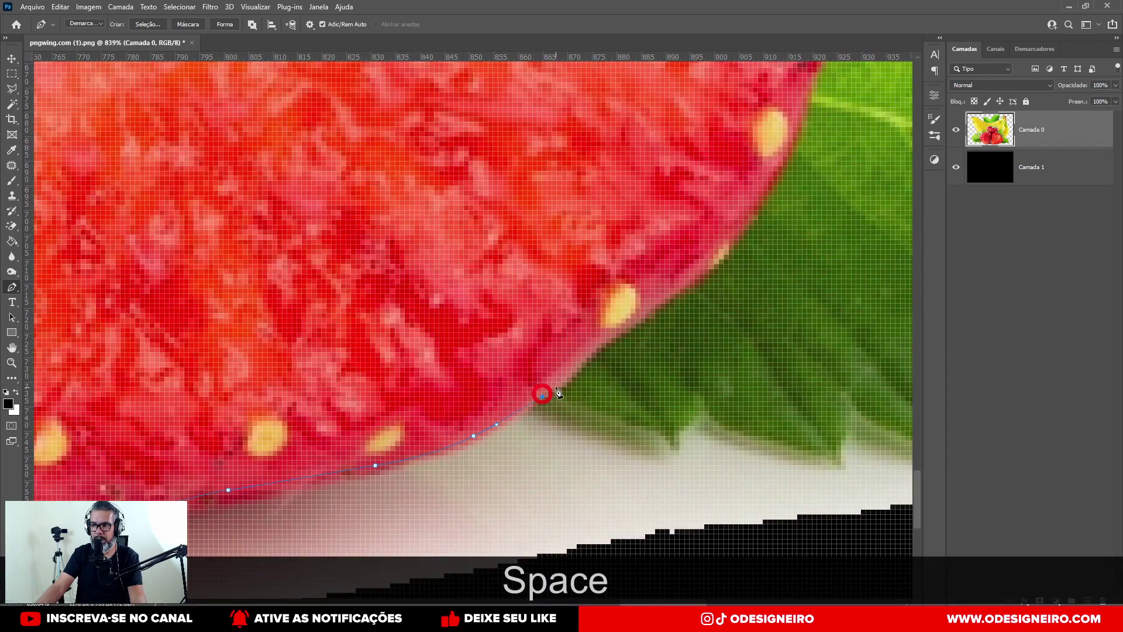
Step: Outline the first four teeth along the lower-right leaf's bottom edge, including the notches between them
{"action": "left_click_drag", "start_coordinate": [581, 415], "coordinate": [339, 381]}
{"action": "left_click", "coordinate": [360, 391]}
{"action": "left_click", "coordinate": [367, 400]}
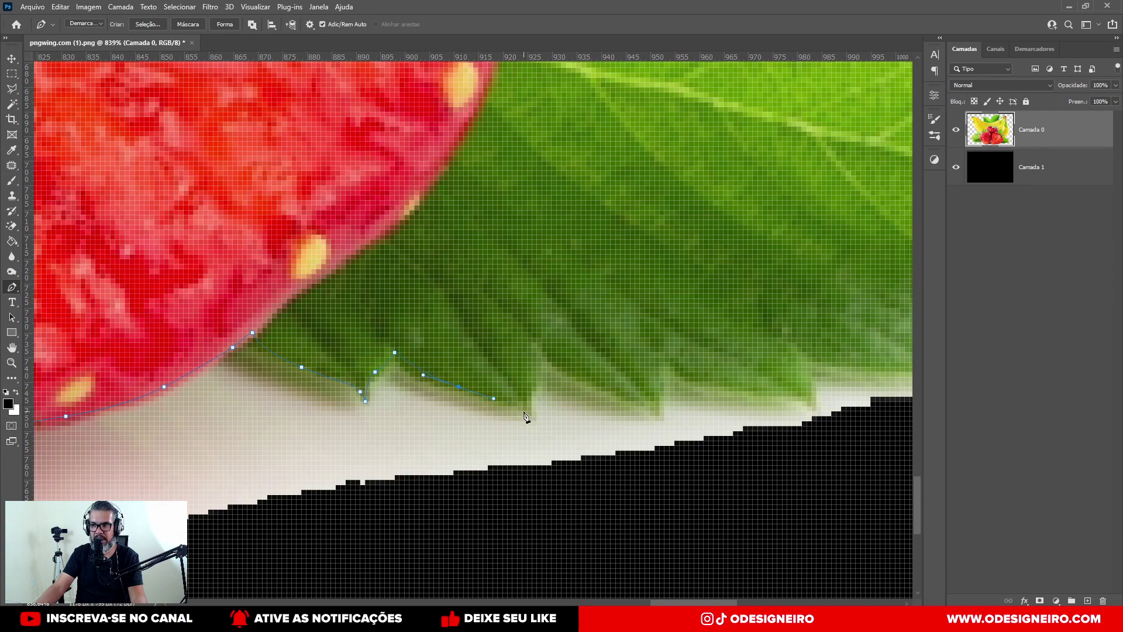
{"action": "left_click_drag", "start_coordinate": [527, 382], "coordinate": [57, 364]}
{"action": "left_click", "coordinate": [532, 338]}
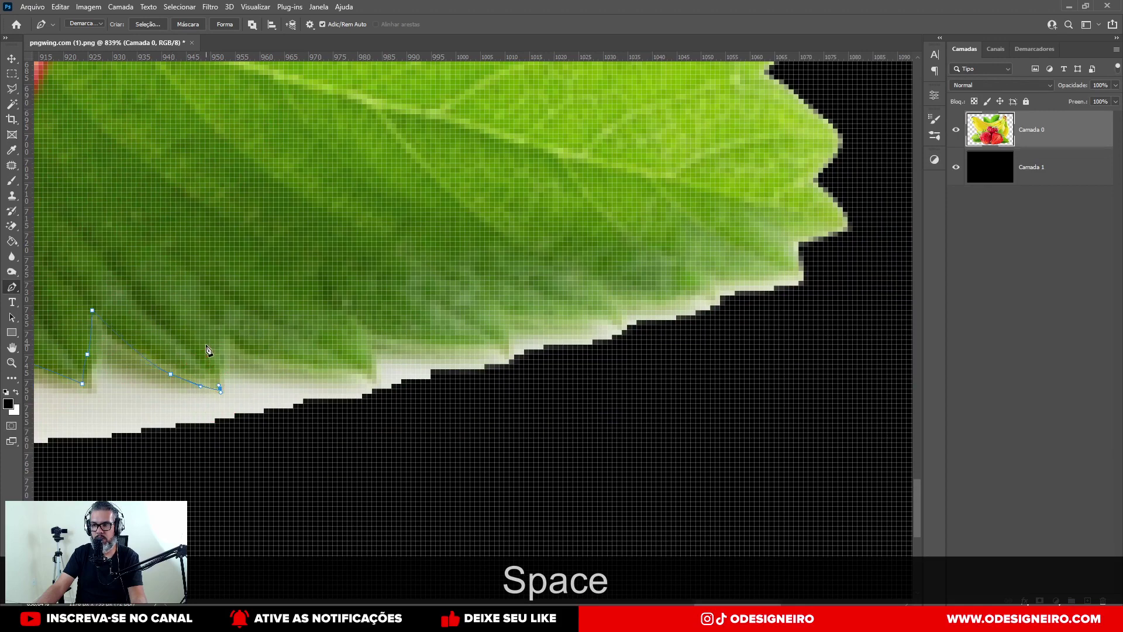
{"action": "left_click_drag", "start_coordinate": [220, 354], "coordinate": [215, 341]}
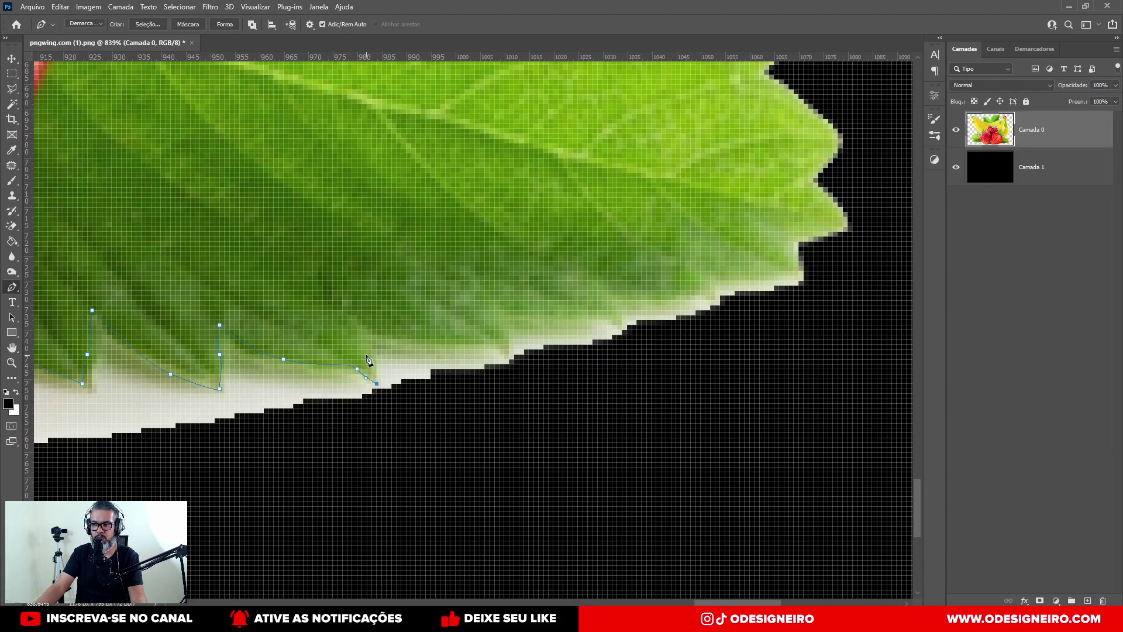
{"action": "left_click", "coordinate": [362, 320]}
Step: Continue the path around the smaller teeth on the lower-right leaf's bottom edge, toward the leaf's end
{"action": "left_click_drag", "start_coordinate": [366, 337], "coordinate": [203, 365]}
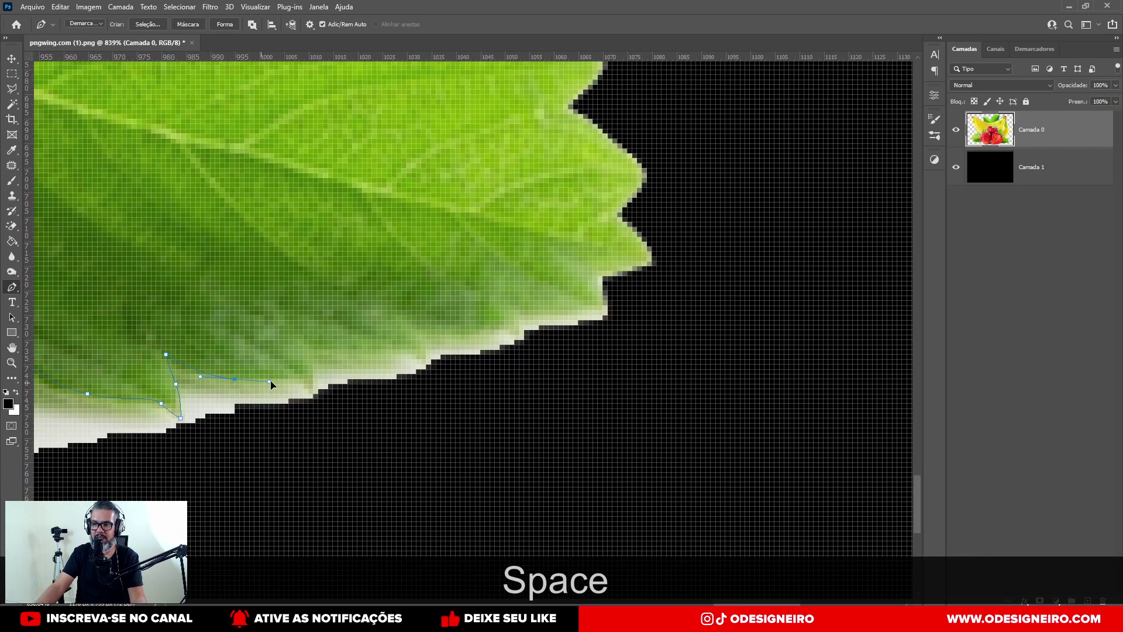
{"action": "left_click", "coordinate": [298, 383]}
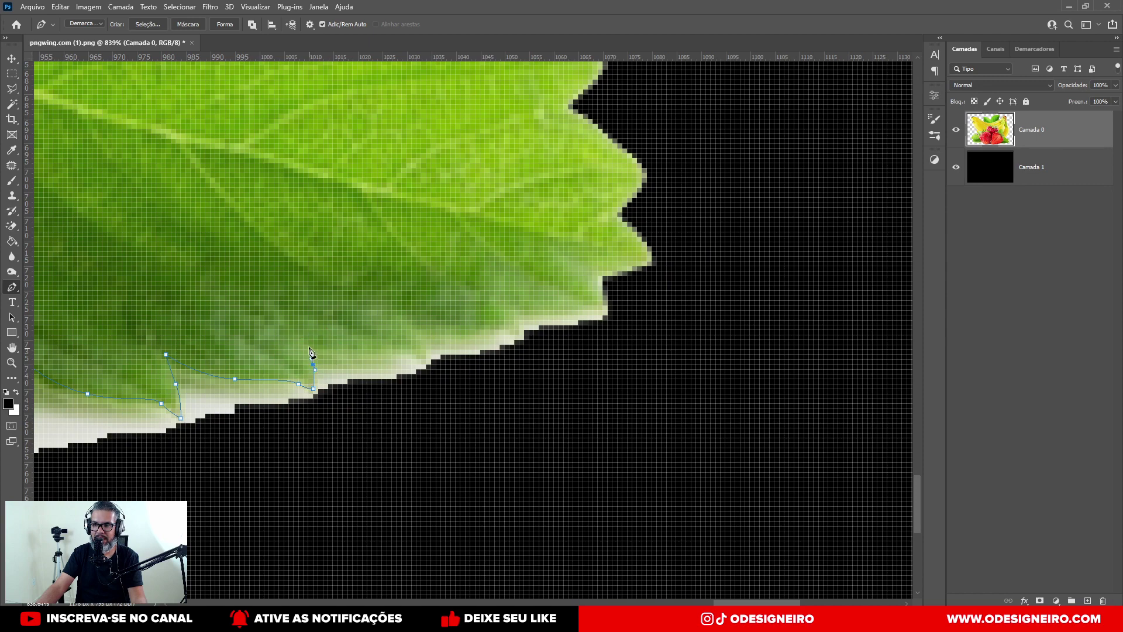
{"action": "left_click", "coordinate": [431, 354]}
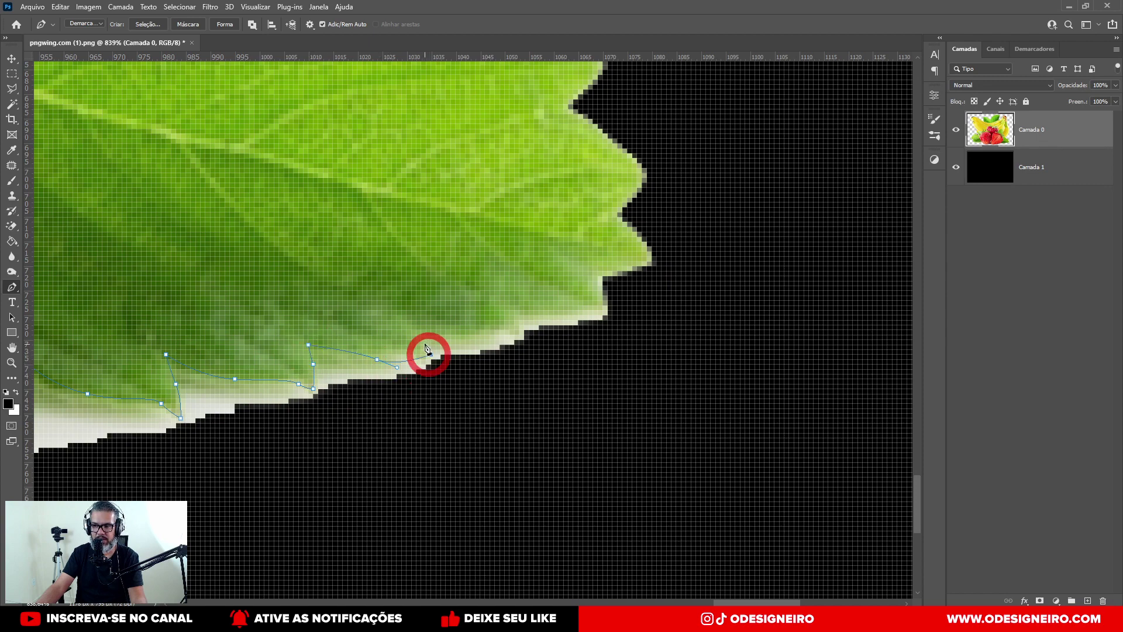
{"action": "left_click", "coordinate": [406, 330]}
{"action": "left_click_drag", "start_coordinate": [475, 335], "coordinate": [483, 336]}
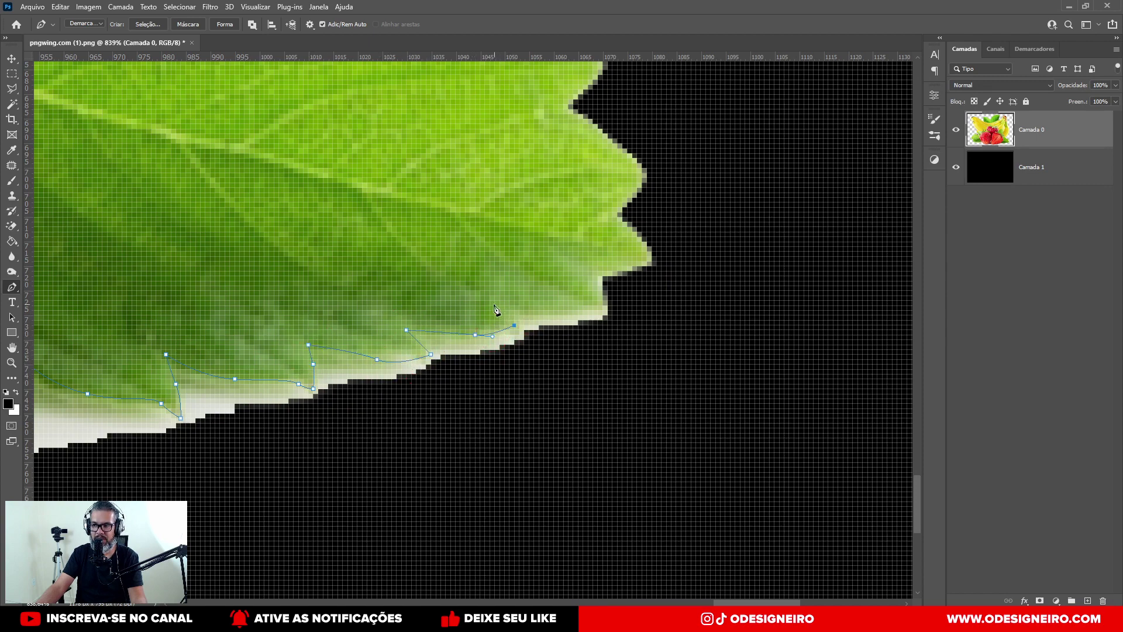
{"action": "left_click", "coordinate": [538, 315]}
Step: Trace the lower-right leaf's end teeth upward along its outer edge to the next notch
{"action": "left_click", "coordinate": [597, 305]}
{"action": "left_click", "coordinate": [644, 258]}
{"action": "key", "text": "space"}
{"action": "left_click_drag", "start_coordinate": [639, 252], "coordinate": [584, 396]}
{"action": "key", "text": "ctrl+z"}
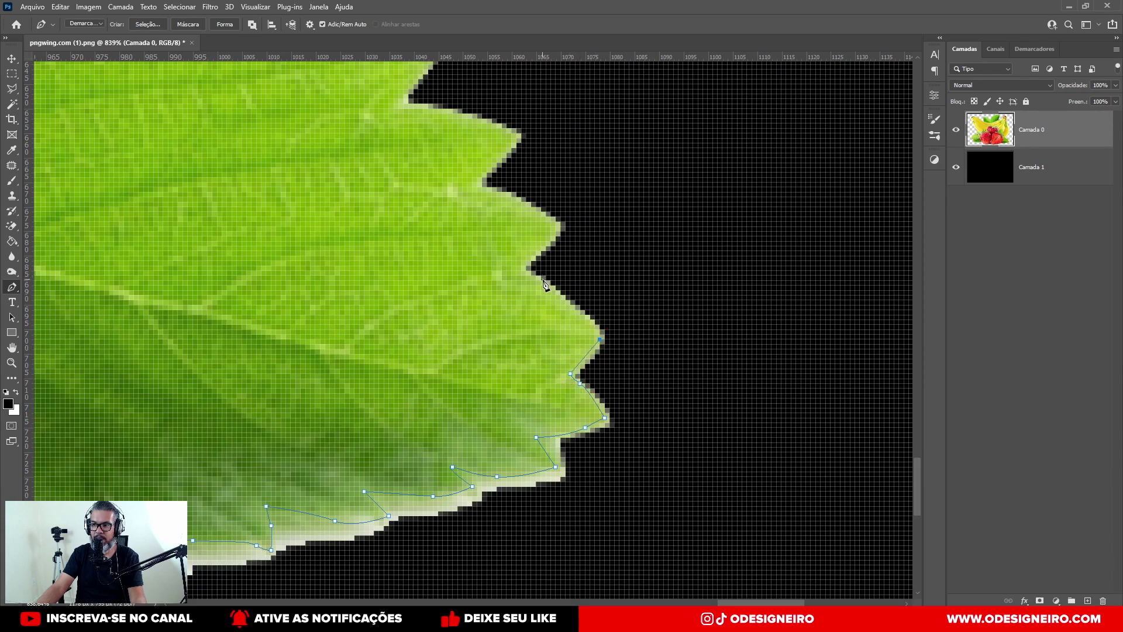
{"action": "left_click", "coordinate": [521, 271]}
Step: Route the path away from the lower-right leaf and back beneath the canvas, enclosing the shadow below the fruit
{"action": "left_click_drag", "start_coordinate": [570, 211], "coordinate": [597, 193]}
{"action": "left_click_drag", "start_coordinate": [644, 191], "coordinate": [681, 204]}
{"action": "left_click_drag", "start_coordinate": [777, 215], "coordinate": [793, 223]}
{"action": "scroll", "coordinate": [702, 320], "scroll_direction": "down", "scroll_amount": 5}
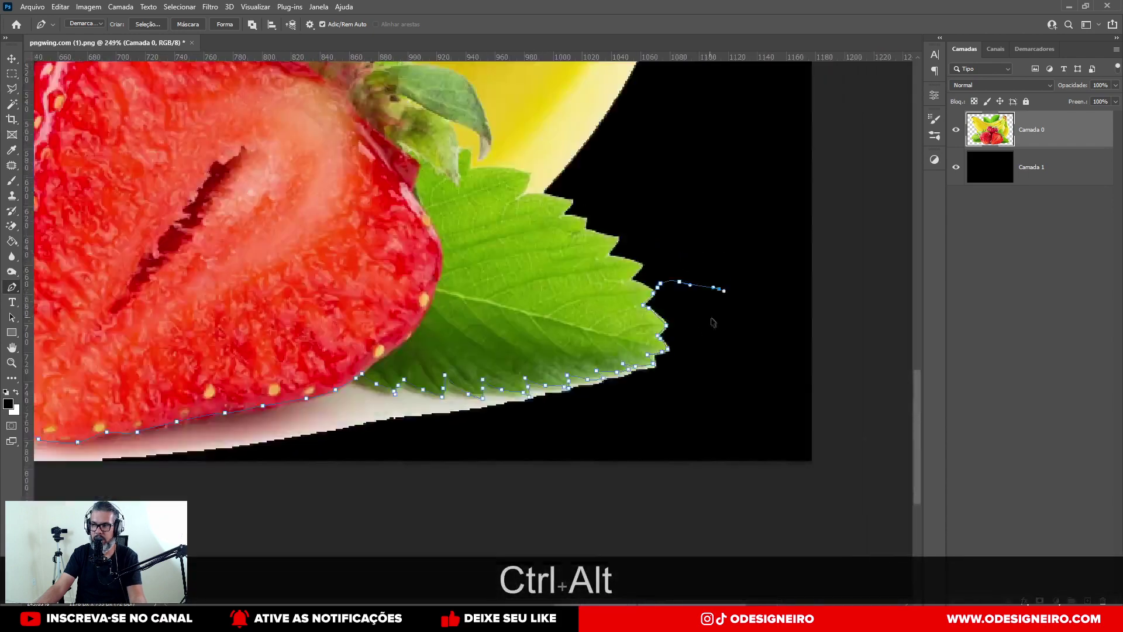
{"action": "left_click_drag", "start_coordinate": [689, 448], "coordinate": [678, 456]}
{"action": "left_click_drag", "start_coordinate": [345, 480], "coordinate": [700, 427]}
{"action": "left_click_drag", "start_coordinate": [476, 448], "coordinate": [469, 450]}
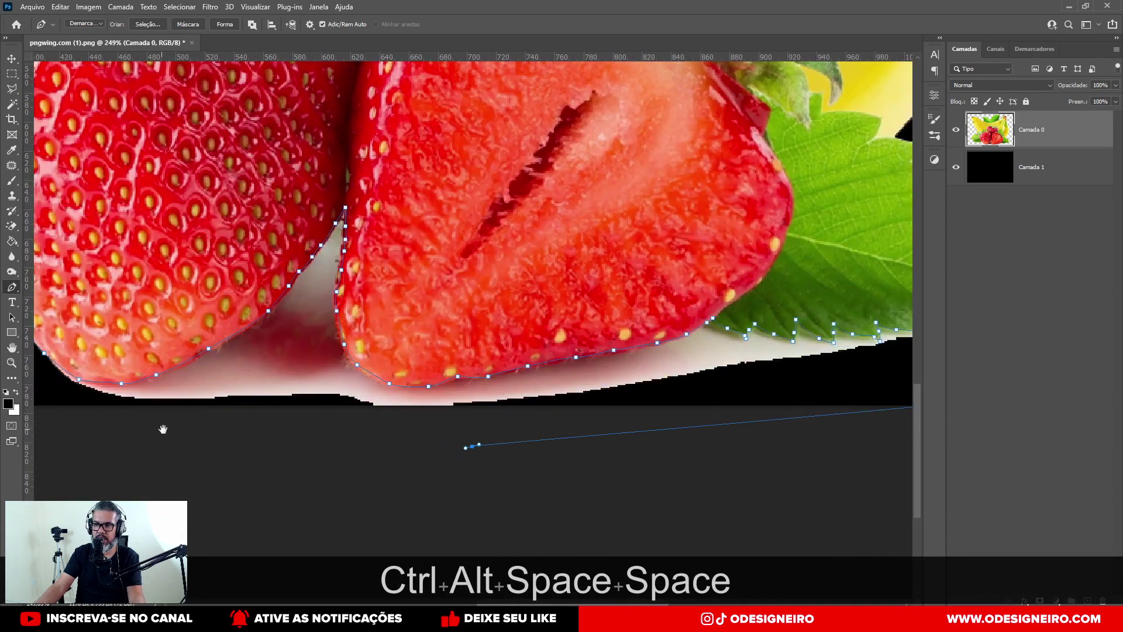
{"action": "left_click_drag", "start_coordinate": [165, 430], "coordinate": [369, 430]}
{"action": "left_click_drag", "start_coordinate": [250, 451], "coordinate": [244, 450]}
{"action": "left_click_drag", "start_coordinate": [139, 440], "coordinate": [717, 431]}
{"action": "left_click_drag", "start_coordinate": [468, 442], "coordinate": [456, 443]}
Step: Bring the path up through the empty area beside the lower-left leaf and close it at its starting point
{"action": "left_click_drag", "start_coordinate": [339, 404], "coordinate": [304, 345]}
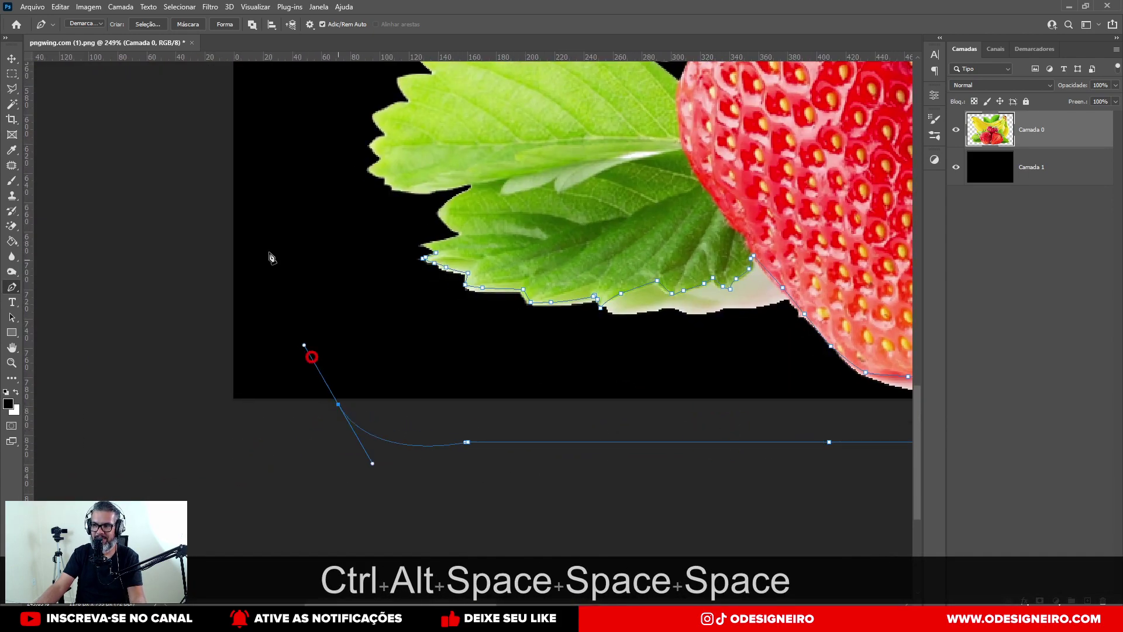
{"action": "left_click_drag", "start_coordinate": [268, 250], "coordinate": [280, 232]}
{"action": "left_click_drag", "start_coordinate": [302, 214], "coordinate": [320, 213]}
{"action": "left_click", "coordinate": [377, 232]}
{"action": "left_click", "coordinate": [431, 256]}
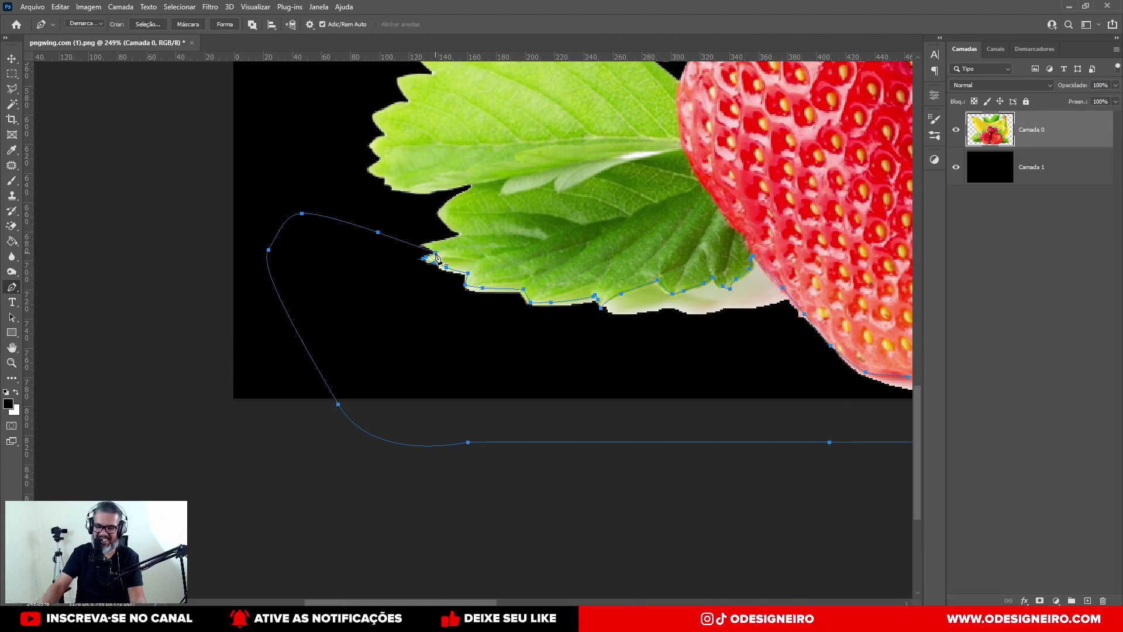
Step: Convert the closed path to a selection, delete the white fringe and shadow inside it, and deselect
{"action": "key", "text": "ctrl+Return"}
{"action": "key", "text": "Delete"}
{"action": "scroll", "coordinate": [389, 263], "scroll_direction": "down", "scroll_amount": 3}
{"action": "key", "text": "ctrl+d"}
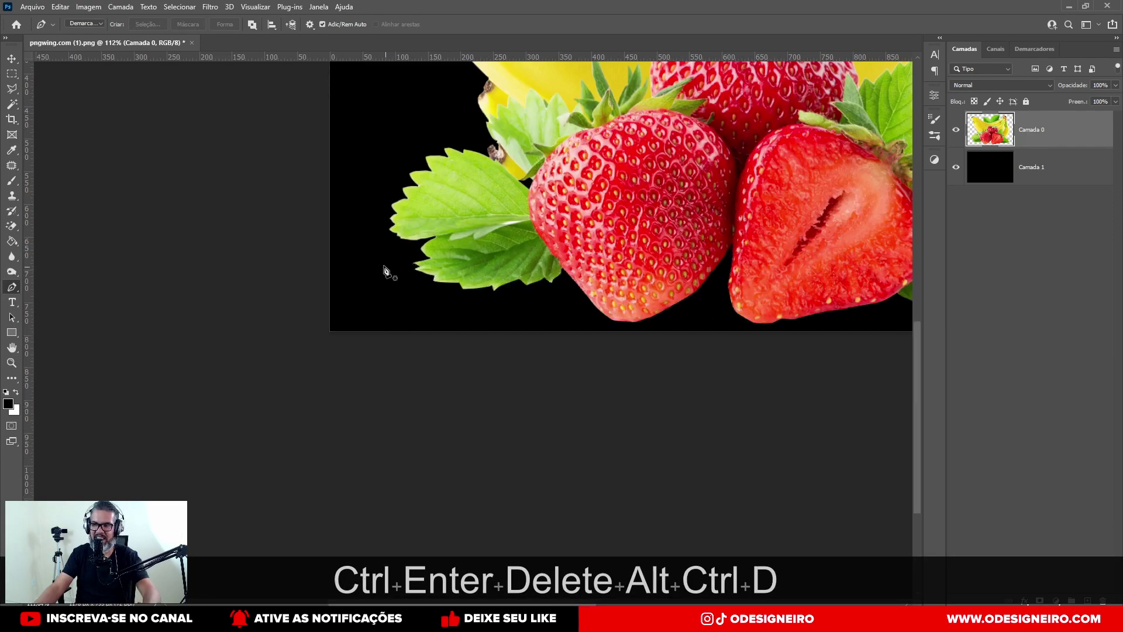
Step: Delete the black background layer, Camada 1
{"action": "scroll", "coordinate": [351, 272], "scroll_direction": "down", "scroll_amount": 3}
{"action": "scroll", "coordinate": [304, 276], "scroll_direction": "down", "scroll_amount": 2}
{"action": "left_click", "coordinate": [1045, 166]}
{"action": "key", "text": "Delete"}
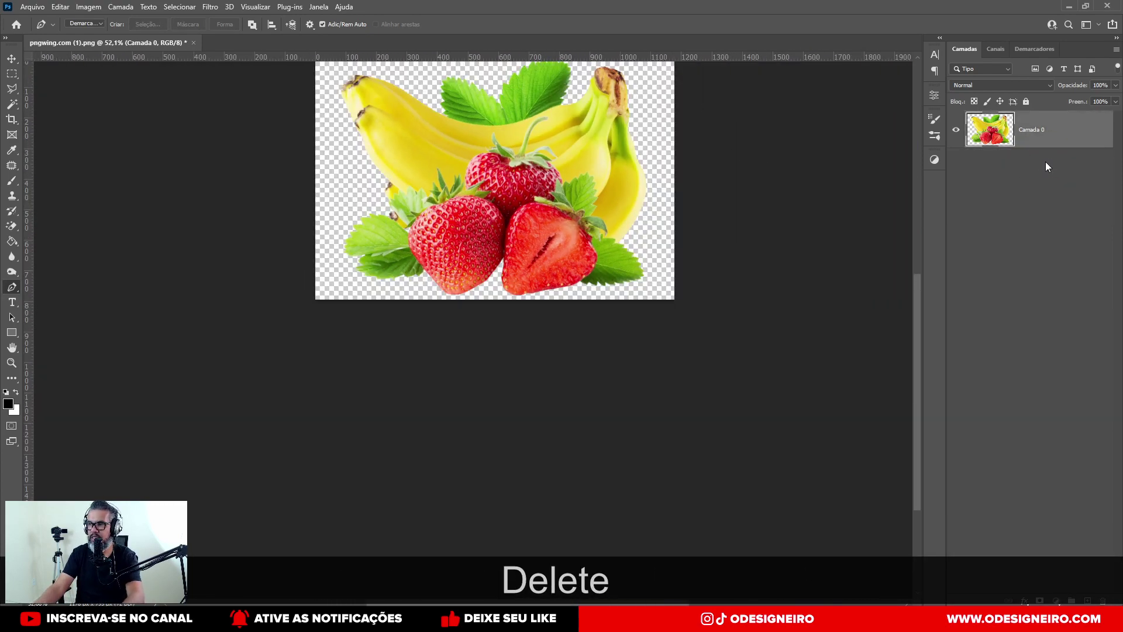
Step: Trim the canvas on all four sides based on transparent pixels
{"action": "scroll", "coordinate": [440, 256], "scroll_direction": "up", "scroll_amount": 3}
{"action": "key", "text": "ctrl+shift+q"}
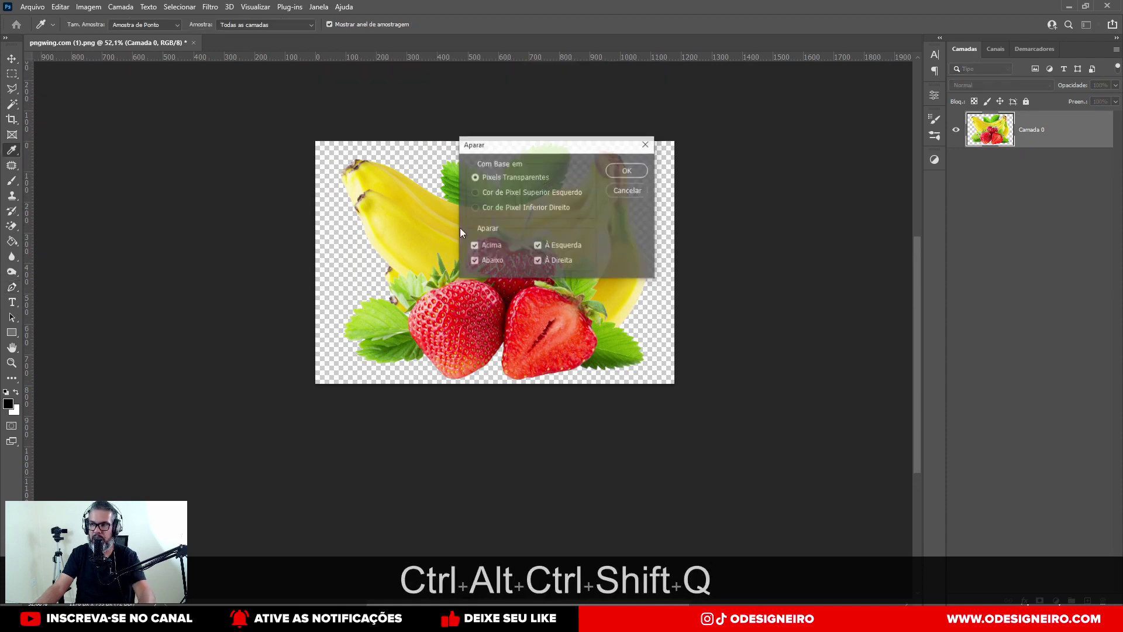
{"action": "left_click", "coordinate": [611, 174]}
Step: Start exporting the fruit cutout for web as a PNG-24 with transparency into the TUTORIAL ACAI folder
{"action": "key", "text": "ctrl+alt+shift+s"}
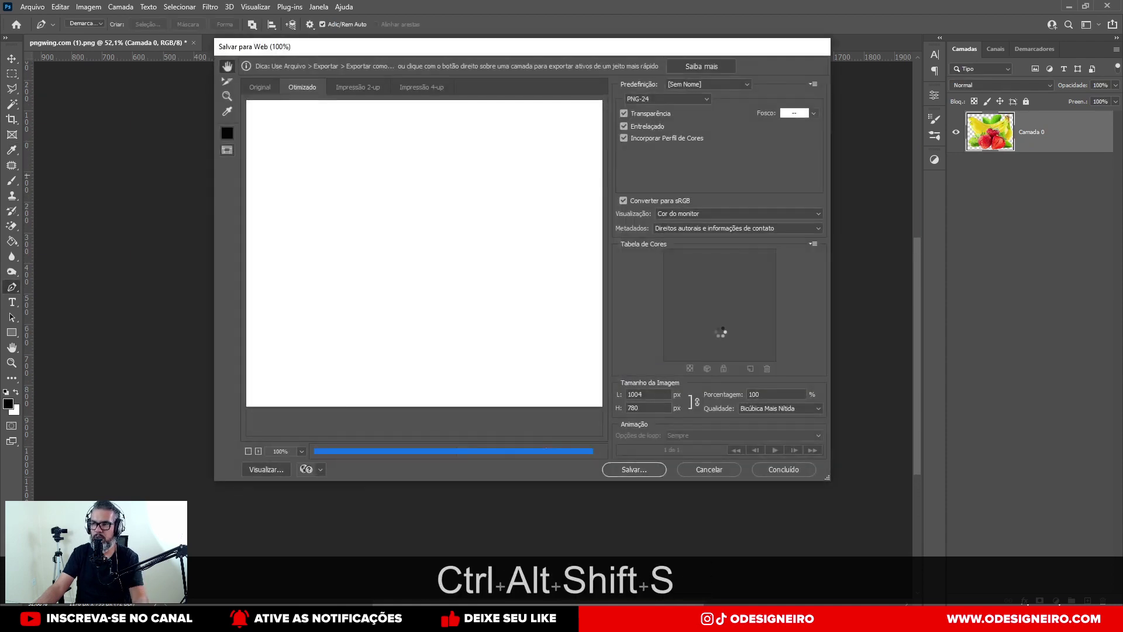
{"action": "left_click", "coordinate": [628, 467]}
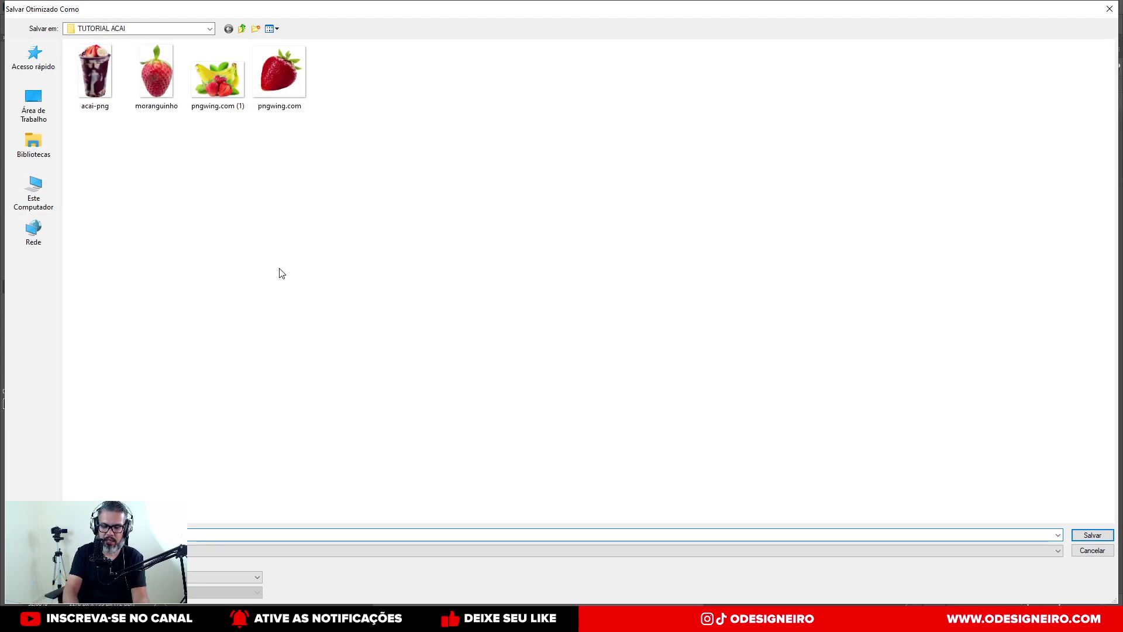
Step: Save the optimized fruit image as lalalala in the TUTORIAL ACAI folder and switch to the CorelDRAW banner document
{"action": "type", "text": "lalalala"}
{"action": "key", "text": "Return"}
{"action": "key", "text": "alt+Tab"}
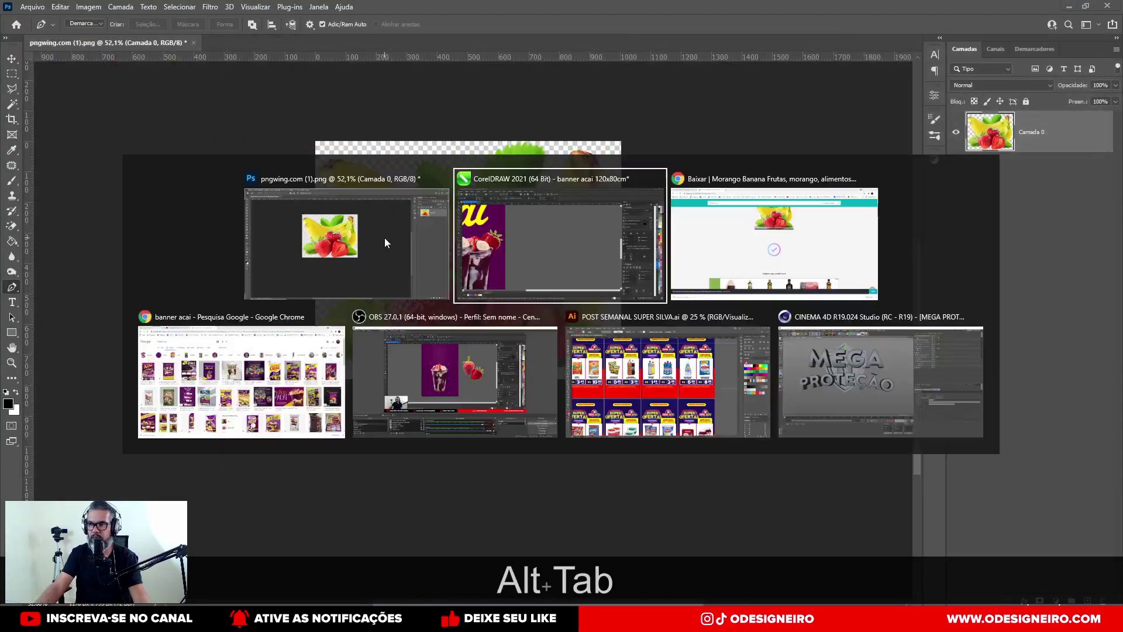
Step: Import the lalalala image and place it on the empty area beside the banner at about 45 × 35 cm
{"action": "key", "text": "ctrl+shift+p"}
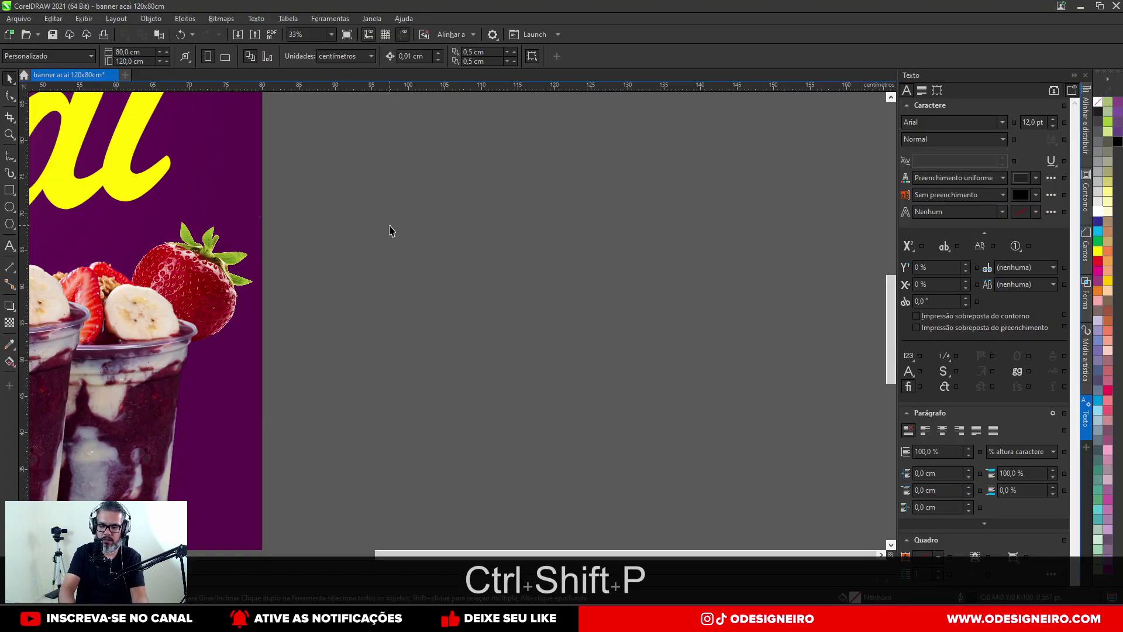
{"action": "key", "text": "ctrl+i"}
{"action": "double_click", "coordinate": [371, 111]}
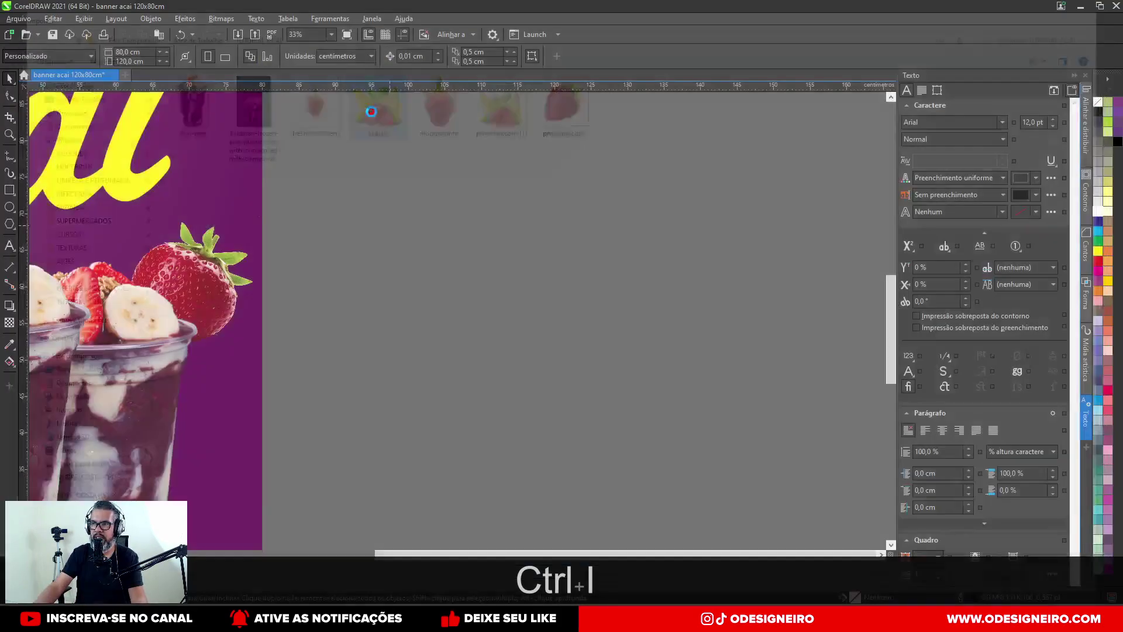
{"action": "left_click_drag", "start_coordinate": [324, 239], "coordinate": [777, 519]}
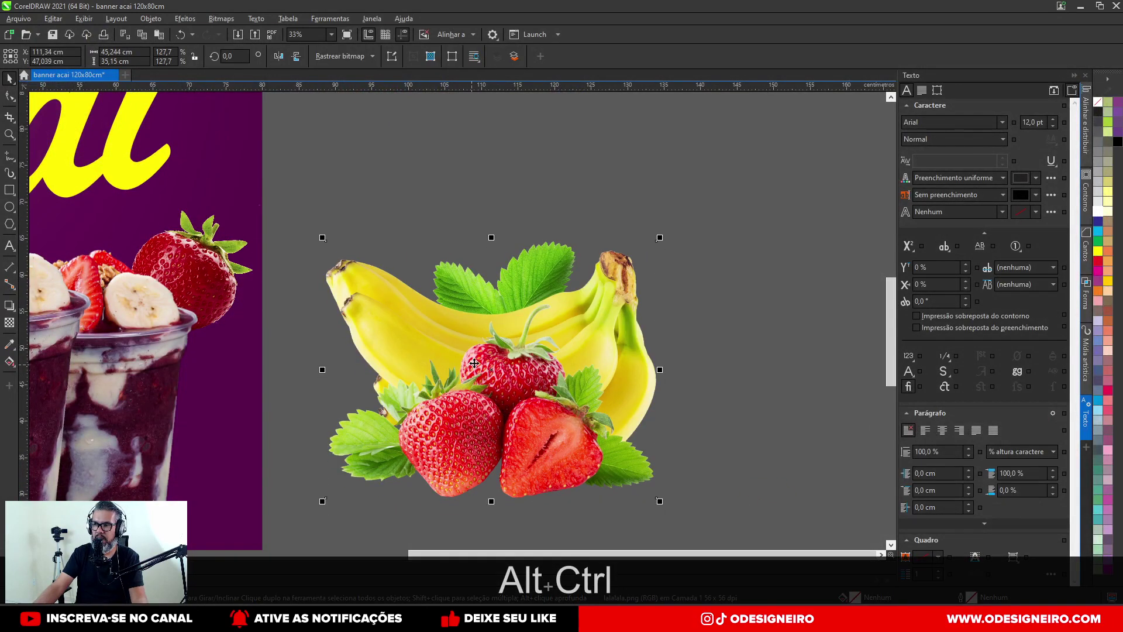
Step: Move the fruit image onto the banner over the base of the rightmost cup and shrink it to about 36 × 28 cm
{"action": "scroll", "coordinate": [492, 361], "scroll_direction": "down", "scroll_amount": 1}
{"action": "left_click_drag", "start_coordinate": [458, 387], "coordinate": [480, 401]}
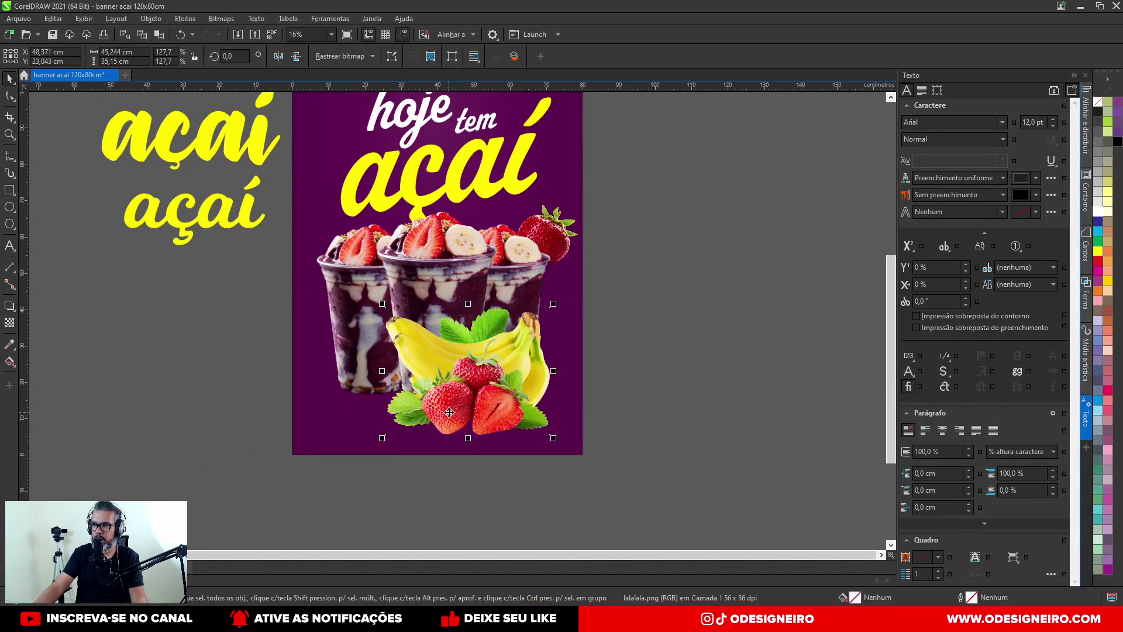
{"action": "scroll", "coordinate": [474, 389], "scroll_direction": "up", "scroll_amount": 1}
{"action": "left_click_drag", "start_coordinate": [578, 278], "coordinate": [529, 316]}
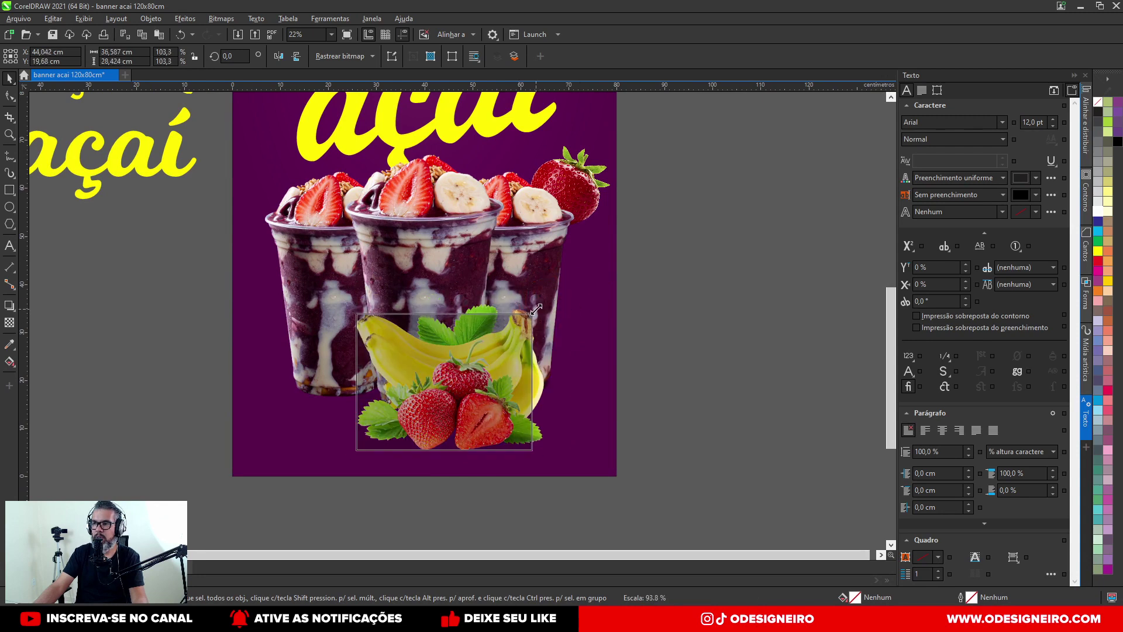
{"action": "left_click", "coordinate": [663, 329]}
{"action": "left_click_drag", "start_coordinate": [445, 369], "coordinate": [500, 365]}
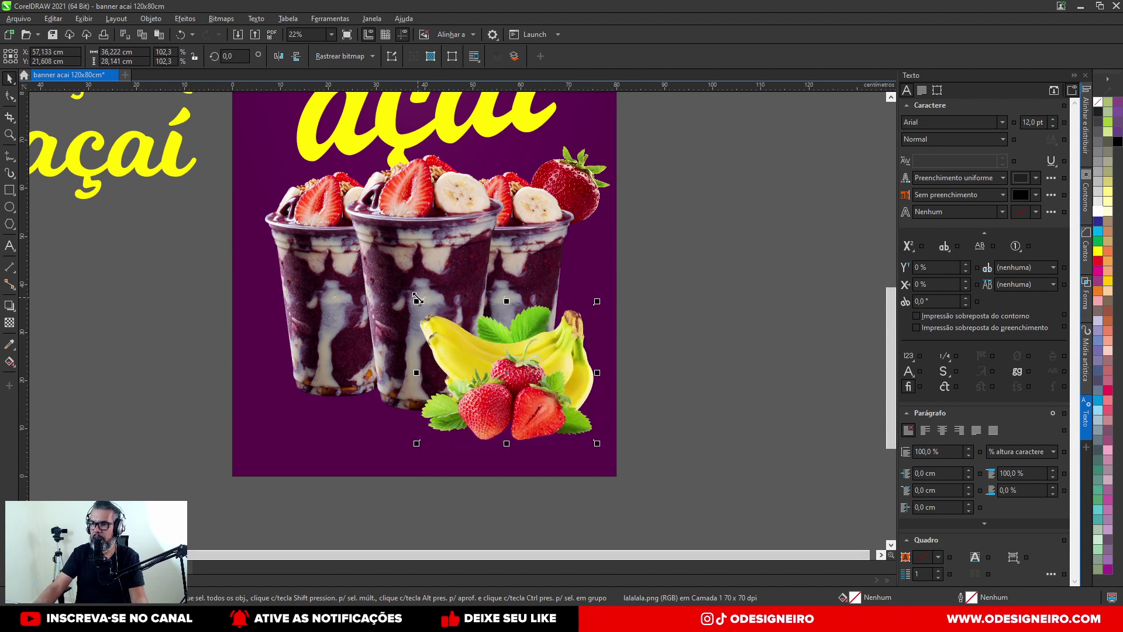
Step: Try the fruit image at about 54 × 42 cm and at about 19 × 15 cm over the cups
{"action": "left_click_drag", "start_coordinate": [416, 301], "coordinate": [341, 239]}
{"action": "left_click_drag", "start_coordinate": [458, 353], "coordinate": [463, 354]}
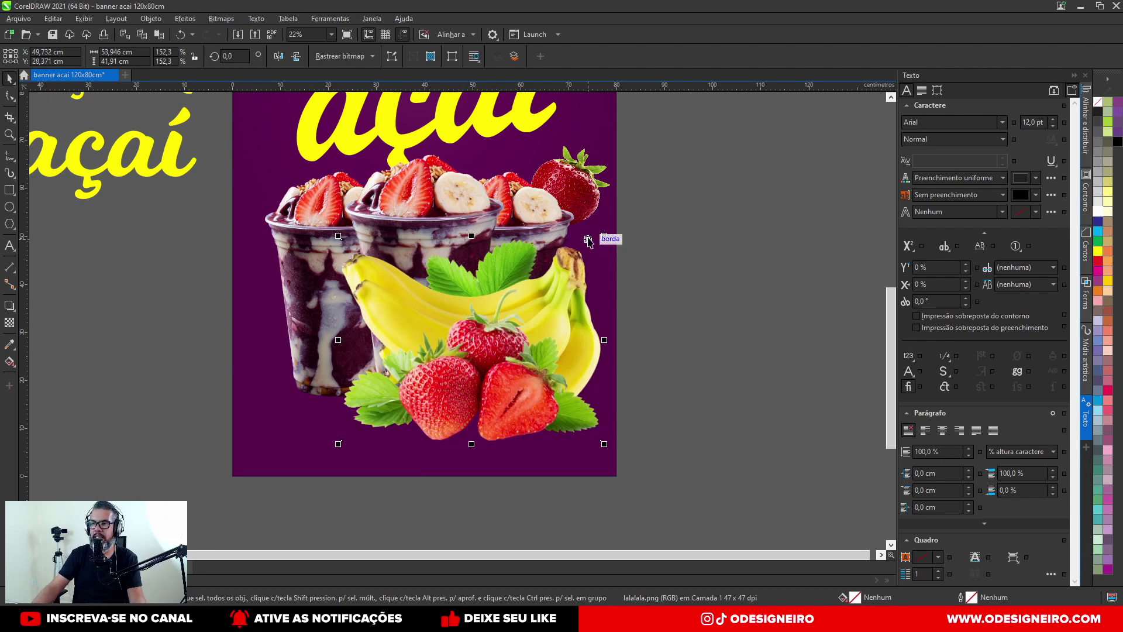
{"action": "left_click_drag", "start_coordinate": [608, 237], "coordinate": [435, 369]}
{"action": "left_click_drag", "start_coordinate": [398, 406], "coordinate": [523, 386]}
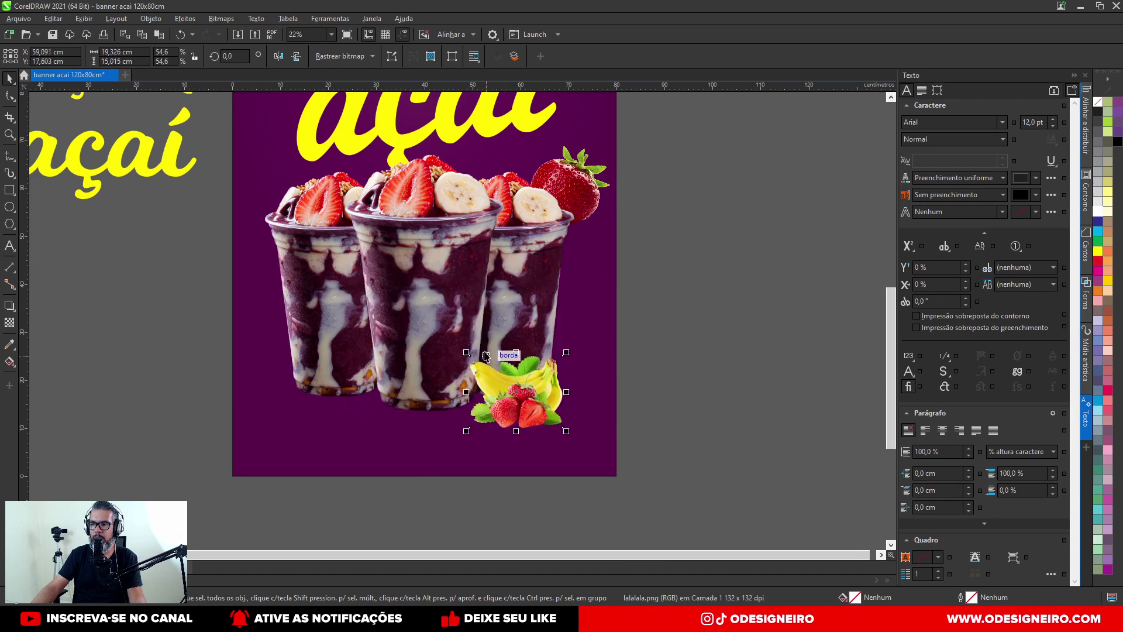
Step: Enlarge the fruit image and position it in front of the middle and right cups at their base
{"action": "left_click_drag", "start_coordinate": [463, 350], "coordinate": [369, 251]}
{"action": "left_click_drag", "start_coordinate": [496, 379], "coordinate": [515, 373]}
{"action": "left_click", "coordinate": [692, 328]}
{"action": "scroll", "coordinate": [453, 303], "scroll_direction": "down", "scroll_amount": 3}
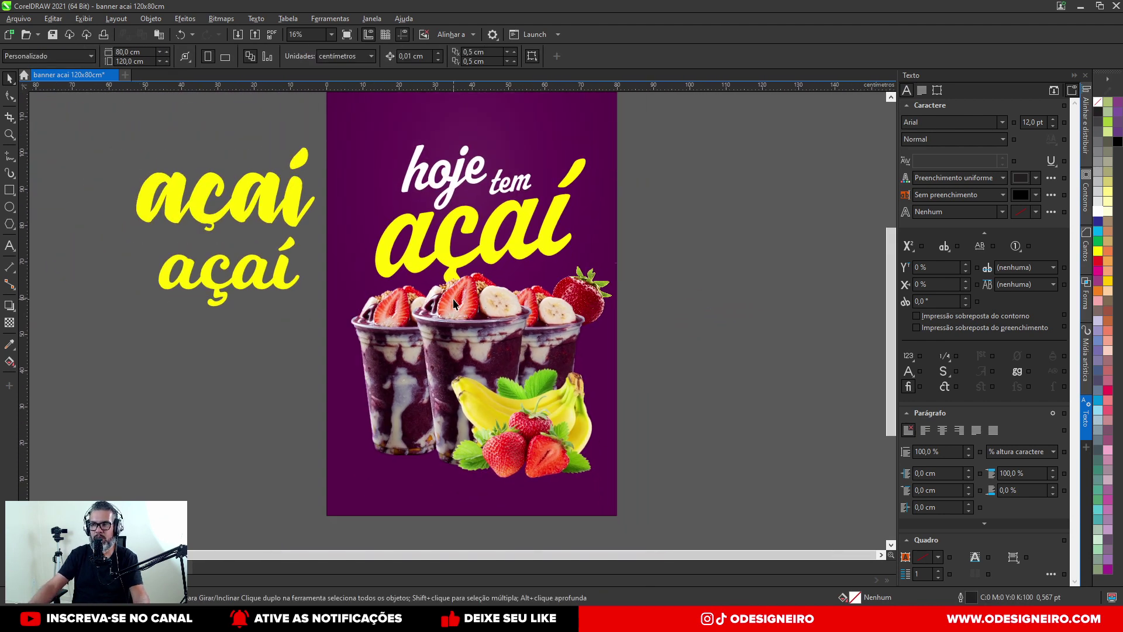
Step: Bring the single strawberry beside the right cup to the front and try it at about 17 × 16 cm below the left cup
{"action": "left_click_drag", "start_coordinate": [453, 298], "coordinate": [327, 318]}
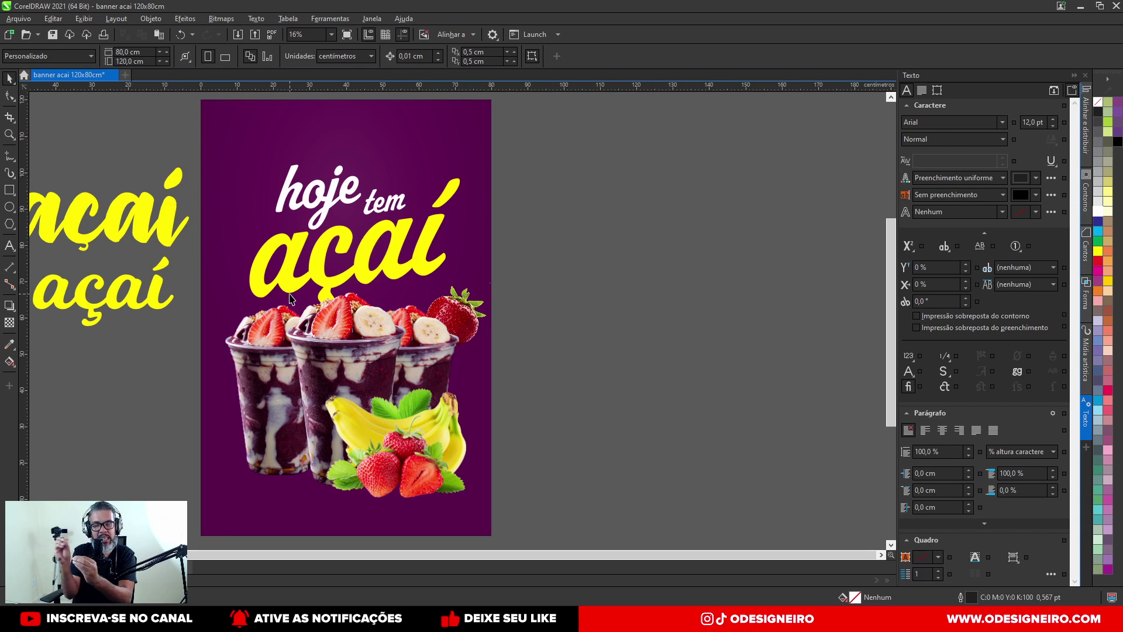
{"action": "scroll", "coordinate": [431, 328], "scroll_direction": "left", "scroll_amount": 1}
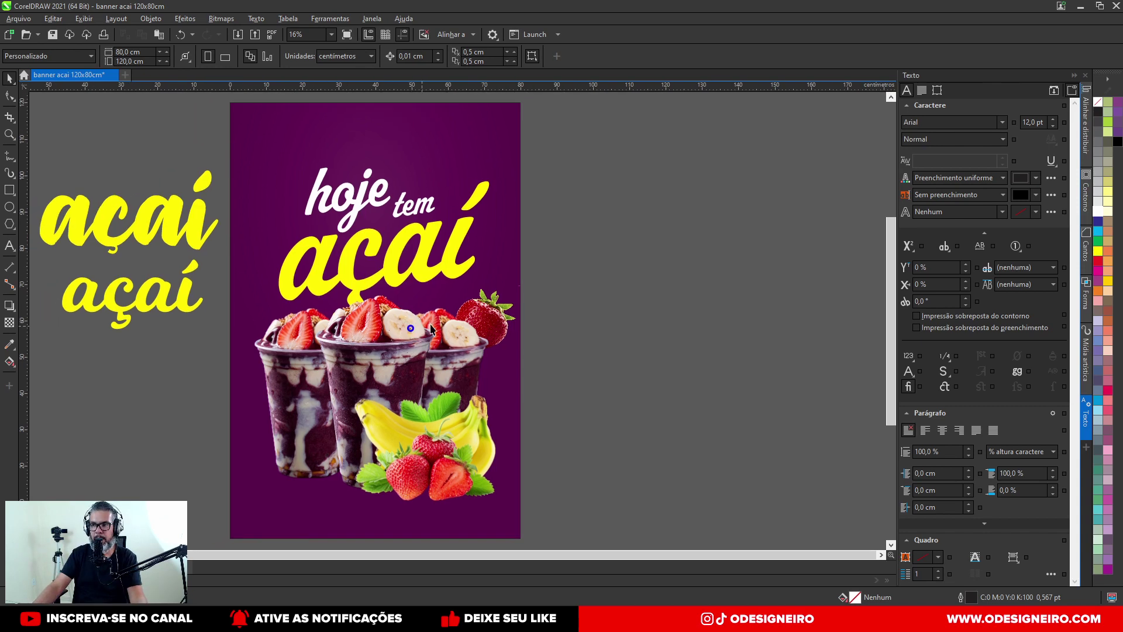
{"action": "left_click", "coordinate": [486, 319]}
{"action": "left_click", "coordinate": [479, 299]}
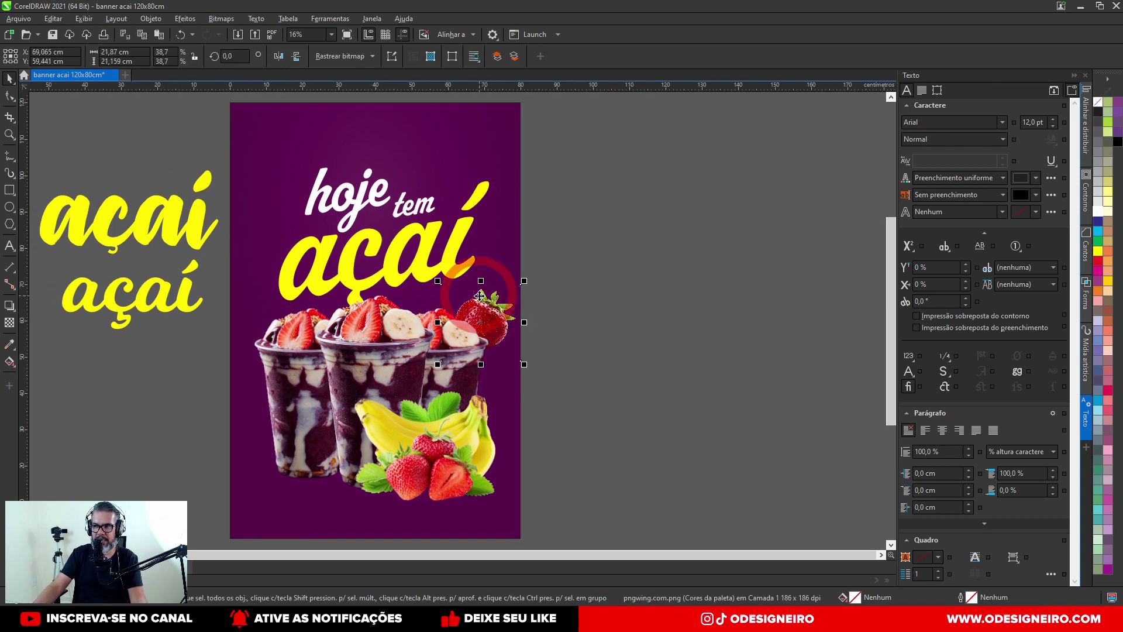
{"action": "key", "text": "shift+Page_Up"}
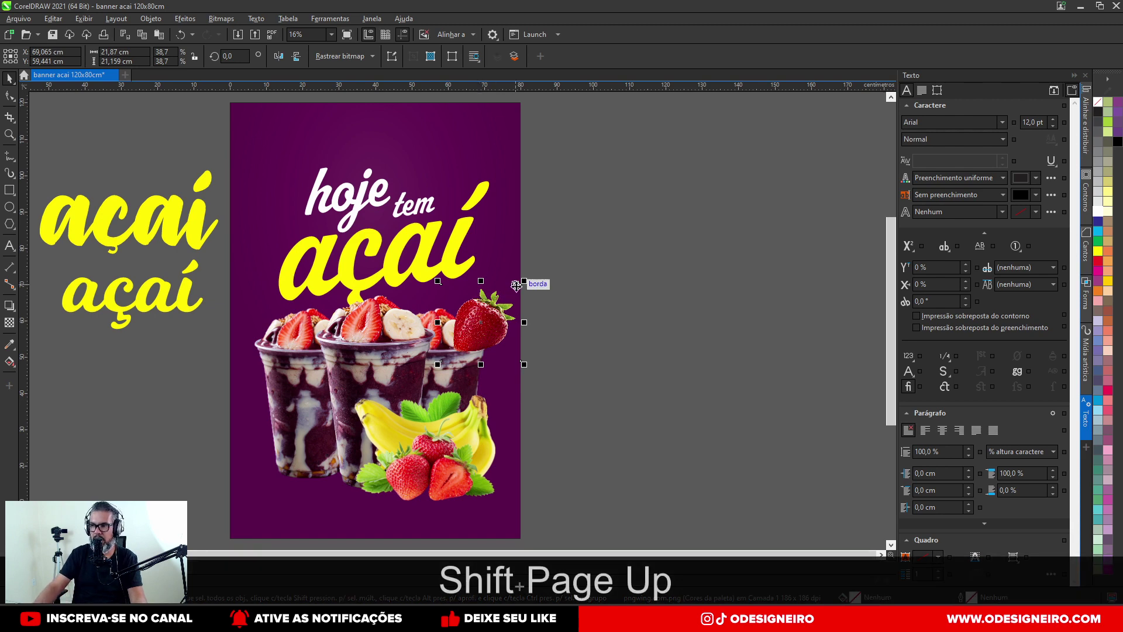
{"action": "left_click_drag", "start_coordinate": [523, 283], "coordinate": [307, 470]}
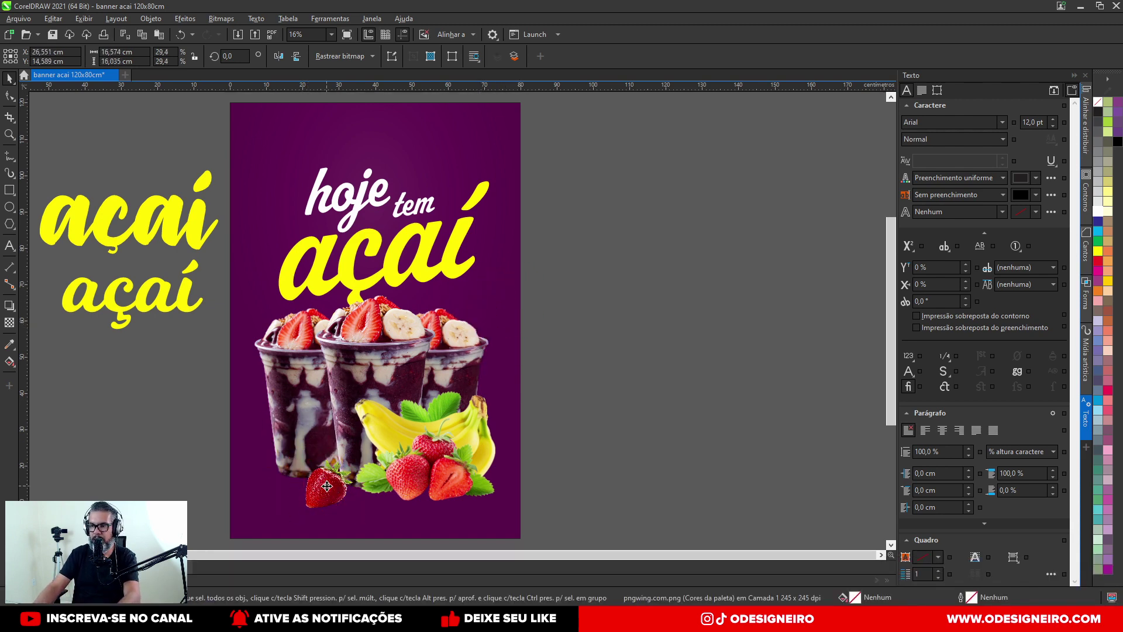
Step: Delete the single strawberry and the two spare yellow açaí texts beside the banner
{"action": "key", "text": "Delete"}
{"action": "left_click_drag", "start_coordinate": [550, 355], "coordinate": [603, 331]}
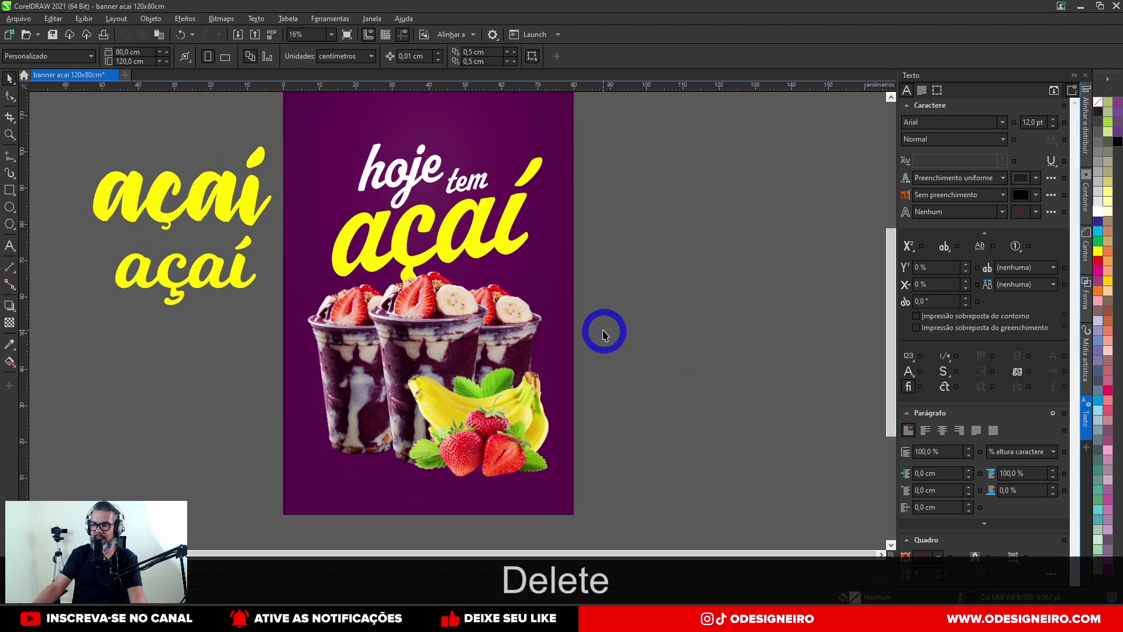
{"action": "left_click_drag", "start_coordinate": [124, 339], "coordinate": [159, 402]}
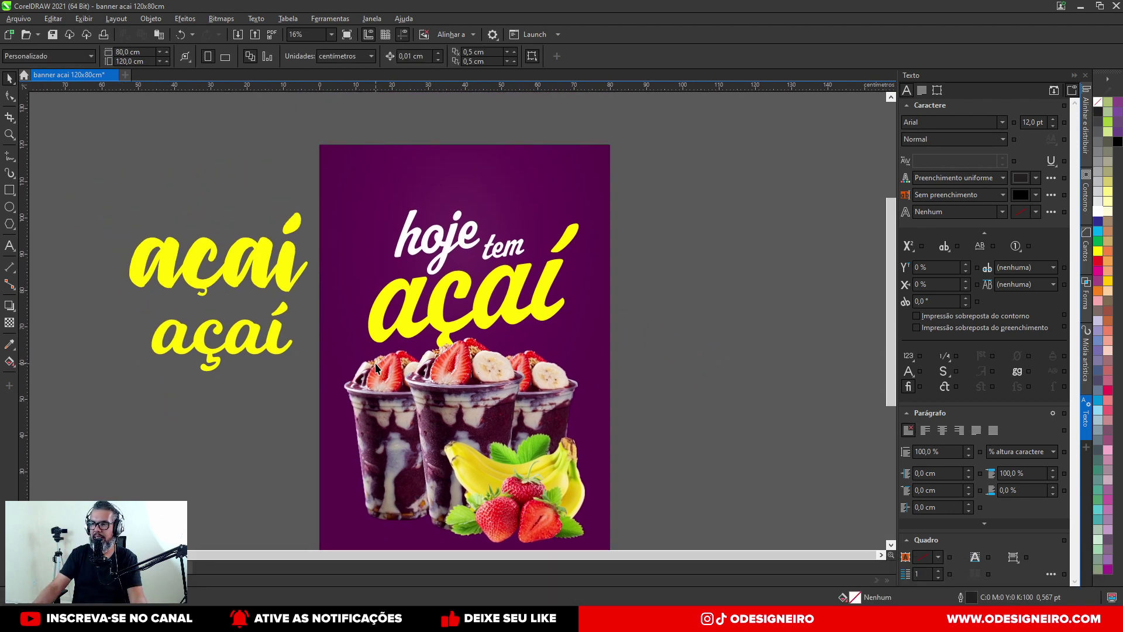
{"action": "left_click_drag", "start_coordinate": [368, 358], "coordinate": [348, 389]}
{"action": "left_click_drag", "start_coordinate": [315, 262], "coordinate": [322, 252]}
{"action": "left_click_drag", "start_coordinate": [93, 163], "coordinate": [306, 489]}
{"action": "key", "text": "Delete"}
{"action": "scroll", "coordinate": [471, 236], "scroll_direction": "down", "scroll_amount": 1}
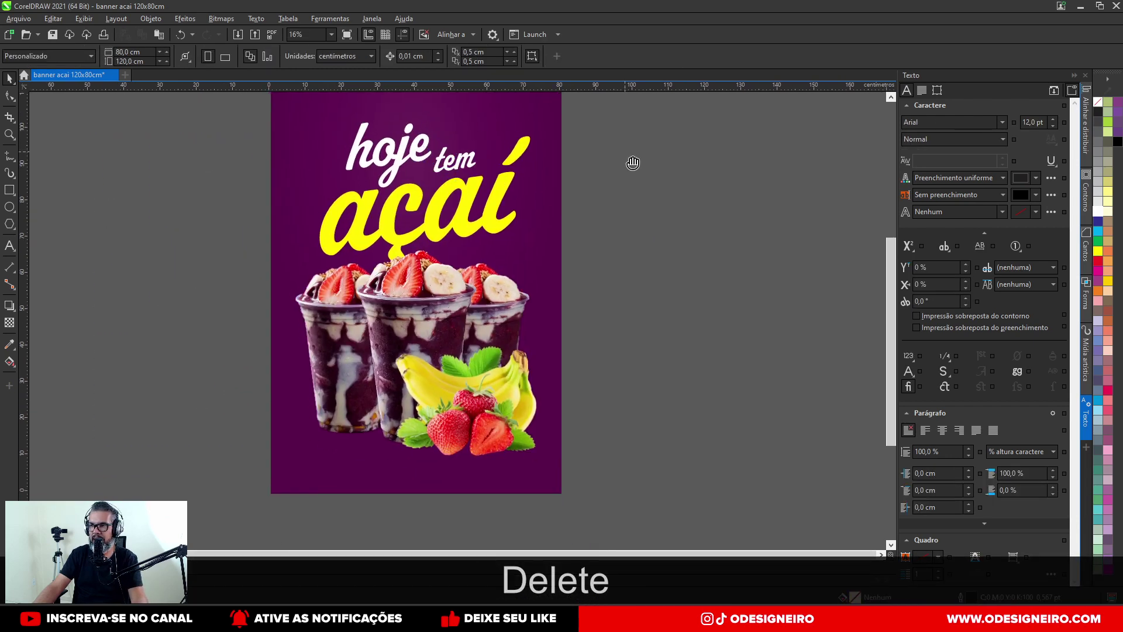
Step: Scale down the headline, cups and fruit together slightly and reposition them on the purple background
{"action": "mouse_move", "coordinate": [667, 135]}
{"action": "left_mouse_down"}
{"action": "mouse_move", "coordinate": [623, 145]}
{"action": "mouse_move", "coordinate": [232, 514]}
{"action": "left_mouse_up"}
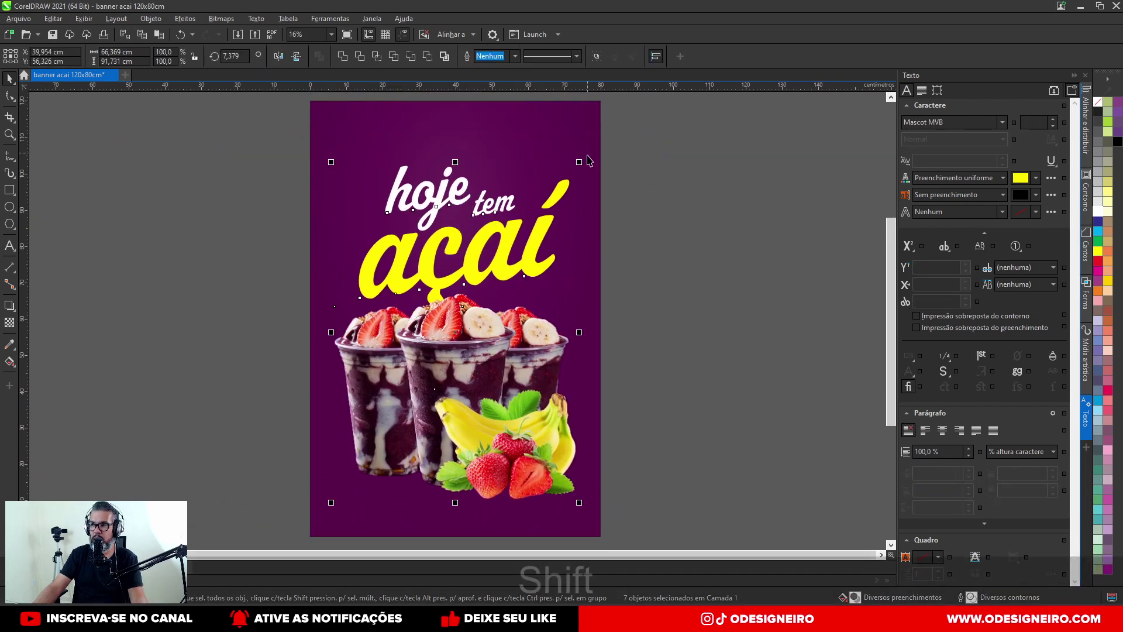
{"action": "left_click_drag", "start_coordinate": [579, 162], "coordinate": [569, 176]}
{"action": "left_click_drag", "start_coordinate": [494, 379], "coordinate": [470, 390]}
{"action": "left_click", "coordinate": [664, 326]}
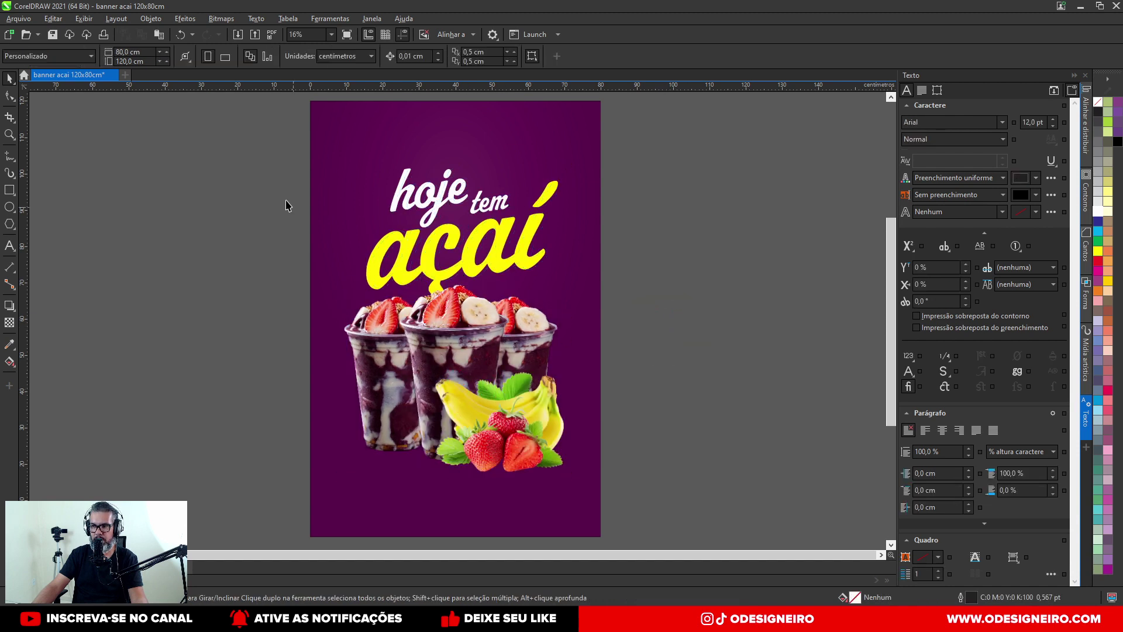
{"action": "left_click_drag", "start_coordinate": [386, 304], "coordinate": [379, 297]}
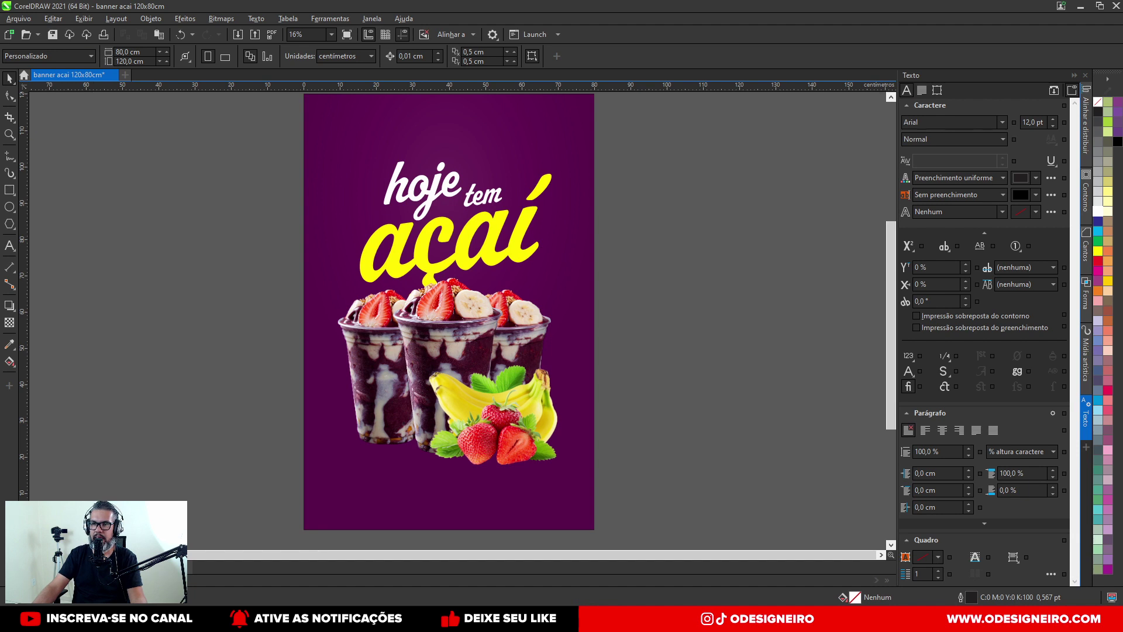
Step: Draw a closed curved leaf-like shape about 68 × 39 cm with the Pen tool on the empty area beside the banner
{"action": "left_click", "coordinate": [11, 157]}
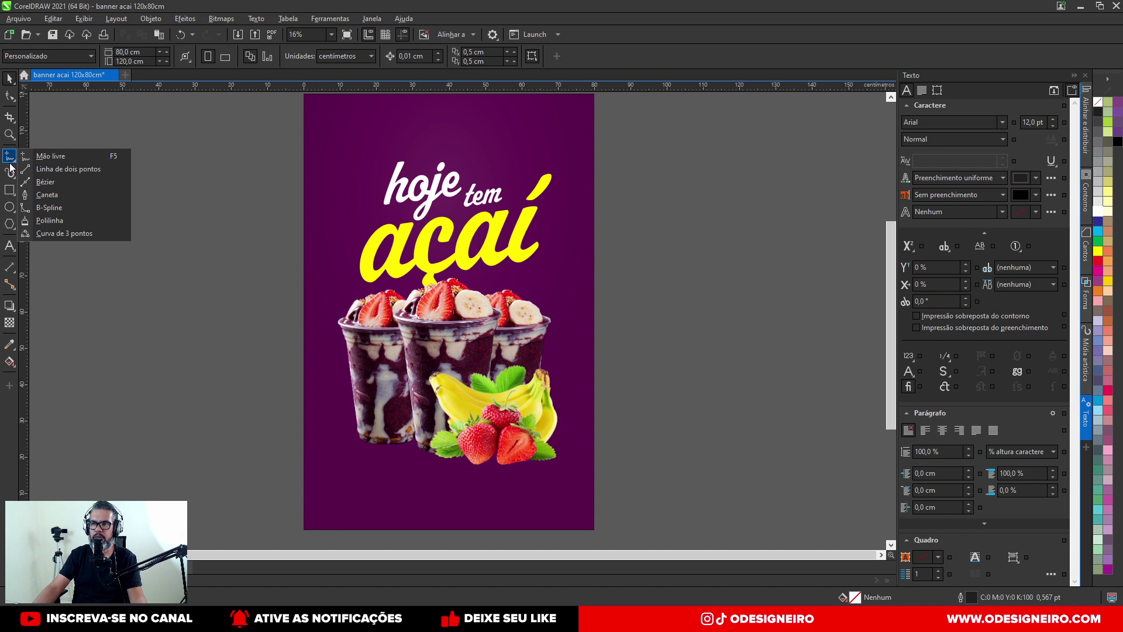
{"action": "left_click", "coordinate": [10, 172]}
{"action": "left_click", "coordinate": [7, 156]}
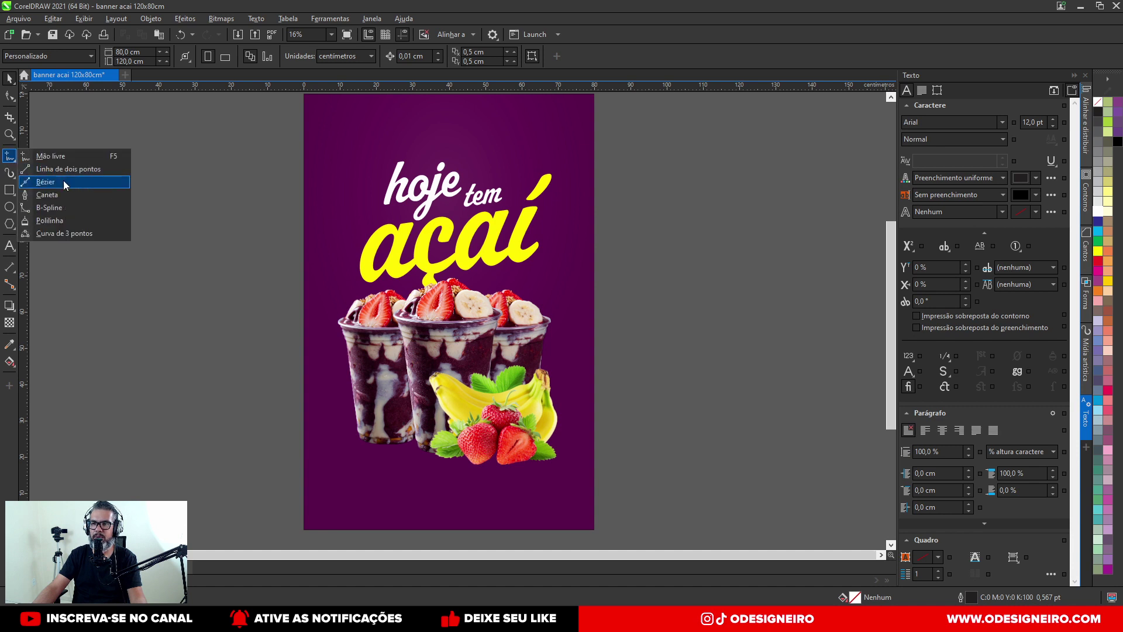
{"action": "left_click", "coordinate": [61, 195]}
{"action": "scroll", "coordinate": [443, 295], "scroll_direction": "right", "scroll_amount": 3}
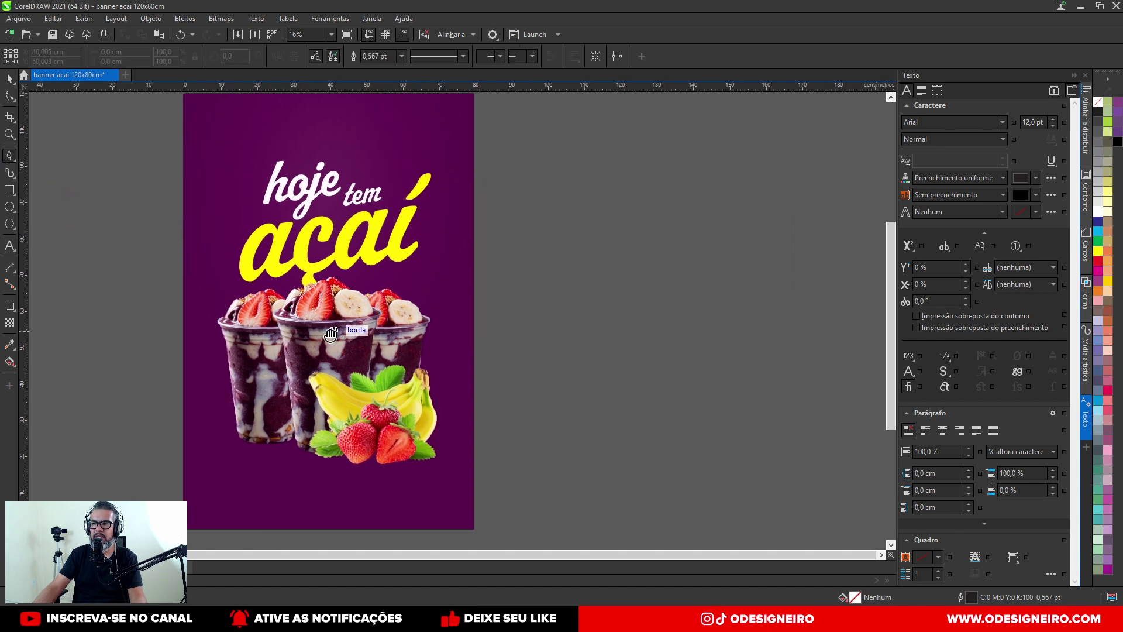
{"action": "scroll", "coordinate": [443, 296], "scroll_direction": "right", "scroll_amount": 4}
{"action": "scroll", "coordinate": [369, 351], "scroll_direction": "up", "scroll_amount": 1}
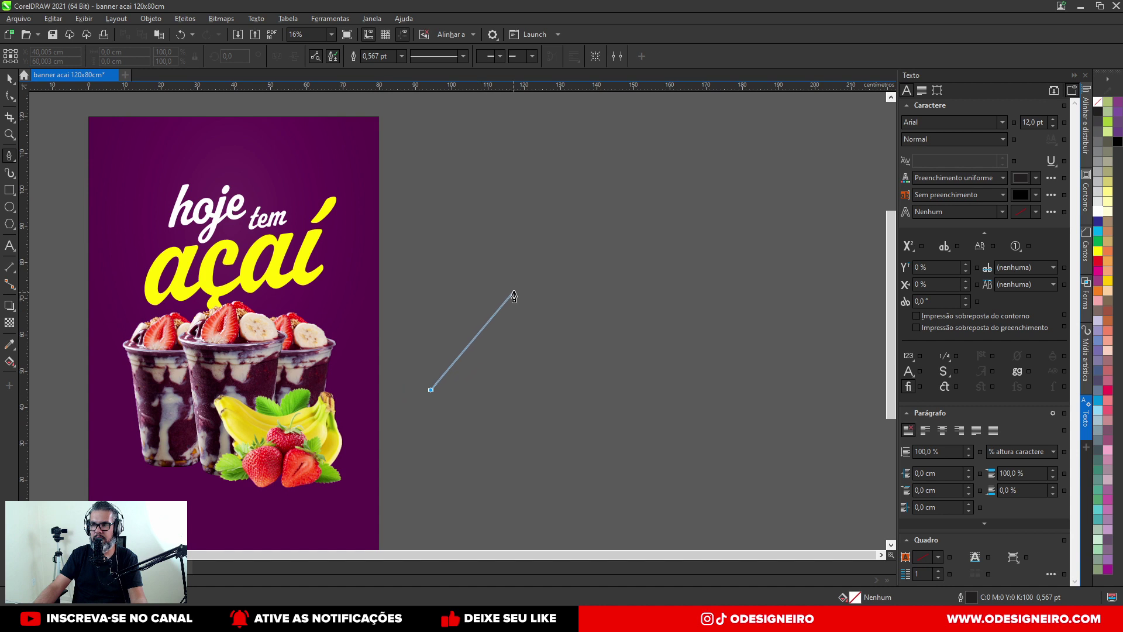
{"action": "left_click_drag", "start_coordinate": [532, 272], "coordinate": [624, 248]}
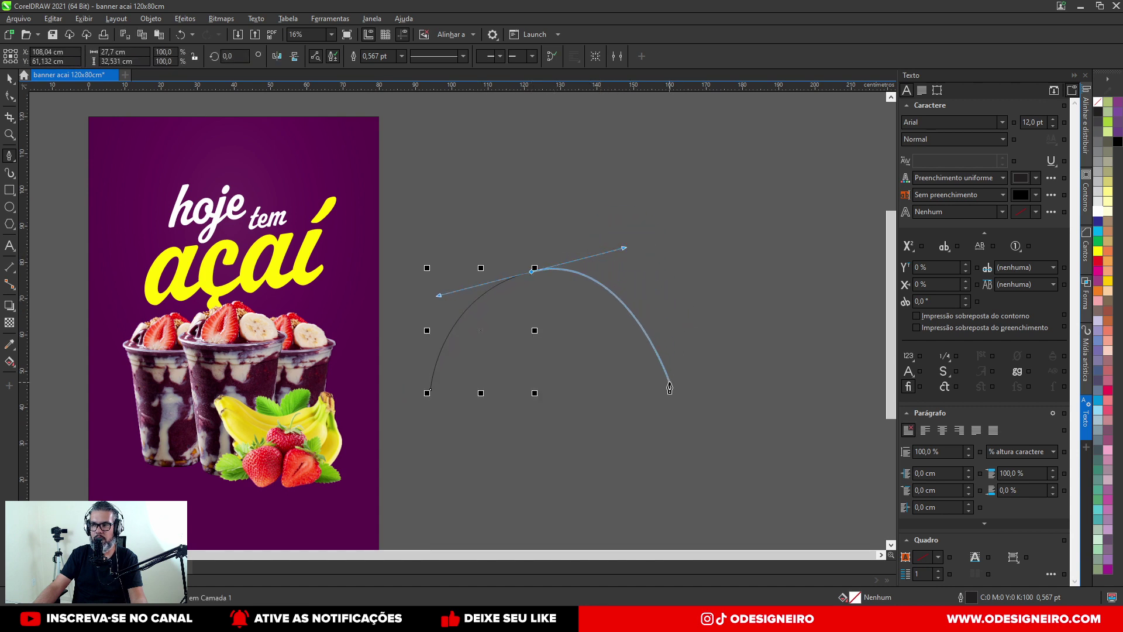
{"action": "left_click_drag", "start_coordinate": [670, 387], "coordinate": [632, 444]}
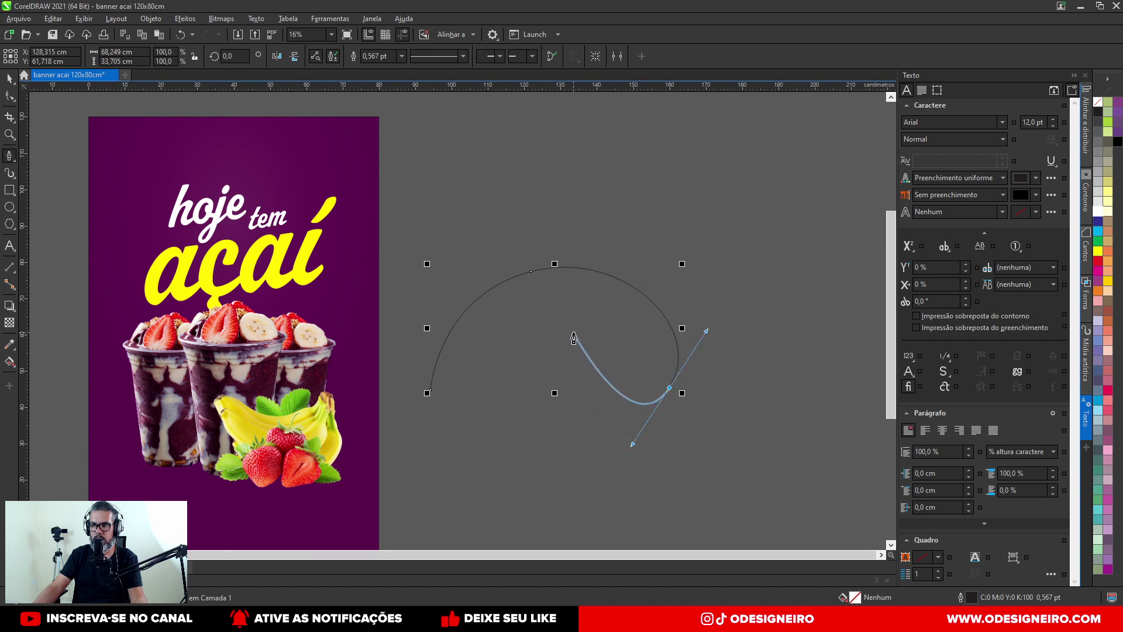
{"action": "left_click_drag", "start_coordinate": [558, 334], "coordinate": [502, 303]}
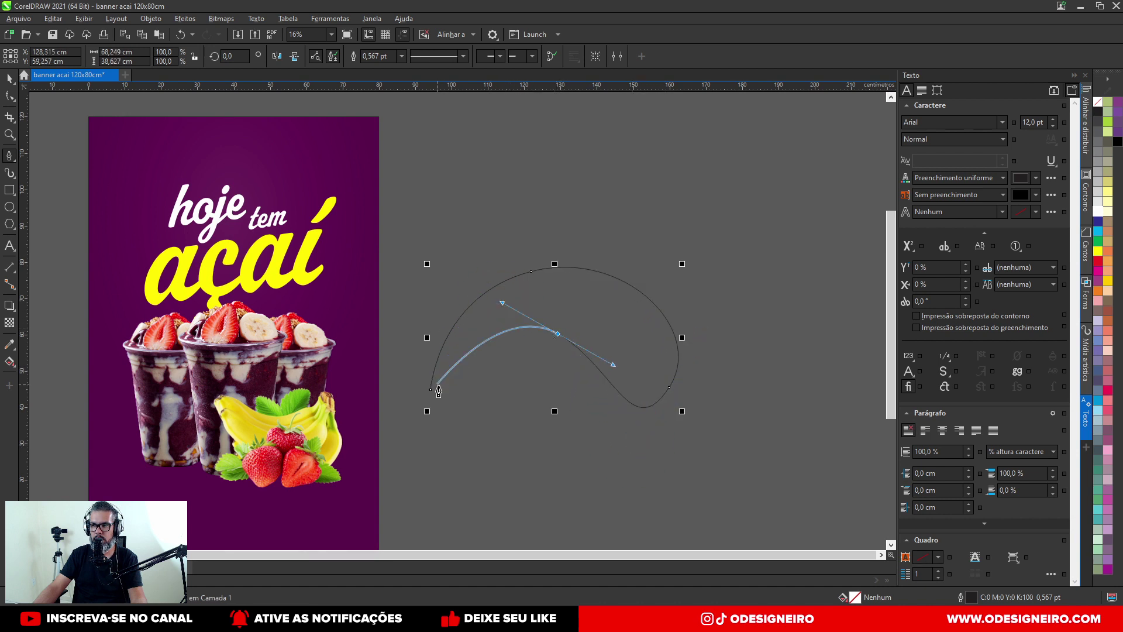
{"action": "left_click_drag", "start_coordinate": [434, 392], "coordinate": [476, 318]}
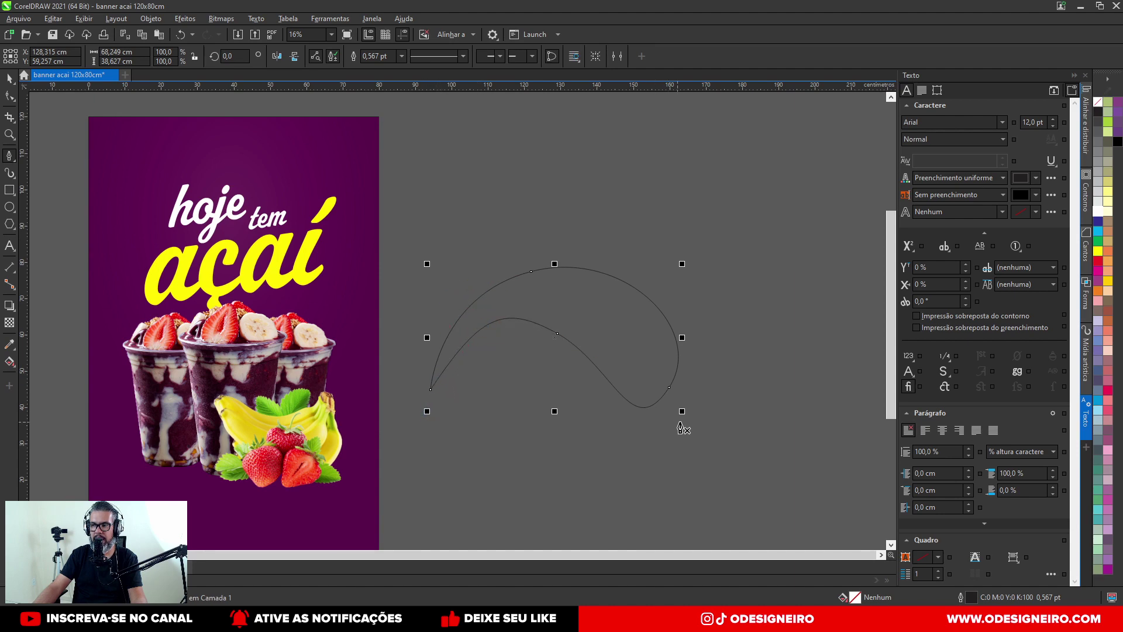
Step: Reshape the curved outline by adjusting the nodes and handles of its rounded end, inner curve and pointed tip
{"action": "scroll", "coordinate": [681, 429], "scroll_direction": "up", "scroll_amount": 1}
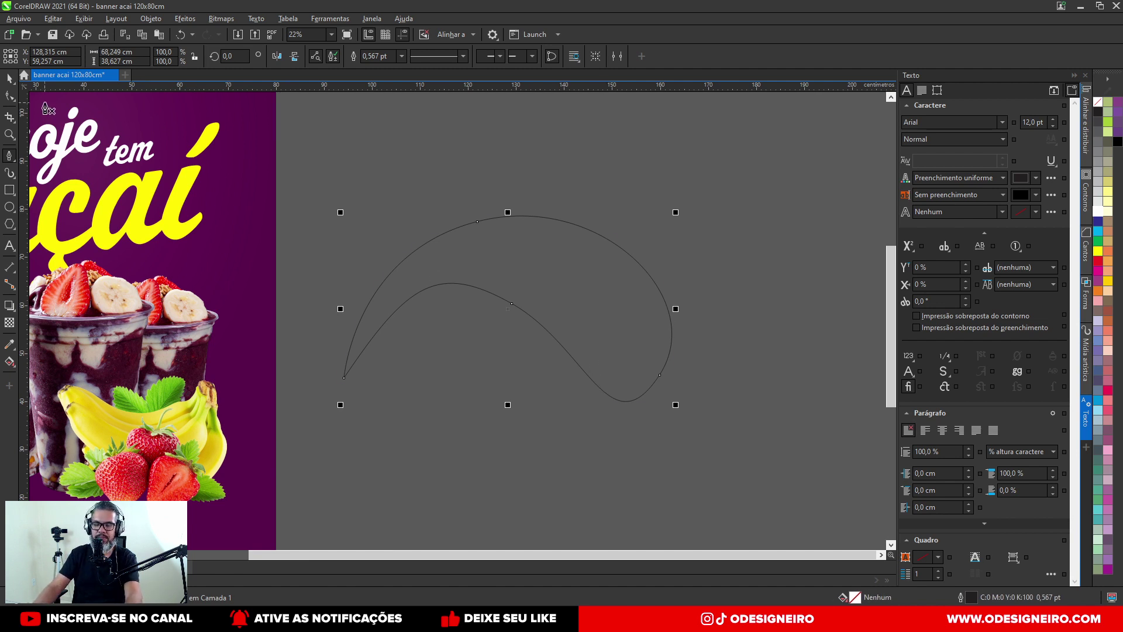
{"action": "key", "text": "F10"}
{"action": "left_click", "coordinate": [660, 375]}
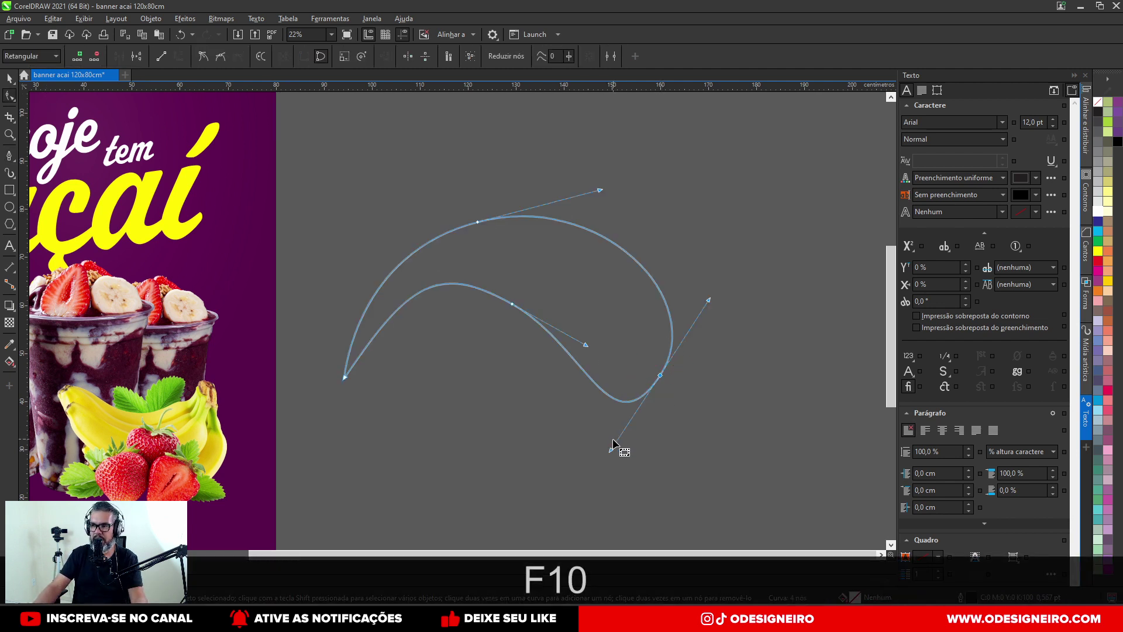
{"action": "left_click_drag", "start_coordinate": [611, 449], "coordinate": [582, 450]}
{"action": "left_click_drag", "start_coordinate": [512, 304], "coordinate": [525, 313]}
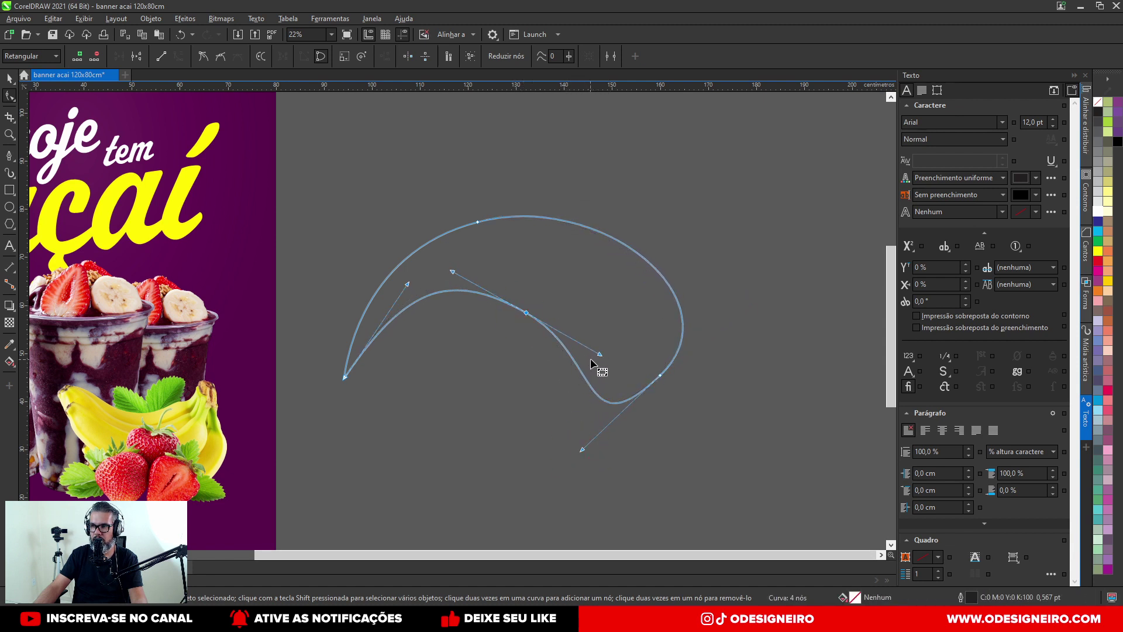
{"action": "left_click_drag", "start_coordinate": [599, 355], "coordinate": [494, 295]}
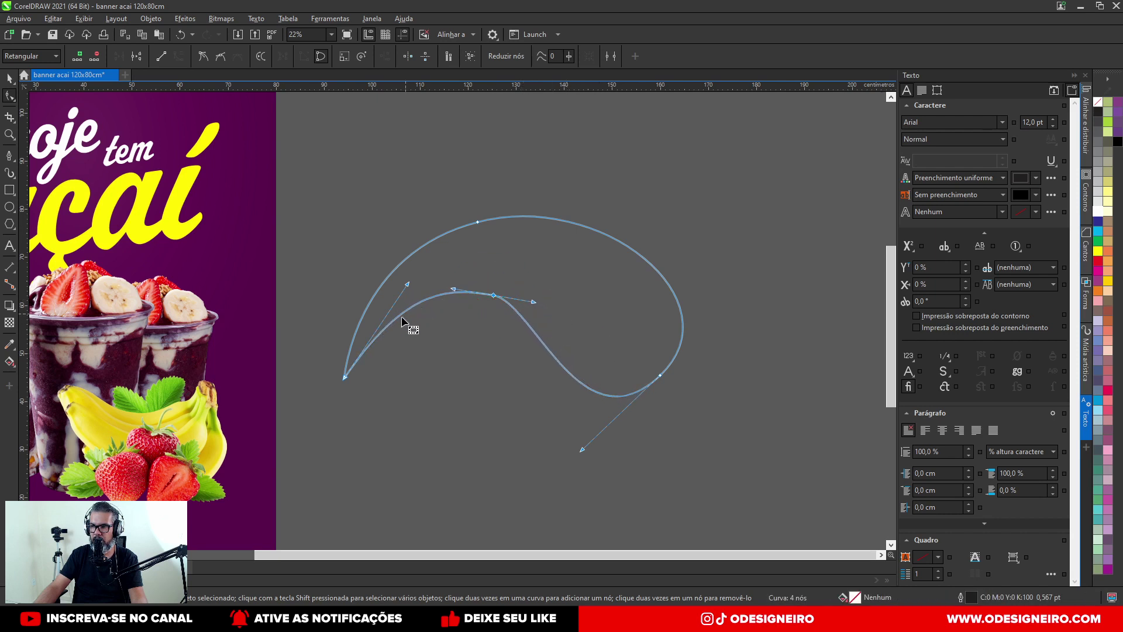
{"action": "left_click_drag", "start_coordinate": [342, 383], "coordinate": [337, 389]}
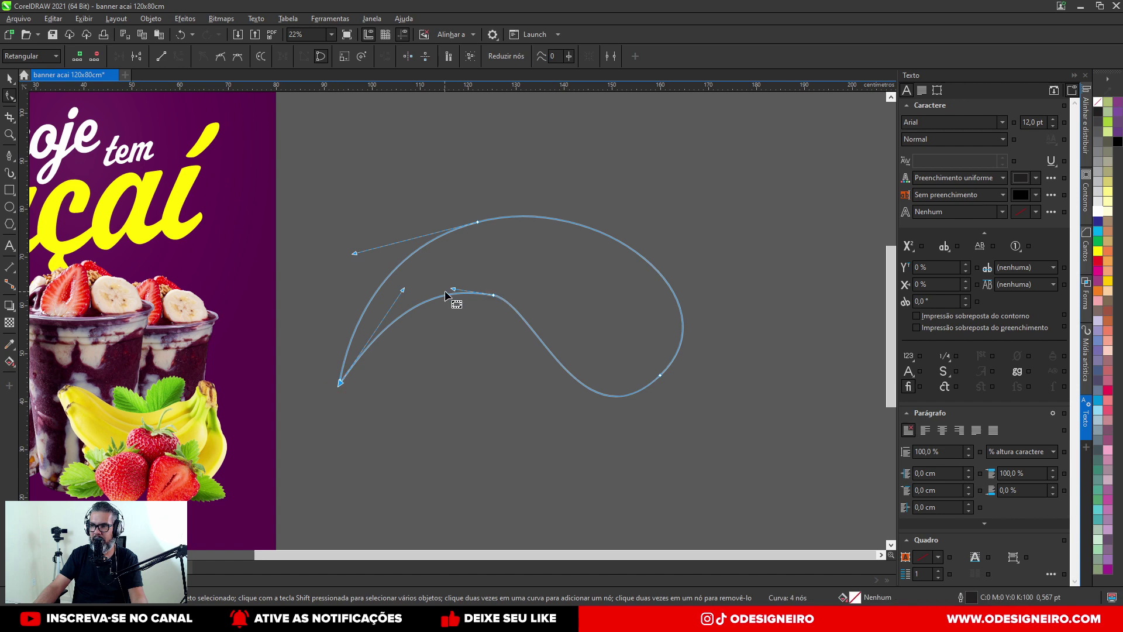
{"action": "left_click_drag", "start_coordinate": [453, 289], "coordinate": [427, 285]}
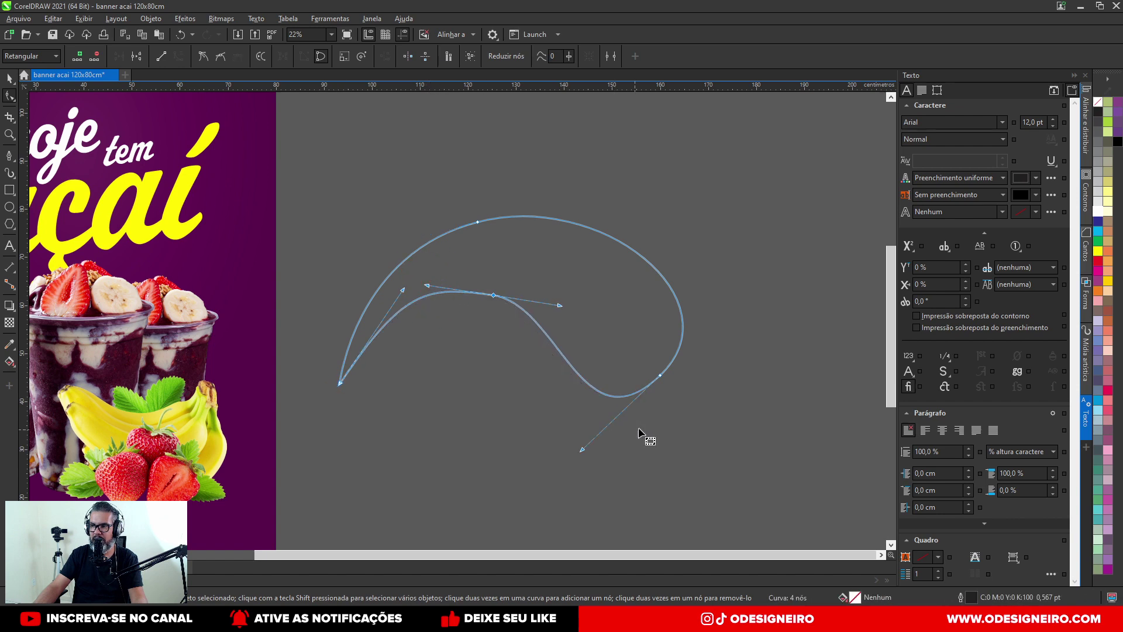
Step: Adjust the handles of the rounded end and upper curve, and delete the node on the shape's inner curve
{"action": "mouse_move", "coordinate": [582, 450]}
{"action": "left_mouse_down"}
{"action": "mouse_move", "coordinate": [582, 439]}
{"action": "mouse_move", "coordinate": [562, 454]}
{"action": "mouse_move", "coordinate": [582, 441]}
{"action": "left_mouse_up"}
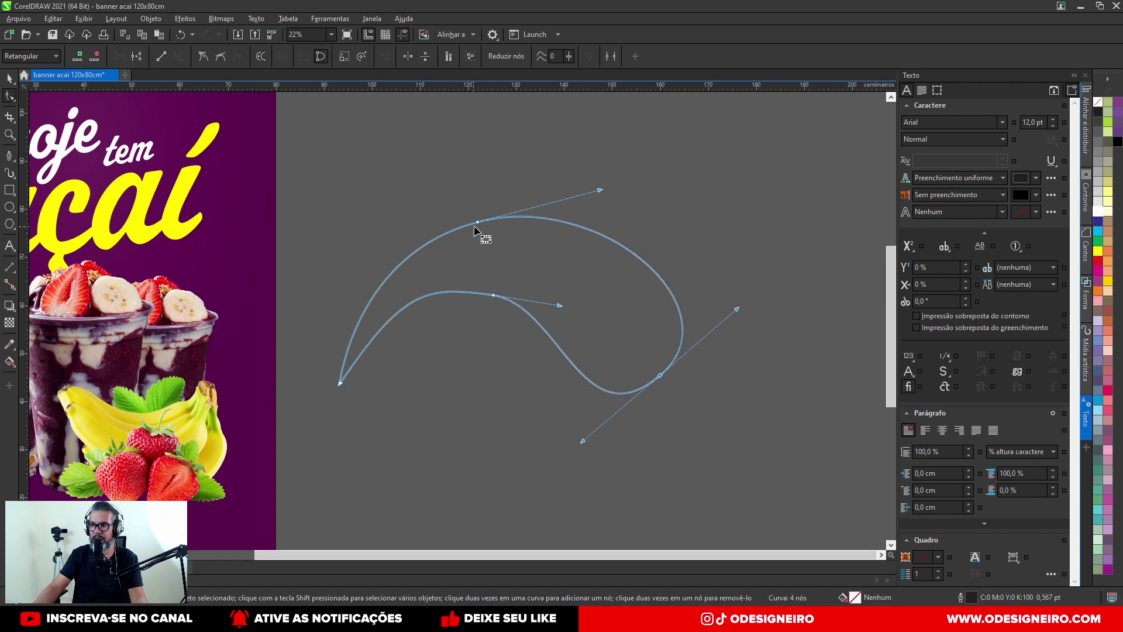
{"action": "mouse_move", "coordinate": [477, 224]}
{"action": "left_mouse_down"}
{"action": "mouse_move", "coordinate": [481, 233]}
{"action": "mouse_move", "coordinate": [478, 223]}
{"action": "left_mouse_up"}
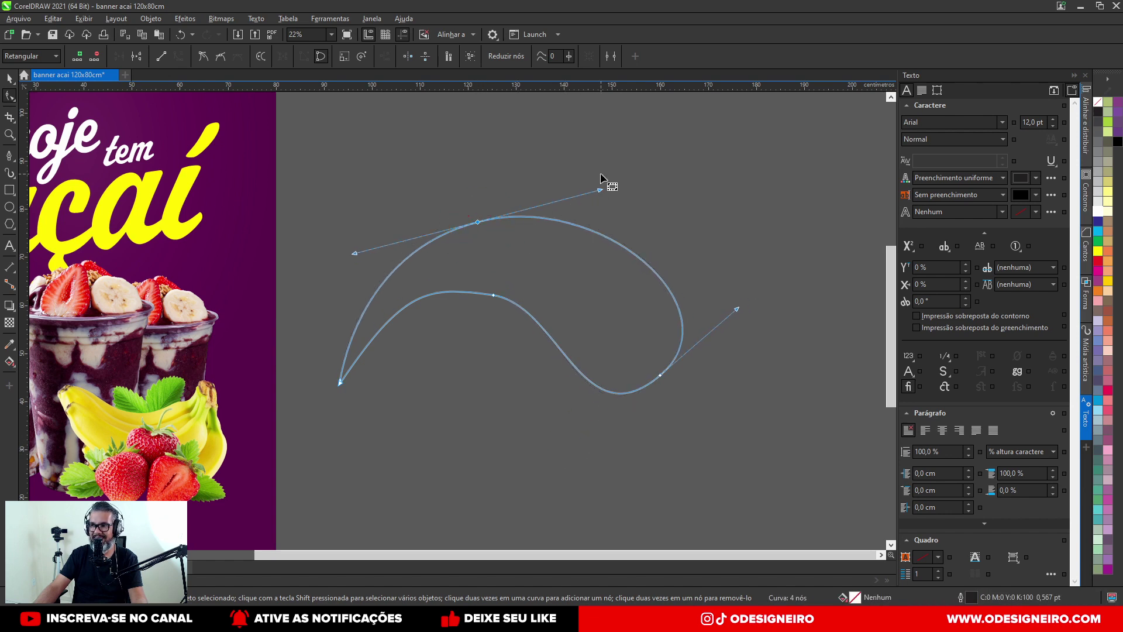
{"action": "left_click_drag", "start_coordinate": [598, 191], "coordinate": [601, 180]}
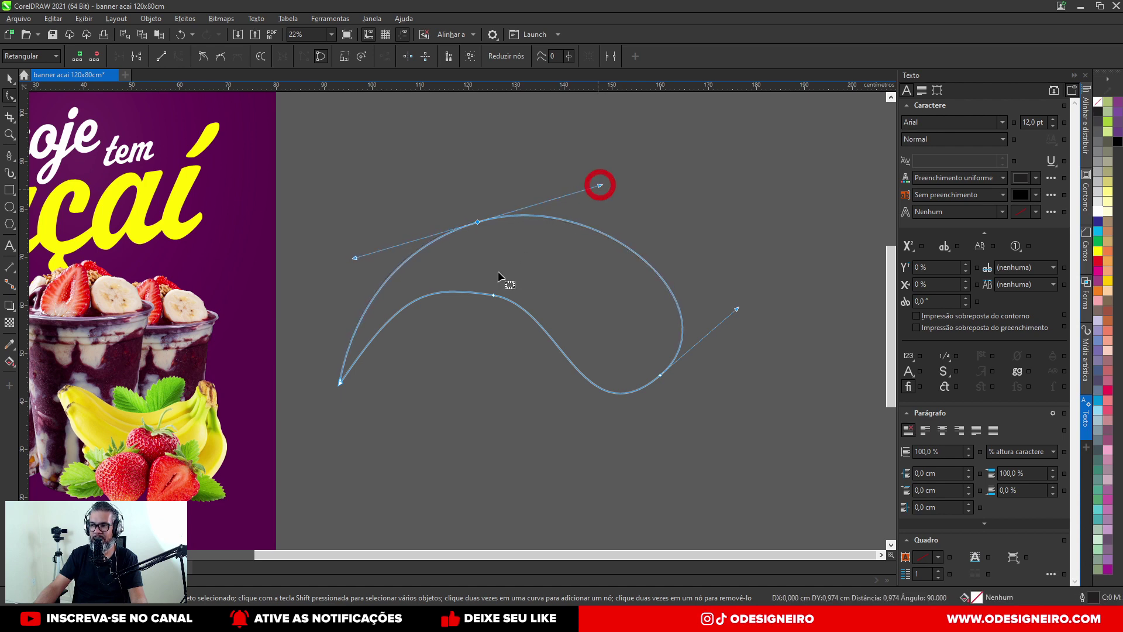
{"action": "left_click", "coordinate": [493, 296]}
{"action": "double_click", "coordinate": [493, 296]}
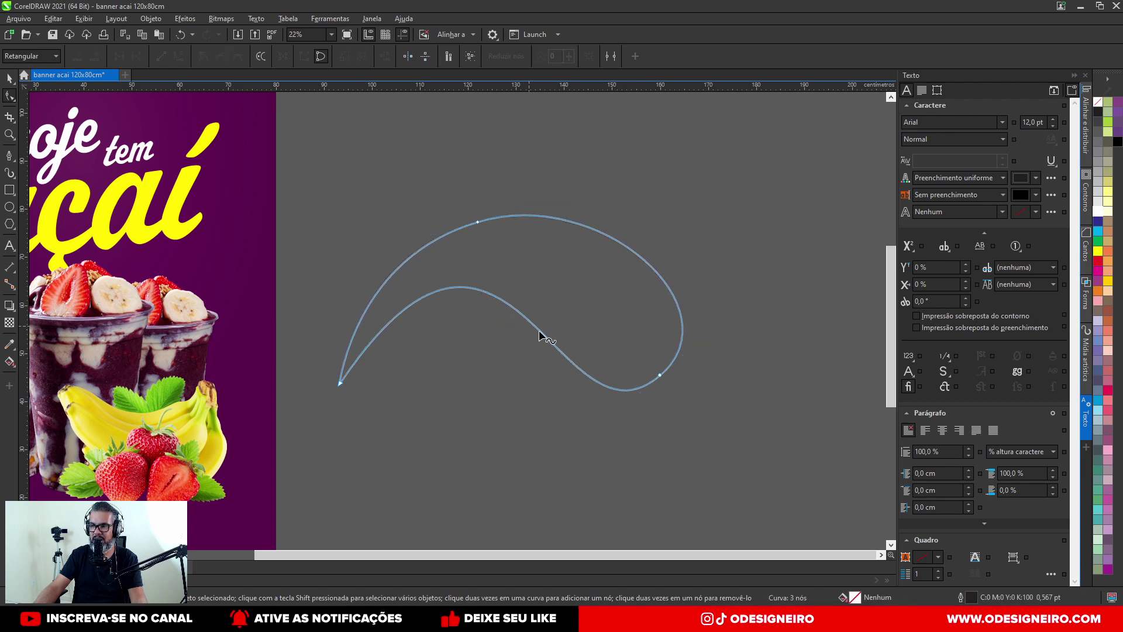
Step: Extend the rounded end outward and adjust its lower handle and the upper node's handle, making the outline about 75 × 39 cm
{"action": "left_click_drag", "start_coordinate": [658, 376], "coordinate": [674, 383]}
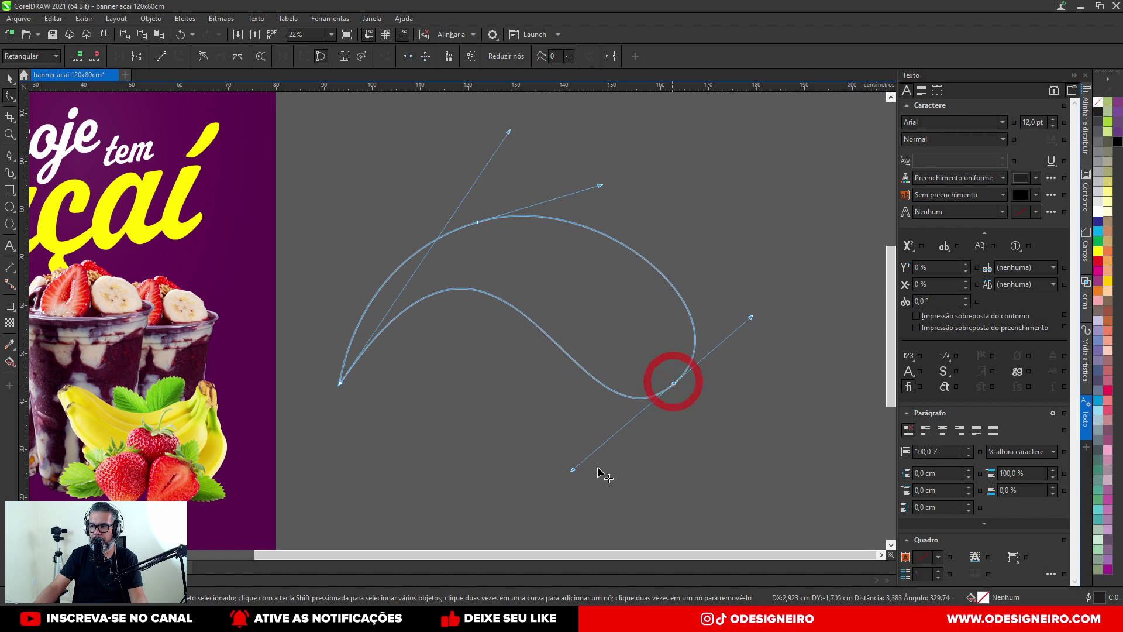
{"action": "left_click_drag", "start_coordinate": [574, 472], "coordinate": [485, 498]}
{"action": "left_click", "coordinate": [478, 222]}
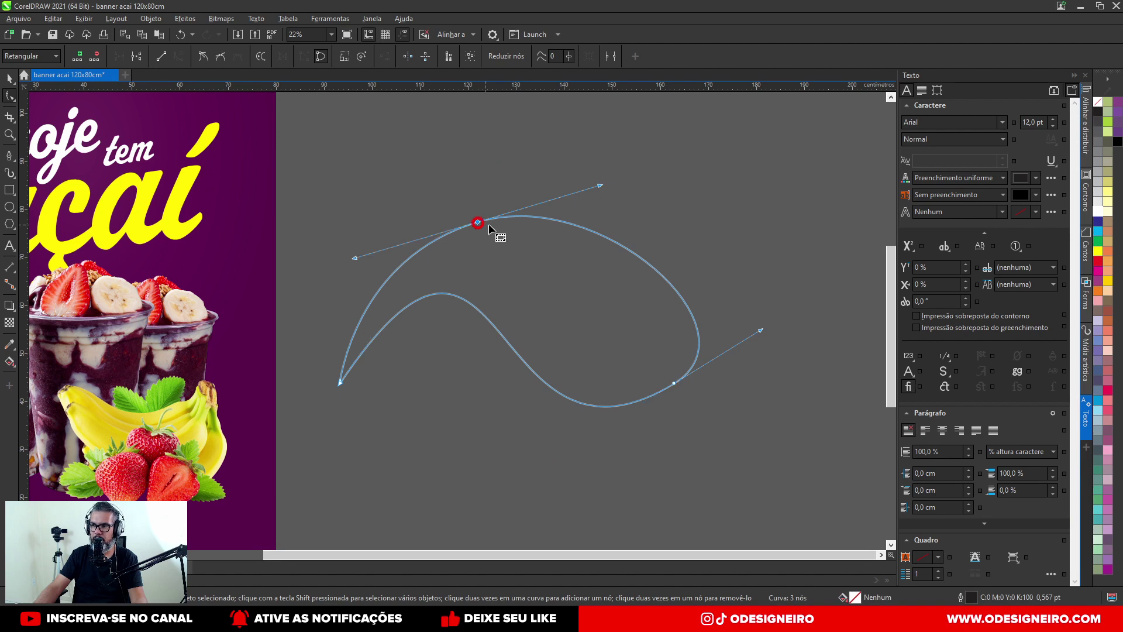
{"action": "left_click_drag", "start_coordinate": [600, 186], "coordinate": [601, 191]}
{"action": "left_click", "coordinate": [10, 78]}
{"action": "scroll", "coordinate": [529, 241], "scroll_direction": "down", "scroll_amount": 1}
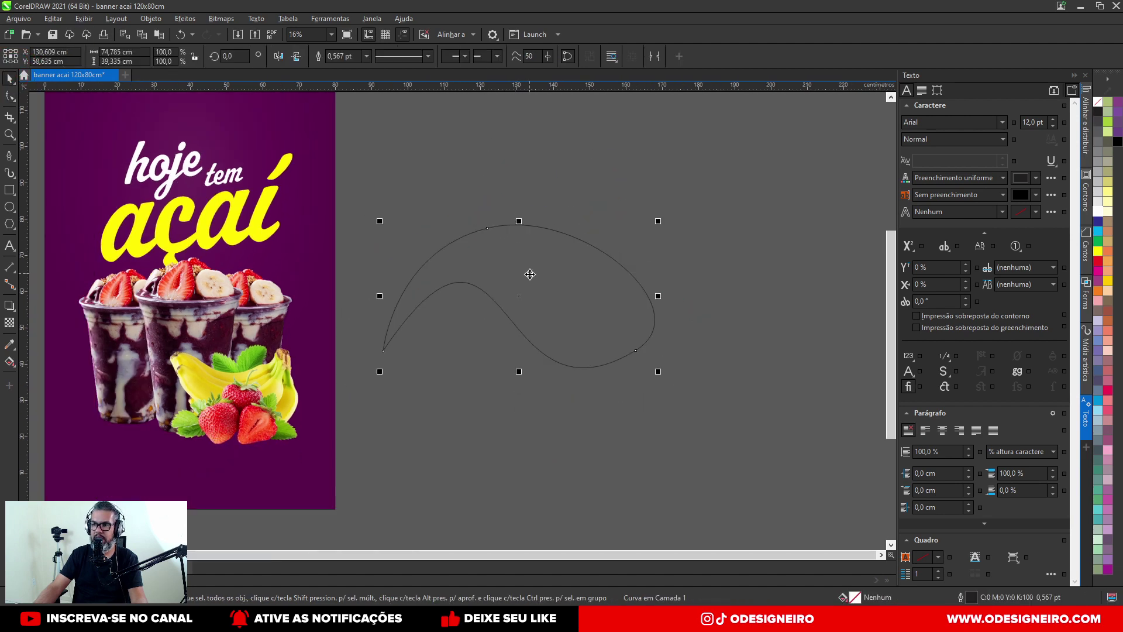
{"action": "scroll", "coordinate": [505, 297], "scroll_direction": "up", "scroll_amount": 2}
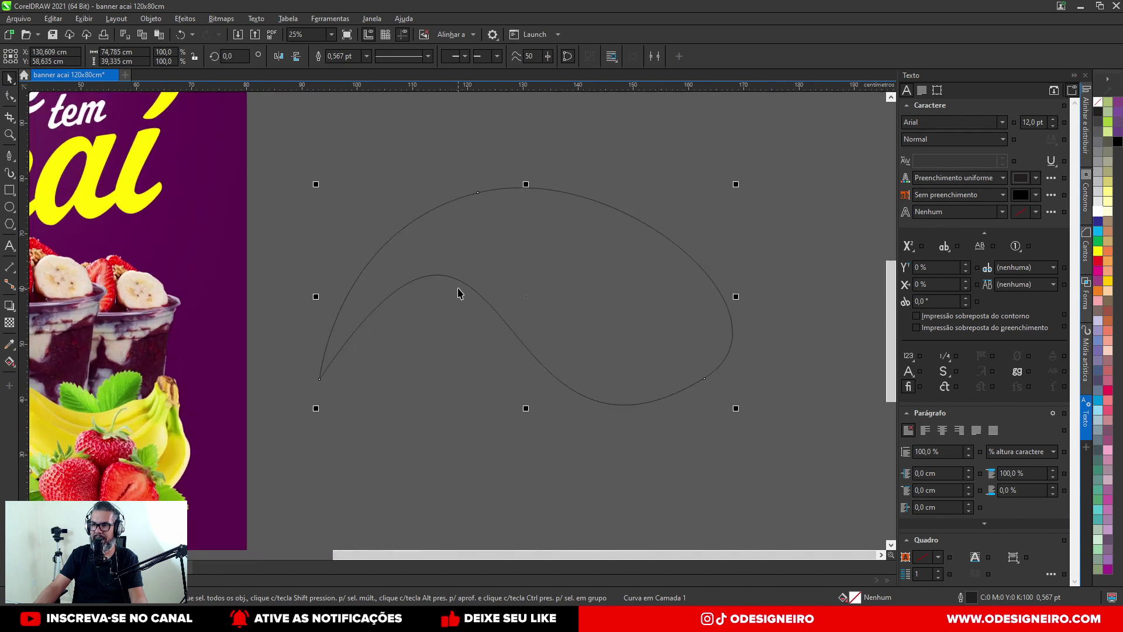
Step: Add a node at the crest of the inner curve, shift it slightly lower toward the rounded end, and lengthen its handle
{"action": "left_click", "coordinate": [10, 96]}
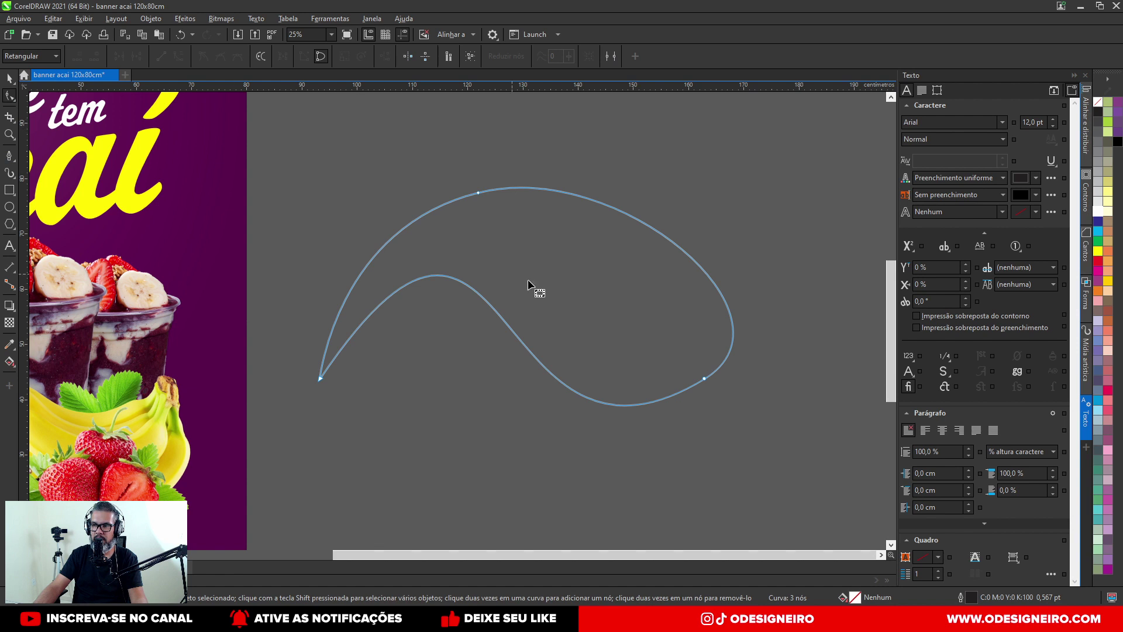
{"action": "right_click", "coordinate": [438, 275]}
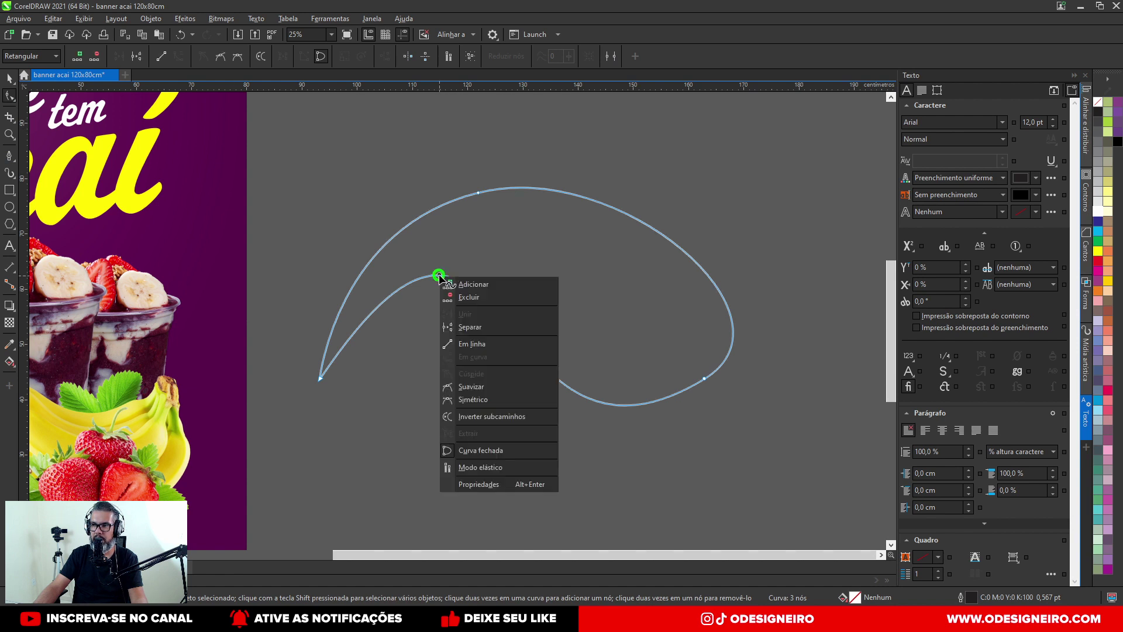
{"action": "left_click", "coordinate": [490, 286]}
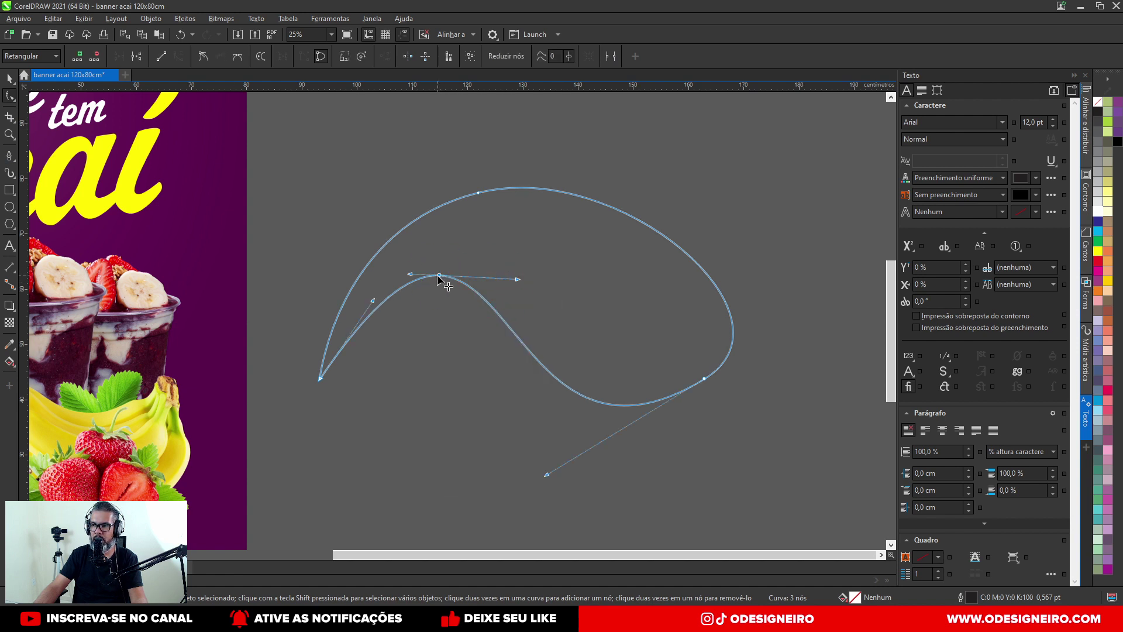
{"action": "left_click_drag", "start_coordinate": [439, 276], "coordinate": [397, 286]}
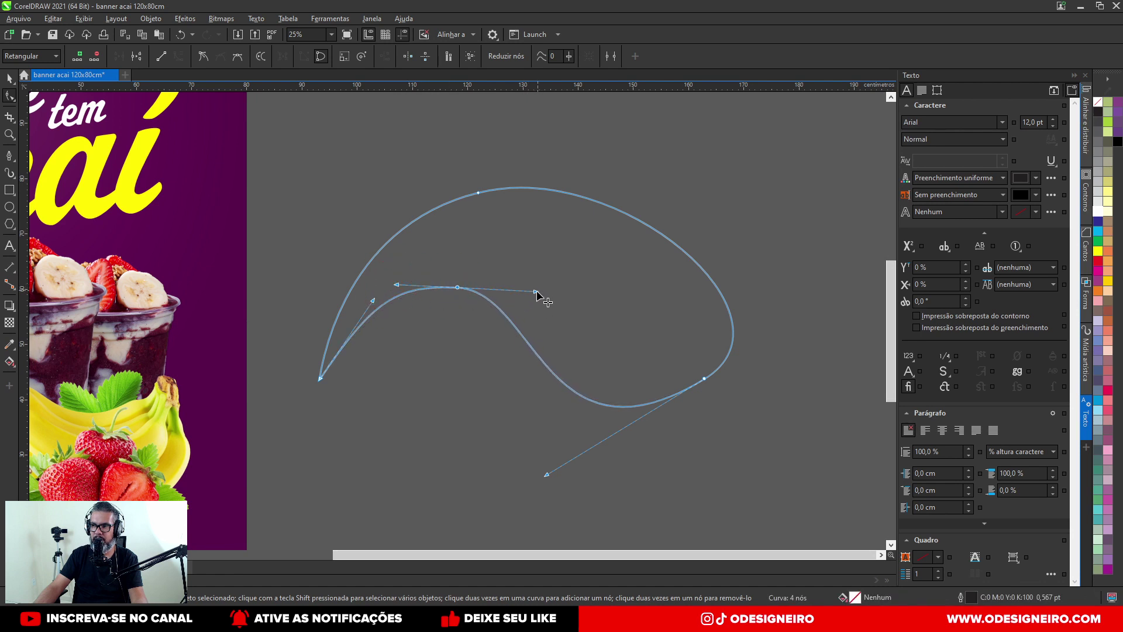
{"action": "left_click_drag", "start_coordinate": [536, 292], "coordinate": [556, 293]}
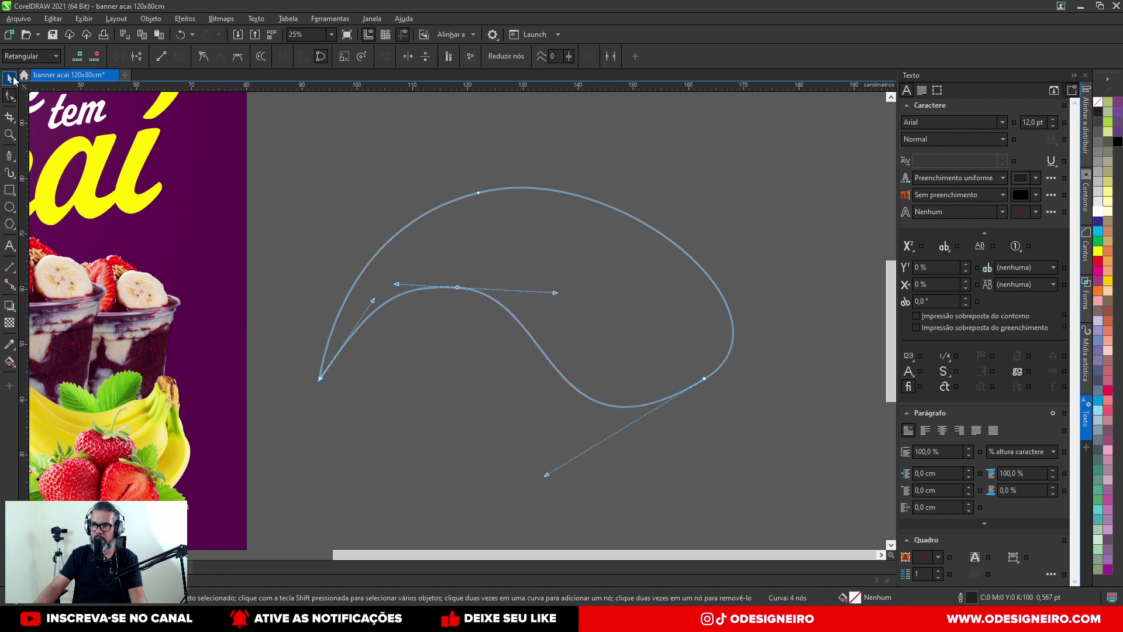
{"action": "left_click", "coordinate": [10, 77]}
Step: Fill the curved shape with violet (C40 M60 Y0 K0) and remove its outline
{"action": "scroll", "coordinate": [679, 257], "scroll_direction": "down", "scroll_amount": 2}
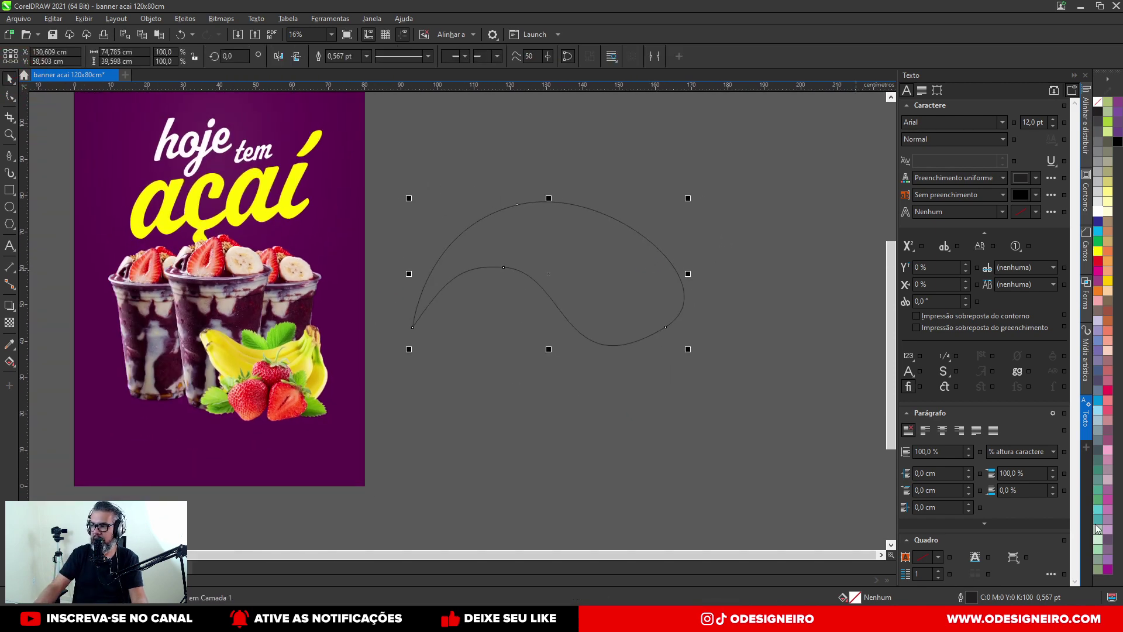
{"action": "left_click", "coordinate": [1109, 561]}
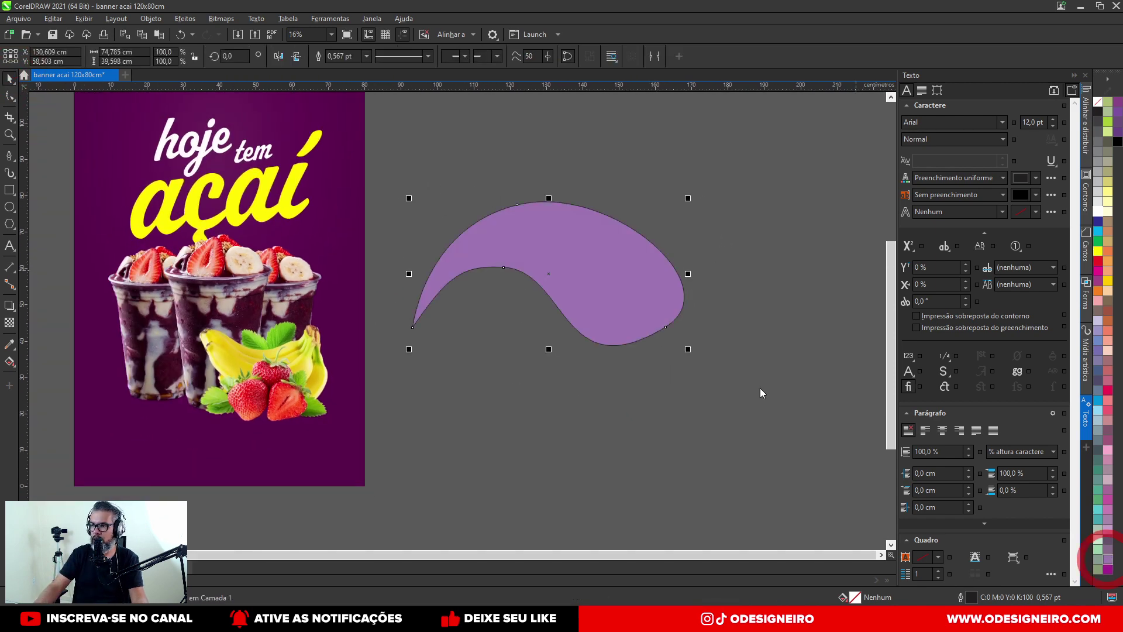
{"action": "right_click", "coordinate": [1097, 102]}
{"action": "left_click_drag", "start_coordinate": [533, 201], "coordinate": [659, 224]}
{"action": "left_click_drag", "start_coordinate": [664, 273], "coordinate": [445, 269]}
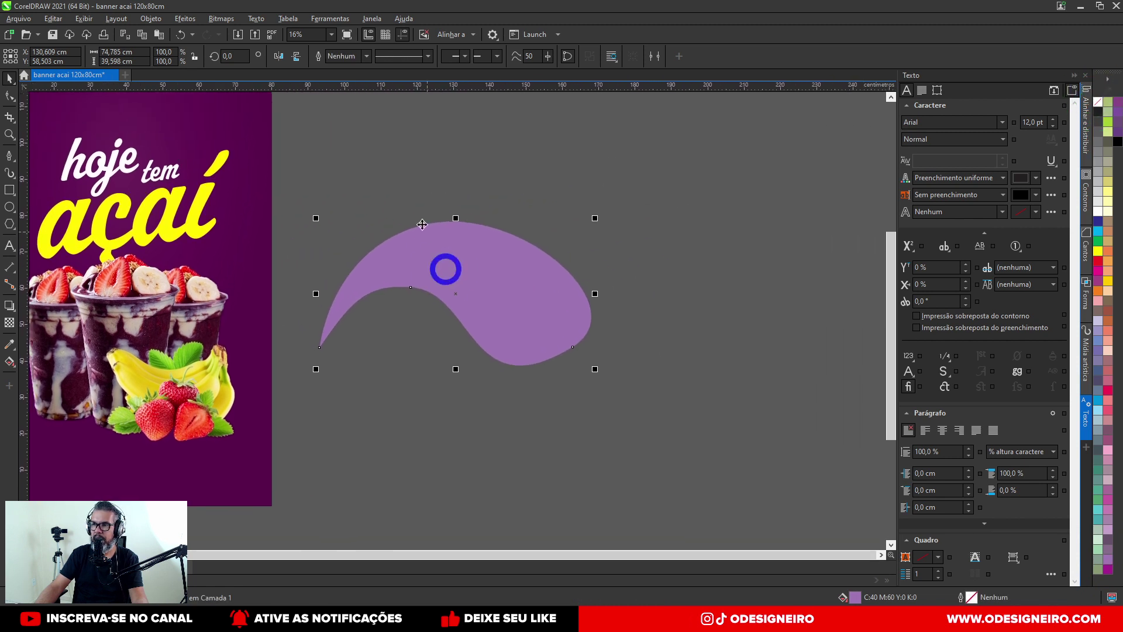
{"action": "left_click", "coordinate": [186, 18]}
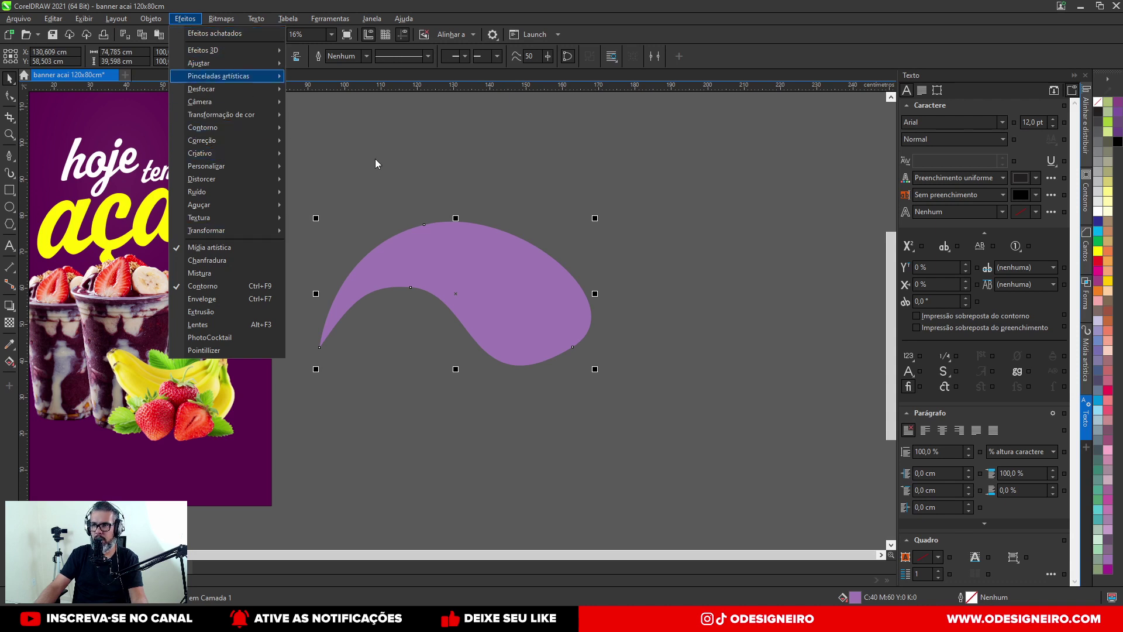
{"action": "left_click", "coordinate": [406, 173]}
Step: Place a duplicate of the violet curved shape up and to the right of the original
{"action": "left_click", "coordinate": [442, 256]}
{"action": "left_click_drag", "start_coordinate": [445, 261], "coordinate": [357, 261]}
{"action": "left_click_drag", "start_coordinate": [357, 261], "coordinate": [455, 239]}
{"action": "right_click", "coordinate": [524, 226]}
{"action": "scroll", "coordinate": [556, 220], "scroll_direction": "up", "scroll_amount": 2}
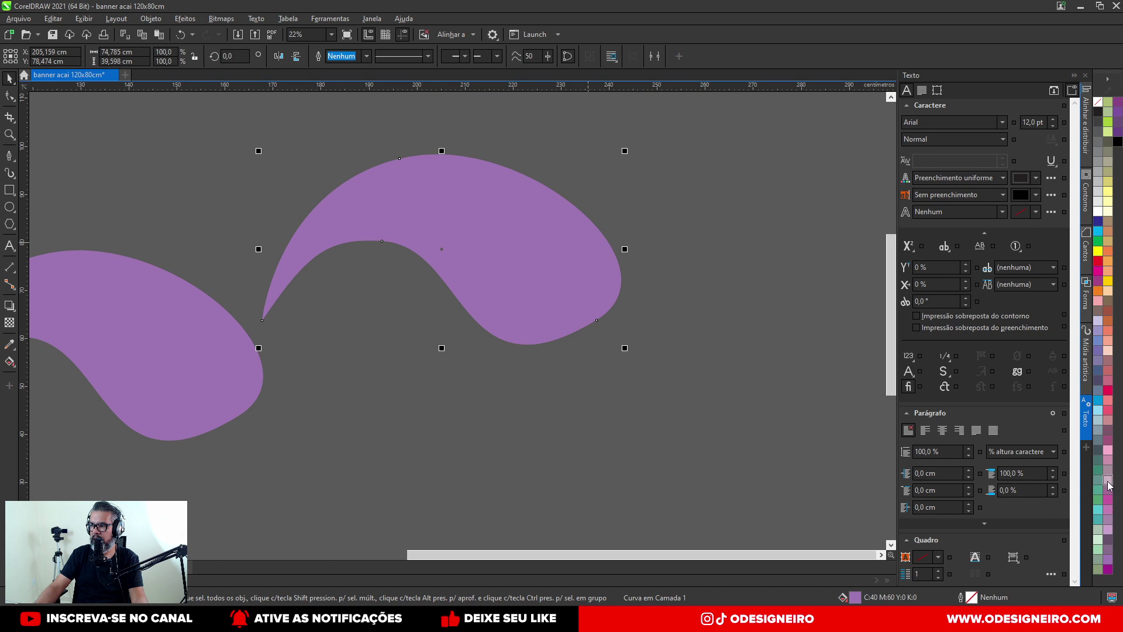
Step: Try a pink fill (C0 M40 Y0 K0) on the duplicated shape and undo it
{"action": "left_click", "coordinate": [1110, 459]}
{"action": "scroll", "coordinate": [639, 273], "scroll_direction": "left", "scroll_amount": 2}
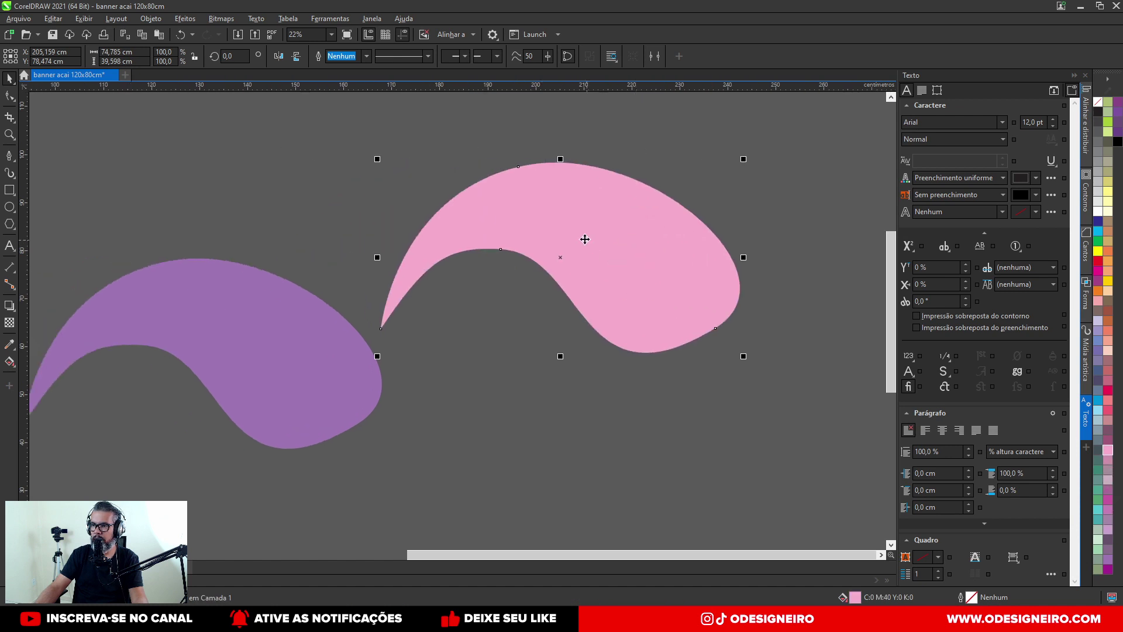
{"action": "key", "text": "ctrl+z"}
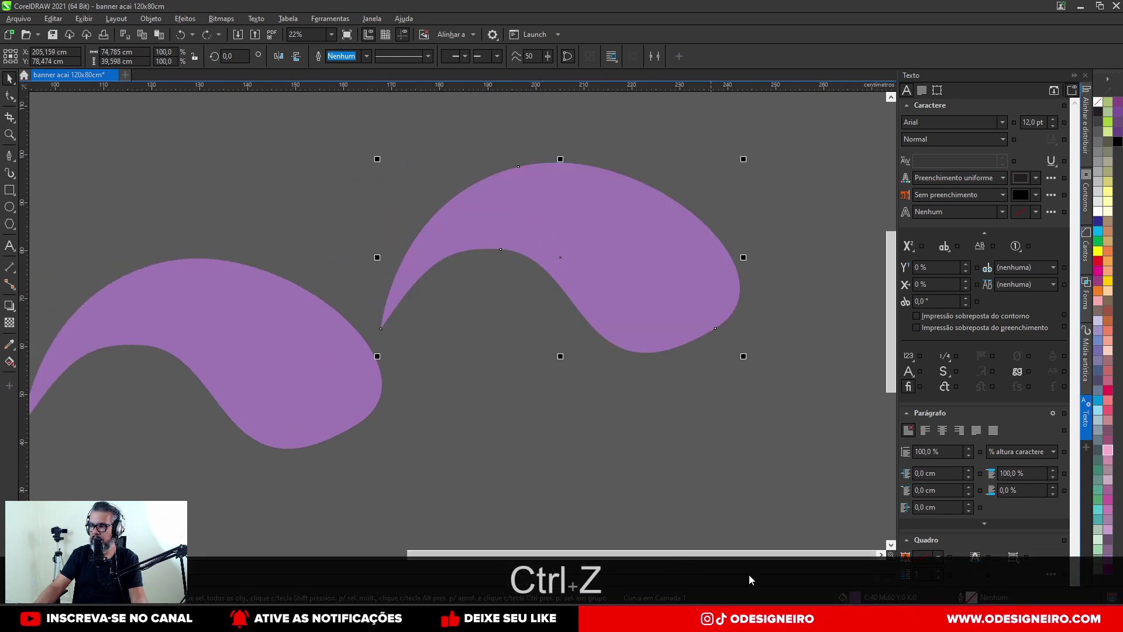
{"action": "double_click", "coordinate": [851, 597]}
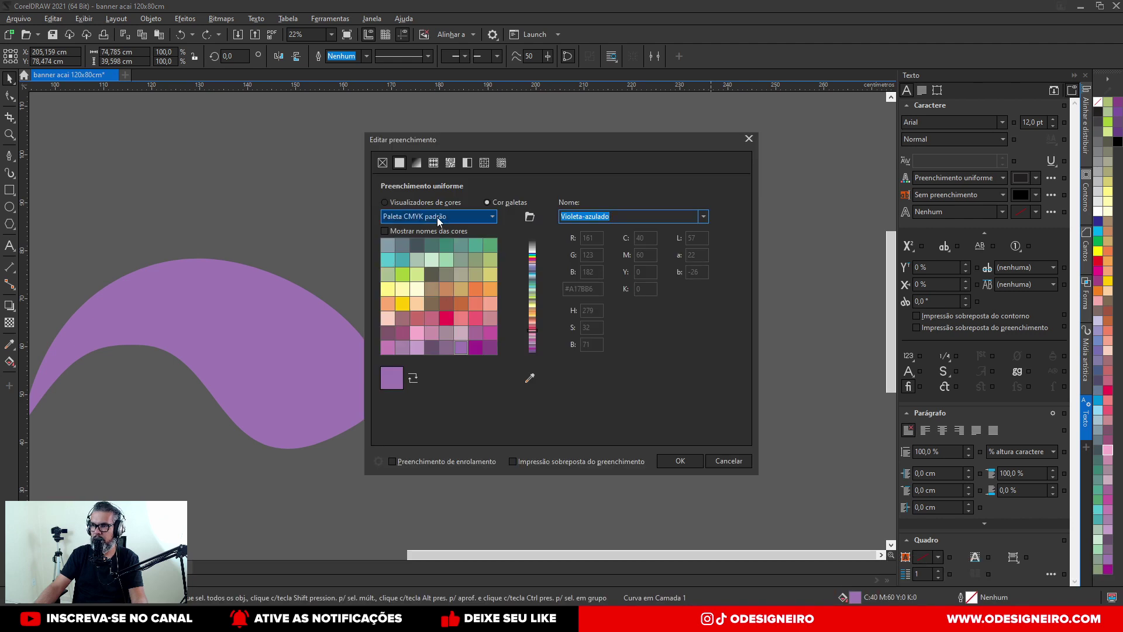
{"action": "left_click", "coordinate": [416, 163]}
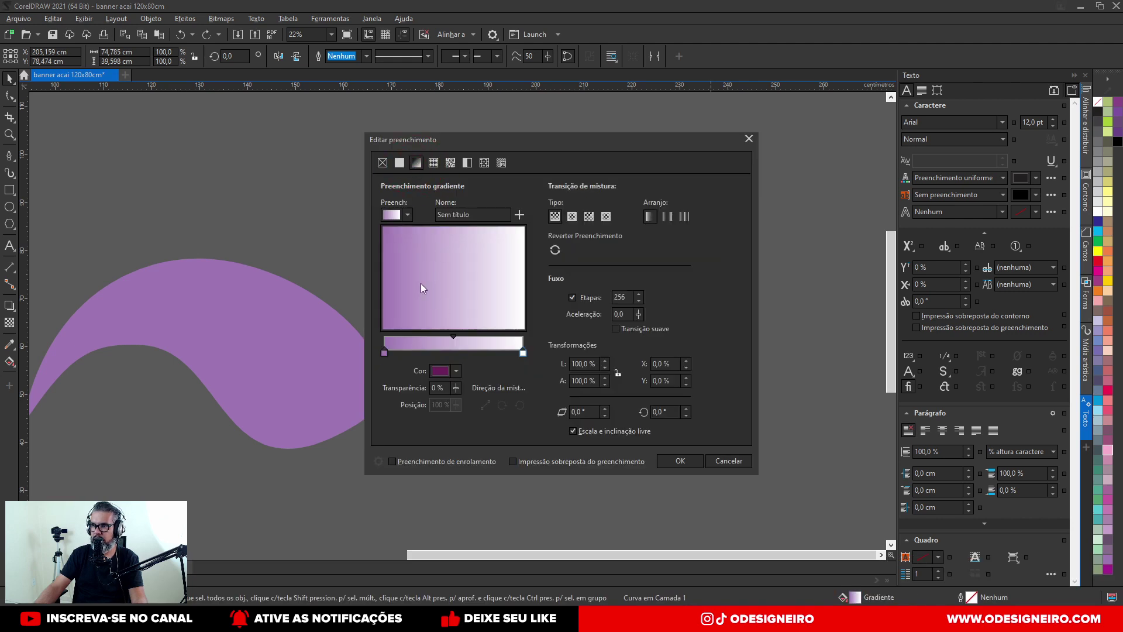
{"action": "left_click", "coordinate": [399, 163]}
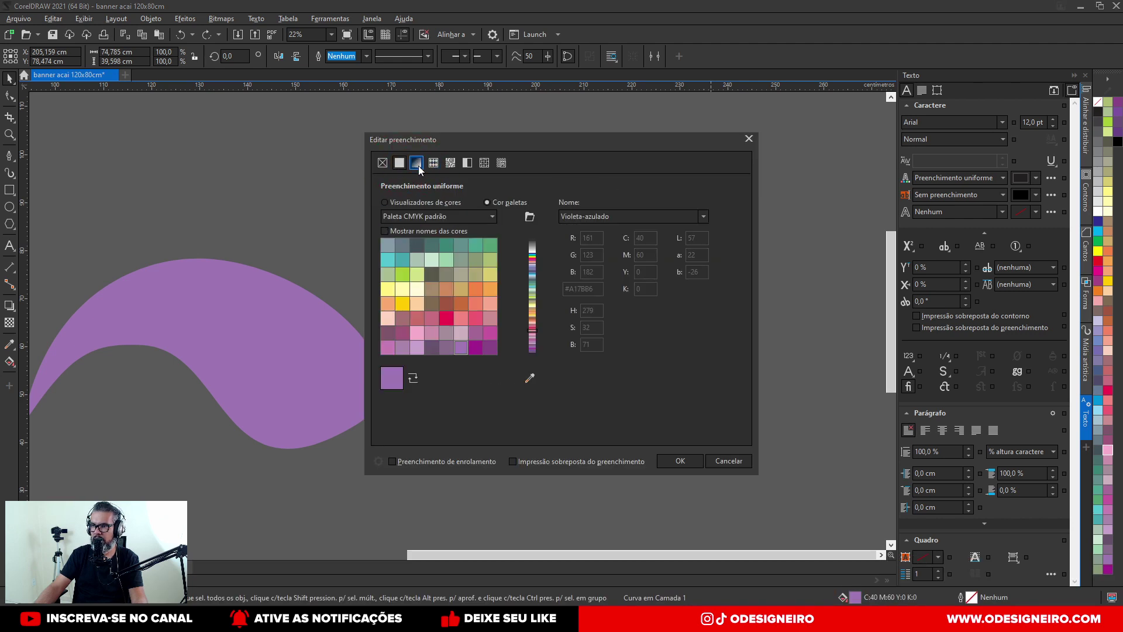
{"action": "left_click", "coordinate": [411, 215]}
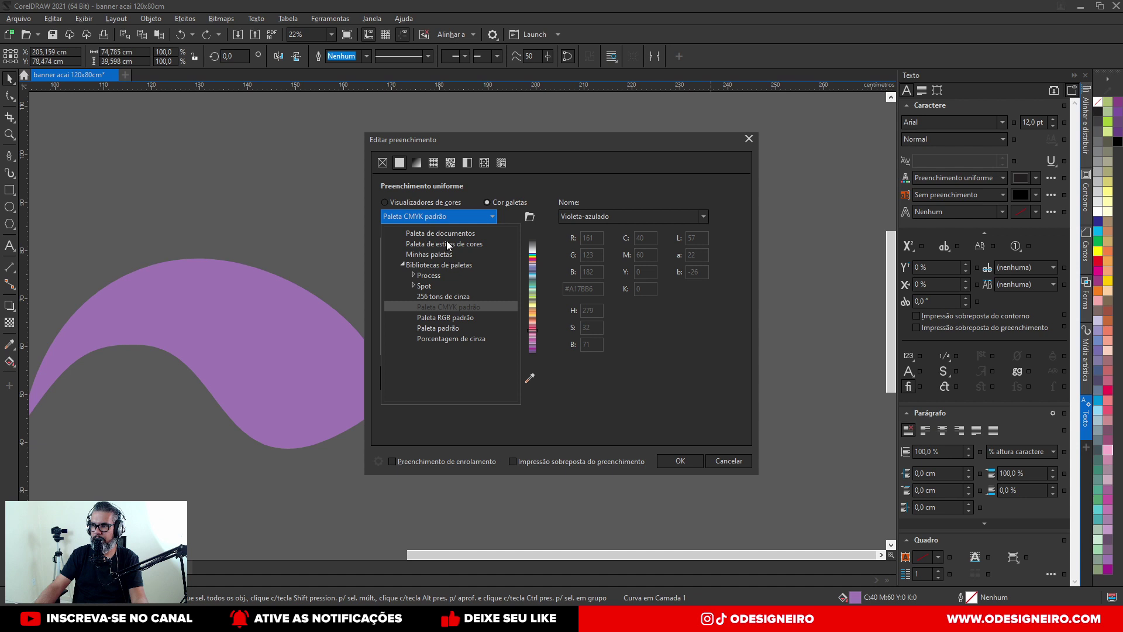
{"action": "left_click", "coordinate": [447, 232]}
{"action": "left_click", "coordinate": [437, 216]}
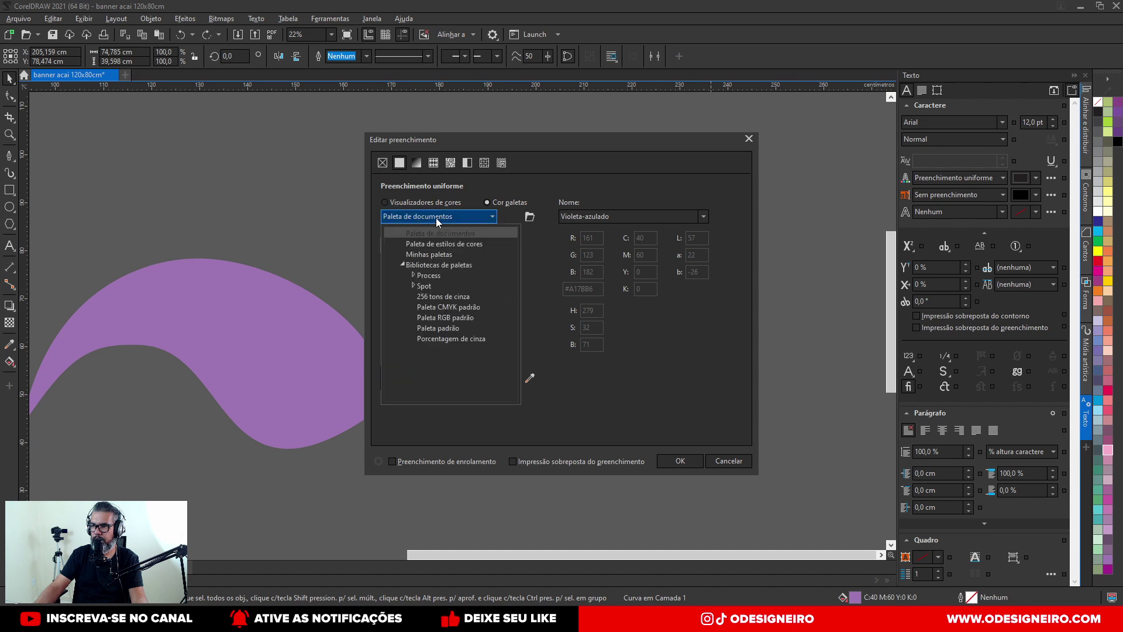
{"action": "left_click", "coordinate": [443, 245]}
{"action": "left_click", "coordinate": [433, 217]}
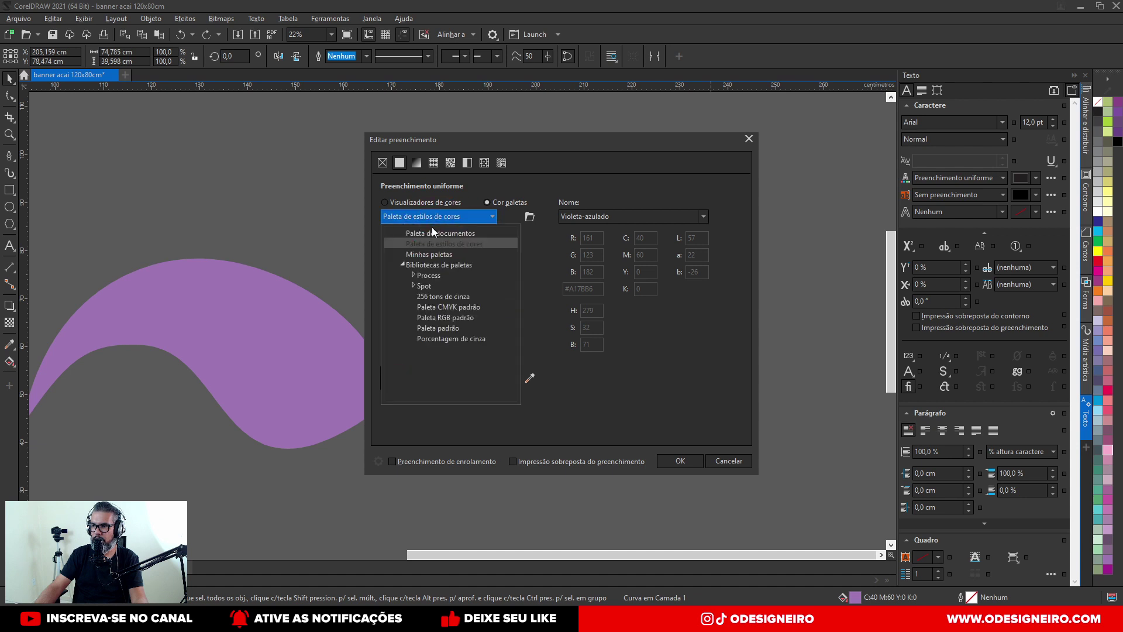
{"action": "left_click", "coordinate": [424, 229]}
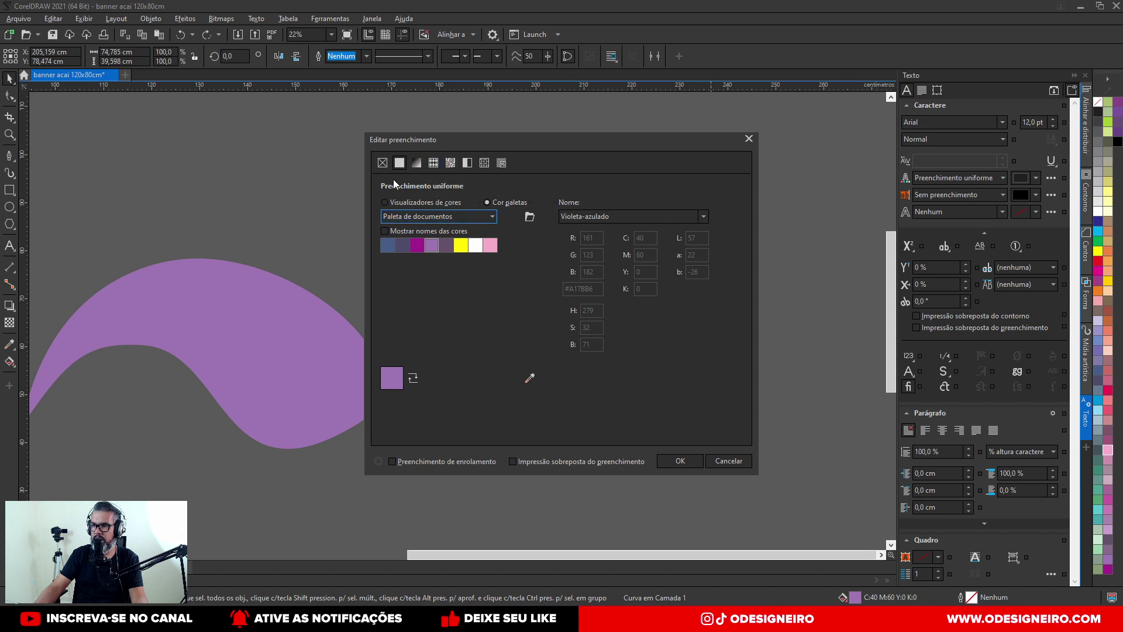
{"action": "left_click", "coordinate": [382, 164]}
{"action": "left_click", "coordinate": [744, 142]}
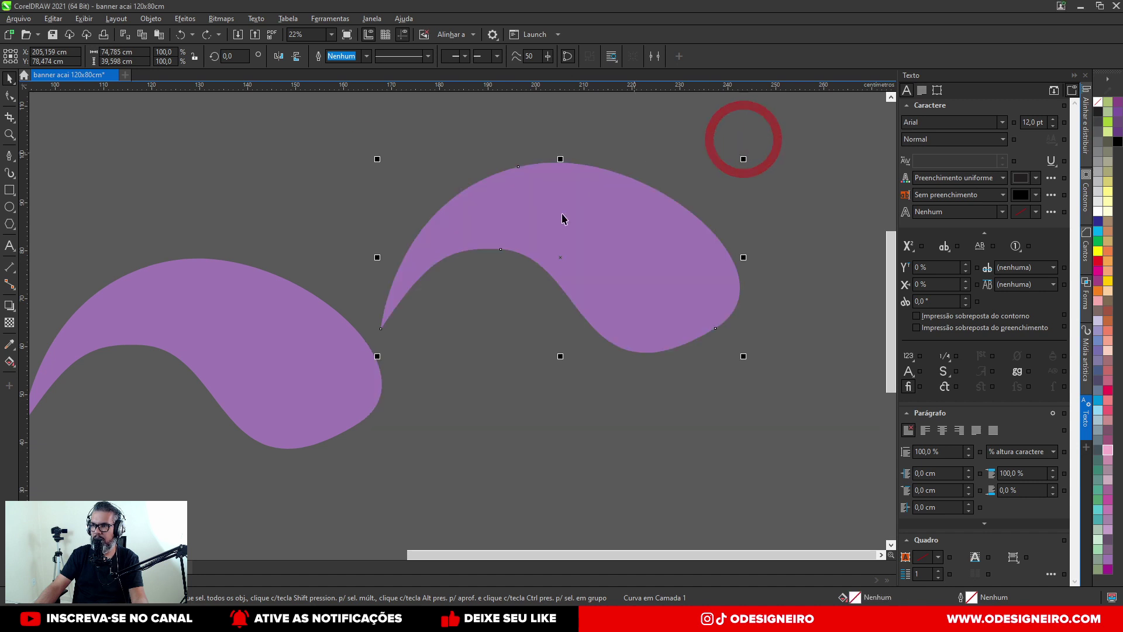
Step: Change the duplicated shape's uniform fill to a lighter purple, C23 M42 Y0 K0, using the HSB color viewer
{"action": "double_click", "coordinate": [855, 595]}
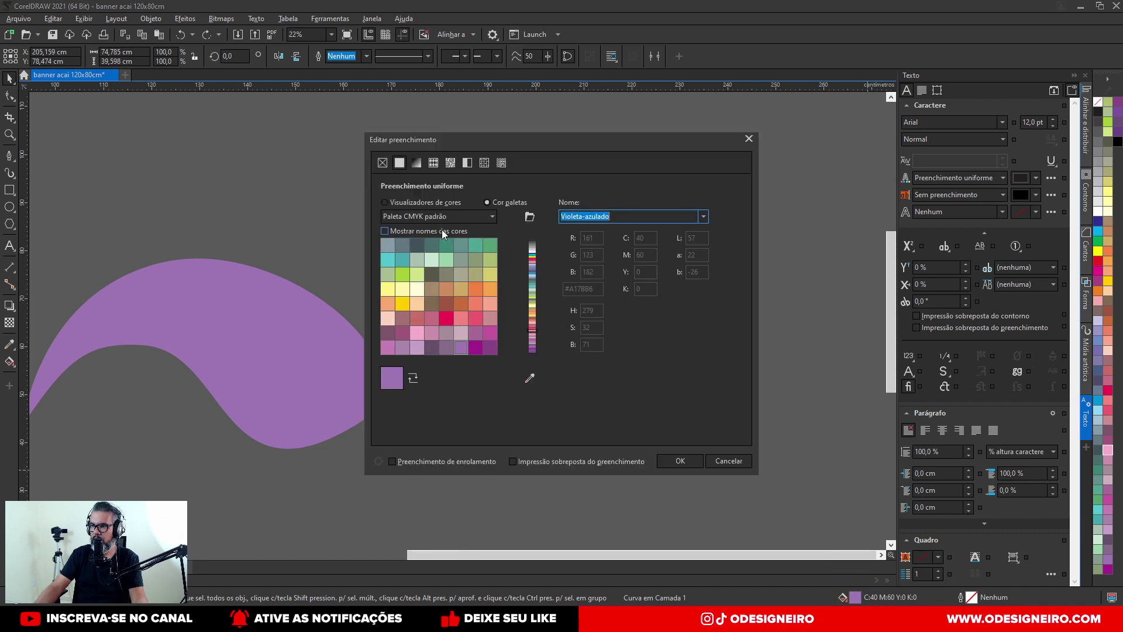
{"action": "left_click", "coordinate": [459, 230]}
{"action": "left_click", "coordinate": [459, 229]}
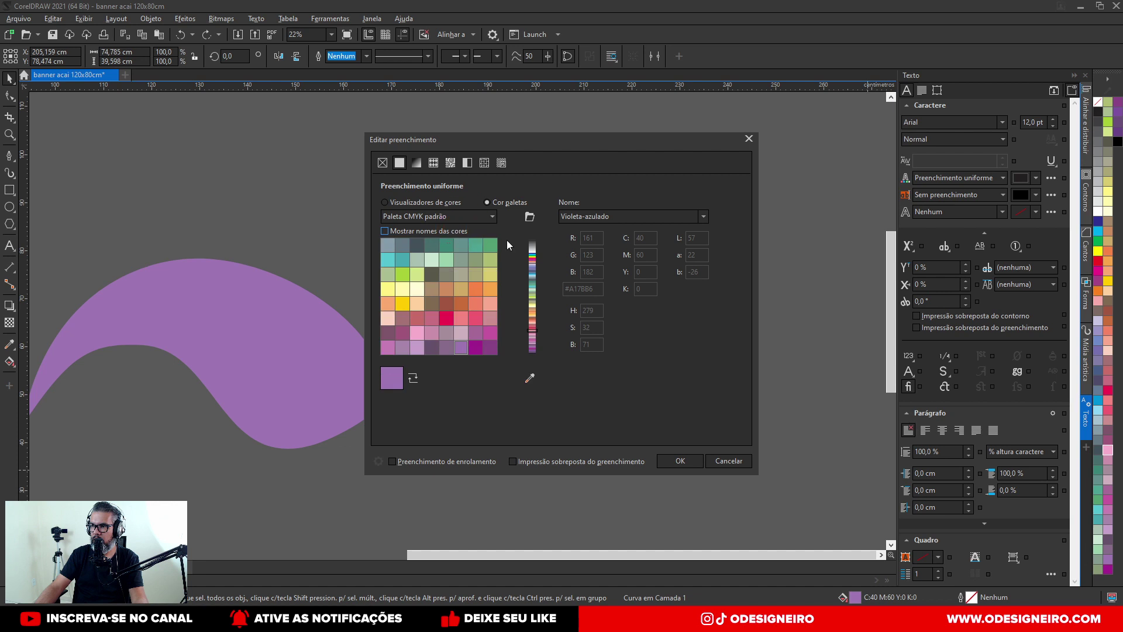
{"action": "left_click", "coordinate": [471, 221]}
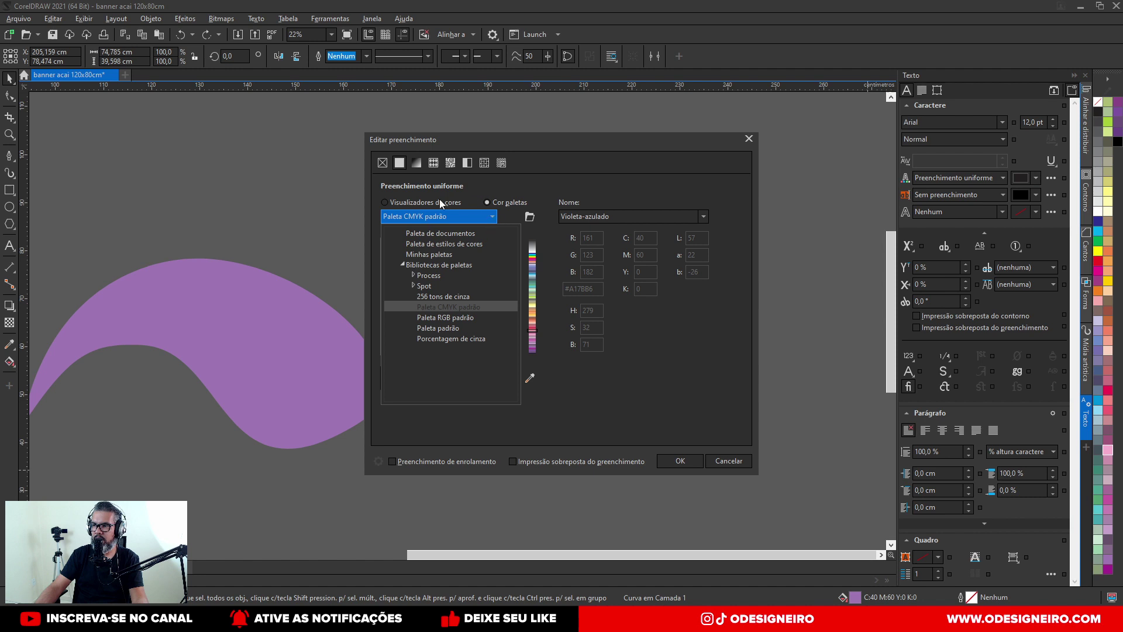
{"action": "left_click", "coordinate": [424, 202]}
{"action": "left_click", "coordinate": [423, 202]}
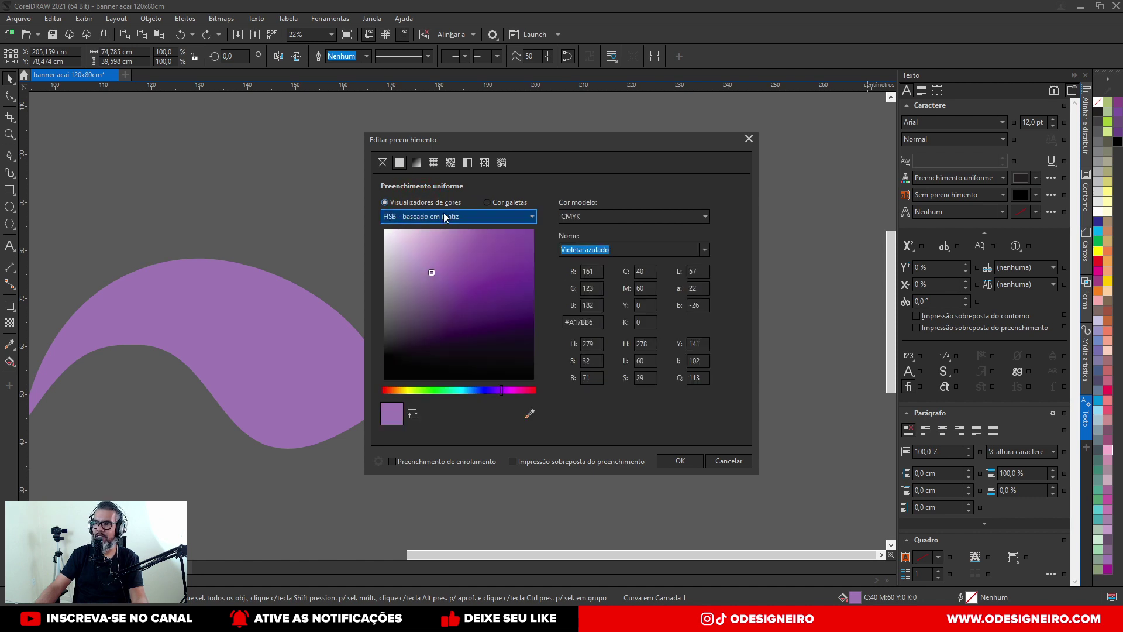
{"action": "left_click_drag", "start_coordinate": [437, 266], "coordinate": [440, 233]}
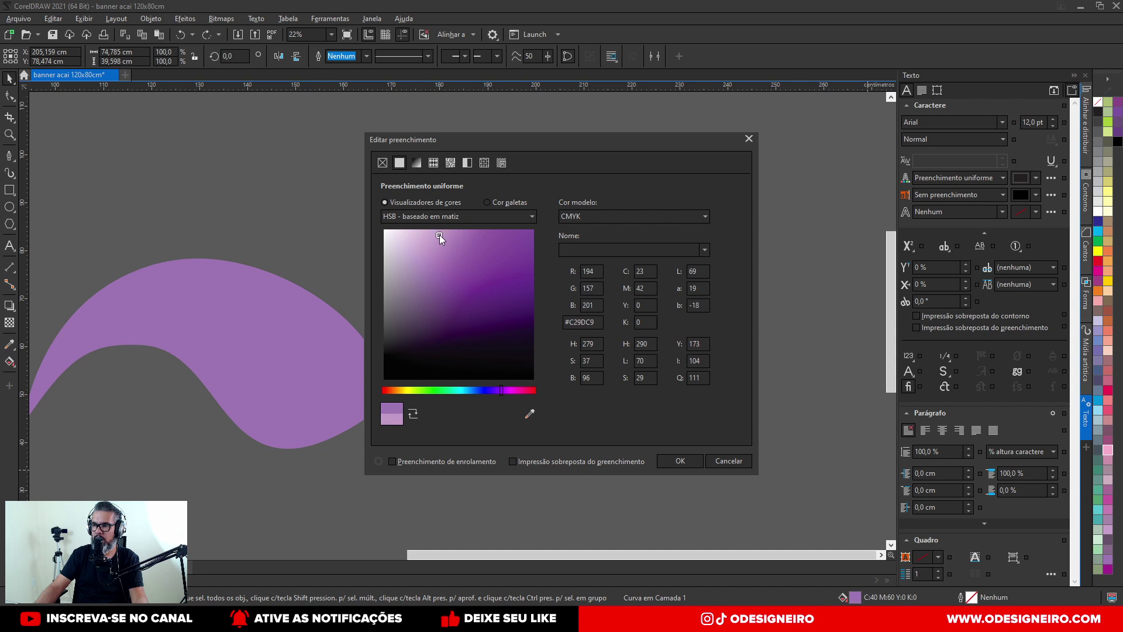
{"action": "left_click", "coordinate": [681, 461]}
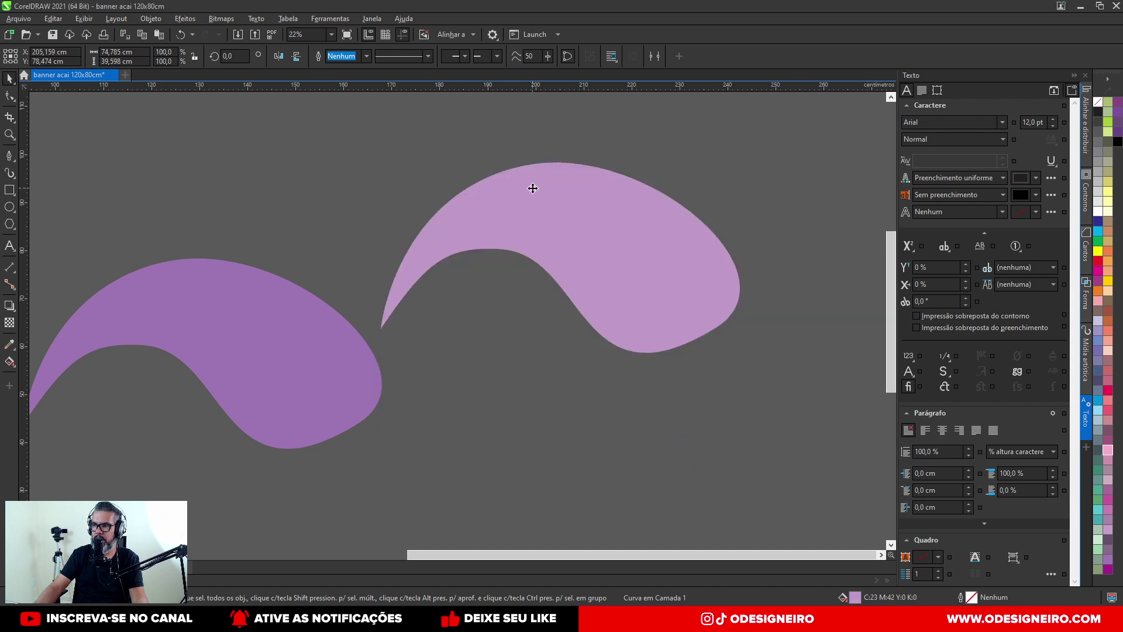
Step: Trim the light purple shape with a duplicate offset slightly down and to the left, and delete the duplicate to leave a crescent
{"action": "left_click_drag", "start_coordinate": [536, 228], "coordinate": [519, 244]}
{"action": "left_click", "coordinate": [592, 190], "text": "shift"}
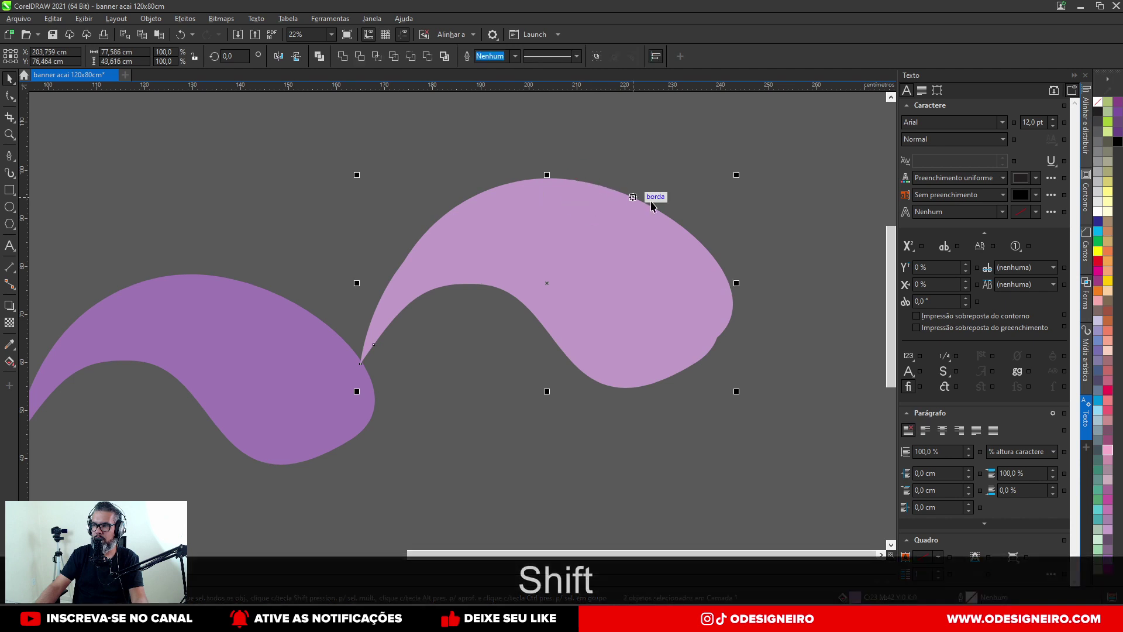
{"action": "left_click", "coordinate": [361, 56]}
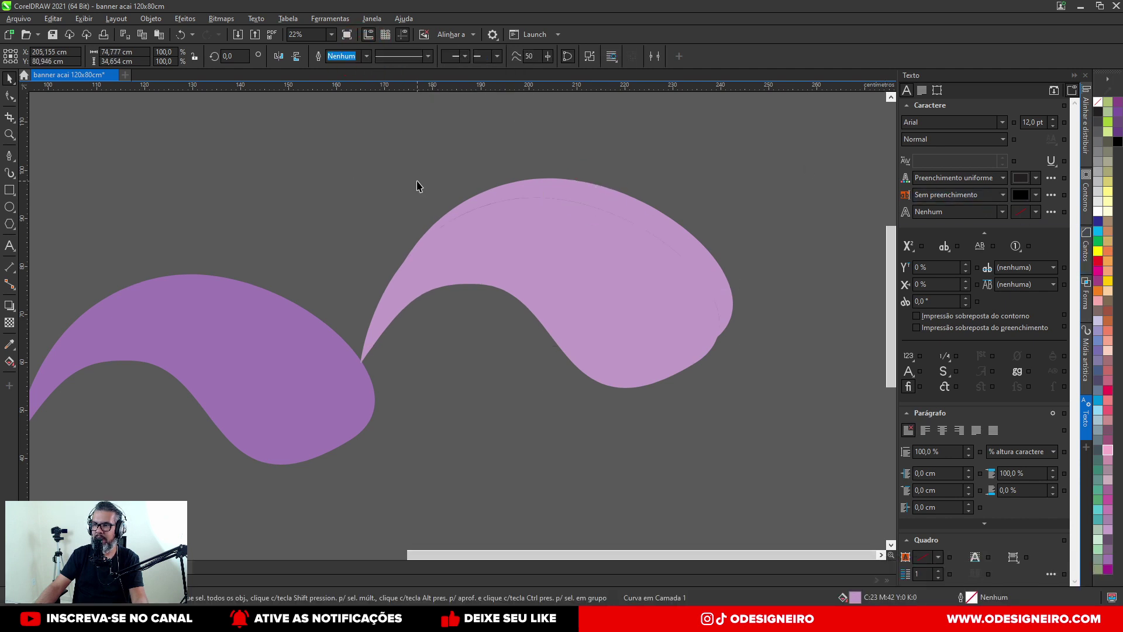
{"action": "left_click", "coordinate": [515, 247]}
{"action": "key", "text": "Delete"}
Step: Move the light purple crescent just above the violet shape and delete the stray leftover nodes from the trim
{"action": "left_click_drag", "start_coordinate": [618, 244], "coordinate": [435, 265]}
{"action": "left_click_drag", "start_coordinate": [737, 230], "coordinate": [511, 243]}
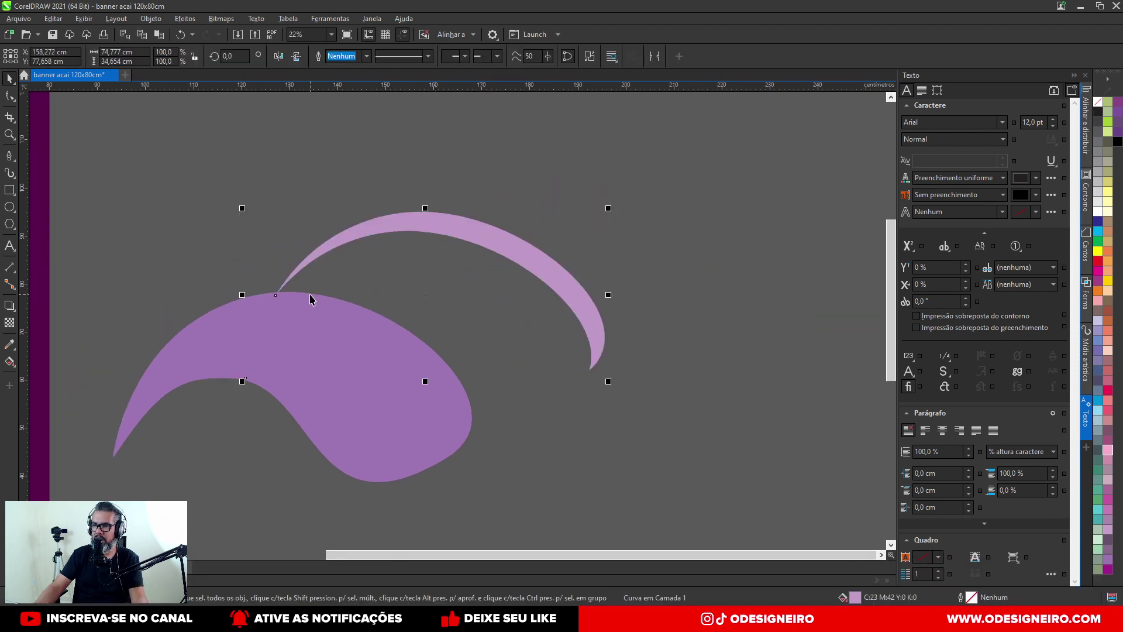
{"action": "left_click", "coordinate": [10, 96]}
{"action": "left_click_drag", "start_coordinate": [188, 459], "coordinate": [267, 367]}
{"action": "key", "text": "Delete"}
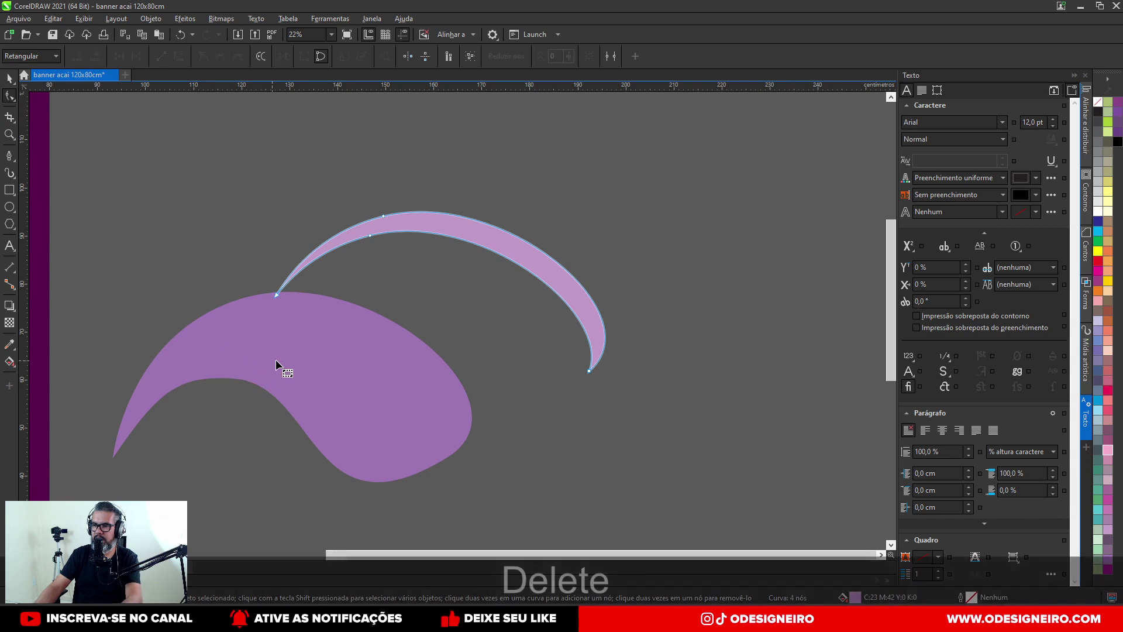
{"action": "left_click", "coordinate": [20, 85]}
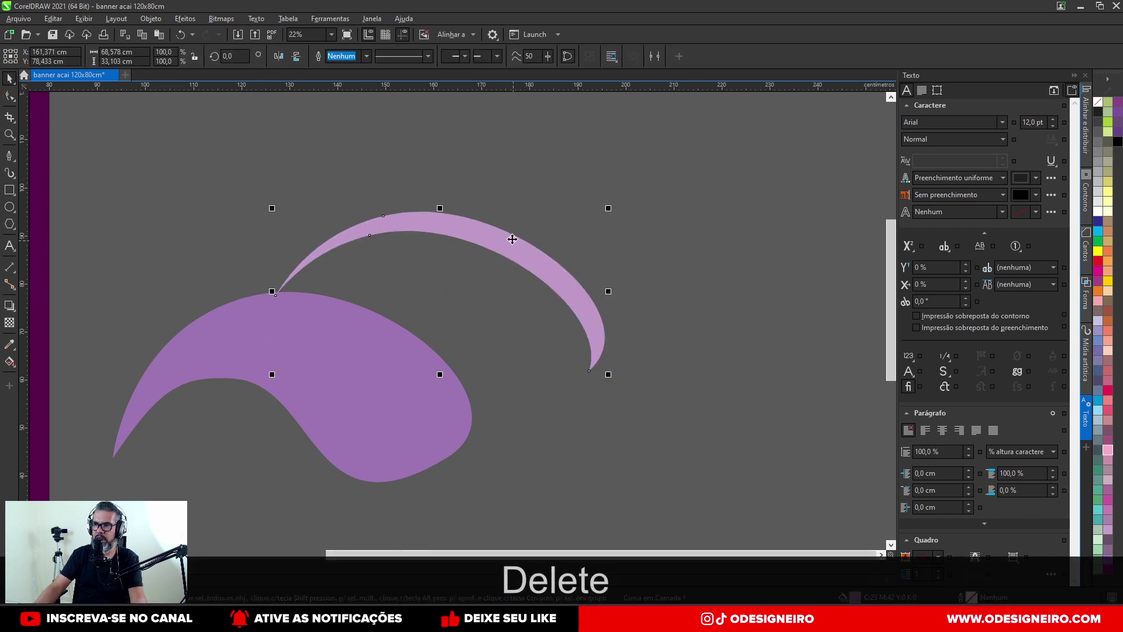
Step: Apply a Gaussian blur with a radius of 100.6 pixels to the light purple crescent
{"action": "left_click", "coordinate": [186, 19]}
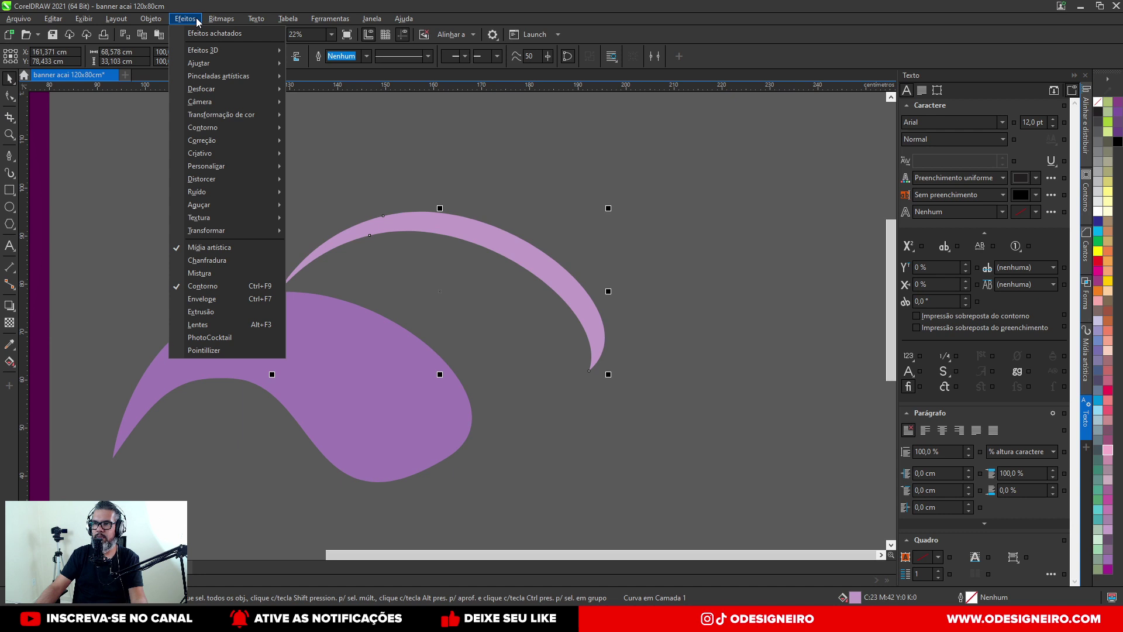
{"action": "mouse_move", "coordinate": [150, 20]}
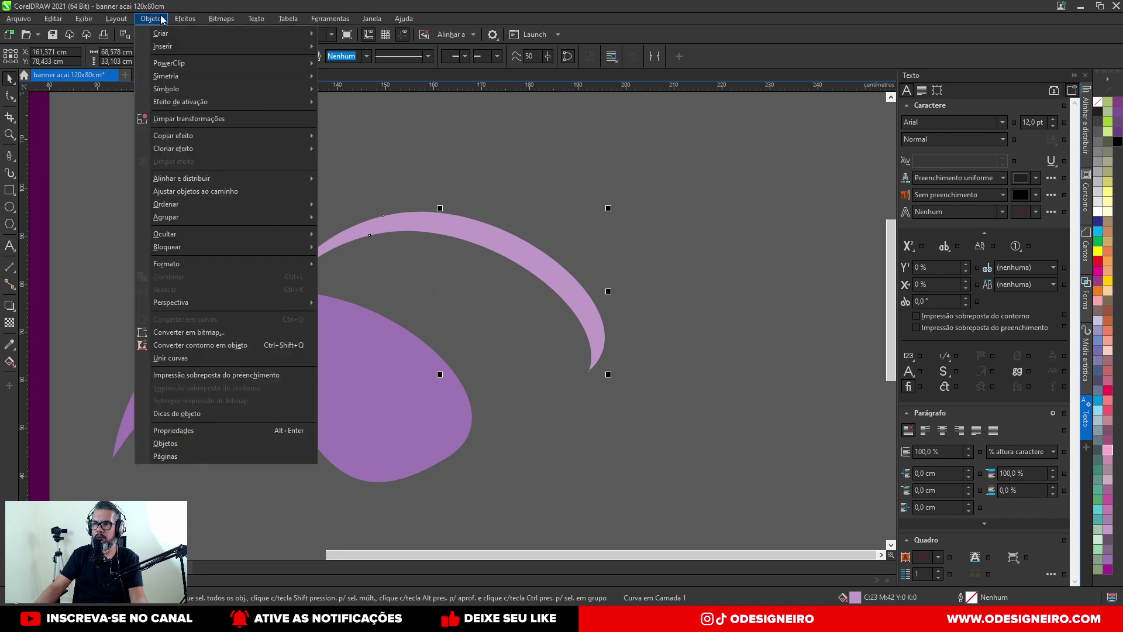
{"action": "mouse_move", "coordinate": [185, 20]}
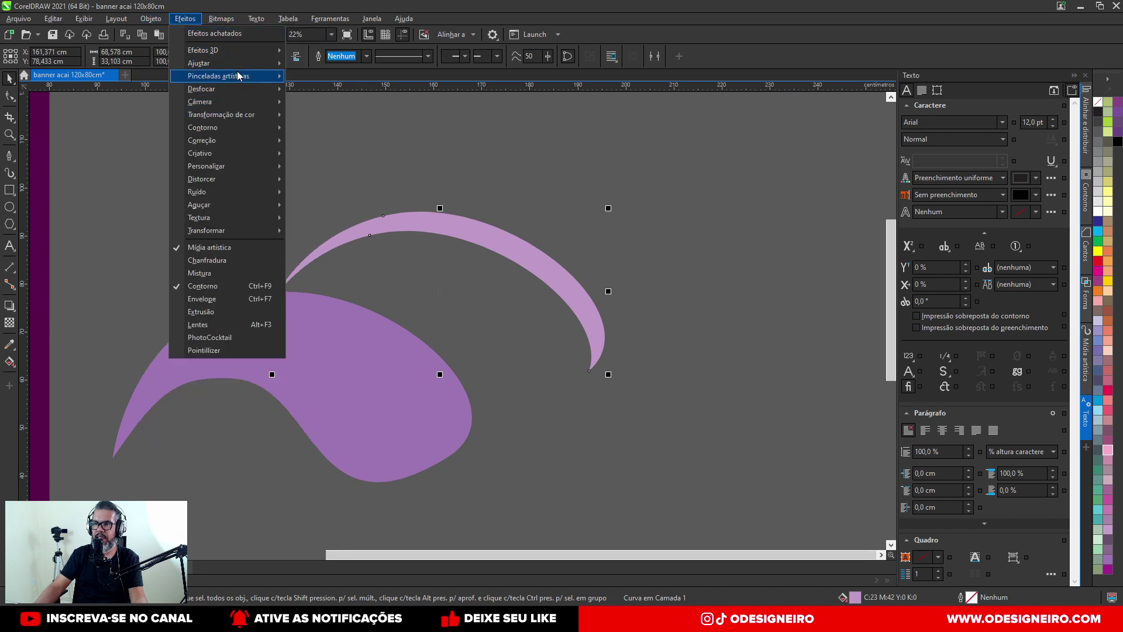
{"action": "mouse_move", "coordinate": [264, 91]}
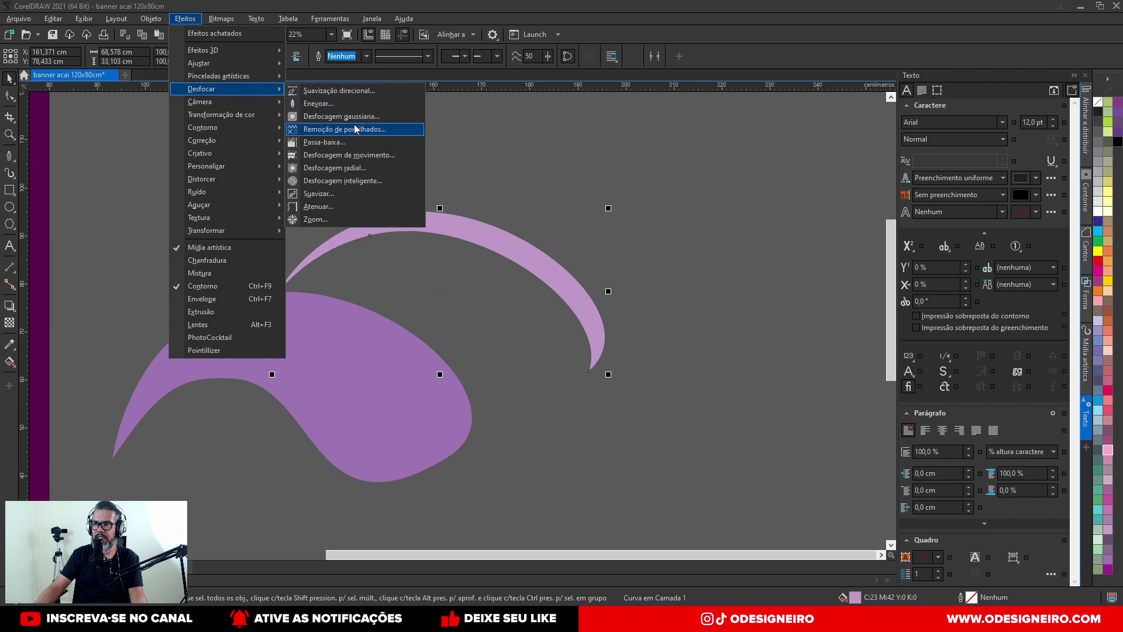
{"action": "left_click", "coordinate": [358, 117]}
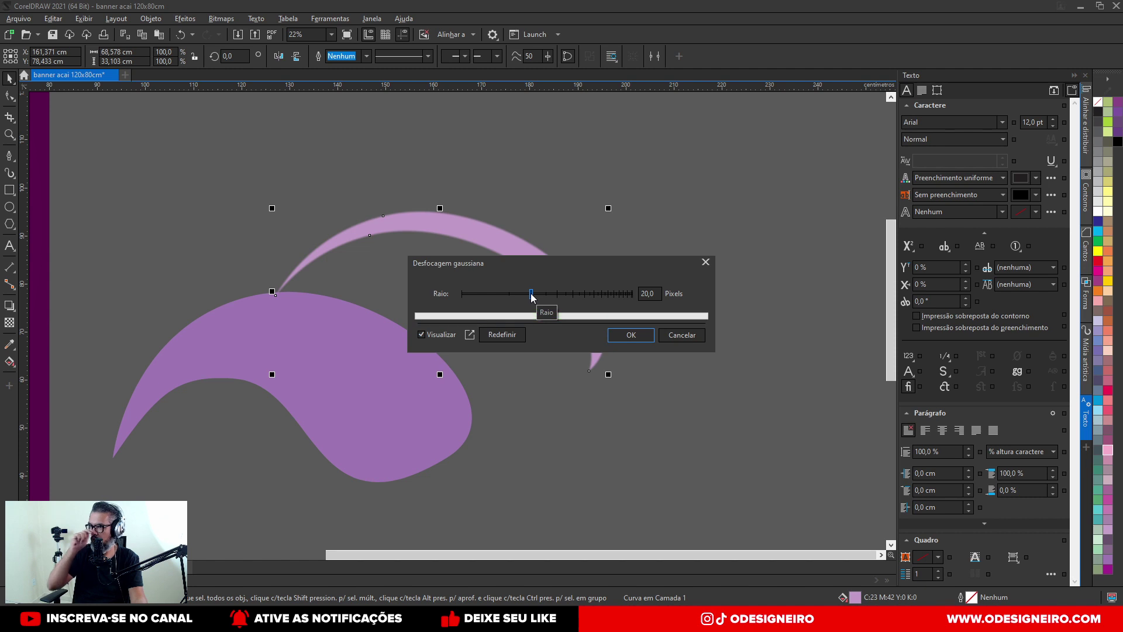
{"action": "left_click_drag", "start_coordinate": [532, 297], "coordinate": [595, 300]}
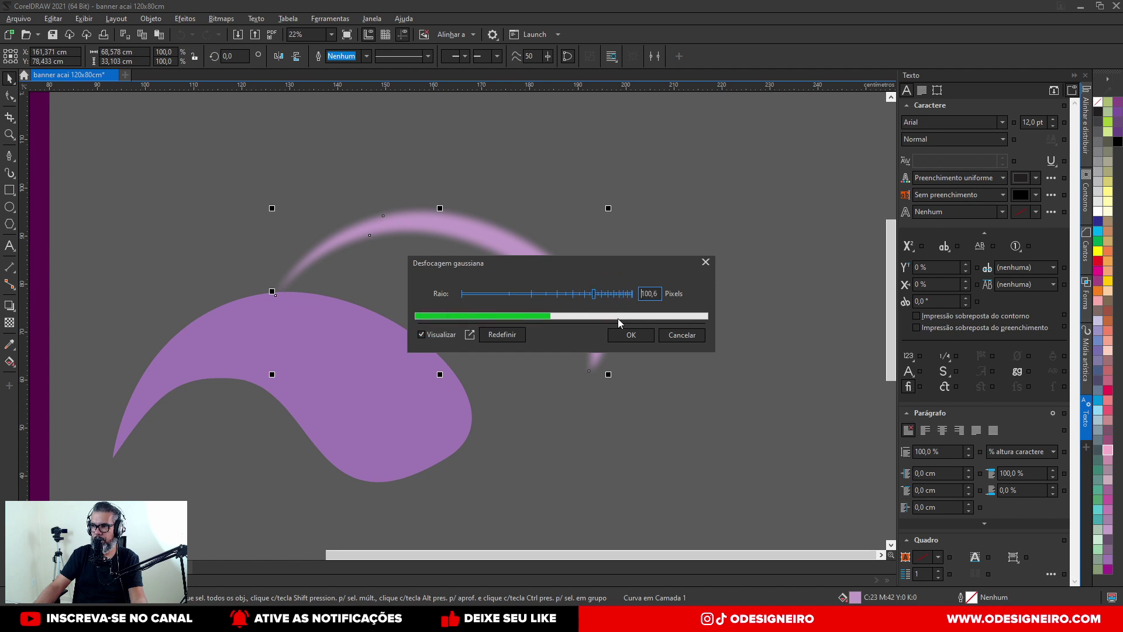
{"action": "left_click", "coordinate": [627, 335]}
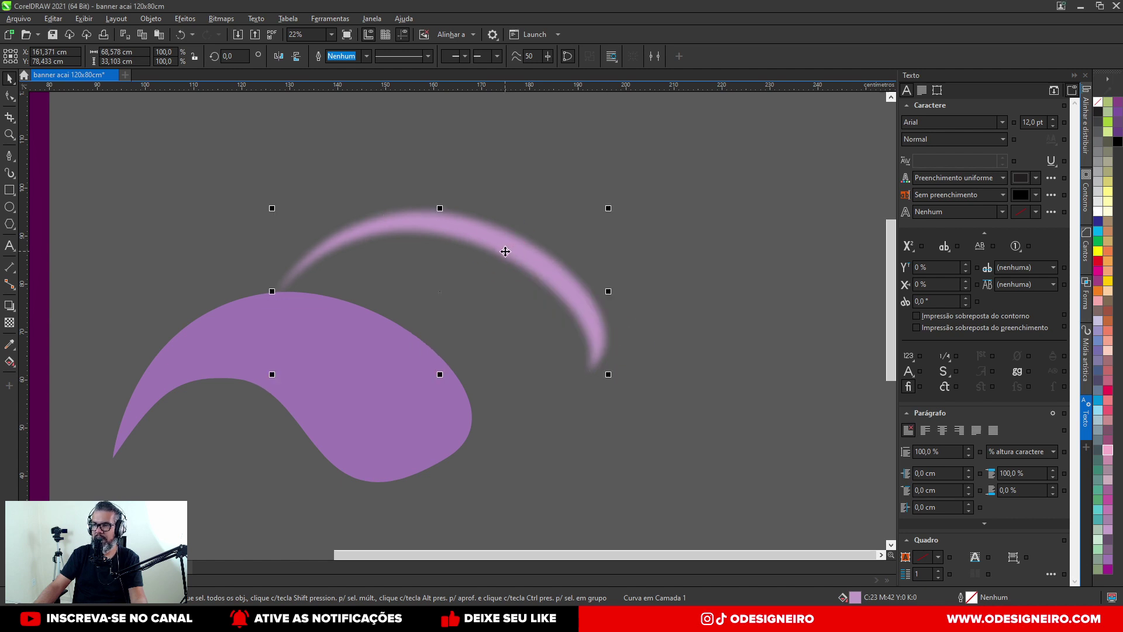
Step: Try a yellow fill (C0 M0 Y60 K20) on a duplicate of the blurred crescent and delete the duplicate
{"action": "left_click_drag", "start_coordinate": [505, 251], "coordinate": [595, 236]}
{"action": "right_click", "coordinate": [595, 235]}
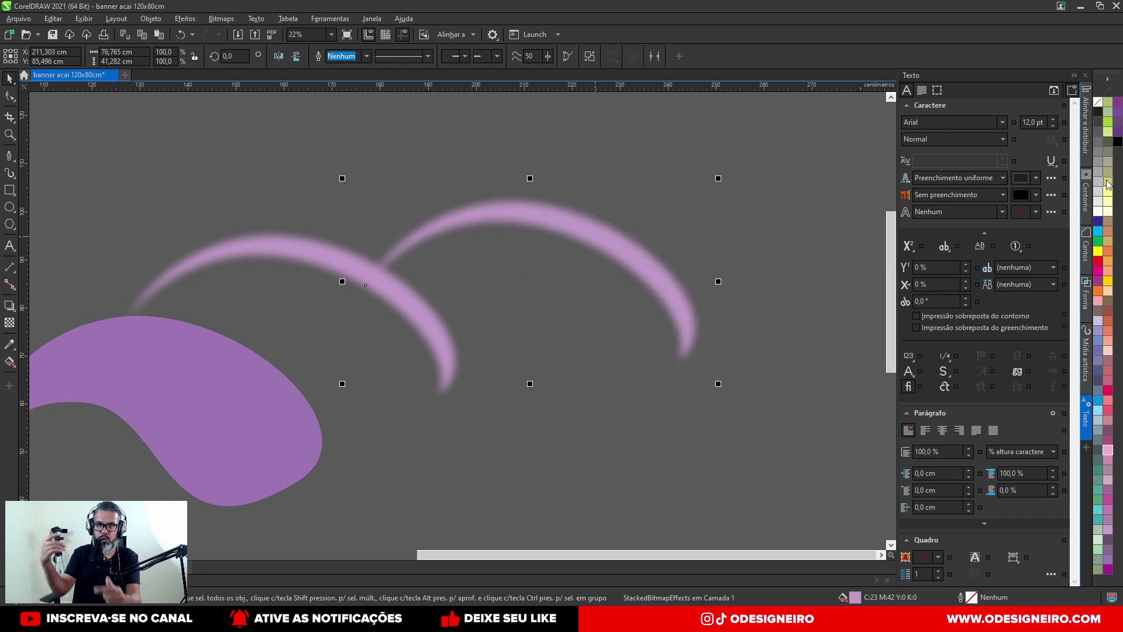
{"action": "left_click", "coordinate": [1106, 181]}
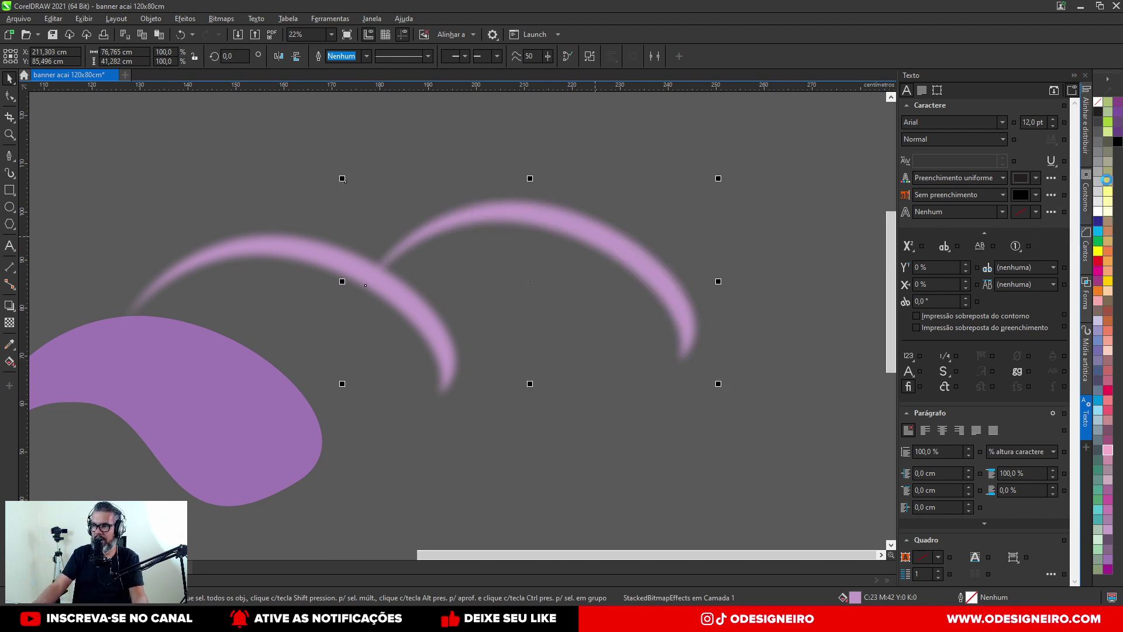
{"action": "left_click", "coordinate": [1107, 182]}
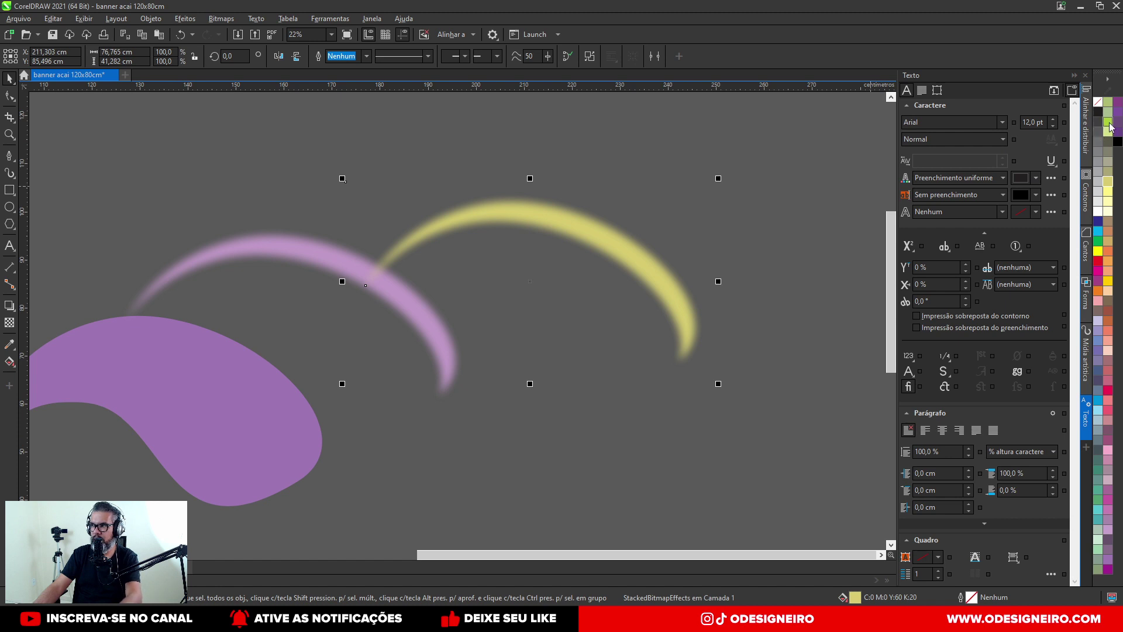
{"action": "key", "text": "Delete"}
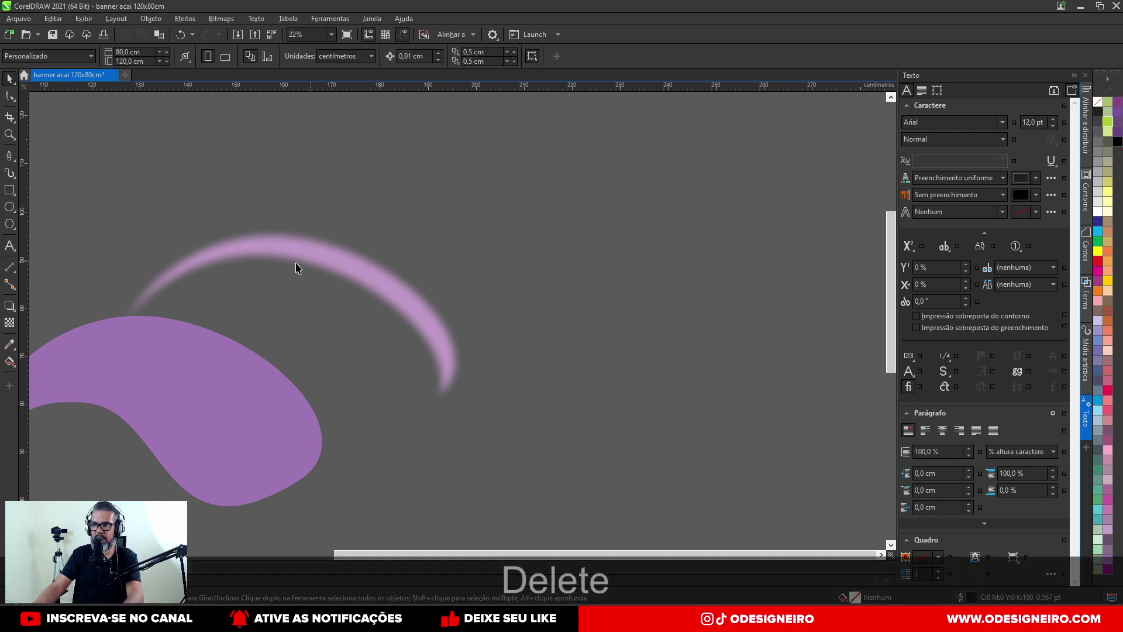
Step: Place the blurred crescent along the violet shape's upper edge and PowerClip it inside the violet shape
{"action": "left_click_drag", "start_coordinate": [293, 266], "coordinate": [391, 286]}
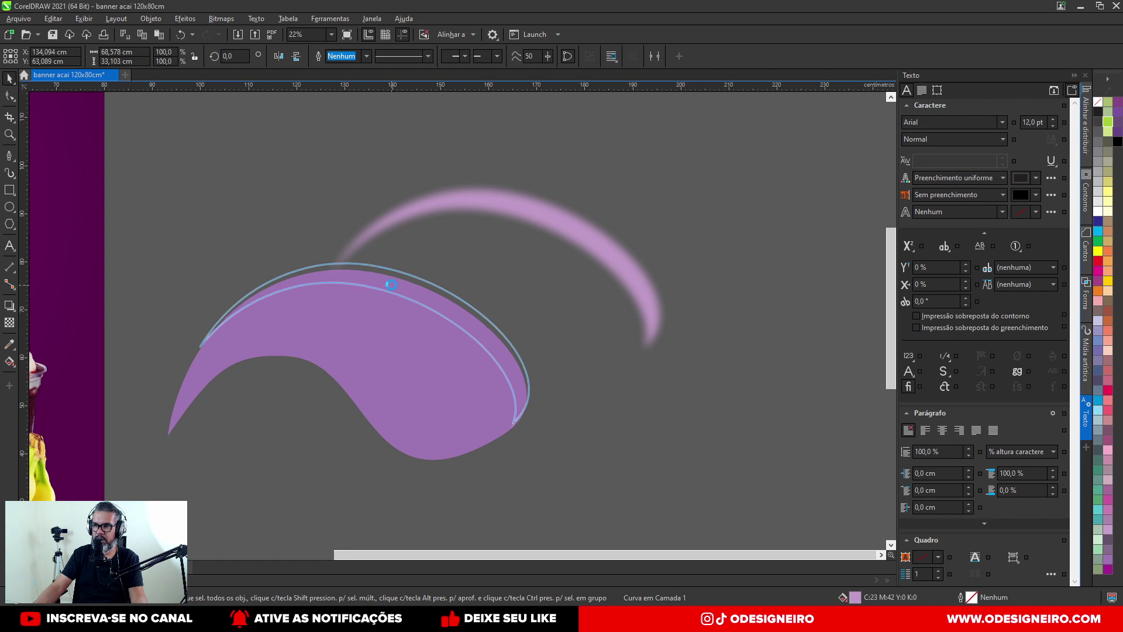
{"action": "right_click", "coordinate": [391, 286]}
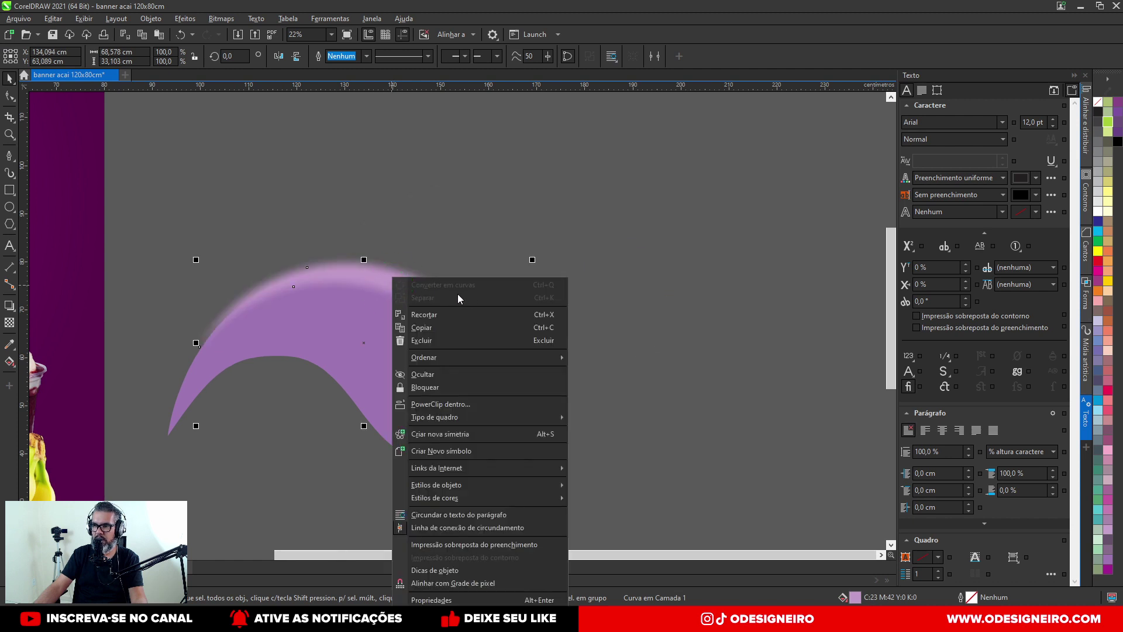
{"action": "left_click", "coordinate": [459, 405]}
{"action": "left_click", "coordinate": [365, 354]}
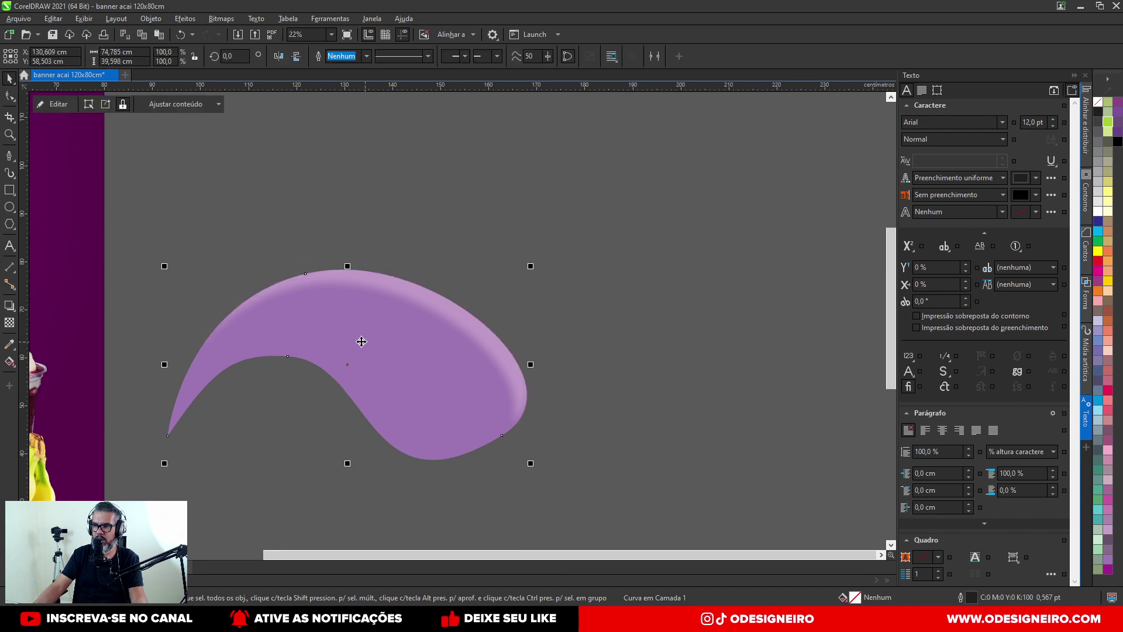
Step: Move the highlighted violet shape over the cups on the banner and enlarge it to 122.4%, about 91.6 cm wide
{"action": "left_click_drag", "start_coordinate": [425, 290], "coordinate": [612, 186]}
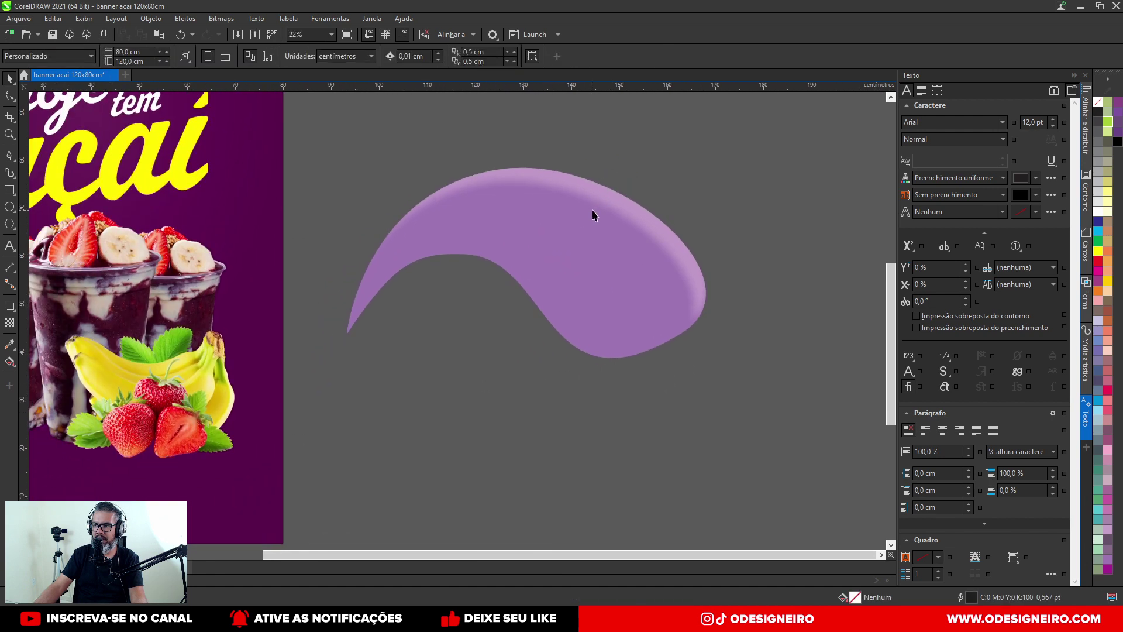
{"action": "left_click_drag", "start_coordinate": [572, 221], "coordinate": [317, 347]}
{"action": "scroll", "coordinate": [694, 265], "scroll_direction": "down", "scroll_amount": 1}
{"action": "left_click_drag", "start_coordinate": [407, 326], "coordinate": [476, 245]}
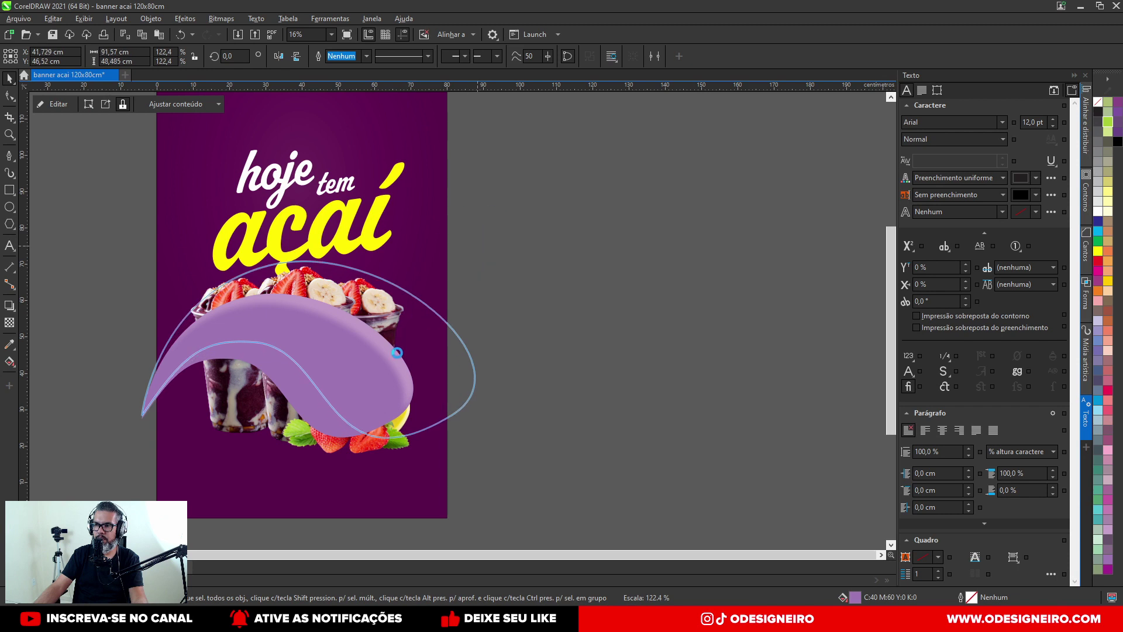
{"action": "left_click_drag", "start_coordinate": [398, 369], "coordinate": [398, 355]}
Step: PowerClip the violet curved shape inside the banner's purple background rectangle, behind the cups and fruit
{"action": "key", "text": "ctrl+x"}
{"action": "key", "text": "ctrl+z"}
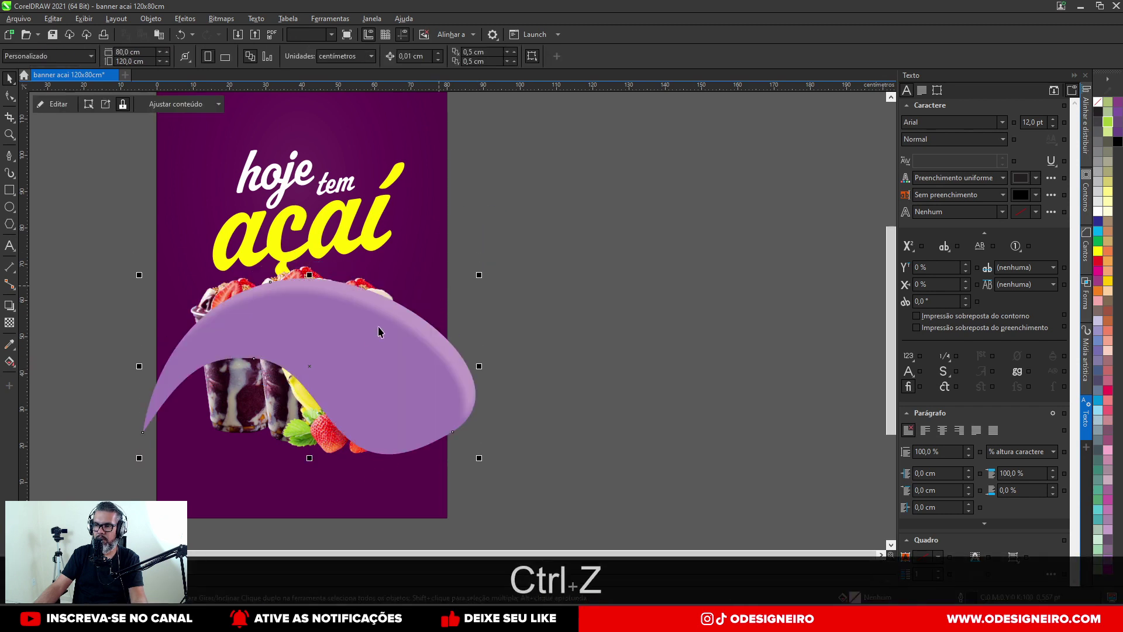
{"action": "right_click", "coordinate": [371, 338]}
{"action": "left_click", "coordinate": [357, 130]}
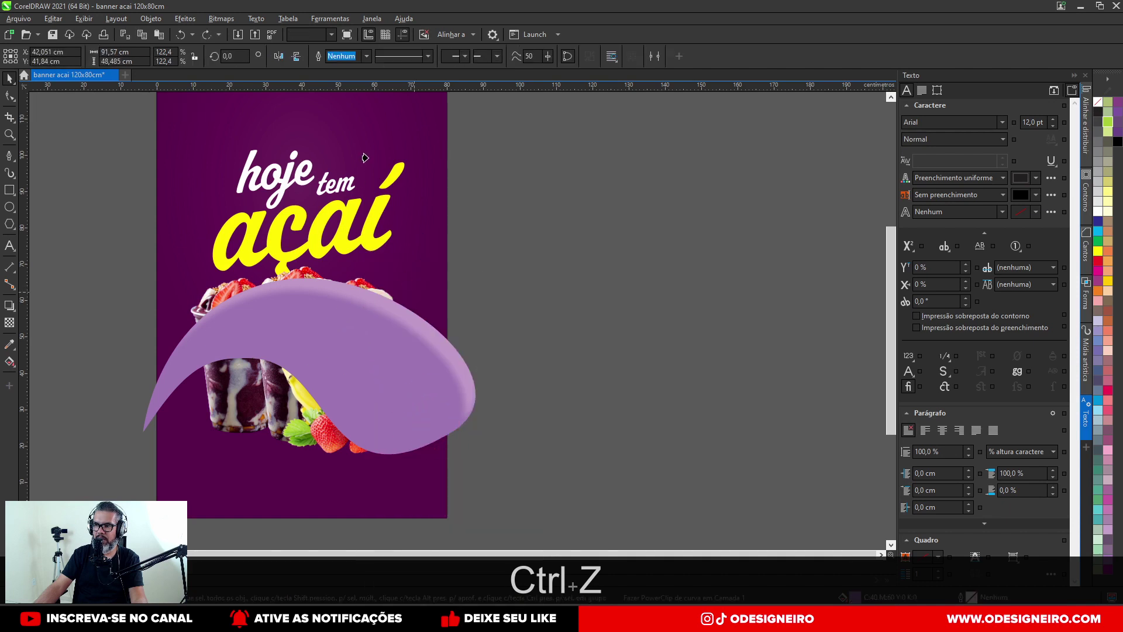
{"action": "left_click", "coordinate": [358, 133]}
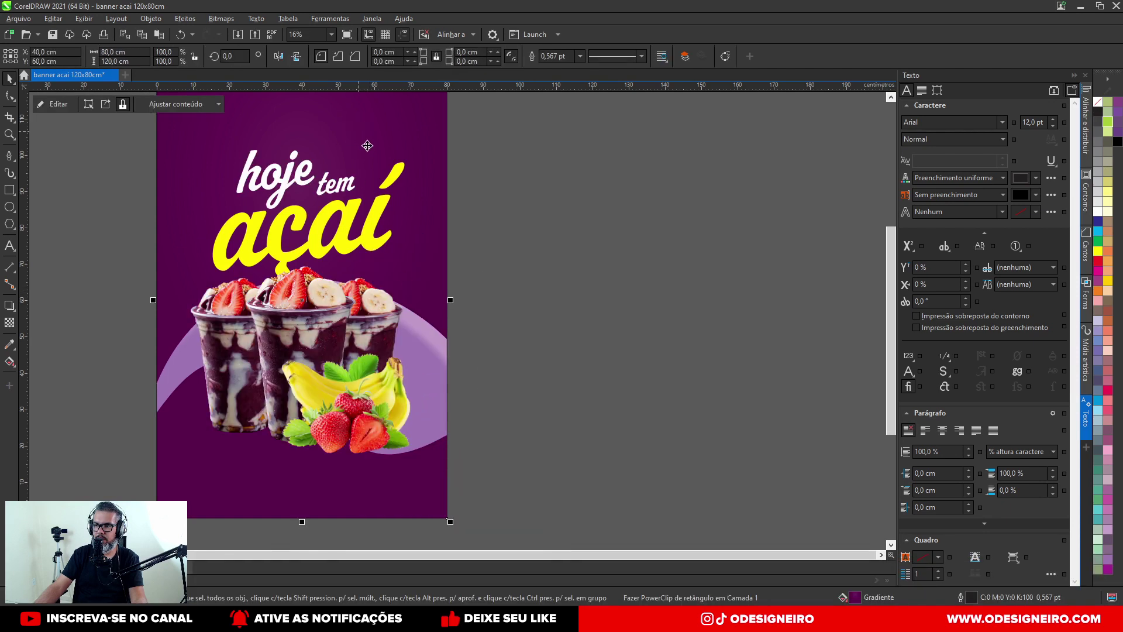
{"action": "left_click", "coordinate": [556, 275]}
{"action": "left_click_drag", "start_coordinate": [434, 243], "coordinate": [558, 267]}
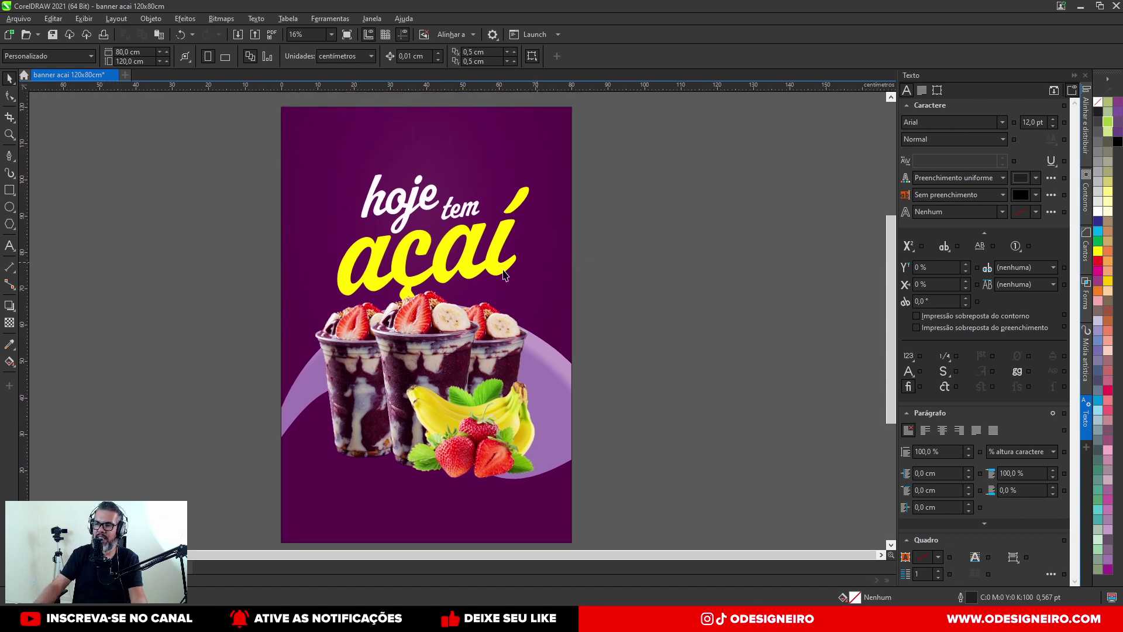
{"action": "left_click_drag", "start_coordinate": [336, 365], "coordinate": [340, 325]}
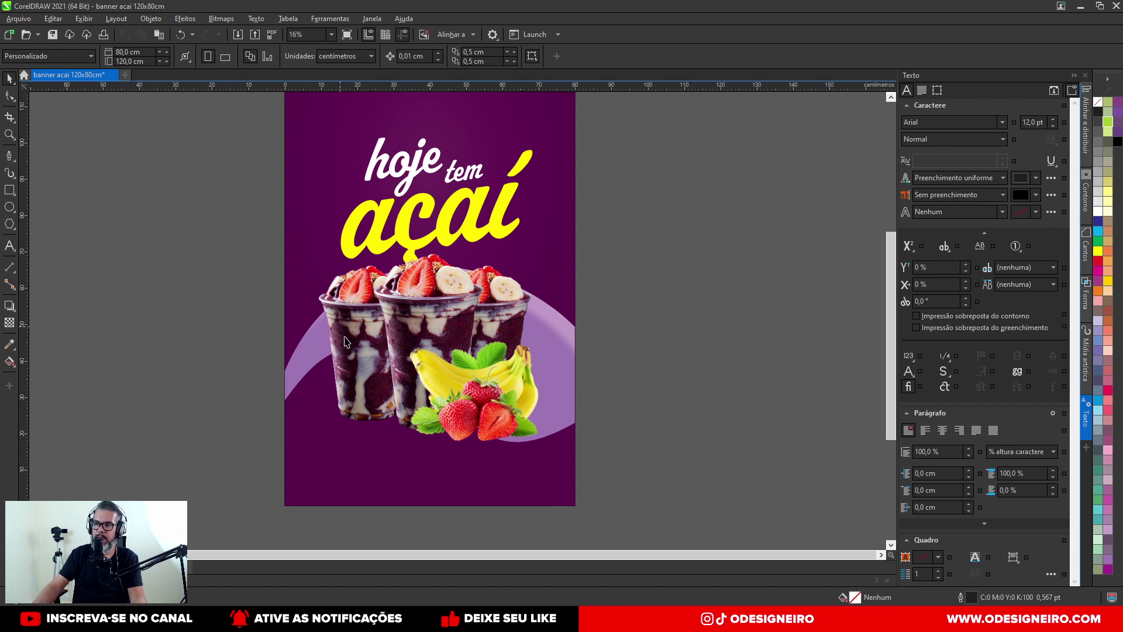
{"action": "left_click_drag", "start_coordinate": [409, 409], "coordinate": [390, 389]}
{"action": "left_click_drag", "start_coordinate": [495, 245], "coordinate": [499, 286]}
{"action": "left_click_drag", "start_coordinate": [410, 248], "coordinate": [394, 238]}
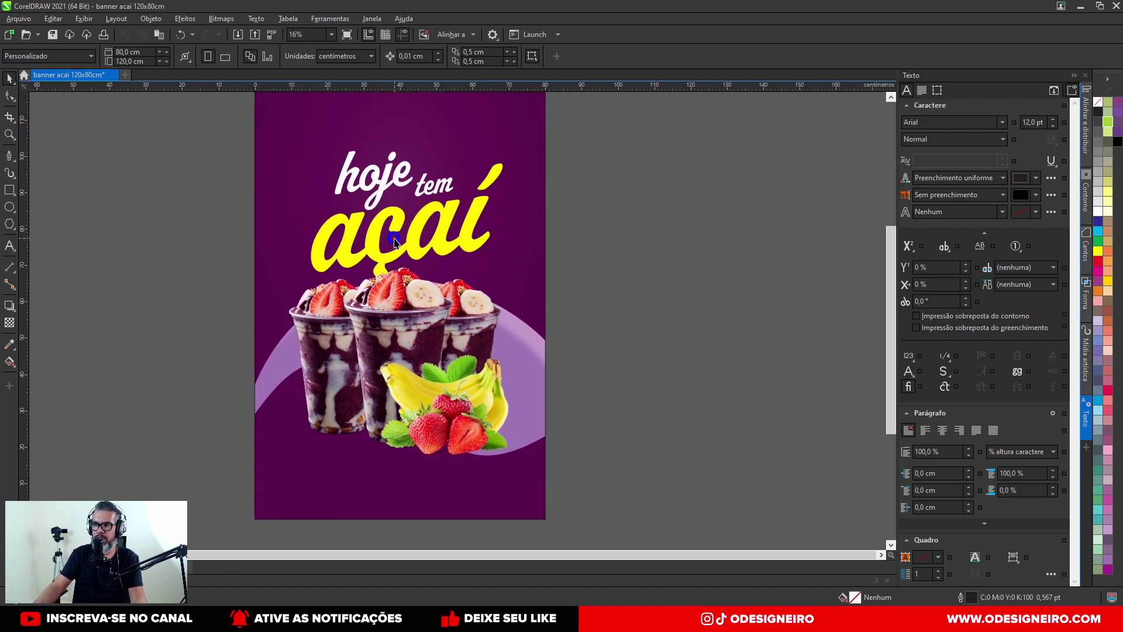
Step: Add the text "pequeno" beside the banner's lower left and enlarge it to about 102.8 pt
{"action": "left_click", "coordinate": [10, 248]}
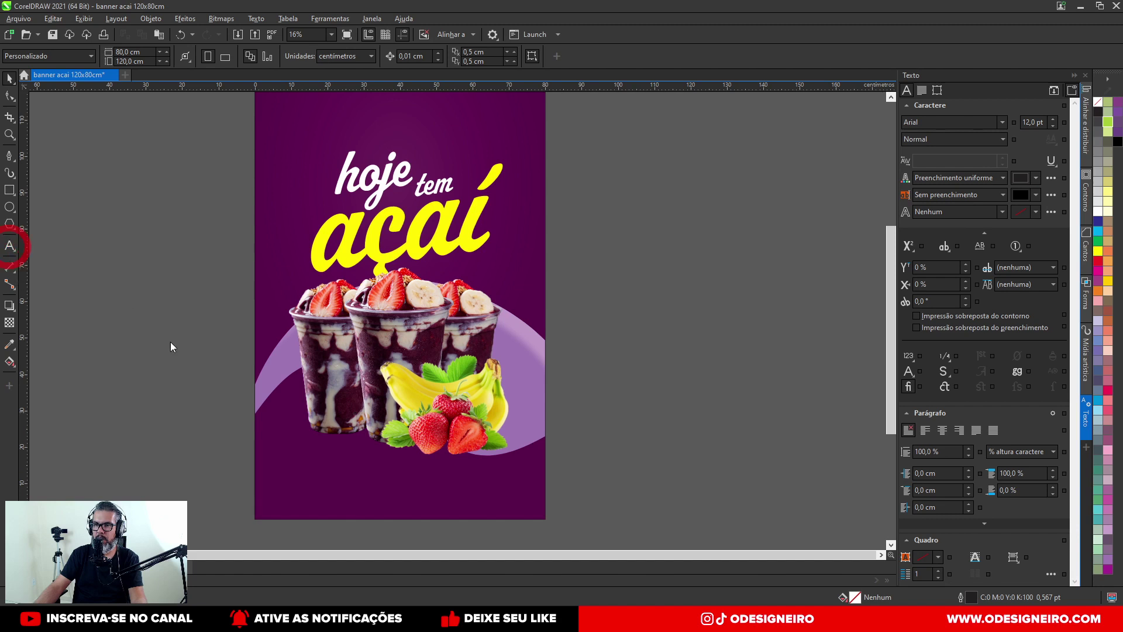
{"action": "left_click", "coordinate": [168, 462]}
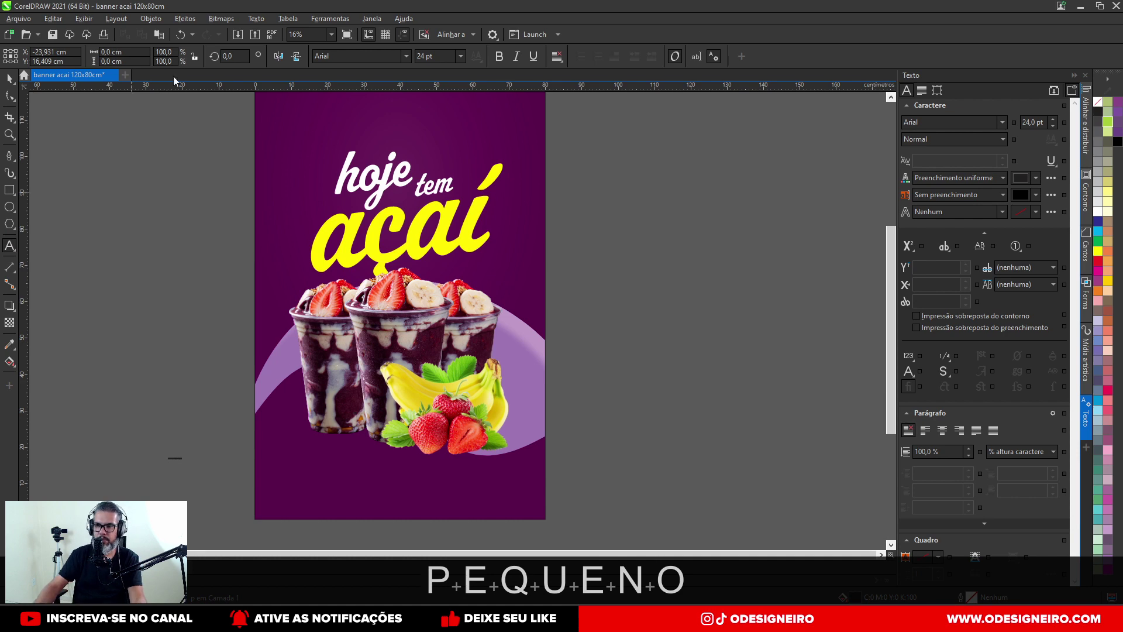
{"action": "left_click", "coordinate": [10, 78]}
{"action": "scroll", "coordinate": [149, 483], "scroll_direction": "up", "scroll_amount": 3}
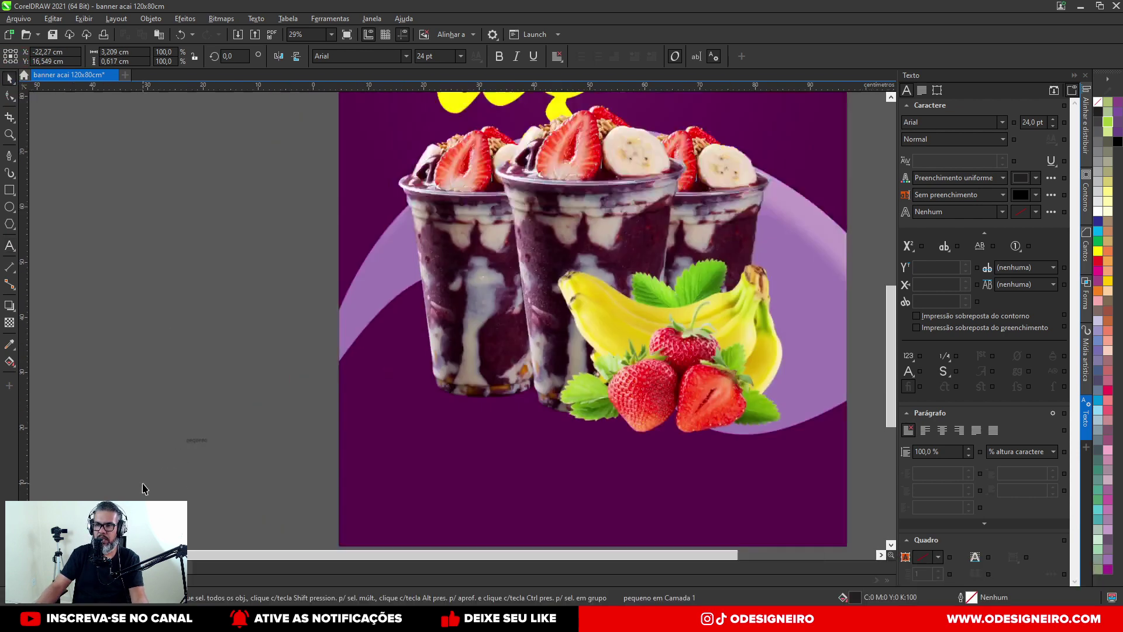
{"action": "left_click_drag", "start_coordinate": [245, 413], "coordinate": [376, 326]}
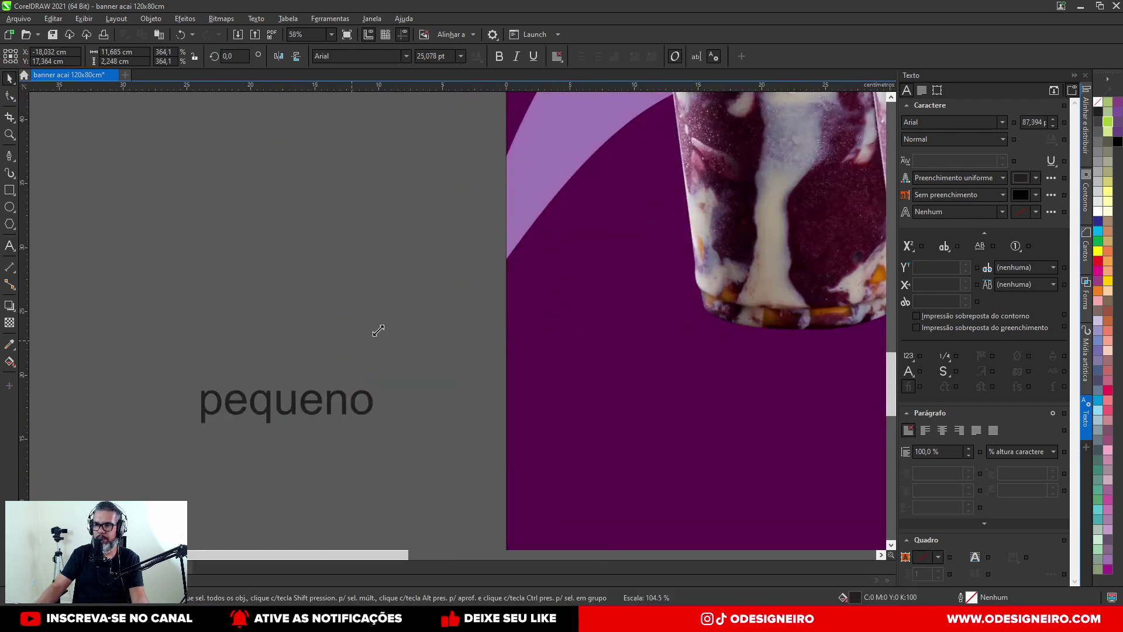
Step: Change the whole "pequeno" text to uppercase
{"action": "double_click", "coordinate": [303, 410]}
{"action": "key", "text": "ctrl+a"}
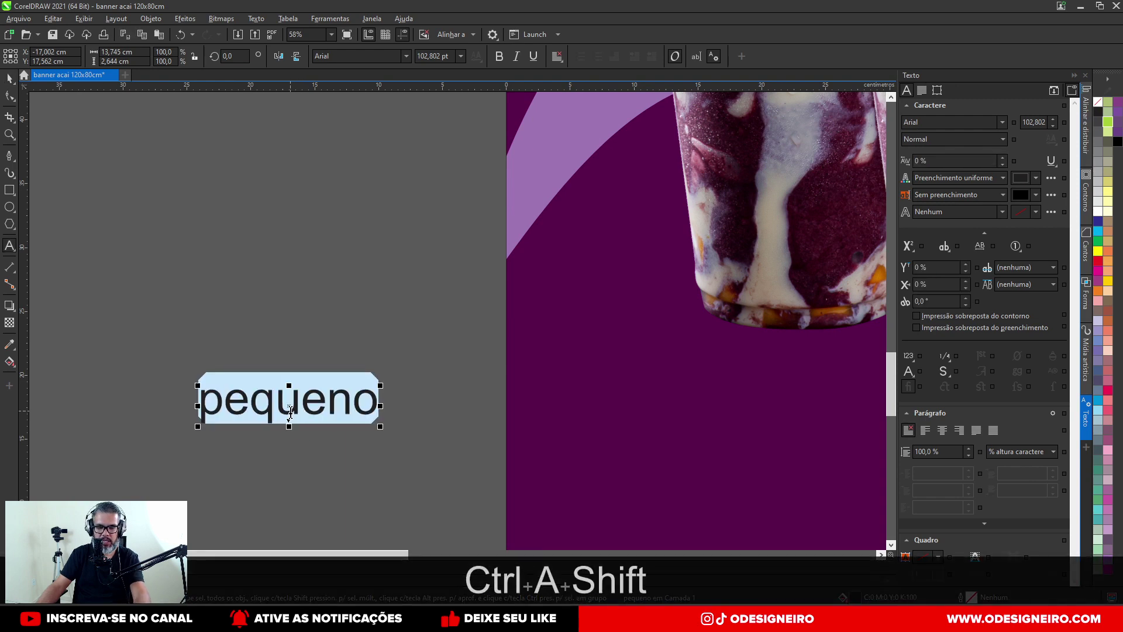
{"action": "key", "text": "shift+F3"}
{"action": "left_click", "coordinate": [515, 297]}
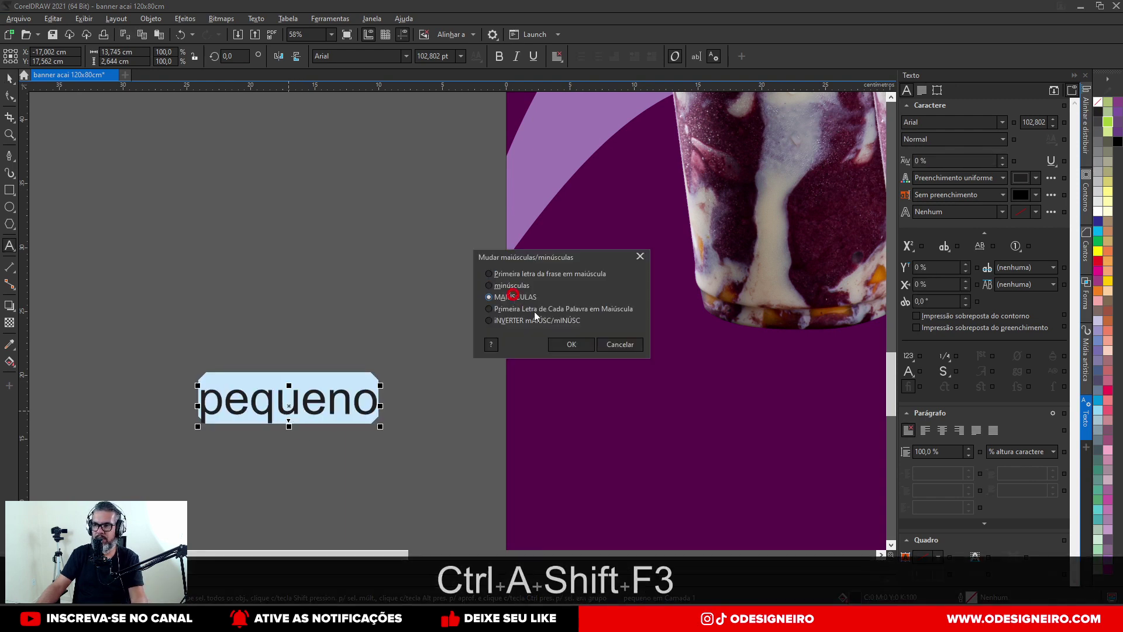
{"action": "left_click", "coordinate": [565, 342]}
{"action": "left_click", "coordinate": [13, 79]}
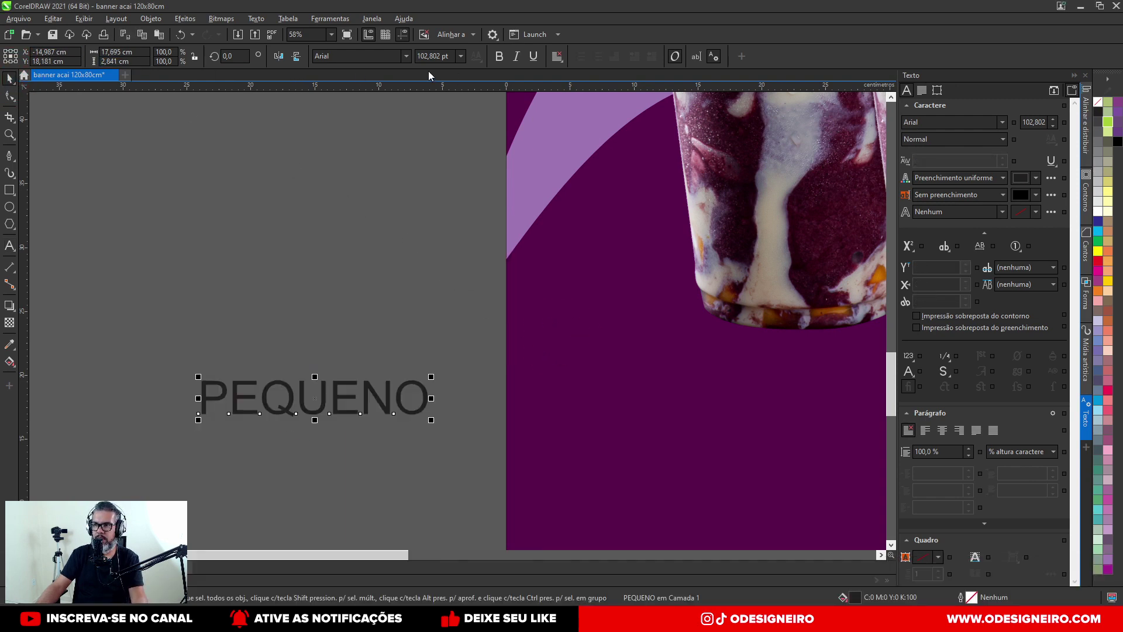
Step: Set the "PEQUENO" text to the Asap Condensed Bold font and reposition it beside the banner
{"action": "left_click", "coordinate": [405, 56]}
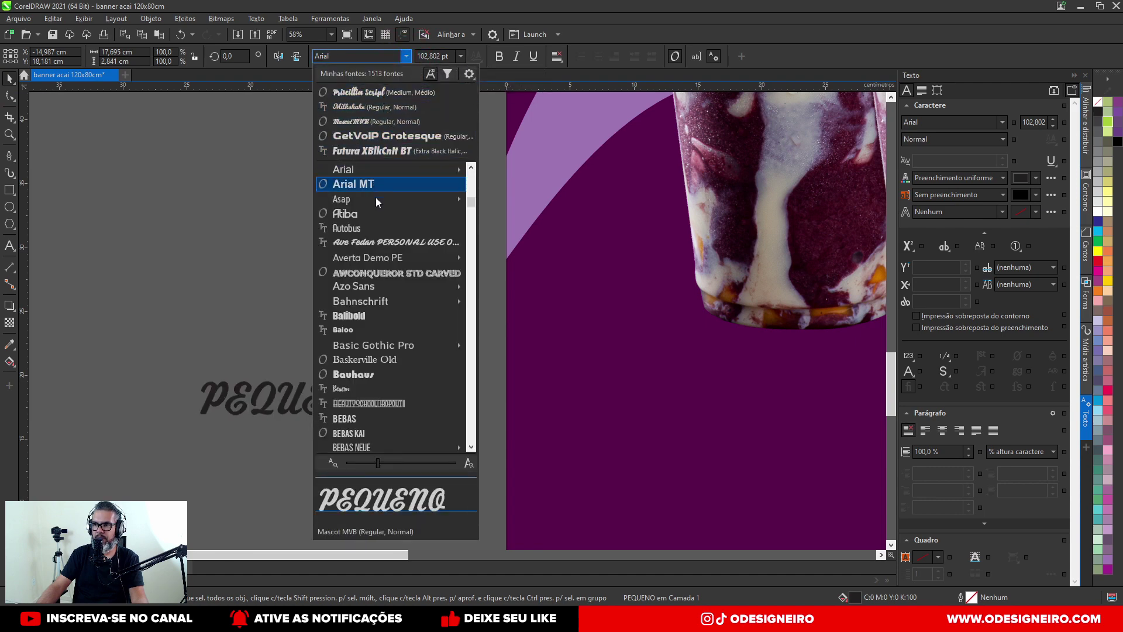
{"action": "mouse_move", "coordinate": [375, 202]}
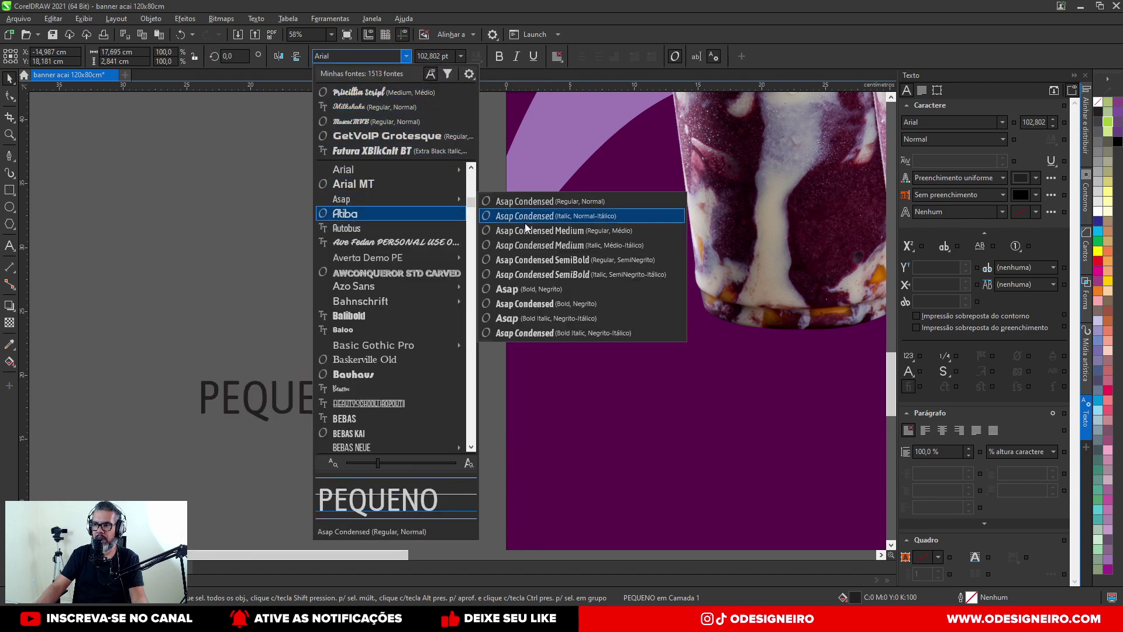
{"action": "left_click", "coordinate": [532, 314]}
{"action": "left_click_drag", "start_coordinate": [301, 396], "coordinate": [250, 357]}
Step: Duplicate the "PEQUENO" text directly below the original and change the copy to "5,00"
{"action": "left_click_drag", "start_coordinate": [248, 286], "coordinate": [242, 349]}
{"action": "double_click", "coordinate": [242, 349]}
{"action": "key", "text": "ctrl+a"}
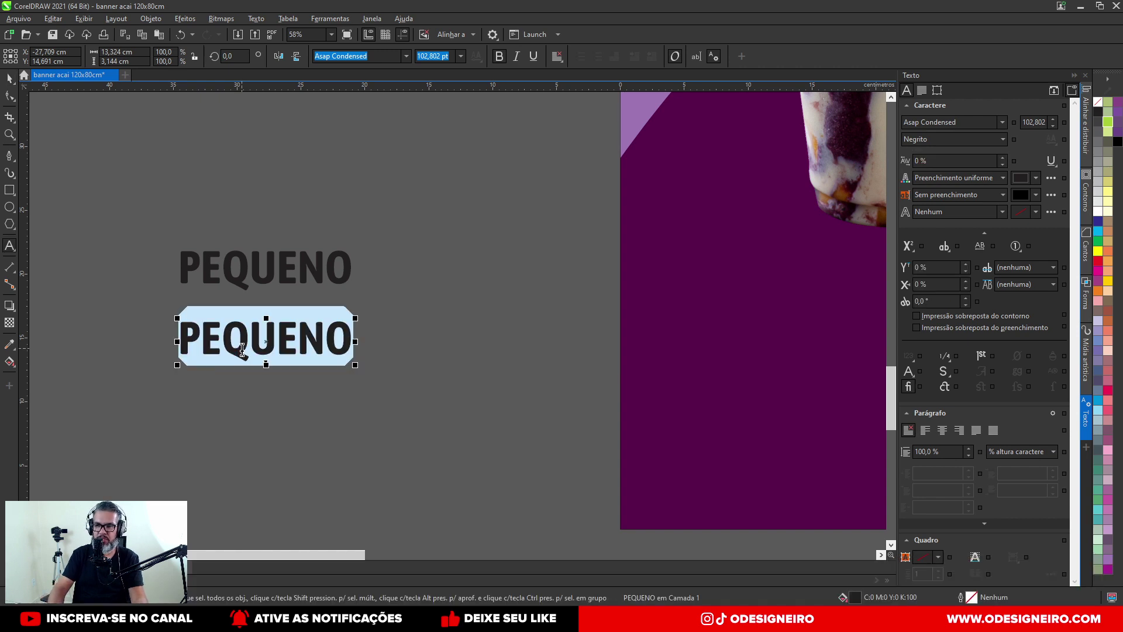
{"action": "type", "text": "5,00"}
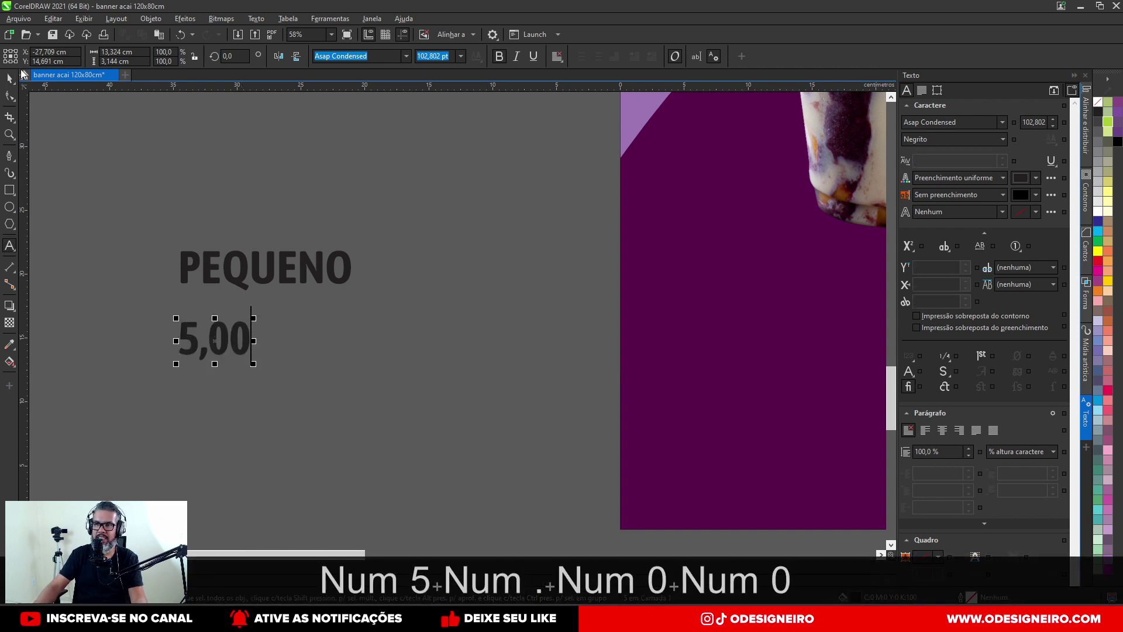
Step: Enlarge the "5,00" price to about 287.2 pt and position it beneath "PEQUENO"
{"action": "left_click", "coordinate": [9, 77]}
{"action": "left_click_drag", "start_coordinate": [255, 365], "coordinate": [378, 438]}
{"action": "left_click_drag", "start_coordinate": [294, 350], "coordinate": [296, 340]}
{"action": "double_click", "coordinate": [296, 341]}
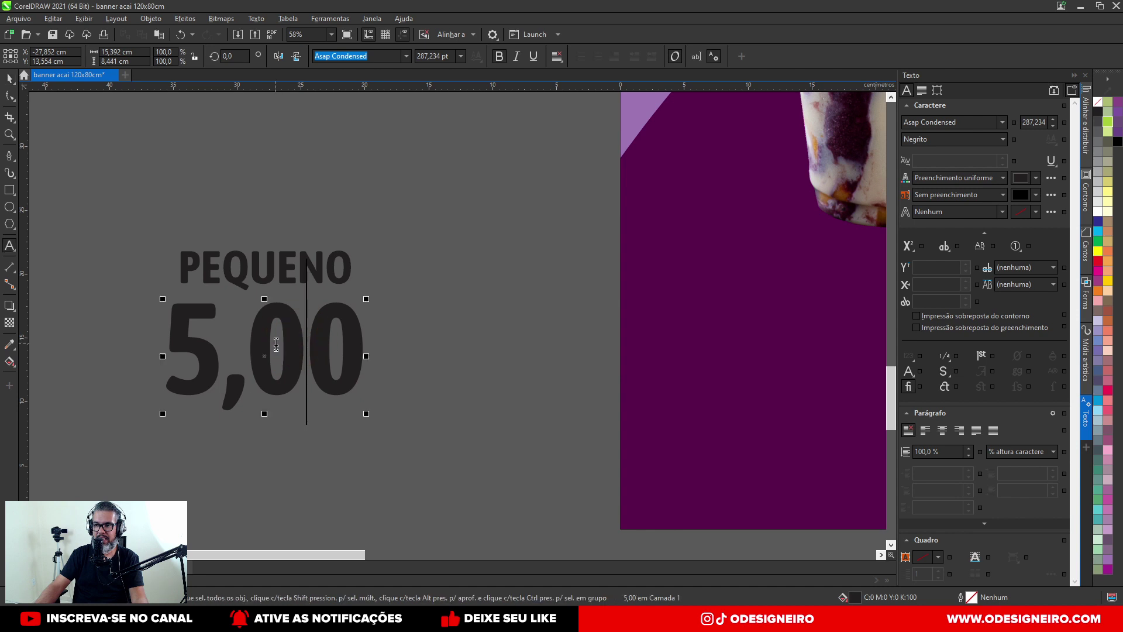
Step: Duplicate the "PEQUENO" and "5,00" text pair to the right, level with the original pair
{"action": "left_click_drag", "start_coordinate": [150, 234], "coordinate": [437, 489]}
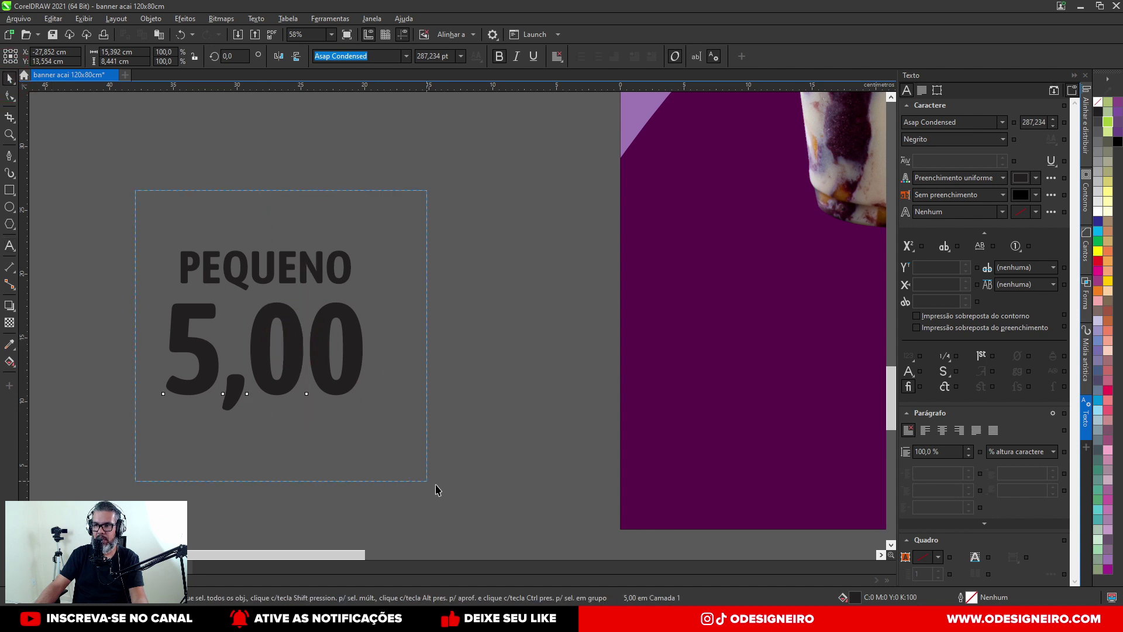
{"action": "scroll", "coordinate": [383, 339], "scroll_direction": "down", "scroll_amount": 2}
{"action": "left_click_drag", "start_coordinate": [359, 331], "coordinate": [181, 372]}
{"action": "left_click_drag", "start_coordinate": [180, 372], "coordinate": [282, 460]}
{"action": "scroll", "coordinate": [228, 297], "scroll_direction": "down", "scroll_amount": 1}
{"action": "left_click_drag", "start_coordinate": [284, 462], "coordinate": [445, 484]}
Step: Change the duplicated pair's label to "MÉDIO" and its price to "8,00"
{"action": "double_click", "coordinate": [418, 427]}
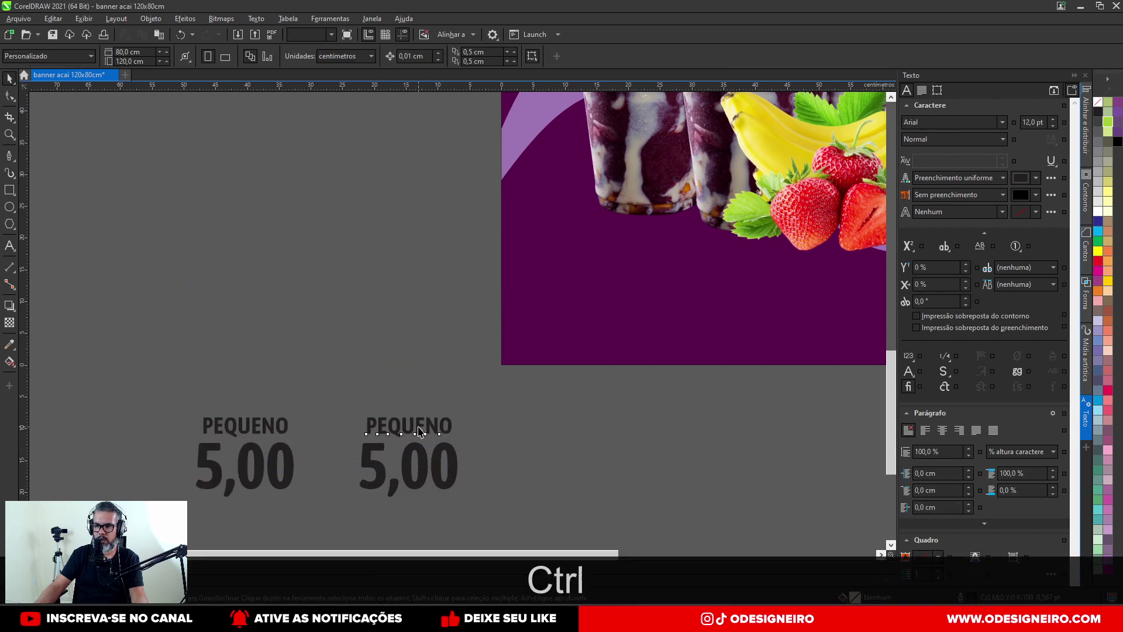
{"action": "key", "text": "ctrl+a"}
{"action": "type", "text": "édio"}
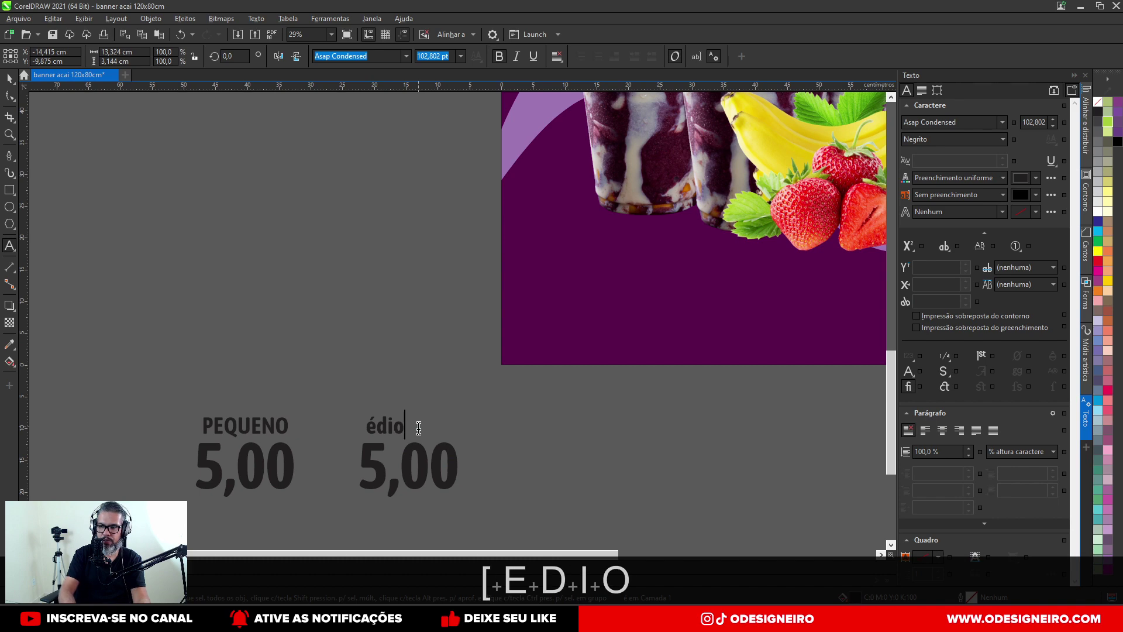
{"action": "key", "text": "ctrl+a"}
{"action": "type", "text": "mé"}
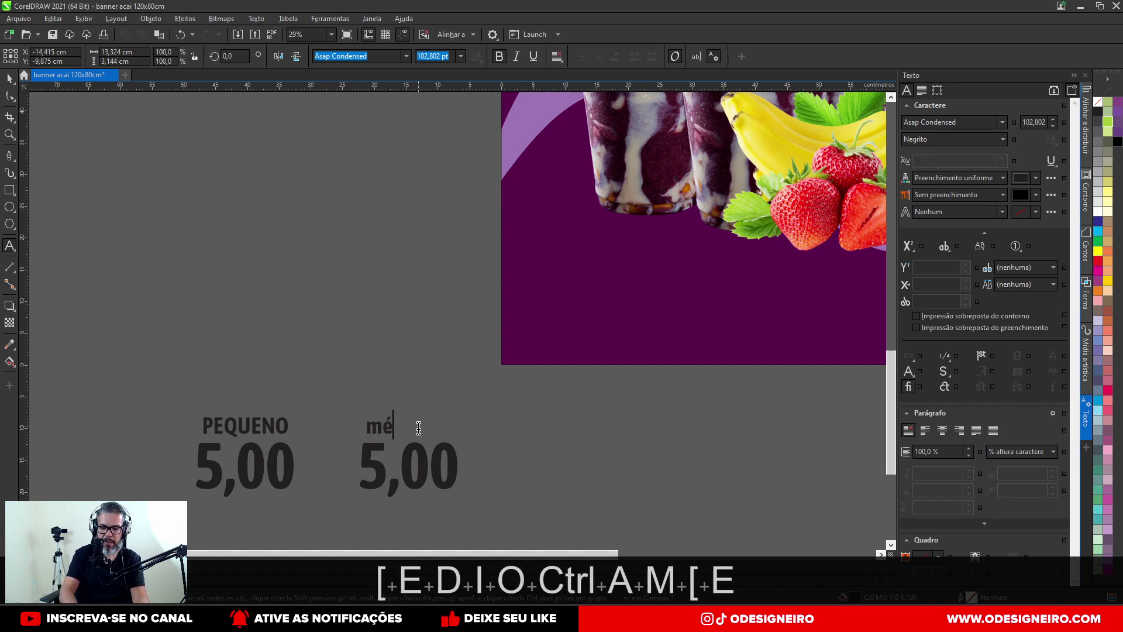
{"action": "key", "text": "BackSpace"}
{"action": "key", "text": "BackSpace"}
{"action": "key", "text": "BackSpace"}
{"action": "key", "text": "Caps_Lock"}
{"action": "type", "text": "MÉDIO"}
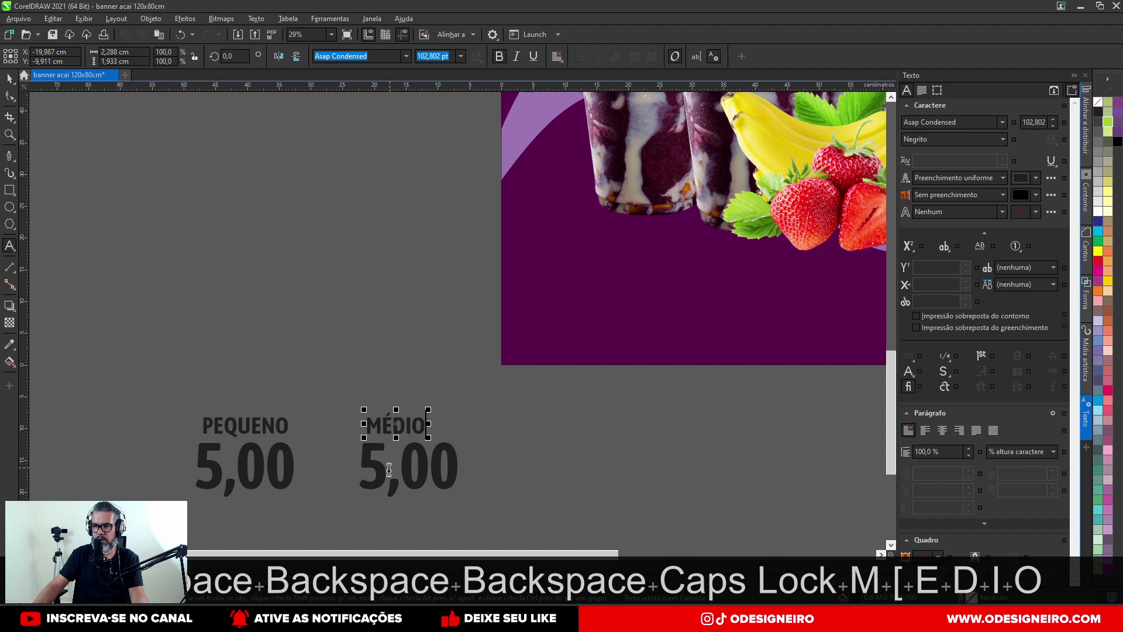
{"action": "left_click_drag", "start_coordinate": [389, 469], "coordinate": [343, 458]}
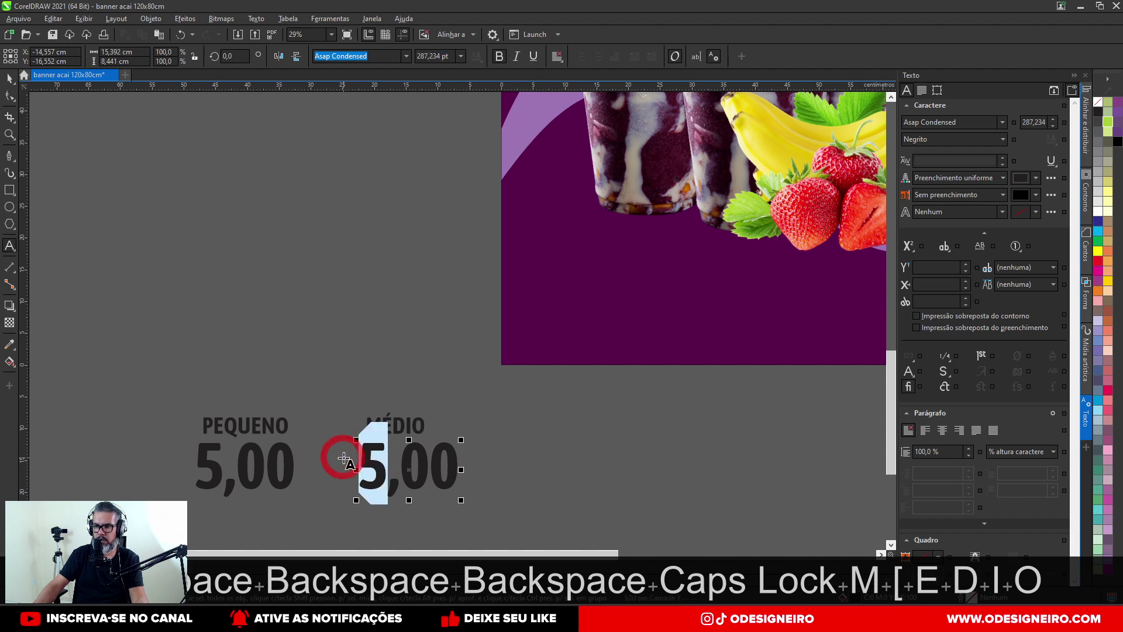
{"action": "type", "text": "8"}
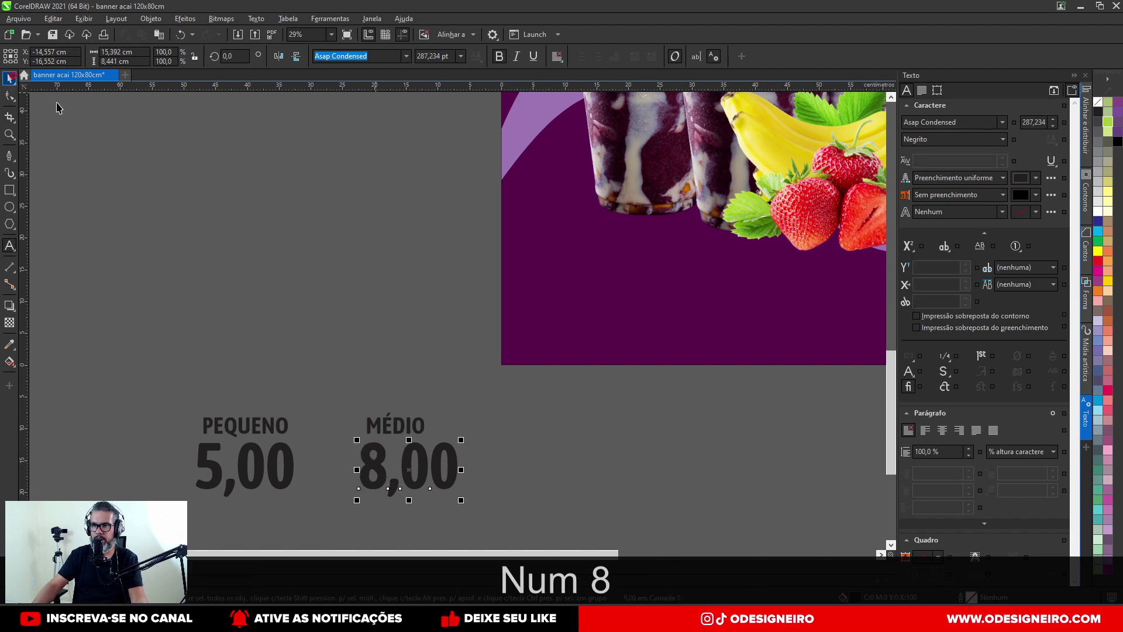
Step: Centre the "MÉDIO" label with "8,00" and the "PEQUENO" label with "5,00" along their vertical axes
{"action": "left_click_drag", "start_coordinate": [507, 391], "coordinate": [311, 509]}
{"action": "key", "text": "c"}
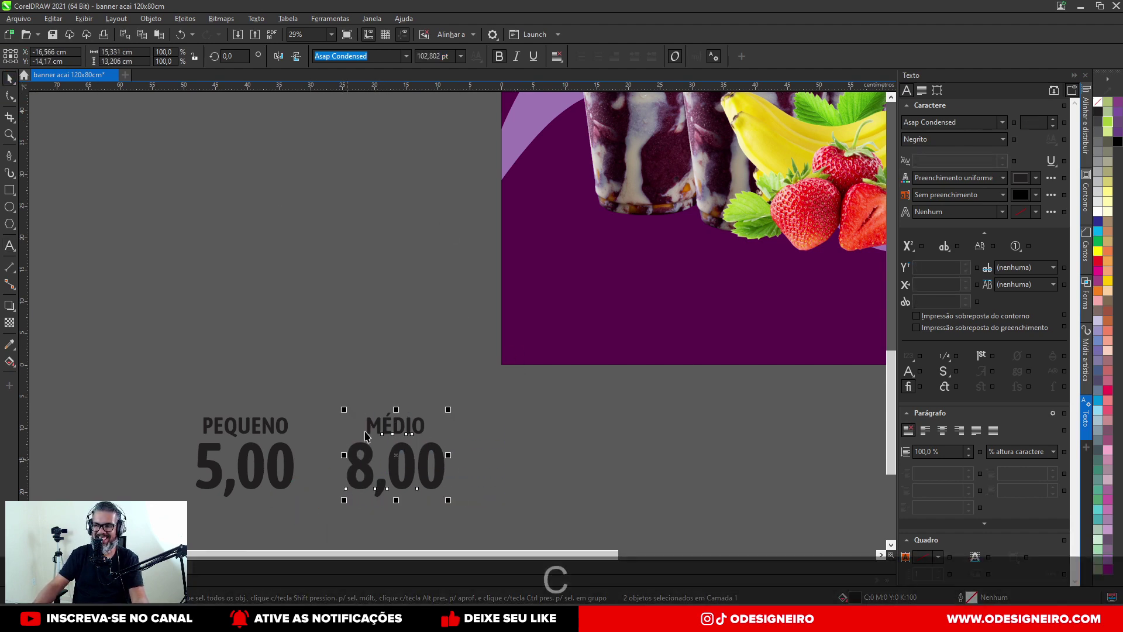
{"action": "left_click", "coordinate": [414, 379]}
{"action": "left_click_drag", "start_coordinate": [168, 311], "coordinate": [40, 452]}
{"action": "left_click_drag", "start_coordinate": [181, 386], "coordinate": [78, 447]}
{"action": "key", "text": "c"}
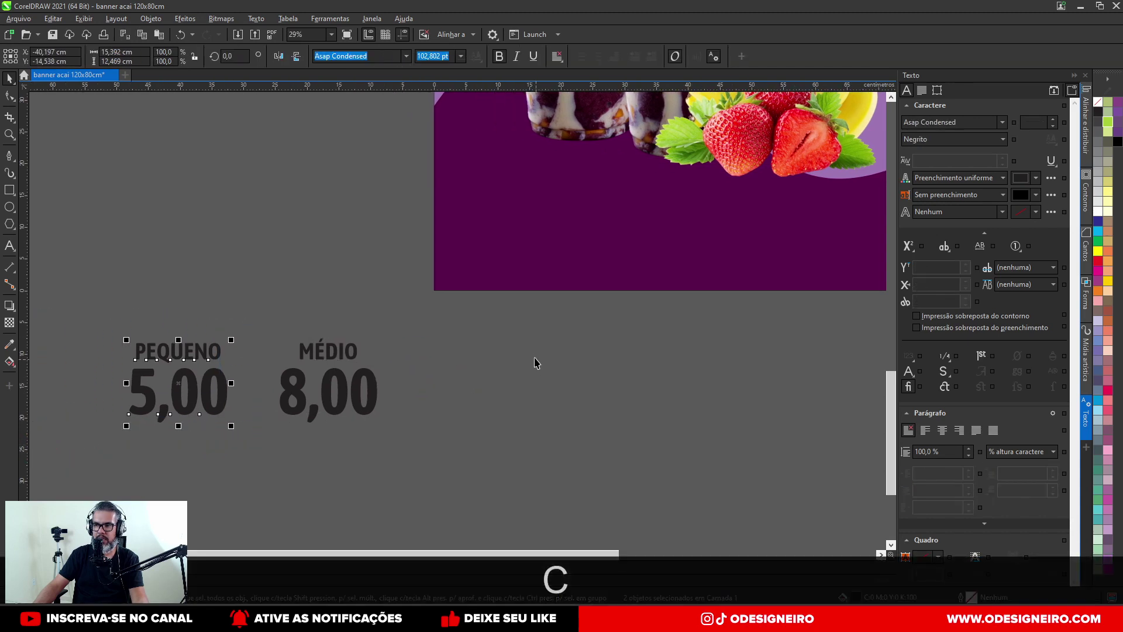
Step: Duplicate the "MÉDIO" pair to the right and change the copy to "GRANDE" and "10,00"
{"action": "left_click_drag", "start_coordinate": [475, 338], "coordinate": [444, 407]}
{"action": "left_click", "coordinate": [410, 316]}
{"action": "double_click", "coordinate": [507, 358]}
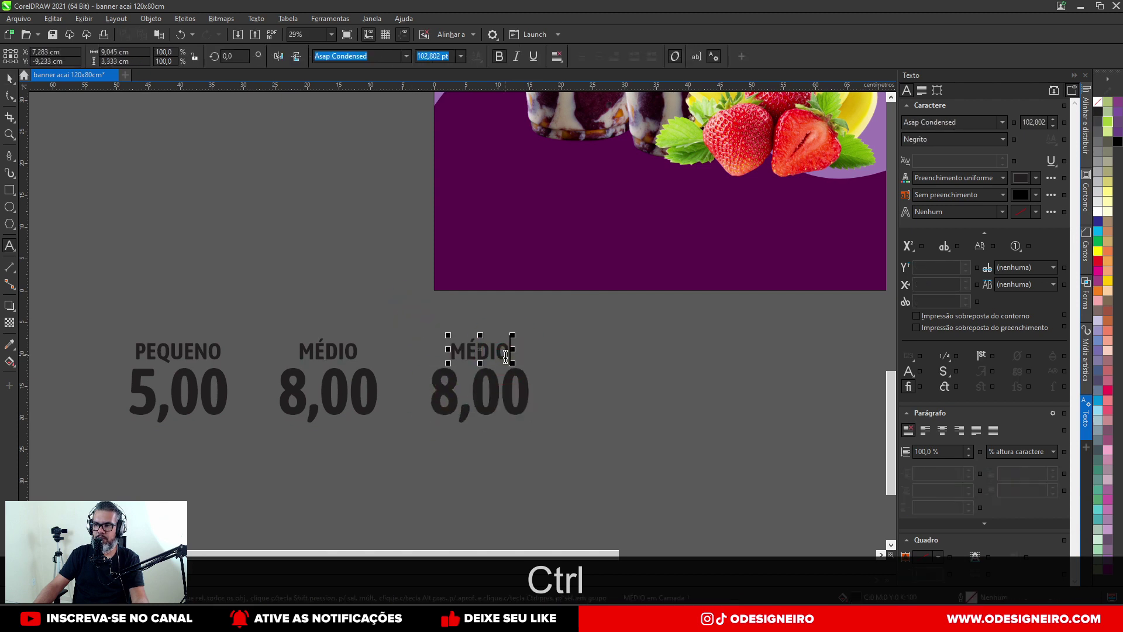
{"action": "key", "text": "ctrl+a"}
{"action": "type", "text": "GRANDE"}
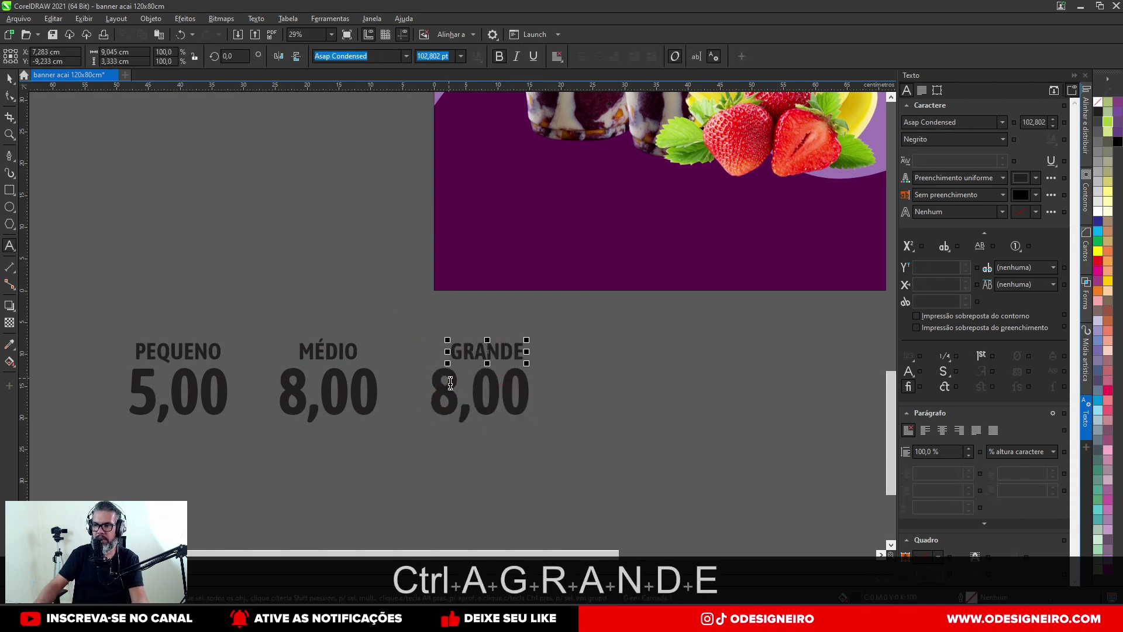
{"action": "left_click", "coordinate": [450, 383]}
{"action": "key", "text": "shift+Left"}
{"action": "type", "text": "10"}
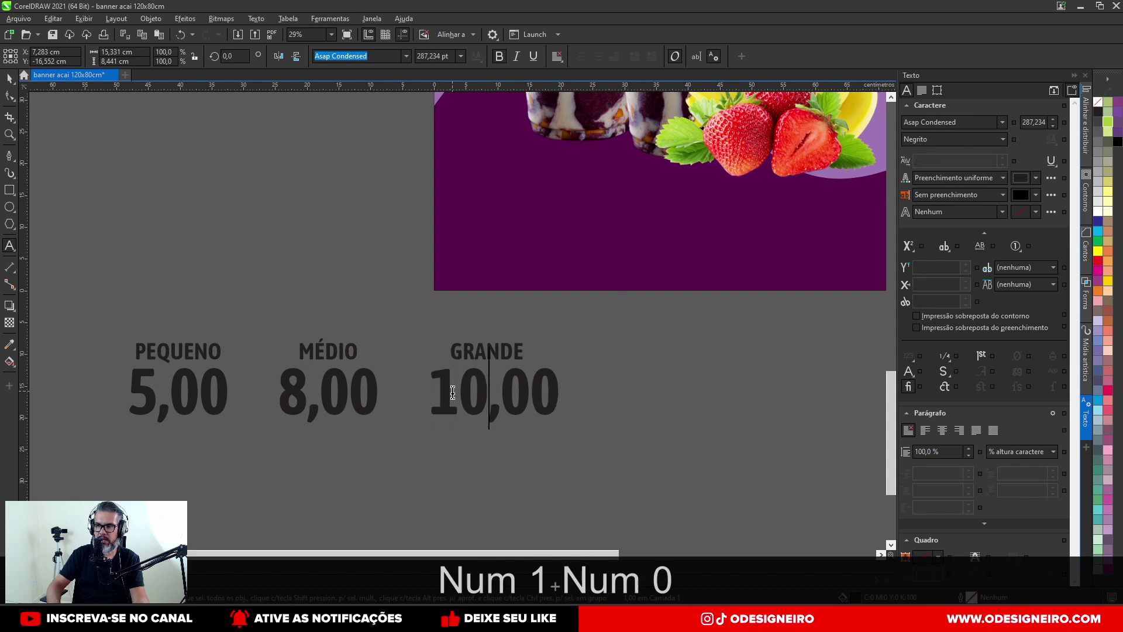
Step: Centre the "GRANDE" label and the "10,00" price on each other along their vertical axes
{"action": "key", "text": "Escape"}
{"action": "left_click_drag", "start_coordinate": [622, 328], "coordinate": [389, 446]}
{"action": "key", "text": "x"}
{"action": "key", "text": "c"}
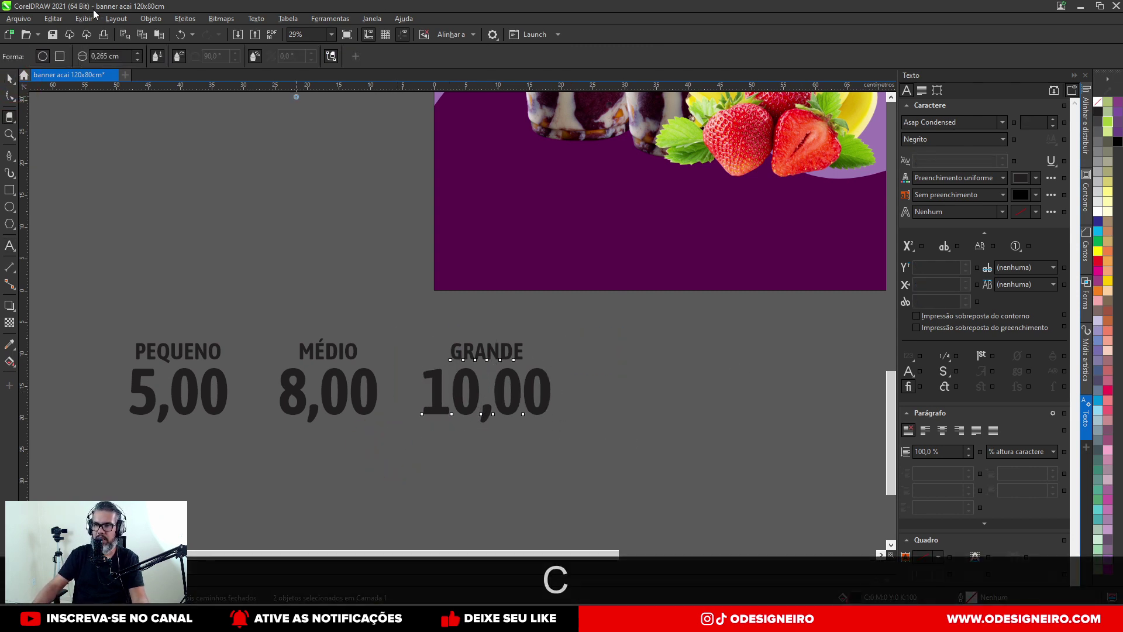
Step: Shift the "MÉDIO" and "GRANDE" pairs to the right to leave wider gaps between the three price blocks
{"action": "left_click", "coordinate": [8, 81]}
{"action": "left_click_drag", "start_coordinate": [650, 326], "coordinate": [259, 450]}
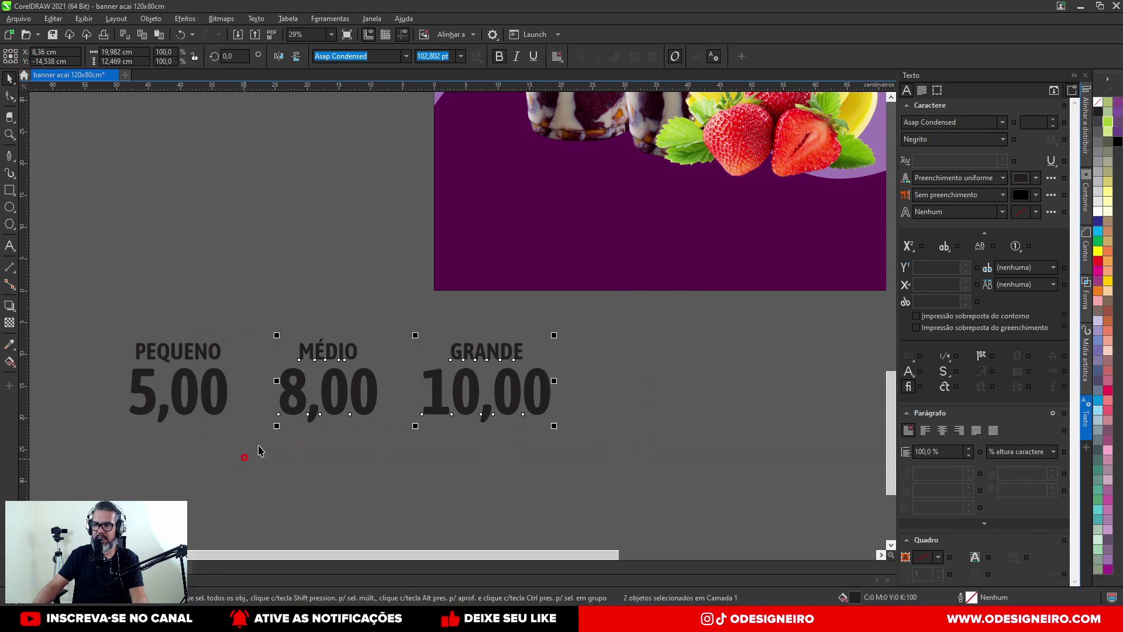
{"action": "left_click_drag", "start_coordinate": [304, 403], "coordinate": [326, 403]}
{"action": "left_click_drag", "start_coordinate": [623, 465], "coordinate": [433, 325]}
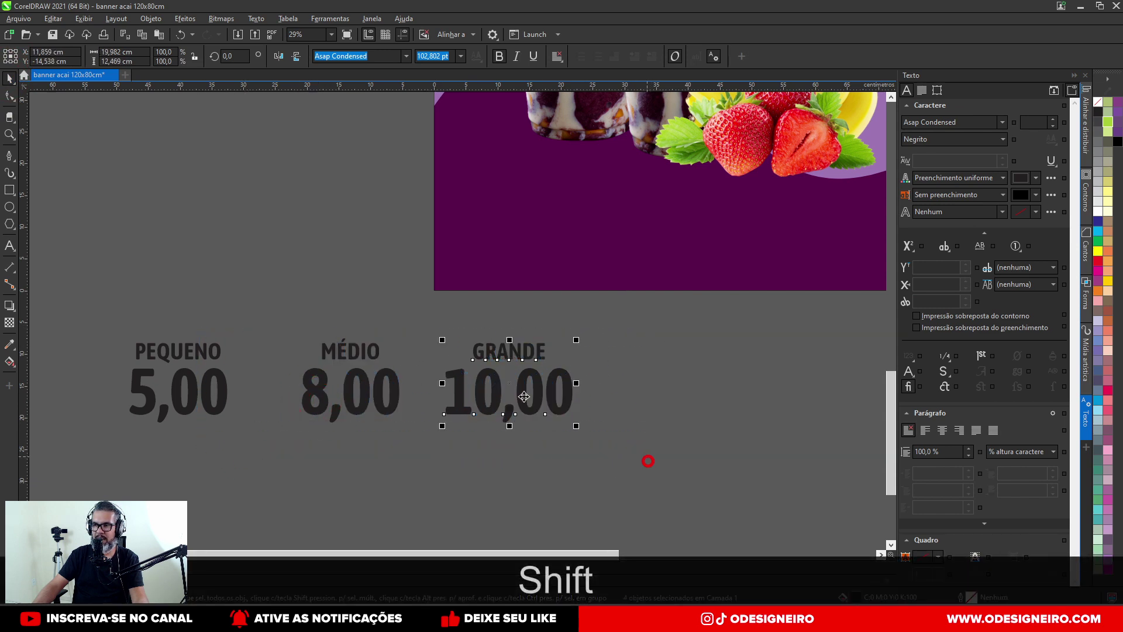
{"action": "left_click_drag", "start_coordinate": [520, 381], "coordinate": [549, 385]}
{"action": "left_click_drag", "start_coordinate": [347, 351], "coordinate": [408, 346]}
Step: Draw a vertical bar about 0.5 × 15.2 cm between "PEQUENO" and "MÉDIO", filled yellow with no outline
{"action": "scroll", "coordinate": [321, 365], "scroll_direction": "up", "scroll_amount": 1}
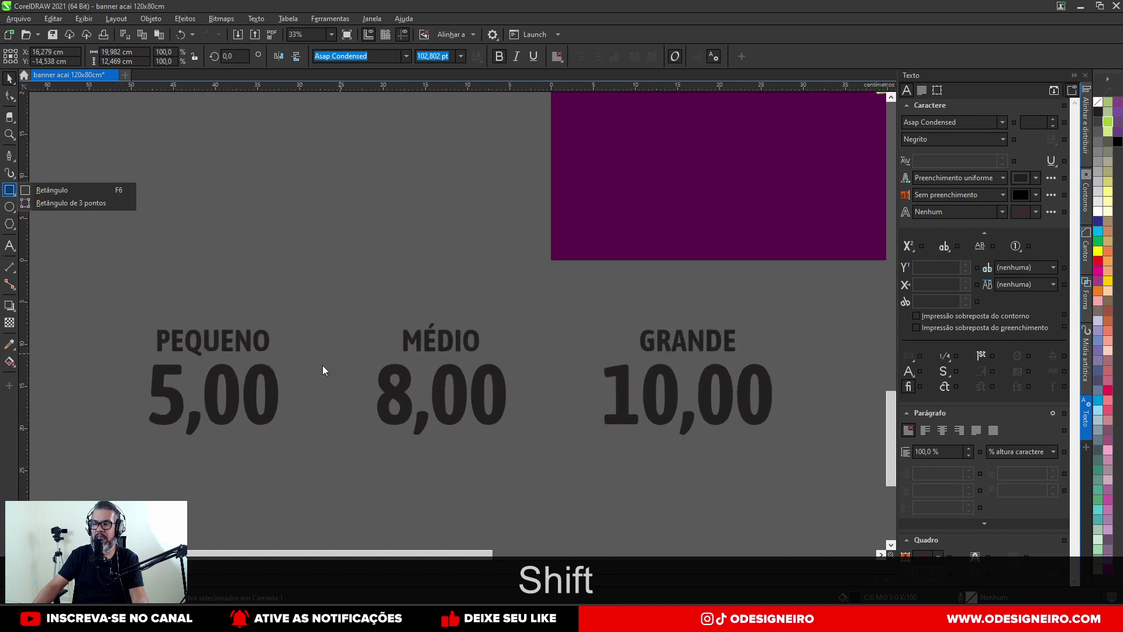
{"action": "left_click", "coordinate": [320, 321]}
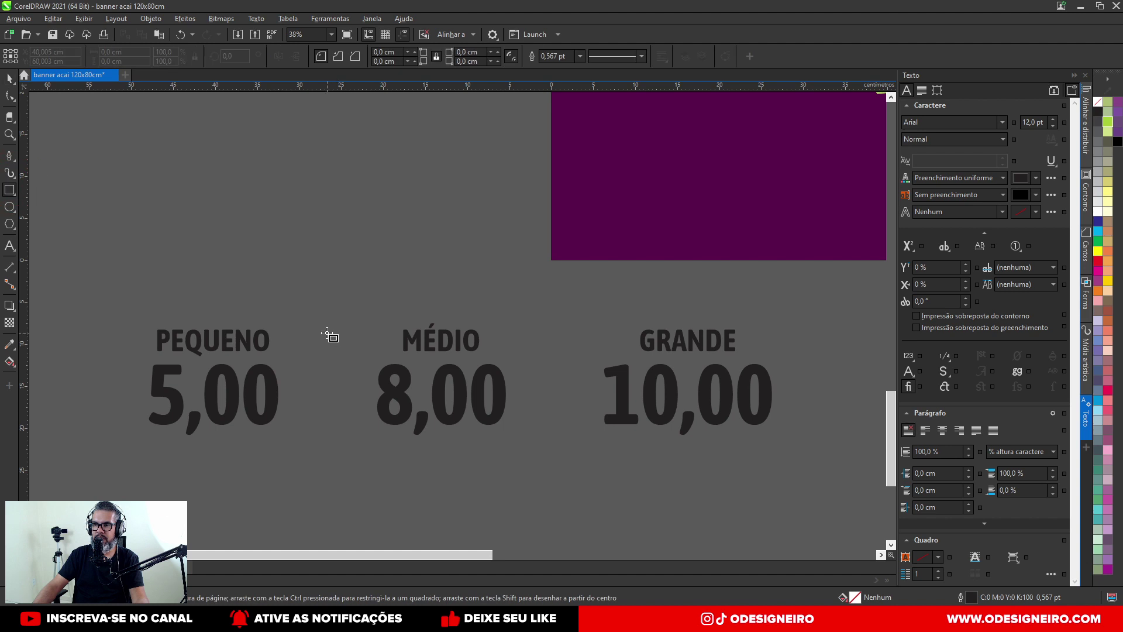
{"action": "left_click_drag", "start_coordinate": [316, 316], "coordinate": [320, 446]}
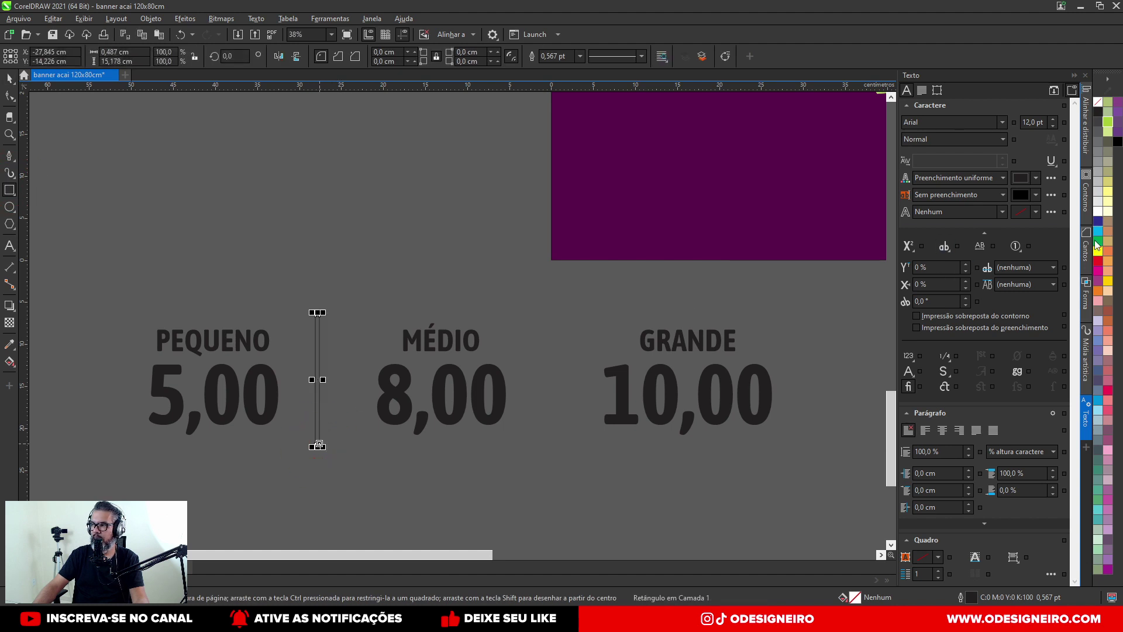
{"action": "left_click", "coordinate": [1097, 253]}
{"action": "right_click", "coordinate": [1098, 101]}
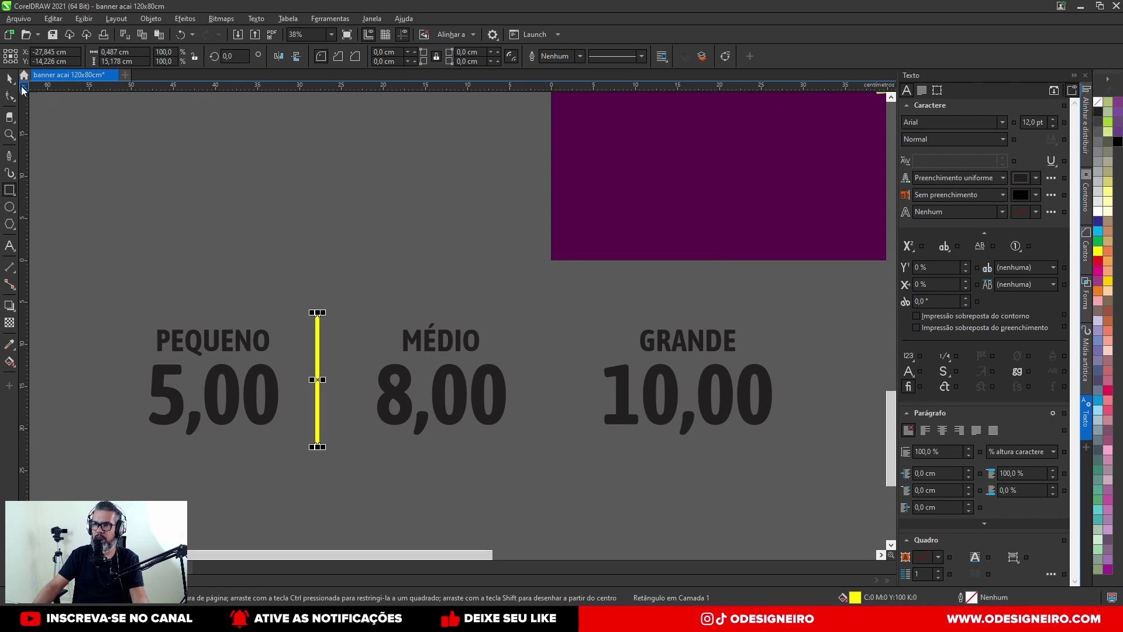
Step: Place a copy of the yellow divider bar between the "MÉDIO" and "GRANDE" blocks, level with the first
{"action": "left_click", "coordinate": [9, 78]}
{"action": "scroll", "coordinate": [324, 362], "scroll_direction": "up", "scroll_amount": 1}
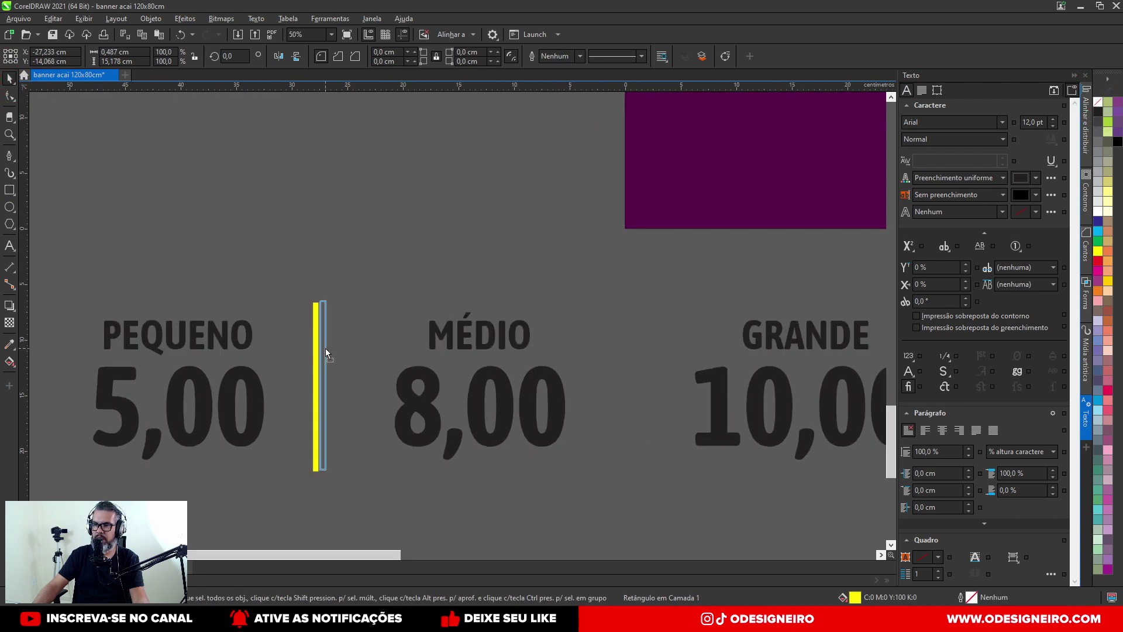
{"action": "left_click_drag", "start_coordinate": [322, 345], "coordinate": [648, 338]}
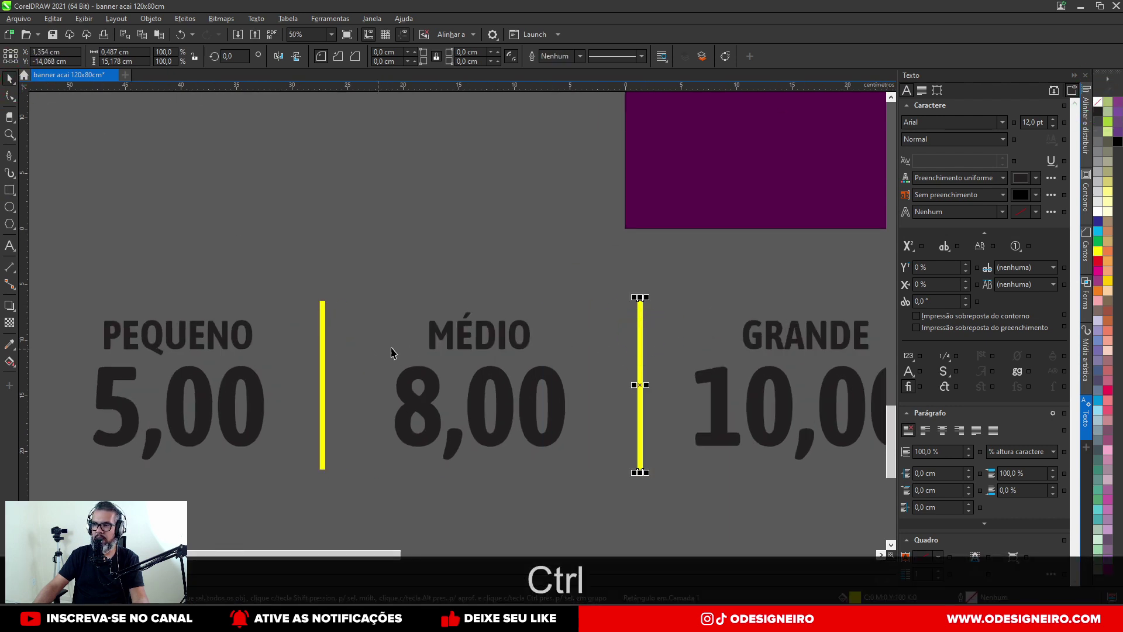
Step: Fill the "PEQUENO", "MÉDIO" and "GRANDE" labels with yellow
{"action": "left_click", "coordinate": [467, 343]}
{"action": "left_click", "coordinate": [191, 341], "text": "shift"}
{"action": "left_click", "coordinate": [825, 338], "text": "shift"}
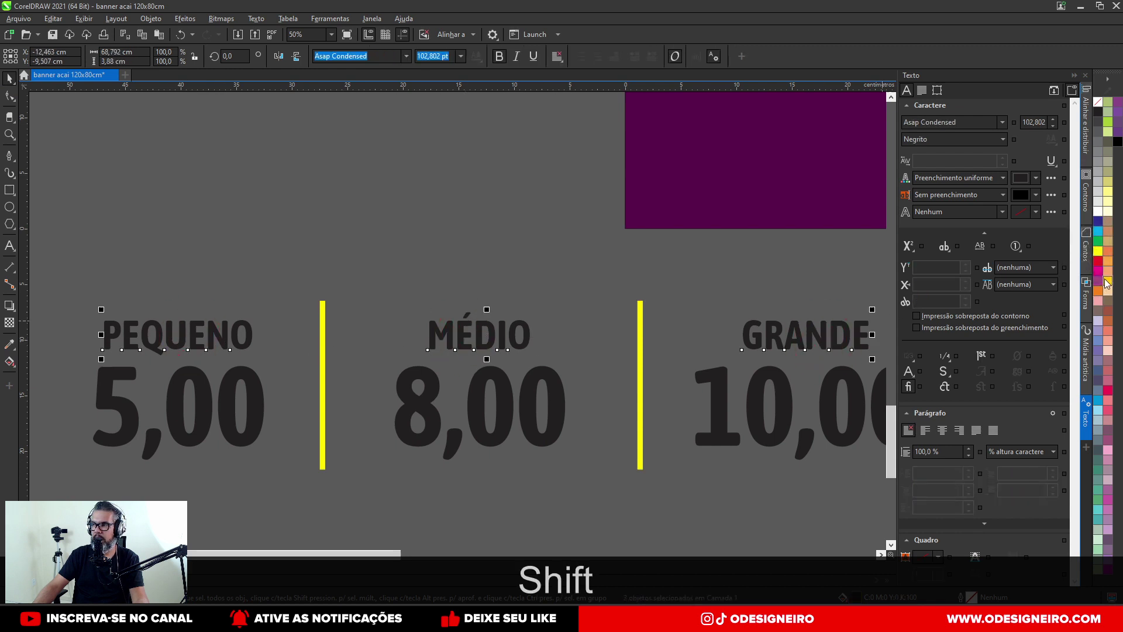
{"action": "left_click", "coordinate": [1099, 251]}
Step: Fill the prices "5,00", "8,00" and "10,00" with white
{"action": "left_click", "coordinate": [782, 445]}
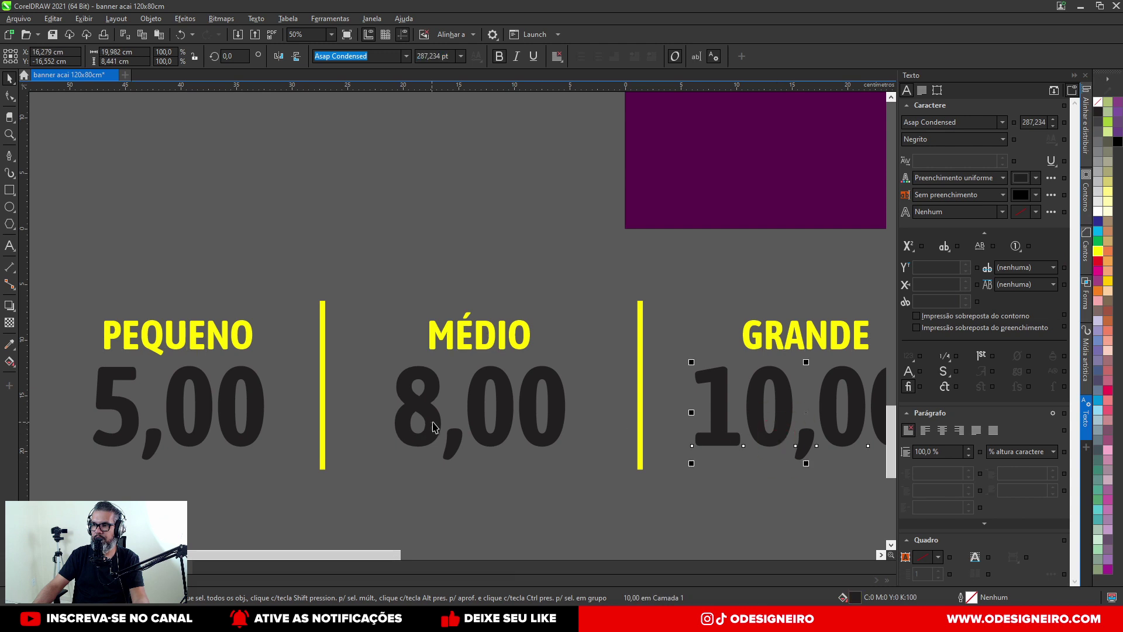
{"action": "left_click", "coordinate": [482, 435], "text": "shift"}
{"action": "left_click", "coordinate": [253, 415], "text": "shift"}
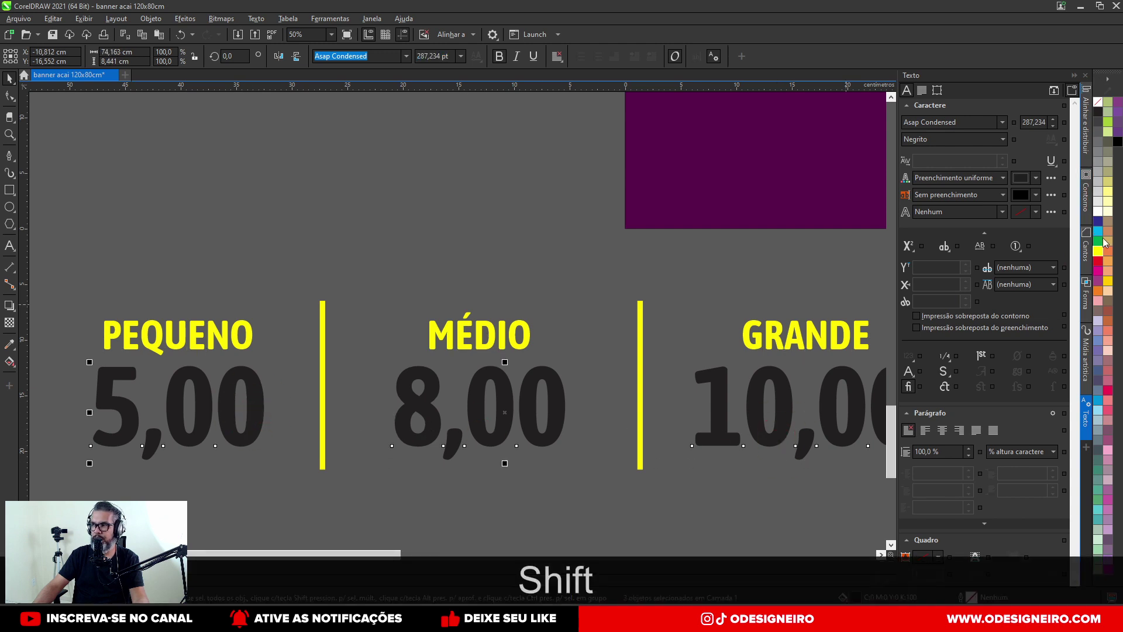
{"action": "left_click", "coordinate": [1100, 212]}
{"action": "left_click", "coordinate": [524, 211]}
Step: Move the whole price row onto the banner below the cups and scale it to about 59.5 cm wide
{"action": "scroll", "coordinate": [111, 321], "scroll_direction": "down", "scroll_amount": 5}
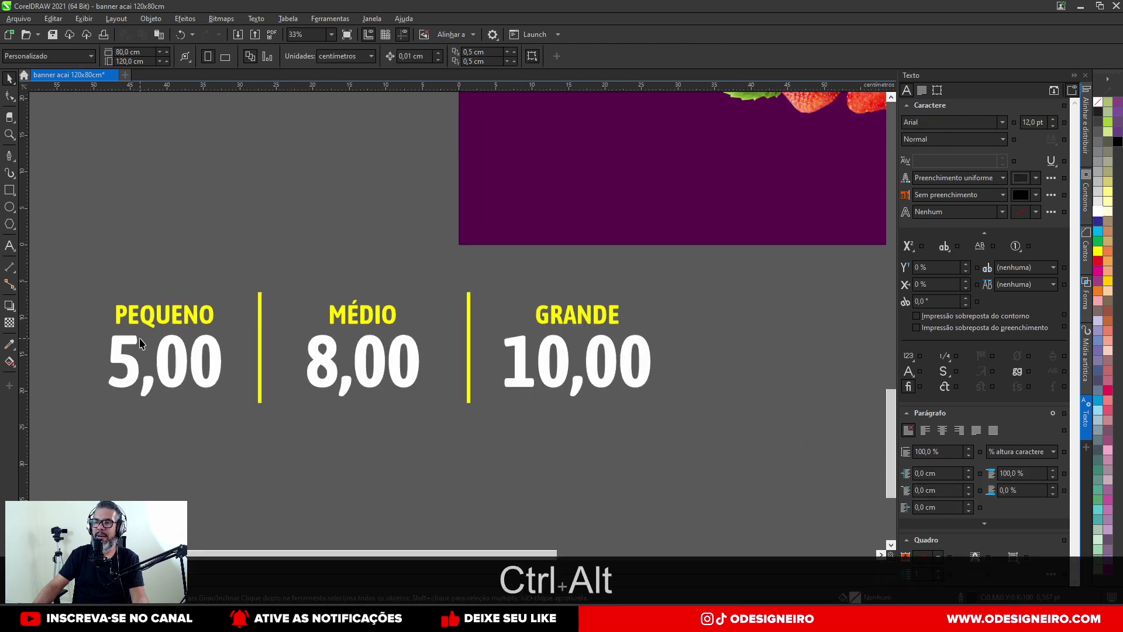
{"action": "left_click_drag", "start_coordinate": [111, 321], "coordinate": [524, 419]}
{"action": "scroll", "coordinate": [335, 481], "scroll_direction": "up", "scroll_amount": 3}
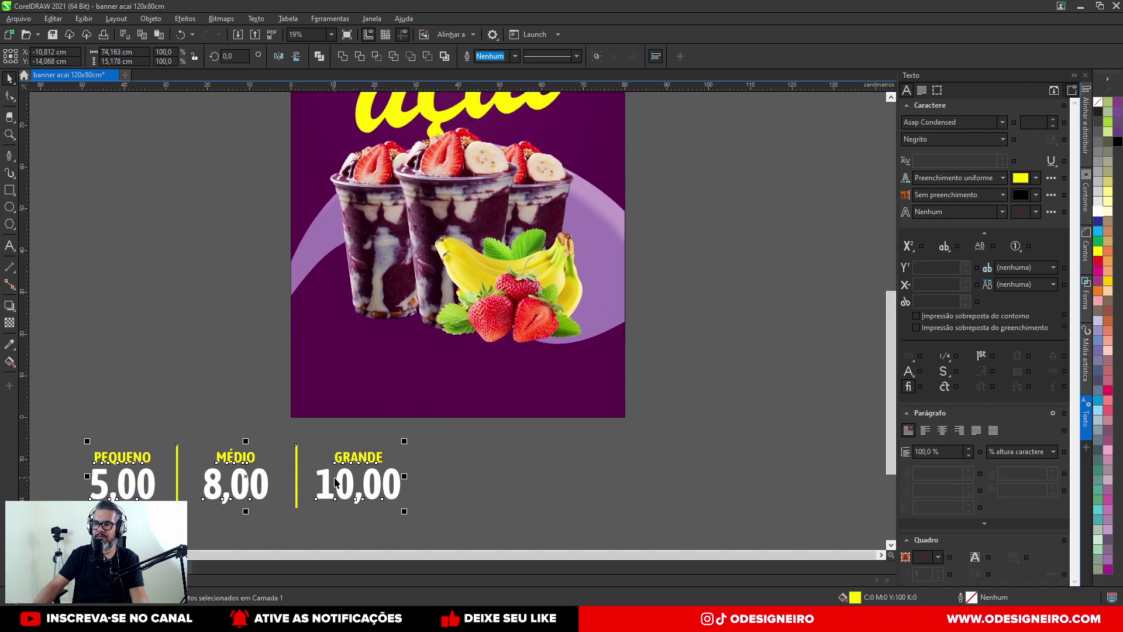
{"action": "left_click_drag", "start_coordinate": [337, 479], "coordinate": [556, 375]}
{"action": "left_click_drag", "start_coordinate": [624, 338], "coordinate": [562, 350]}
{"action": "scroll", "coordinate": [512, 387], "scroll_direction": "up", "scroll_amount": 1}
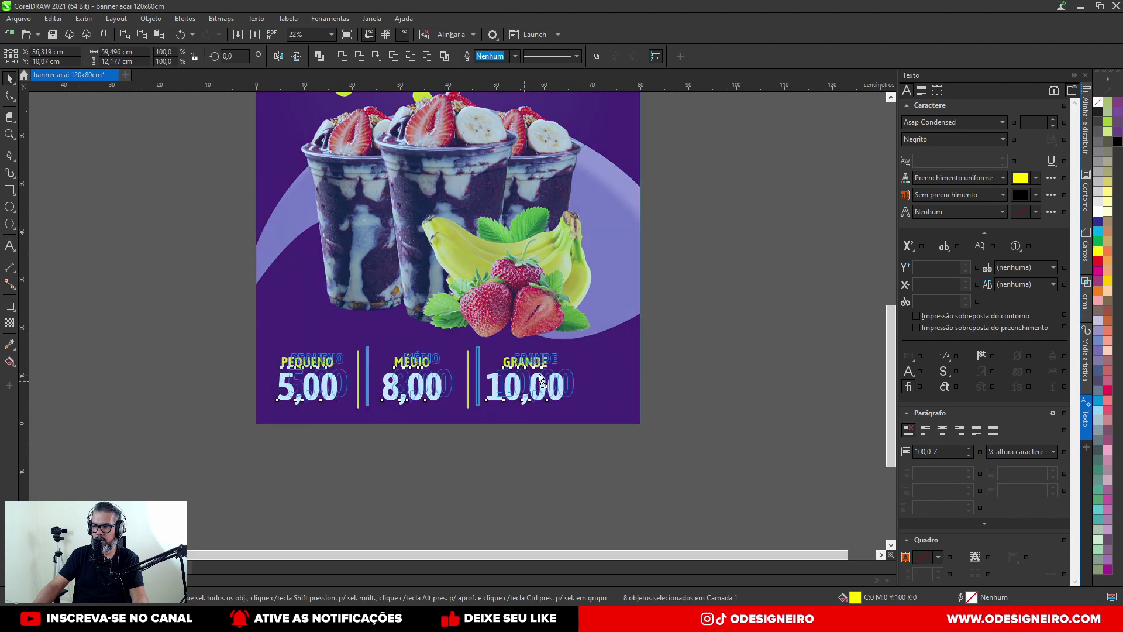
Step: Move the headline, cups, fruit and price row slightly up together, leaving the purple background in place
{"action": "scroll", "coordinate": [587, 280], "scroll_direction": "down", "scroll_amount": 2}
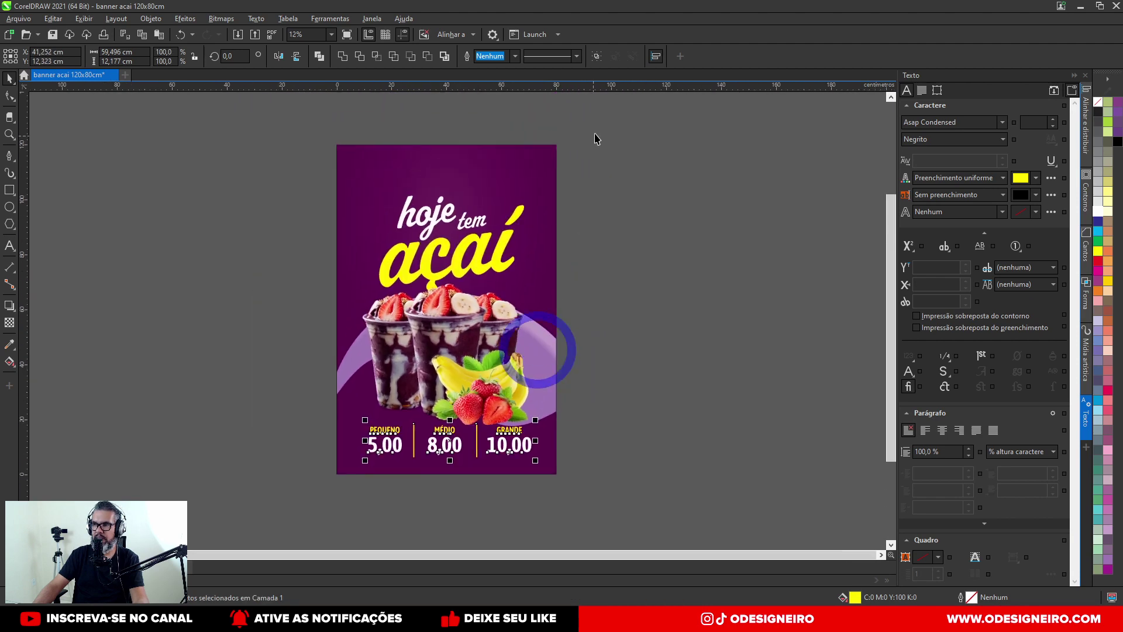
{"action": "left_click_drag", "start_coordinate": [602, 121], "coordinate": [281, 478]}
{"action": "left_click", "coordinate": [460, 152], "text": "shift"}
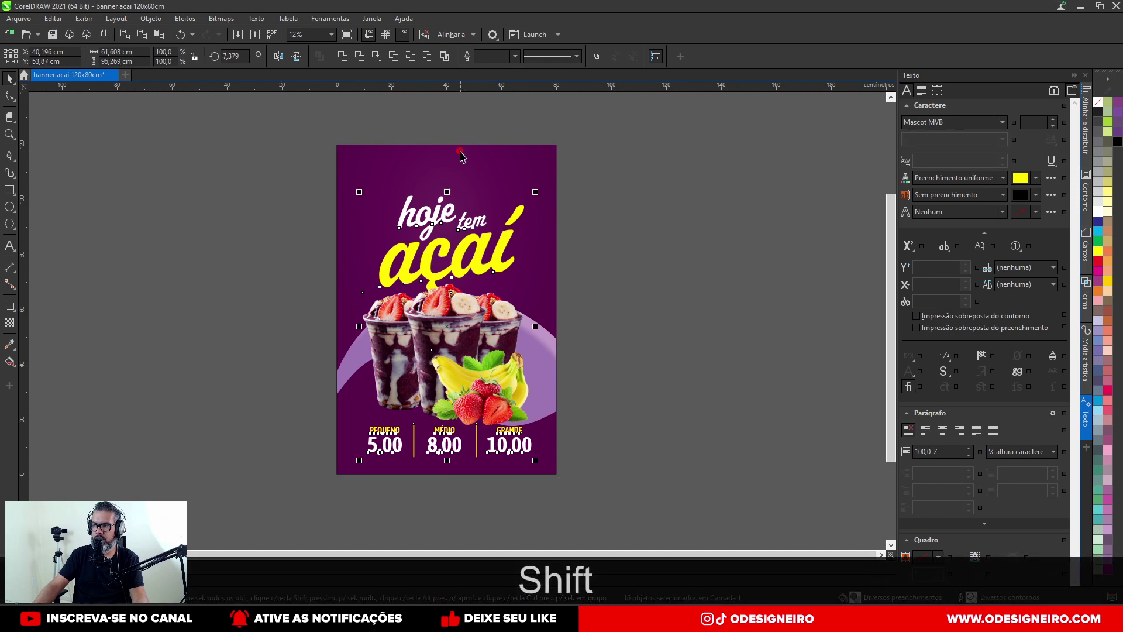
{"action": "left_click_drag", "start_coordinate": [476, 241], "coordinate": [475, 226]}
Step: Select only the price row with its dividers and shift it slightly down beneath the cups and fruit
{"action": "left_click_drag", "start_coordinate": [637, 521], "coordinate": [262, 400]}
{"action": "scroll", "coordinate": [455, 436], "scroll_direction": "up", "scroll_amount": 3}
{"action": "mouse_move", "coordinate": [458, 420]}
{"action": "left_mouse_down"}
{"action": "mouse_move", "coordinate": [462, 444]}
{"action": "mouse_move", "coordinate": [463, 425]}
{"action": "left_mouse_up"}
{"action": "scroll", "coordinate": [527, 380], "scroll_direction": "down", "scroll_amount": 3}
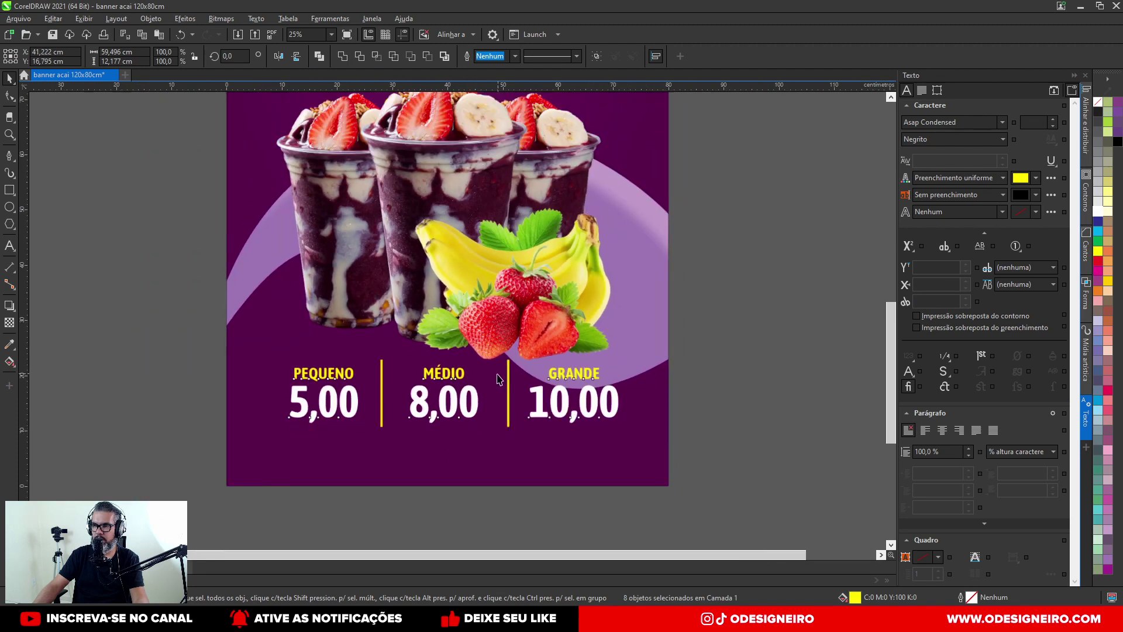
Step: Group the price row with its dividers and centre it horizontally on the banner background
{"action": "key", "text": "ctrl+g"}
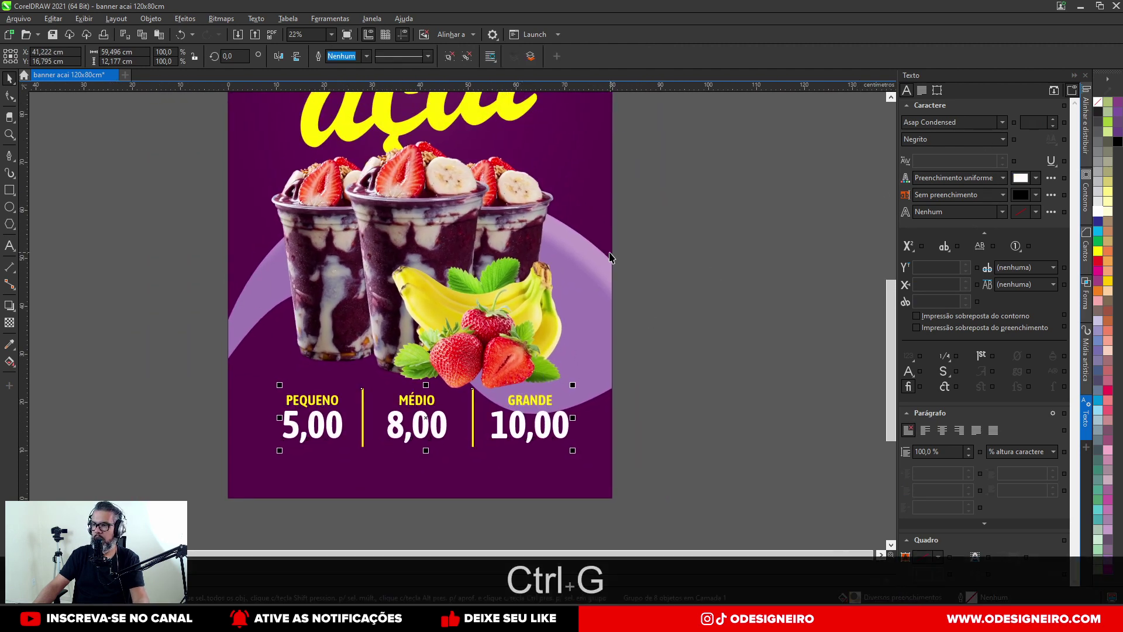
{"action": "left_click", "coordinate": [609, 258], "text": "shift"}
{"action": "key", "text": "shift+c"}
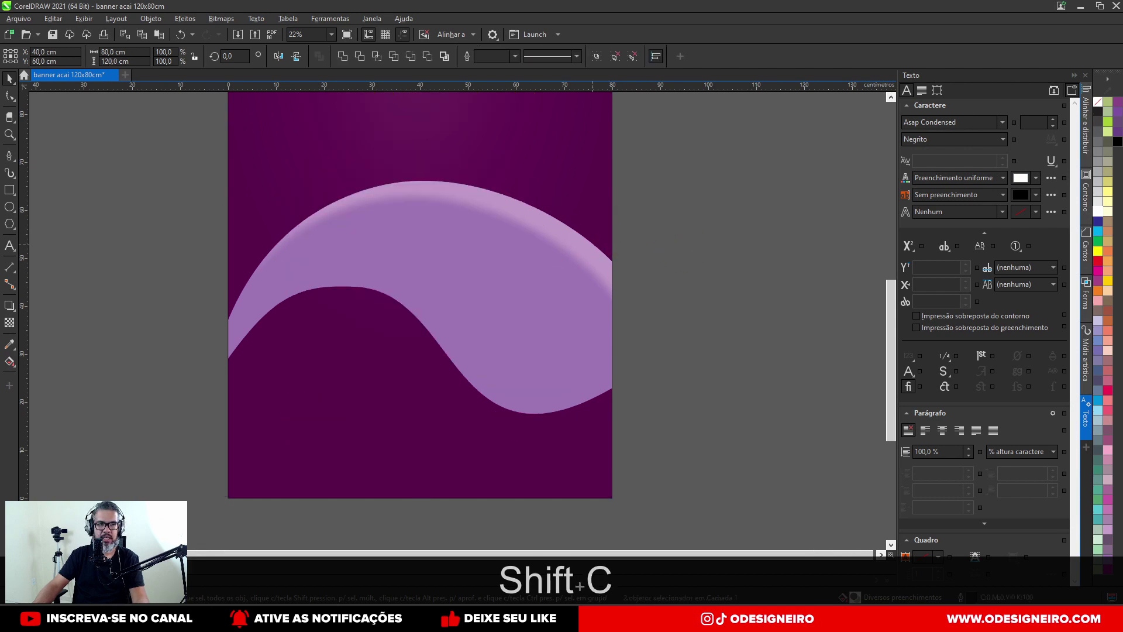
{"action": "key", "text": "Escape"}
Step: Edit the background's PowerClip contents and move the large purple curve up until its centre is at about Y 50.1 cm
{"action": "left_click_drag", "start_coordinate": [479, 316], "coordinate": [483, 391]}
{"action": "left_click", "coordinate": [455, 313]}
{"action": "left_click", "coordinate": [585, 409]}
{"action": "double_click", "coordinate": [593, 388]}
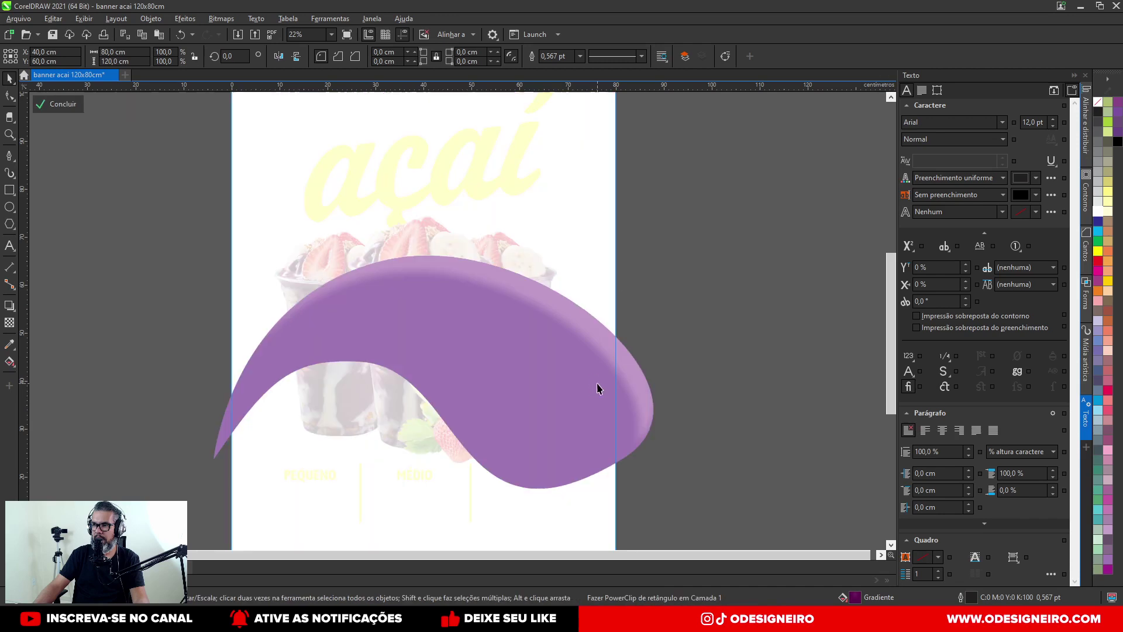
{"action": "left_click_drag", "start_coordinate": [554, 388], "coordinate": [556, 346]}
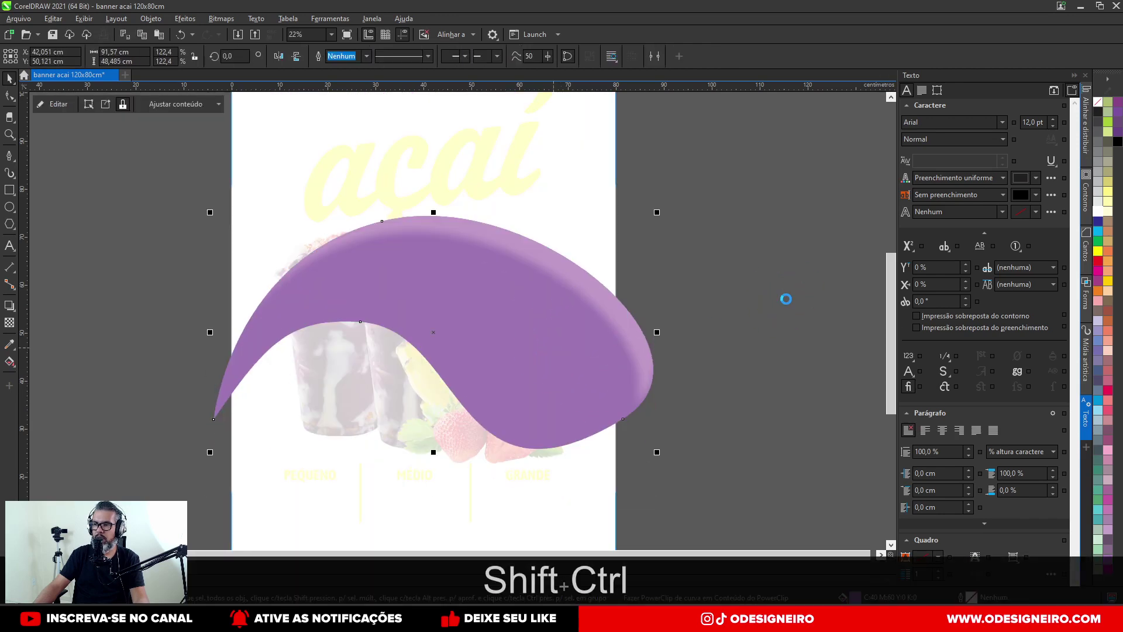
{"action": "left_click", "coordinate": [508, 475], "text": "ctrl"}
Step: Select the three cups and the fruit together and scale them down slightly about their centre
{"action": "left_click_drag", "start_coordinate": [504, 396], "coordinate": [513, 421]}
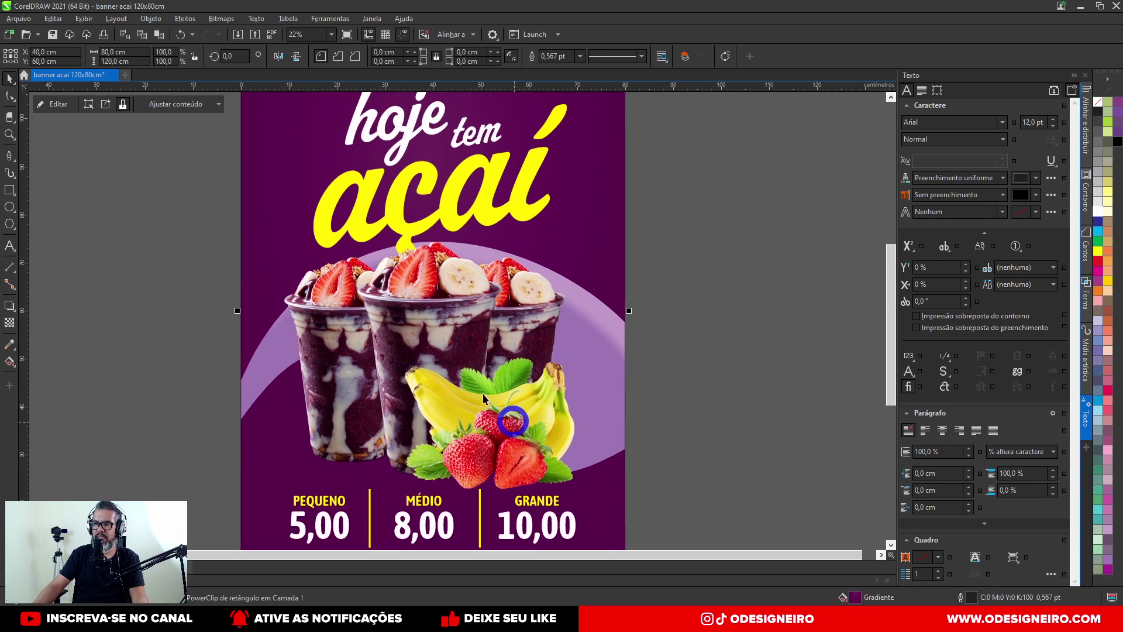
{"action": "left_click", "coordinate": [467, 353]}
{"action": "left_click", "coordinate": [490, 408]}
{"action": "left_click_drag", "start_coordinate": [706, 204], "coordinate": [197, 503]}
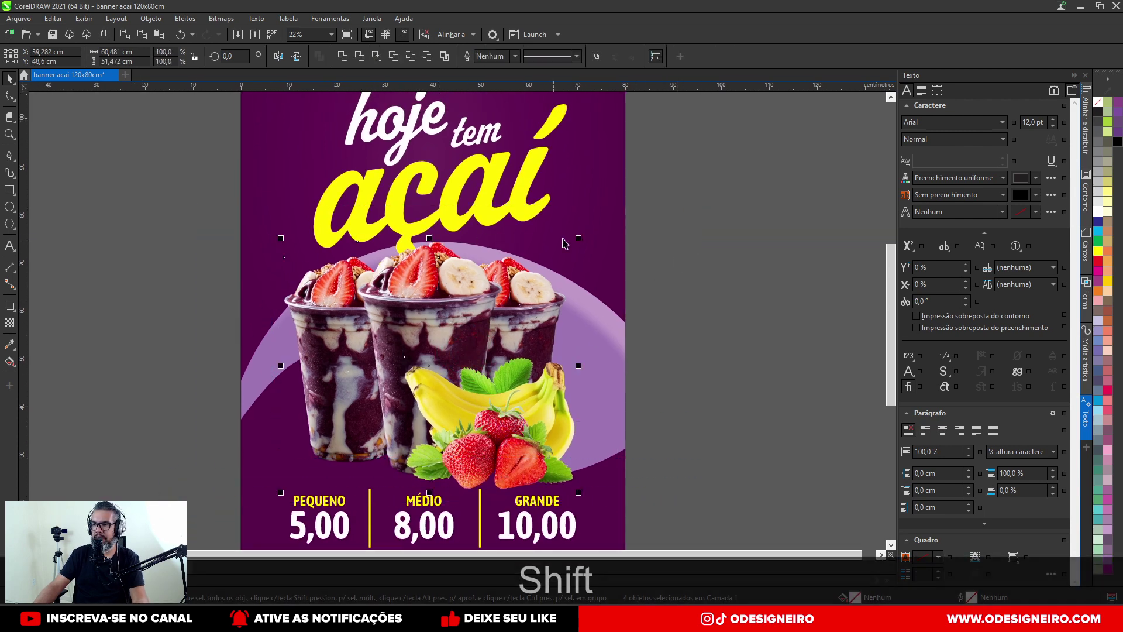
{"action": "left_click_drag", "start_coordinate": [579, 235], "coordinate": [575, 241]}
Step: Shift the whole headline slightly up, and lower the word "açaí" a little beneath "hoje tem"
{"action": "left_click_drag", "start_coordinate": [457, 348], "coordinate": [423, 428]}
{"action": "left_click_drag", "start_coordinate": [714, 152], "coordinate": [195, 387]}
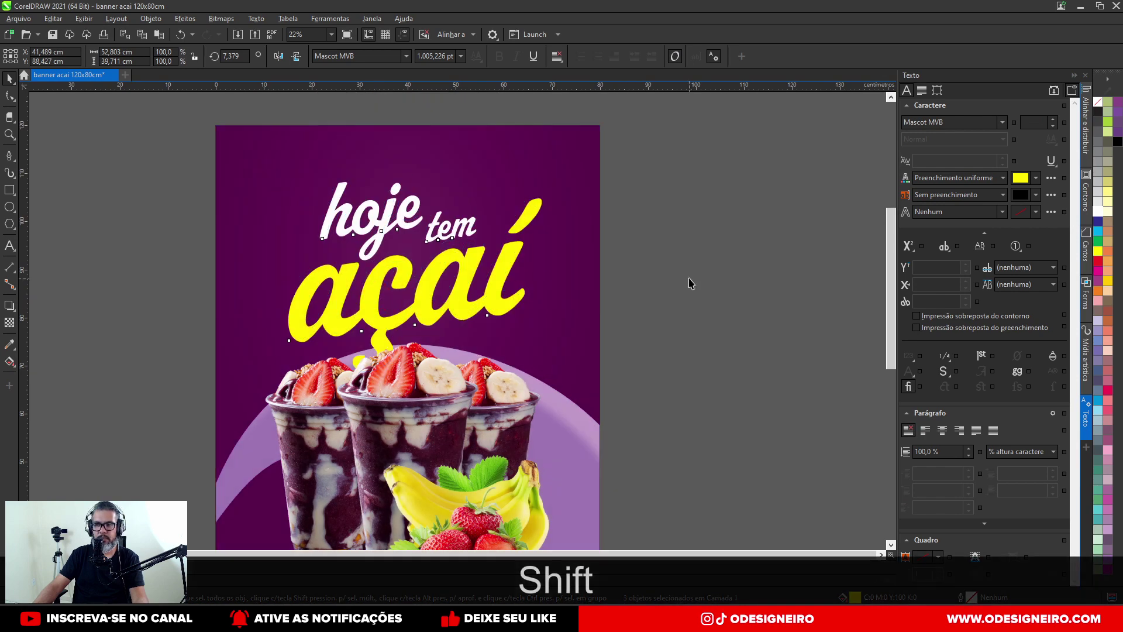
{"action": "left_click", "coordinate": [690, 284]}
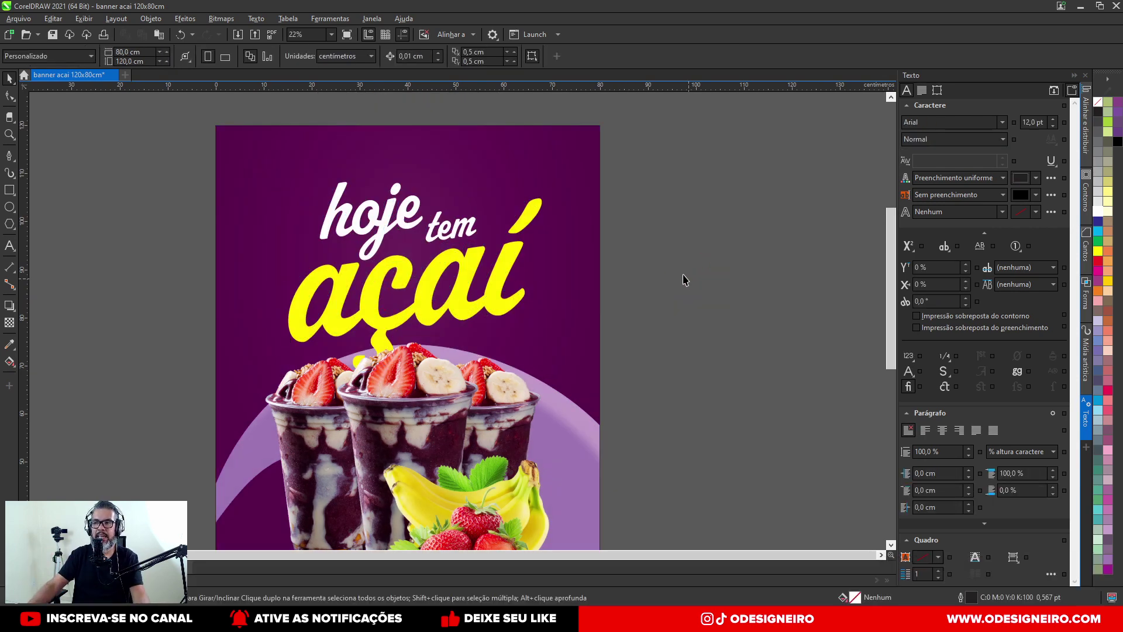
{"action": "left_click", "coordinate": [488, 312]}
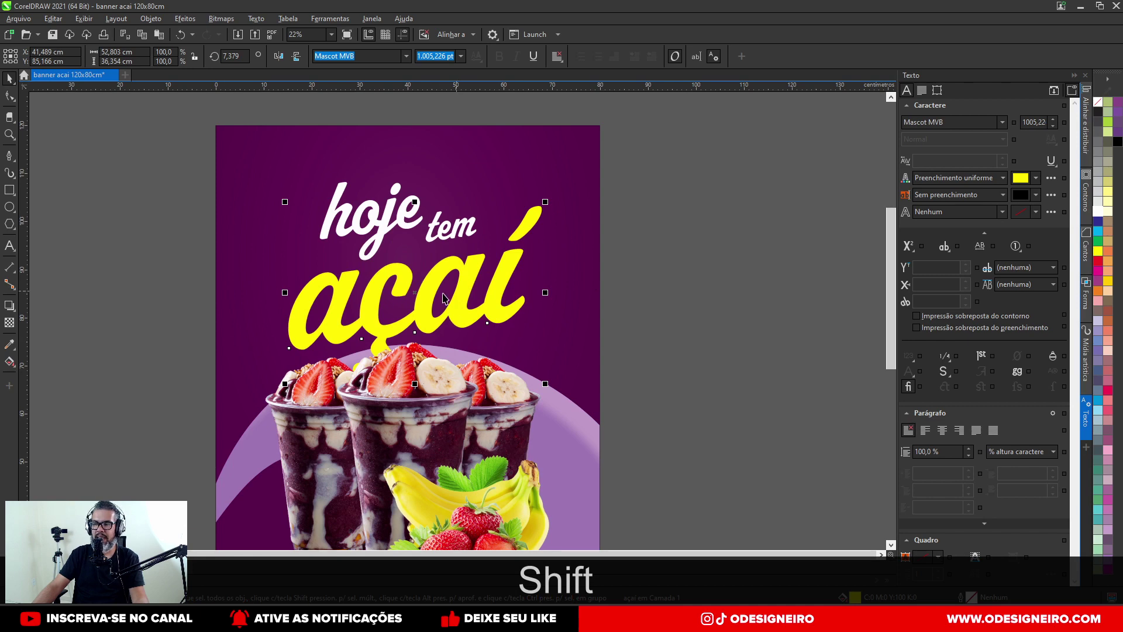
Step: Apply an outward one-step contour of about 2.07 cm around the word "açaí"
{"action": "left_click", "coordinate": [9, 307]}
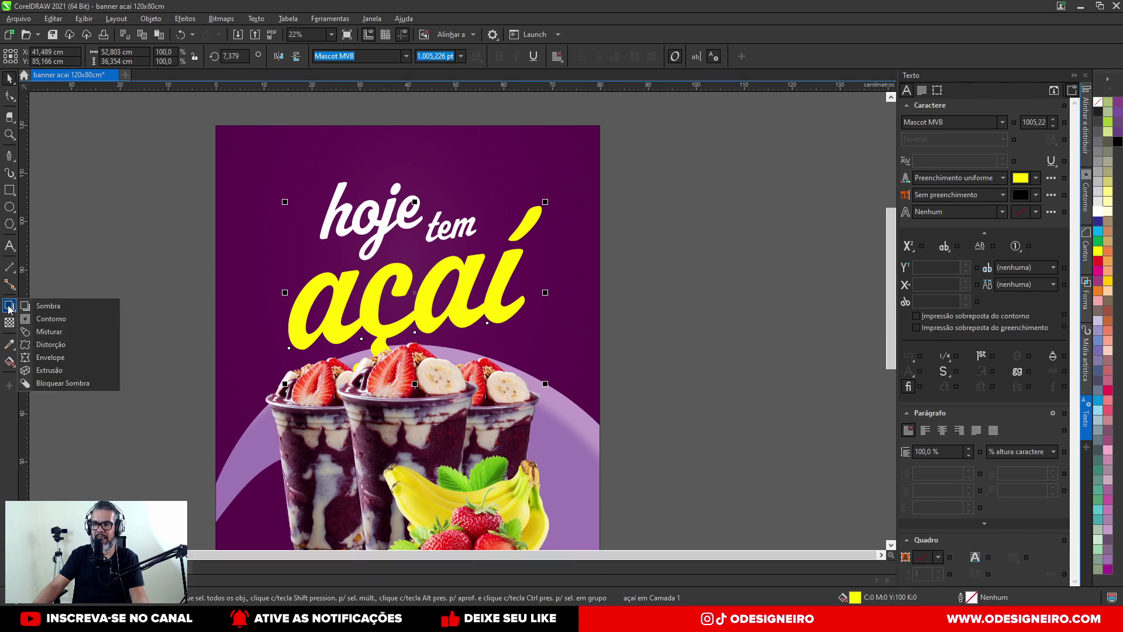
{"action": "left_click", "coordinate": [50, 318]}
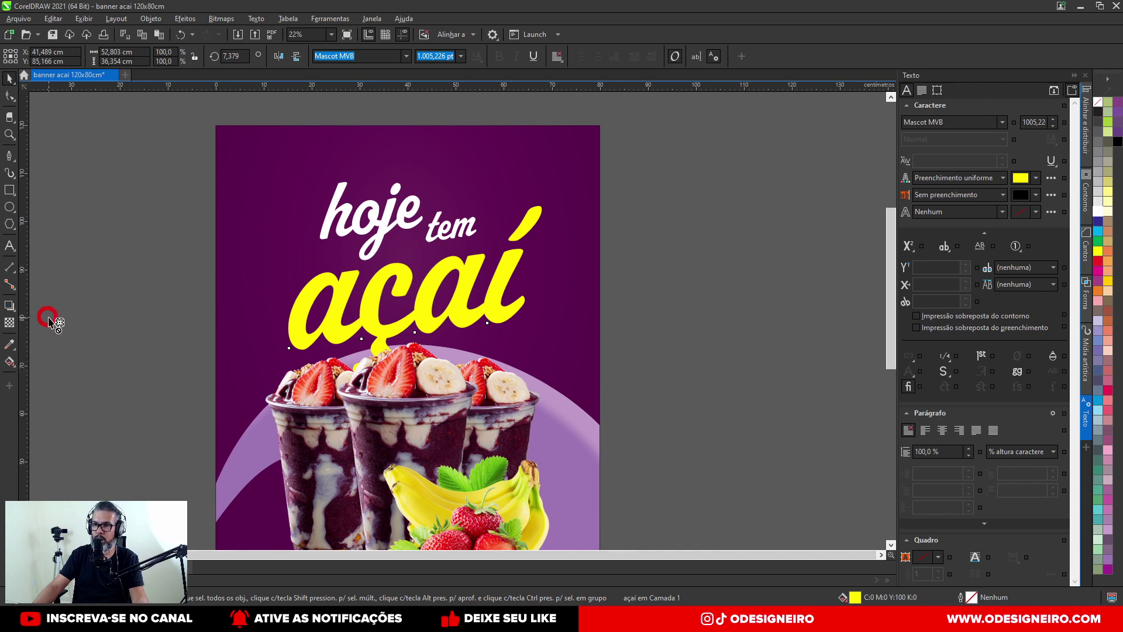
{"action": "scroll", "coordinate": [549, 318], "scroll_direction": "up", "scroll_amount": 1}
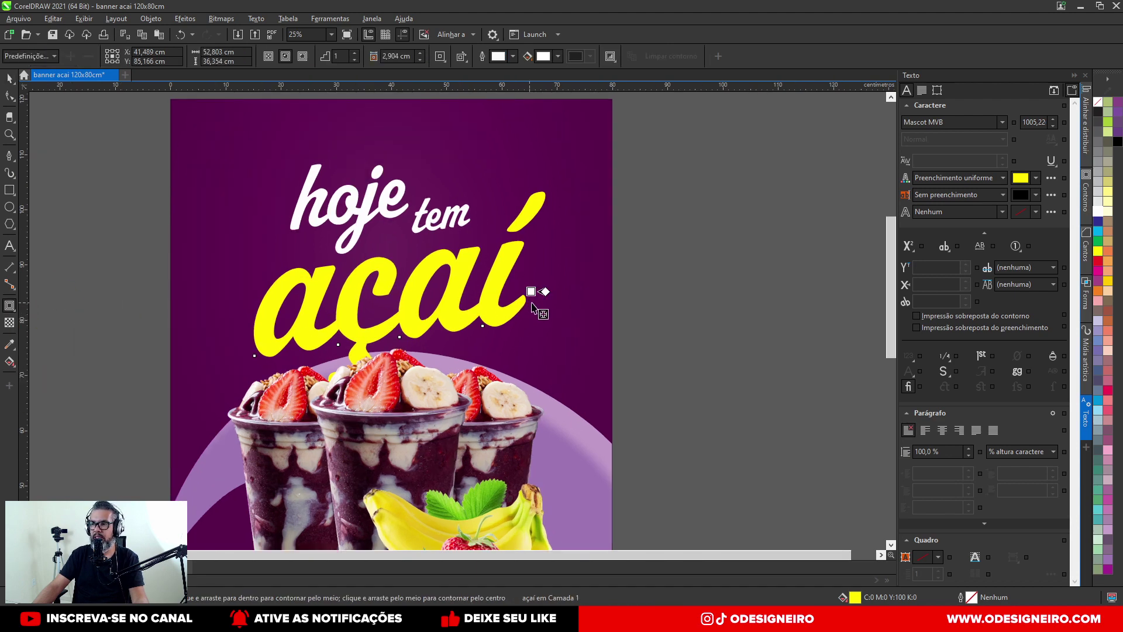
{"action": "left_click_drag", "start_coordinate": [534, 308], "coordinate": [557, 302]}
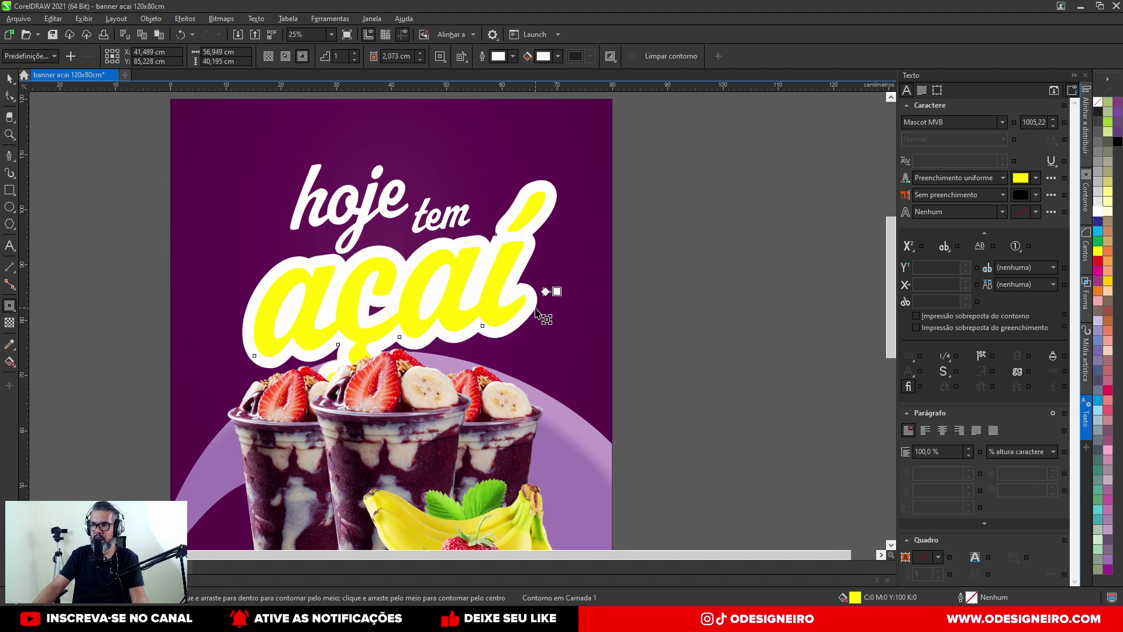
{"action": "scroll", "coordinate": [408, 288], "scroll_direction": "up", "scroll_amount": 2}
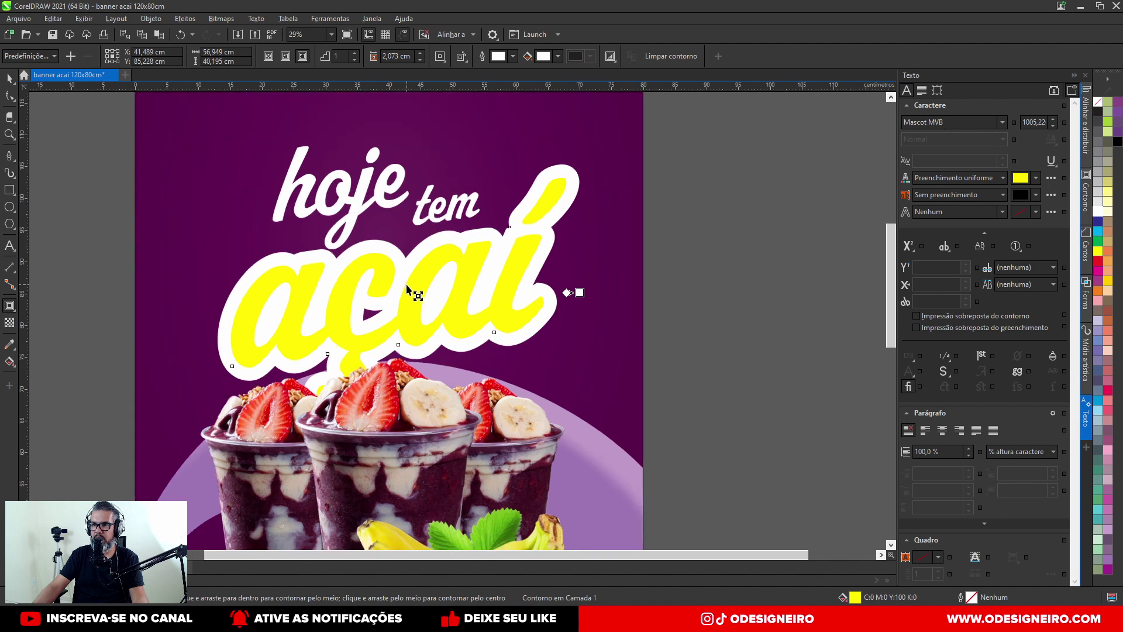
Step: Set the fill of the "açaí" contour to yellow from the Paleta CMYK padrão
{"action": "left_click", "coordinate": [10, 78]}
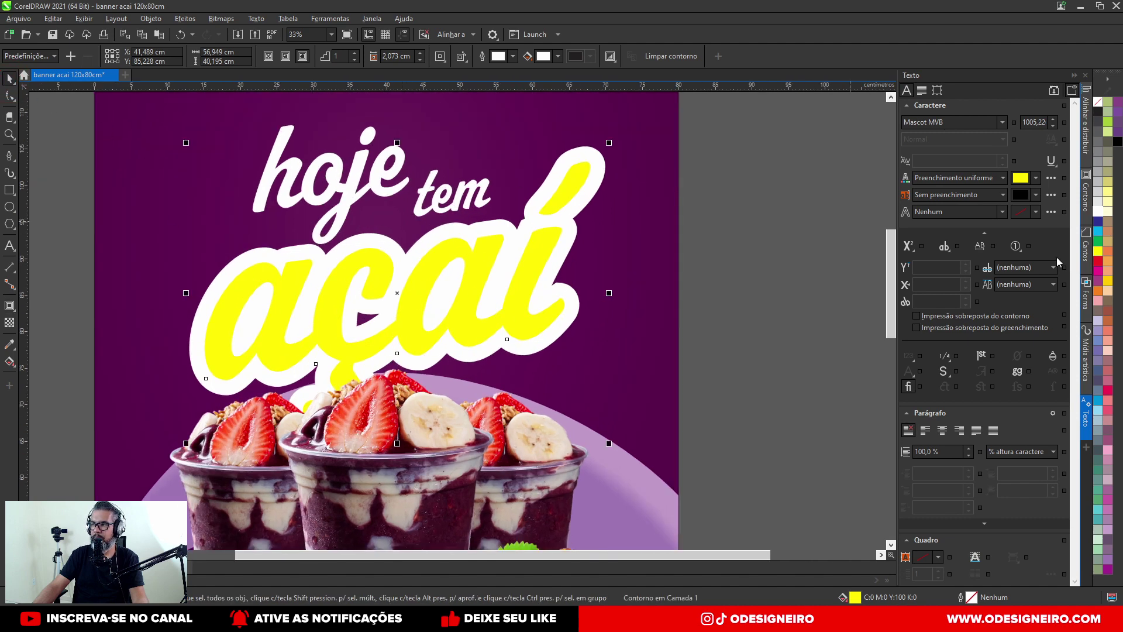
{"action": "left_click", "coordinate": [542, 57]}
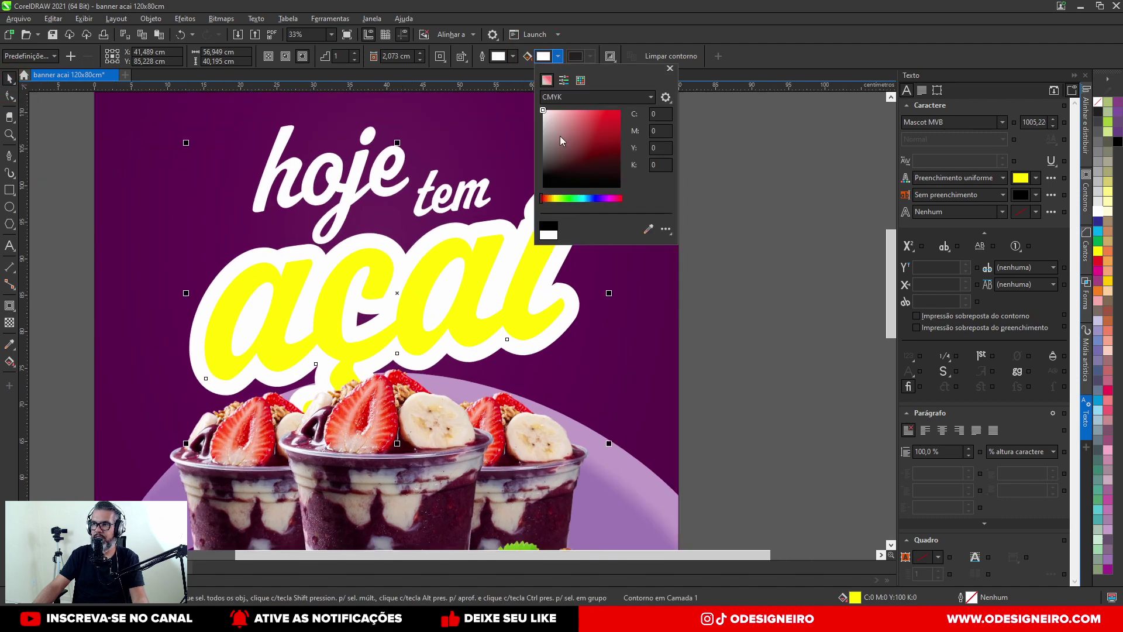
{"action": "left_click", "coordinate": [580, 80]}
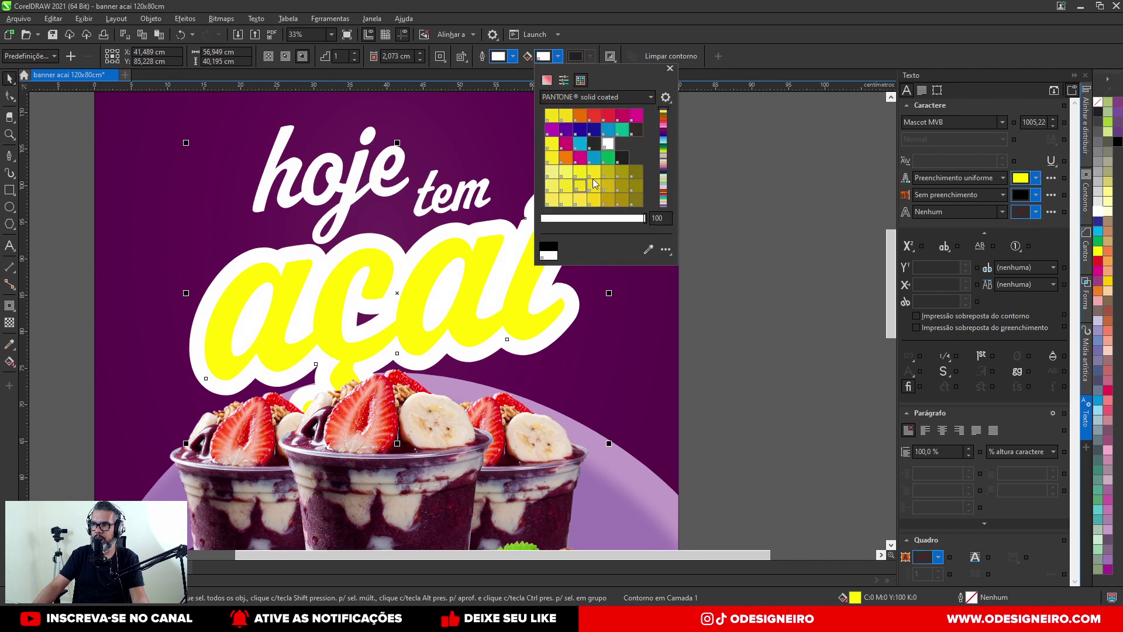
{"action": "left_click", "coordinate": [551, 116]}
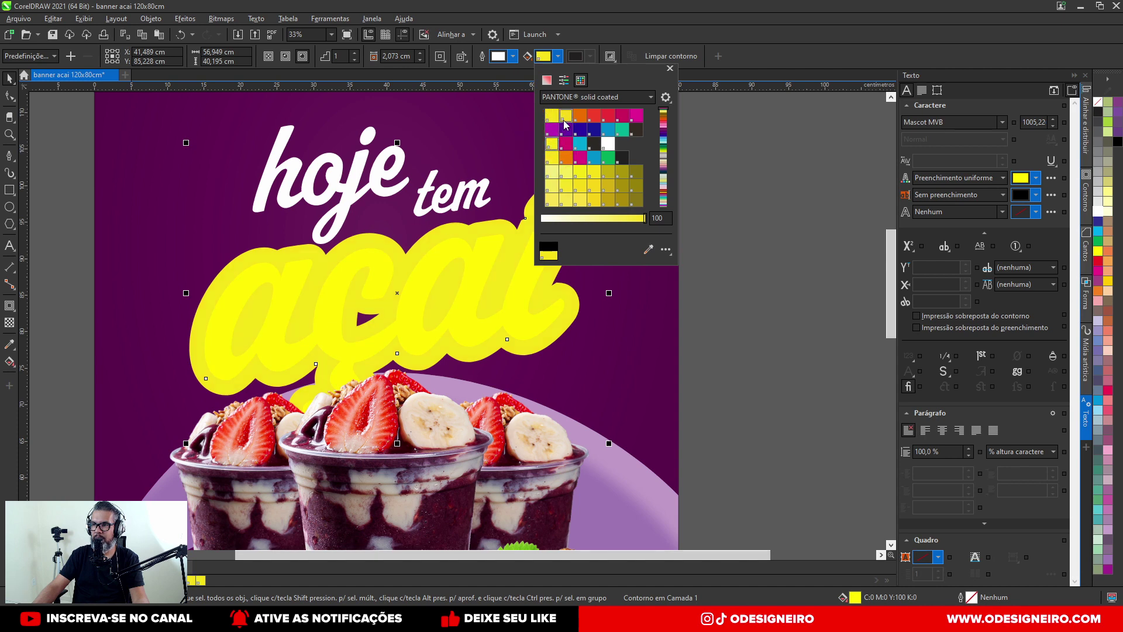
{"action": "left_click", "coordinate": [632, 97]}
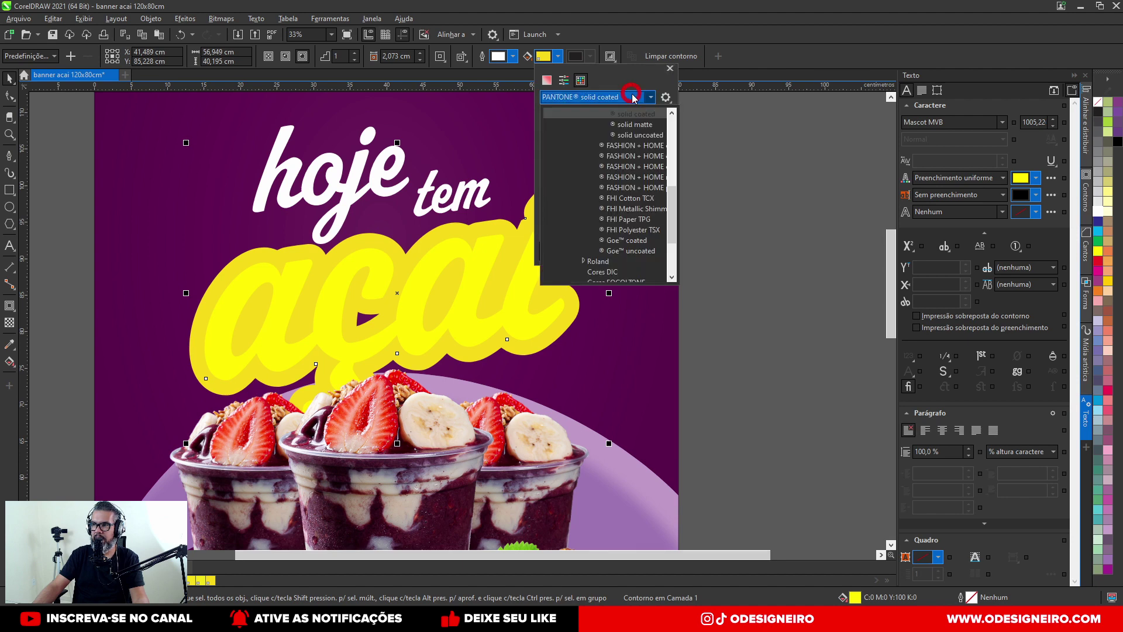
{"action": "scroll", "coordinate": [623, 157], "scroll_direction": "down", "scroll_amount": 3}
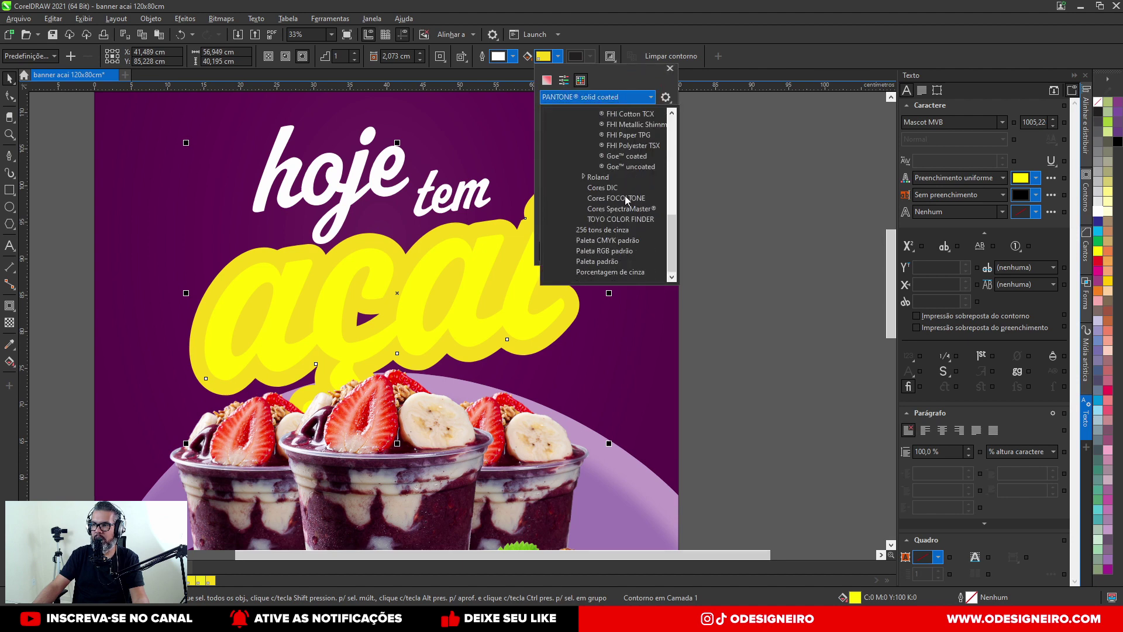
{"action": "left_click", "coordinate": [614, 240]}
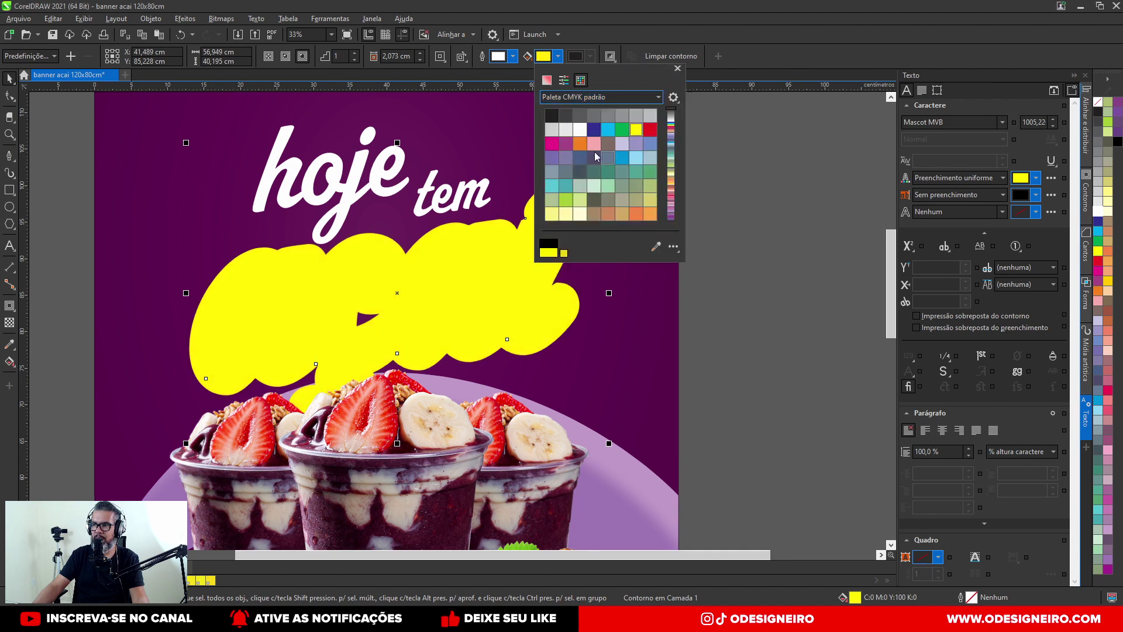
{"action": "left_click", "coordinate": [676, 70]}
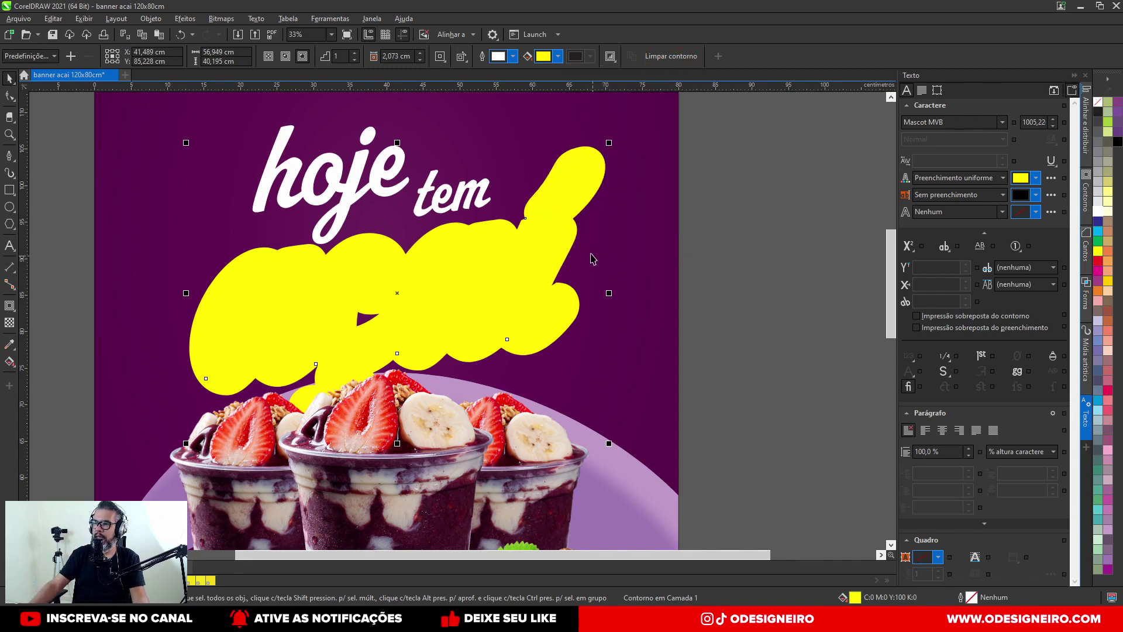
{"action": "left_click", "coordinate": [754, 235]}
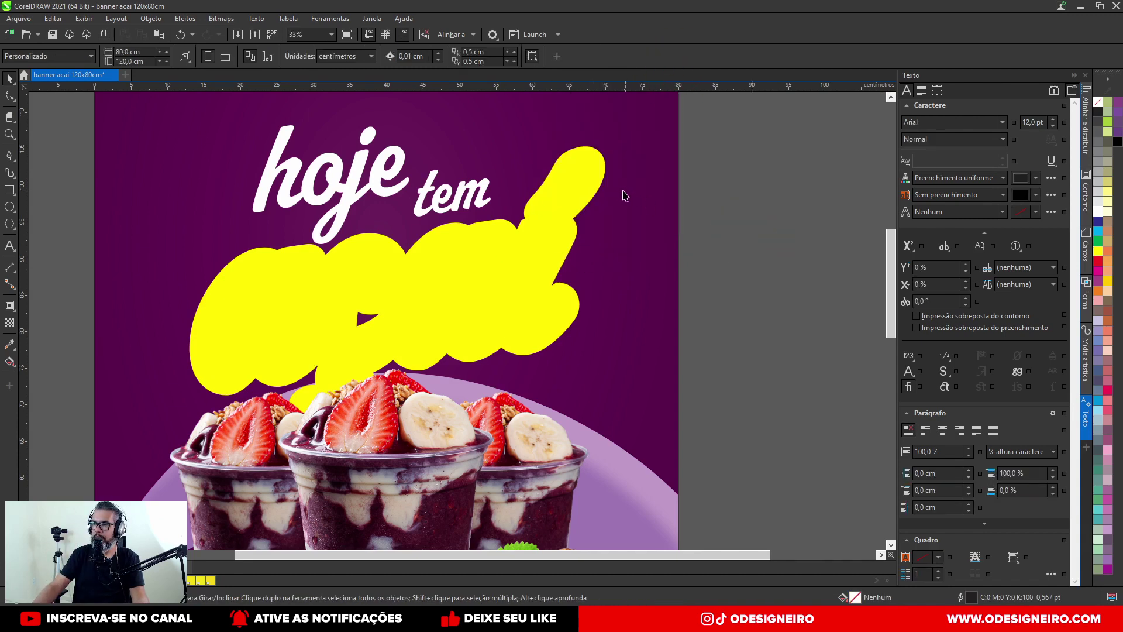
Step: Fill the "açaí" lettering inside the yellow contour with white
{"action": "left_click", "coordinate": [584, 177]}
{"action": "left_click", "coordinate": [1107, 113]}
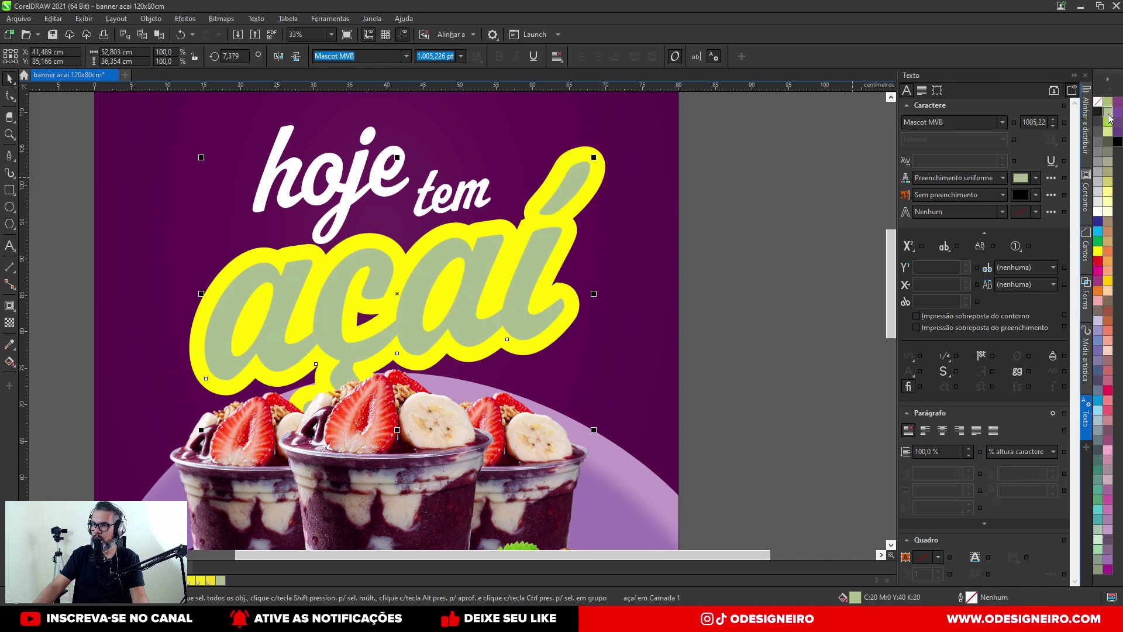
{"action": "left_click", "coordinate": [1099, 214]}
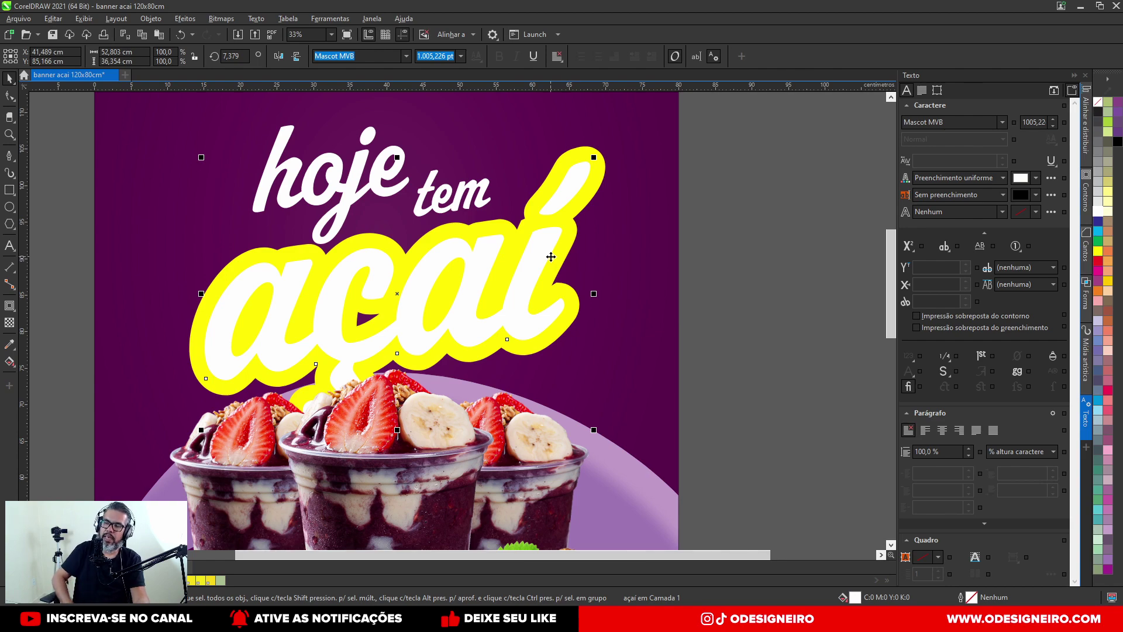
Step: Try to move the "açaí" lettering away from its linked contour, undoing each move
{"action": "left_click_drag", "start_coordinate": [567, 232], "coordinate": [608, 195]}
{"action": "key", "text": "ctrl+z"}
{"action": "left_click_drag", "start_coordinate": [547, 235], "coordinate": [595, 223]}
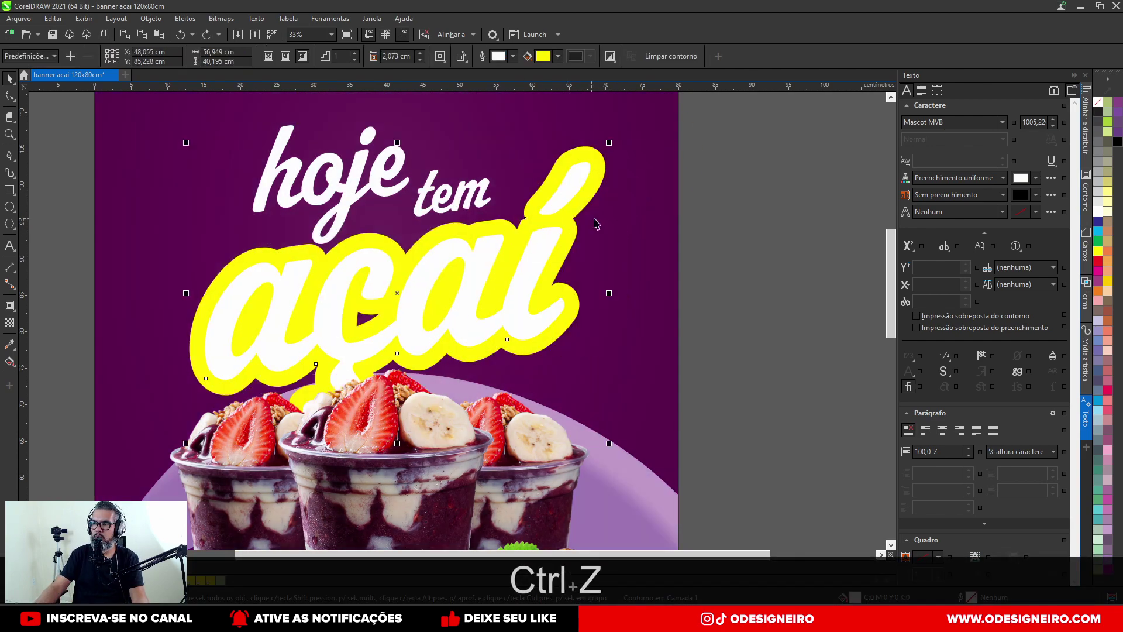
{"action": "key", "text": "ctrl+z"}
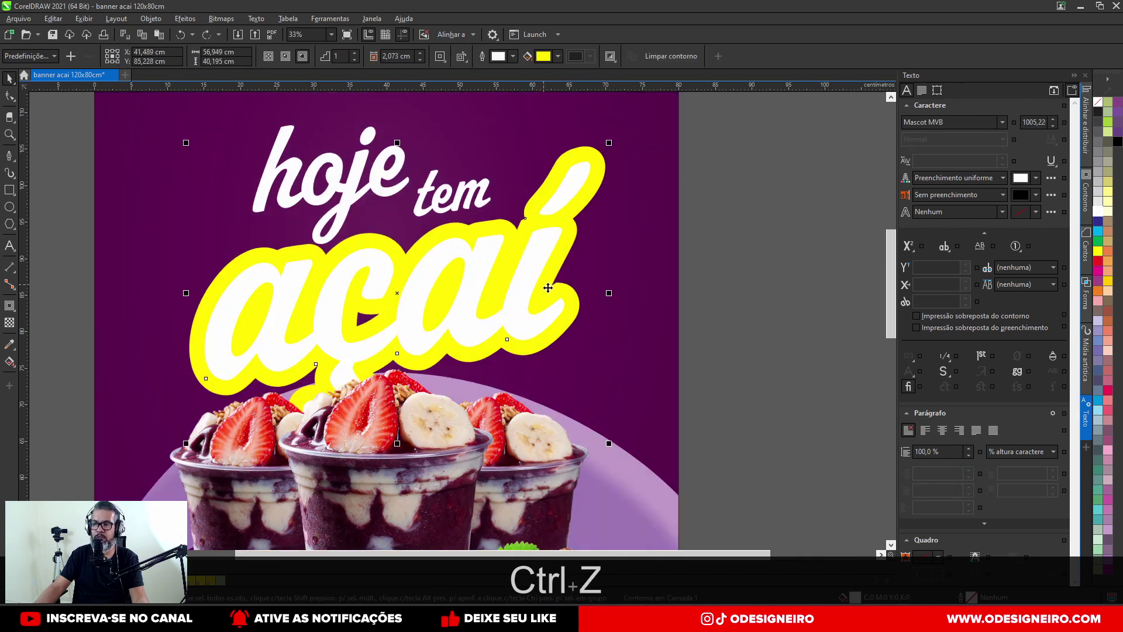
Step: Break the contour apart from the "açaí" lettering, test-move the lettering on its own and undo that move
{"action": "left_click", "coordinate": [570, 234]}
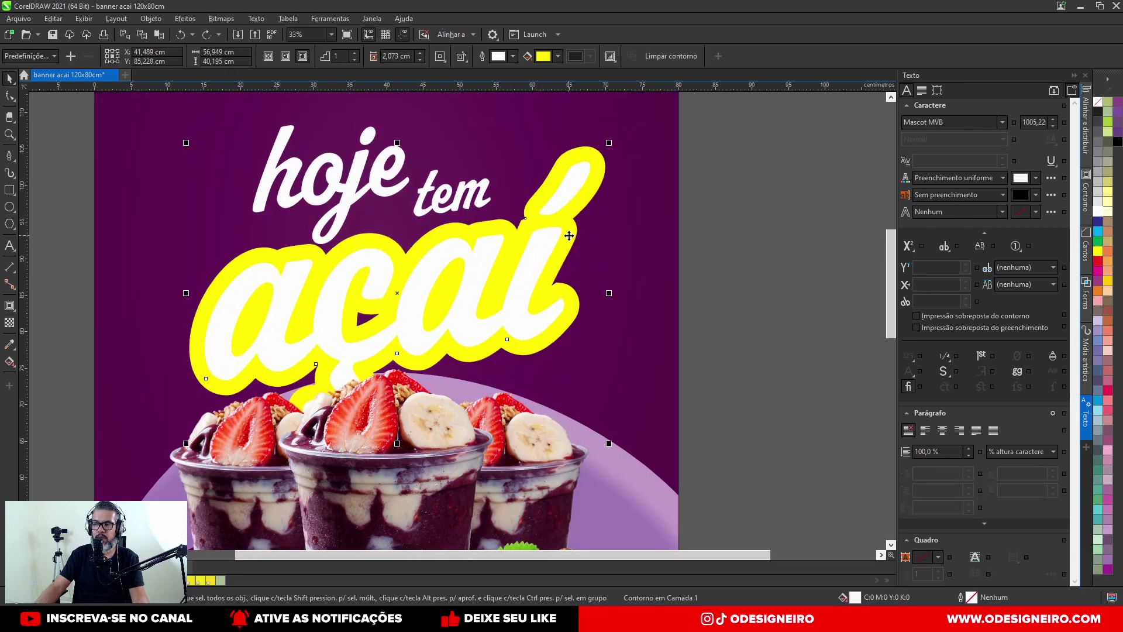
{"action": "key", "text": "ctrl+k"}
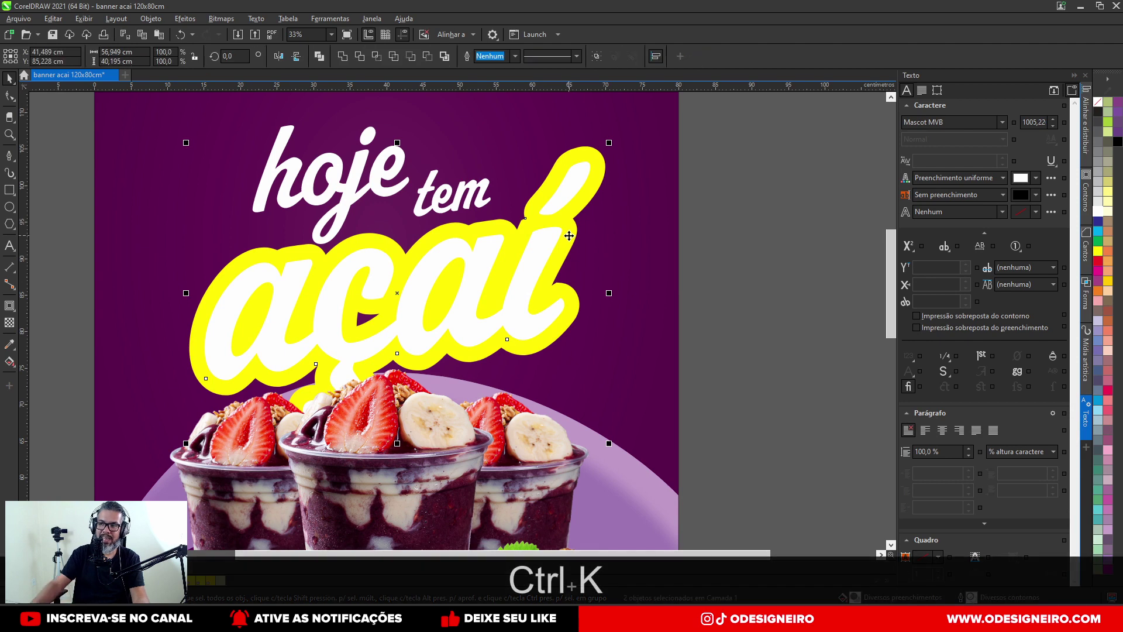
{"action": "left_click", "coordinate": [691, 230]}
{"action": "left_click_drag", "start_coordinate": [553, 235], "coordinate": [601, 242]}
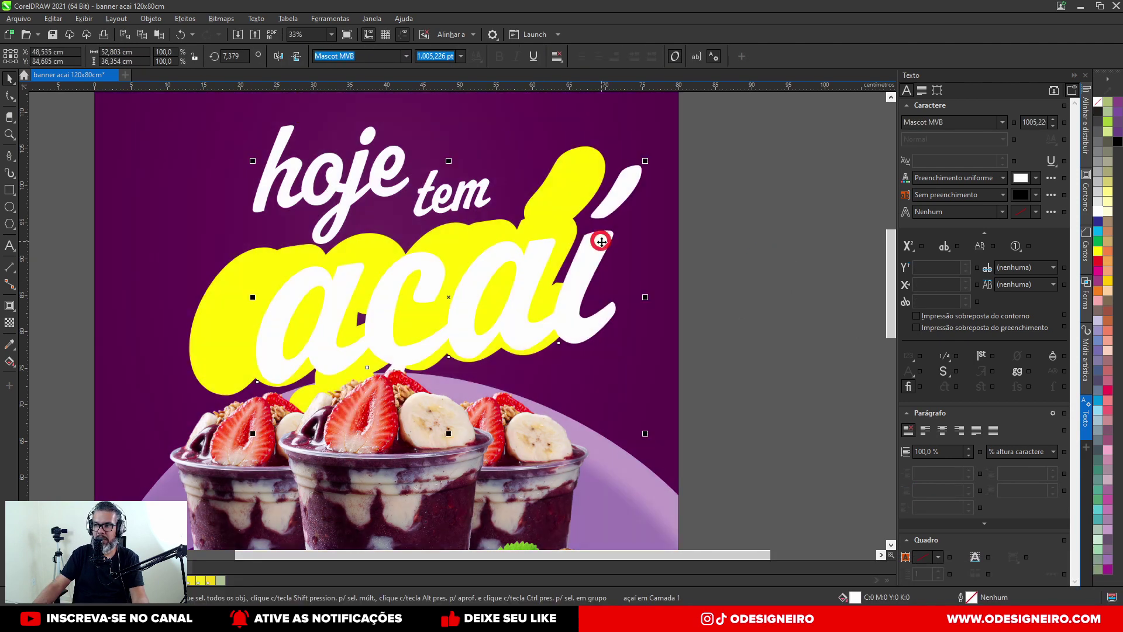
{"action": "key", "text": "ctrl+z"}
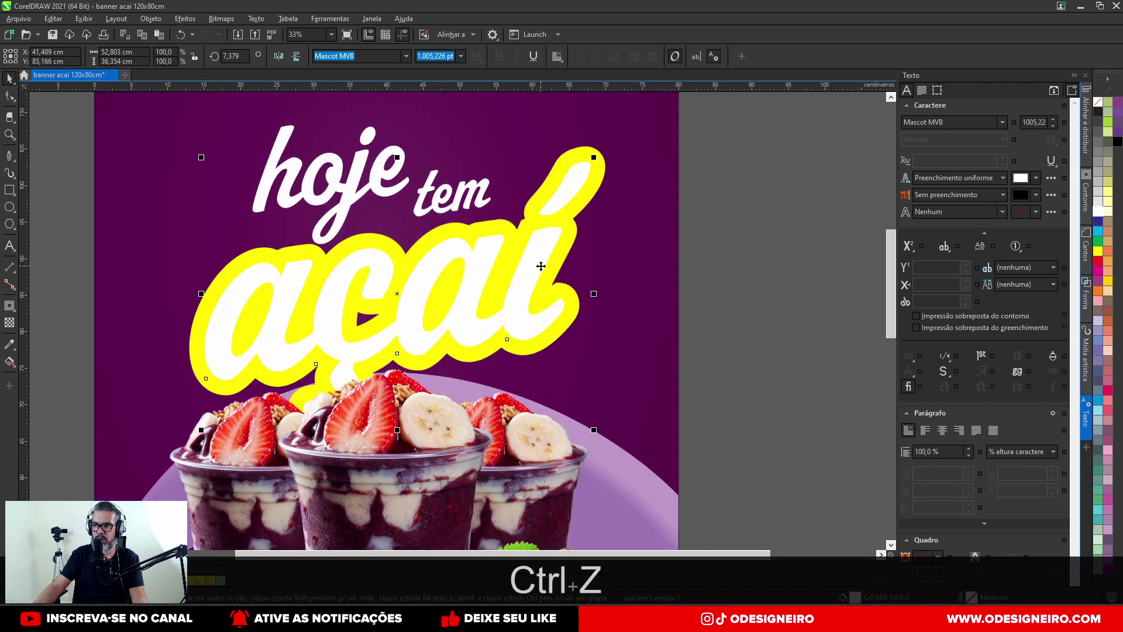
Step: Cut the white "açaí" lettering off the yellow contour shape, keeping the shape in its original position
{"action": "left_click_drag", "start_coordinate": [501, 265], "coordinate": [475, 293]}
{"action": "key", "text": "ctrl+x"}
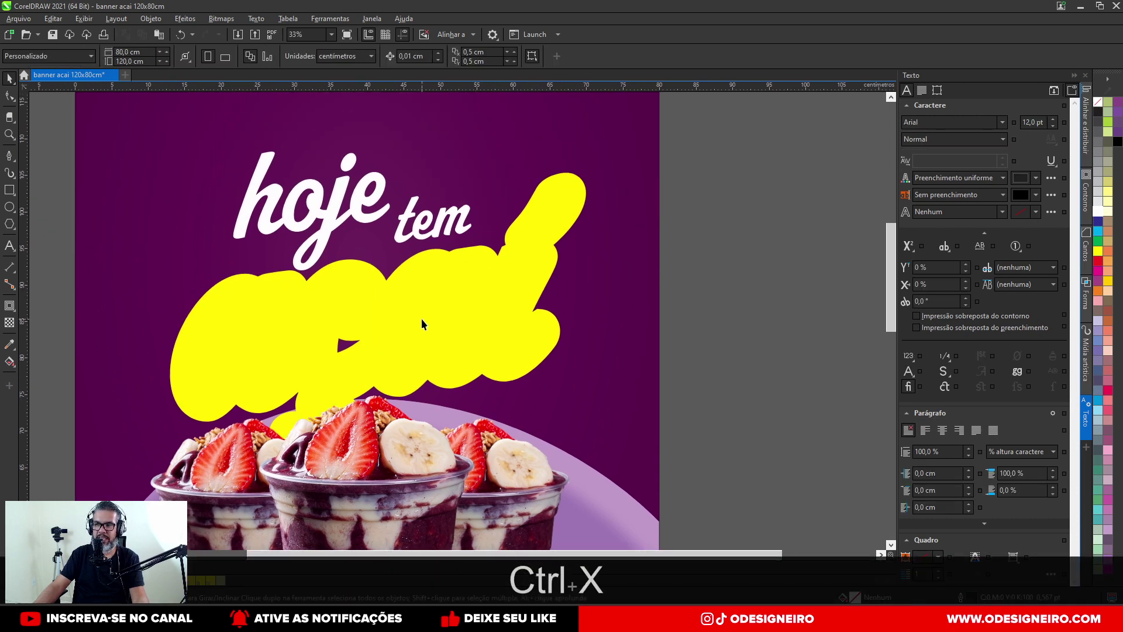
{"action": "mouse_move", "coordinate": [421, 319]}
{"action": "left_mouse_down"}
{"action": "mouse_move", "coordinate": [444, 348]}
{"action": "mouse_move", "coordinate": [436, 326]}
{"action": "left_mouse_up"}
{"action": "key", "text": "ctrl+z"}
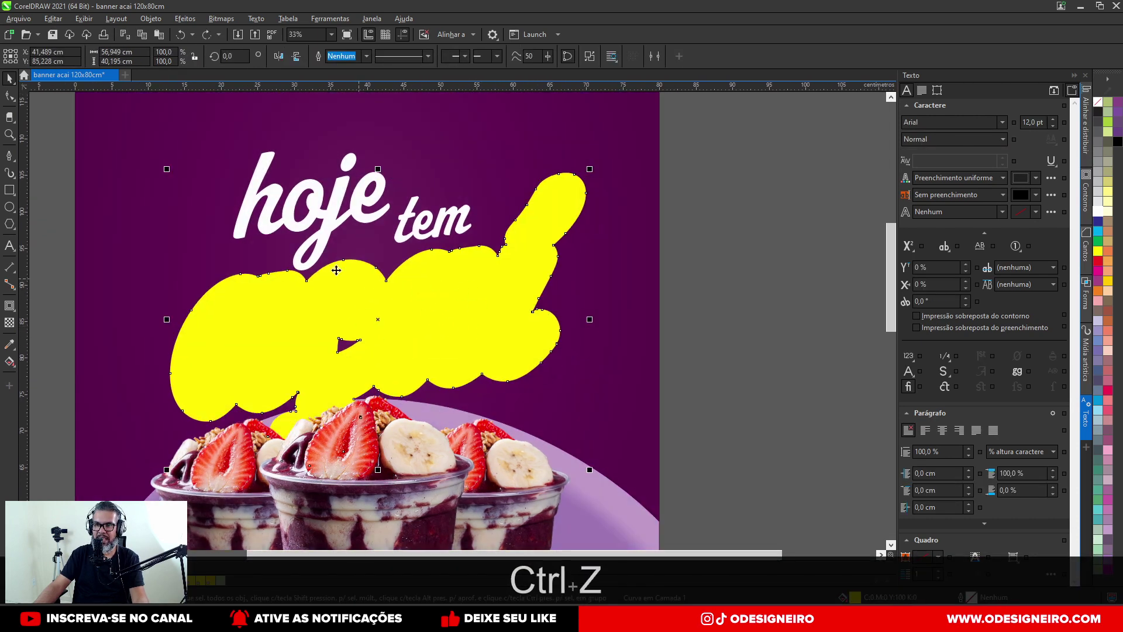
Step: Draw a closed four-sided Pen shape about 13 × 8.2 cm around the small hole in the yellow contour shape
{"action": "left_click", "coordinate": [10, 155]}
{"action": "left_click", "coordinate": [315, 314]}
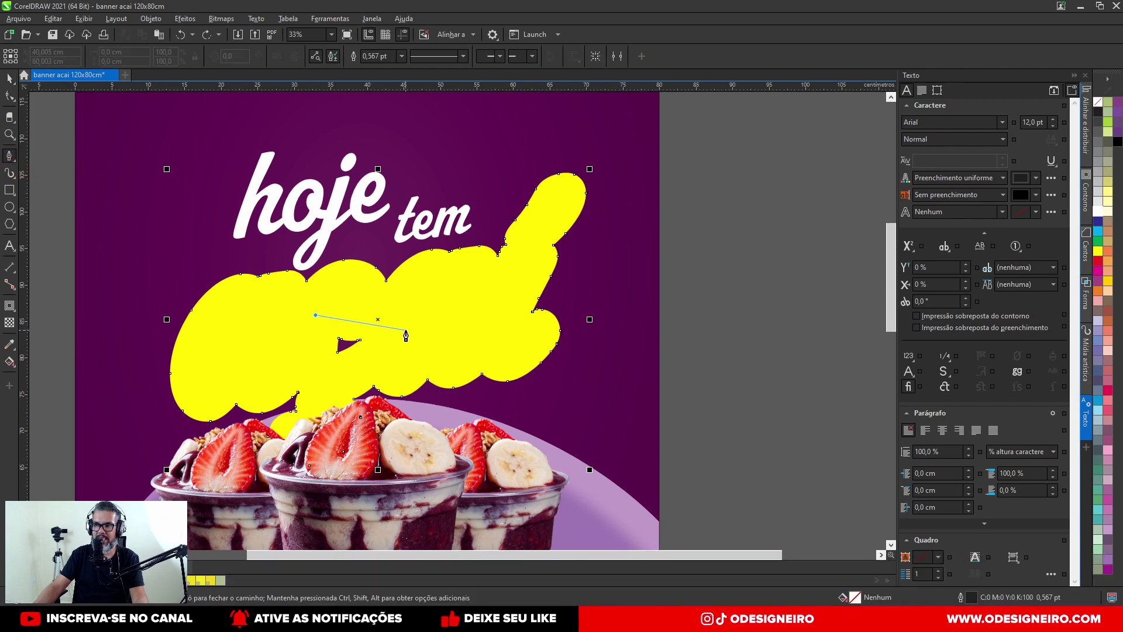
{"action": "left_click", "coordinate": [406, 330]}
{"action": "left_click", "coordinate": [365, 360]}
{"action": "left_click", "coordinate": [311, 374]}
{"action": "left_click", "coordinate": [315, 314]}
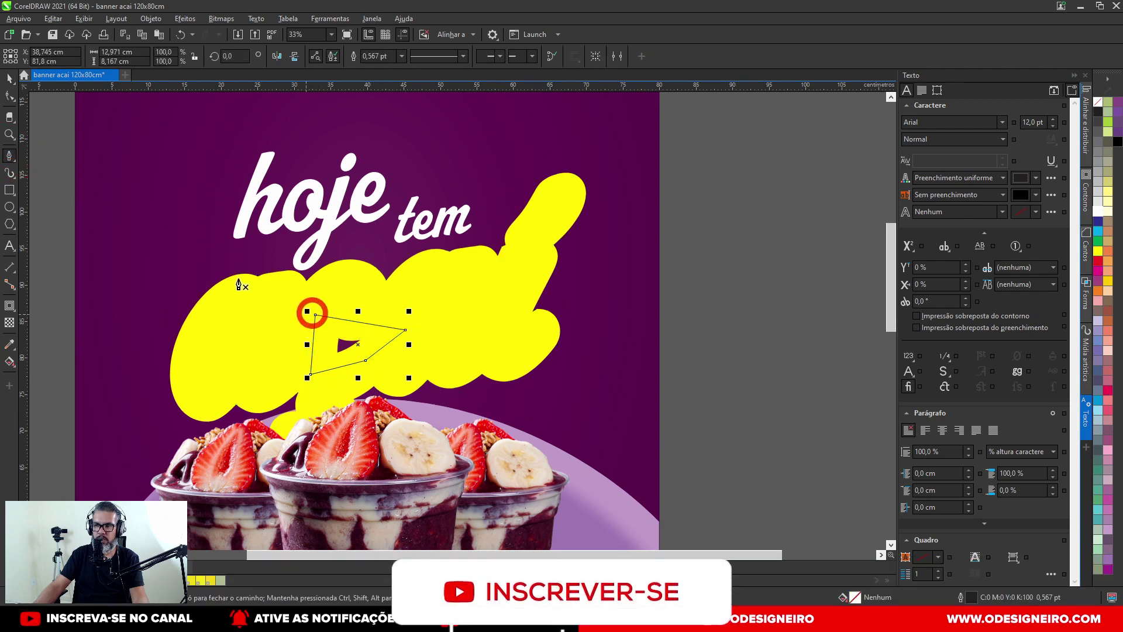
Step: Weld the Pen shape to the yellow contour shape to fill its hole, and paste the white "açaí" lettering back over it
{"action": "key", "text": "space"}
{"action": "left_click", "coordinate": [493, 323], "text": "shift"}
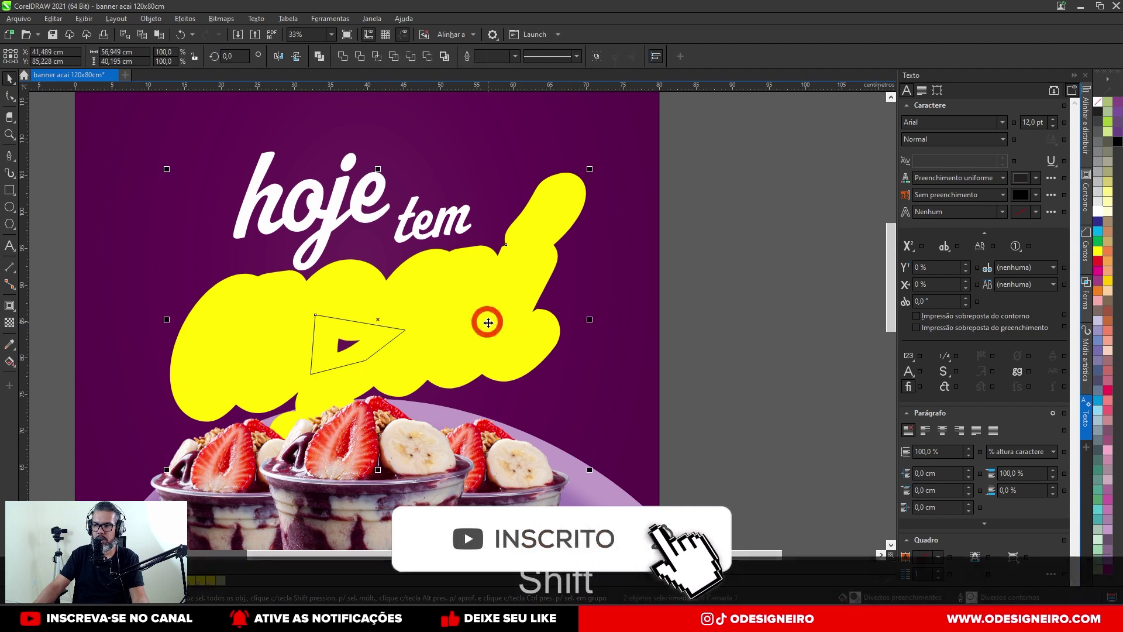
{"action": "left_click", "coordinate": [318, 56]}
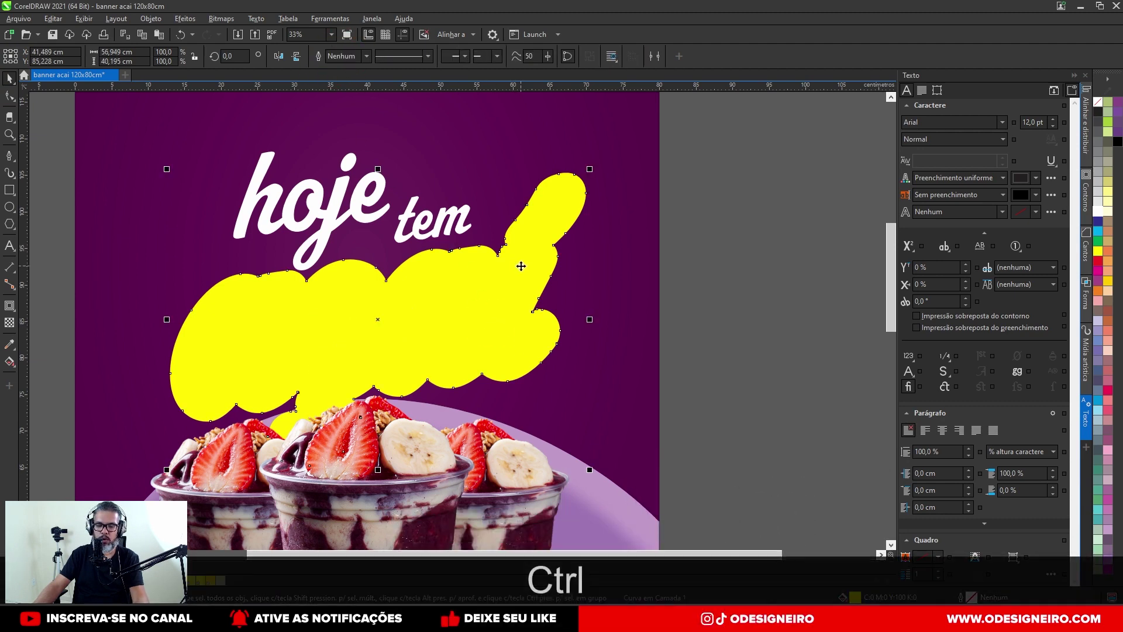
{"action": "key", "text": "ctrl+v"}
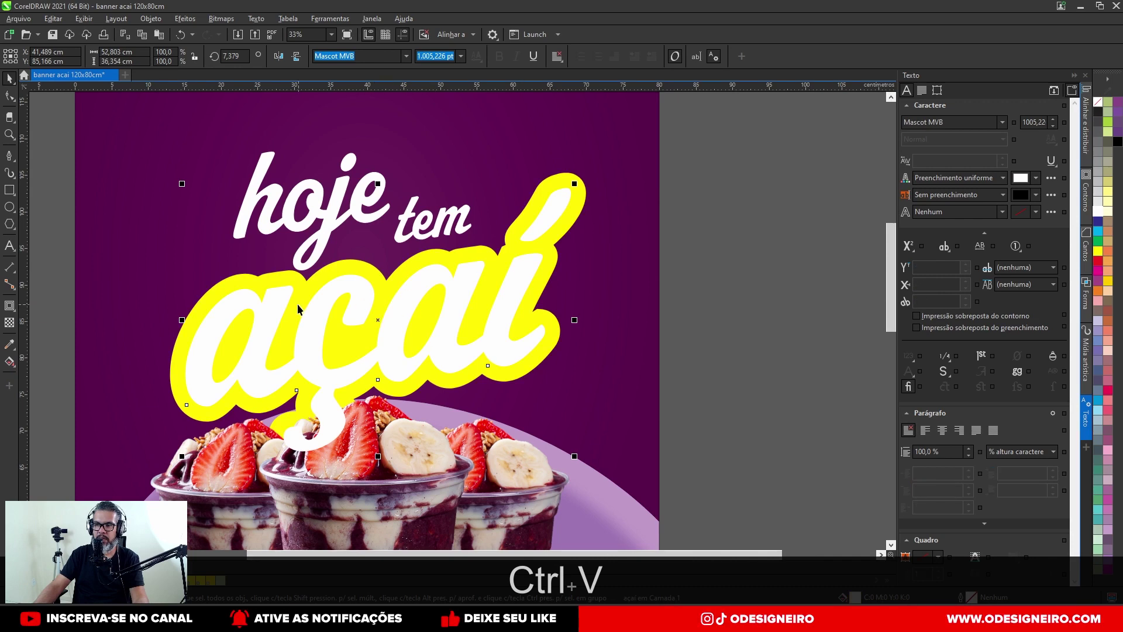
Step: Bring the middle açaí cup to the front of the lettering, and bring the banana and strawberry image in front of the cup
{"action": "left_click", "coordinate": [406, 463]}
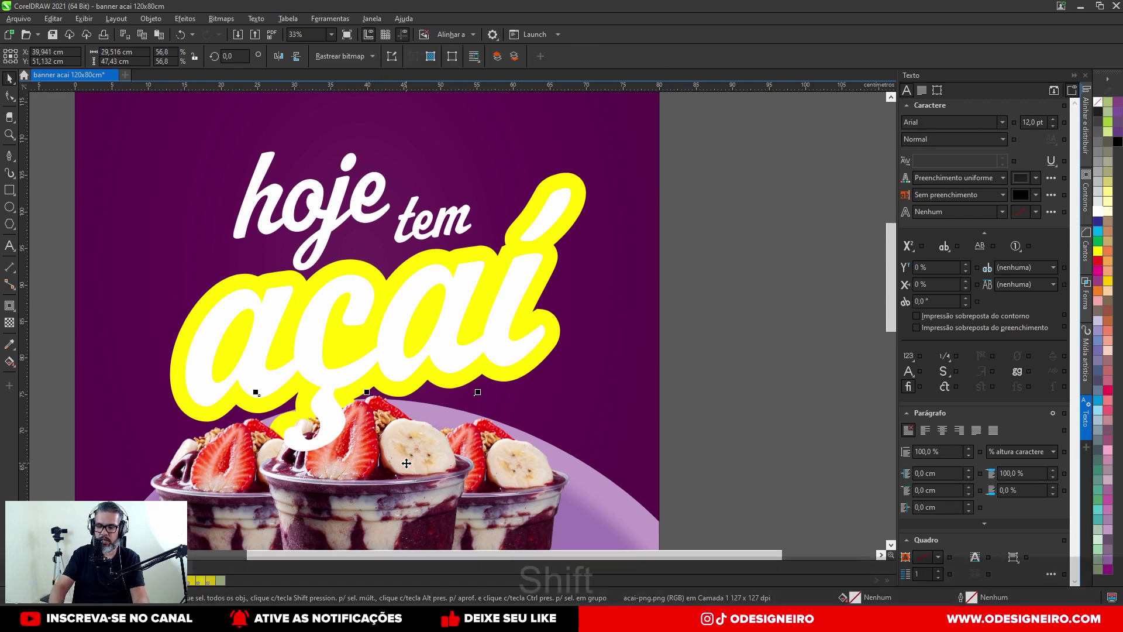
{"action": "key", "text": "shift+Page_Up"}
{"action": "scroll", "coordinate": [403, 442], "scroll_direction": "down", "scroll_amount": 2}
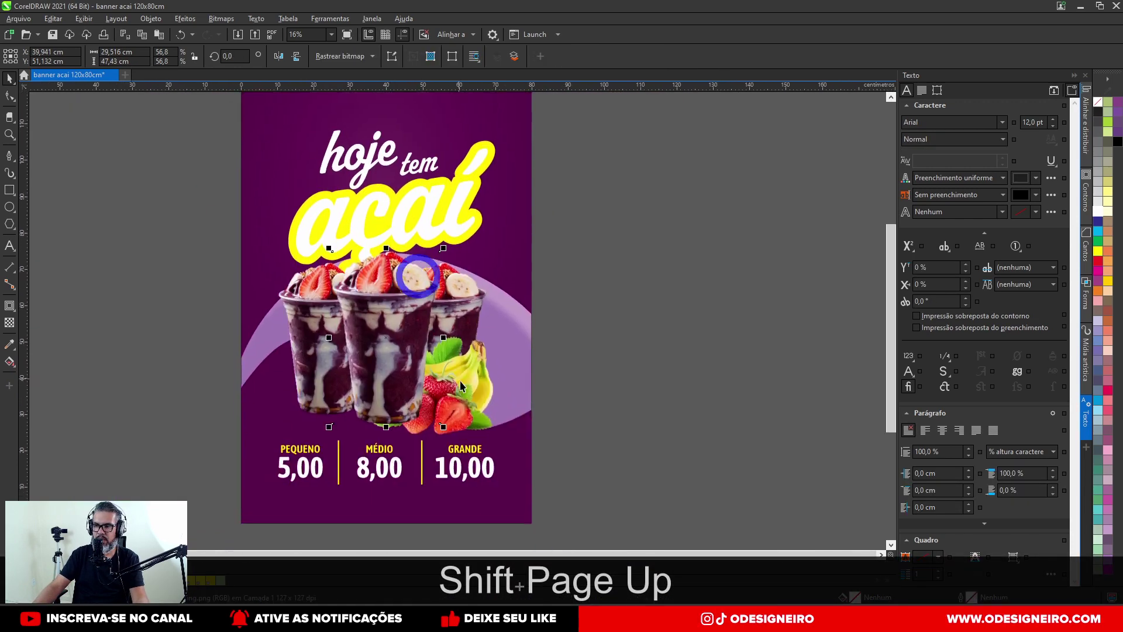
{"action": "left_click", "coordinate": [464, 389]}
{"action": "key", "text": "shift+Page_Up"}
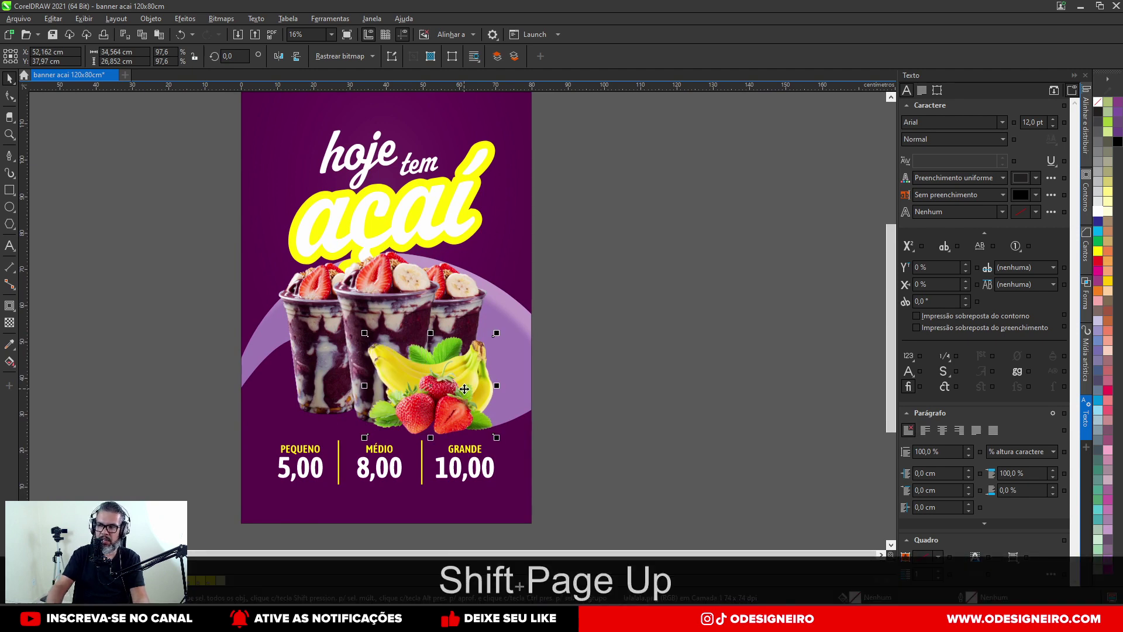
{"action": "left_click", "coordinate": [637, 351]}
{"action": "scroll", "coordinate": [388, 239], "scroll_direction": "up", "scroll_amount": 3}
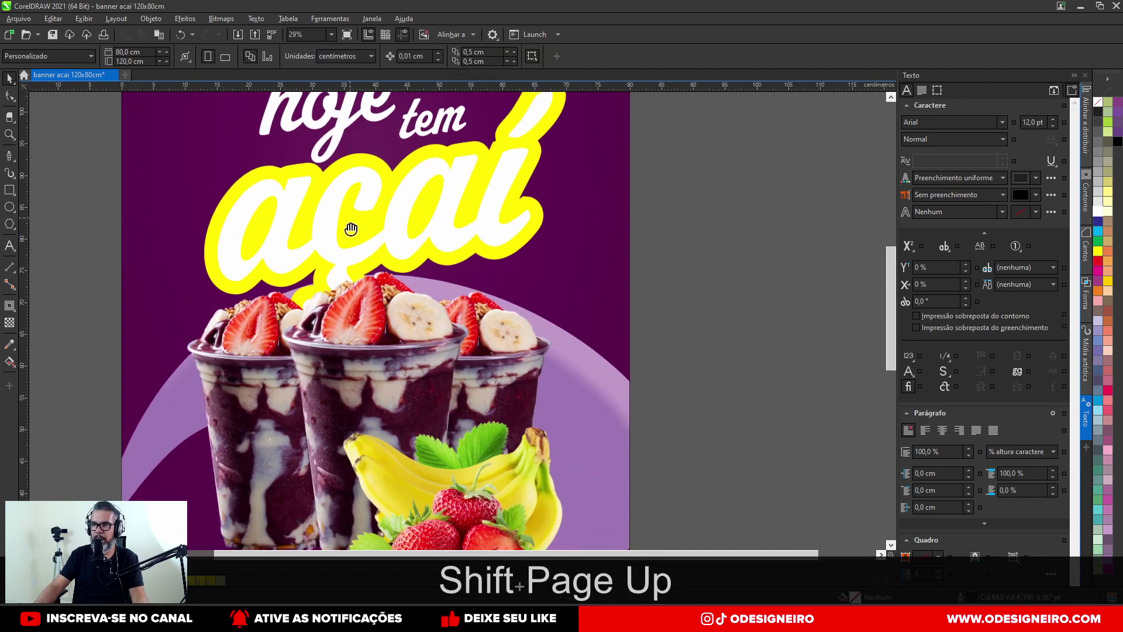
Step: Test-move the "açaí" lettering and undo it, try several pink and purple fills, and settle on a crimson-red fill
{"action": "left_click", "coordinate": [325, 270]}
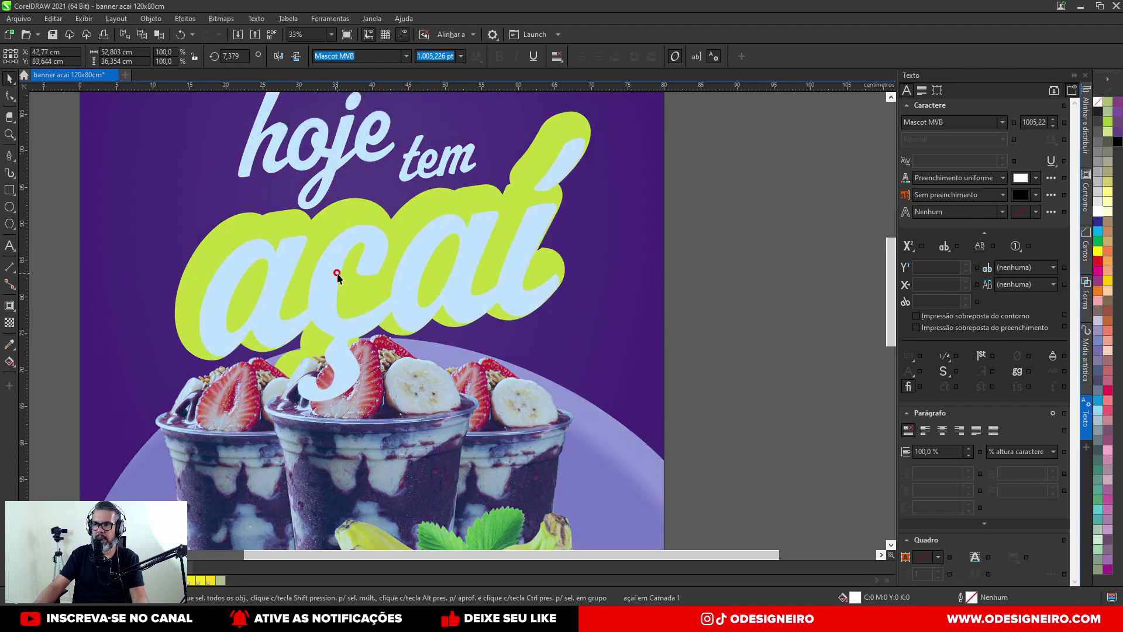
{"action": "key", "text": "ctrl+z"}
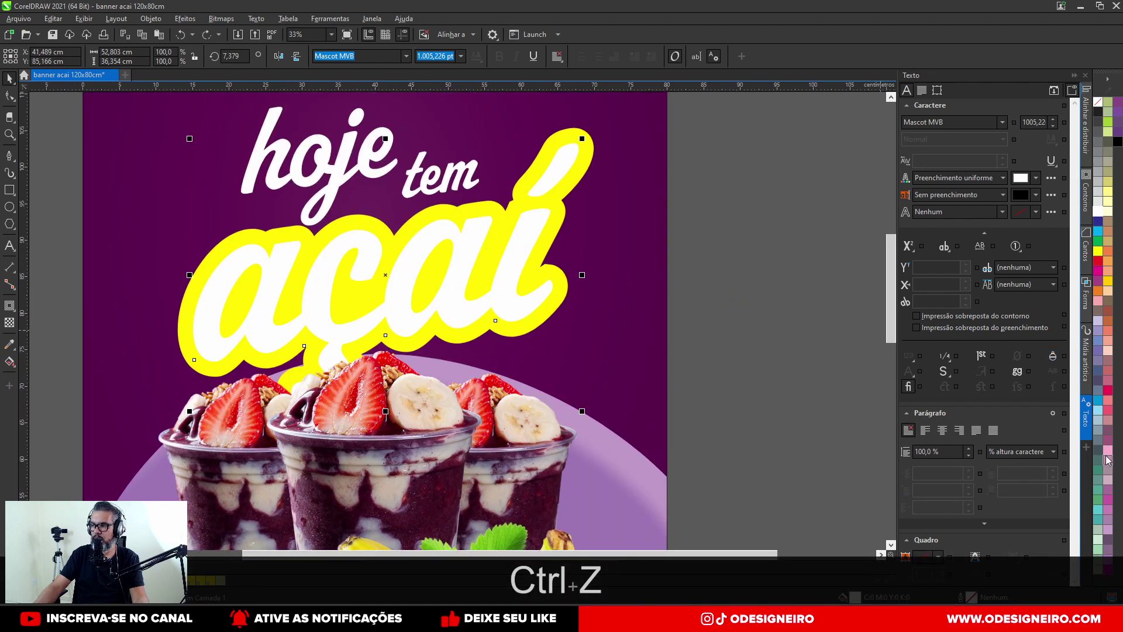
{"action": "left_click", "coordinate": [1107, 437]}
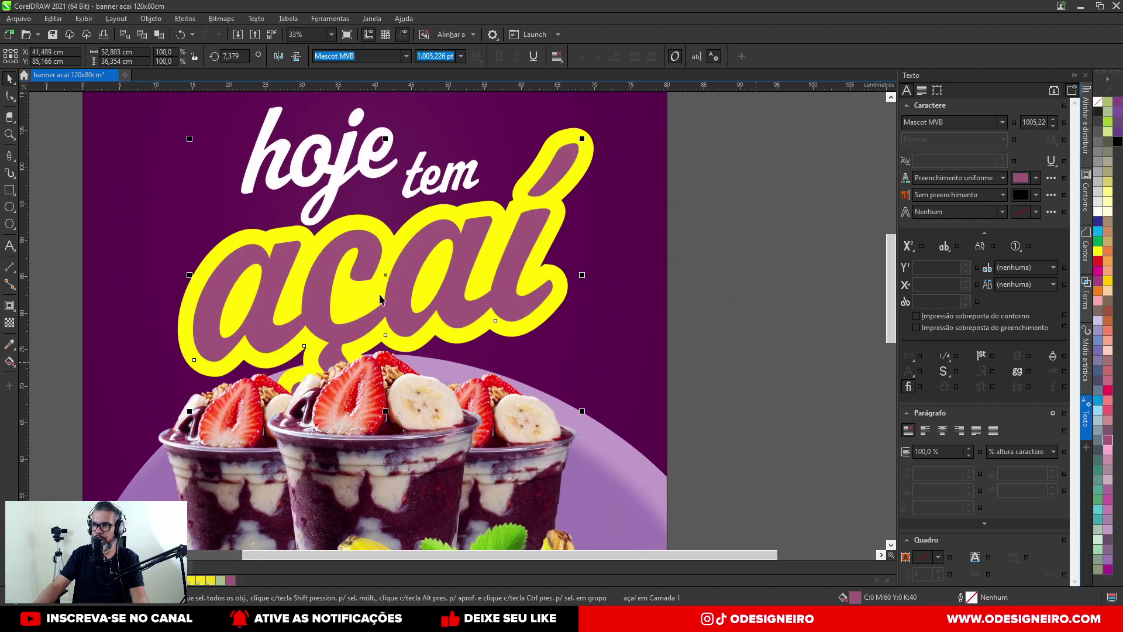
{"action": "left_click", "coordinate": [1107, 409]}
{"action": "scroll", "coordinate": [737, 351], "scroll_direction": "down", "scroll_amount": 2}
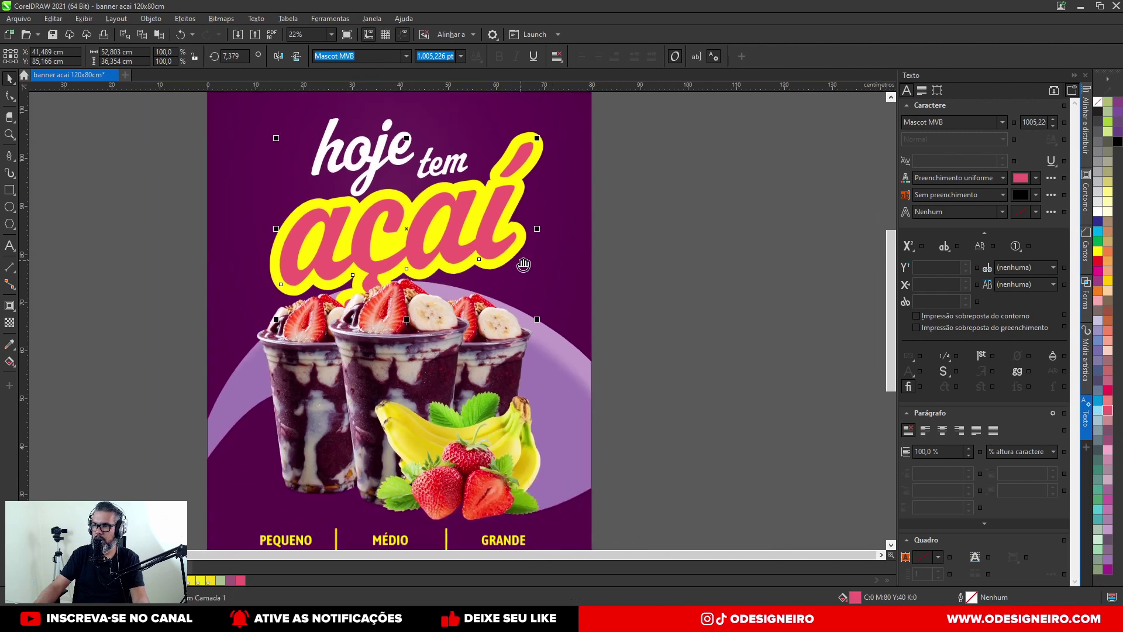
{"action": "left_click", "coordinate": [1109, 569]}
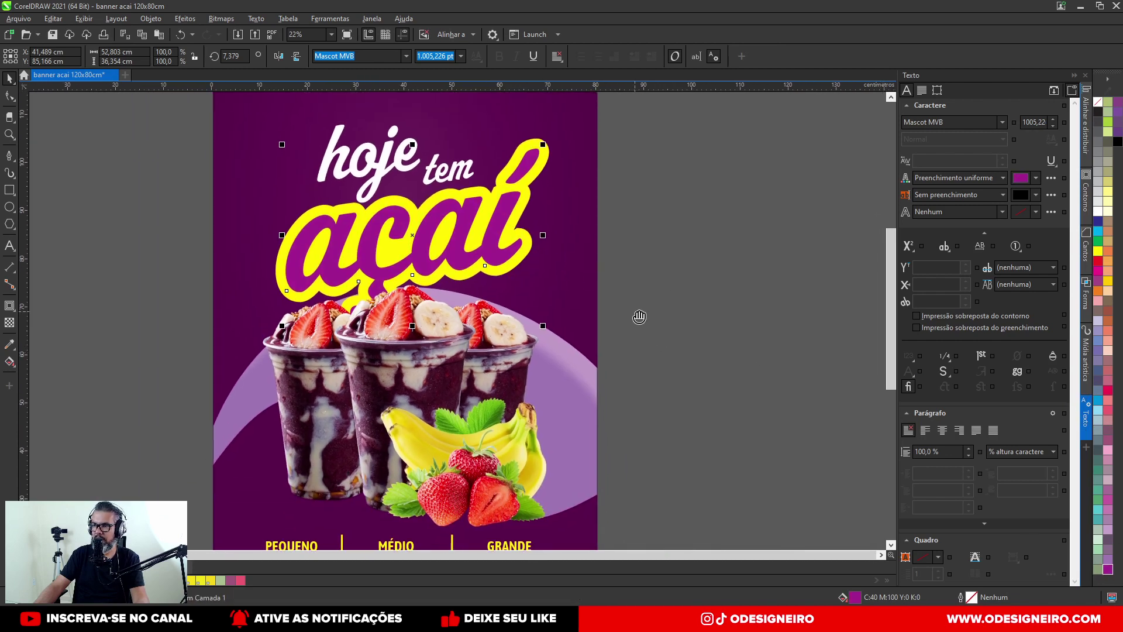
{"action": "left_click", "coordinate": [1108, 559]}
{"action": "left_click", "coordinate": [1107, 549]}
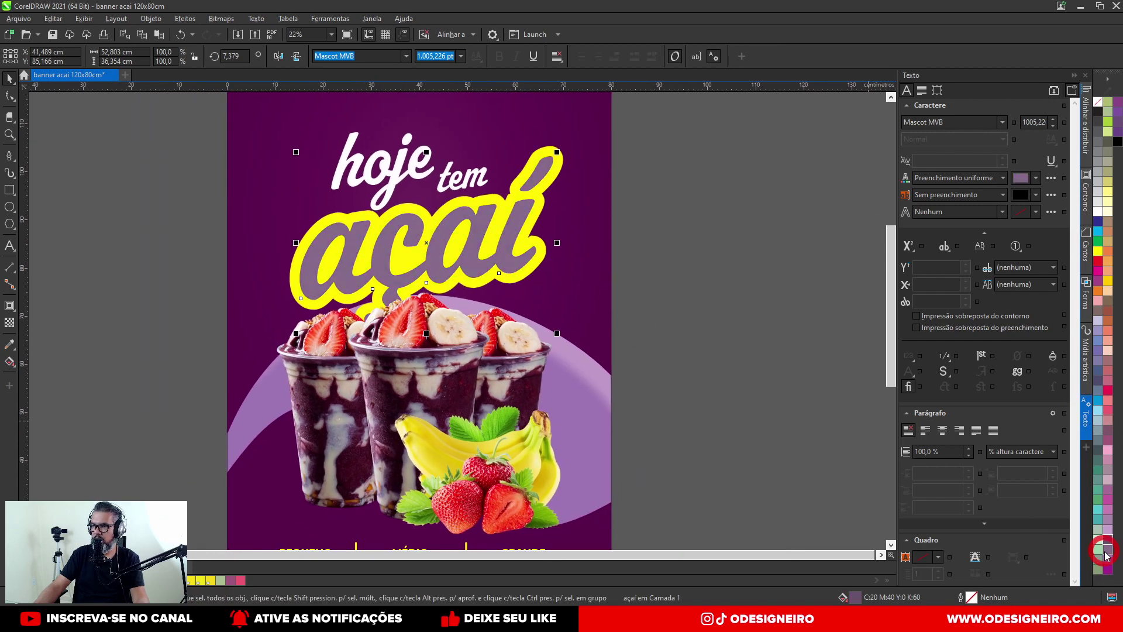
{"action": "left_click", "coordinate": [1108, 390]}
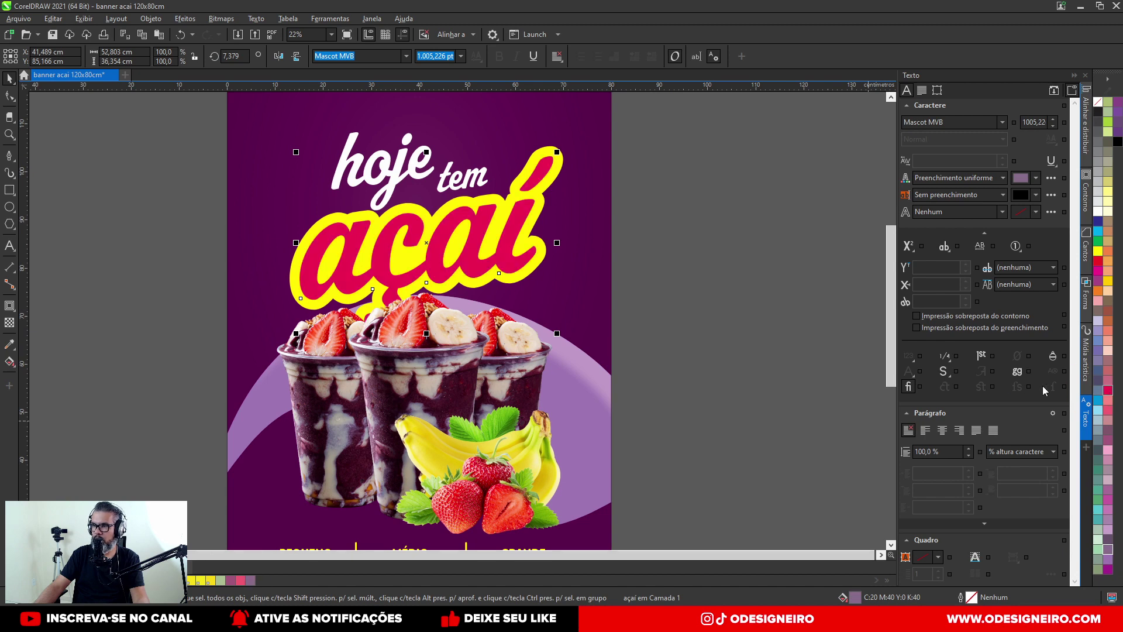
{"action": "left_click_drag", "start_coordinate": [511, 298], "coordinate": [522, 310]}
{"action": "left_click", "coordinate": [717, 298]}
{"action": "scroll", "coordinate": [431, 300], "scroll_direction": "down", "scroll_amount": 1}
{"action": "scroll", "coordinate": [430, 301], "scroll_direction": "down", "scroll_amount": 3}
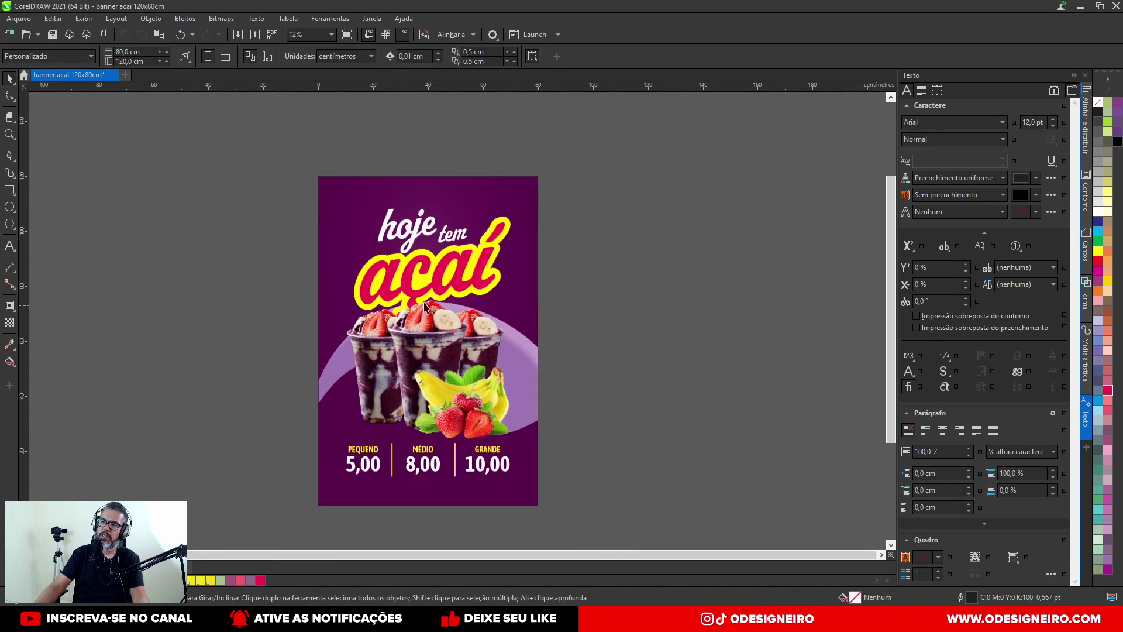
Step: Try raising "tem" beside "hoje" and lowering both words in front of the yellow "açaí" contour
{"action": "scroll", "coordinate": [424, 302], "scroll_direction": "up", "scroll_amount": 1}
{"action": "scroll", "coordinate": [399, 283], "scroll_direction": "up", "scroll_amount": 3}
{"action": "left_click_drag", "start_coordinate": [486, 241], "coordinate": [501, 279]}
{"action": "scroll", "coordinate": [502, 279], "scroll_direction": "up", "scroll_amount": 2}
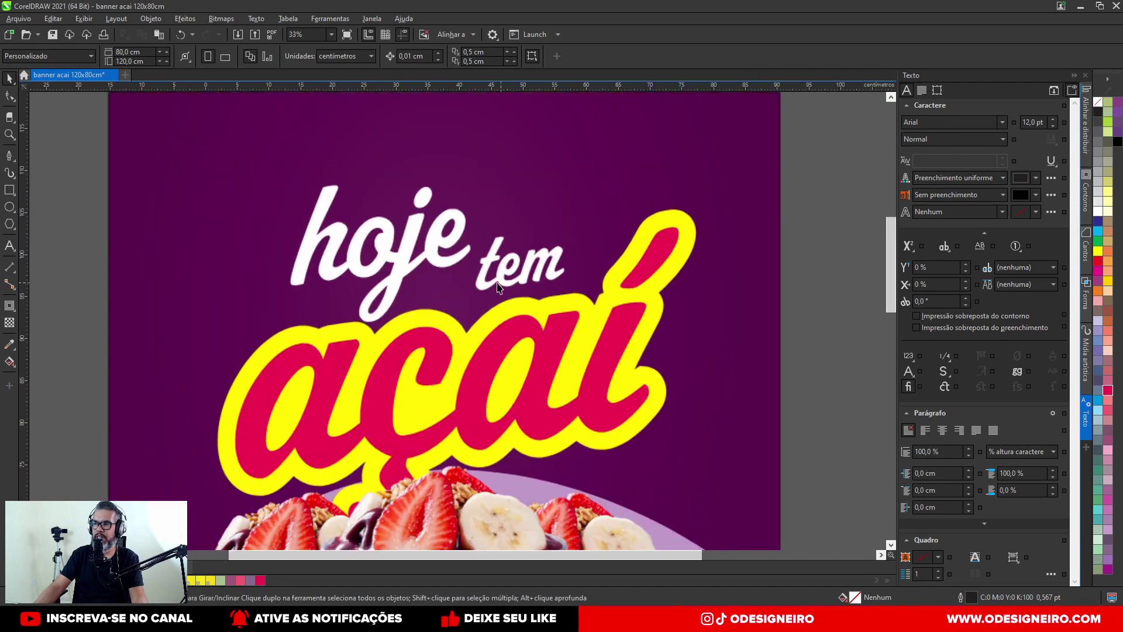
{"action": "left_click", "coordinate": [501, 281]}
{"action": "scroll", "coordinate": [501, 281], "scroll_direction": "down", "scroll_amount": 3}
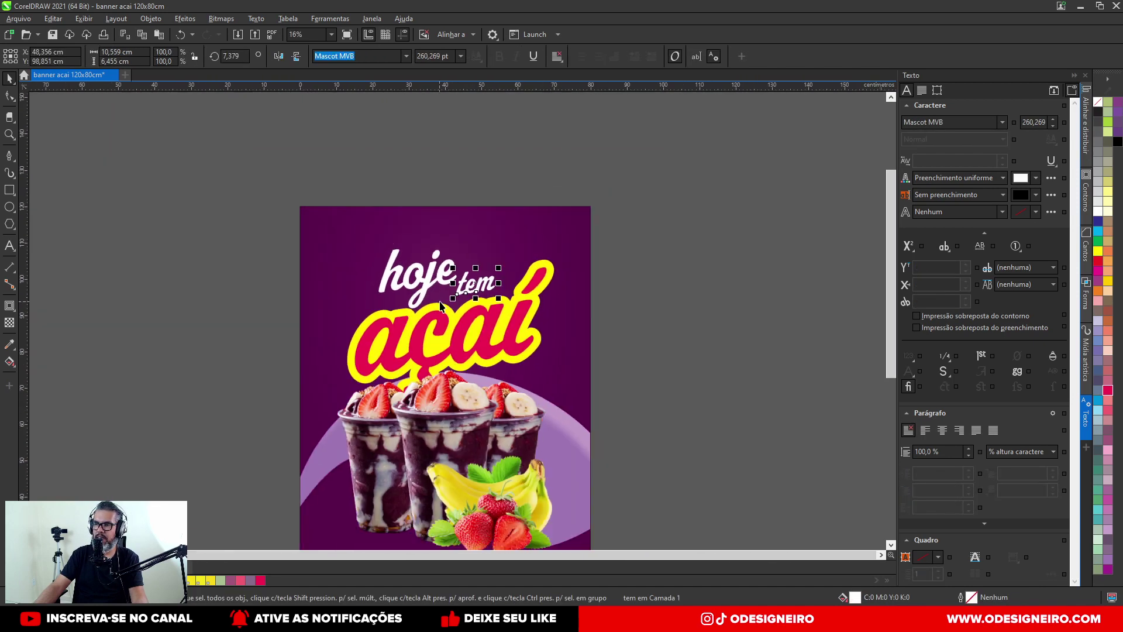
{"action": "scroll", "coordinate": [443, 303], "scroll_direction": "up", "scroll_amount": 2}
{"action": "scroll", "coordinate": [490, 288], "scroll_direction": "up", "scroll_amount": 1}
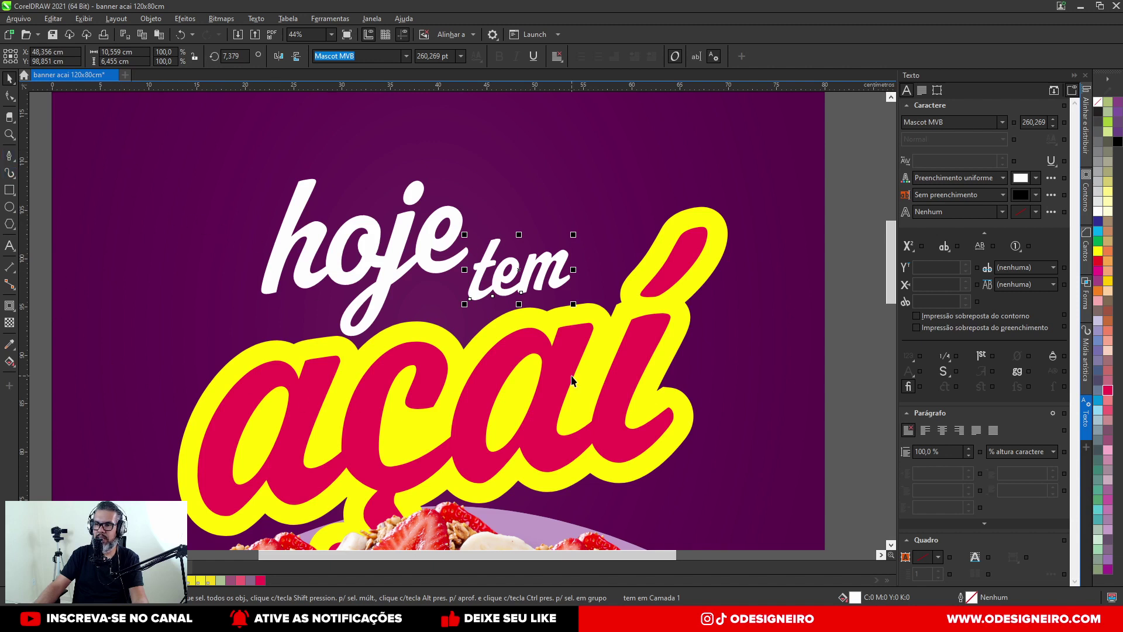
{"action": "left_click_drag", "start_coordinate": [484, 304], "coordinate": [495, 250]}
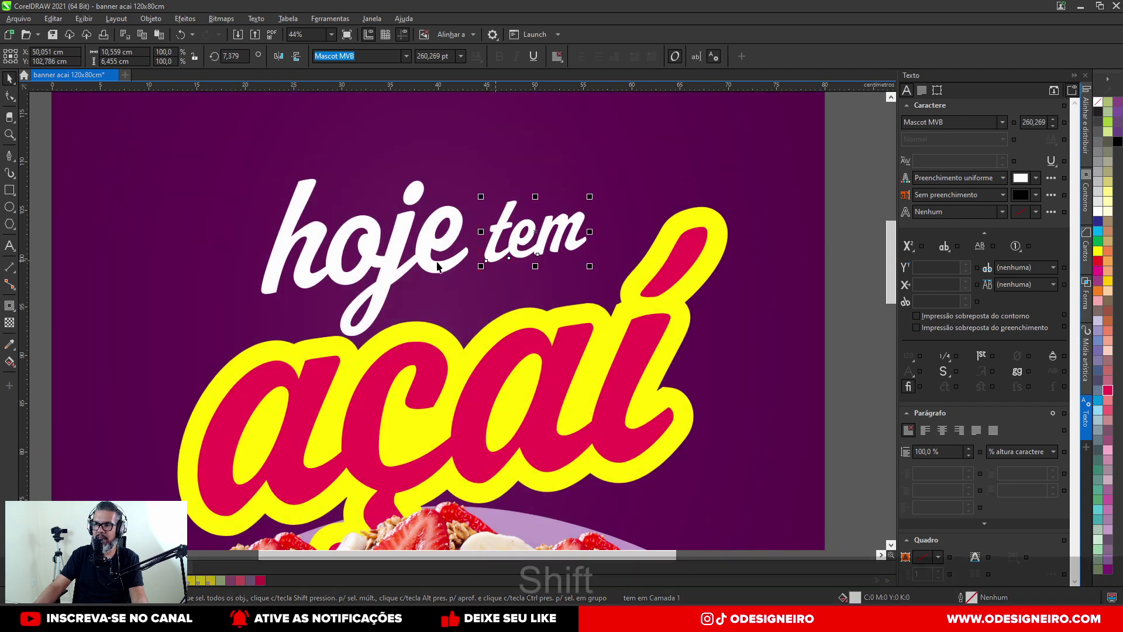
{"action": "left_click", "coordinate": [419, 251], "text": "shift"}
{"action": "left_click_drag", "start_coordinate": [417, 251], "coordinate": [429, 286]}
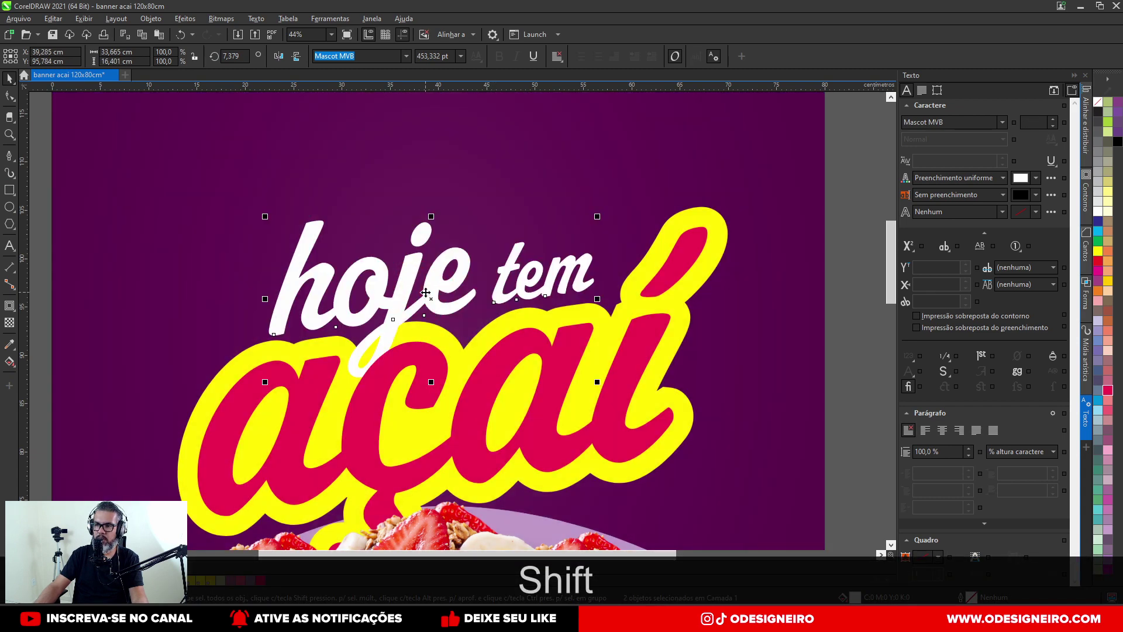
{"action": "key", "text": "shift+Page_Up"}
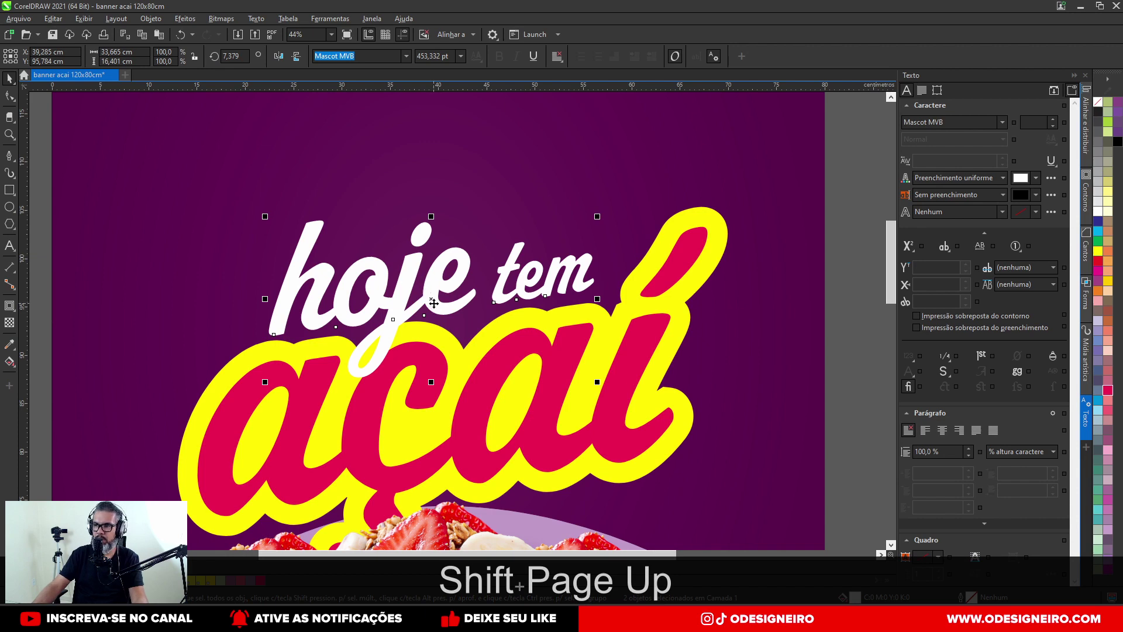
{"action": "left_click_drag", "start_coordinate": [433, 303], "coordinate": [389, 320]}
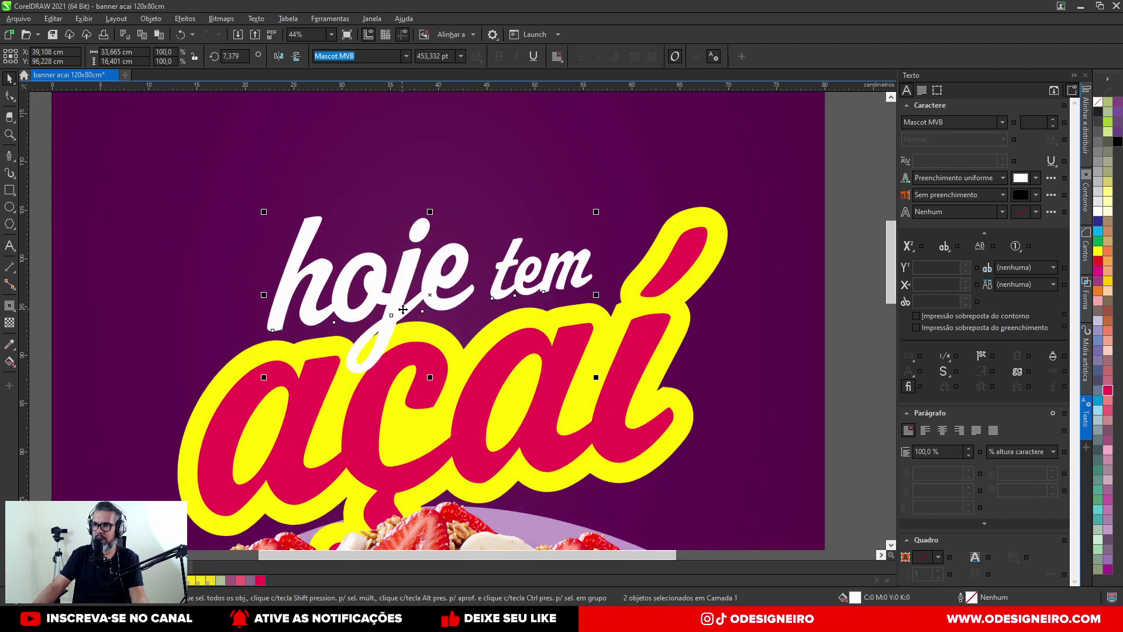
Step: Undo the repositioning and reordering of "hoje" and "tem" and clear the selection
{"action": "scroll", "coordinate": [403, 309], "scroll_direction": "down", "scroll_amount": 2}
{"action": "key", "text": "ctrl+z"}
{"action": "key", "text": "ctrl+z"}
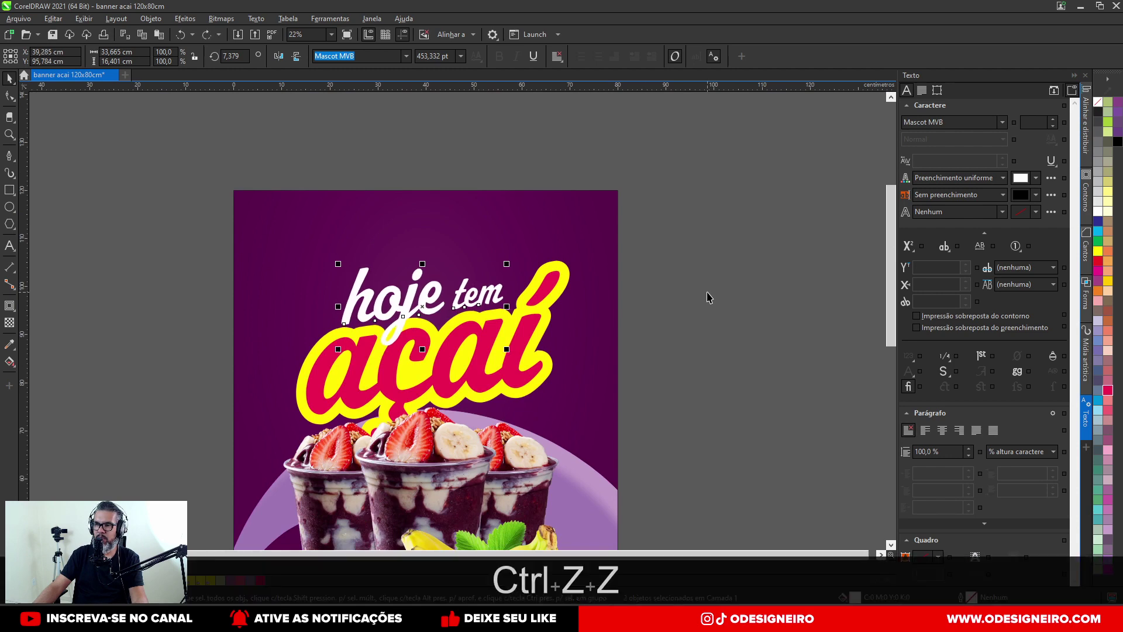
{"action": "key", "text": "ctrl+z"}
{"action": "key", "text": "ctrl+z"}
{"action": "key", "text": "ctrl+z"}
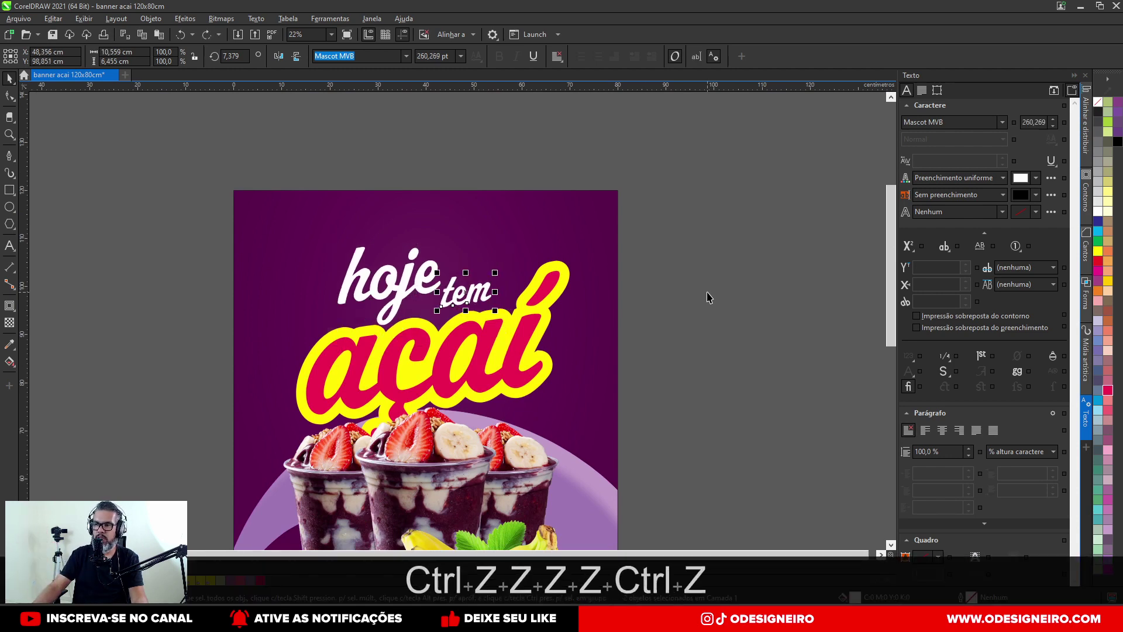
{"action": "left_click", "coordinate": [669, 293]}
{"action": "scroll", "coordinate": [408, 257], "scroll_direction": "down", "scroll_amount": 2}
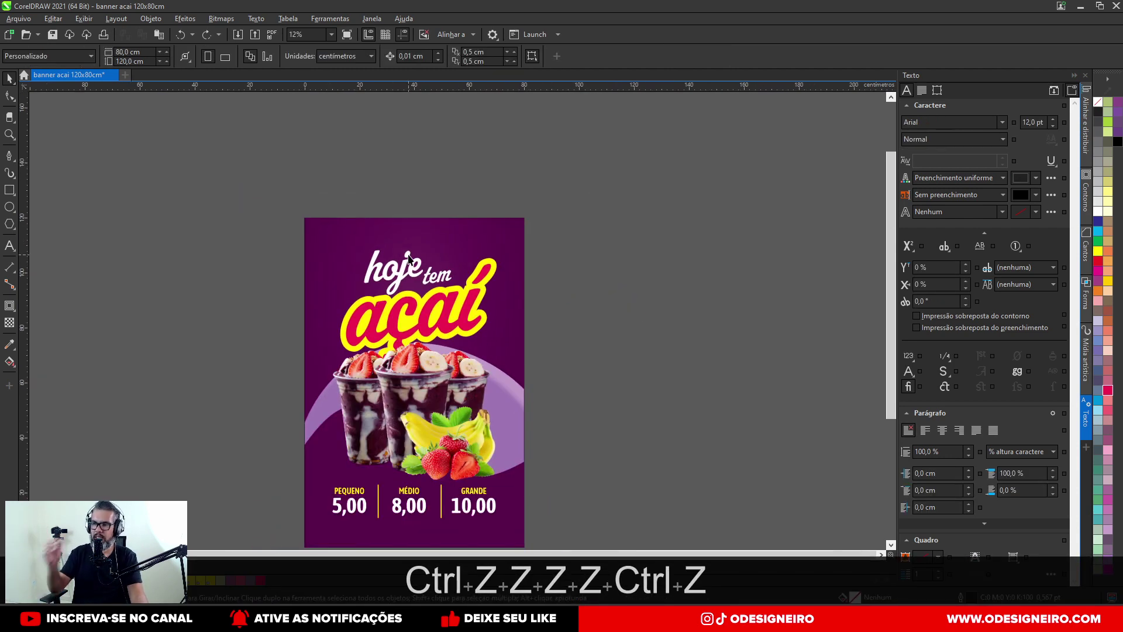
{"action": "scroll", "coordinate": [491, 380], "scroll_direction": "up", "scroll_amount": 1}
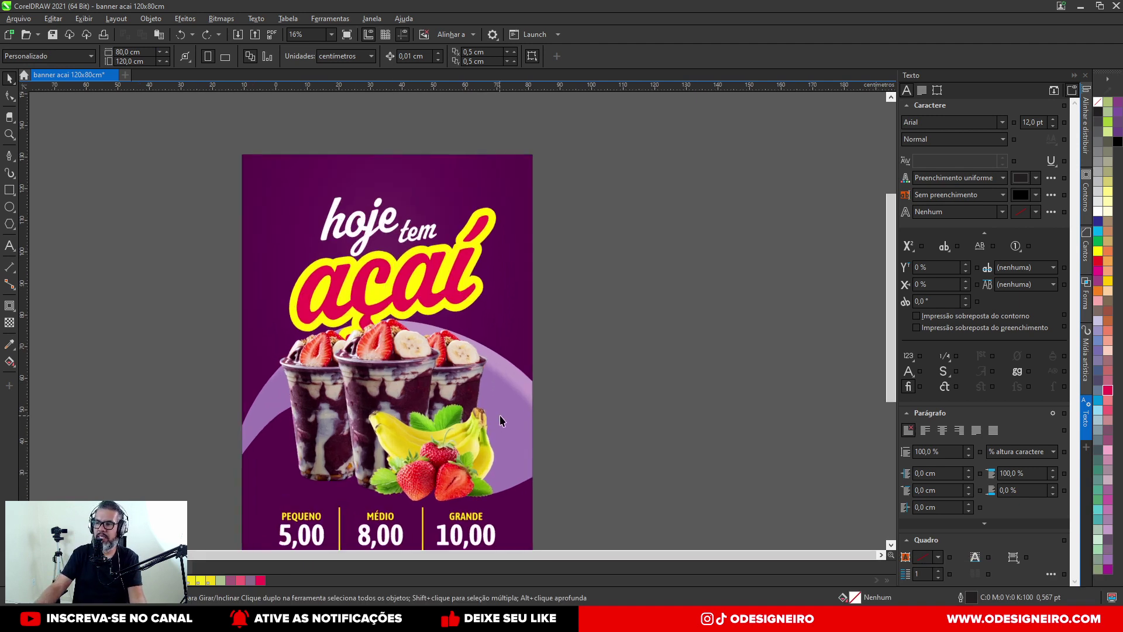
Step: Open the background rectangle's PowerClip contents, delete the purple curved shape behind the cups, and finish editing the contents
{"action": "left_click", "coordinate": [548, 341]}
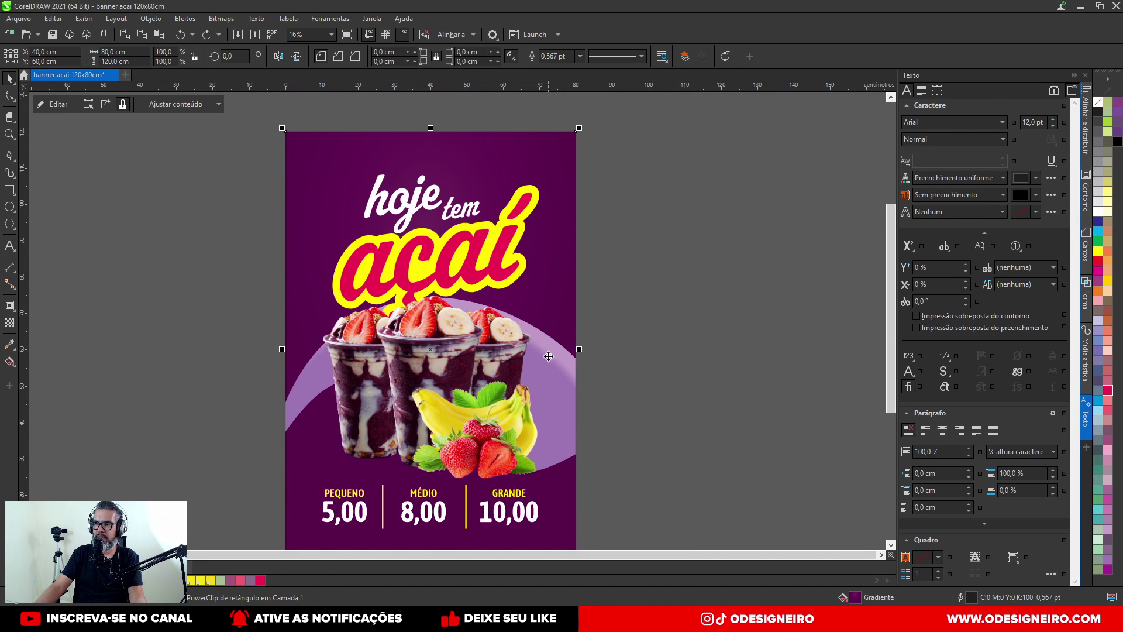
{"action": "double_click", "coordinate": [548, 356], "text": "ctrl"}
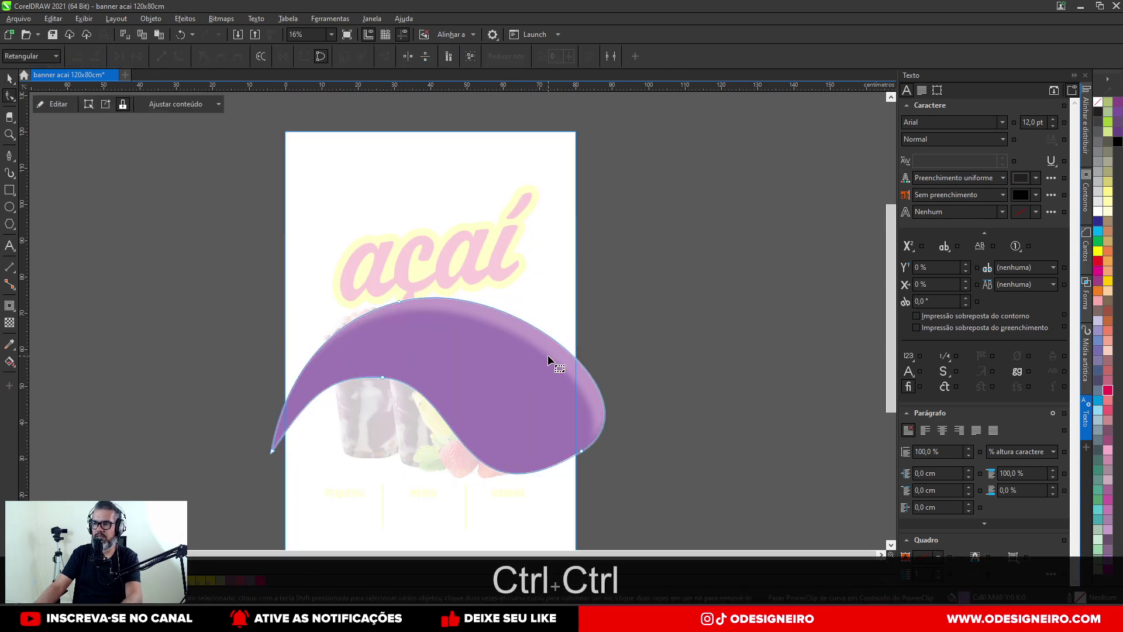
{"action": "key", "text": "Delete"}
{"action": "left_click", "coordinate": [9, 78]}
{"action": "key", "text": "Delete"}
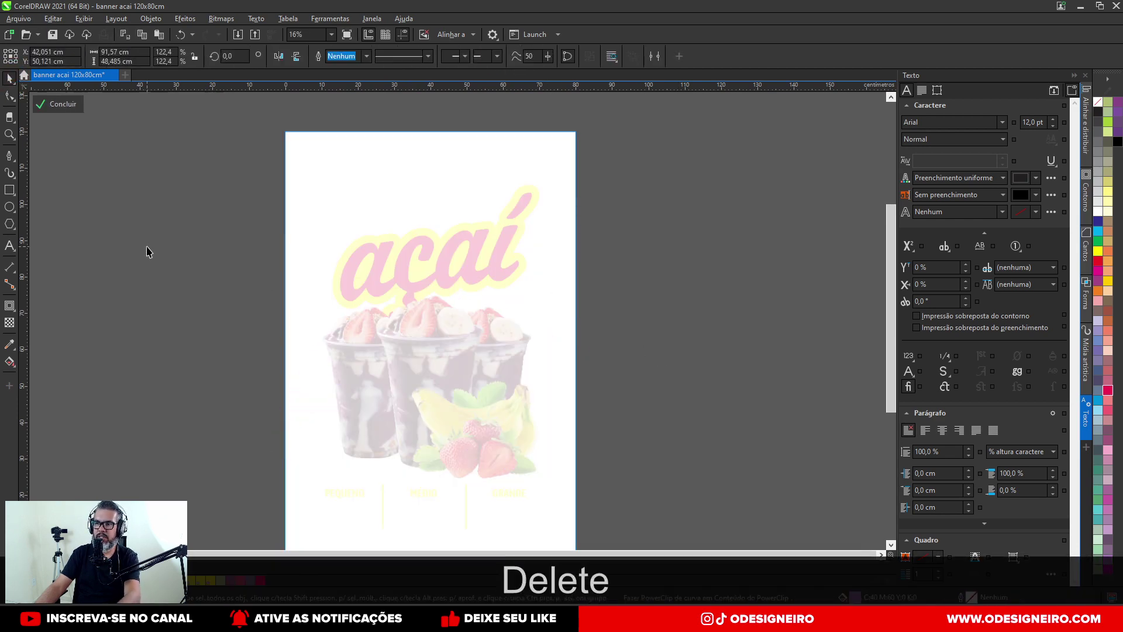
{"action": "left_click", "coordinate": [660, 325], "text": "ctrl"}
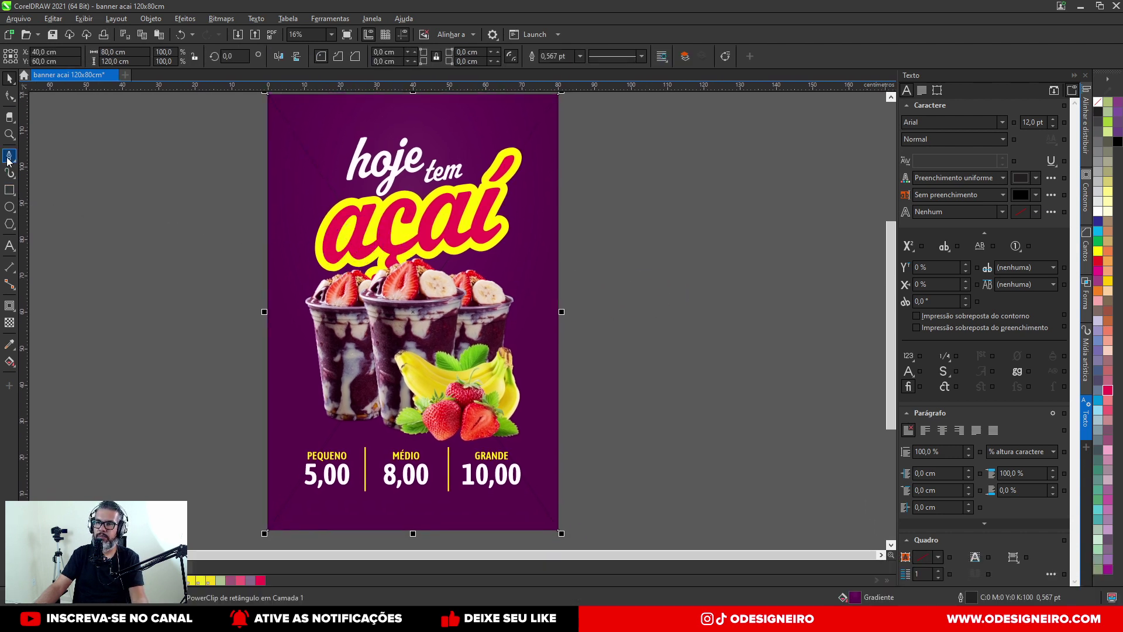
Step: Try to import the Vector-Dry-Brush-Strokes-[Brushes] file from the TEXTURAS brush folder and place it beside the banner
{"action": "left_click", "coordinate": [170, 240]}
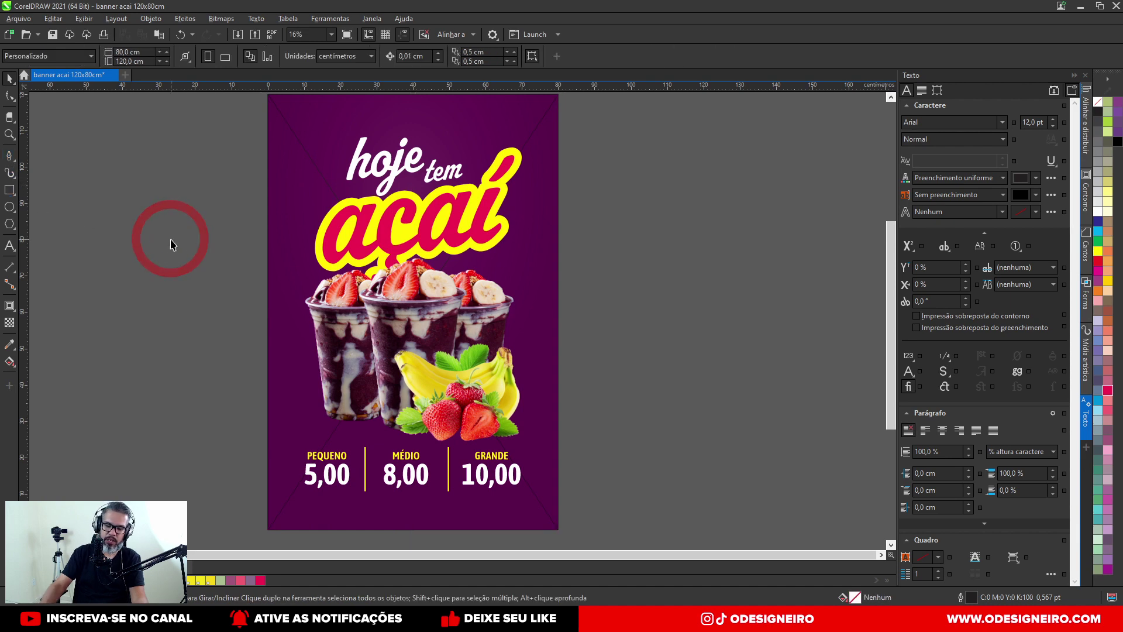
{"action": "key", "text": "ctrl+i"}
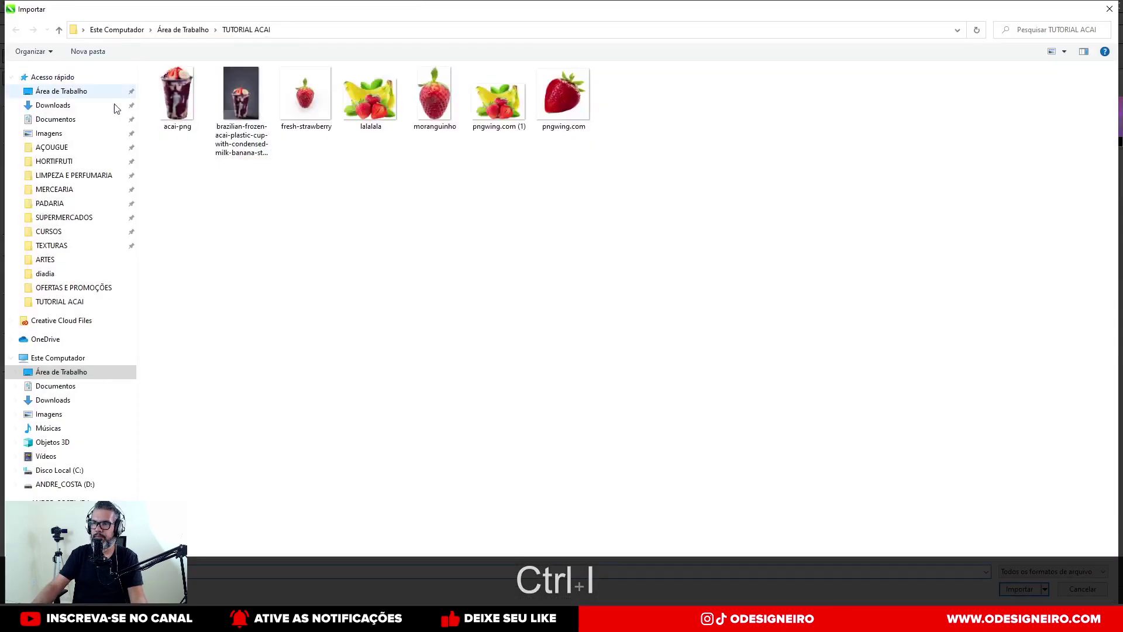
{"action": "left_click", "coordinate": [53, 245]}
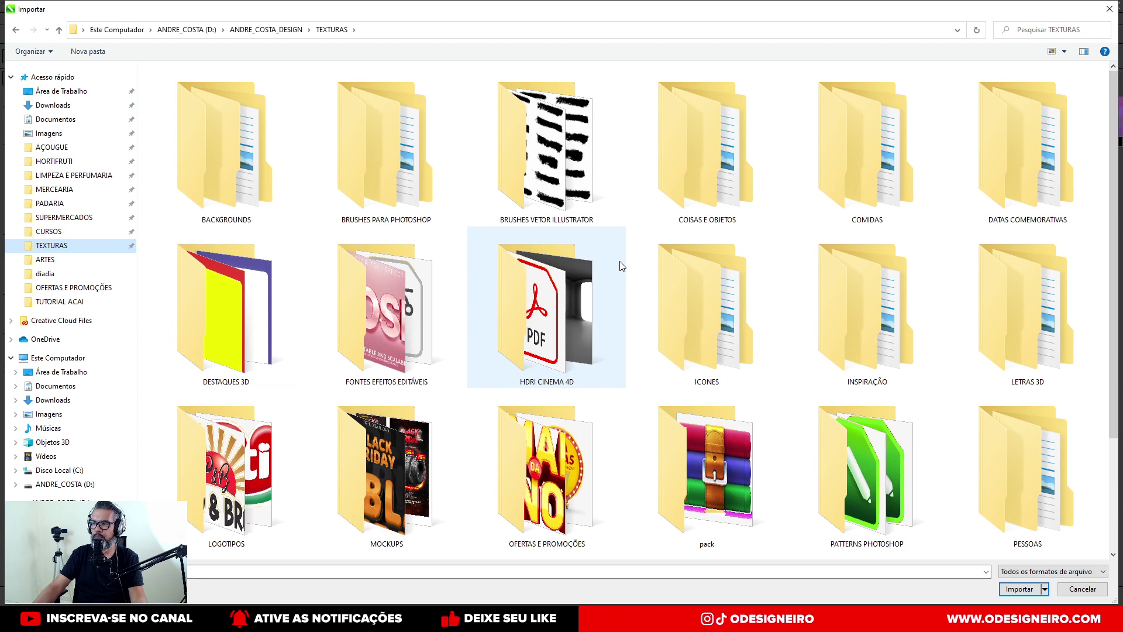
{"action": "double_click", "coordinate": [556, 143]}
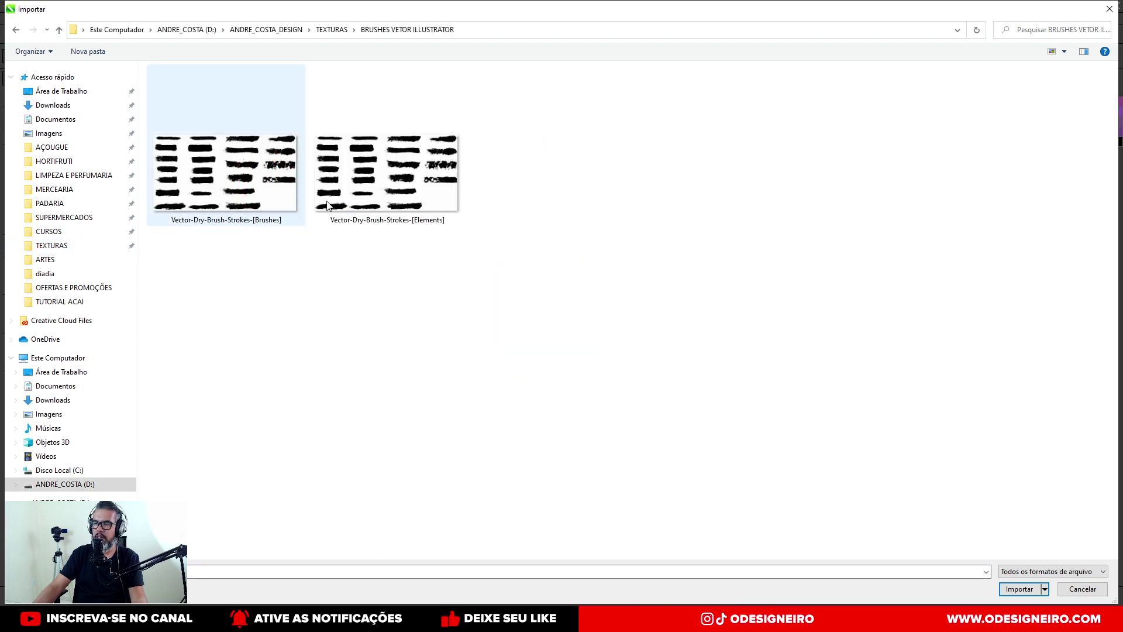
{"action": "double_click", "coordinate": [200, 208]}
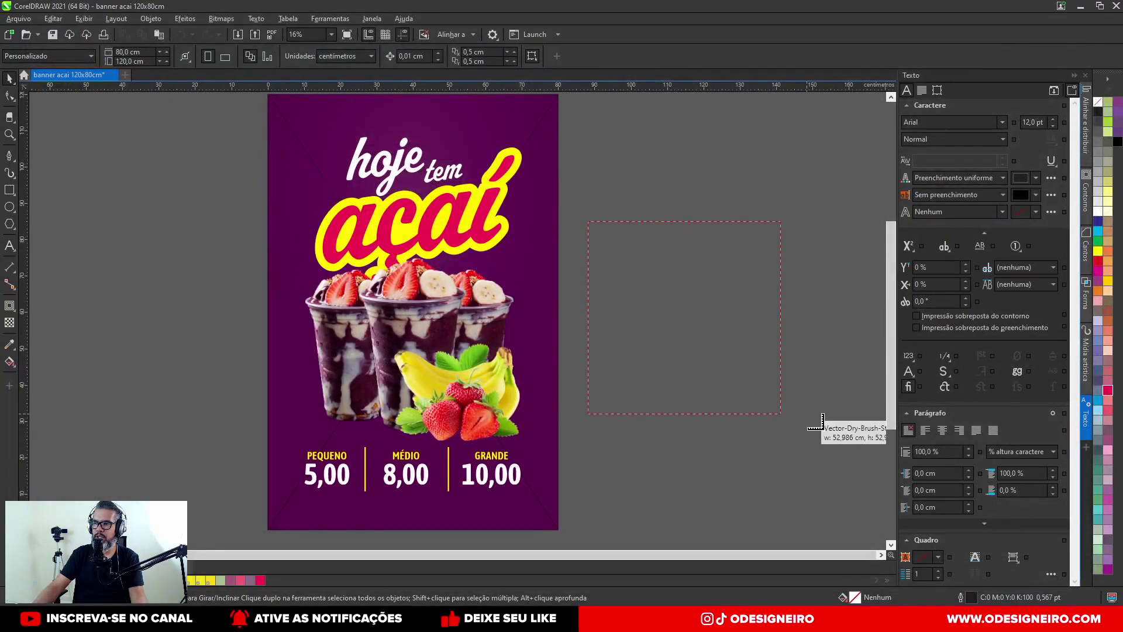
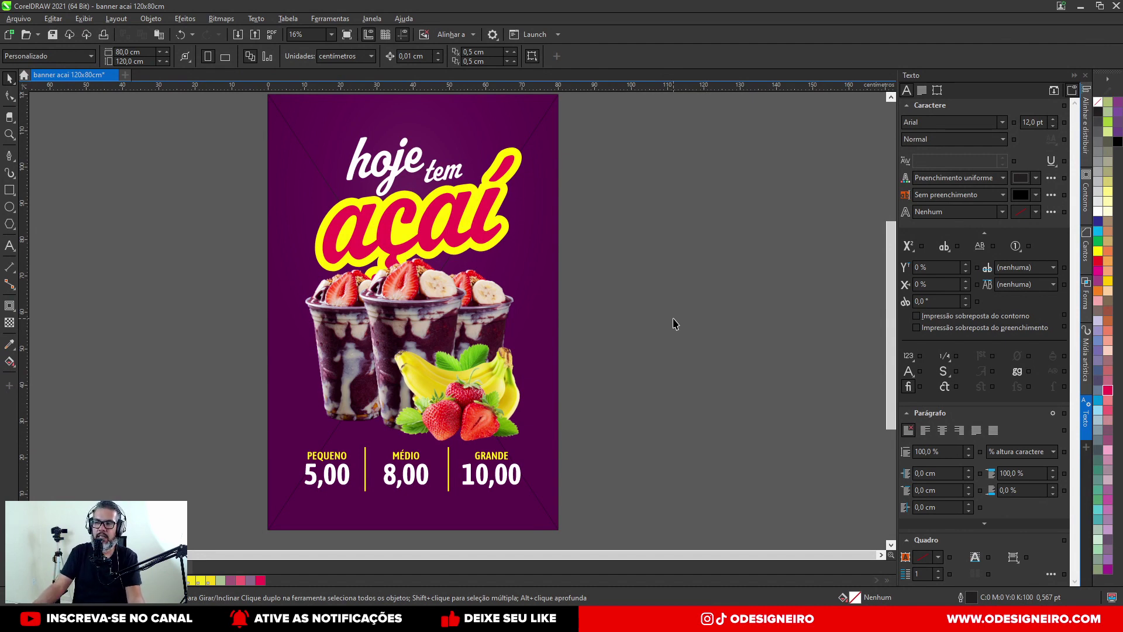
{"action": "left_click_drag", "start_coordinate": [688, 310], "coordinate": [592, 309]}
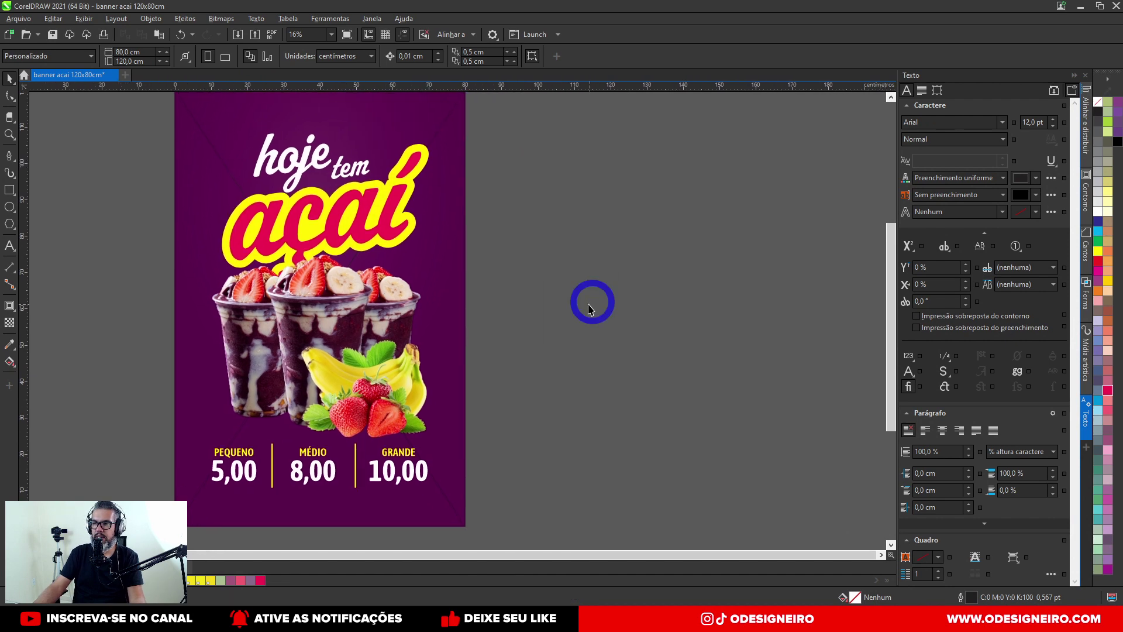
Step: Open the Vector-Dry-Brush-Strokes-[Elements] drawing from TEXTURAS > BRUSHES VETOR ILLUSTRATOR
{"action": "key", "text": "ctrl+o"}
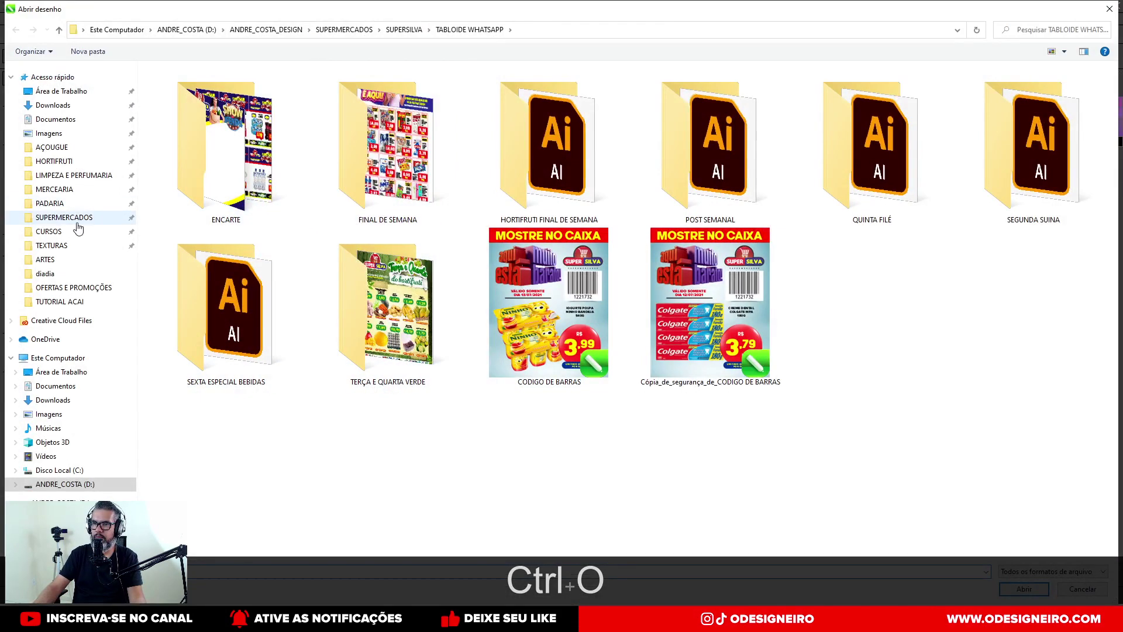
{"action": "left_click", "coordinate": [52, 245]}
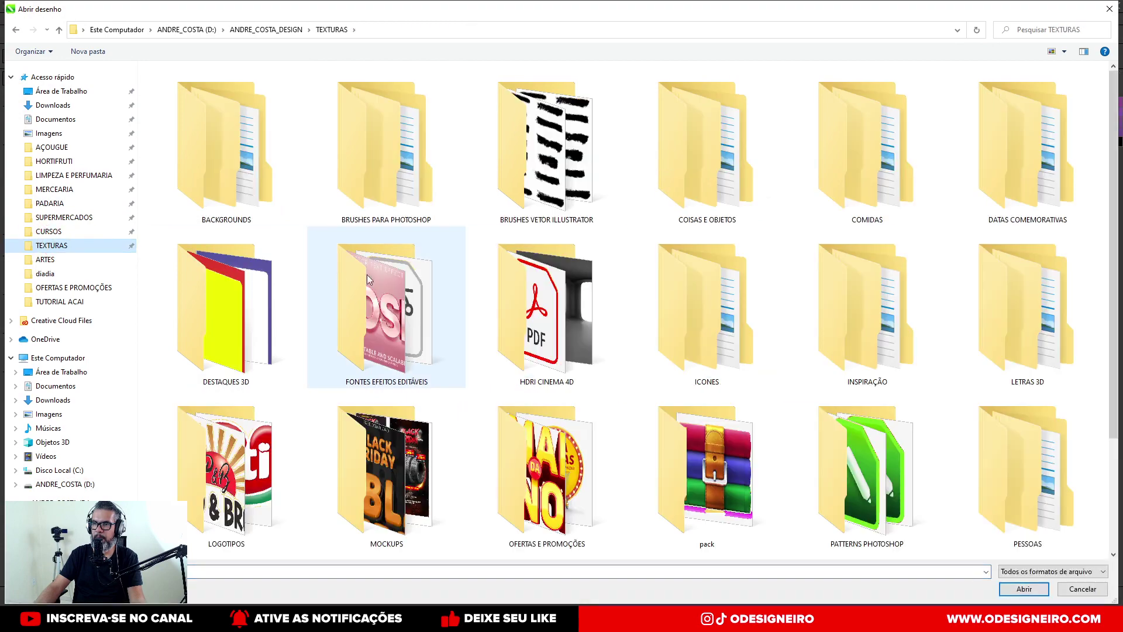
{"action": "double_click", "coordinate": [576, 185]}
{"action": "double_click", "coordinate": [345, 185]}
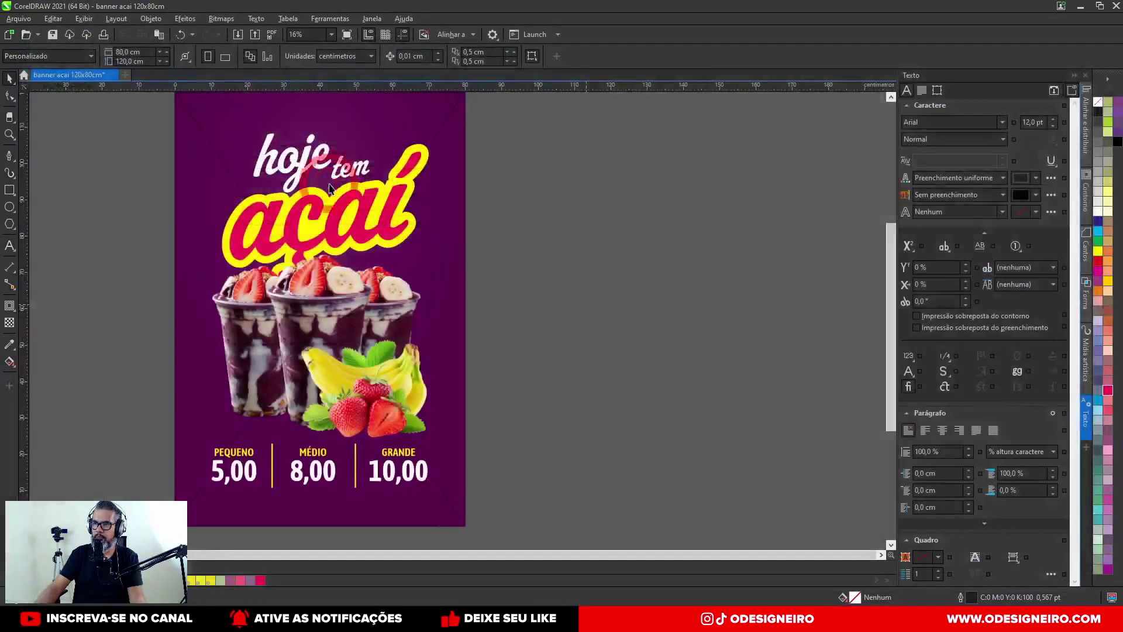
Step: Copy the fifth dry-brush stroke of the first column and return to the banner document
{"action": "left_click", "coordinate": [403, 264]}
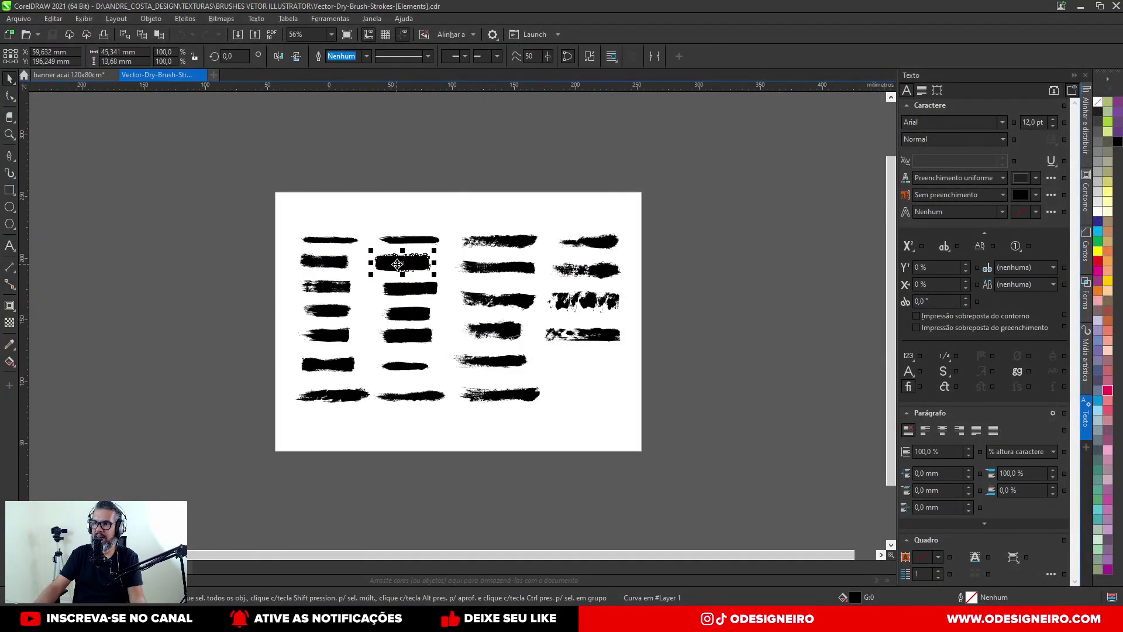
{"action": "scroll", "coordinate": [401, 265], "scroll_direction": "up", "scroll_amount": 4}
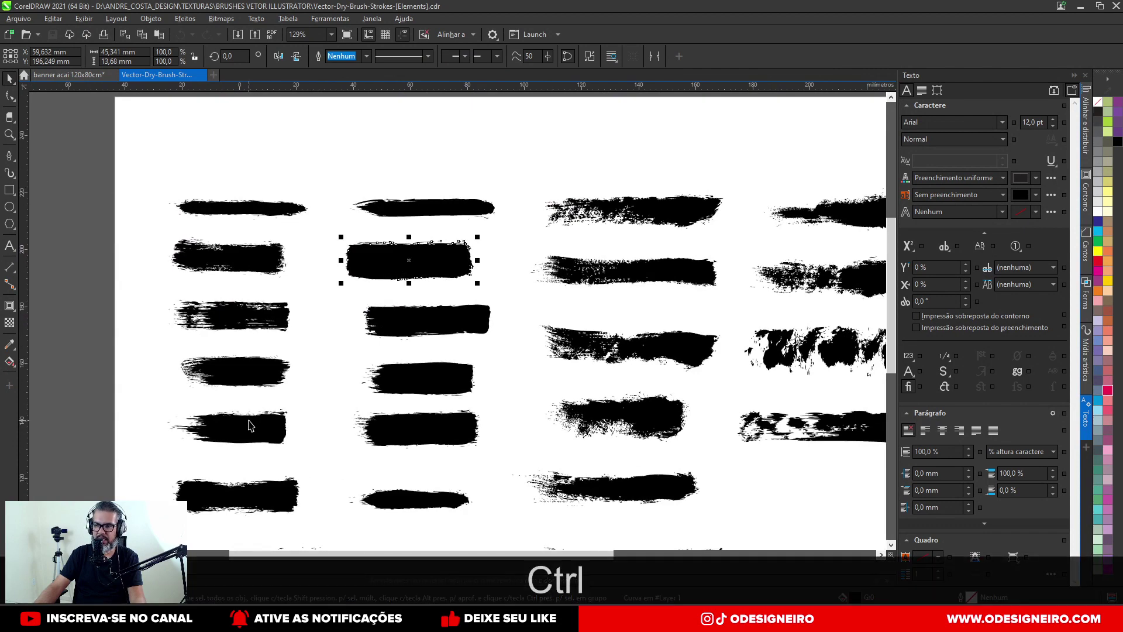
{"action": "left_click", "coordinate": [250, 425], "text": "ctrl"}
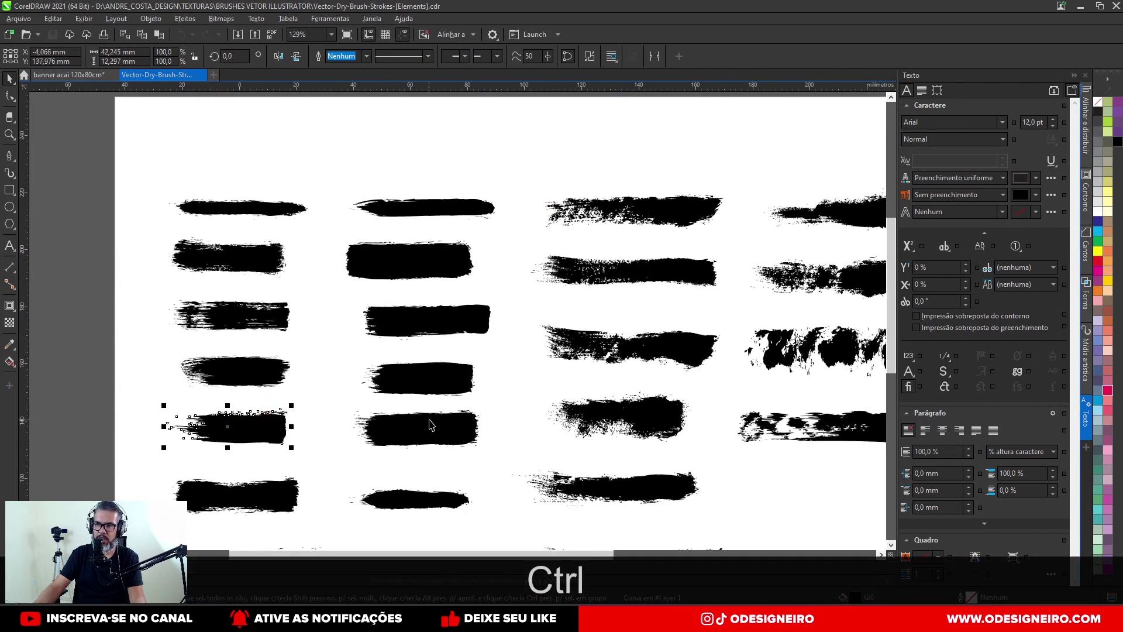
{"action": "key", "text": "ctrl+c"}
{"action": "left_click", "coordinate": [82, 75]}
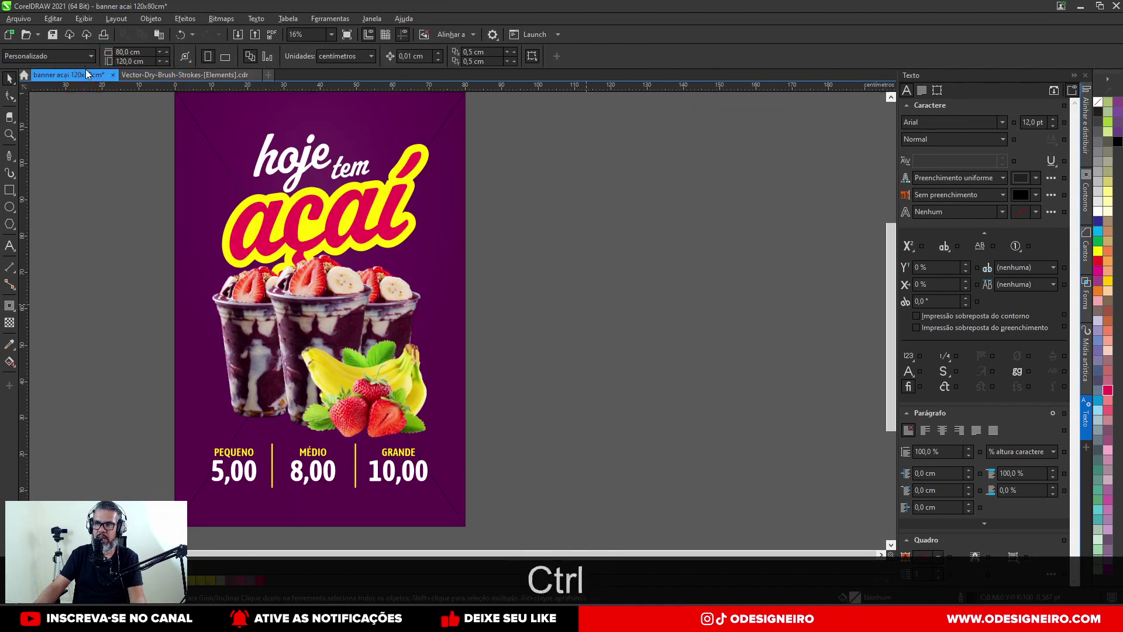
Step: Paste the brush stroke, enlarge it to about 135 cm wide, place it inside the background PowerClip behind the cups, and undo the stray fill
{"action": "key", "text": "ctrl+v"}
{"action": "mouse_move", "coordinate": [291, 317]}
{"action": "left_mouse_down"}
{"action": "mouse_move", "coordinate": [445, 363]}
{"action": "mouse_move", "coordinate": [735, 535]}
{"action": "mouse_move", "coordinate": [770, 537]}
{"action": "left_mouse_up"}
{"action": "left_click_drag", "start_coordinate": [597, 378], "coordinate": [329, 346]}
{"action": "left_click", "coordinate": [1100, 253]}
{"action": "key", "text": "ctrl+z"}
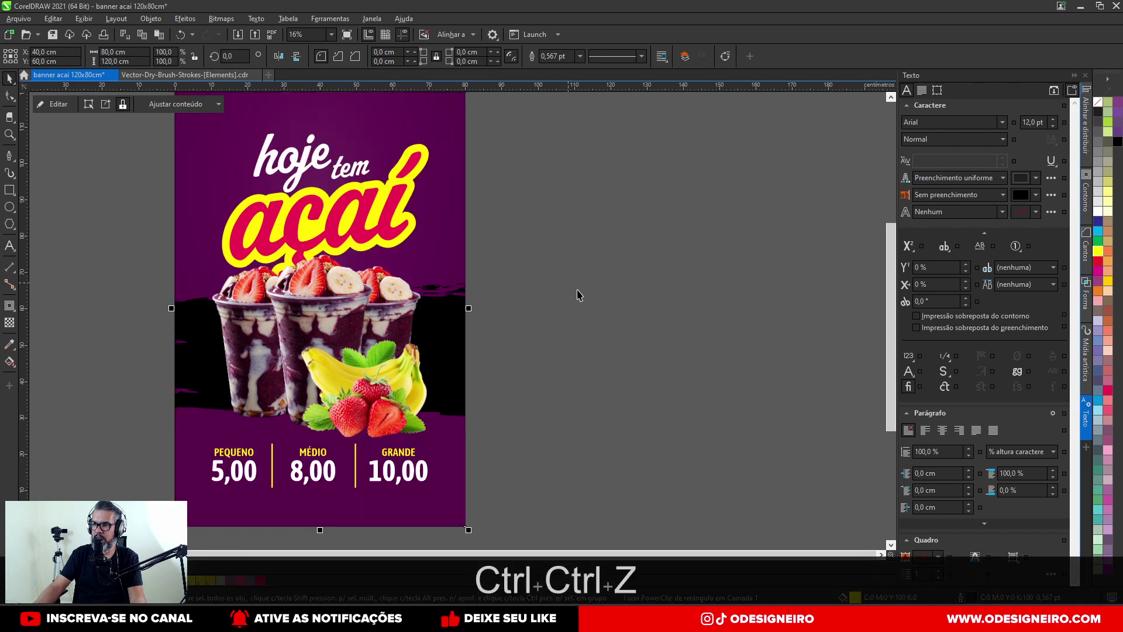
Step: Open the background's PowerClip contents, fill the black brush stroke with yellow, and finish editing the contents
{"action": "left_click", "coordinate": [441, 310], "text": "ctrl"}
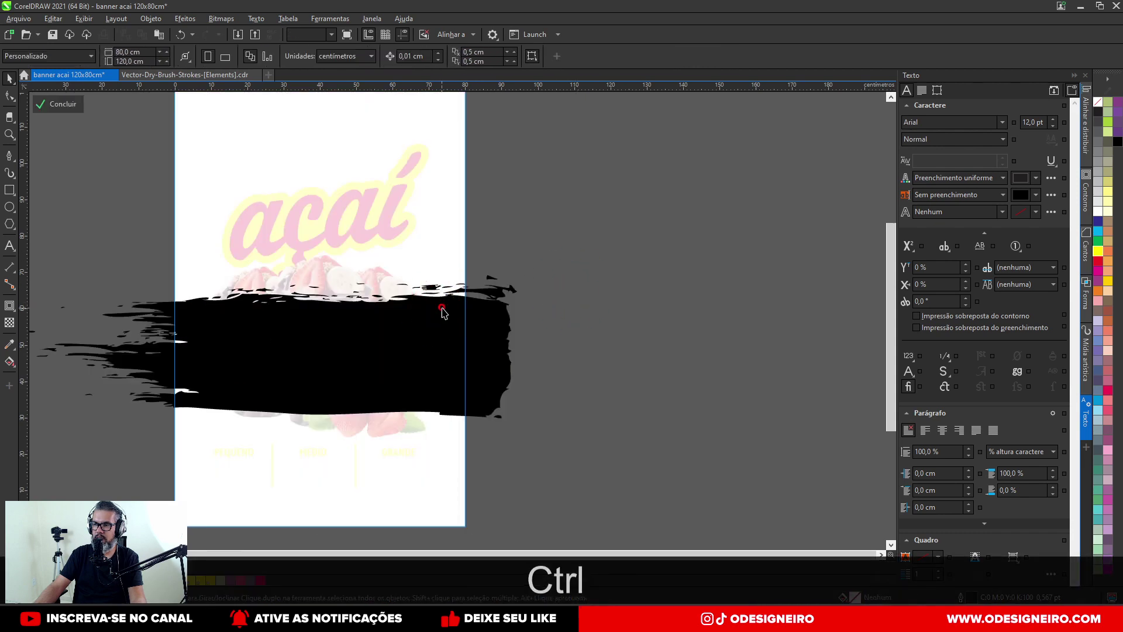
{"action": "left_click", "coordinate": [1099, 252]}
{"action": "left_click", "coordinate": [732, 240], "text": "ctrl"}
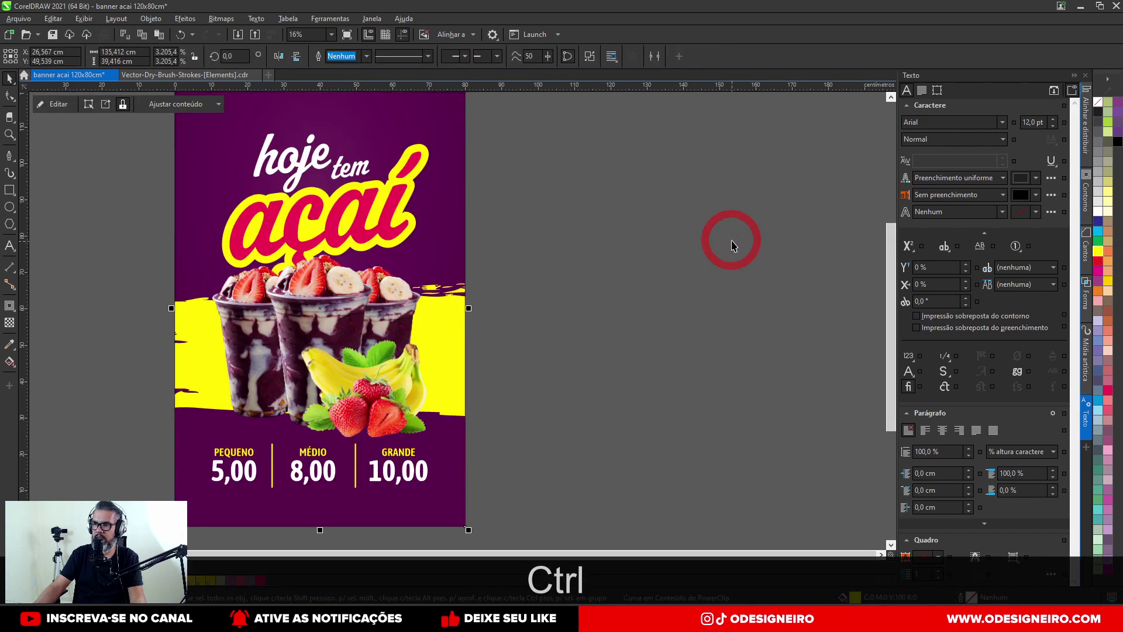
Step: Reopen the PowerClip contents, skew the yellow stroke upward to the right, stretch it to about 59 cm high, and reposition it behind the cups
{"action": "scroll", "coordinate": [538, 271], "scroll_direction": "down", "scroll_amount": 3}
{"action": "scroll", "coordinate": [458, 301], "scroll_direction": "up", "scroll_amount": 3}
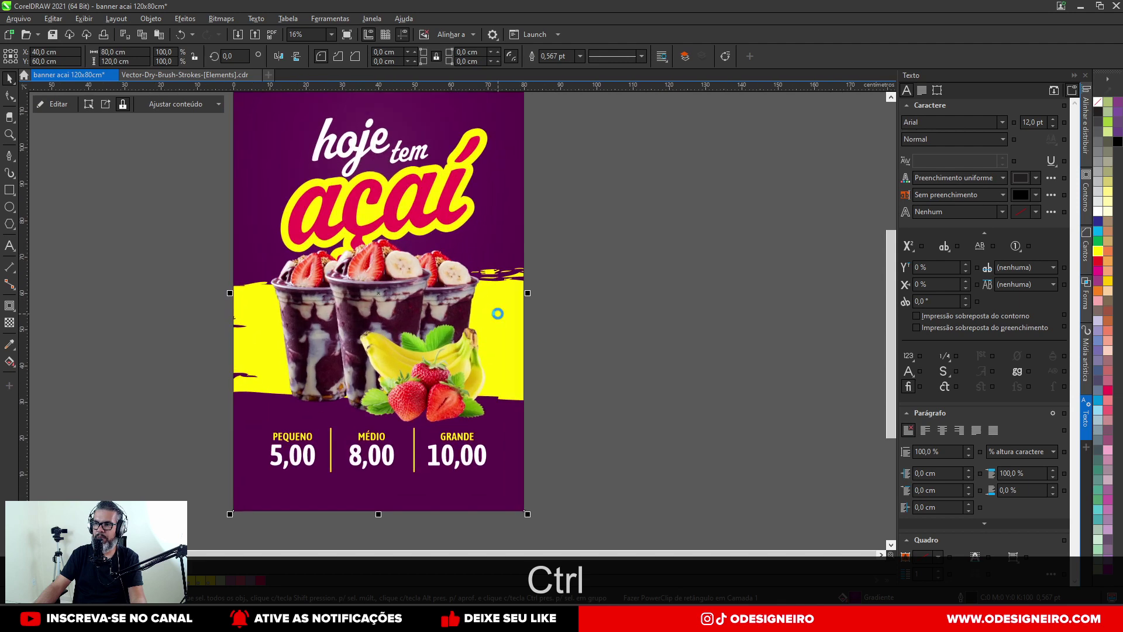
{"action": "left_click", "coordinate": [497, 314], "text": "ctrl"}
{"action": "left_click", "coordinate": [476, 321]}
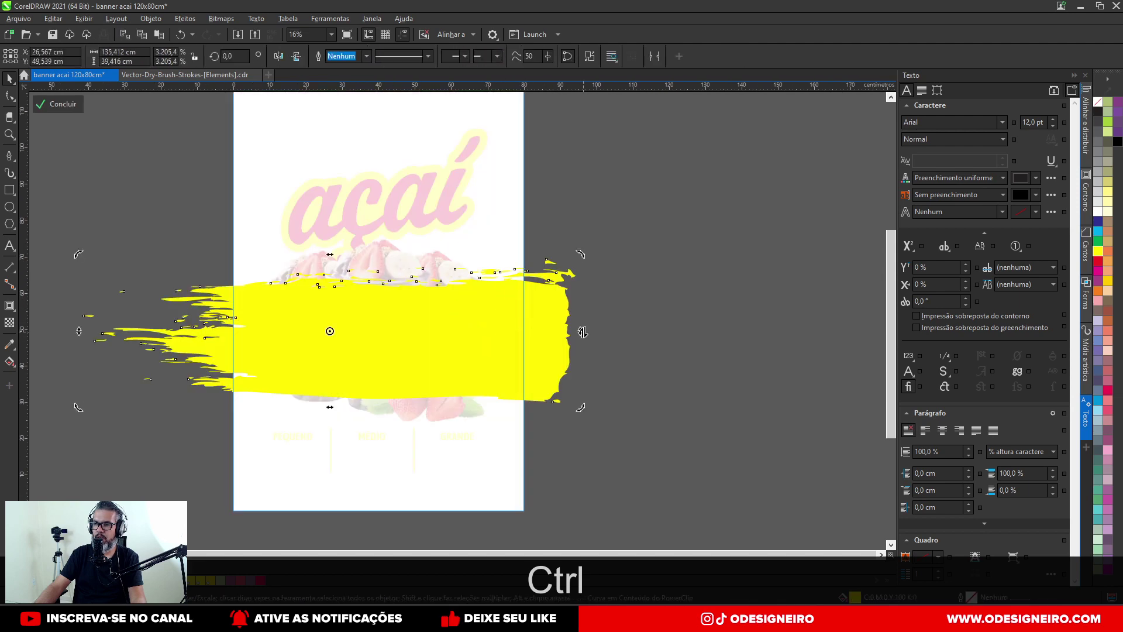
{"action": "left_click_drag", "start_coordinate": [582, 331], "coordinate": [579, 252]}
{"action": "left_click_drag", "start_coordinate": [493, 250], "coordinate": [494, 290]}
{"action": "left_click", "coordinate": [446, 319]}
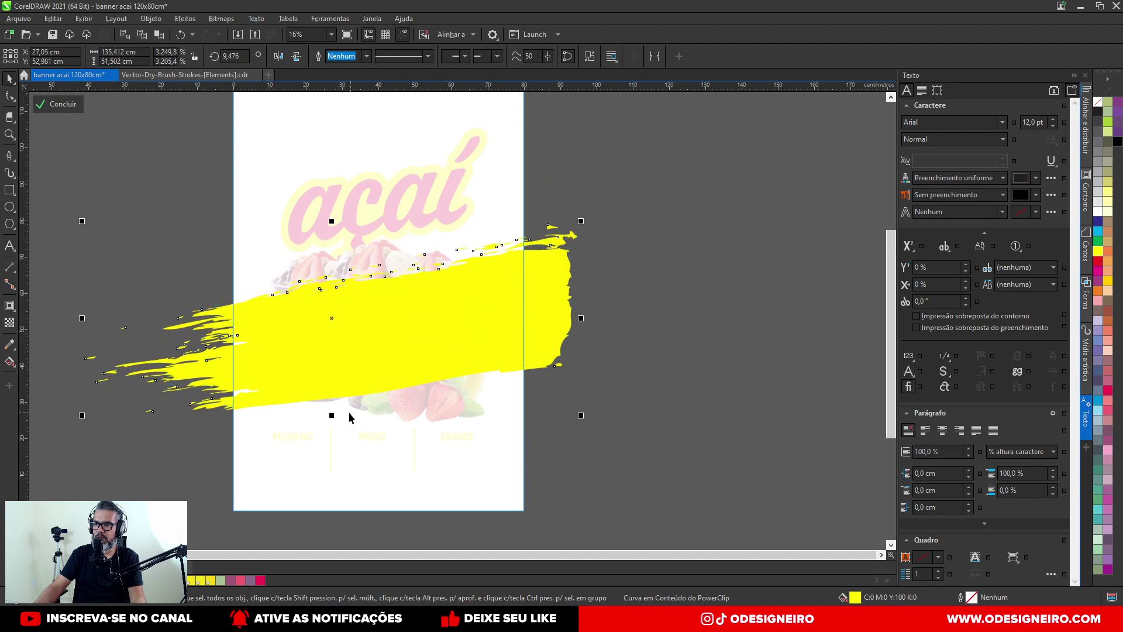
{"action": "left_click_drag", "start_coordinate": [330, 417], "coordinate": [329, 444]}
{"action": "mouse_move", "coordinate": [389, 369]}
{"action": "left_mouse_down"}
{"action": "mouse_move", "coordinate": [441, 344]}
{"action": "mouse_move", "coordinate": [456, 443]}
{"action": "left_mouse_up"}
Step: Duplicate the yellow brush stroke across the banner's top edge and finish editing the PowerClip contents
{"action": "mouse_move", "coordinate": [443, 446]}
{"action": "left_mouse_down"}
{"action": "mouse_move", "coordinate": [448, 257]}
{"action": "mouse_move", "coordinate": [505, 144]}
{"action": "mouse_move", "coordinate": [559, 115]}
{"action": "left_mouse_up"}
{"action": "right_click", "coordinate": [506, 143]}
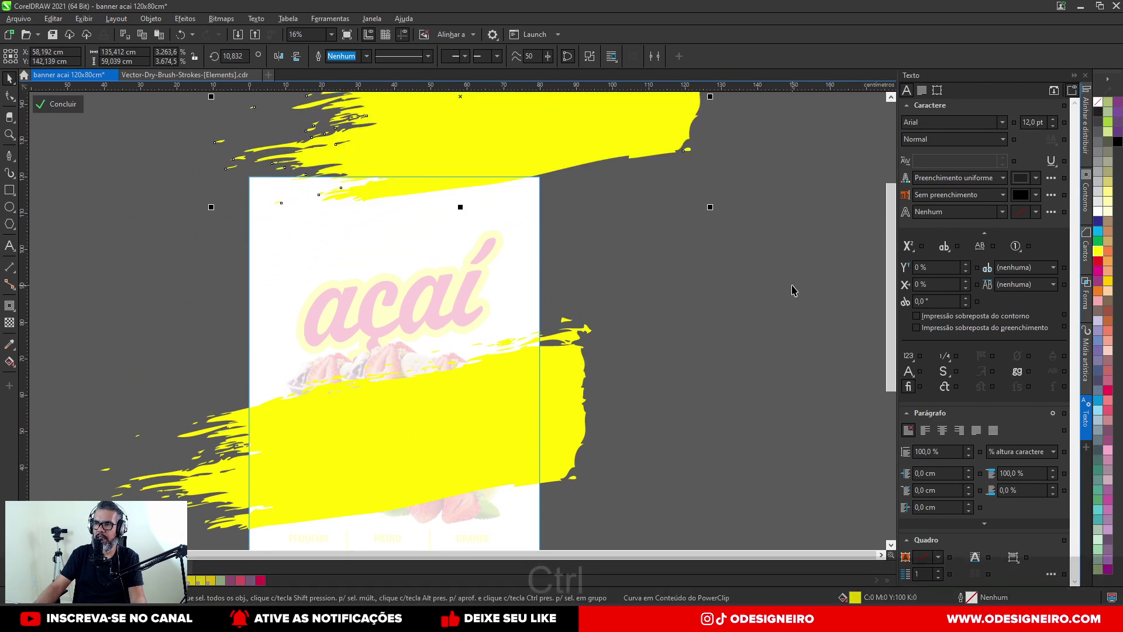
{"action": "left_click", "coordinate": [629, 245], "text": "ctrl"}
{"action": "scroll", "coordinate": [529, 231], "scroll_direction": "down", "scroll_amount": 2}
{"action": "left_click_drag", "start_coordinate": [586, 293], "coordinate": [576, 235]}
{"action": "scroll", "coordinate": [515, 254], "scroll_direction": "up", "scroll_amount": 2}
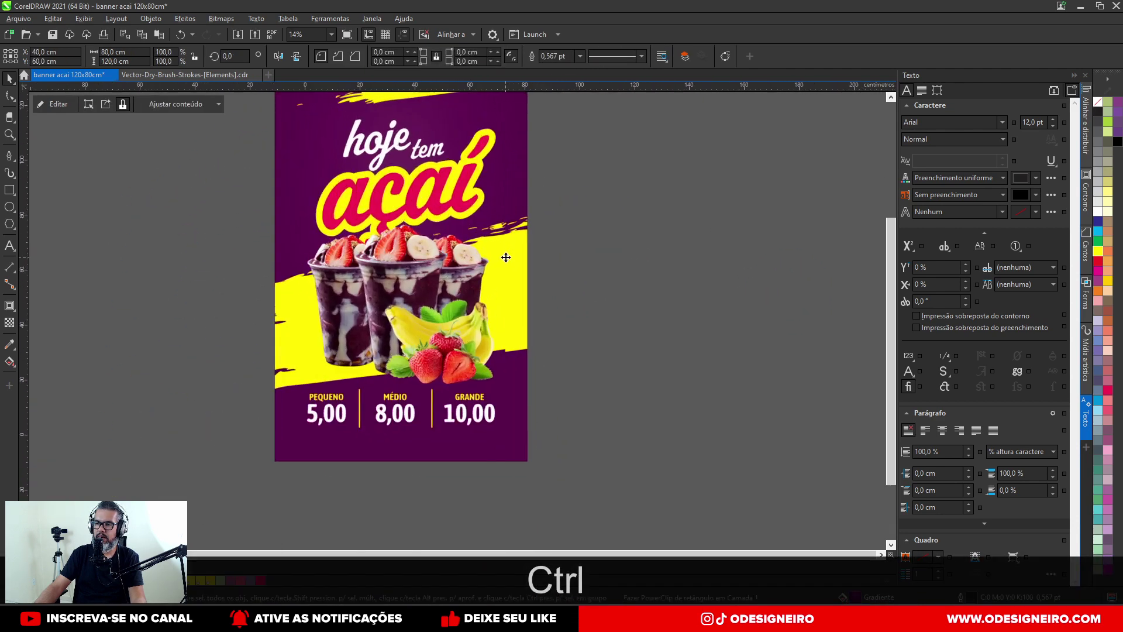
{"action": "left_click", "coordinate": [517, 255], "text": "ctrl"}
{"action": "left_click", "coordinate": [518, 258]}
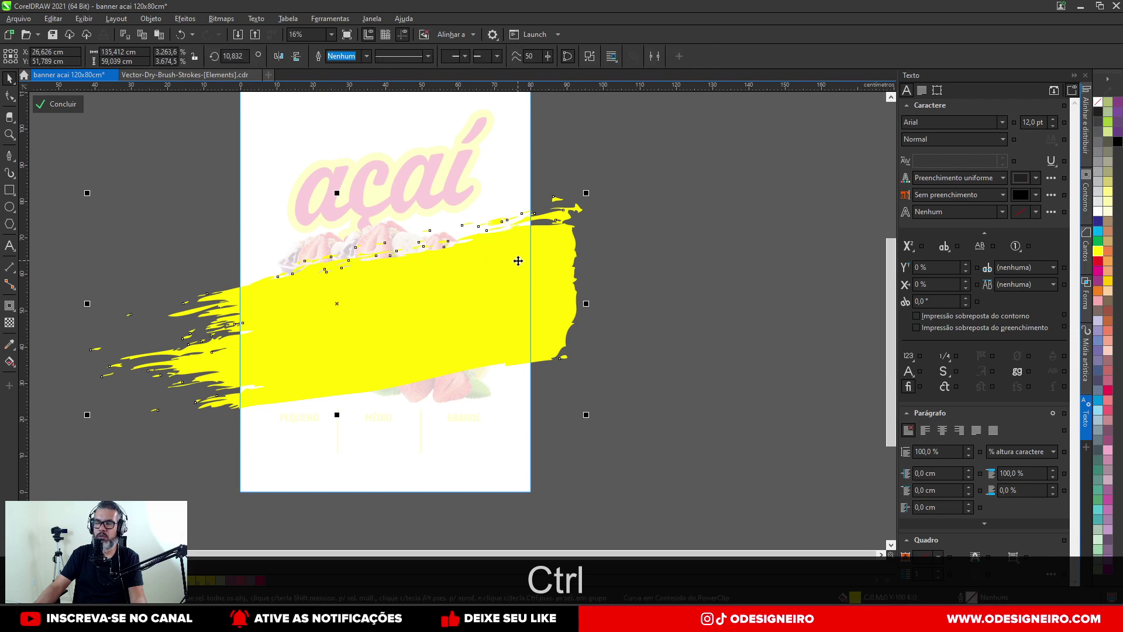
{"action": "left_click", "coordinate": [631, 268], "text": "ctrl"}
{"action": "scroll", "coordinate": [527, 267], "scroll_direction": "down", "scroll_amount": 3}
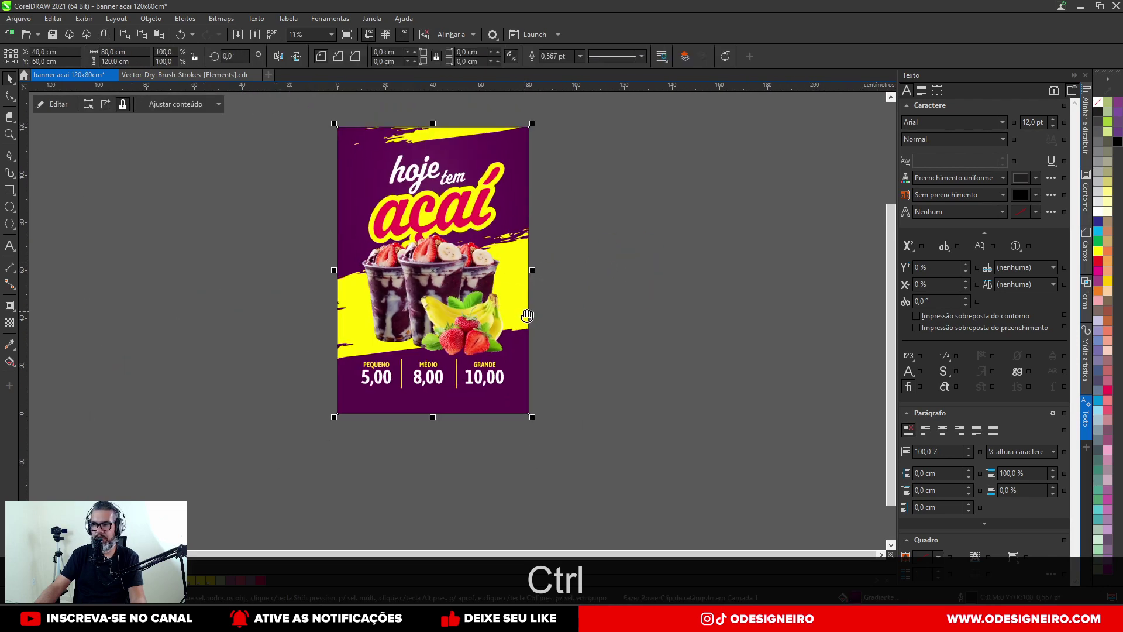
{"action": "key", "text": "F4"}
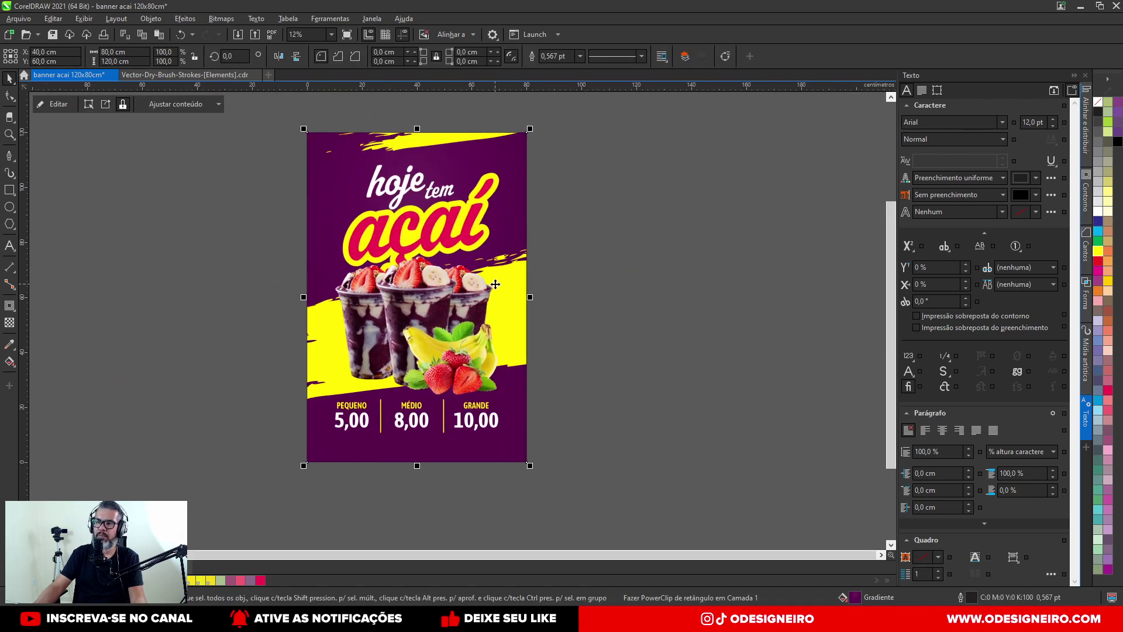
{"action": "left_click", "coordinate": [645, 268]}
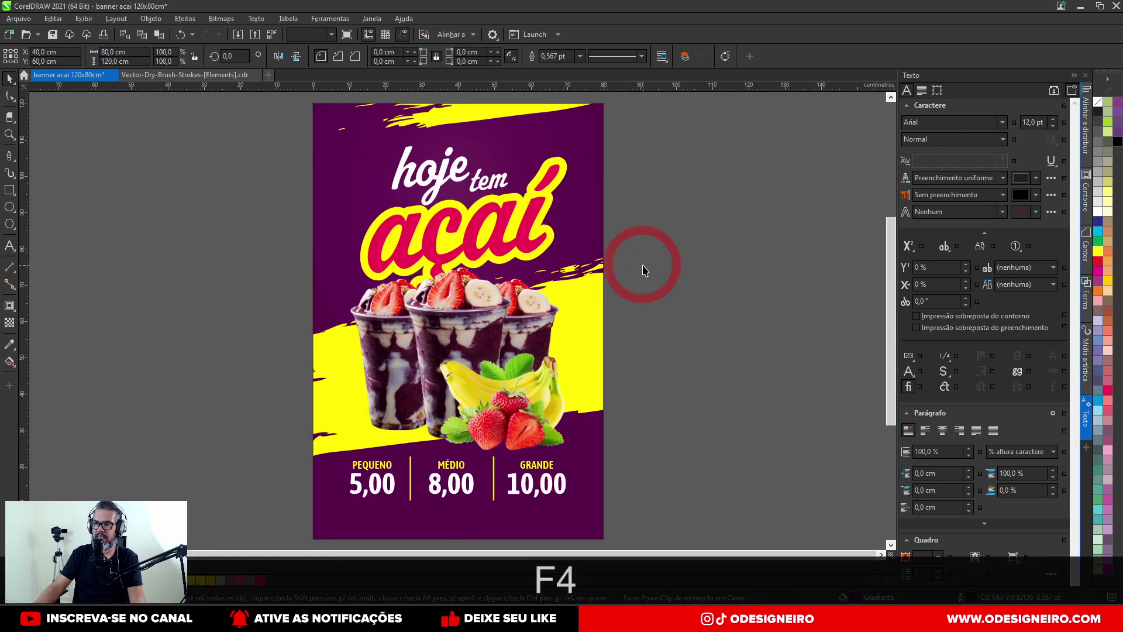
Step: Try an elliptical gradient from crimson to pink (magenta 53) on the "açaí" lettering and undo it
{"action": "scroll", "coordinate": [436, 258], "scroll_direction": "up", "scroll_amount": 4}
{"action": "left_click", "coordinate": [423, 256]}
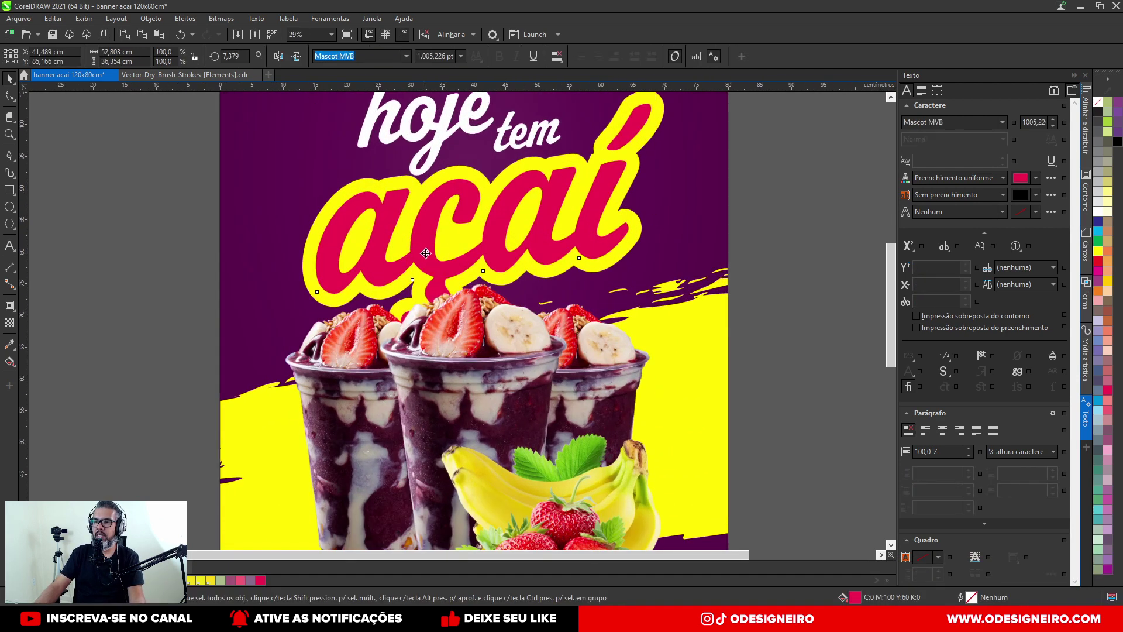
{"action": "key", "text": "ctrl+z"}
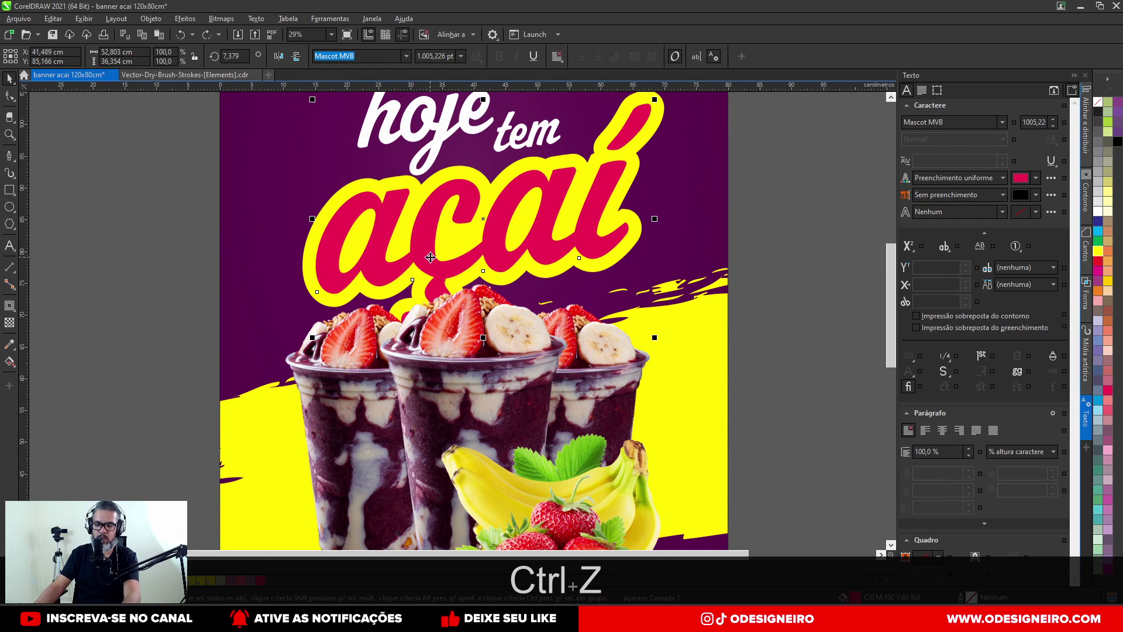
{"action": "key", "text": "F10"}
{"action": "key", "text": "F11"}
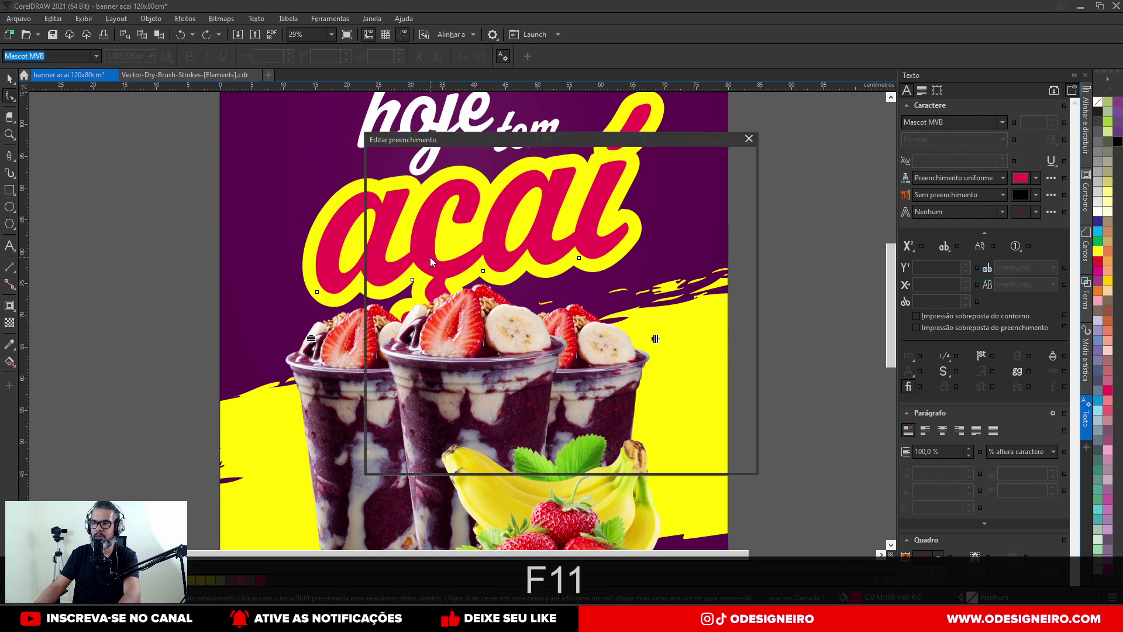
{"action": "left_click", "coordinate": [570, 220]}
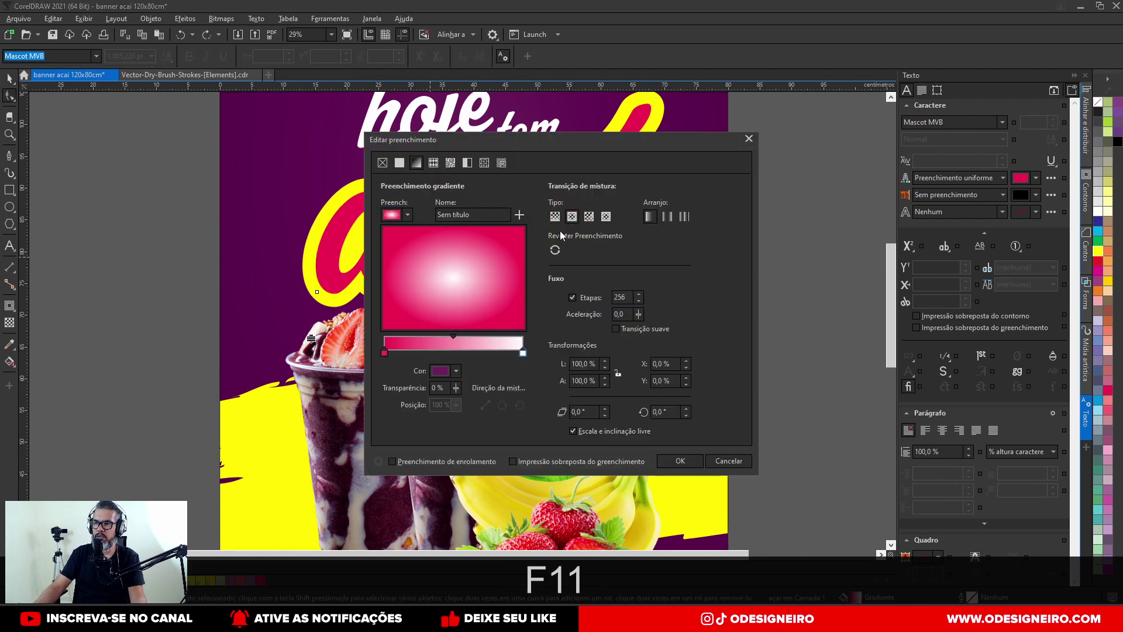
{"action": "left_click_drag", "start_coordinate": [547, 145], "coordinate": [862, 132]}
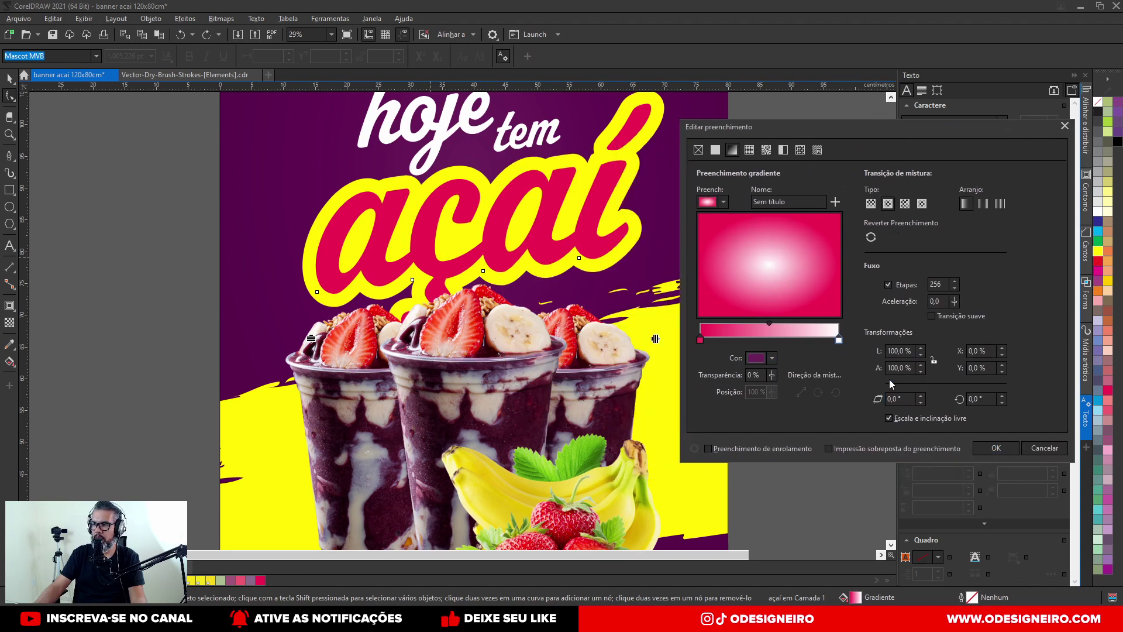
{"action": "left_click", "coordinate": [771, 359]}
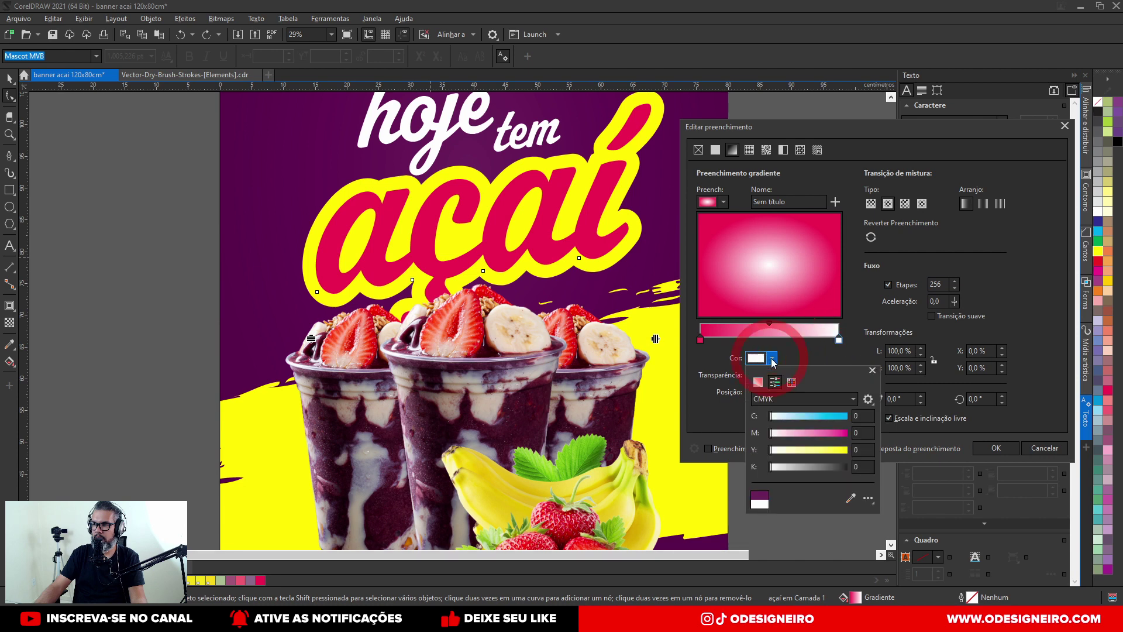
{"action": "left_click_drag", "start_coordinate": [820, 433], "coordinate": [812, 431]}
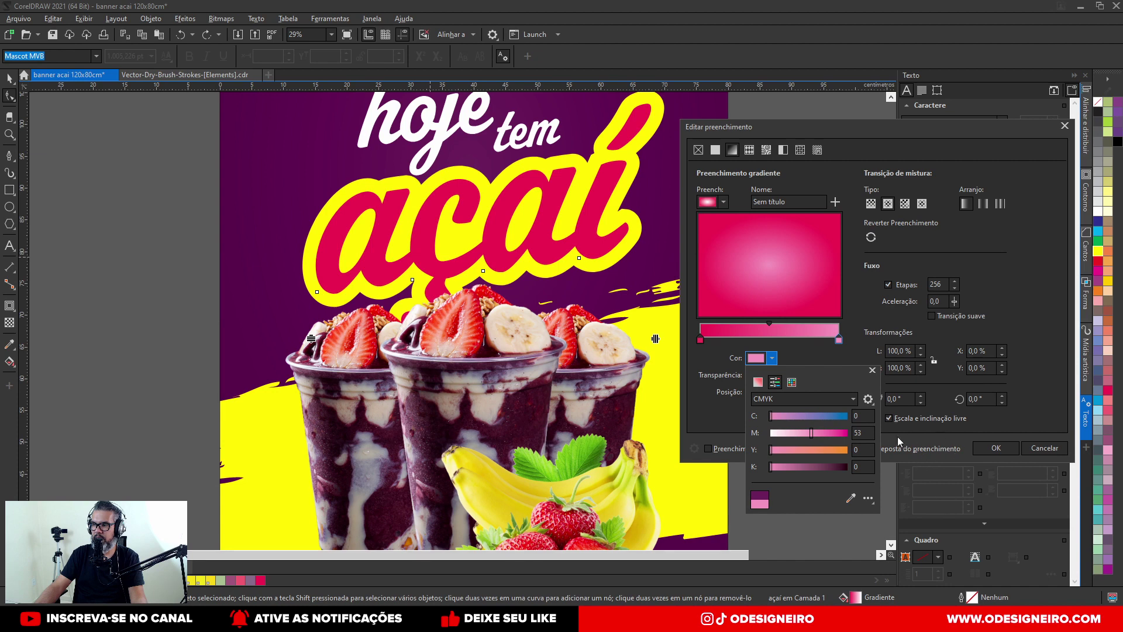
{"action": "left_click", "coordinate": [996, 449]}
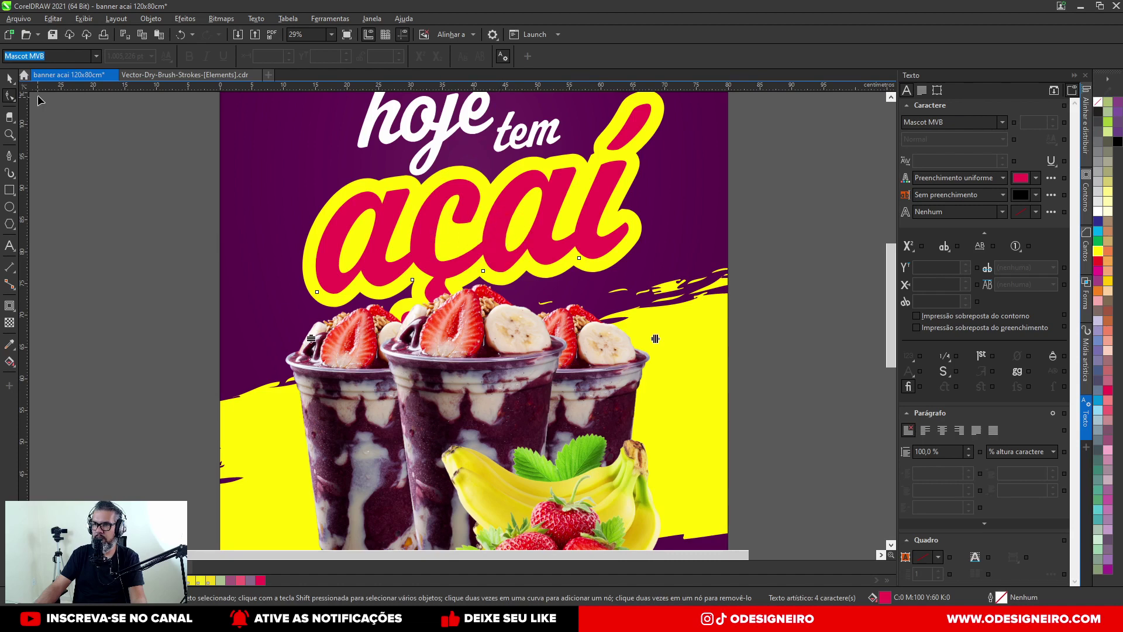
{"action": "left_click", "coordinate": [10, 78]}
{"action": "key", "text": "ctrl+z"}
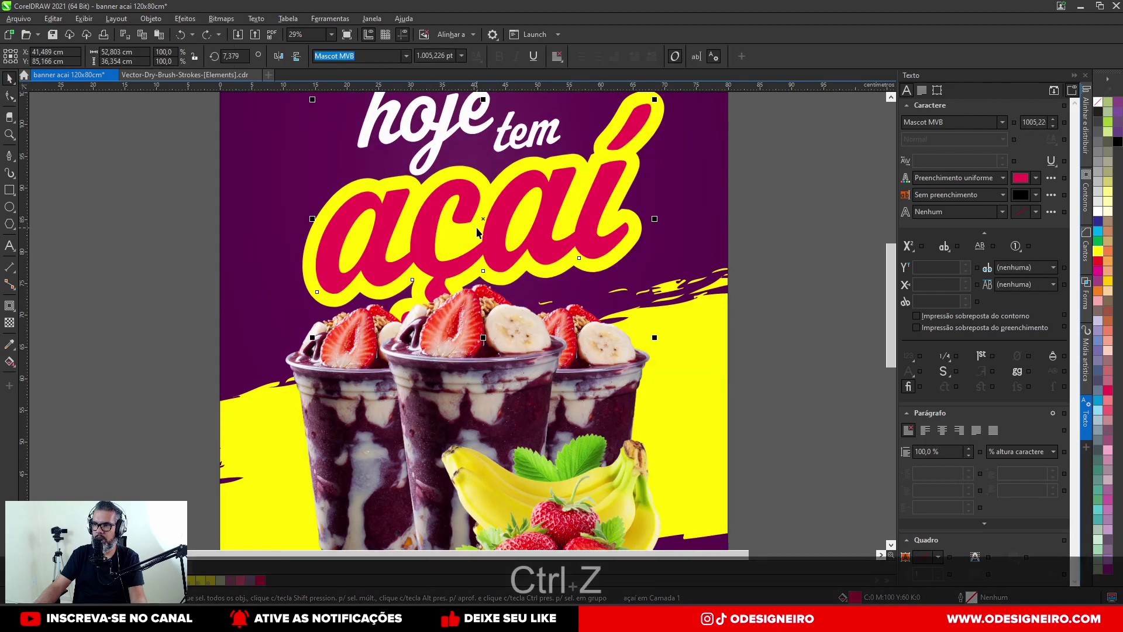
Step: Apply an elliptical gradient fill from crimson to magenta (M 91) on the "açaí" lettering
{"action": "key", "text": "F10"}
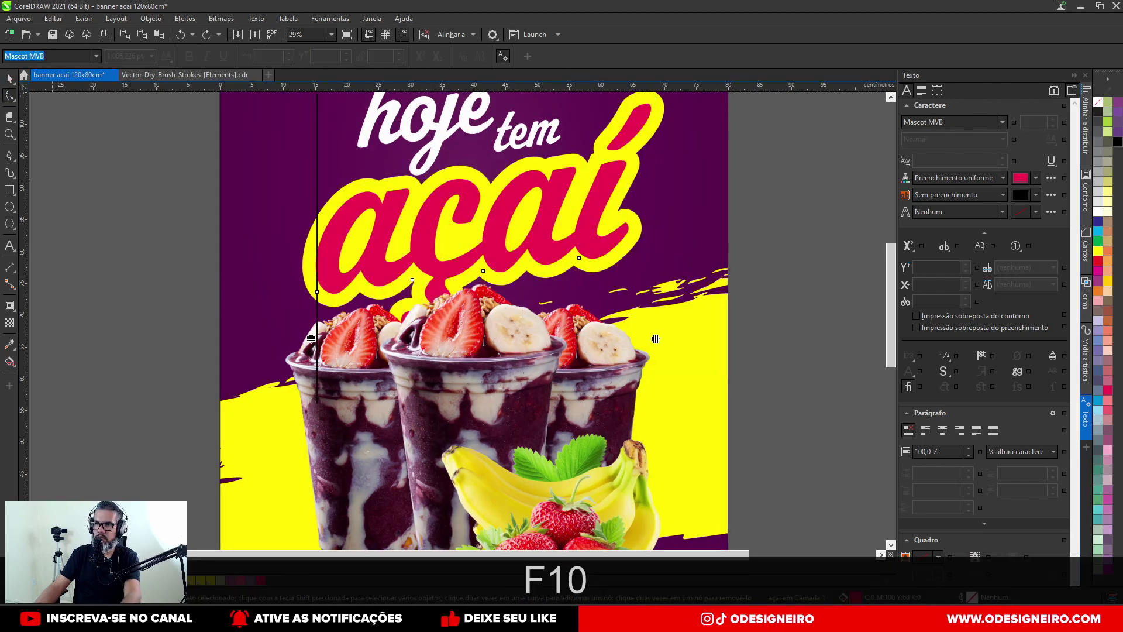
{"action": "key", "text": "space"}
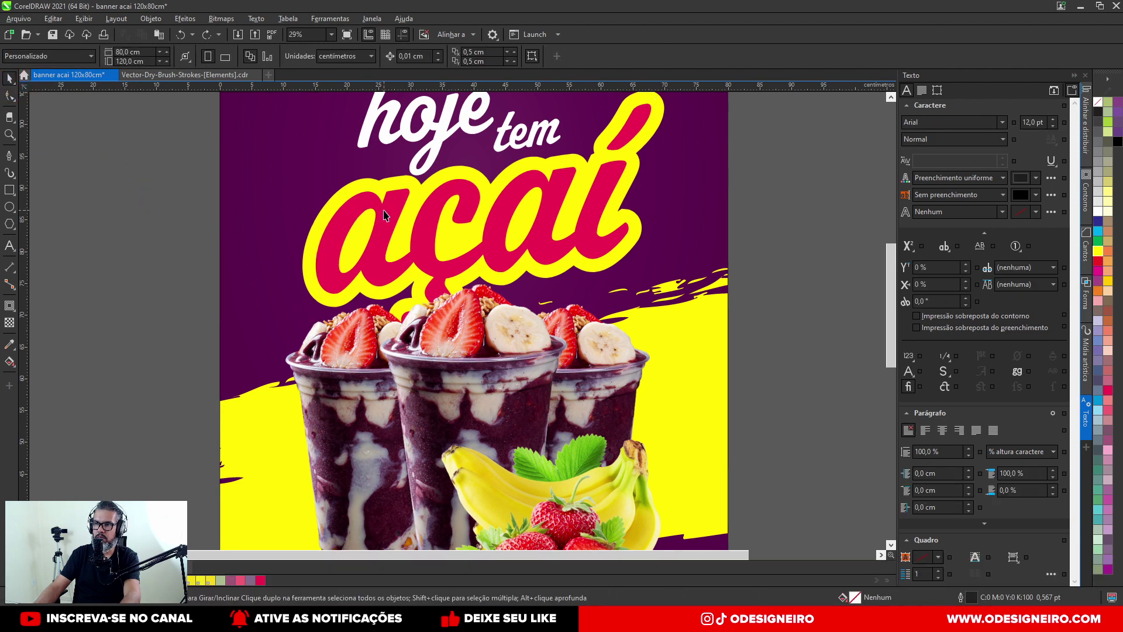
{"action": "key", "text": "F11"}
{"action": "left_click_drag", "start_coordinate": [515, 155], "coordinate": [835, 161]}
{"action": "left_click", "coordinate": [893, 238]}
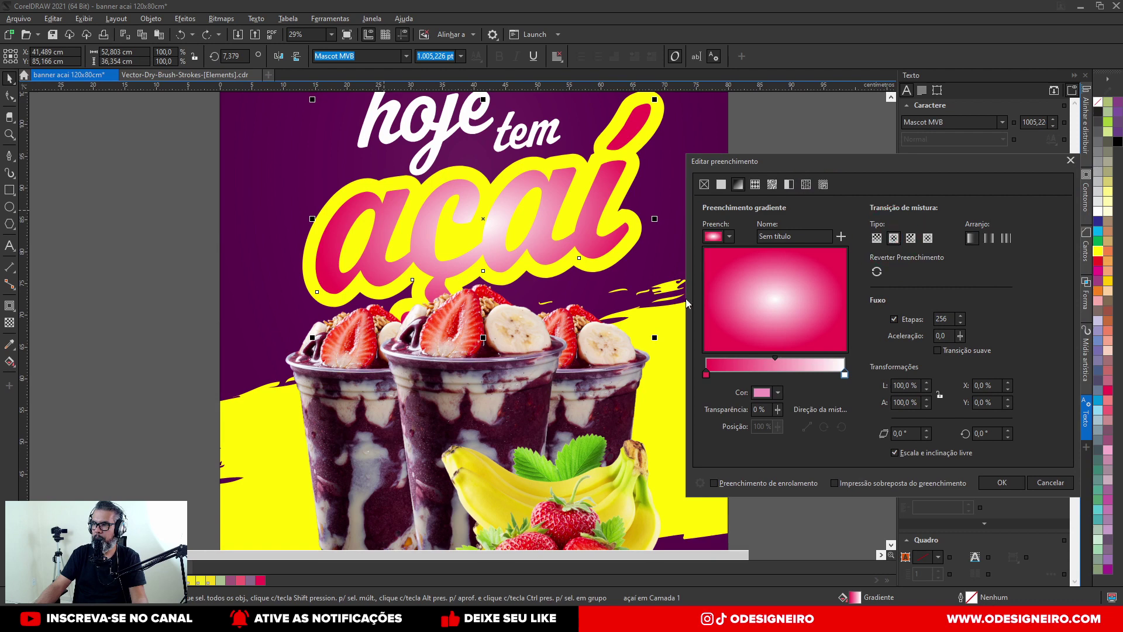
{"action": "left_click", "coordinate": [780, 393]}
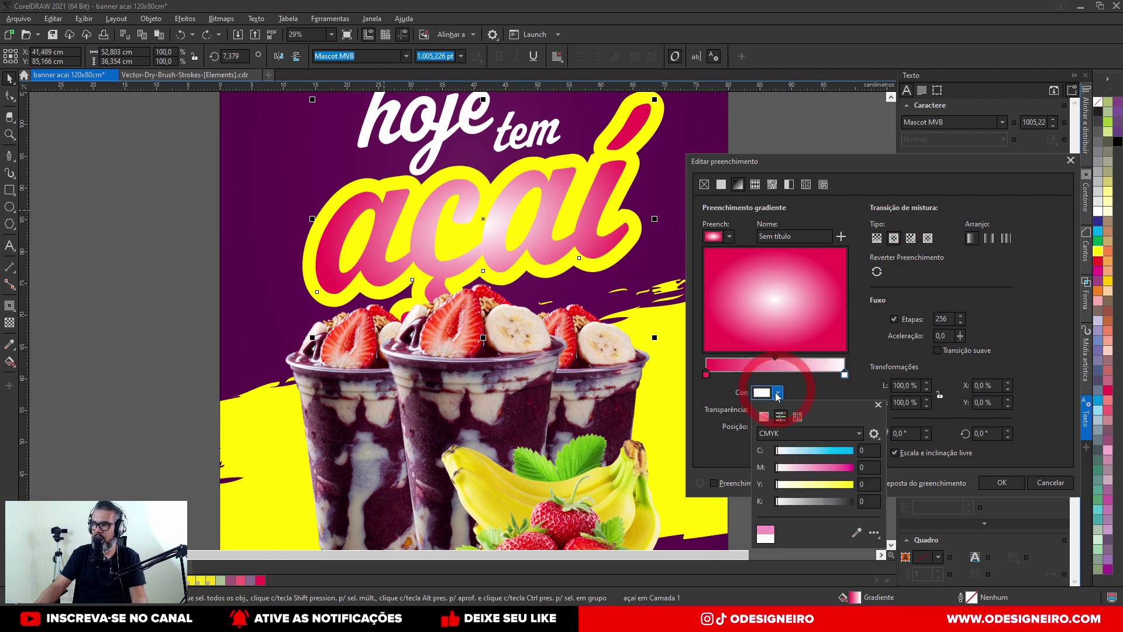
{"action": "left_click", "coordinate": [832, 466]}
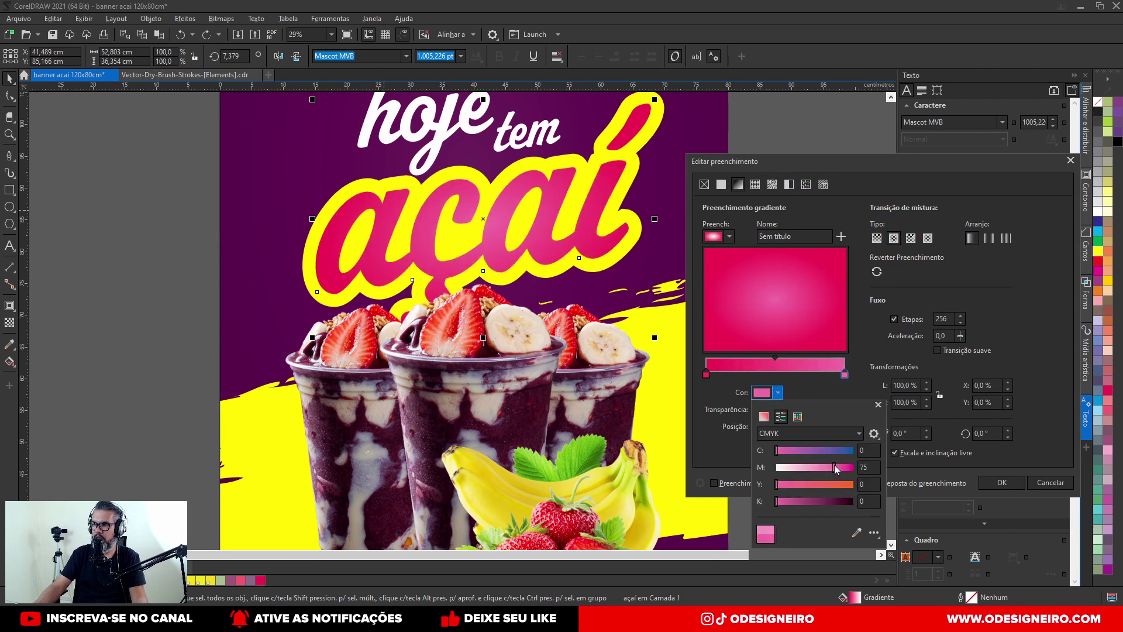
{"action": "left_click_drag", "start_coordinate": [833, 464], "coordinate": [846, 468]}
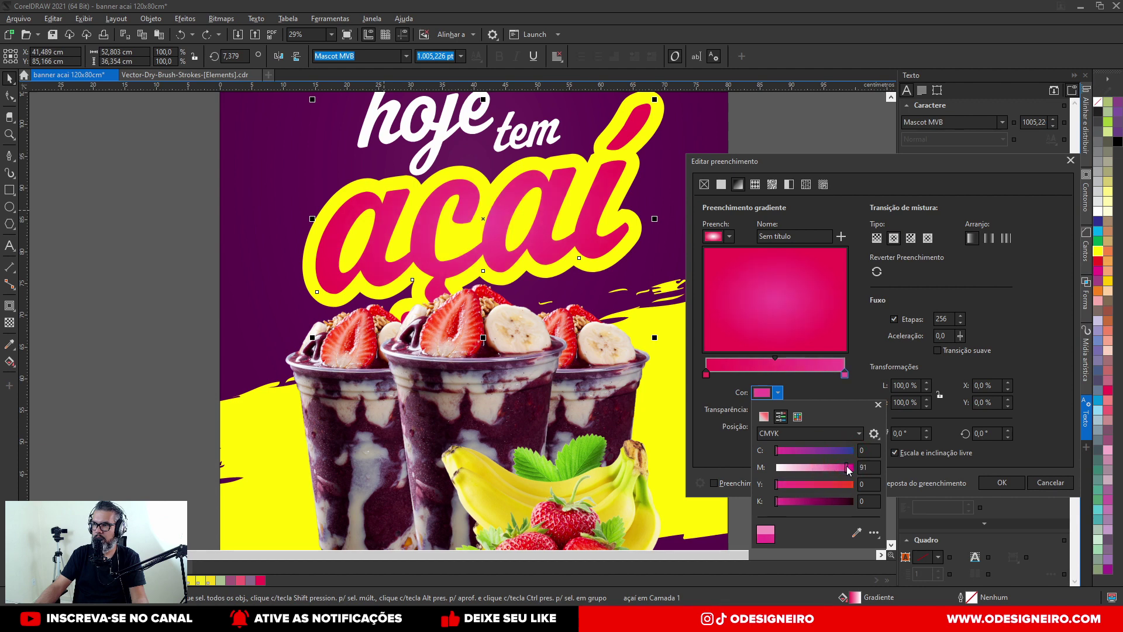
{"action": "left_click", "coordinate": [1004, 485]}
{"action": "left_click", "coordinate": [1002, 483]}
{"action": "scroll", "coordinate": [480, 256], "scroll_direction": "up", "scroll_amount": 3}
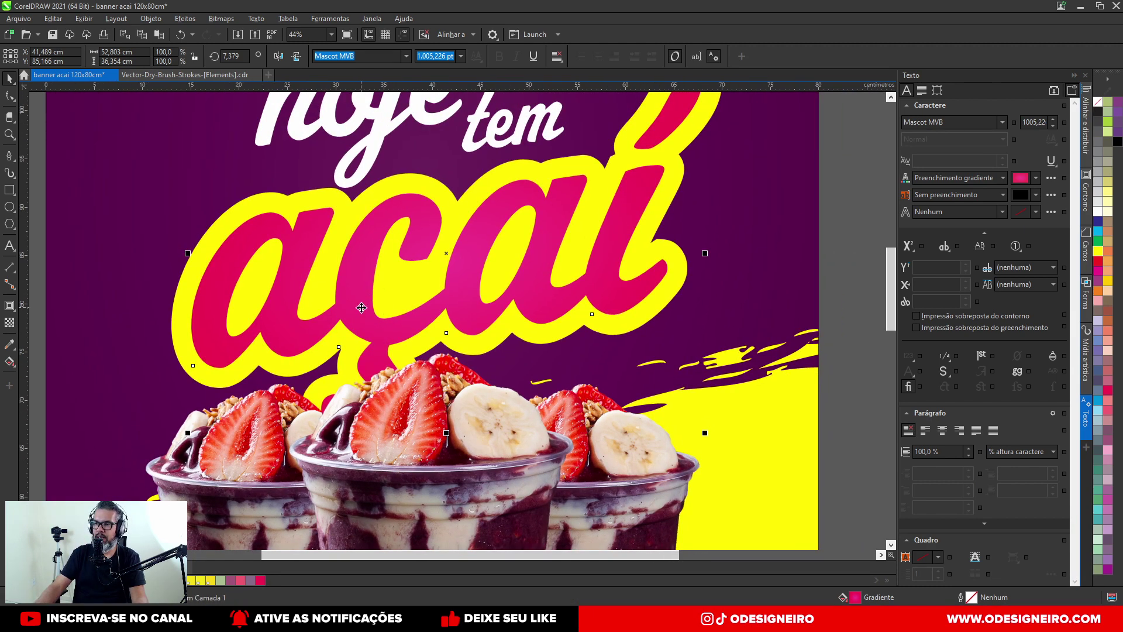
{"action": "left_click_drag", "start_coordinate": [362, 307], "coordinate": [368, 286]}
{"action": "key", "text": "ctrl+z"}
Step: Add a Multiply drop shadow across the "açaí" lettering and set its feathering to 6
{"action": "left_click", "coordinate": [10, 307]}
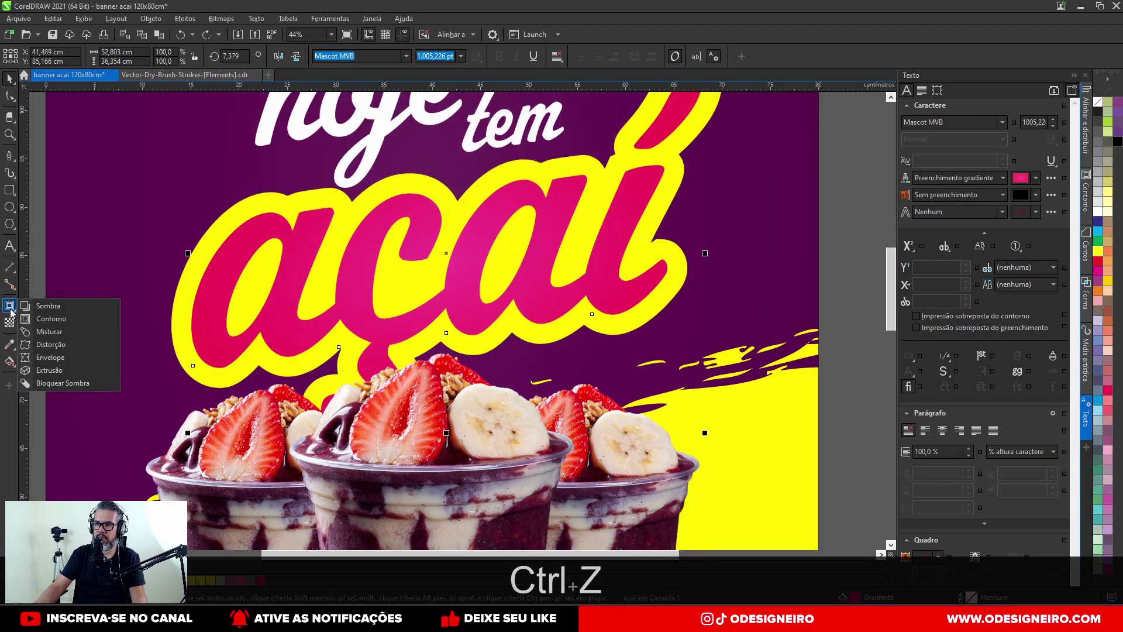
{"action": "left_click", "coordinate": [47, 306]}
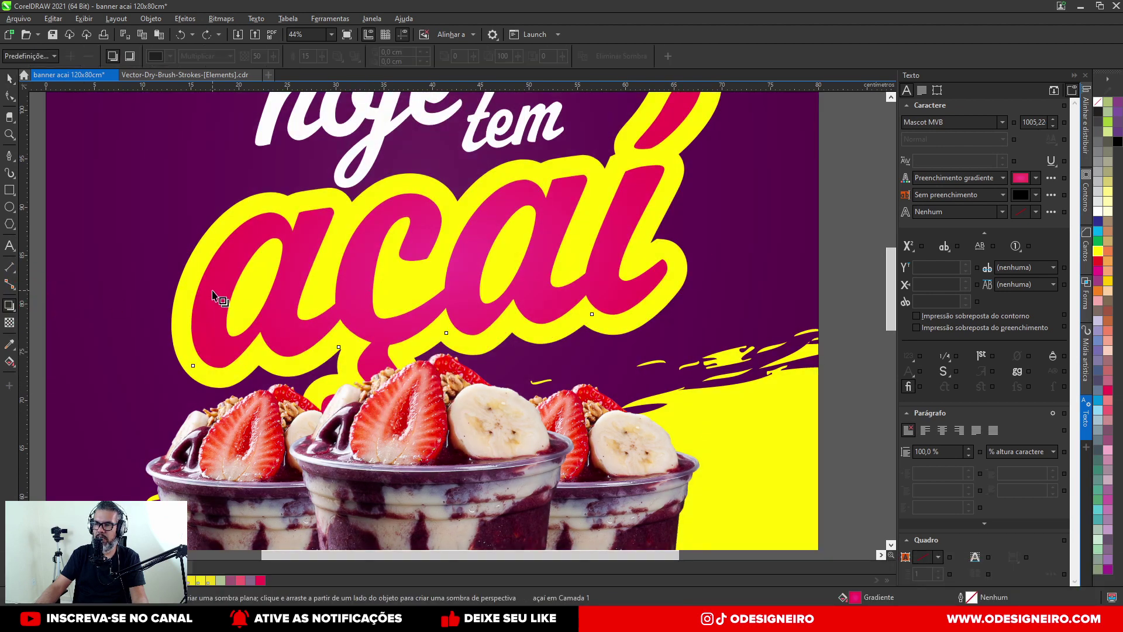
{"action": "left_click_drag", "start_coordinate": [192, 254], "coordinate": [702, 255]}
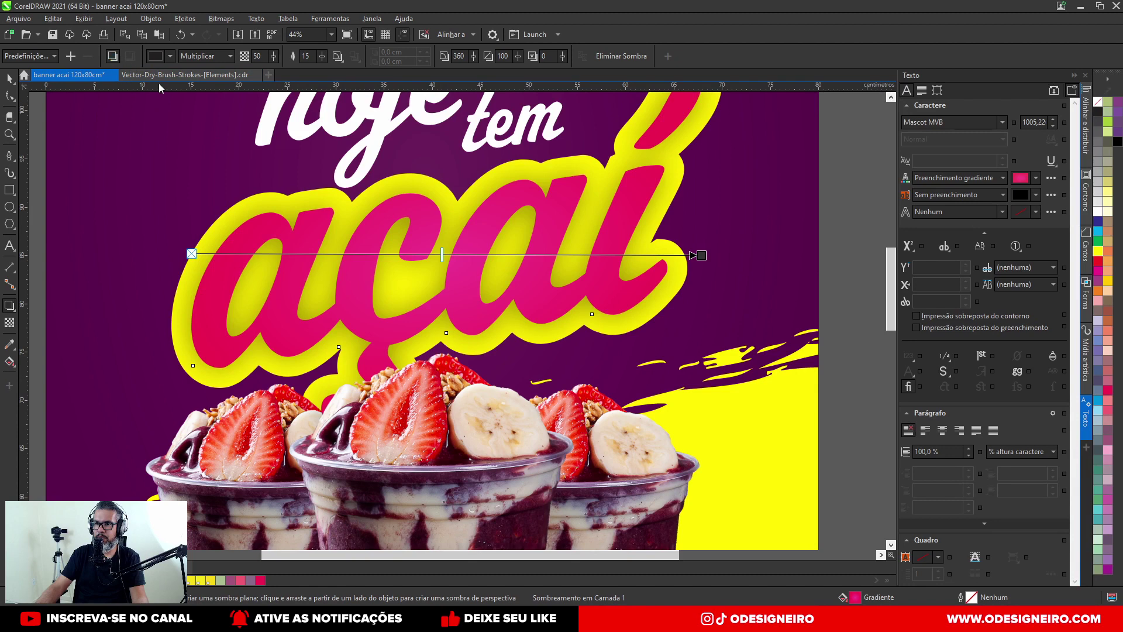
{"action": "left_click", "coordinate": [322, 56]}
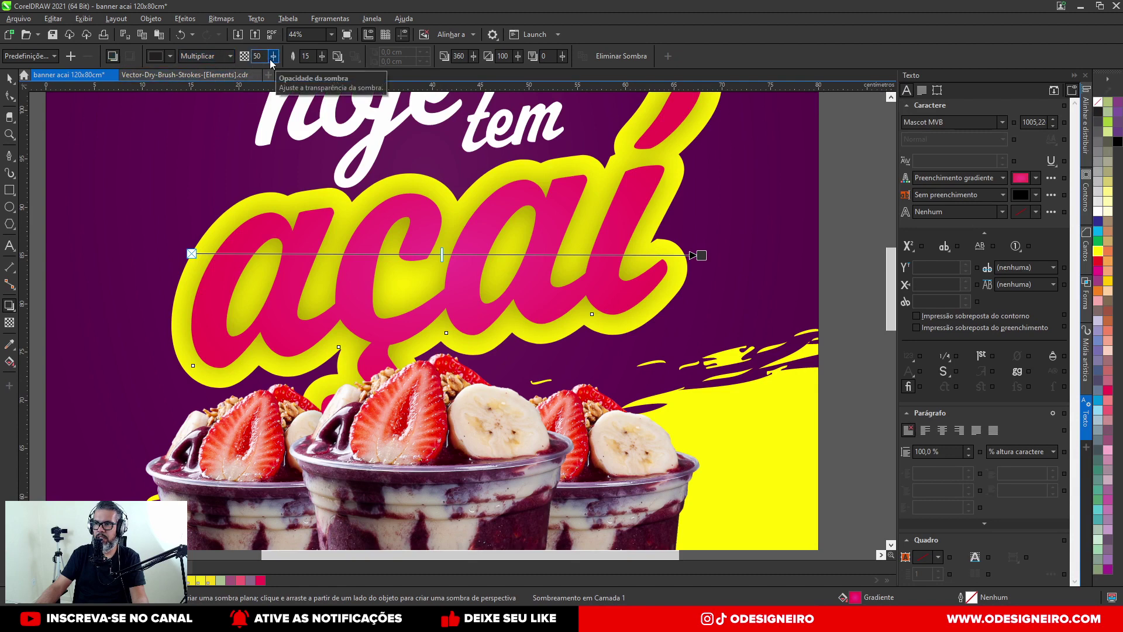
{"action": "mouse_move", "coordinate": [325, 70]}
{"action": "left_mouse_down"}
{"action": "mouse_move", "coordinate": [320, 78]}
{"action": "mouse_move", "coordinate": [321, 68]}
{"action": "left_mouse_up"}
{"action": "left_click", "coordinate": [322, 56]}
{"action": "left_click", "coordinate": [323, 61]}
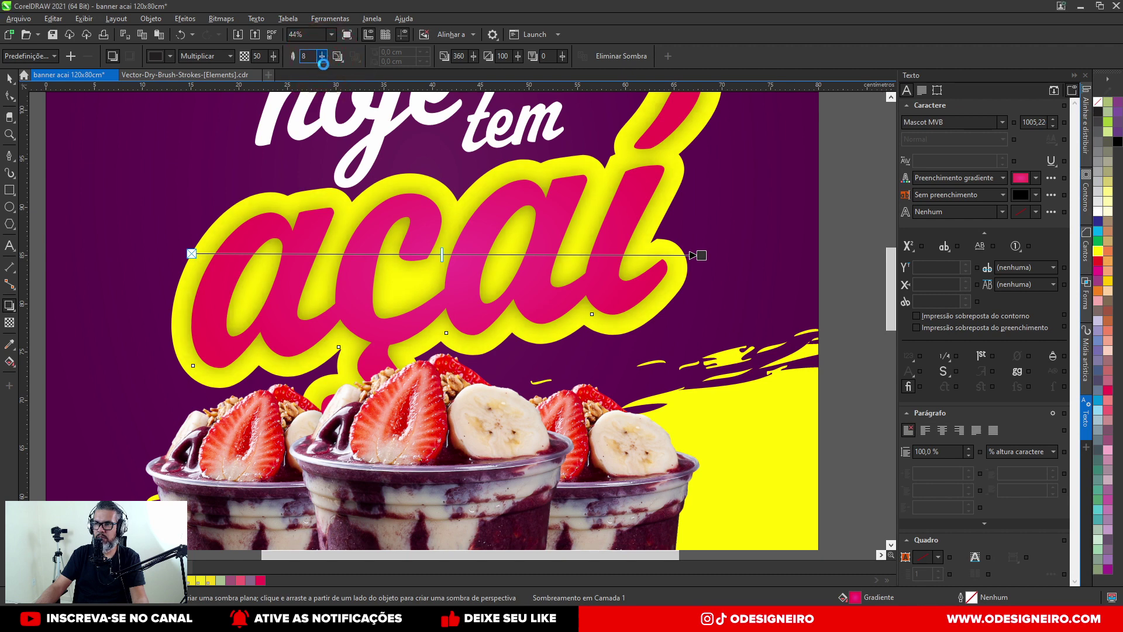
{"action": "left_click_drag", "start_coordinate": [324, 60], "coordinate": [324, 62]}
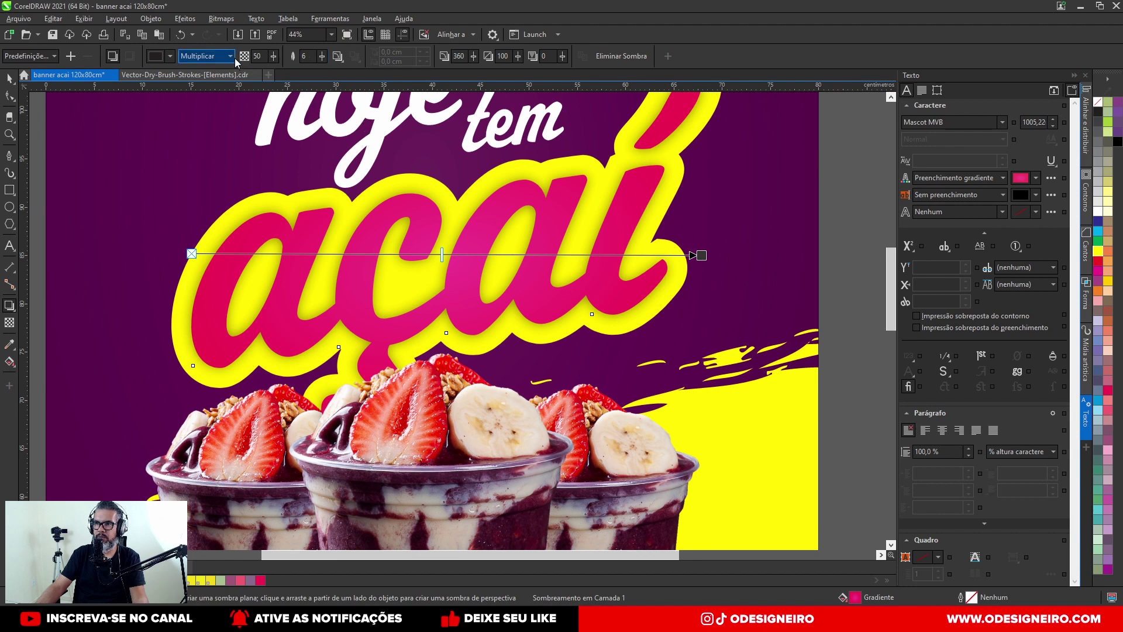
Step: Set the opacity of the lettering's shadow to 48 and deselect it
{"action": "left_click", "coordinate": [274, 60]}
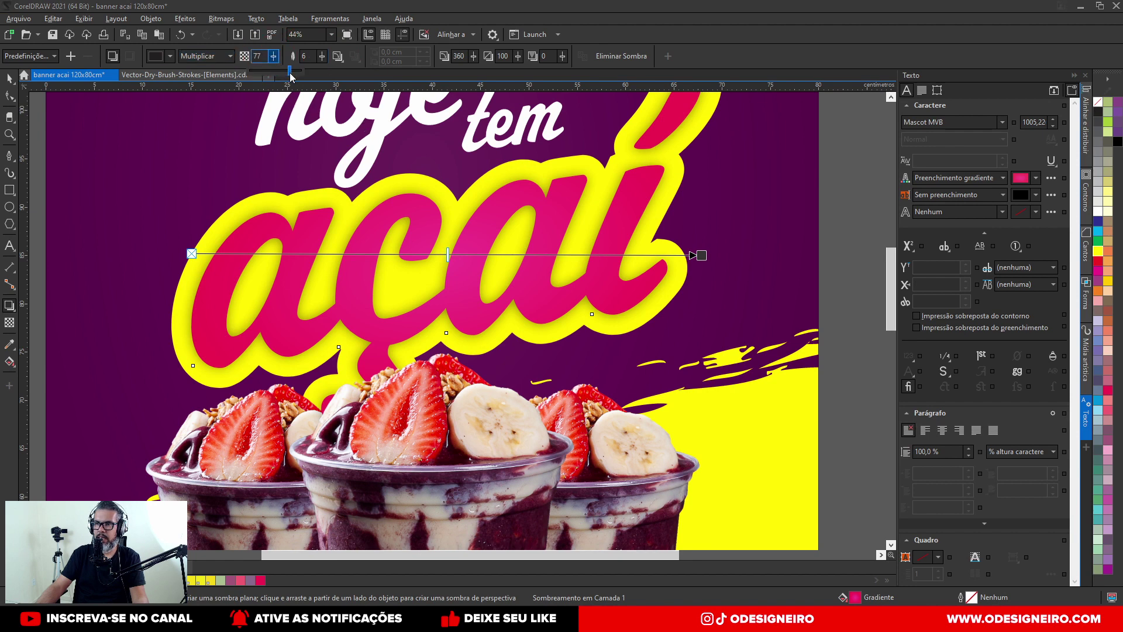
{"action": "left_click_drag", "start_coordinate": [290, 74], "coordinate": [260, 74]}
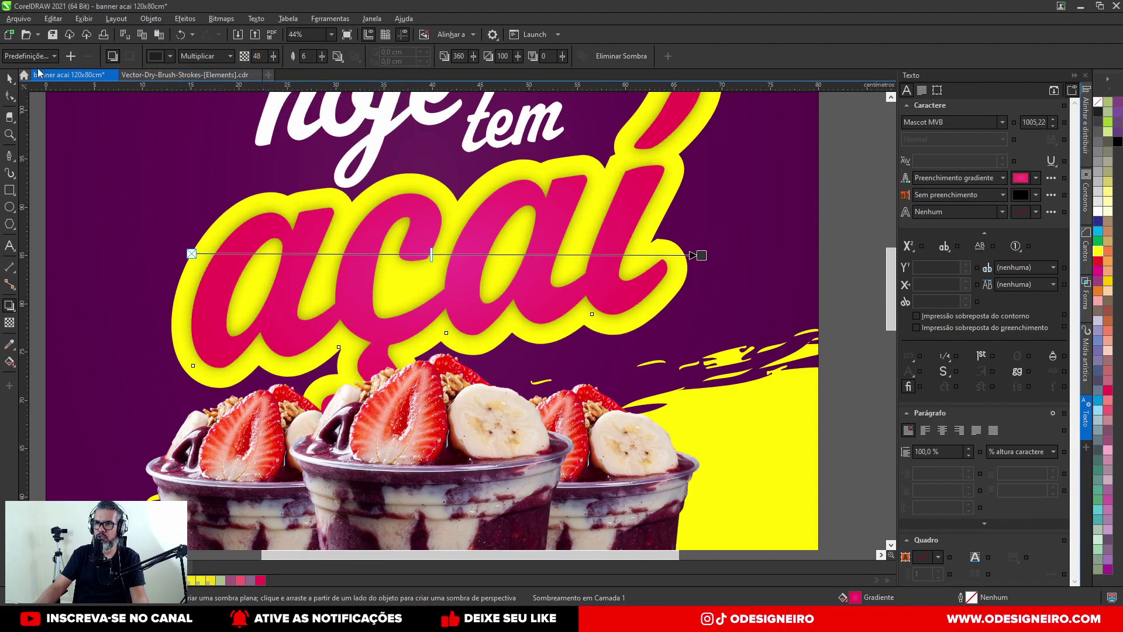
{"action": "left_click", "coordinate": [10, 78]}
{"action": "scroll", "coordinate": [266, 375], "scroll_direction": "down", "scroll_amount": 3}
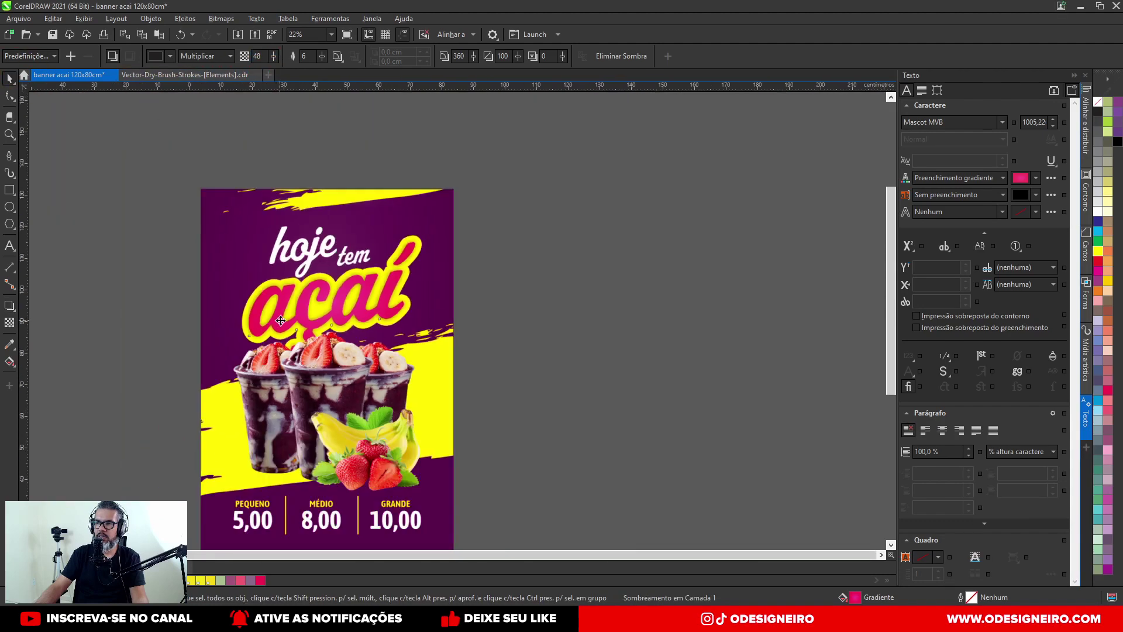
{"action": "left_click", "coordinate": [620, 313]}
{"action": "scroll", "coordinate": [524, 230], "scroll_direction": "up", "scroll_amount": 3}
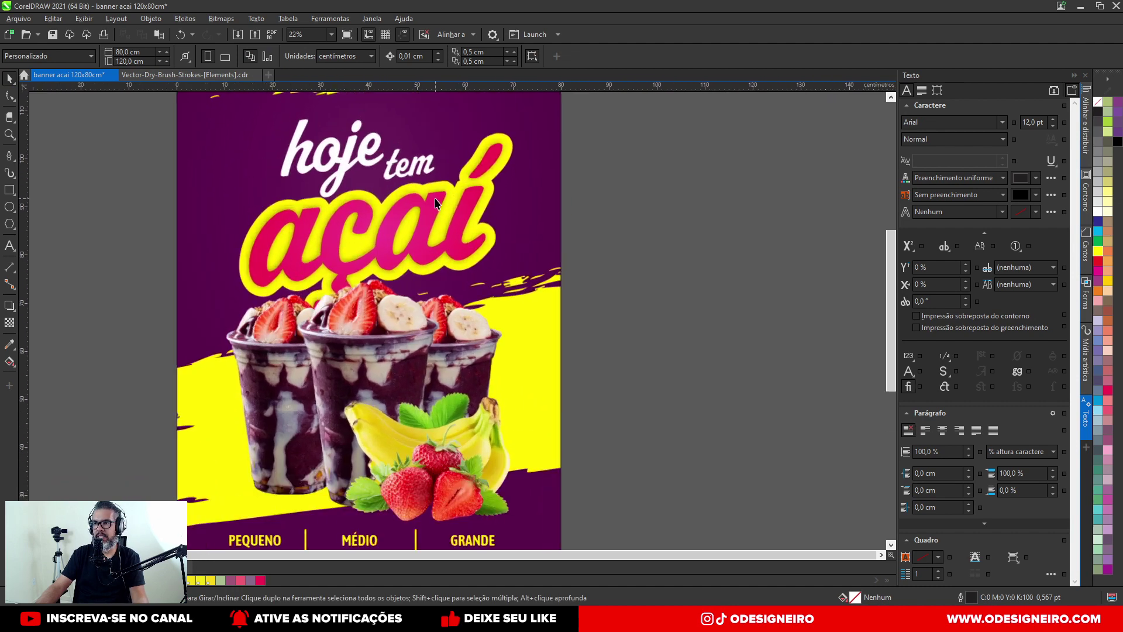
{"action": "scroll", "coordinate": [420, 201], "scroll_direction": "down", "scroll_amount": 3}
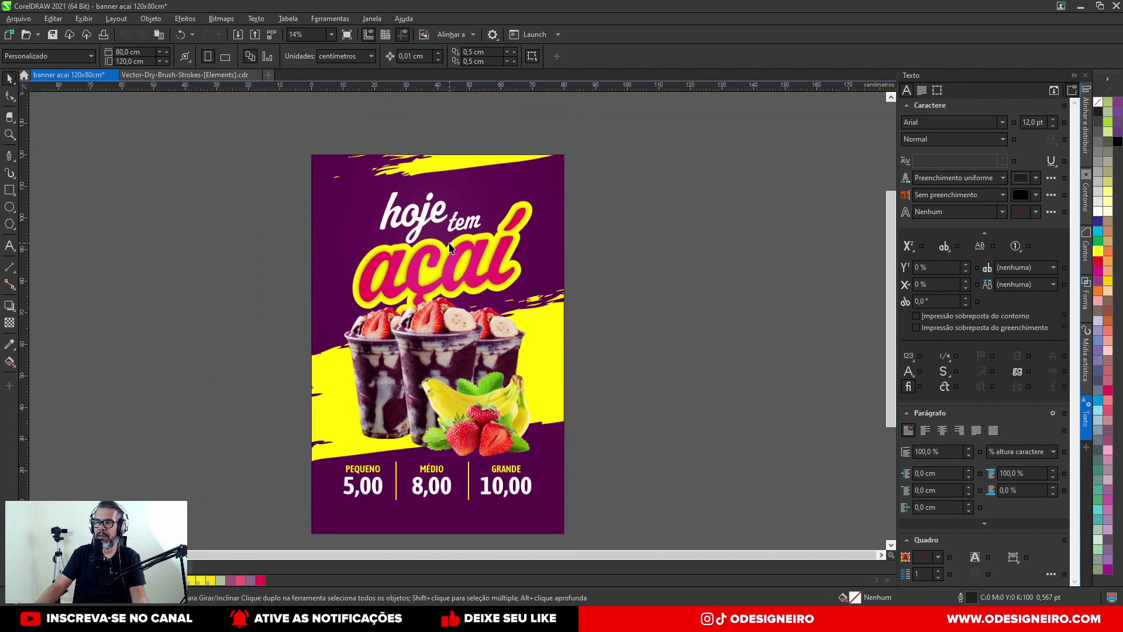
{"action": "scroll", "coordinate": [448, 247], "scroll_direction": "up", "scroll_amount": 1}
{"action": "scroll", "coordinate": [449, 247], "scroll_direction": "up", "scroll_amount": 3}
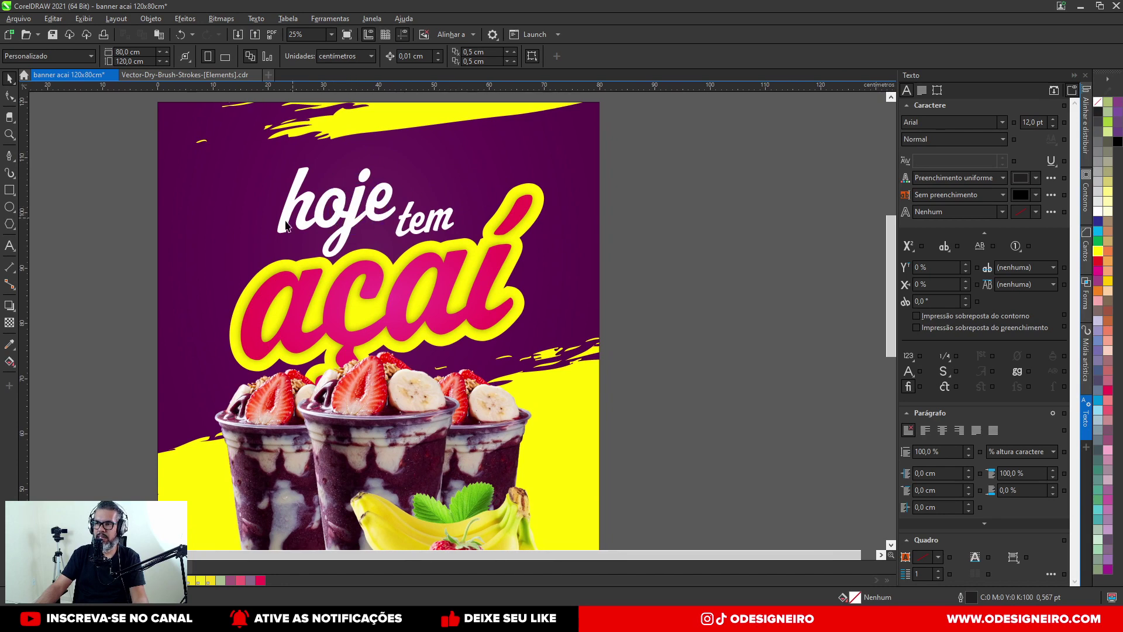
{"action": "left_click_drag", "start_coordinate": [269, 232], "coordinate": [296, 238]}
{"action": "left_click_drag", "start_coordinate": [215, 226], "coordinate": [192, 216]}
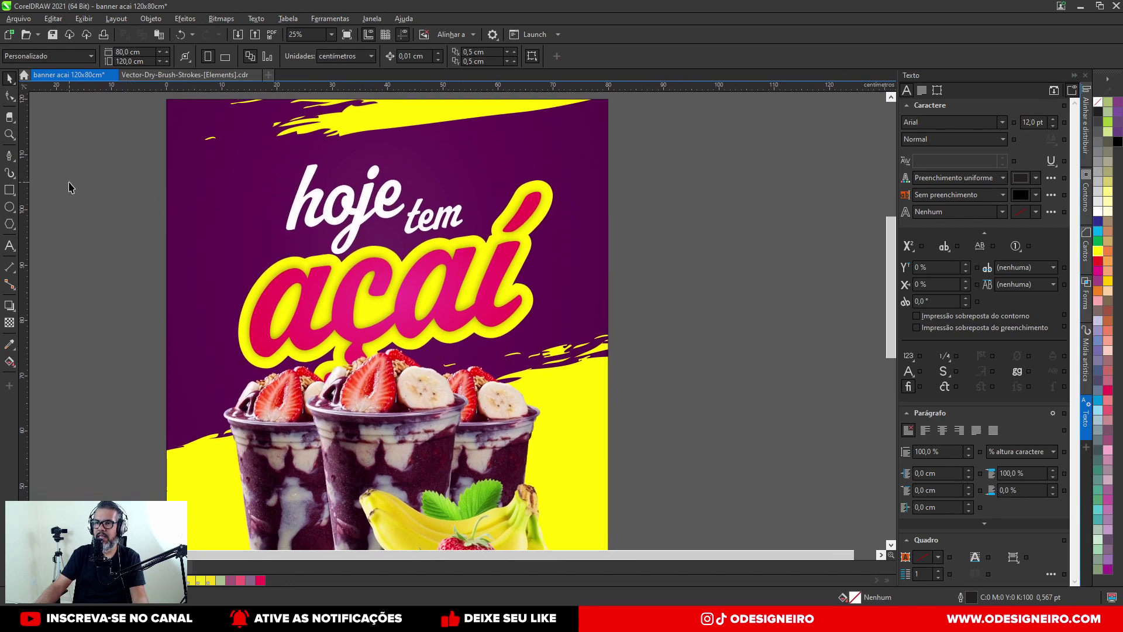
Step: Draw a slender, closed curved ray with the Pen tool above "tem", about 6.2 × 8.7 cm, pointed at its lower end
{"action": "left_click", "coordinate": [9, 156]}
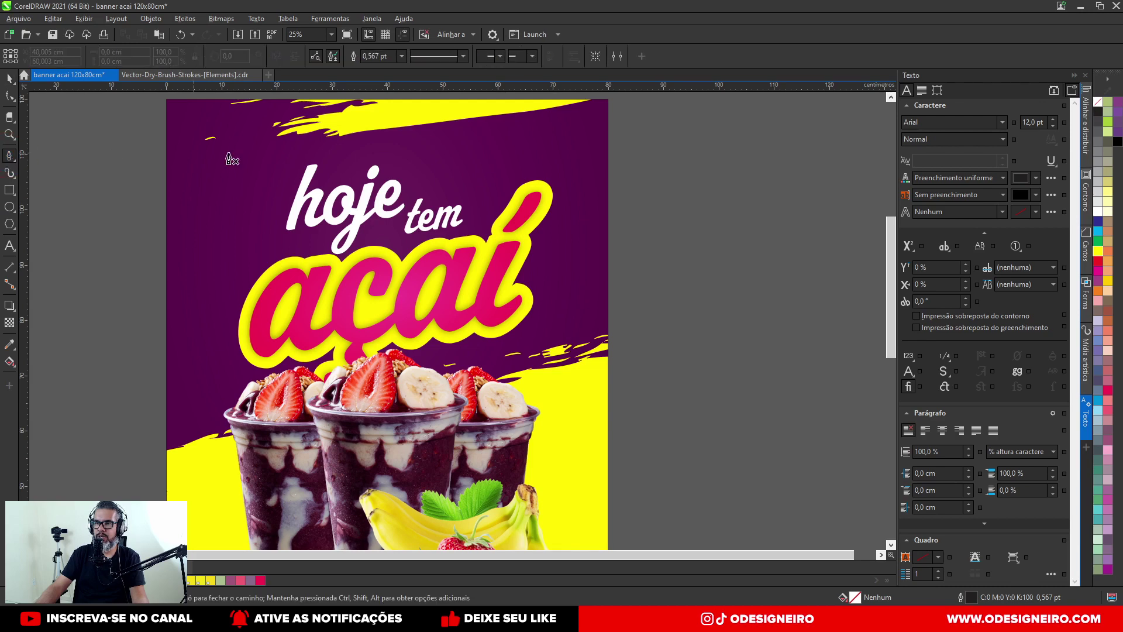
{"action": "scroll", "coordinate": [338, 152], "scroll_direction": "up", "scroll_amount": 10}
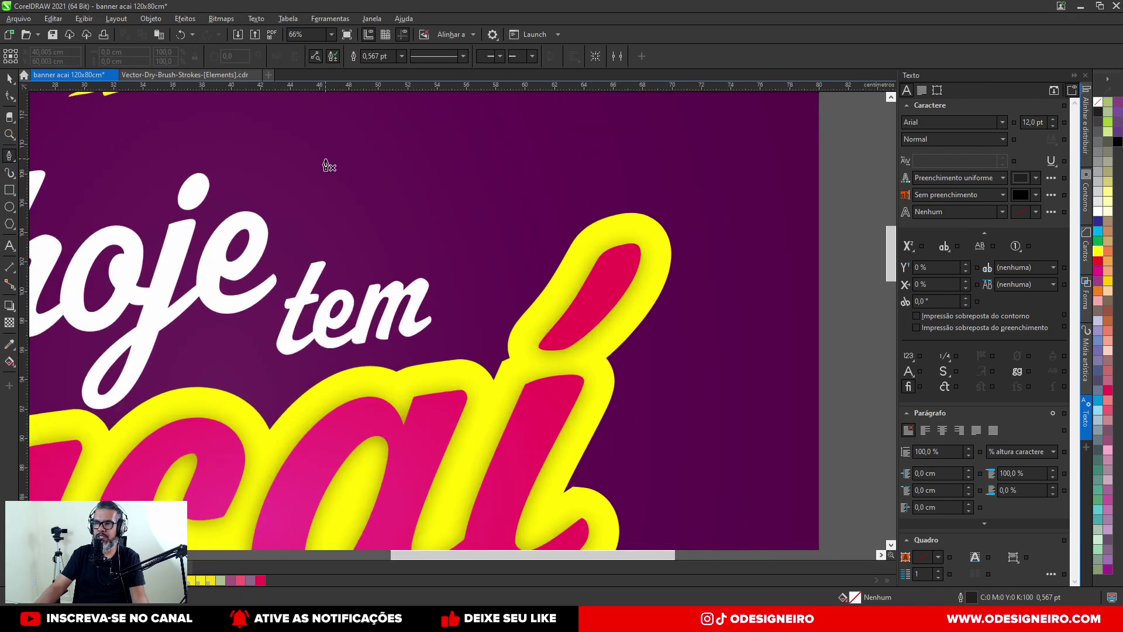
{"action": "left_click_drag", "start_coordinate": [384, 283], "coordinate": [335, 289]}
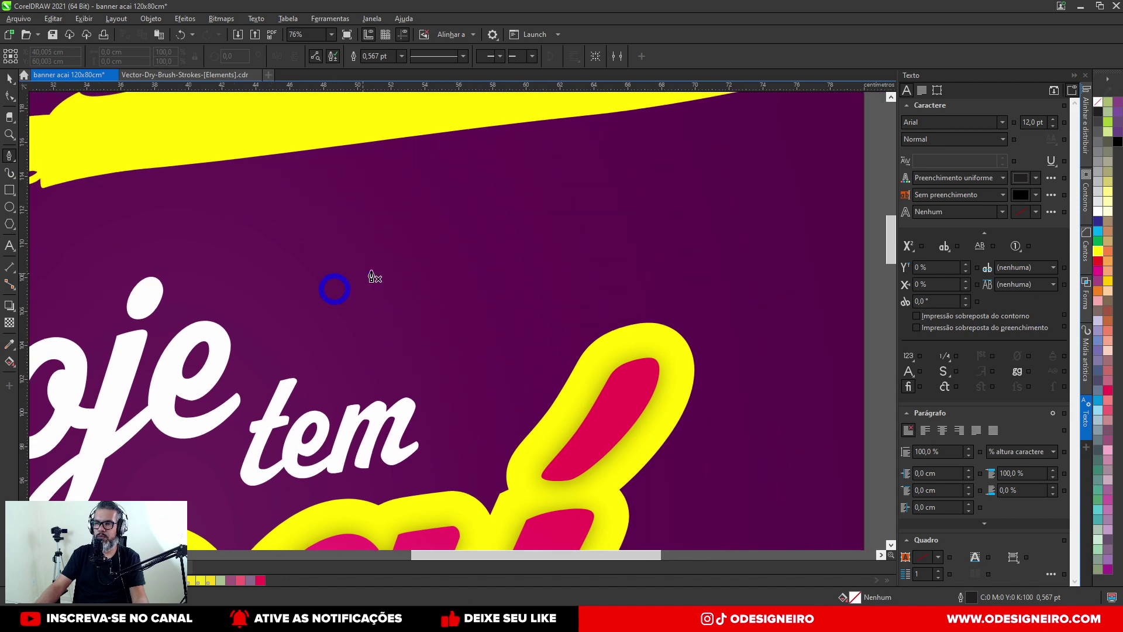
{"action": "scroll", "coordinate": [382, 231], "scroll_direction": "down", "scroll_amount": 3}
{"action": "scroll", "coordinate": [341, 248], "scroll_direction": "up", "scroll_amount": 2}
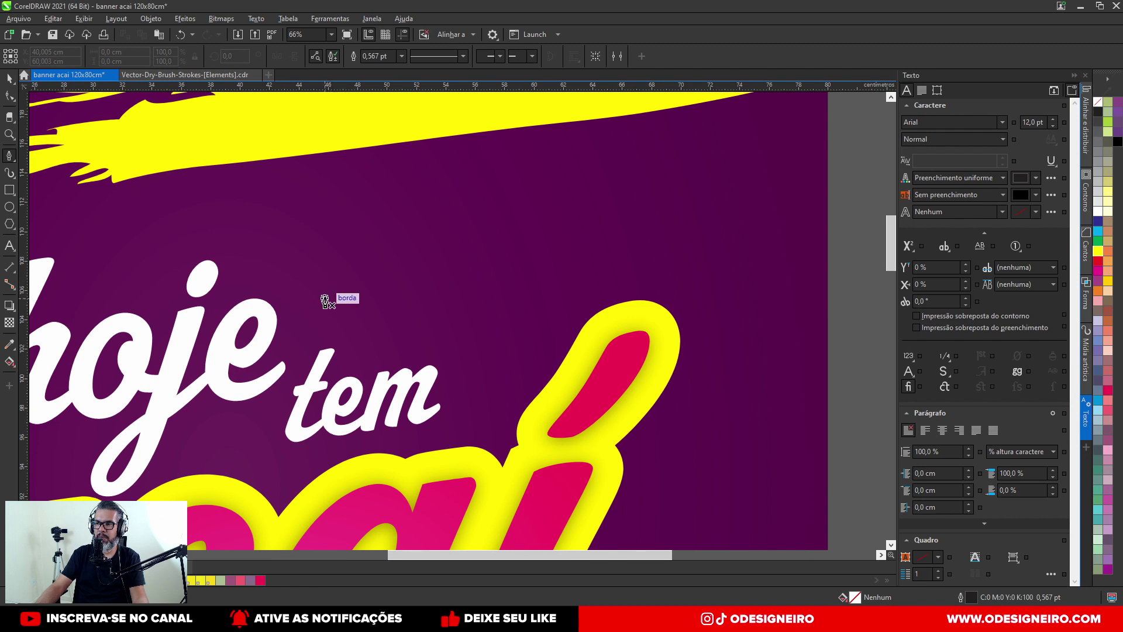
{"action": "middle_click", "coordinate": [456, 255]}
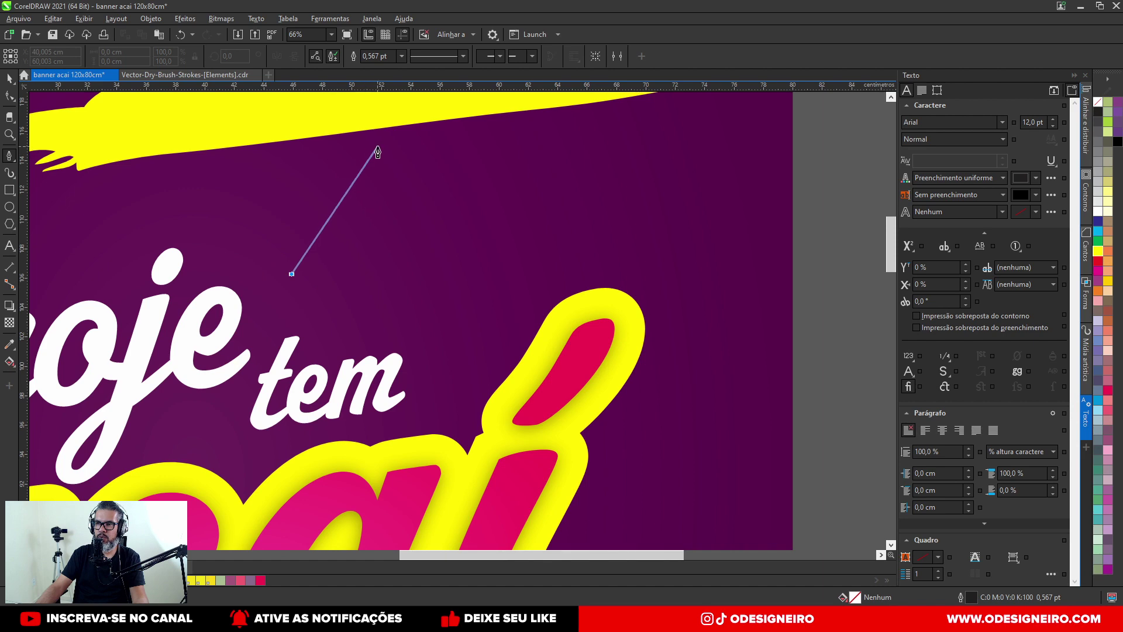
{"action": "left_click_drag", "start_coordinate": [382, 147], "coordinate": [394, 158]}
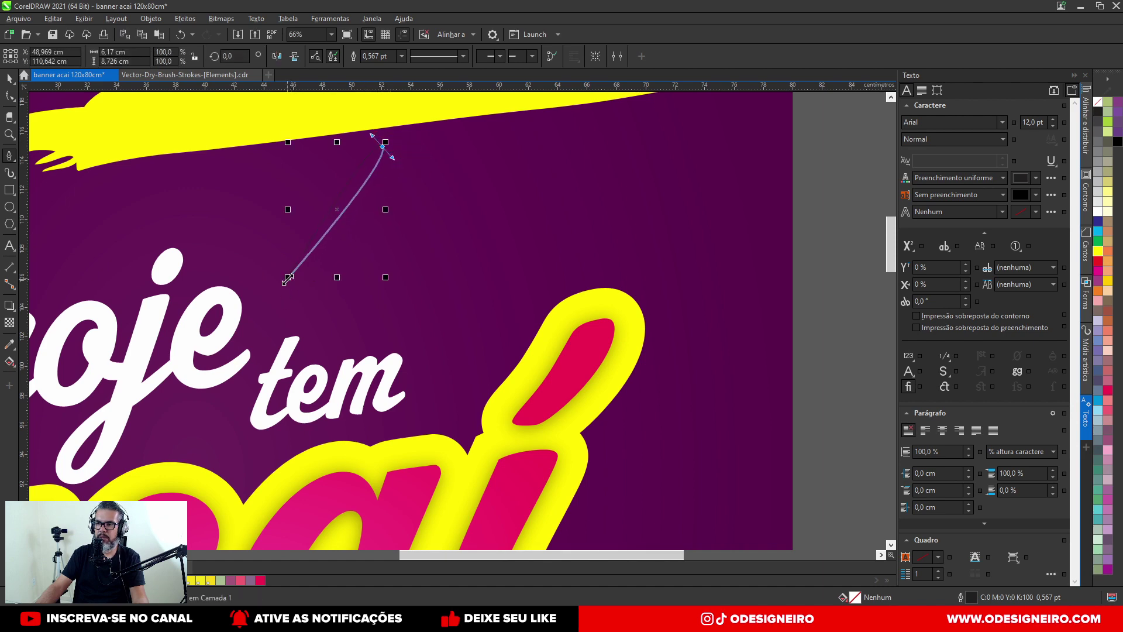
{"action": "scroll", "coordinate": [287, 280], "scroll_direction": "up", "scroll_amount": 2}
{"action": "left_click", "coordinate": [296, 267]}
{"action": "scroll", "coordinate": [356, 247], "scroll_direction": "down", "scroll_amount": 2}
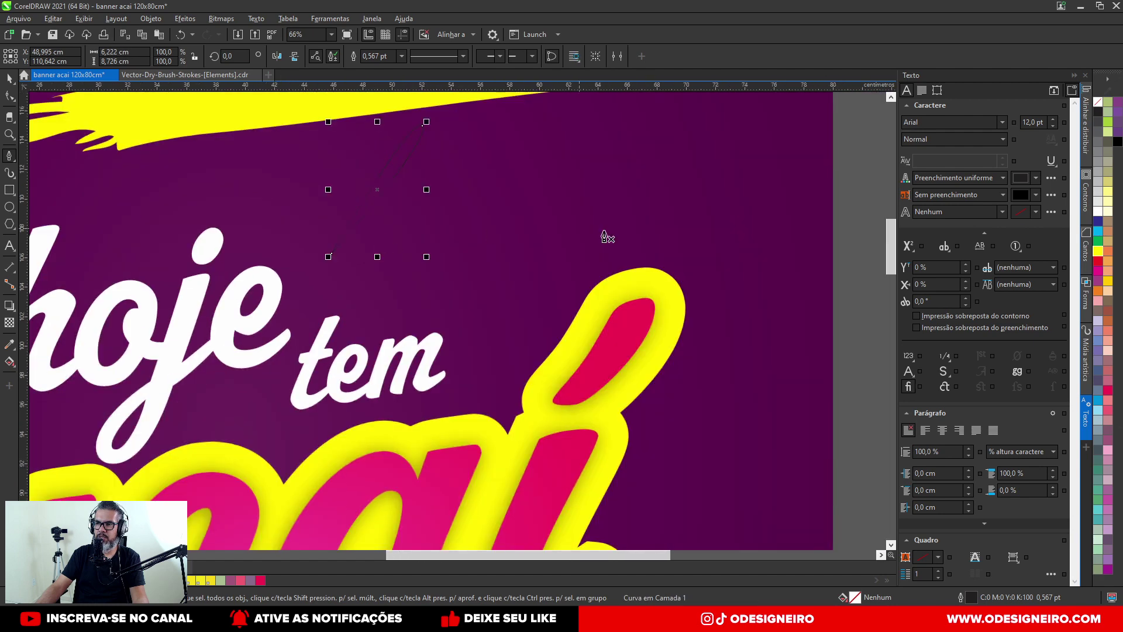
Step: Fill the slender ray with yellow (Y 100), remove its outline, and move it closer to the "hoje tem" text
{"action": "left_click", "coordinate": [1098, 255]}
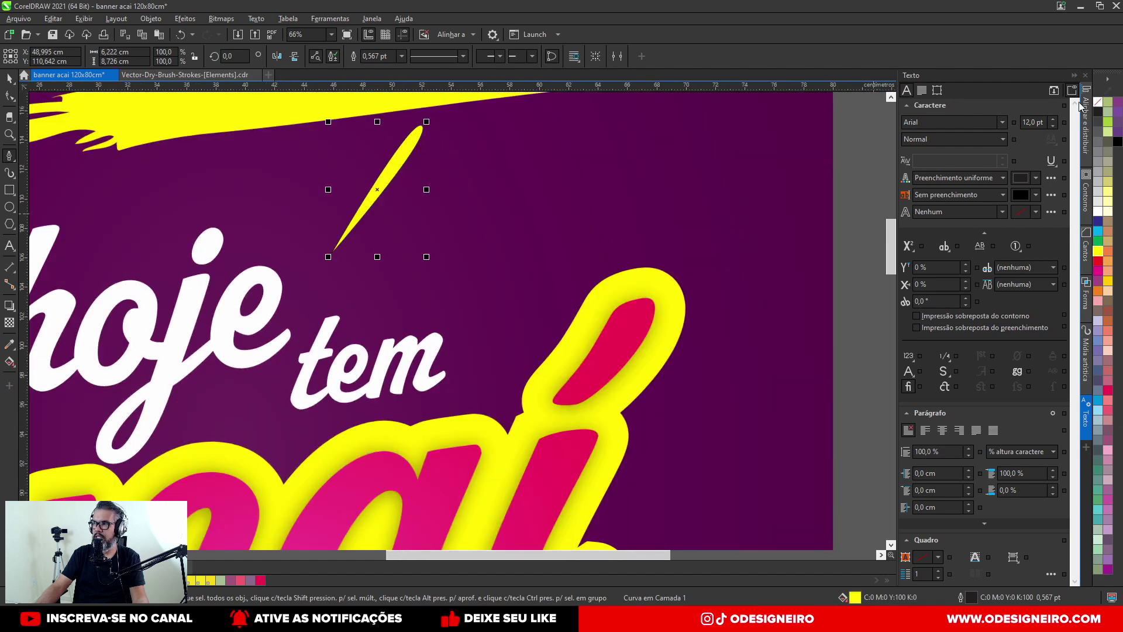
{"action": "right_click", "coordinate": [1096, 105]}
{"action": "left_click", "coordinate": [10, 78]}
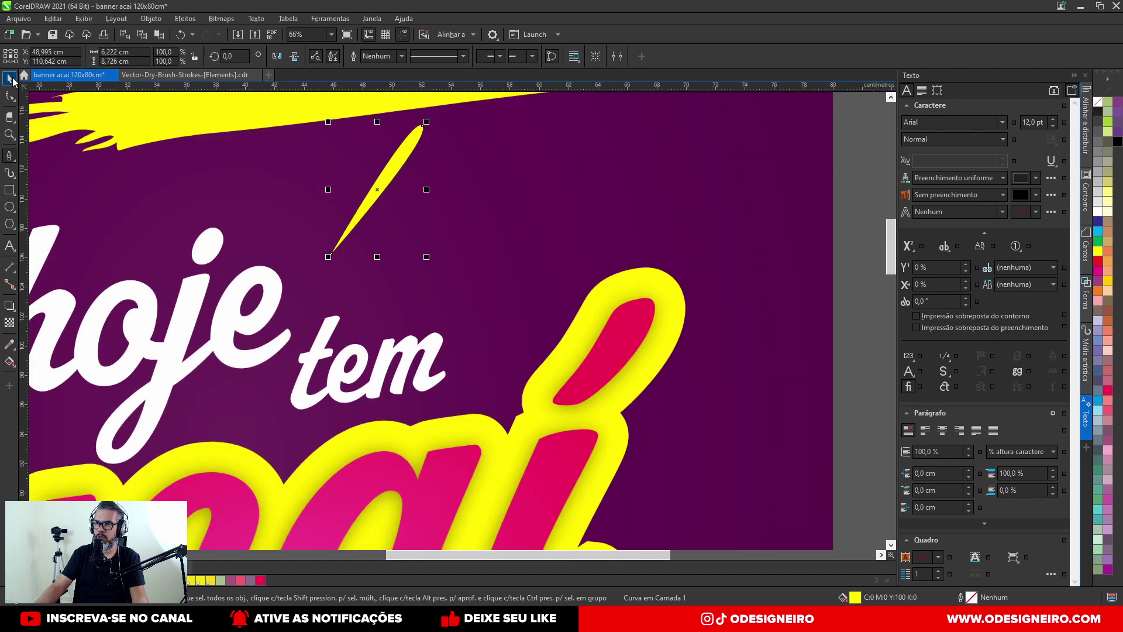
{"action": "left_click_drag", "start_coordinate": [408, 179], "coordinate": [375, 200]}
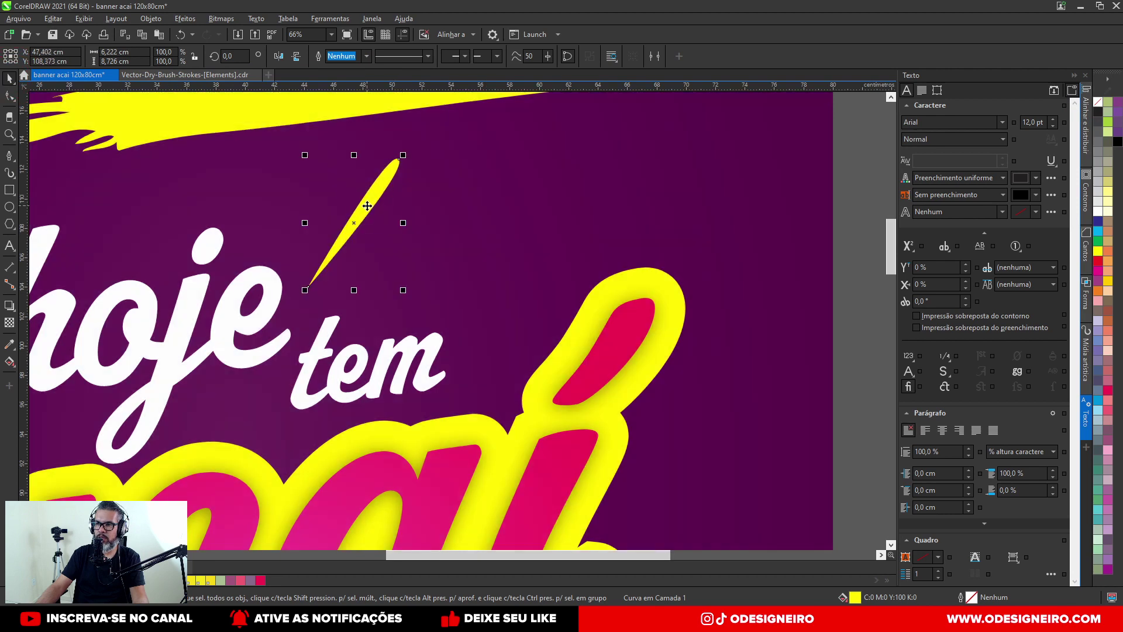
Step: Rotate a copy of the yellow ray about 20° clockwise around its lower tip and repeat the duplication to form a full circular burst
{"action": "left_click", "coordinate": [371, 207]}
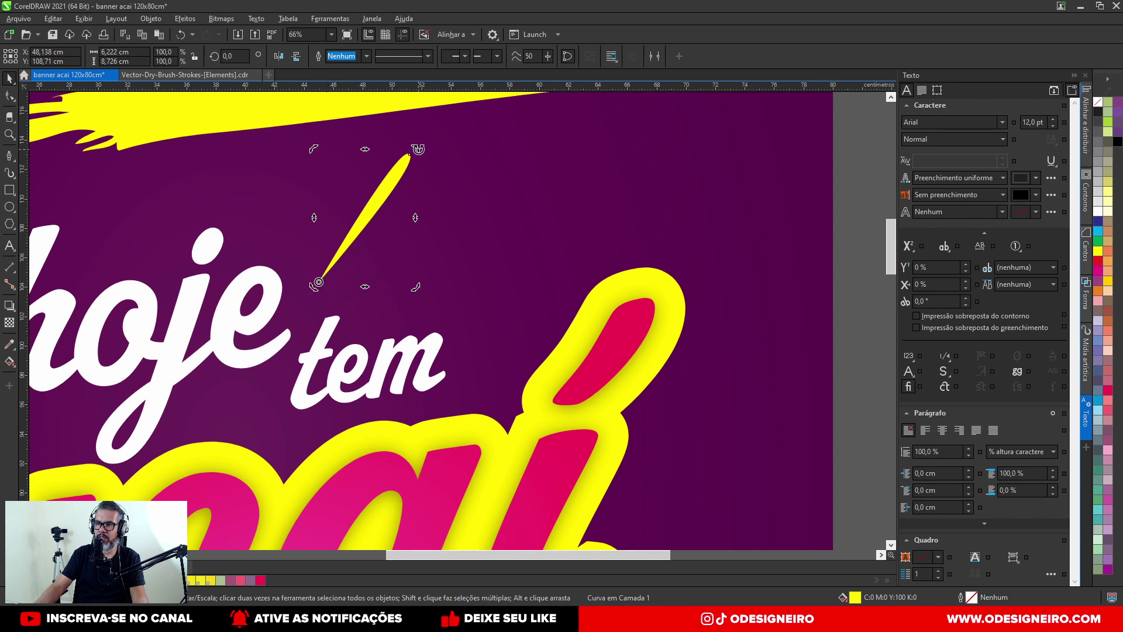
{"action": "left_click_drag", "start_coordinate": [418, 148], "coordinate": [454, 193]}
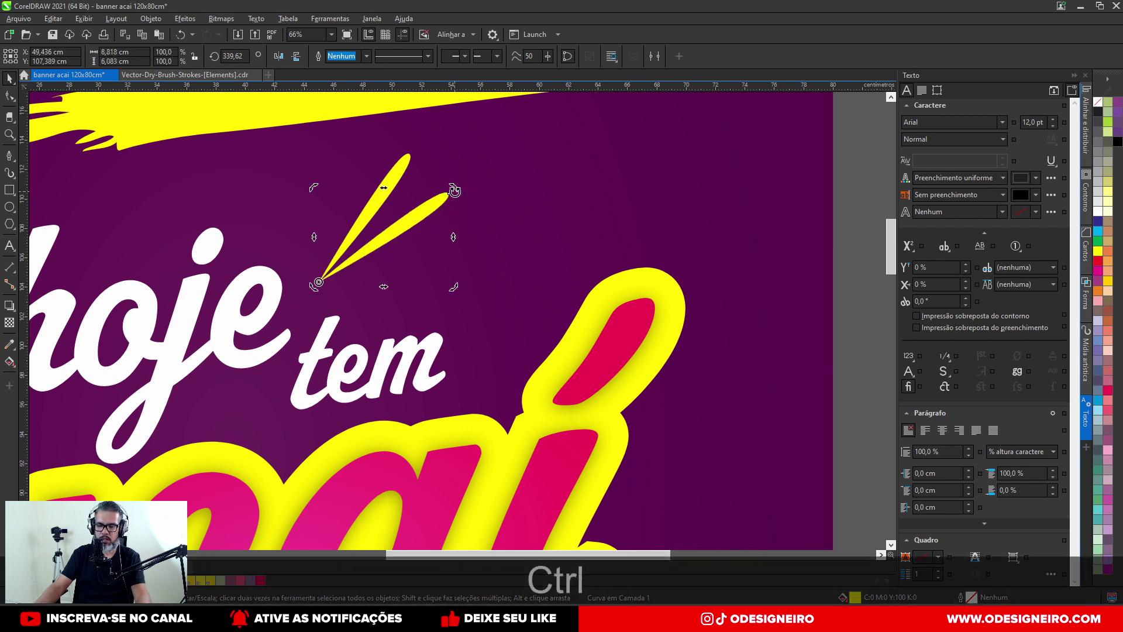
{"action": "key", "text": "ctrl+d"}
{"action": "key", "text": "ctrl+d"}
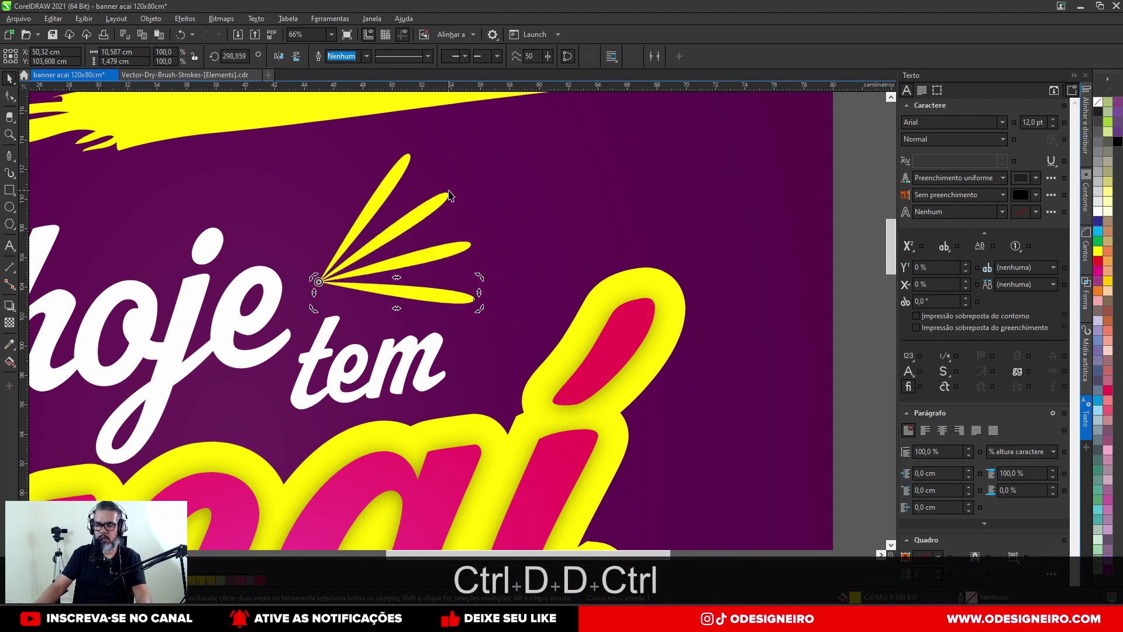
{"action": "key", "text": "ctrl+d"}
{"action": "key", "text": "ctrl+d"}
{"action": "key", "text": "ctrl+d"}
{"action": "key", "text": "ctrl+d"}
{"action": "key", "text": "ctrl+d"}
{"action": "key", "text": "ctrl+d"}
{"action": "key", "text": "ctrl+d"}
{"action": "key", "text": "ctrl+d"}
{"action": "key", "text": "ctrl+d"}
{"action": "key", "text": "ctrl+d"}
{"action": "key", "text": "ctrl+d"}
{"action": "key", "text": "ctrl+d"}
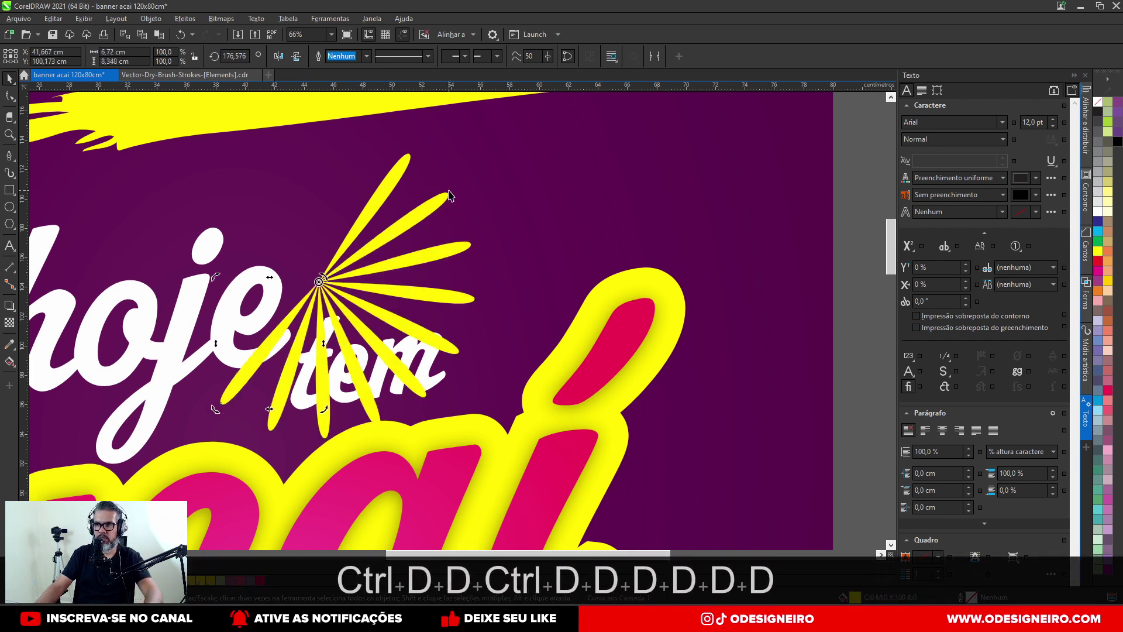
{"action": "key", "text": "ctrl+d"}
{"action": "key", "text": "ctrl+d"}
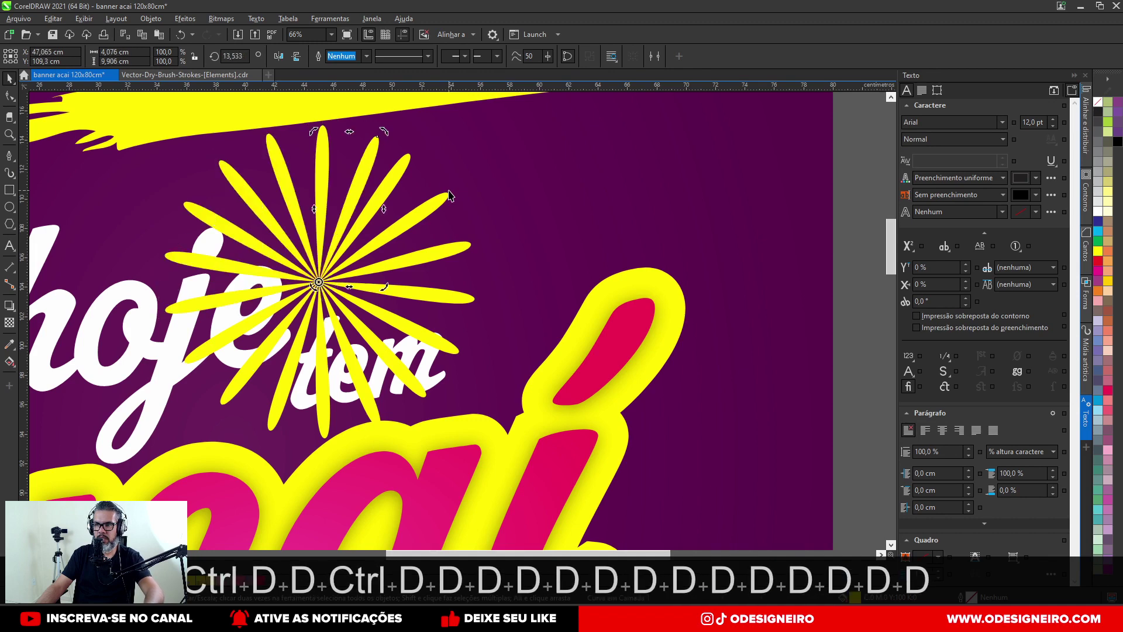
Step: Undo the rotated ray copies back to the single original yellow ray
{"action": "key", "text": "ctrl+z"}
{"action": "key", "text": "ctrl+z"}
{"action": "key", "text": "ctrl+z"}
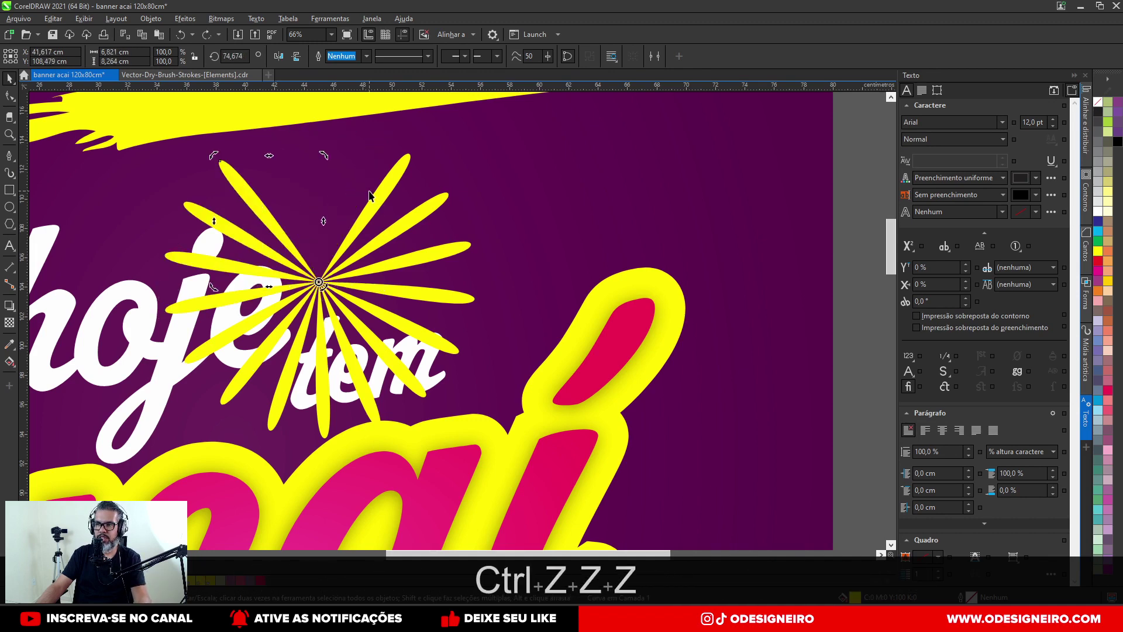
{"action": "key", "text": "ctrl+z"}
{"action": "key", "text": "ctrl+z"}
{"action": "key", "text": "ctrl+z"}
{"action": "key", "text": "ctrl+z"}
{"action": "key", "text": "ctrl+z"}
{"action": "key", "text": "ctrl+z"}
{"action": "key", "text": "ctrl+z"}
{"action": "key", "text": "ctrl+z"}
{"action": "key", "text": "ctrl+z"}
{"action": "key", "text": "ctrl+z"}
{"action": "key", "text": "ctrl+z"}
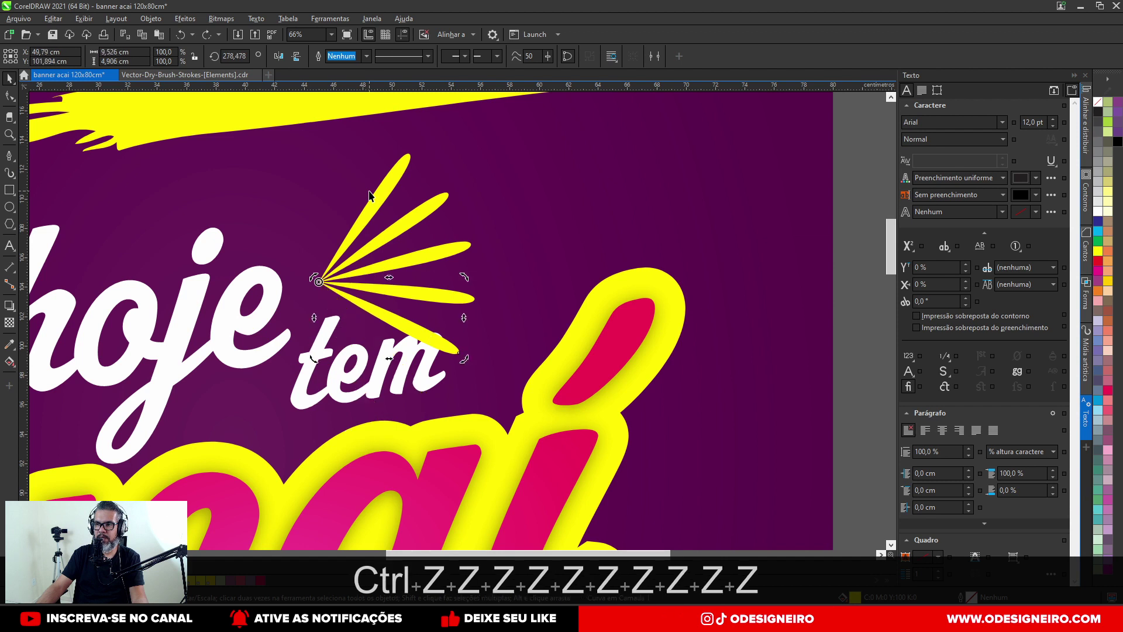
{"action": "key", "text": "ctrl+z"}
{"action": "key", "text": "ctrl+z"}
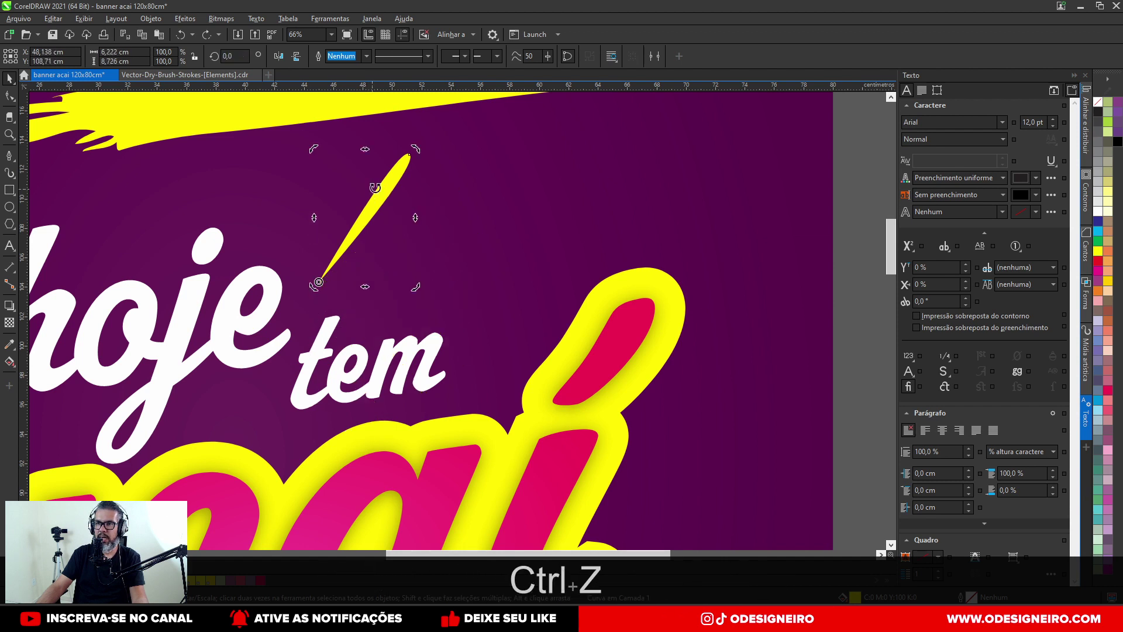
Step: Rotate a copy of the yellow ray 15° clockwise around its lower tip and repeat the duplication into a denser full burst
{"action": "left_click_drag", "start_coordinate": [410, 159], "coordinate": [439, 188]}
{"action": "key", "text": "ctrl+d"}
{"action": "key", "text": "ctrl+d"}
{"action": "key", "text": "ctrl+d"}
{"action": "key", "text": "ctrl+d"}
{"action": "key", "text": "ctrl+d"}
{"action": "key", "text": "ctrl+d"}
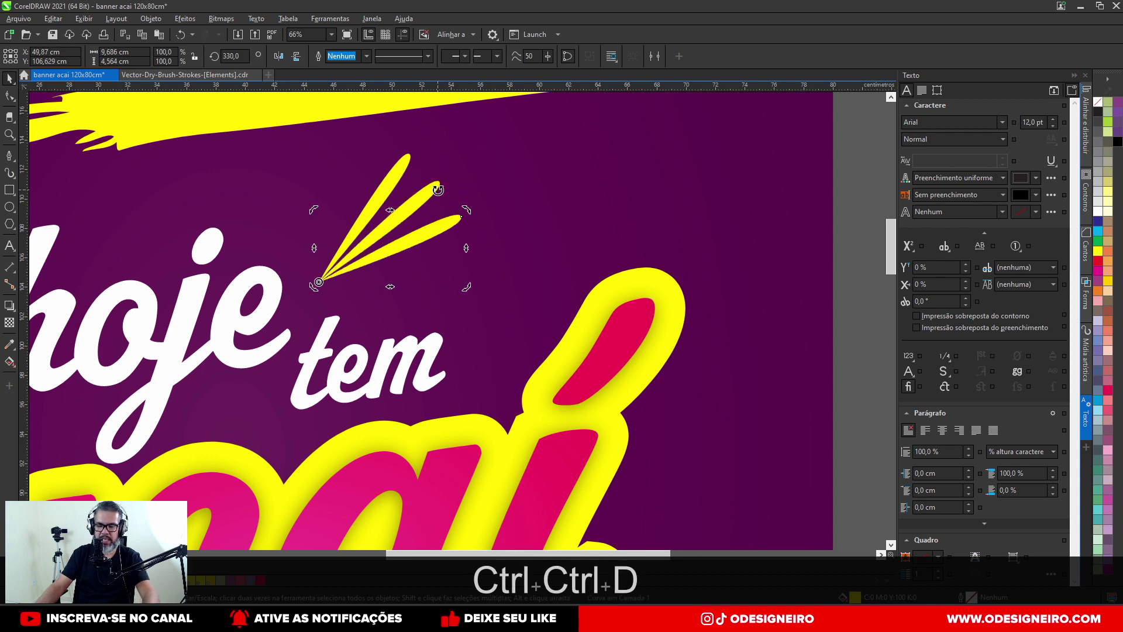
{"action": "key", "text": "ctrl+d"}
{"action": "key", "text": "ctrl+d"}
{"action": "key", "text": "ctrl+d"}
{"action": "key", "text": "ctrl+d"}
{"action": "key", "text": "ctrl+d"}
{"action": "key", "text": "ctrl+d"}
{"action": "key", "text": "ctrl+d"}
{"action": "key", "text": "ctrl+d"}
{"action": "key", "text": "ctrl+d"}
{"action": "key", "text": "ctrl+d"}
{"action": "key", "text": "ctrl+d"}
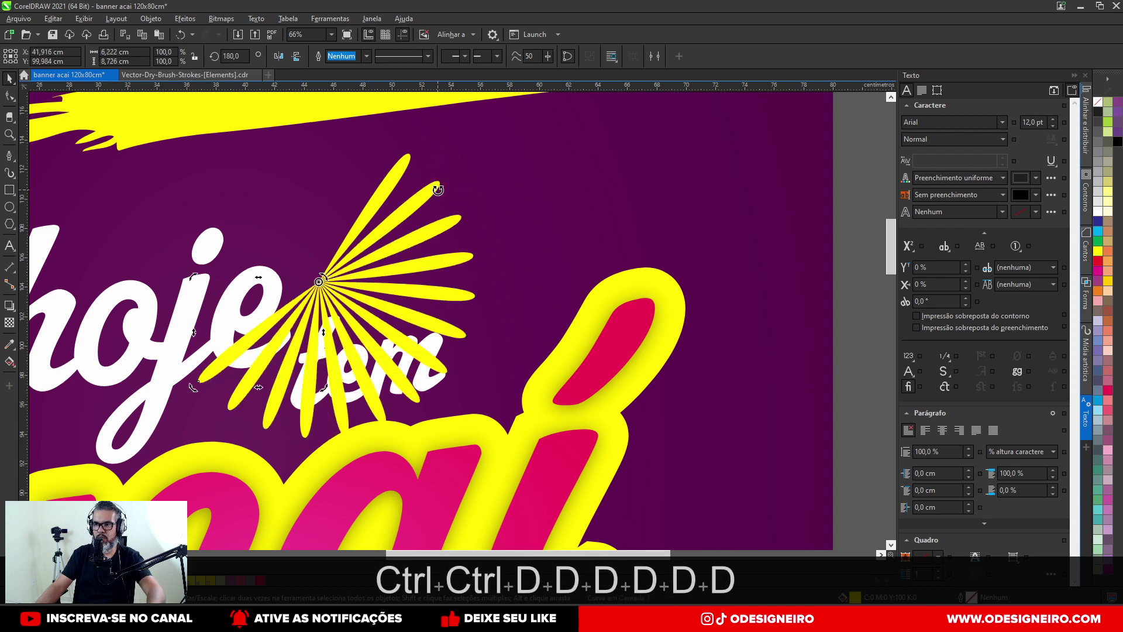
{"action": "key", "text": "ctrl+d"}
{"action": "key", "text": "ctrl+d"}
{"action": "key", "text": "ctrl+d"}
{"action": "key", "text": "ctrl+d"}
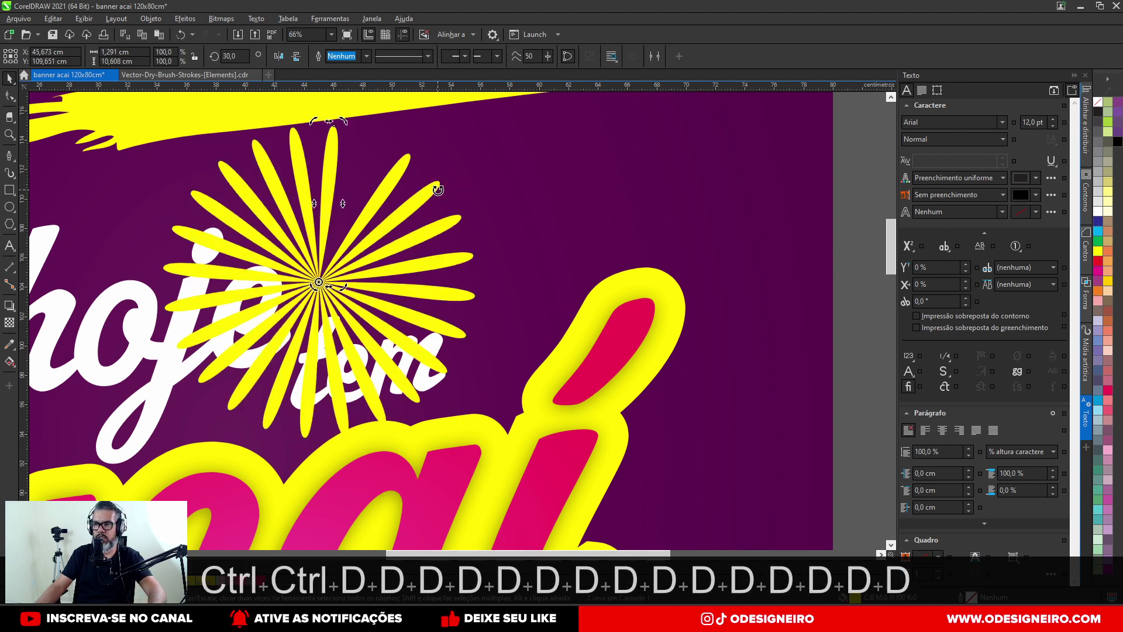
Step: Select all the rays without the "tem" text, move them off the page beside the banner, and weld them into one shape
{"action": "scroll", "coordinate": [280, 208], "scroll_direction": "down", "scroll_amount": 3}
{"action": "left_click_drag", "start_coordinate": [589, 155], "coordinate": [626, 204]}
{"action": "left_click_drag", "start_coordinate": [706, 164], "coordinate": [241, 404]}
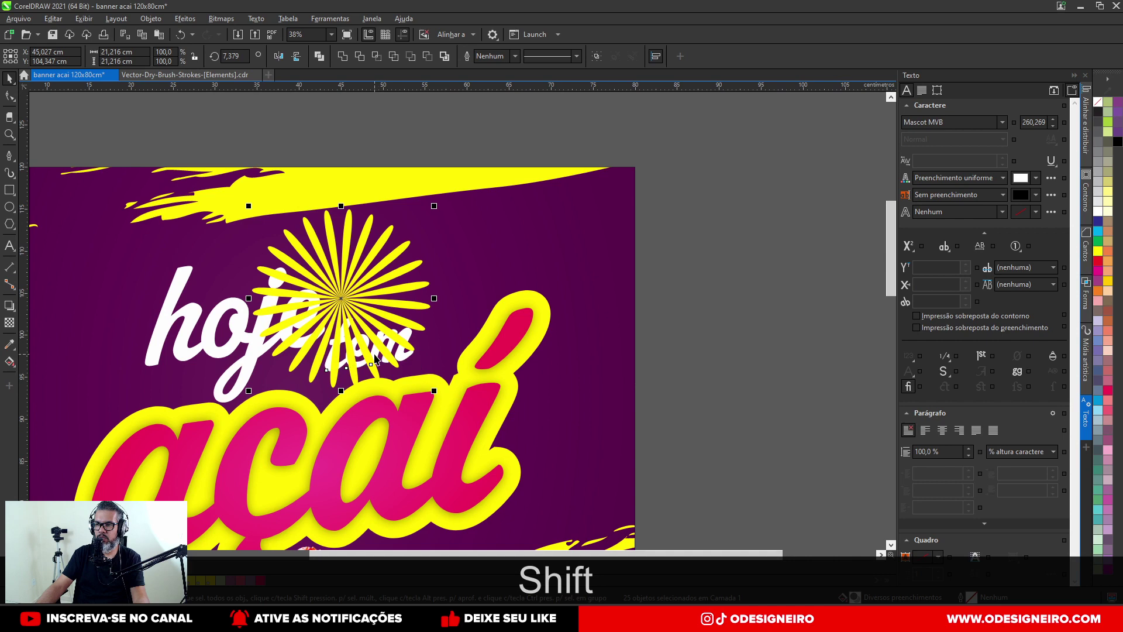
{"action": "left_click", "coordinate": [364, 369], "text": "shift"}
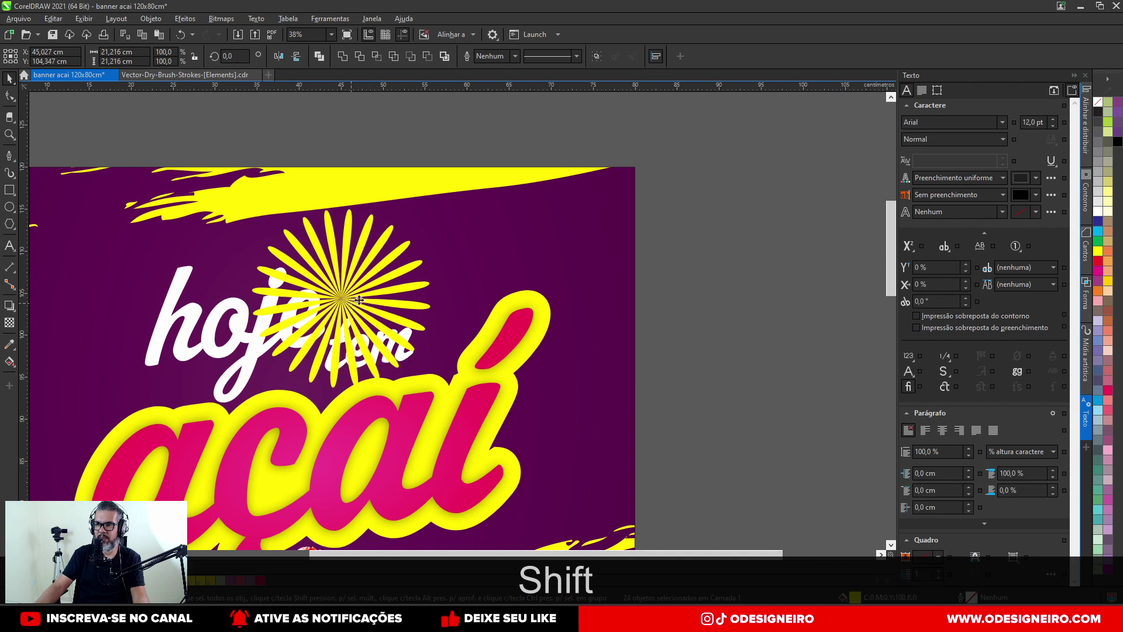
{"action": "left_click_drag", "start_coordinate": [359, 300], "coordinate": [620, 284]}
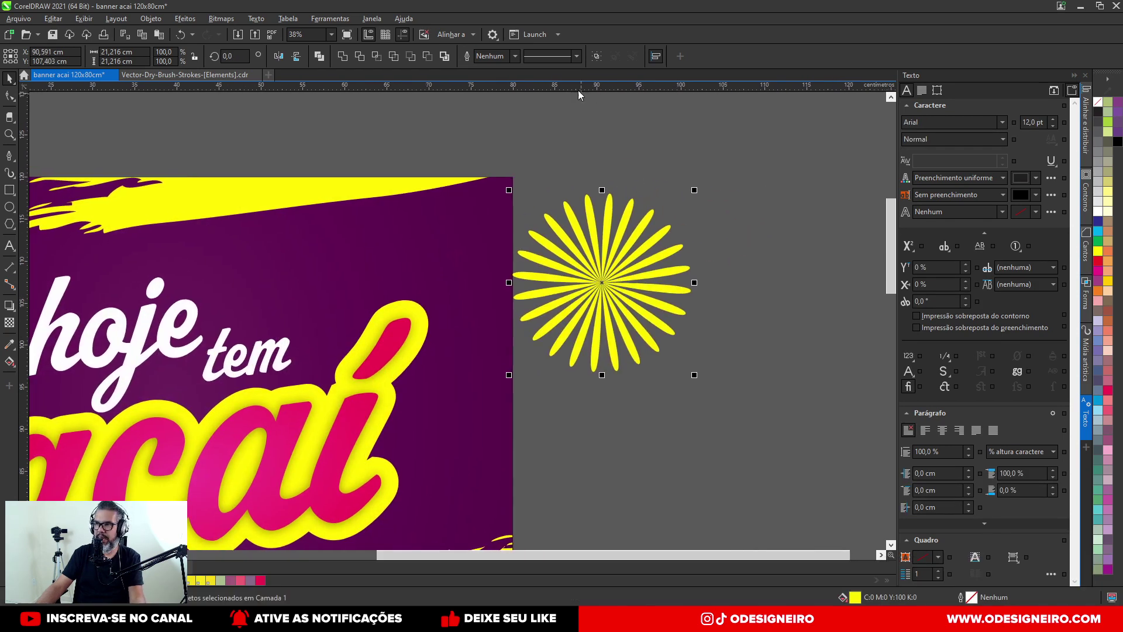
{"action": "left_click", "coordinate": [342, 57]}
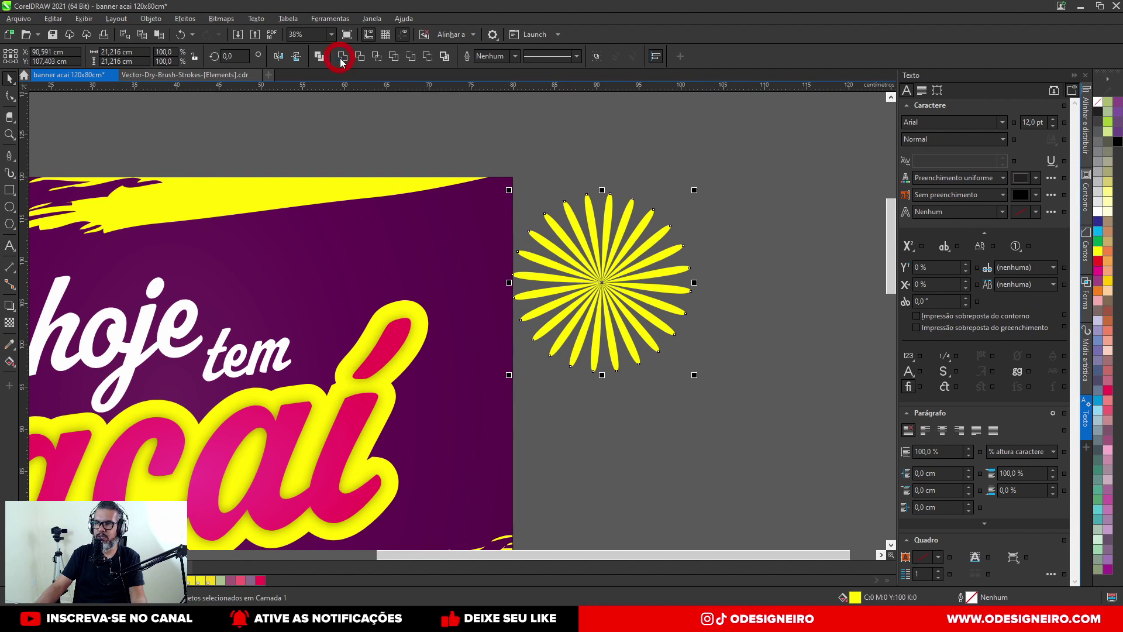
Step: Place small burst copies above "tem" and left of the cups, plus one about 20.7 cm wide on the right page edge in pinkish red
{"action": "left_click_drag", "start_coordinate": [695, 190], "coordinate": [735, 402]}
{"action": "scroll", "coordinate": [260, 360], "scroll_direction": "down", "scroll_amount": 1}
{"action": "right_click", "coordinate": [675, 466]}
{"action": "left_click_drag", "start_coordinate": [673, 456], "coordinate": [702, 459]}
{"action": "left_click_drag", "start_coordinate": [654, 408], "coordinate": [585, 359]}
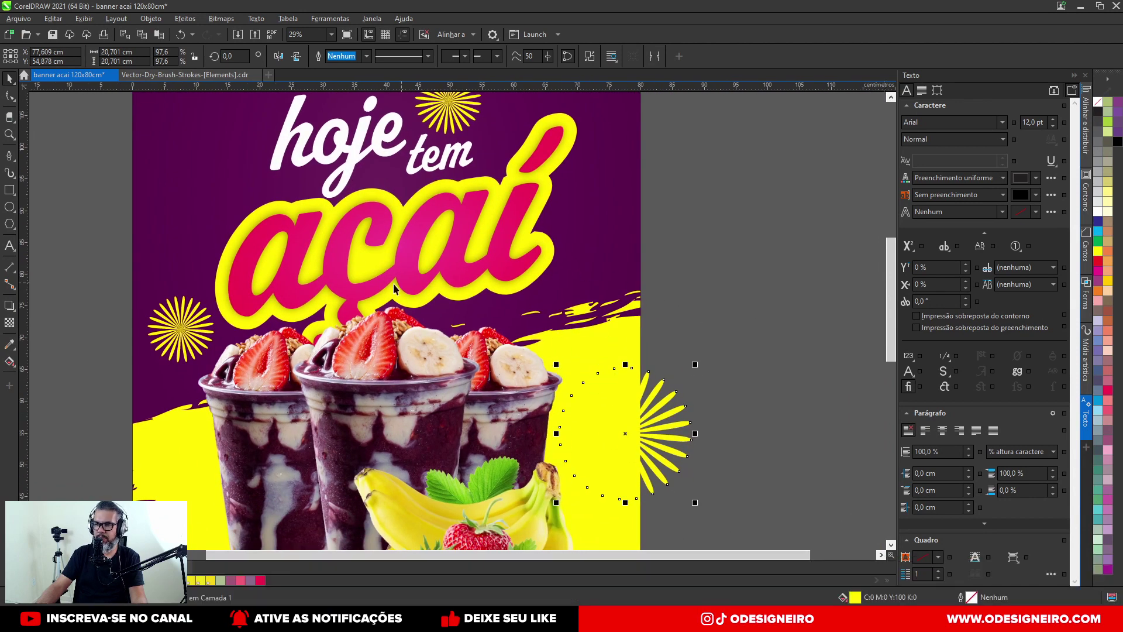
{"action": "left_click", "coordinate": [261, 582]}
Step: Cut the three bursts and paste them inside the banner's background PowerClip, then finish editing its contents
{"action": "scroll", "coordinate": [533, 305], "scroll_direction": "down", "scroll_amount": 2}
{"action": "left_click", "coordinate": [474, 179], "text": "shift"}
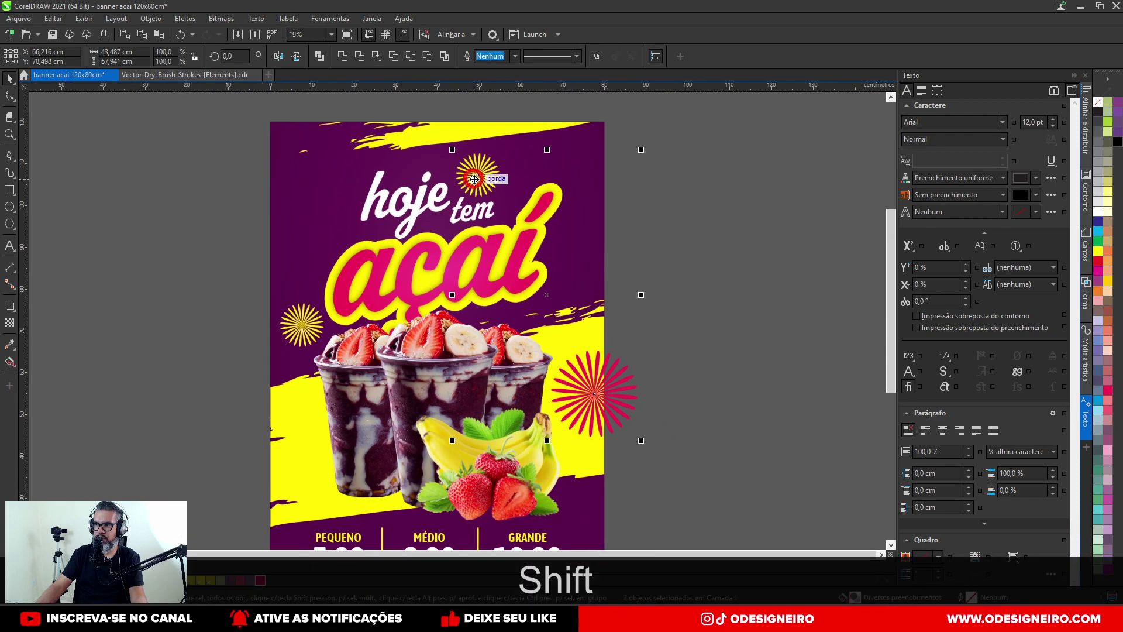
{"action": "left_click", "coordinate": [310, 324], "text": "shift"}
{"action": "key", "text": "ctrl+x"}
{"action": "left_click", "coordinate": [296, 331], "text": "ctrl"}
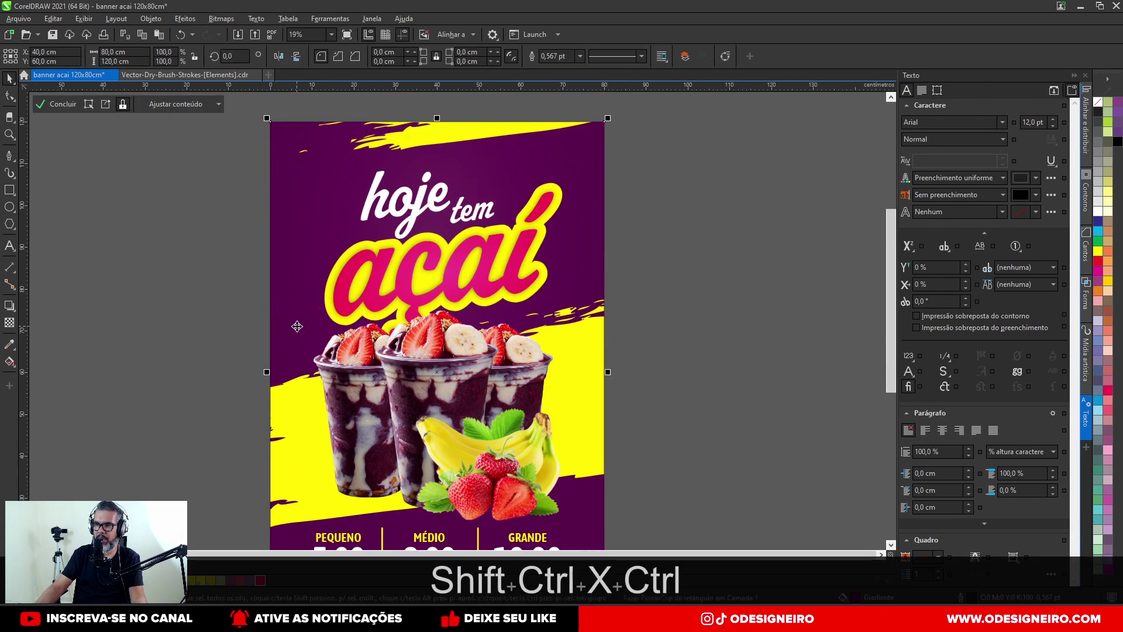
{"action": "key", "text": "ctrl+v"}
{"action": "left_click", "coordinate": [746, 302], "text": "ctrl"}
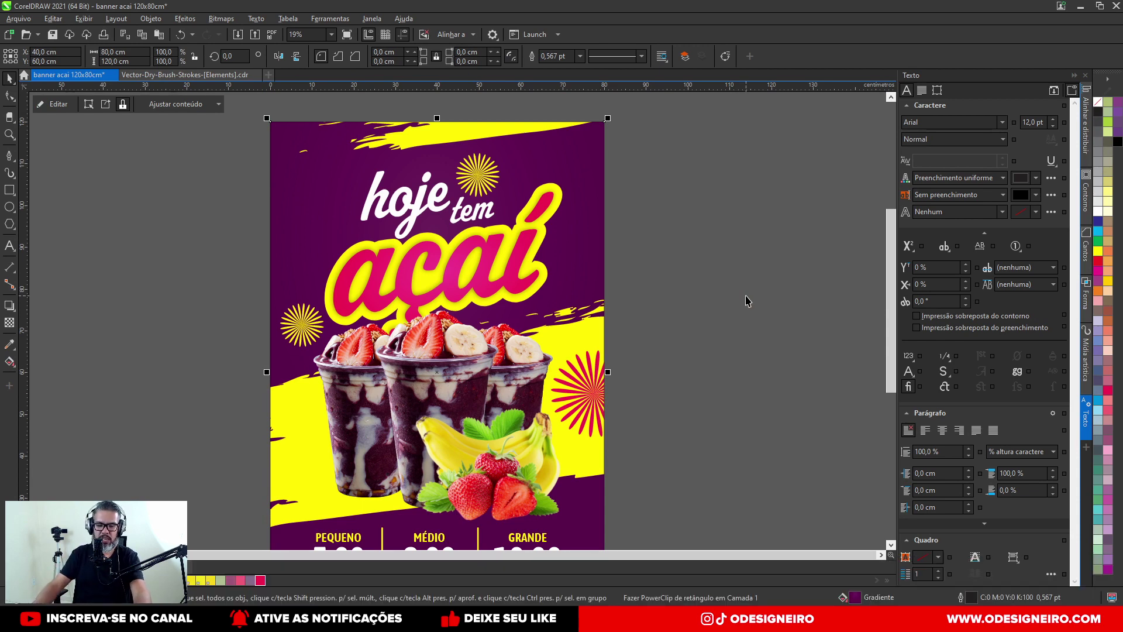
{"action": "key", "text": "F4"}
{"action": "left_click", "coordinate": [708, 286]}
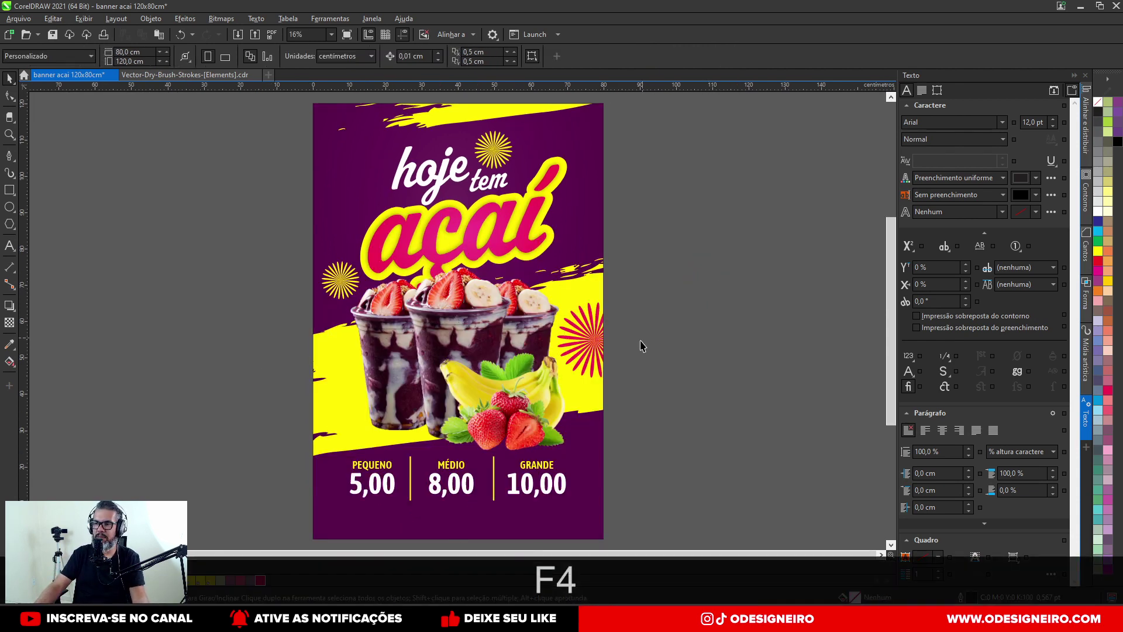
Step: Select the three açaí cups and the fruit image together and shift them slightly to the left
{"action": "left_click", "coordinate": [460, 344]}
{"action": "left_click", "coordinate": [384, 337], "text": "shift"}
{"action": "left_click", "coordinate": [521, 329], "text": "shift"}
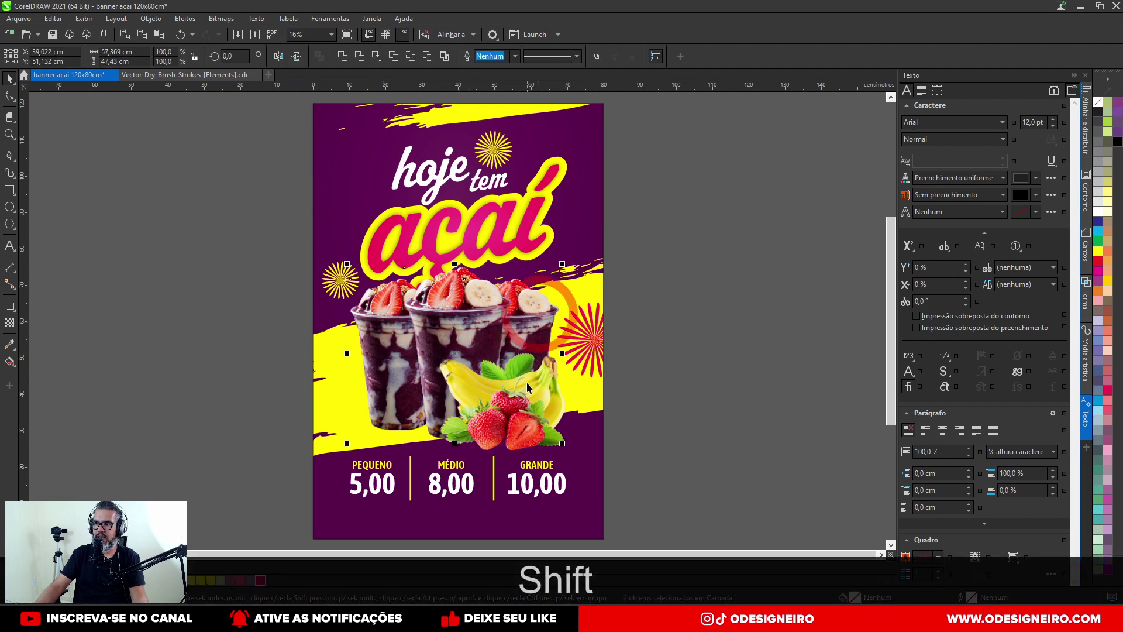
{"action": "left_click", "coordinate": [526, 383], "text": "shift"}
{"action": "scroll", "coordinate": [497, 390], "scroll_direction": "up", "scroll_amount": 1}
{"action": "left_click_drag", "start_coordinate": [496, 389], "coordinate": [492, 389]}
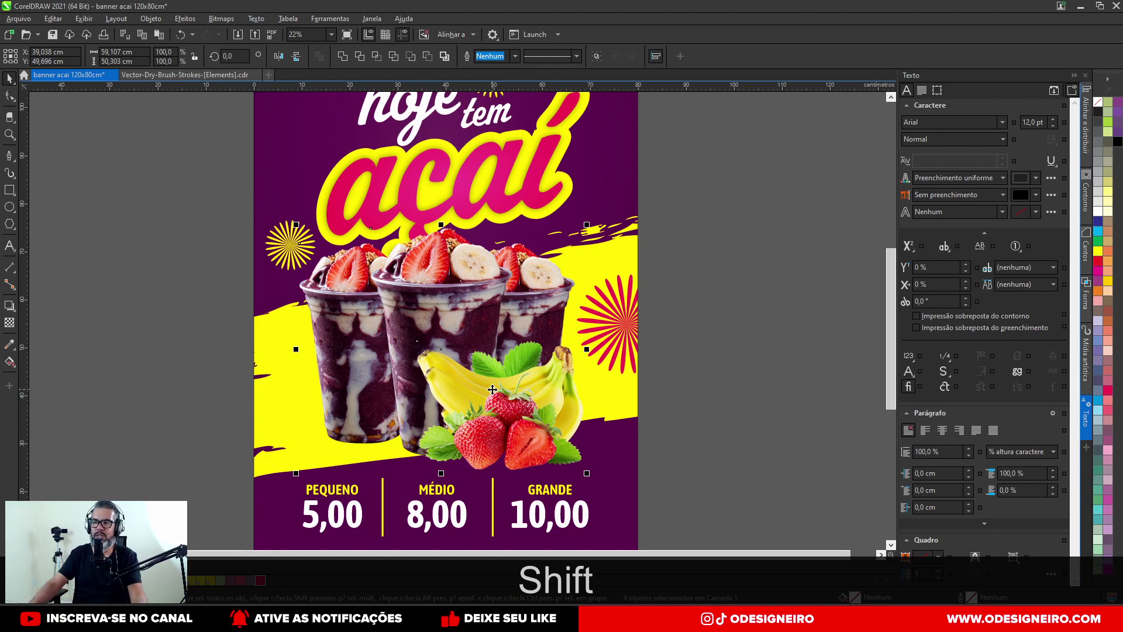
{"action": "left_click", "coordinate": [770, 446]}
Step: Add the text line "pARA ADICIONAIS FAVOR CONSULTAR" on the purple area below the price row
{"action": "scroll", "coordinate": [474, 456], "scroll_direction": "up", "scroll_amount": 2}
{"action": "left_click_drag", "start_coordinate": [339, 374], "coordinate": [236, 267]}
{"action": "left_click_drag", "start_coordinate": [380, 337], "coordinate": [422, 301]}
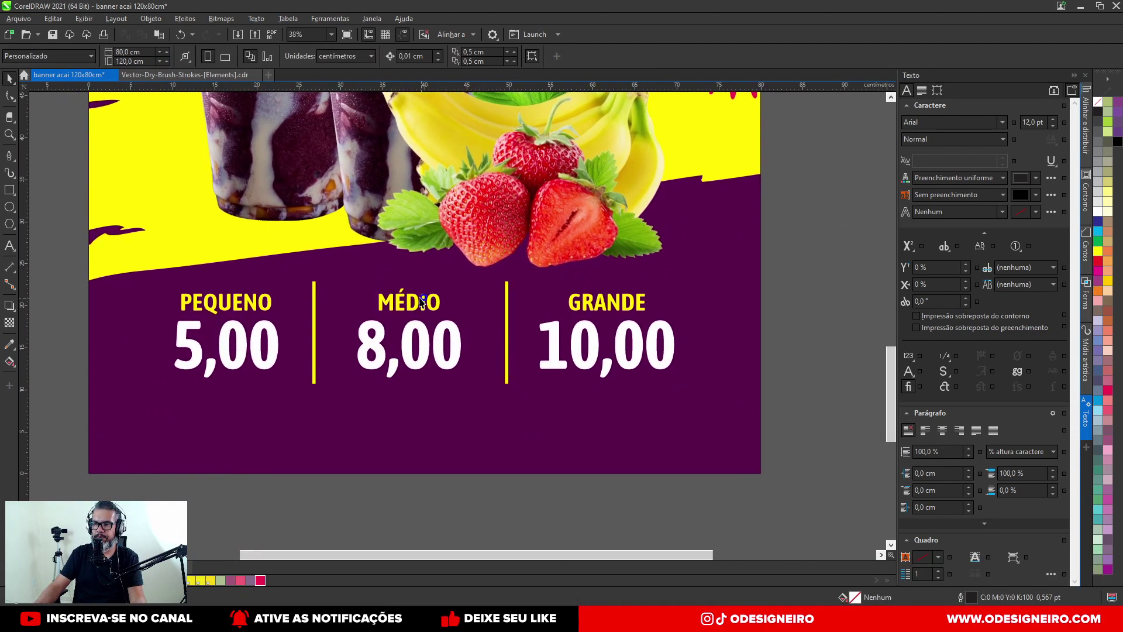
{"action": "left_click", "coordinate": [248, 311]}
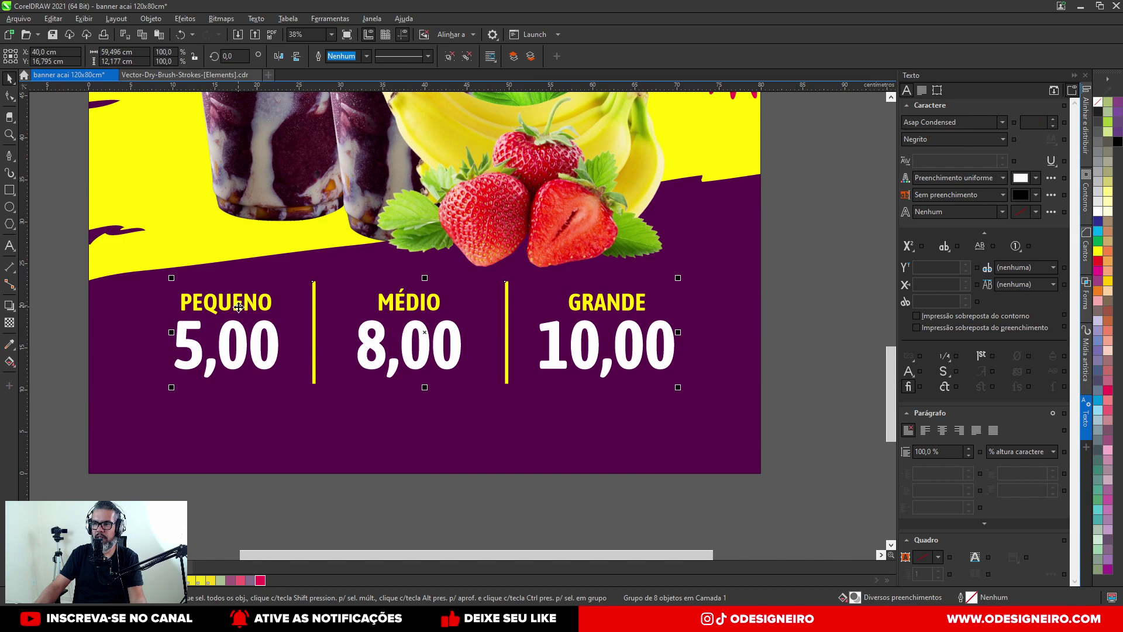
{"action": "left_click", "coordinate": [10, 247]}
{"action": "left_click", "coordinate": [117, 458]}
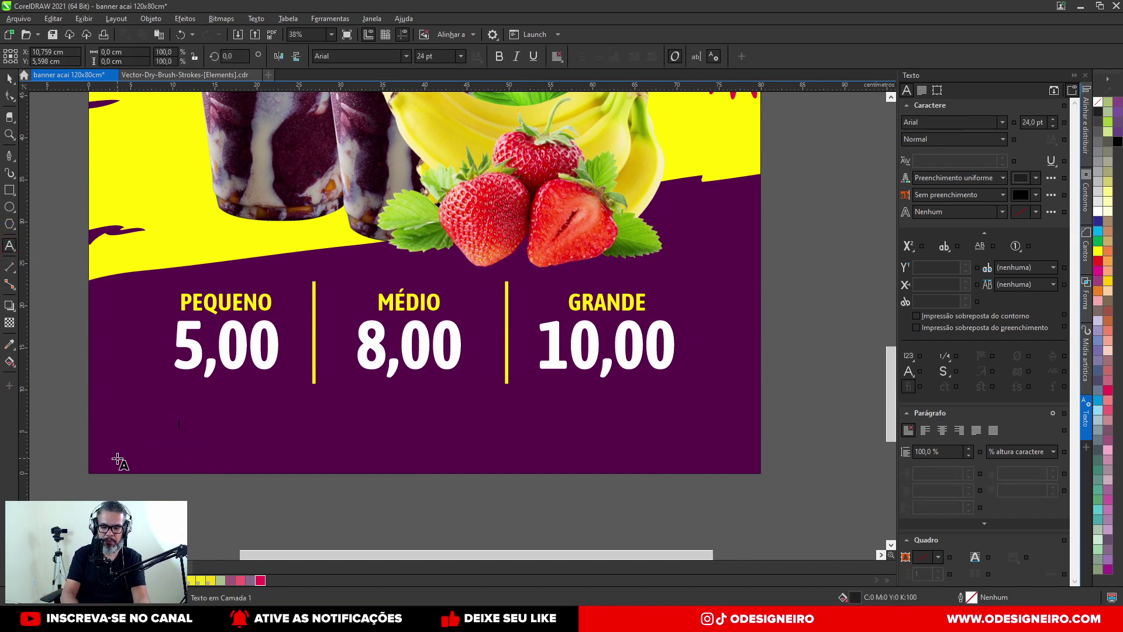
{"action": "type", "text": "Para ad"}
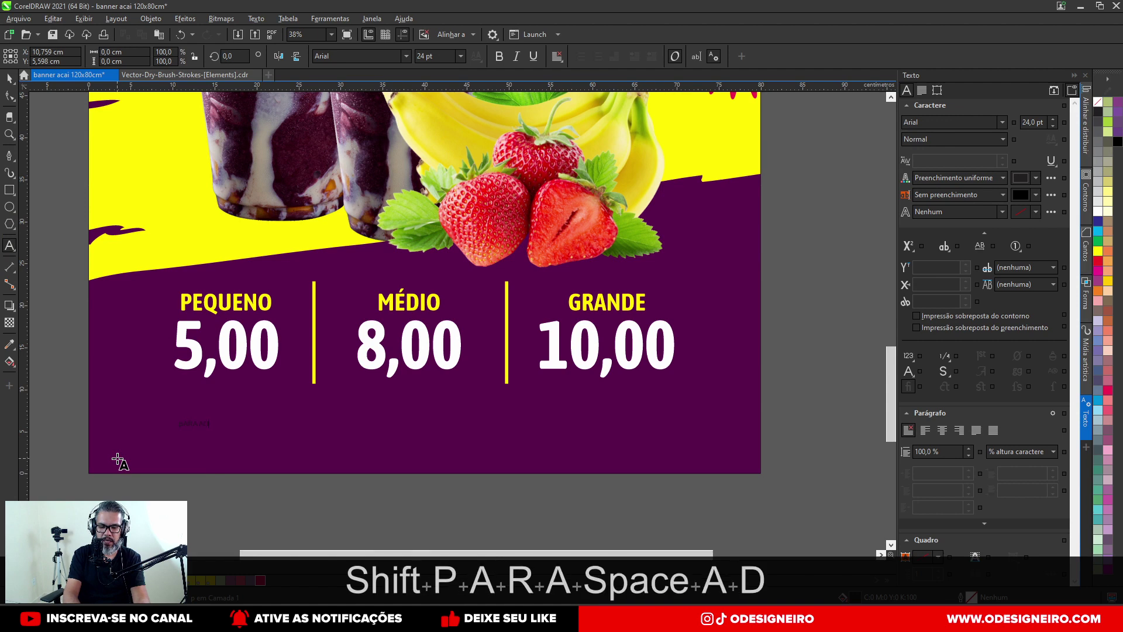
{"action": "type", "text": "icionais"}
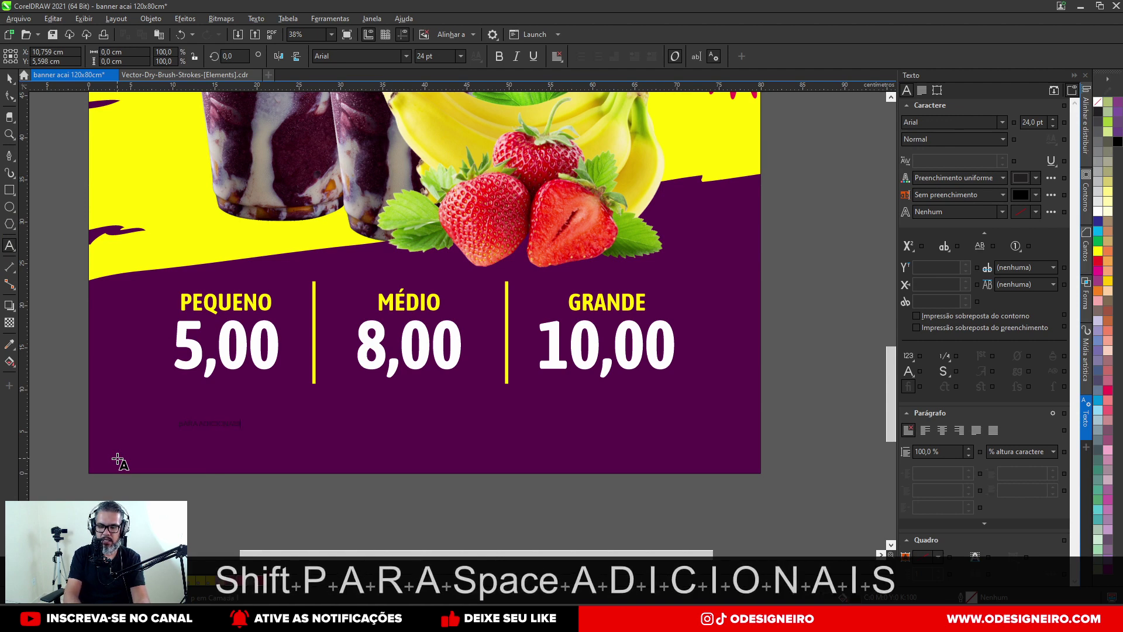
{"action": "type", "text": " favor con"}
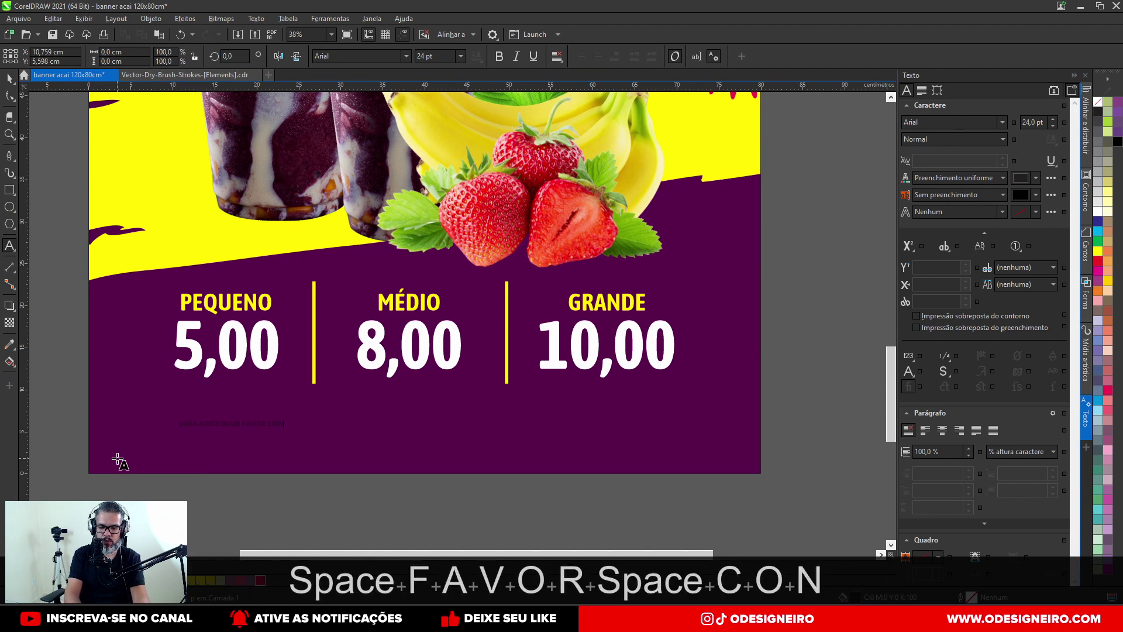
{"action": "type", "text": "sultar"}
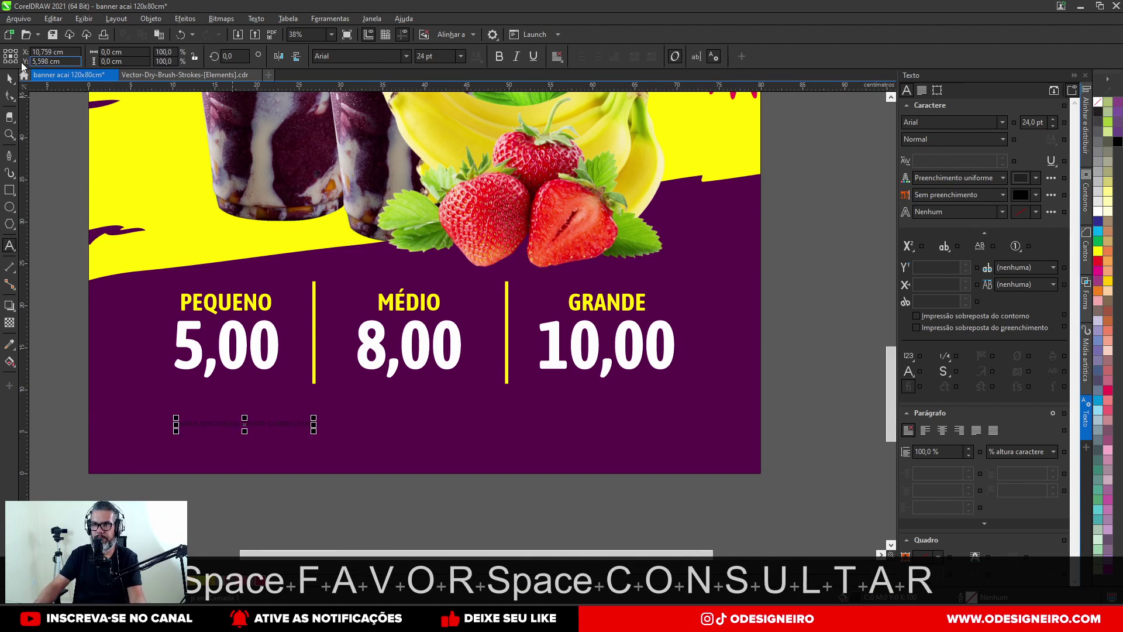
Step: Fill the new text line with white, enlarge it to about 56.21 pt, and move it to the middle below the prices
{"action": "left_click", "coordinate": [9, 76]}
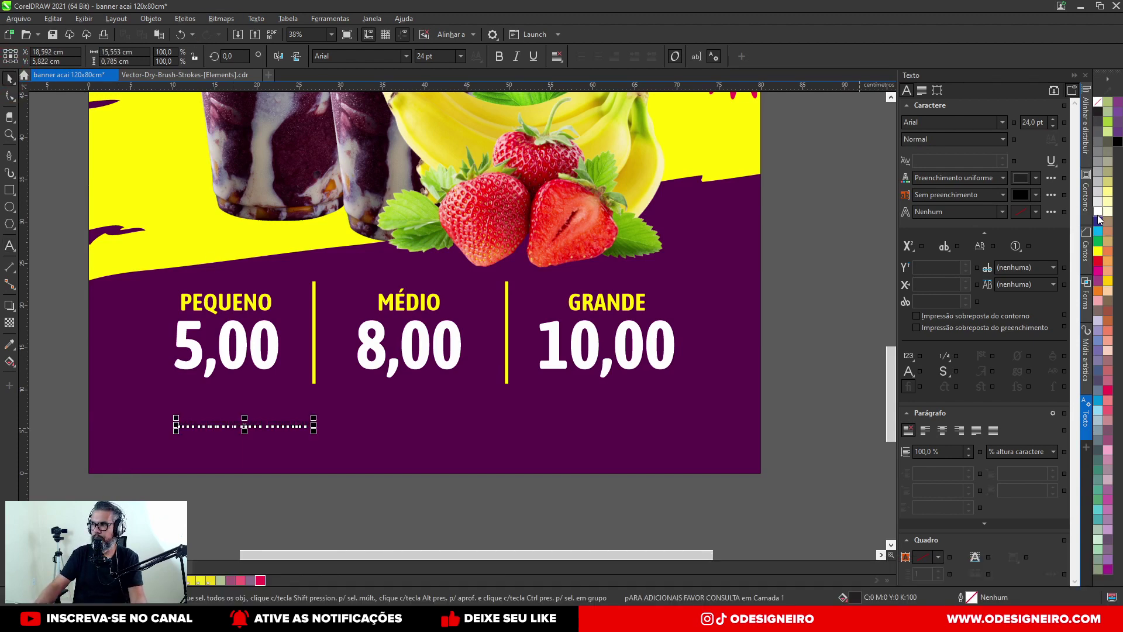
{"action": "left_click", "coordinate": [1098, 214]}
{"action": "left_click_drag", "start_coordinate": [390, 461], "coordinate": [491, 480]}
{"action": "left_click_drag", "start_coordinate": [379, 427], "coordinate": [453, 431]}
{"action": "key", "text": "ctrl+z"}
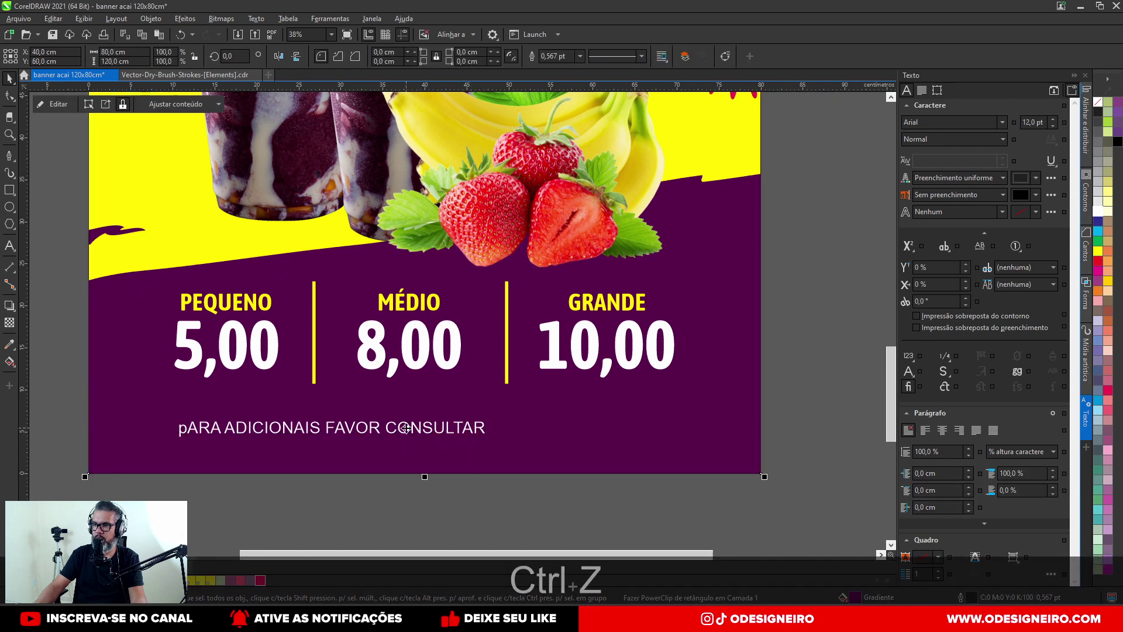
{"action": "left_click", "coordinate": [478, 428]}
{"action": "key", "text": "ctrl+z"}
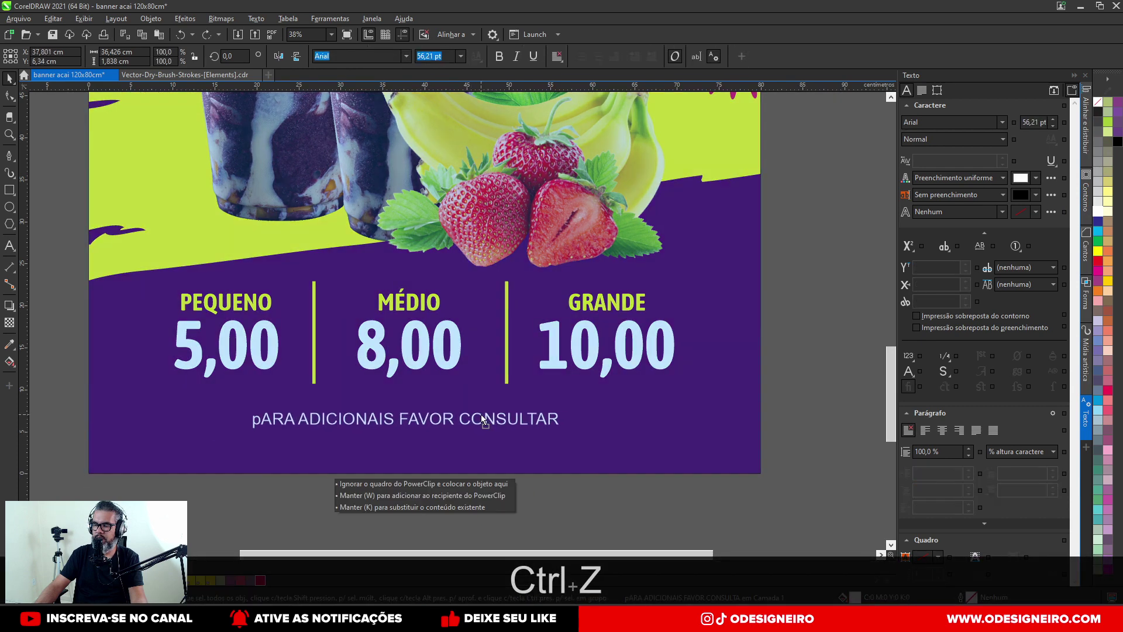
Step: Change the text line to lowercase and capitalise its first letter to read "Para adicionais favor consultar"
{"action": "key", "text": "ctrl+a"}
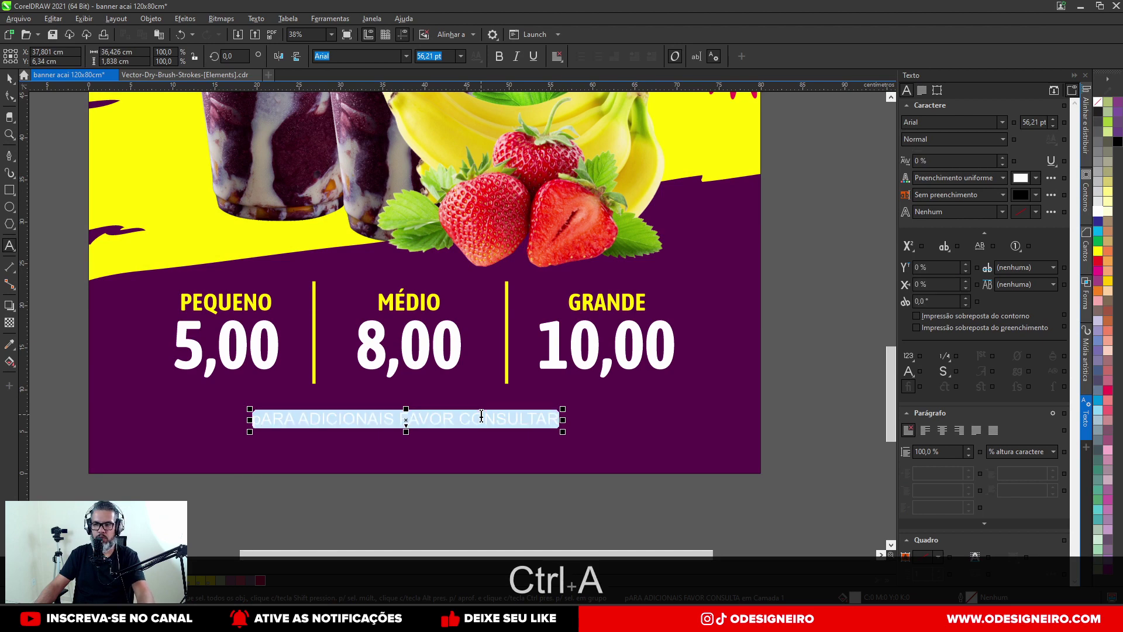
{"action": "key", "text": "shift+F3"}
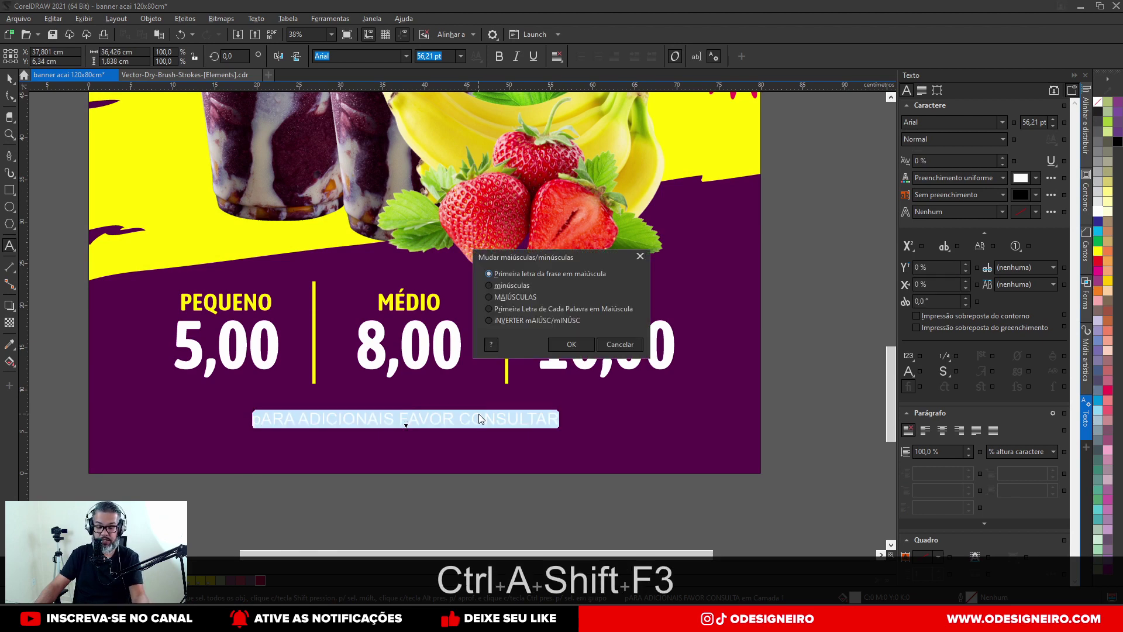
{"action": "left_click", "coordinate": [511, 285]}
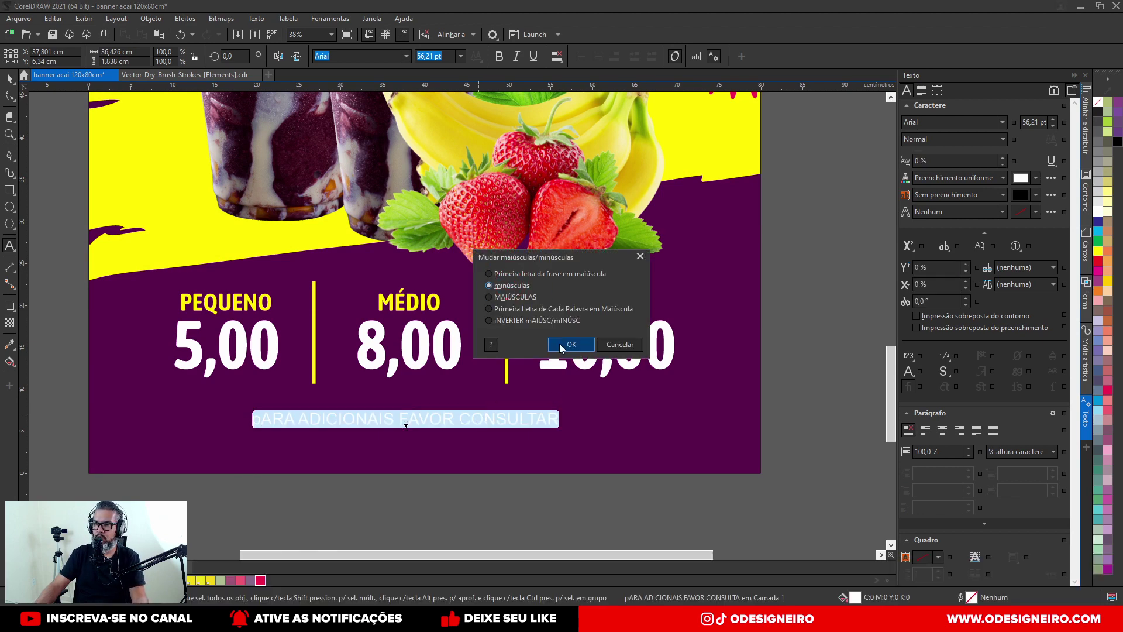
{"action": "left_click", "coordinate": [560, 344]}
{"action": "left_click", "coordinate": [263, 421]}
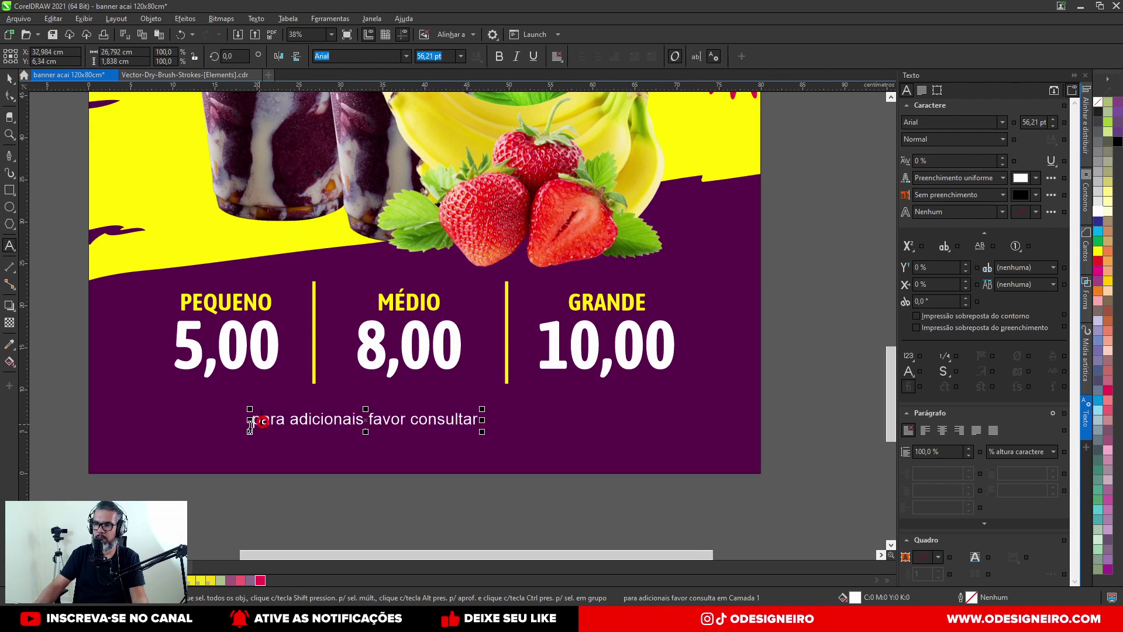
{"action": "key", "text": "BackSpace"}
{"action": "type", "text": "P"}
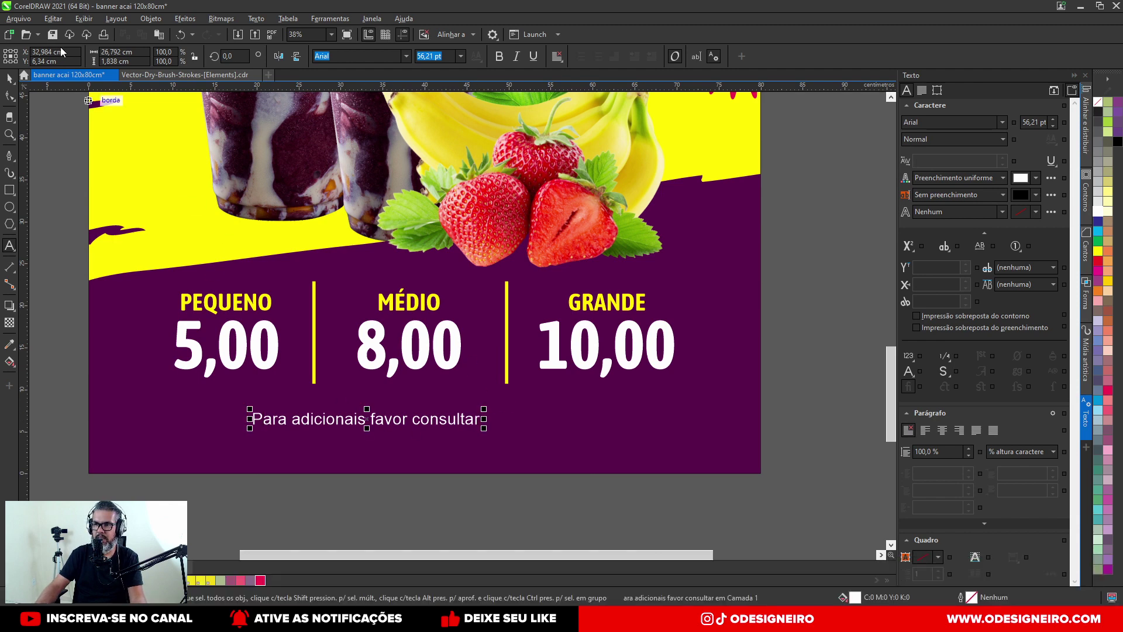
{"action": "left_click", "coordinate": [10, 77]}
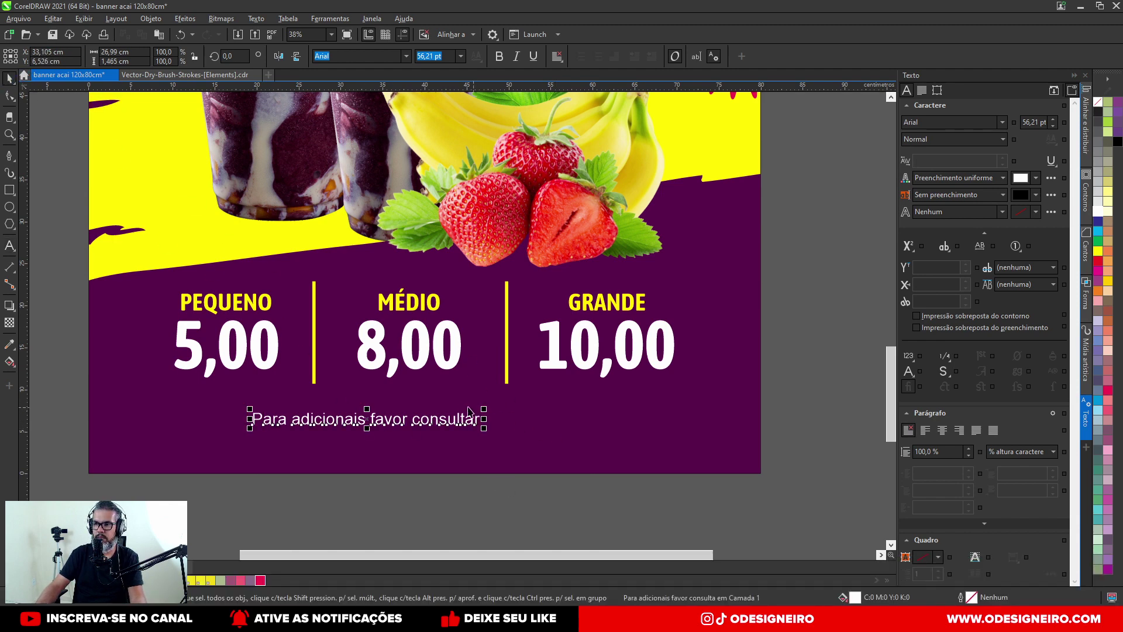
Step: Open the white footer note below the prices for editing directly after the word "adicionais"
{"action": "double_click", "coordinate": [472, 420]}
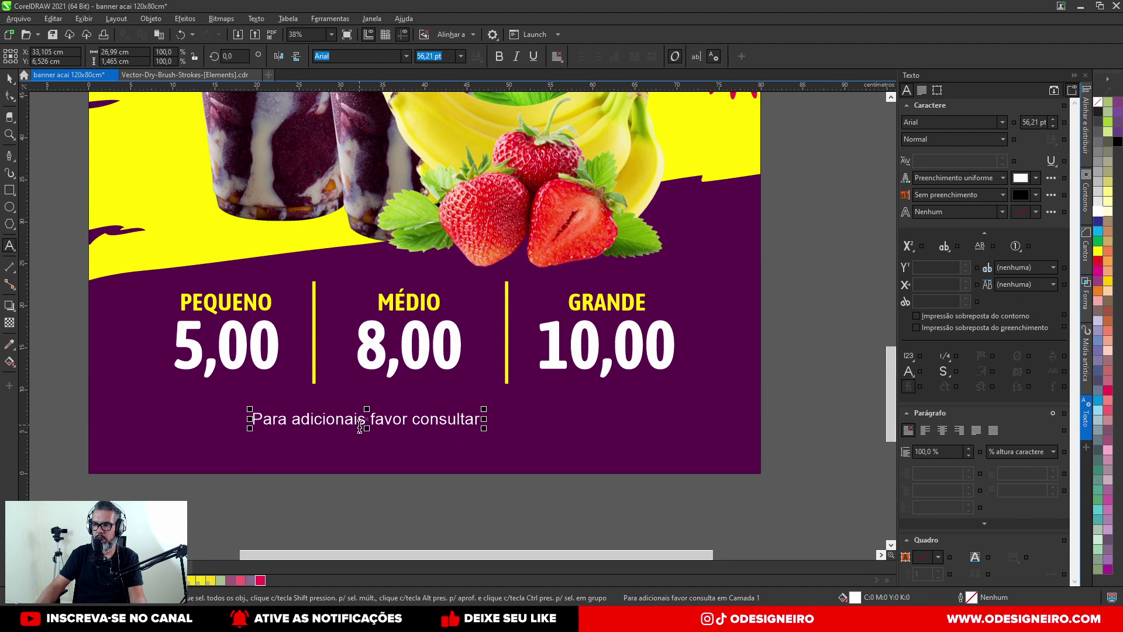
{"action": "left_click", "coordinate": [363, 424]}
{"action": "type", "text": "E OUTRO"}
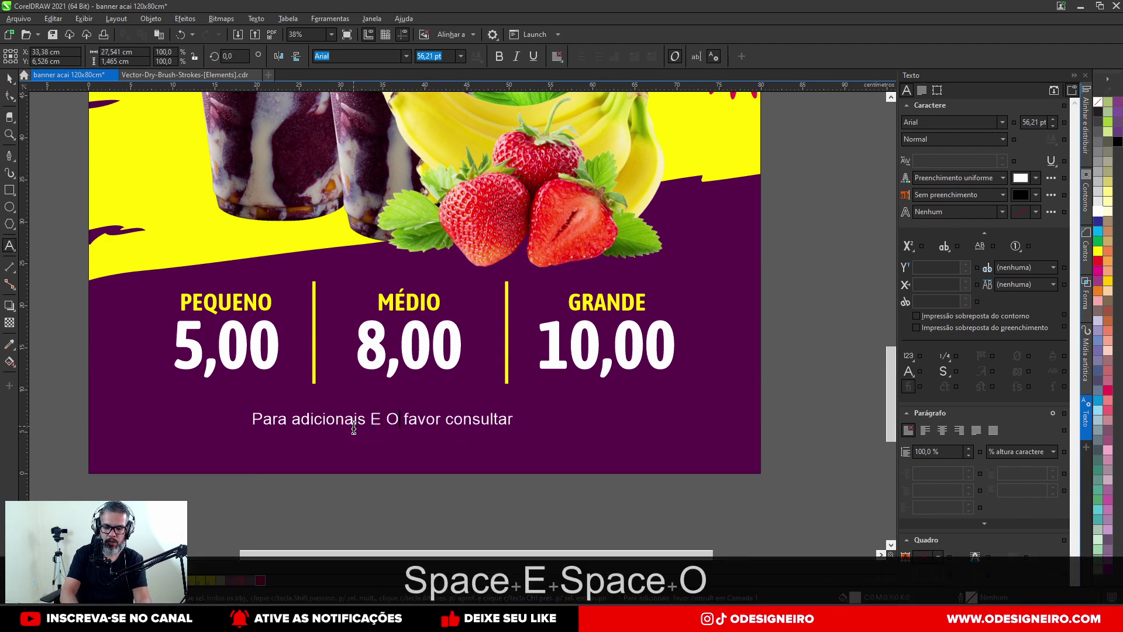
{"action": "type", "text": "S TAMAN"}
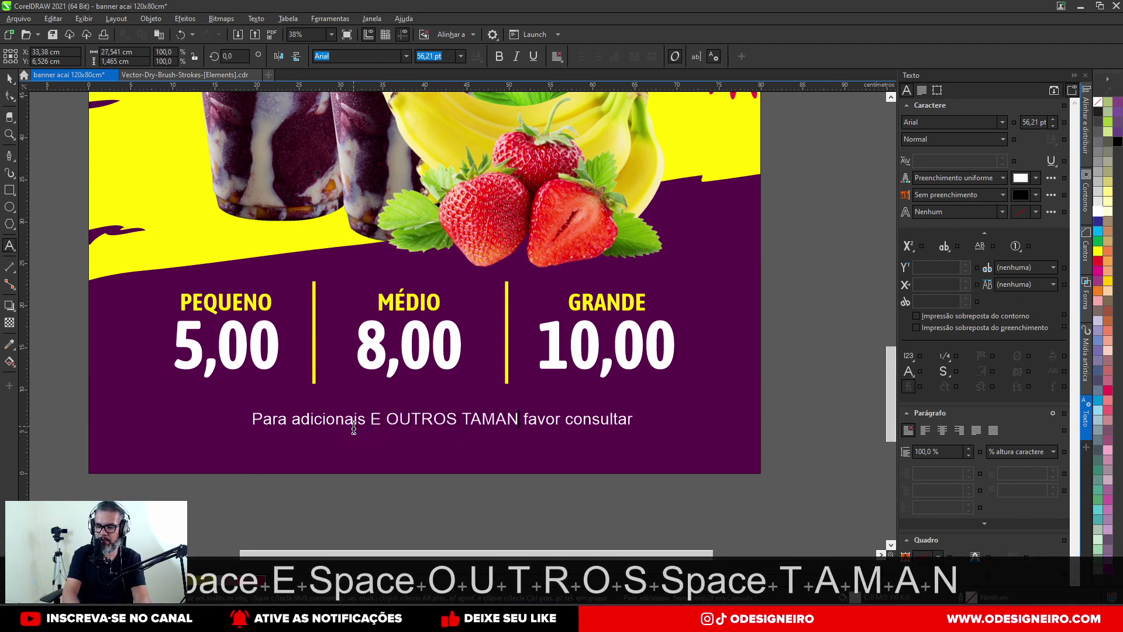
{"action": "type", "text": "HO"}
{"action": "key", "text": "BackSpace"}
{"action": "key", "text": "BackSpace"}
{"action": "key", "text": "BackSpace"}
{"action": "key", "text": "BackSpace"}
{"action": "key", "text": "BackSpace"}
{"action": "key", "text": "BackSpace"}
{"action": "key", "text": "BackSpace"}
{"action": "key", "text": "BackSpace"}
{"action": "key", "text": "BackSpace"}
{"action": "key", "text": "BackSpace"}
{"action": "key", "text": "BackSpace"}
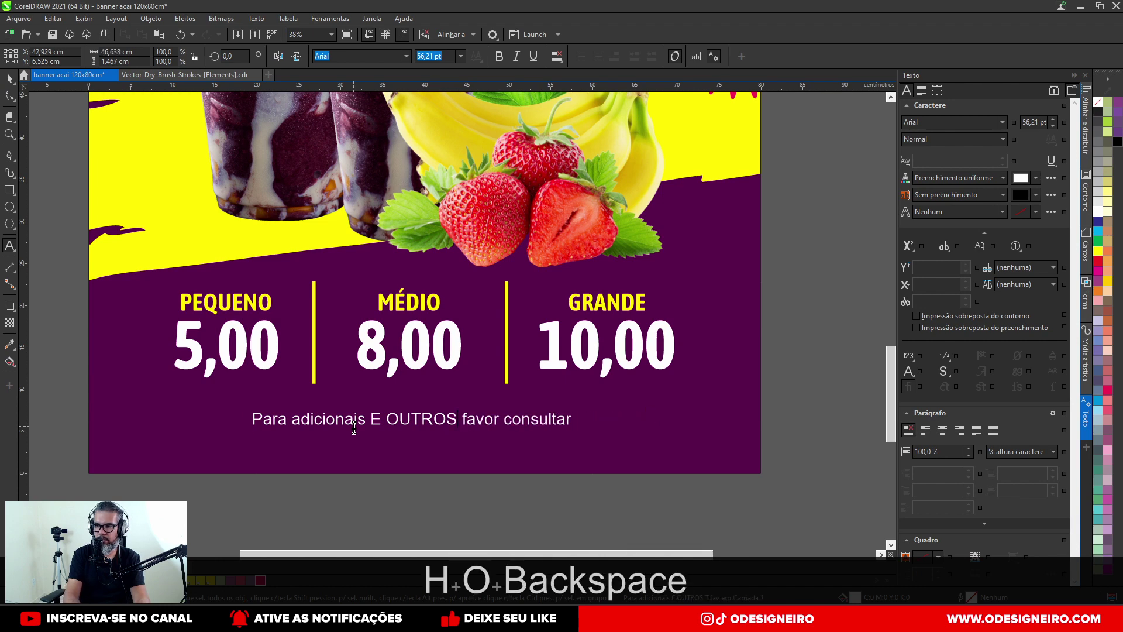
{"action": "key", "text": "BackSpace"}
{"action": "key", "text": "BackSpace"}
{"action": "key", "text": "BackSpace"}
{"action": "key", "text": "BackSpace"}
{"action": "key", "text": "BackSpace"}
Step: Insert "e outros tamanhos" in lowercase after "adicionais" in the footer note
{"action": "key", "text": "Caps_Lock"}
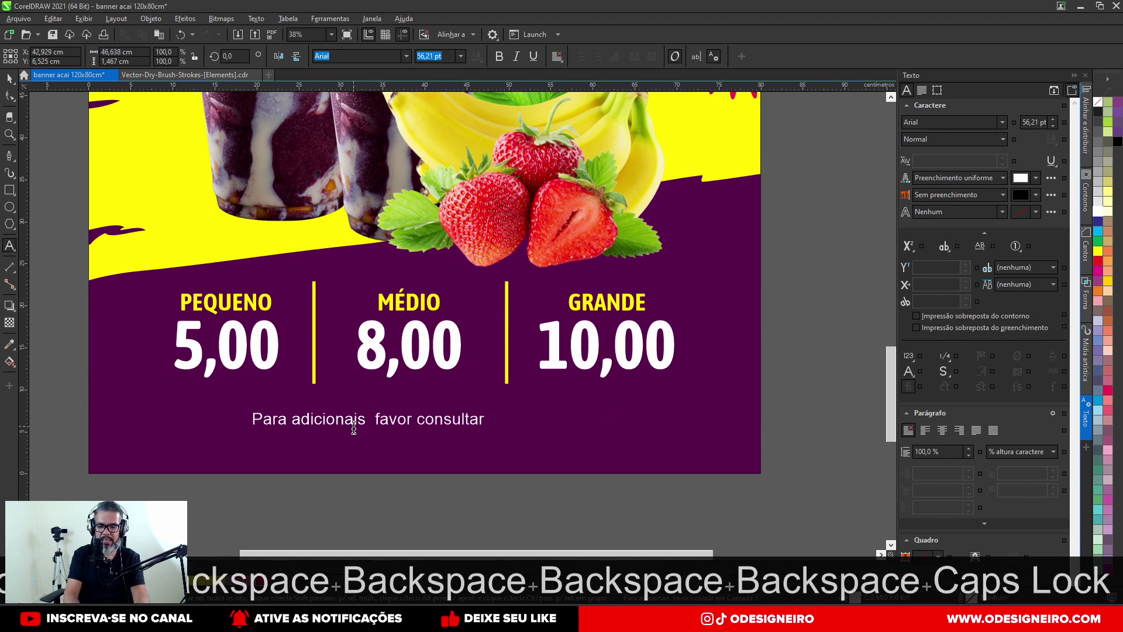
{"action": "type", "text": "e outros tam"}
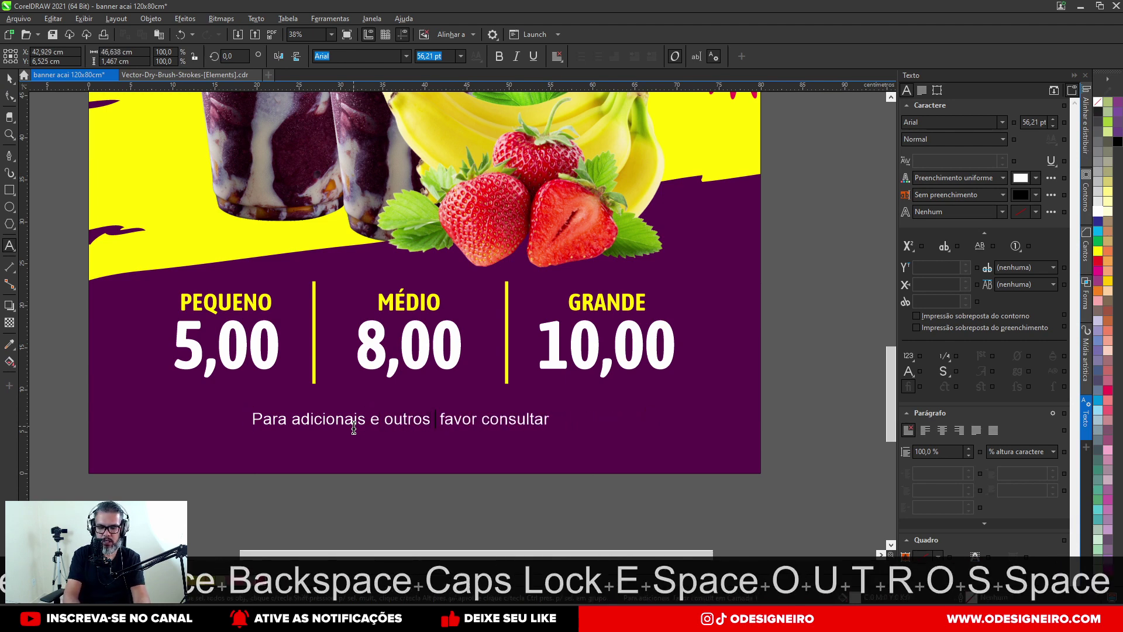
{"action": "type", "text": "anhos"}
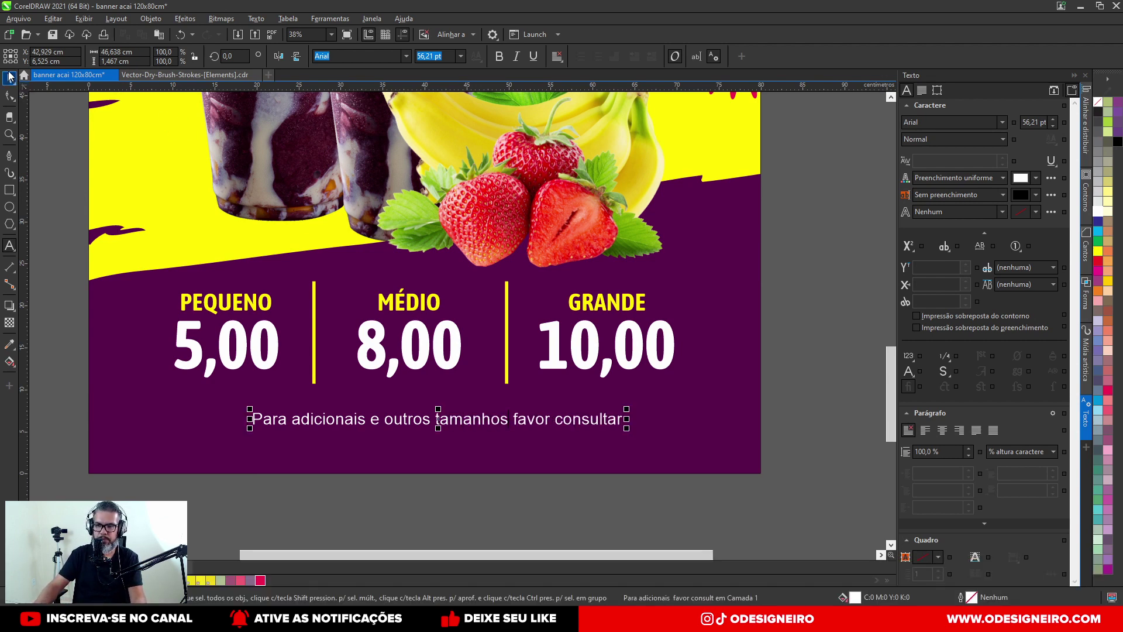
Step: Centre the footer note horizontally on the banner's background rectangle
{"action": "left_click", "coordinate": [700, 410], "text": "shift"}
{"action": "key", "text": "c"}
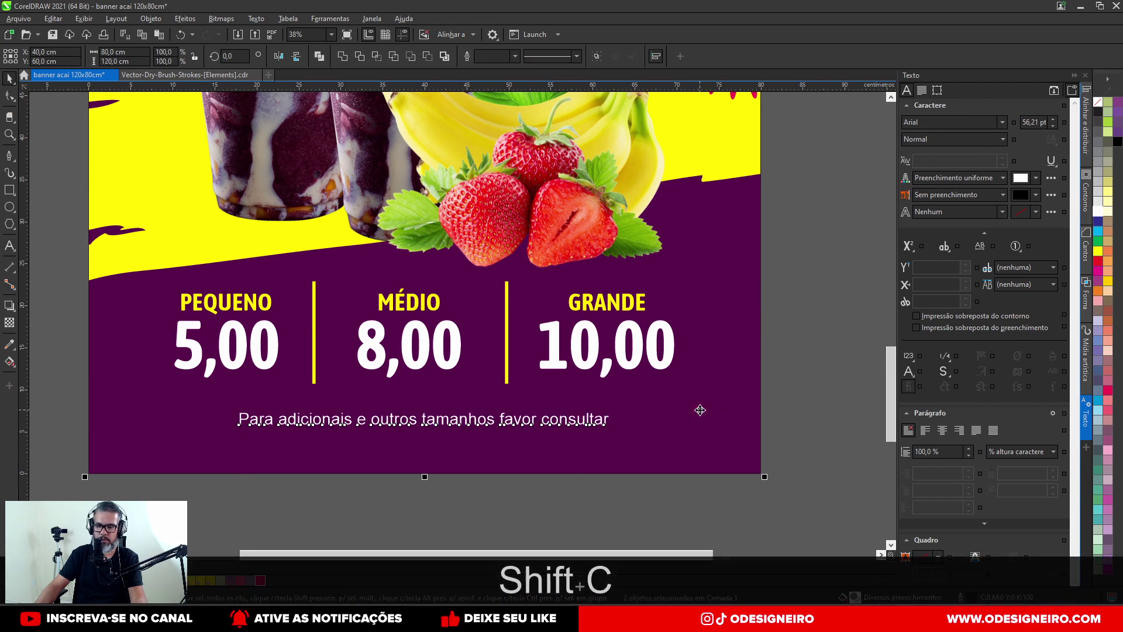
{"action": "left_click", "coordinate": [821, 360]}
Step: Select the headline, cups, fruit, price row and footer note without the background, and shift them slightly upwards
{"action": "scroll", "coordinate": [421, 321], "scroll_direction": "down", "scroll_amount": 4}
{"action": "left_click_drag", "start_coordinate": [576, 102], "coordinate": [580, 174]}
{"action": "left_click_drag", "start_coordinate": [597, 120], "coordinate": [296, 466]}
{"action": "scroll", "coordinate": [472, 230], "scroll_direction": "up", "scroll_amount": 2}
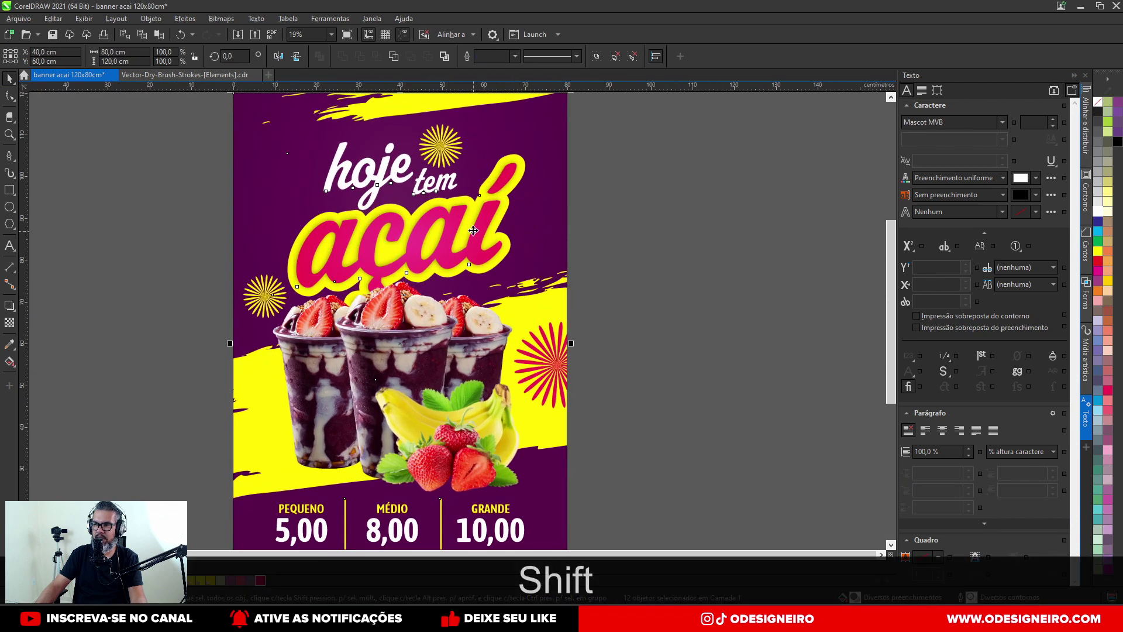
{"action": "key", "text": "ctrl+shift+z"}
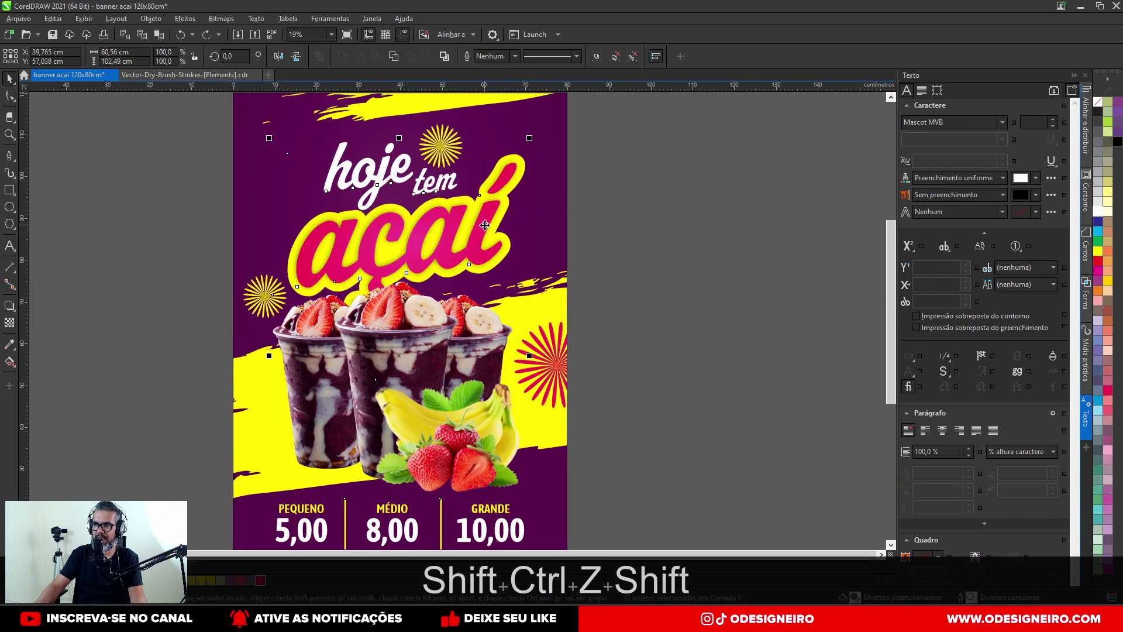
{"action": "left_click_drag", "start_coordinate": [481, 223], "coordinate": [489, 238]}
{"action": "key", "text": "space"}
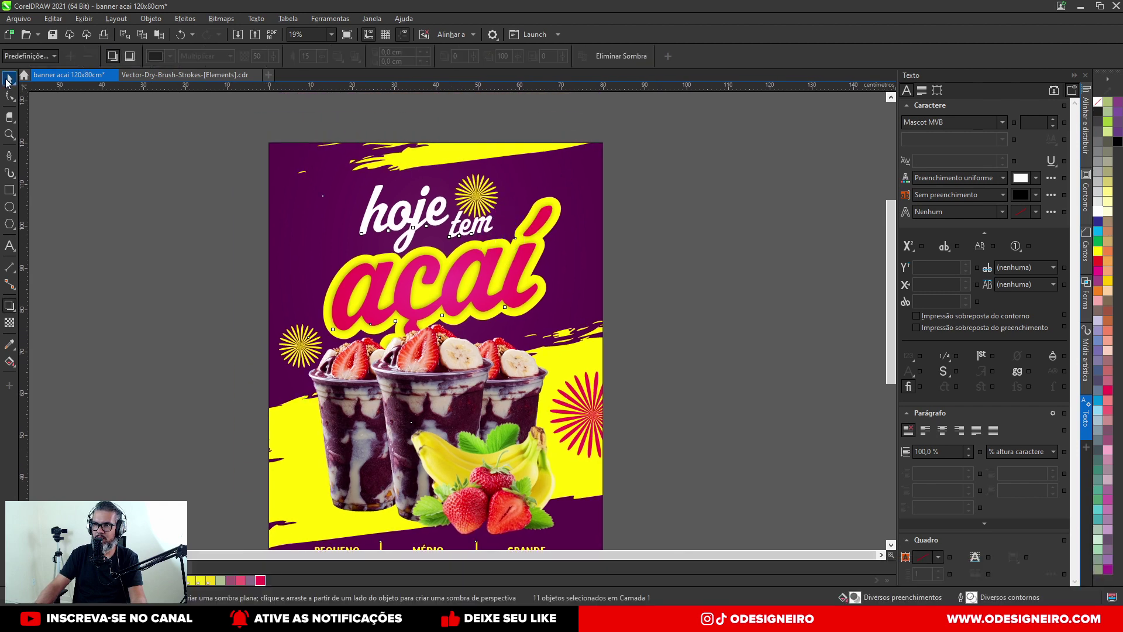
Step: Edit the background's PowerClip contents, nudging both yellow ray bursts and the red burst slightly upwards, and finish editing
{"action": "left_click", "coordinate": [478, 196], "text": "ctrl"}
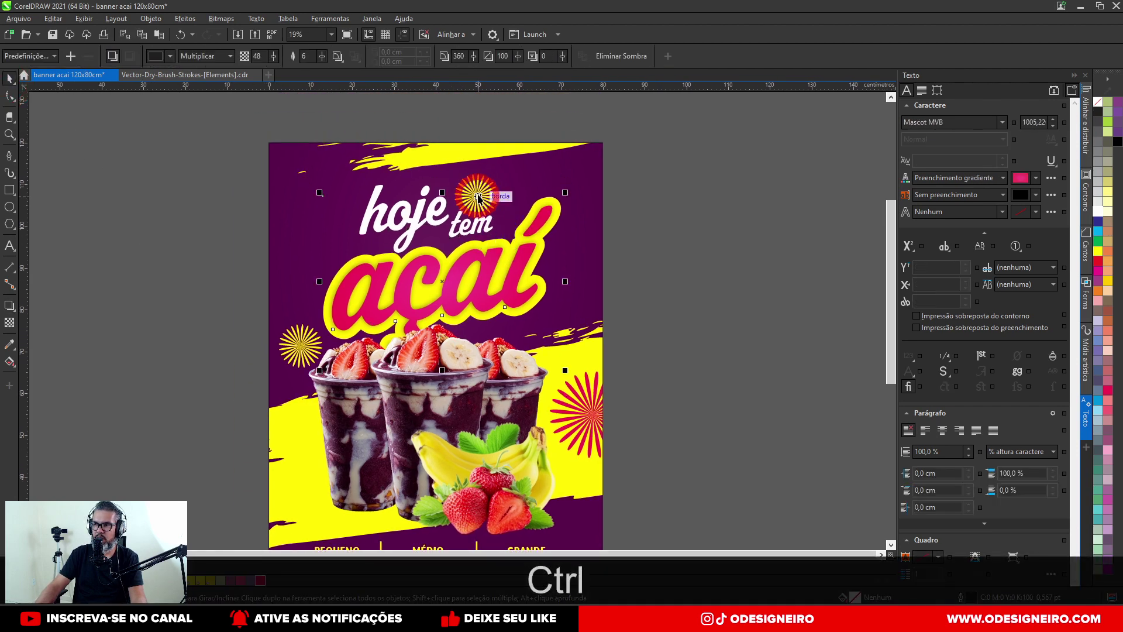
{"action": "left_click", "coordinate": [480, 180], "text": "ctrl"}
{"action": "left_click", "coordinate": [479, 180], "text": "ctrl"}
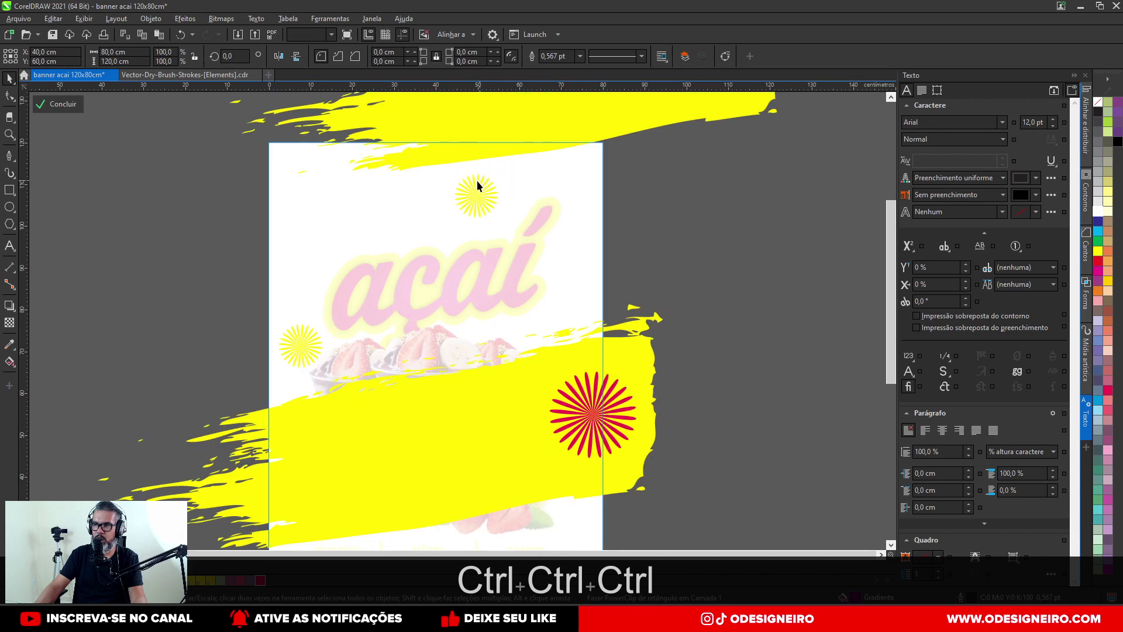
{"action": "left_click", "coordinate": [476, 180]}
{"action": "left_click_drag", "start_coordinate": [476, 187], "coordinate": [478, 177]}
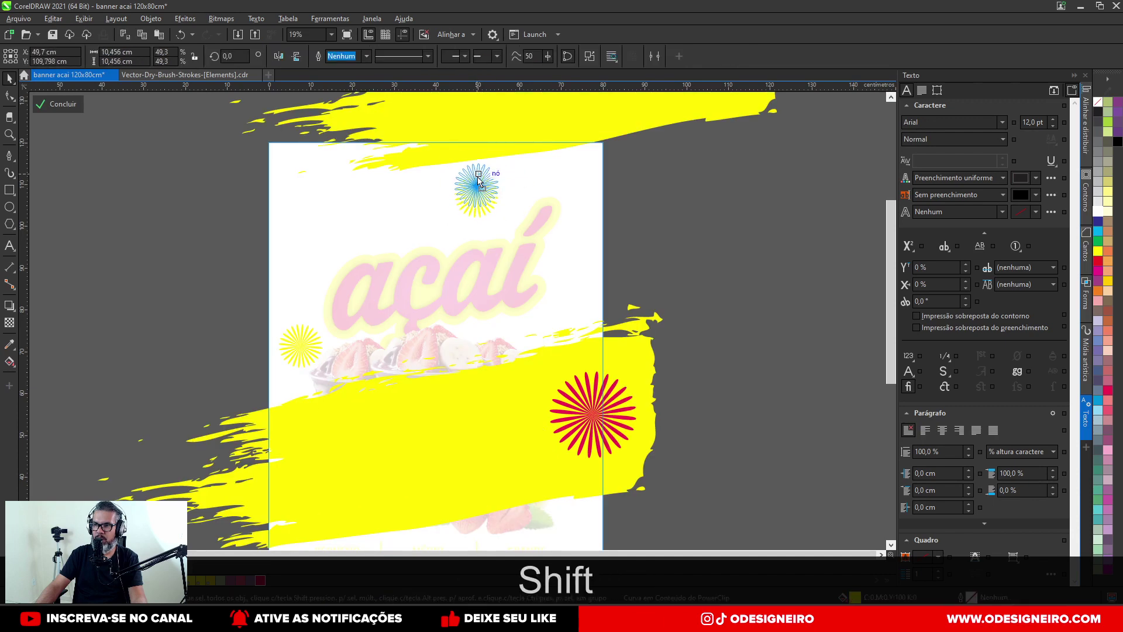
{"action": "left_click", "coordinate": [310, 351]}
{"action": "left_click", "coordinate": [309, 346]}
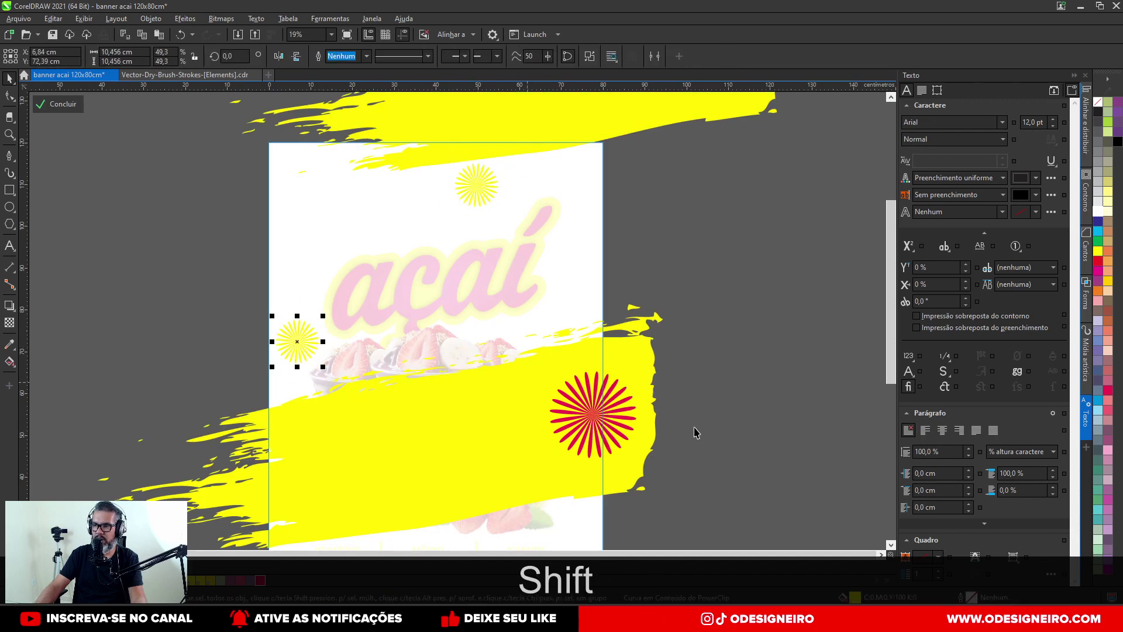
{"action": "left_click", "coordinate": [594, 412], "text": "ctrl"}
{"action": "left_click", "coordinate": [739, 326], "text": "ctrl"}
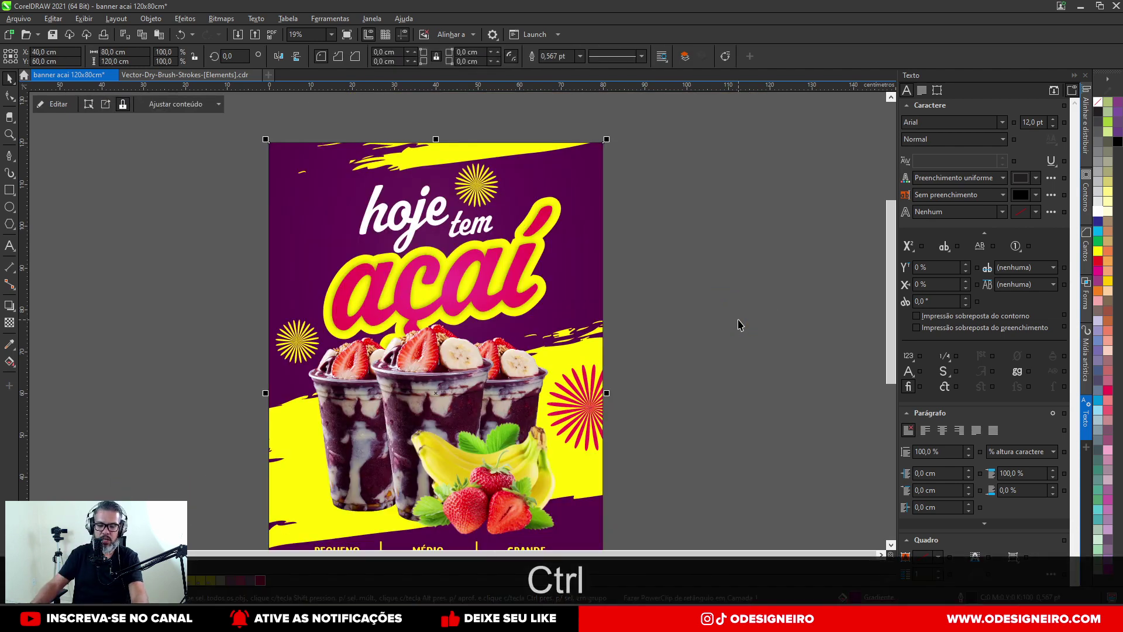
{"action": "key", "text": "F4"}
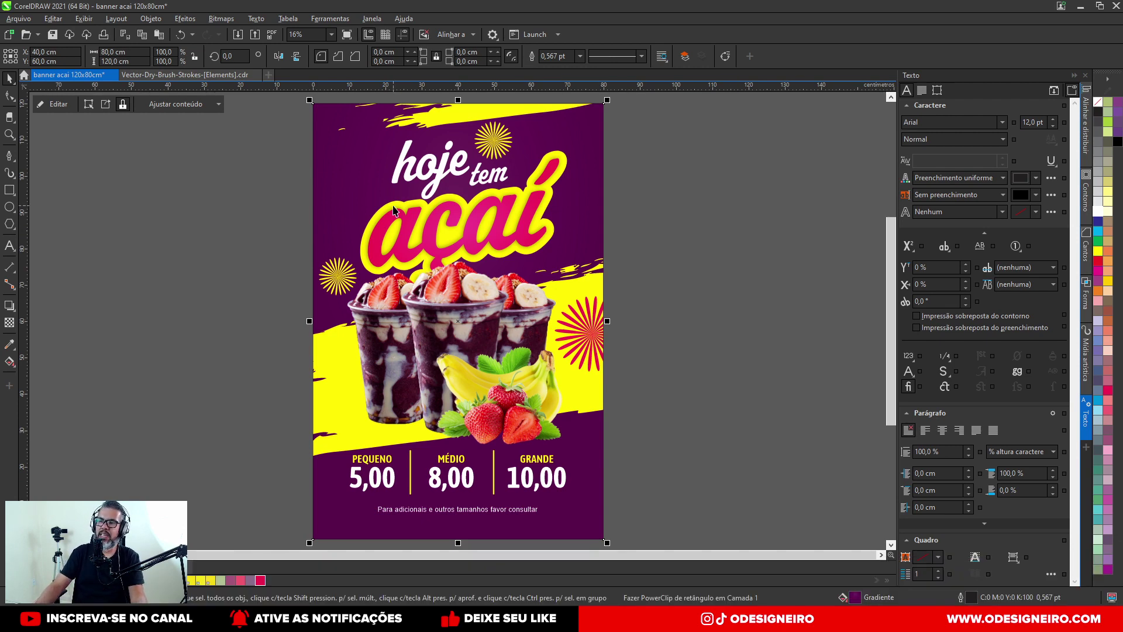
Step: Duplicate the PEQUENO label to the space before the 5,00 price and change the copy's text to "R$"
{"action": "scroll", "coordinate": [344, 381], "scroll_direction": "up", "scroll_amount": 5}
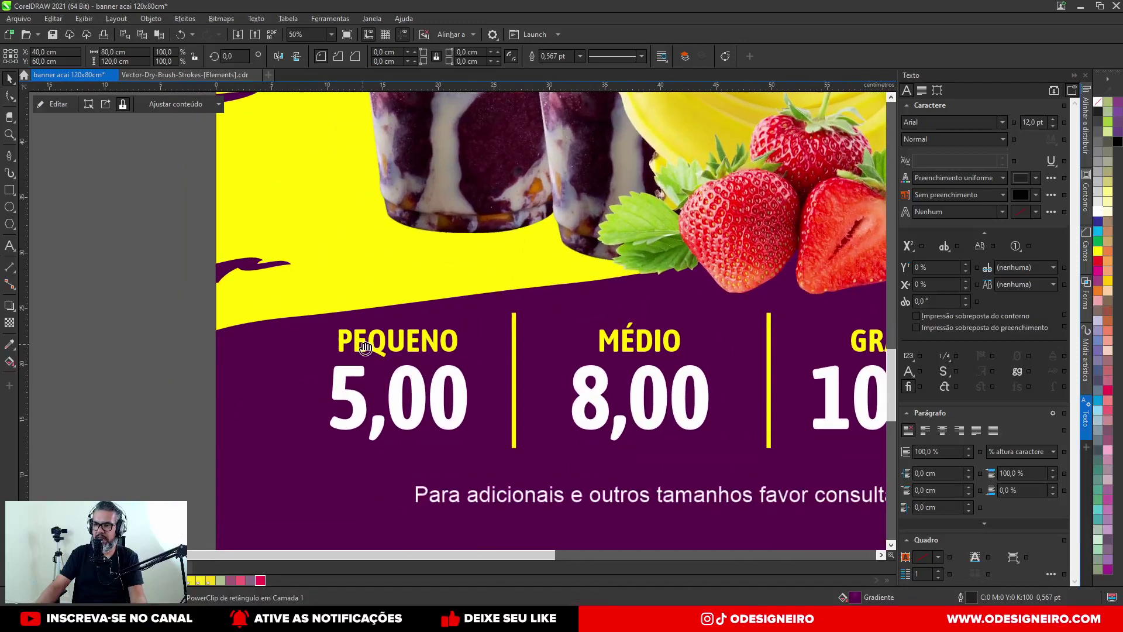
{"action": "left_click", "coordinate": [365, 347], "text": "ctrl"}
{"action": "left_click_drag", "start_coordinate": [365, 347], "coordinate": [250, 400]}
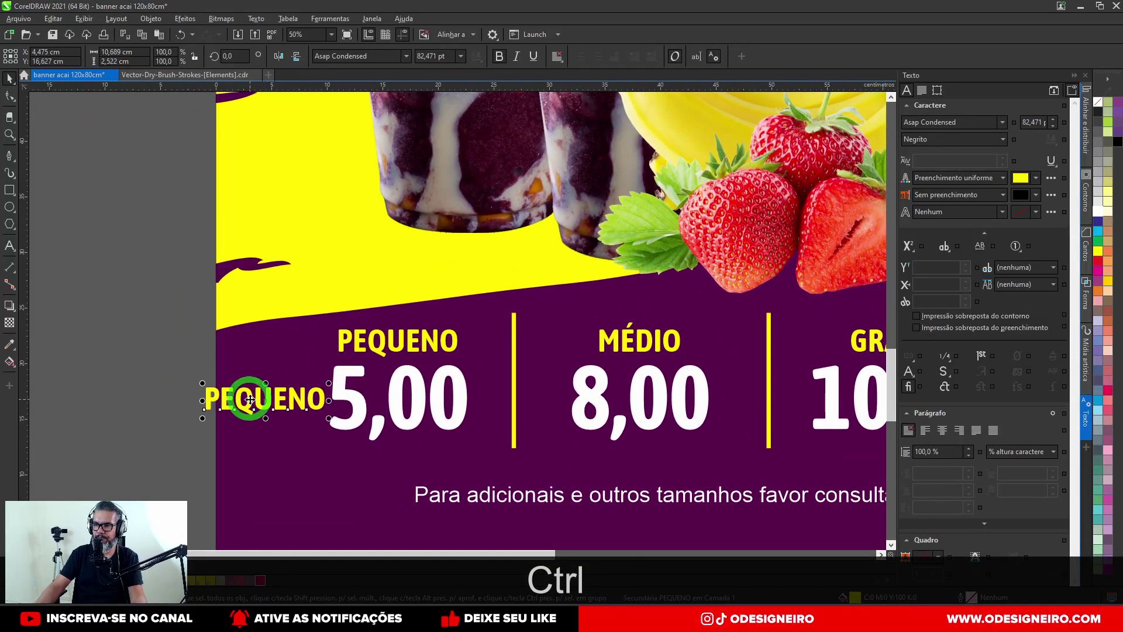
{"action": "double_click", "coordinate": [246, 393]}
{"action": "key", "text": "ctrl+a"}
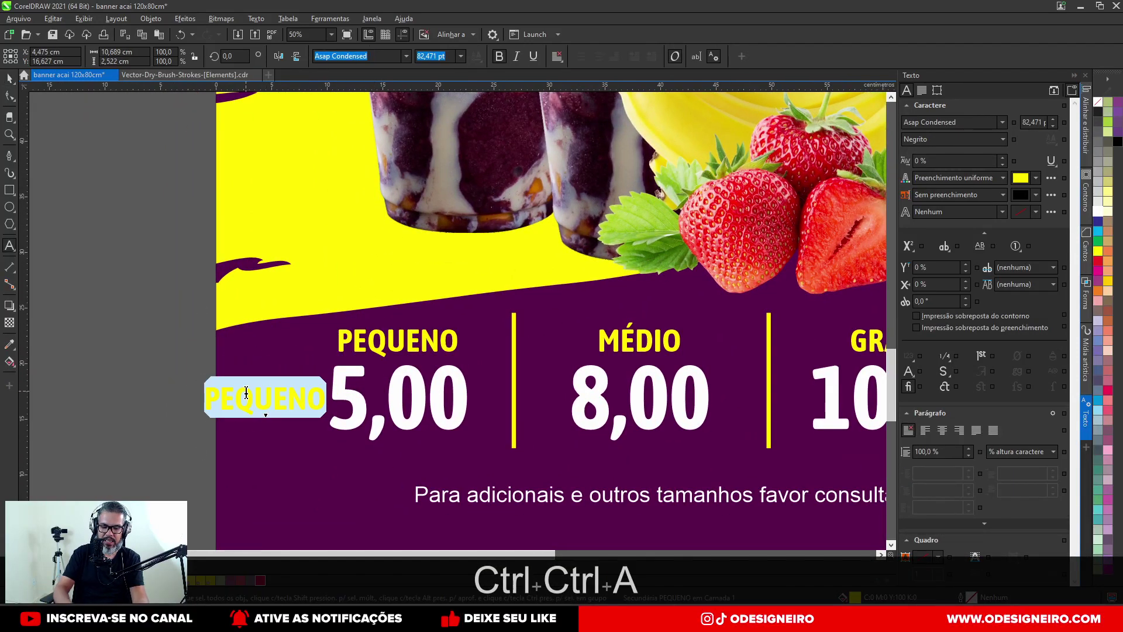
{"action": "type", "text": "r"}
{"action": "key", "text": "BackSpace"}
{"action": "type", "text": "R"}
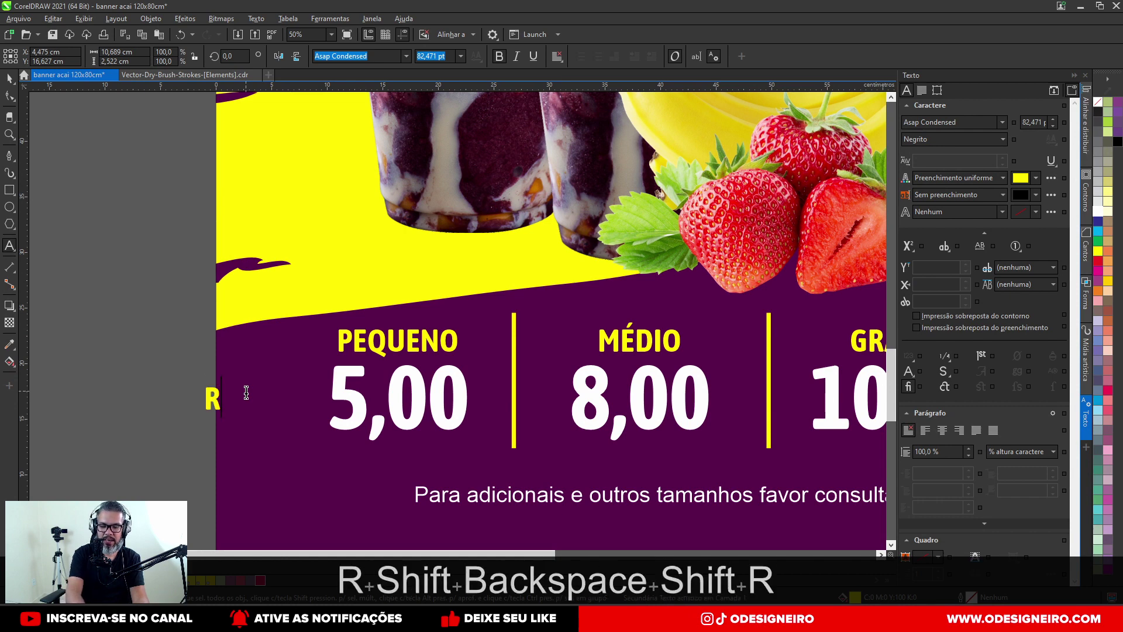
{"action": "type", "text": "$"}
{"action": "left_click", "coordinate": [9, 78]}
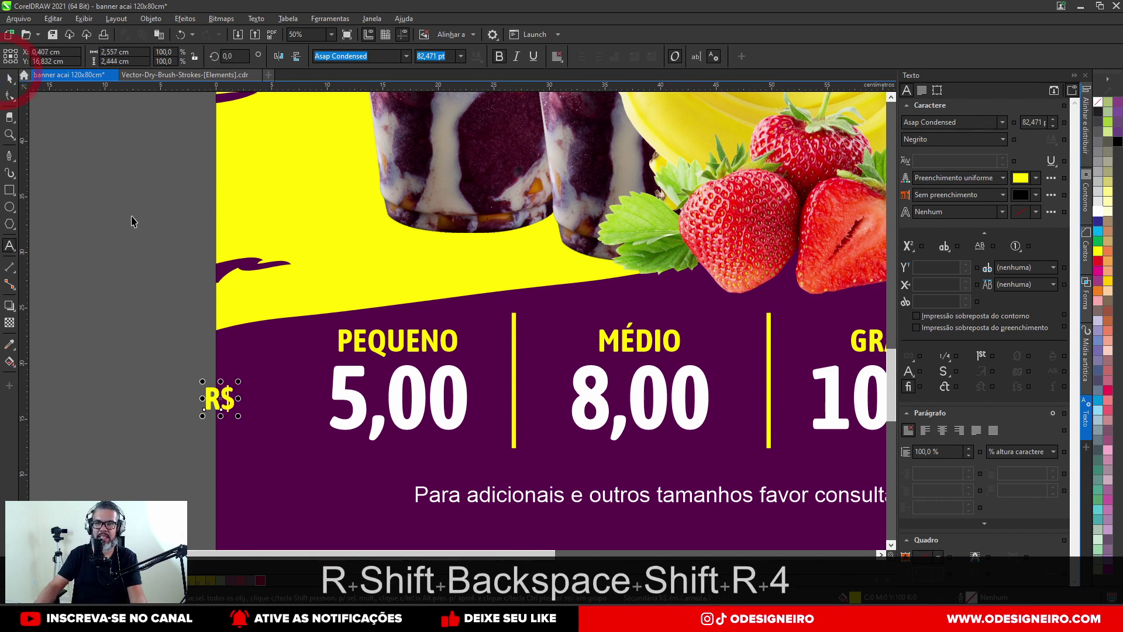
Step: Shrink the R$ text to about 56.67 pt just before 5,00 and place a copy before 8,00
{"action": "scroll", "coordinate": [258, 421], "scroll_direction": "up", "scroll_amount": 3}
{"action": "left_click_drag", "start_coordinate": [188, 339], "coordinate": [299, 347]}
{"action": "left_click_drag", "start_coordinate": [258, 366], "coordinate": [549, 417]}
Step: Copy the R$ symbol from the 8,00 price to just before the 10,00 price at the same height
{"action": "left_click", "coordinate": [120, 377]}
{"action": "left_click_drag", "start_coordinate": [493, 421], "coordinate": [83, 455]}
{"action": "left_click_drag", "start_coordinate": [146, 417], "coordinate": [596, 422]}
{"action": "key", "text": "ctrl+z"}
{"action": "left_click", "coordinate": [136, 408], "text": "ctrl"}
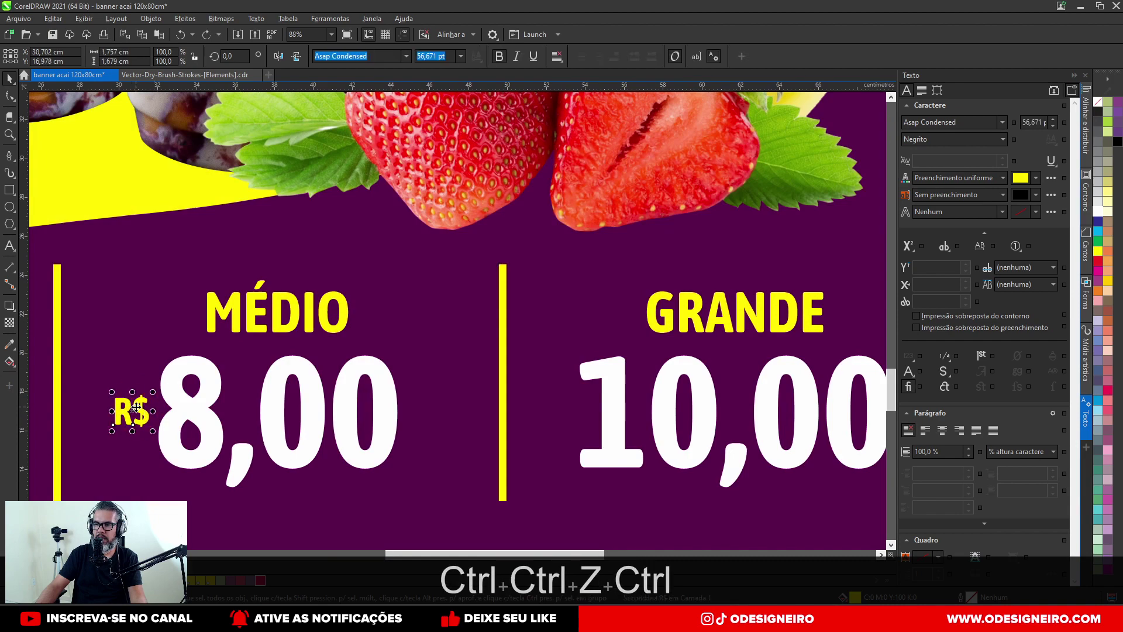
{"action": "left_click_drag", "start_coordinate": [135, 408], "coordinate": [569, 429]}
{"action": "scroll", "coordinate": [569, 429], "scroll_direction": "down", "scroll_amount": 3}
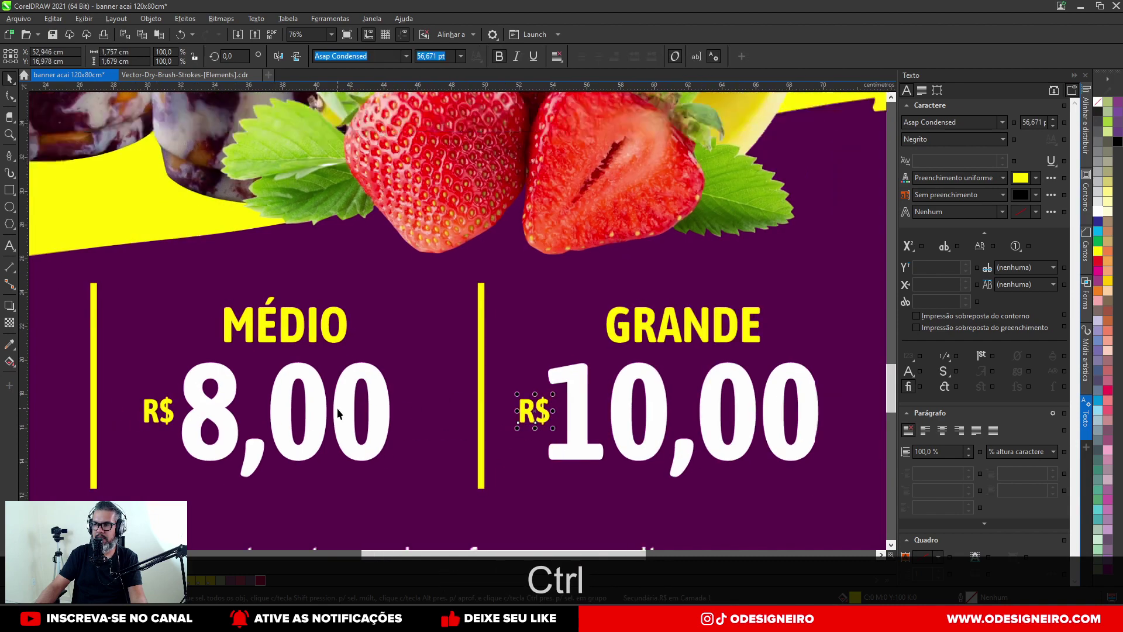
Step: Move the 10,00 price and its GRANDE label slightly to the right, and bring the R$ symbol closer to the price
{"action": "scroll", "coordinate": [647, 405], "scroll_direction": "up", "scroll_amount": 1}
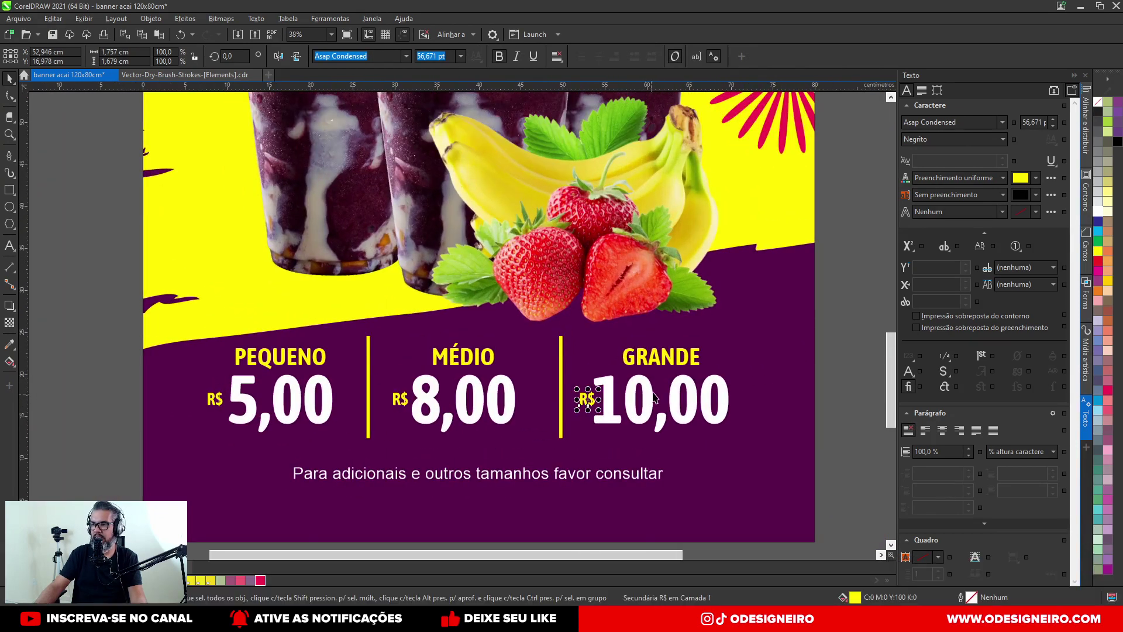
{"action": "left_click", "coordinate": [650, 387], "text": "ctrl"}
{"action": "left_click_drag", "start_coordinate": [650, 386], "coordinate": [672, 355]}
{"action": "left_click", "coordinate": [659, 355], "text": "ctrl"}
{"action": "left_click", "coordinate": [588, 399], "text": "ctrl"}
{"action": "scroll", "coordinate": [588, 401], "scroll_direction": "up", "scroll_amount": 1}
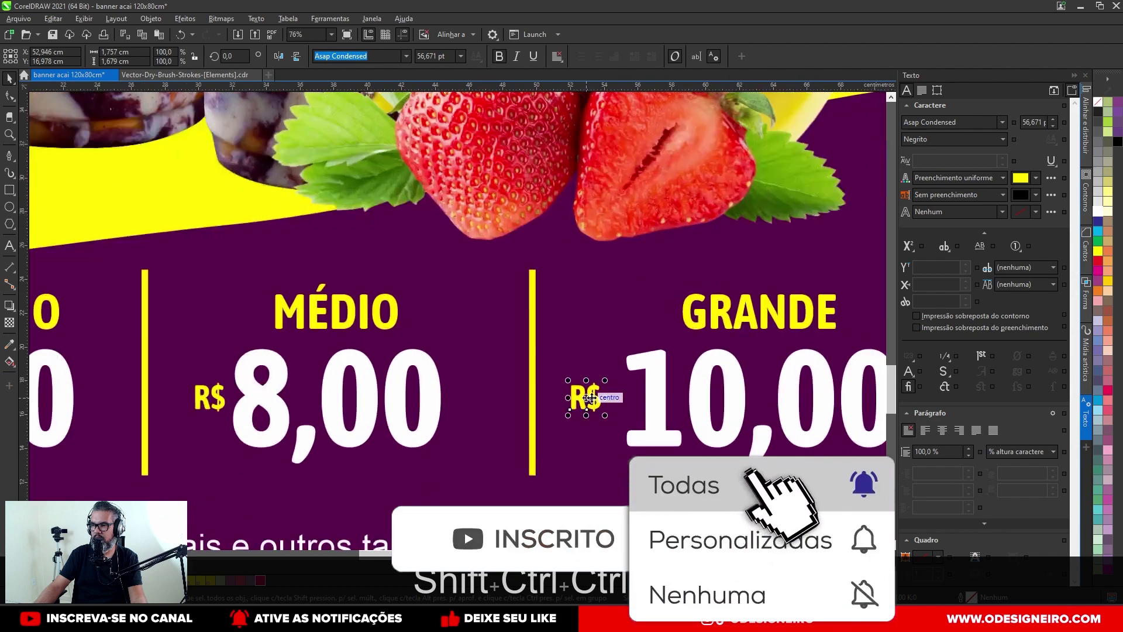
{"action": "left_click_drag", "start_coordinate": [588, 401], "coordinate": [601, 401]}
{"action": "scroll", "coordinate": [580, 397], "scroll_direction": "down", "scroll_amount": 1}
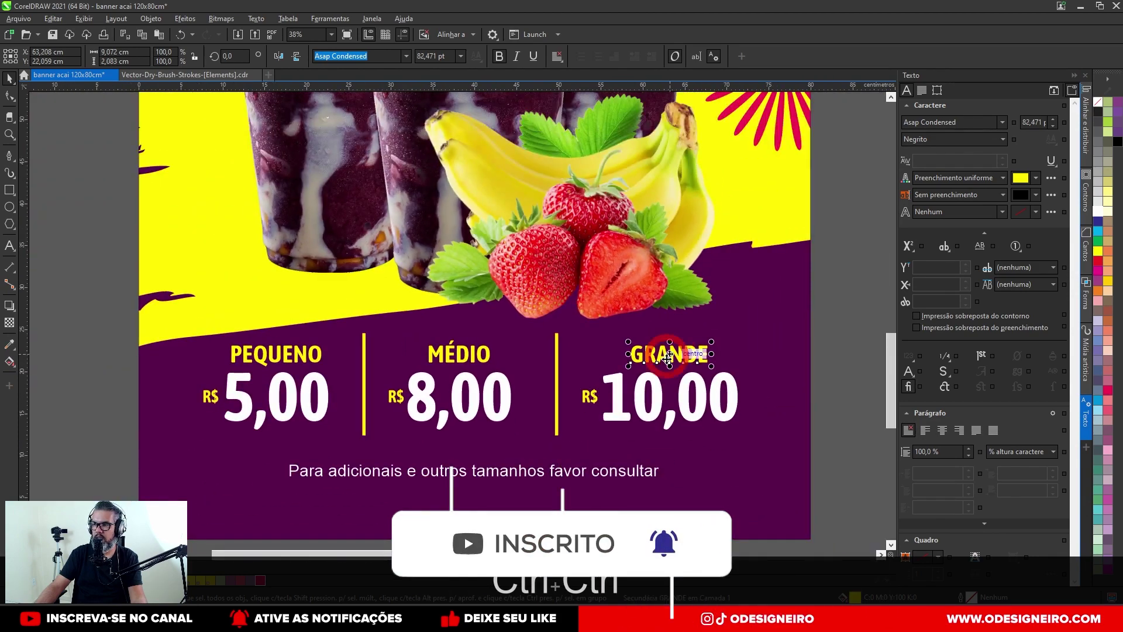
{"action": "scroll", "coordinate": [644, 351], "scroll_direction": "down", "scroll_amount": 5}
{"action": "left_click", "coordinate": [705, 302]}
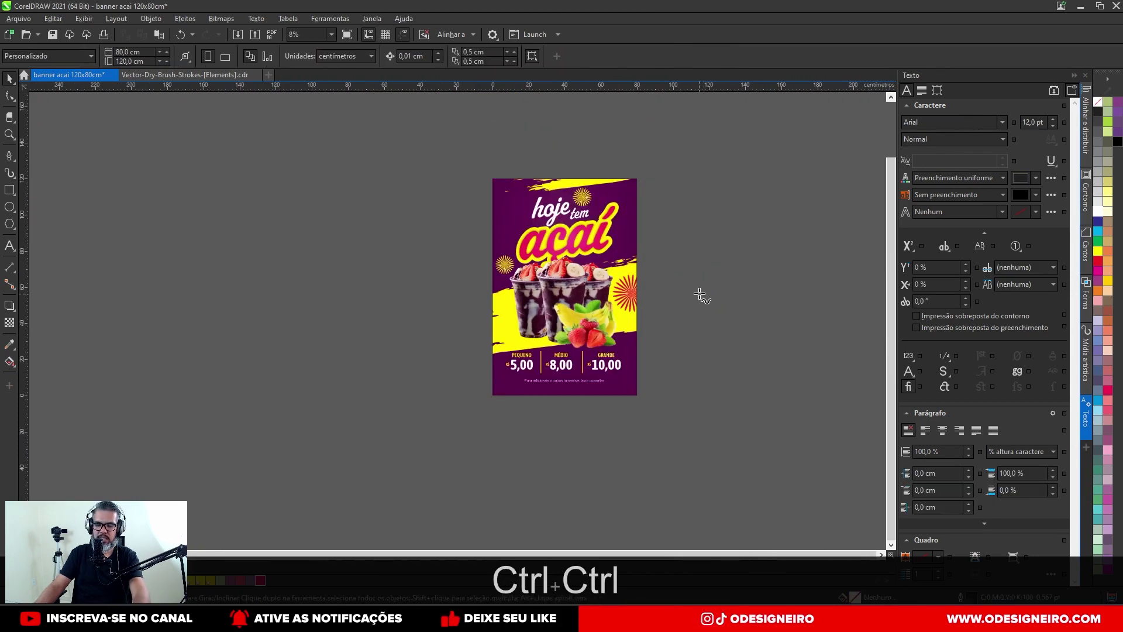
{"action": "key", "text": "F5"}
{"action": "key", "text": "F4"}
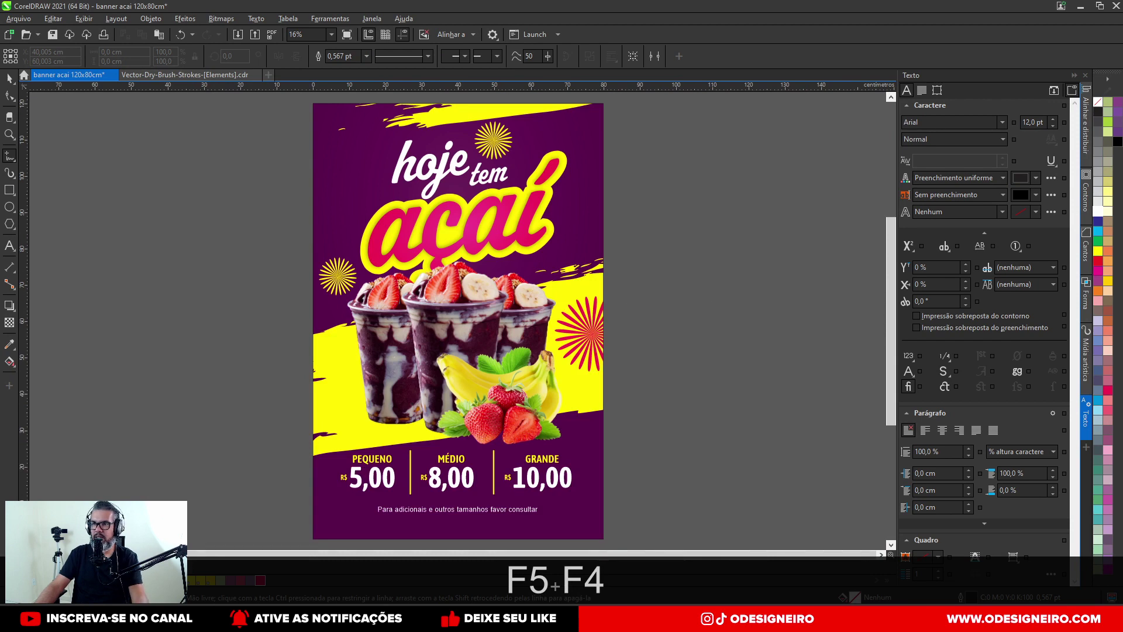
{"action": "left_click", "coordinate": [9, 78]}
{"action": "left_click", "coordinate": [145, 183]}
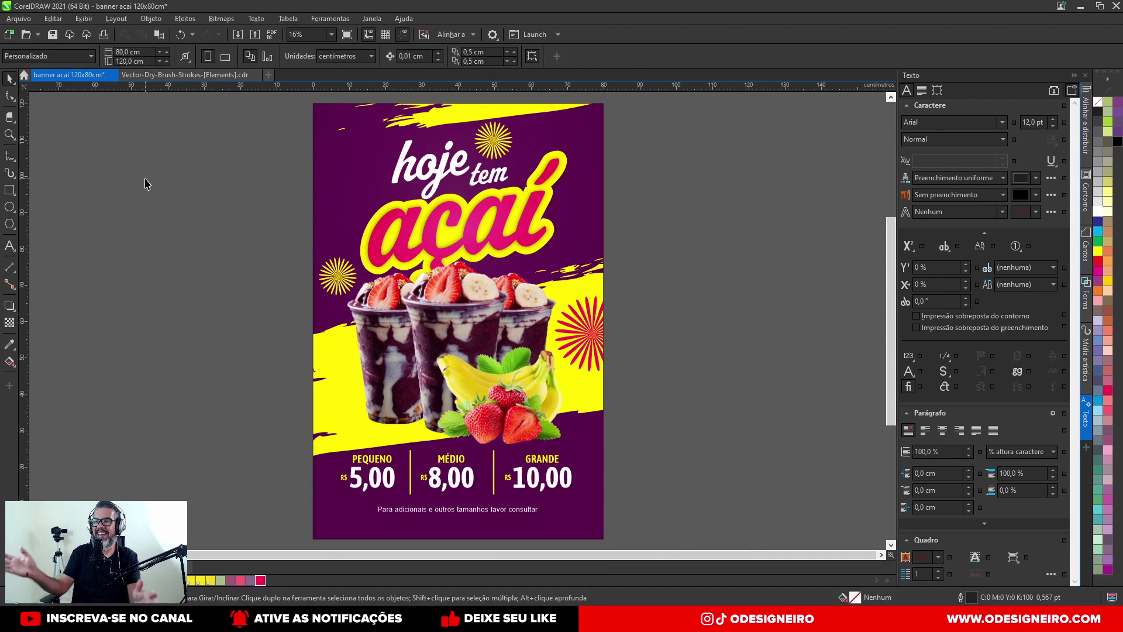